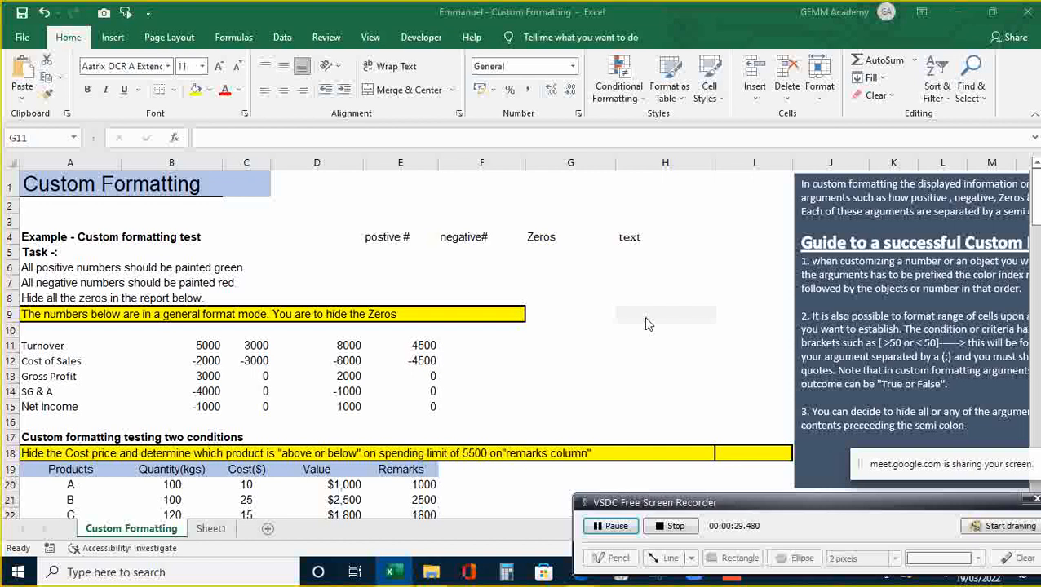
- Open the Custom number format for cell G11 and clear the General code
click(607, 295)
key(ctrl+1)
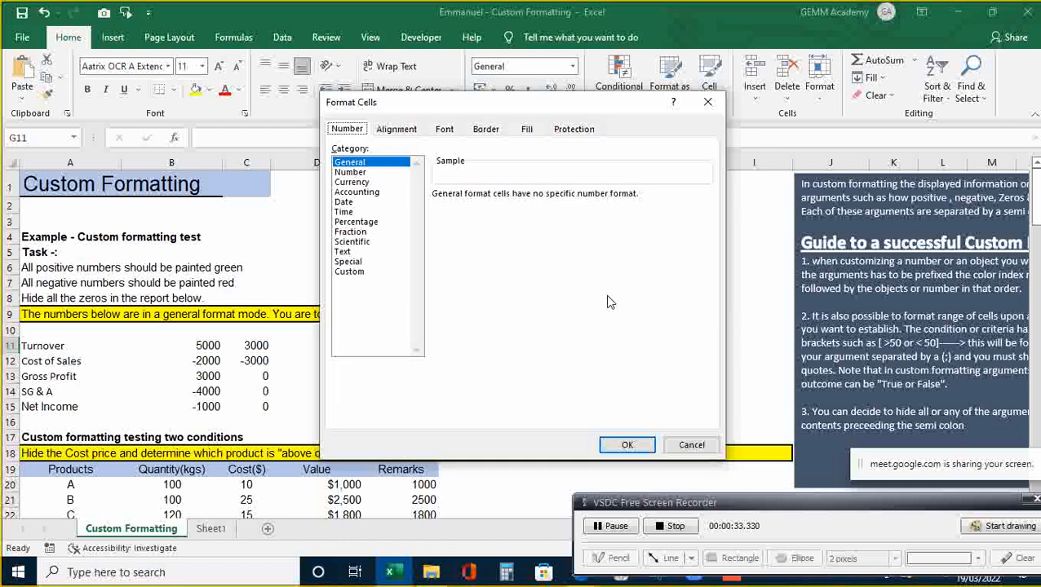
click(351, 271)
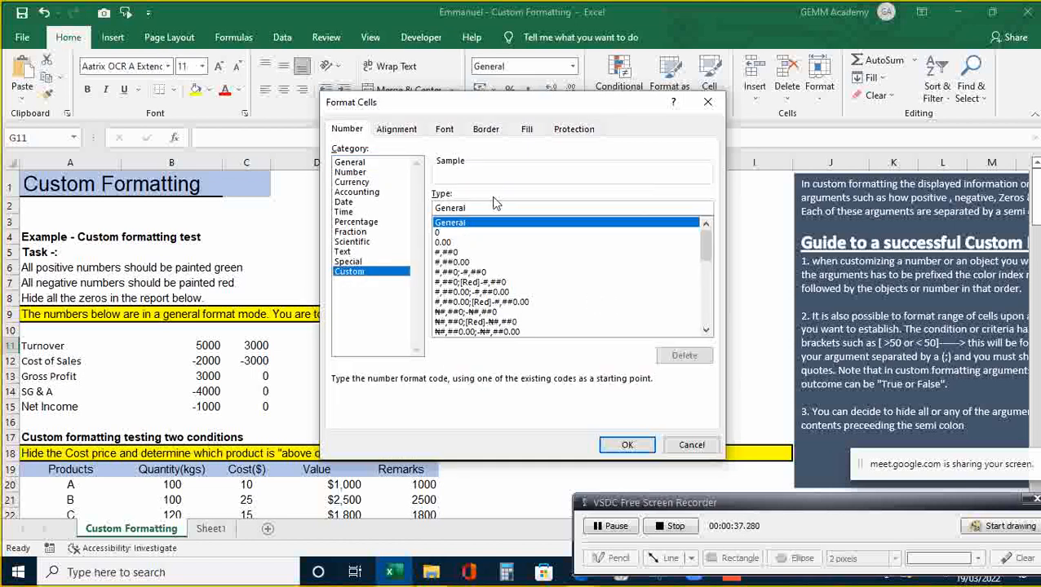
click(470, 209)
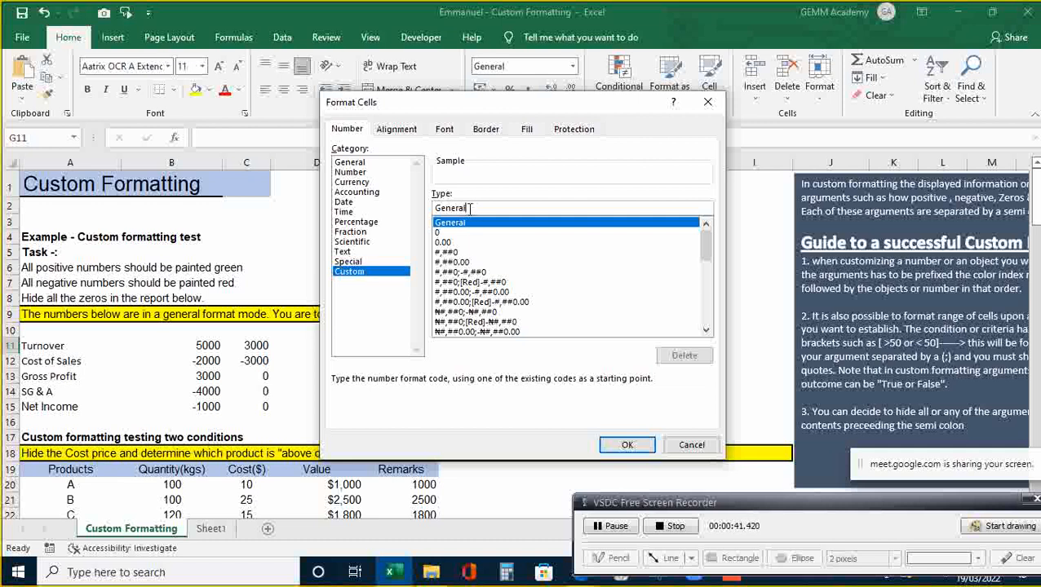
key(BackSpace)
key(BackSpace)
key(BackSpace)
key(BackSpace)
key(BackSpace)
key(BackSpace)
key(BackSpace)
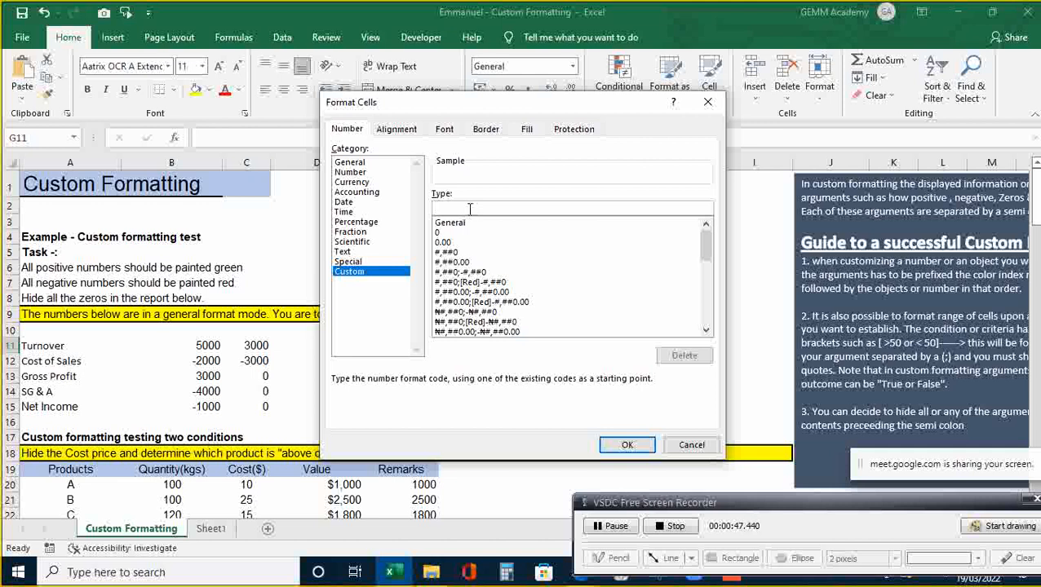
- Draft the custom format code #;(#);Zeros;@ in the Type box
text(#)
text(,)
text(-)
text(#)
key(BackSpace)
key(BackSpace)
text(()
text())
text(;)
text(;)
text(Ze)
text(ros)
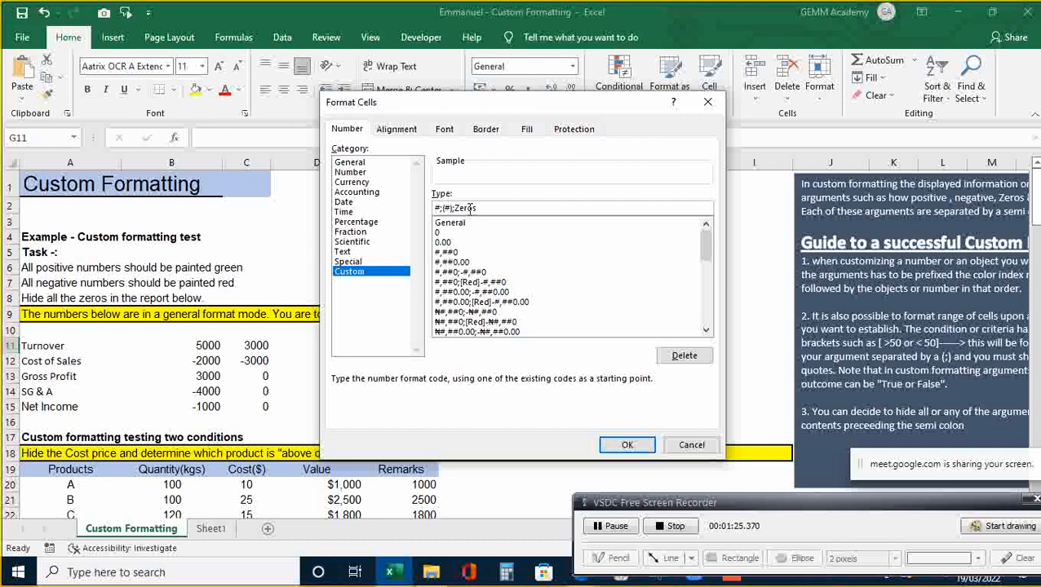
text(;@)
- Browse the Custom format list, then cancel Format Cells without applying the draft
drag(597, 232, 704, 316)
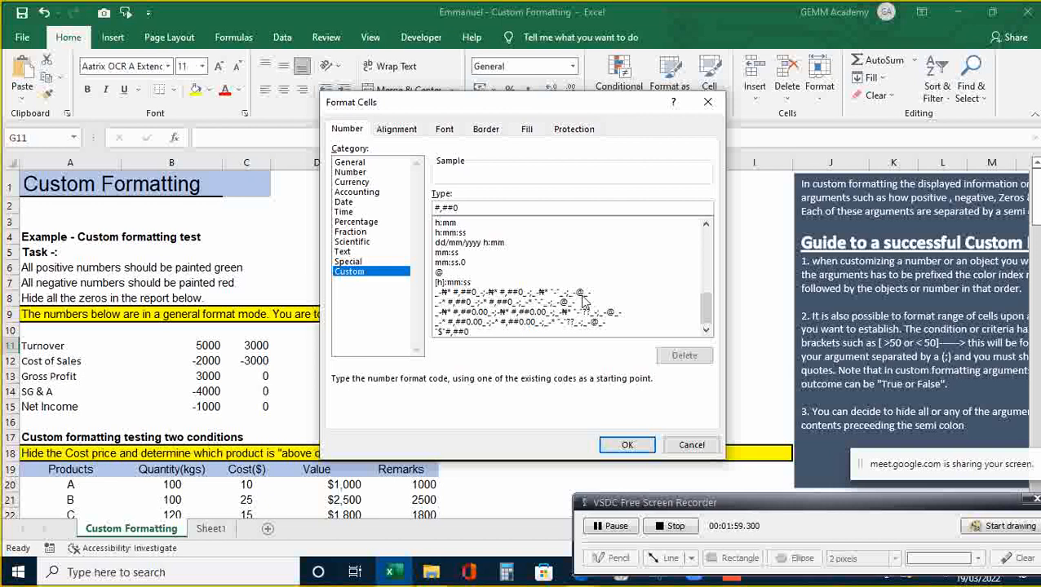
drag(706, 308, 706, 234)
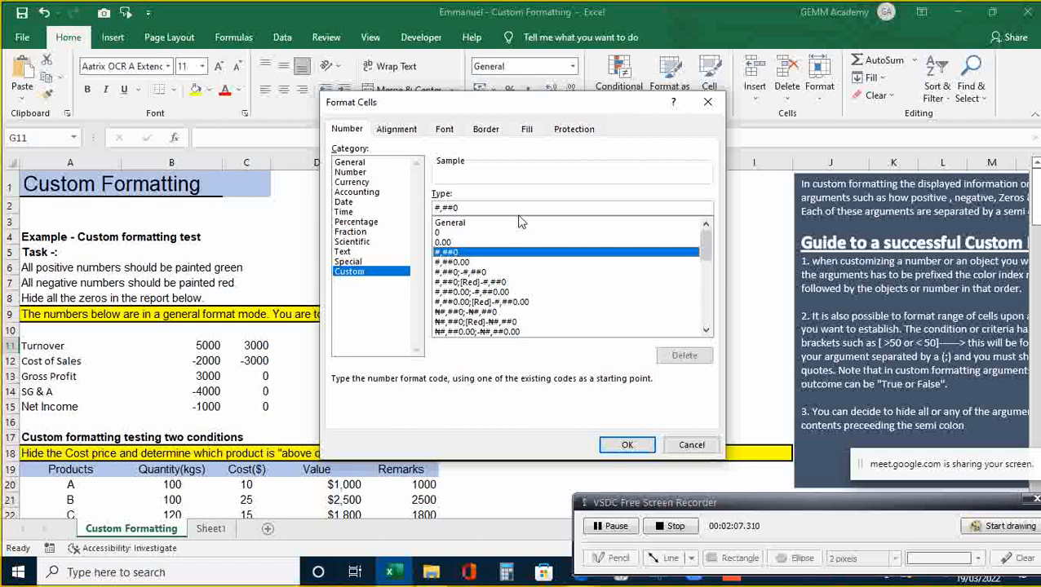
click(692, 444)
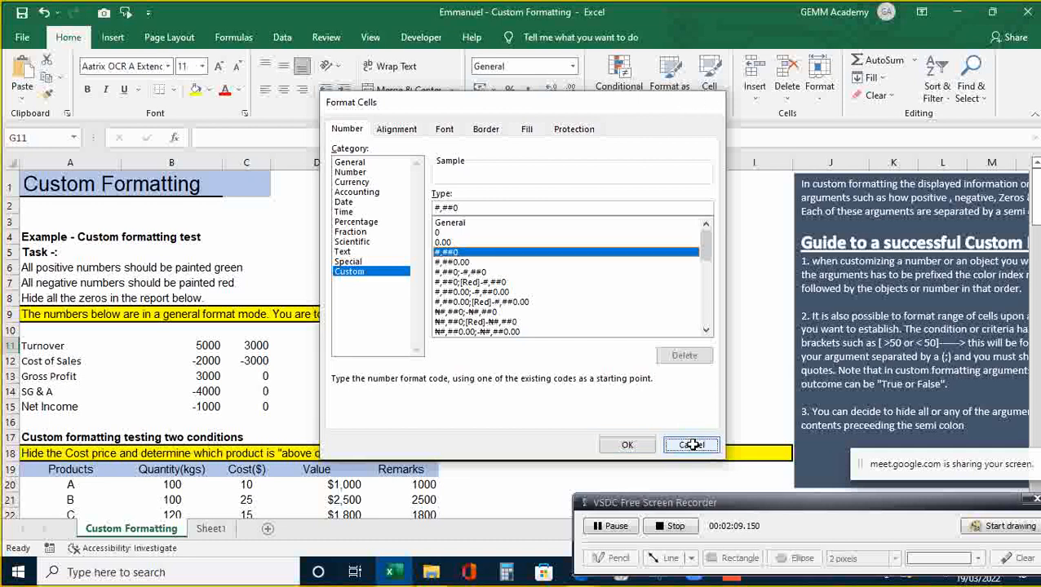
click(609, 300)
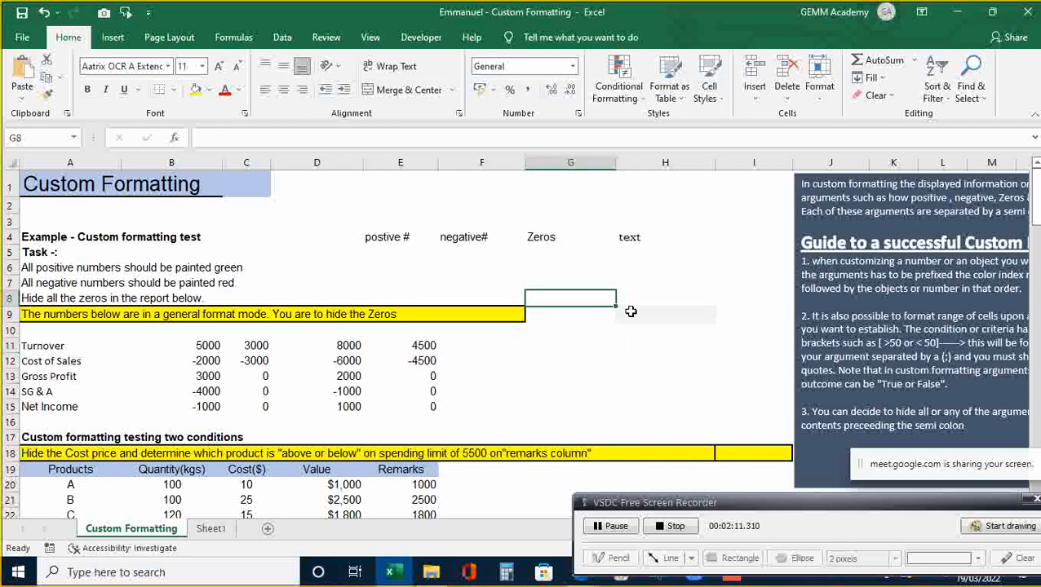
- Open the Custom number format for cell H9 and clear the General code
click(637, 317)
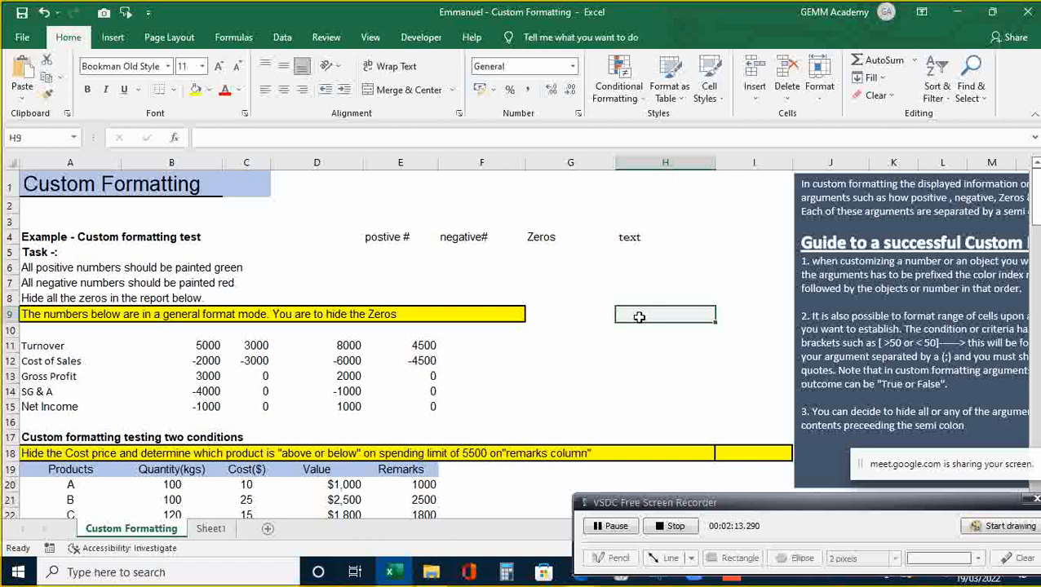
key(ctrl+1)
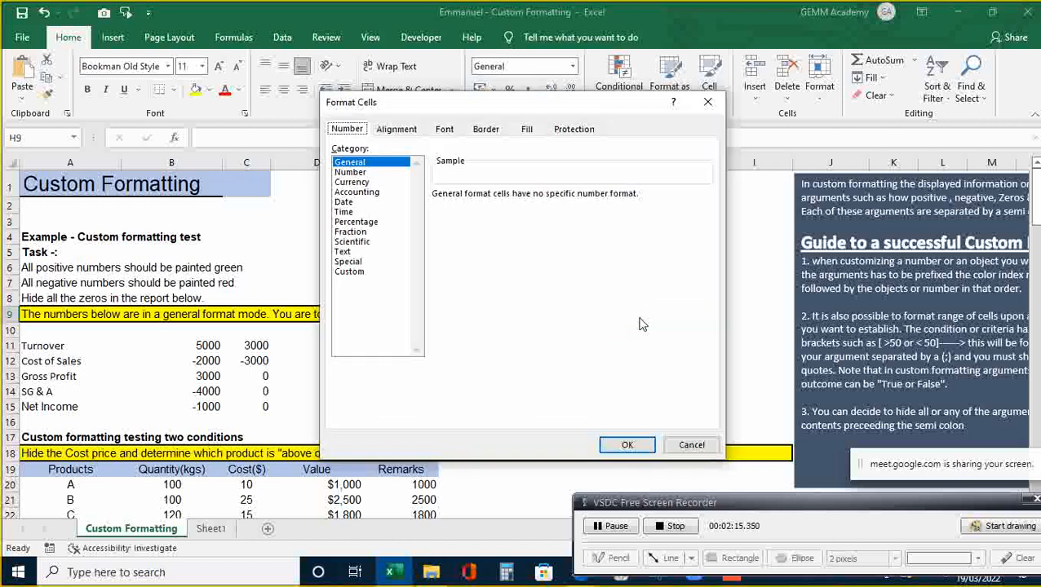
click(362, 278)
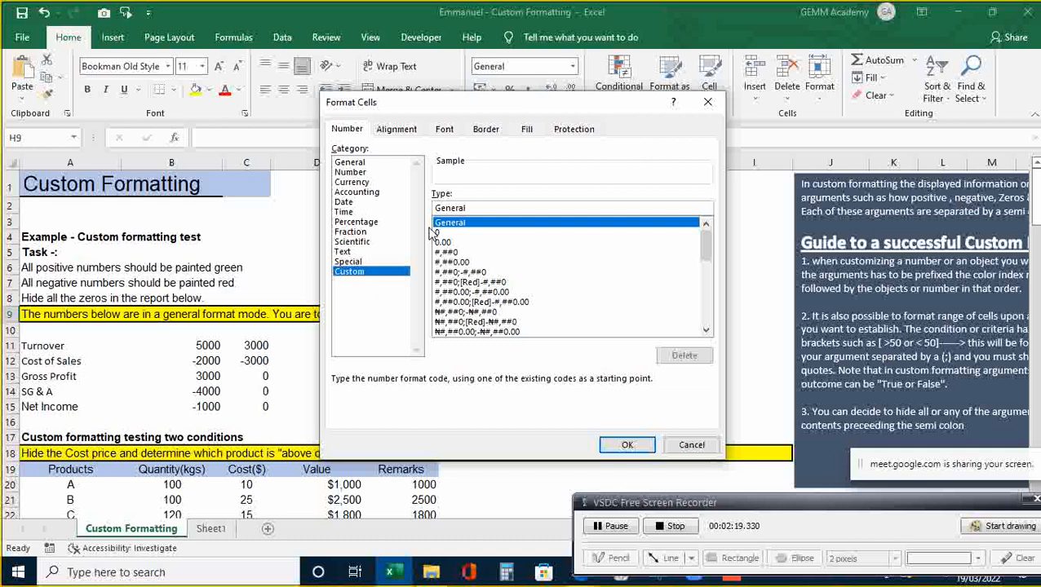
click(487, 209)
key(BackSpace)
key(BackSpace)
key(BackSpace)
key(BackSpace)
key(BackSpace)
key(BackSpace)
key(BackSpace)
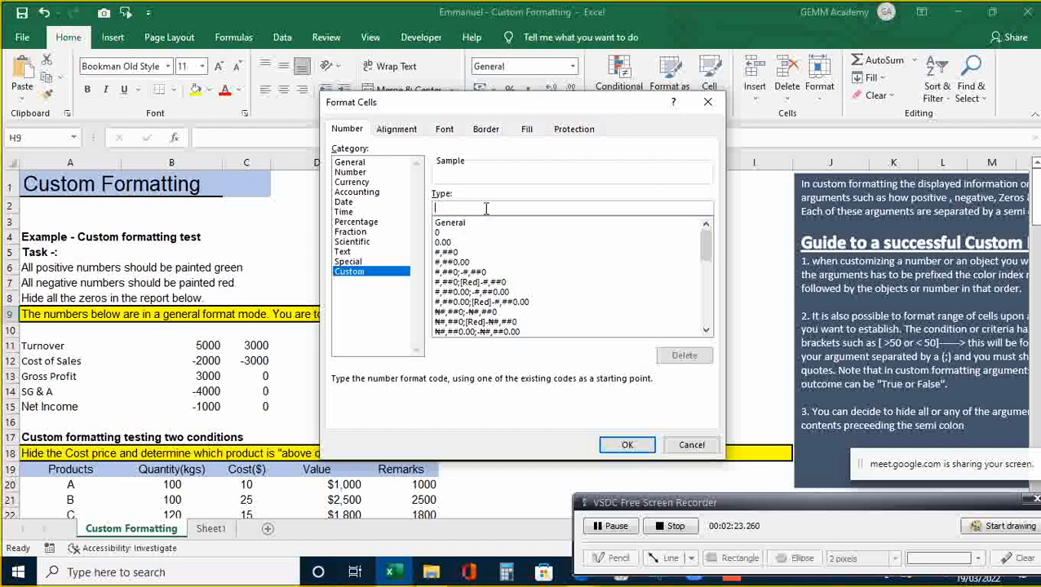
- Draft the code "Positive"#;"Negative"(#) in the Type box
text("Positive")
text(#)
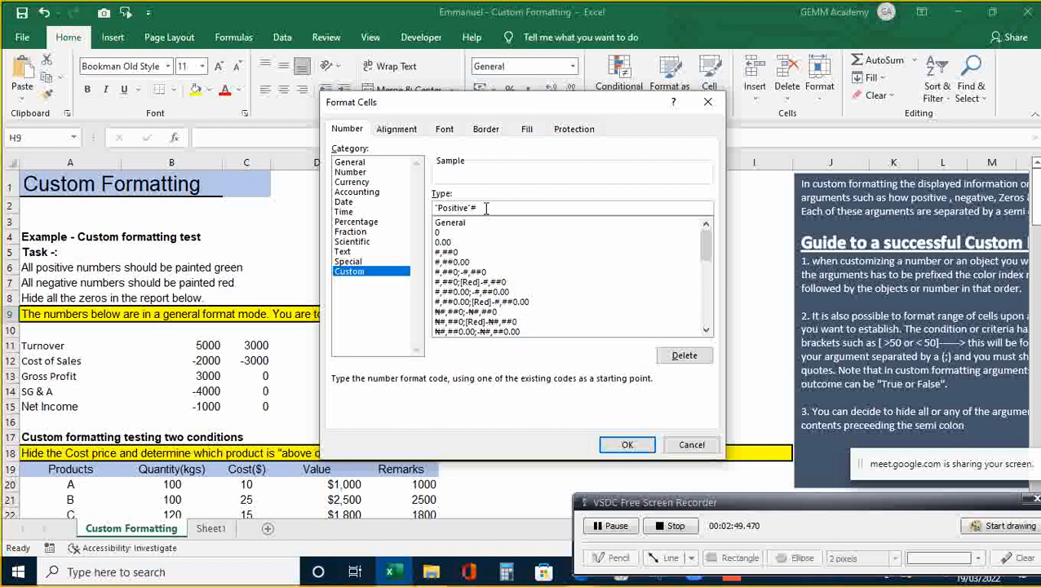
text(;)
text((#))
text(;)
key(BackSpace)
key(BackSpace)
key(BackSpace)
key(BackSpace)
text("Negat)
text(ive)
text(")
- Complete H9's code as "Positive"#;"Negative"(#);" - " and apply it
text((#))
text(;)
text(")
text( ")
text(")
key(BackSpace)
text(-)
text(;)
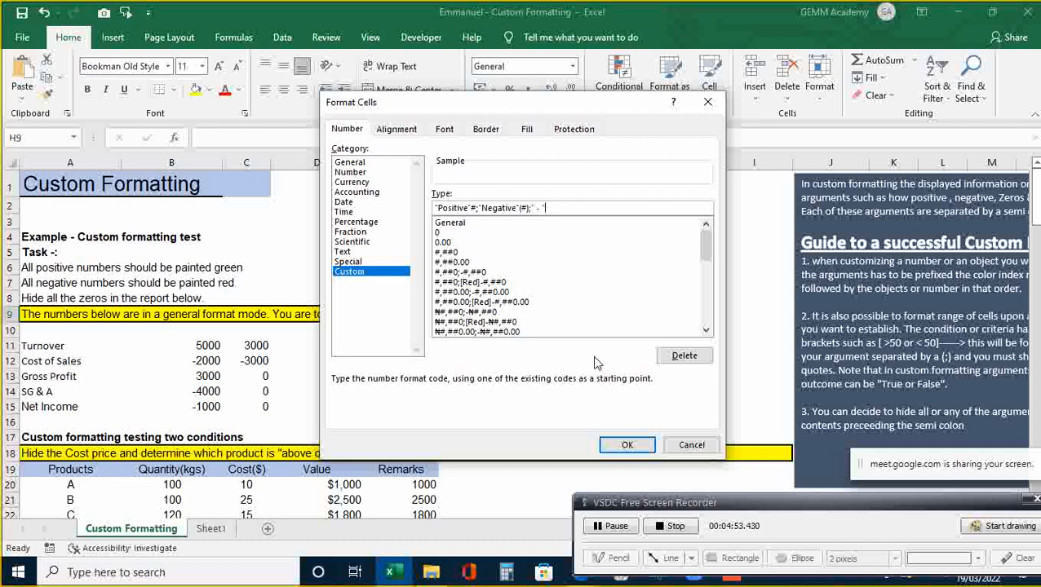
click(627, 444)
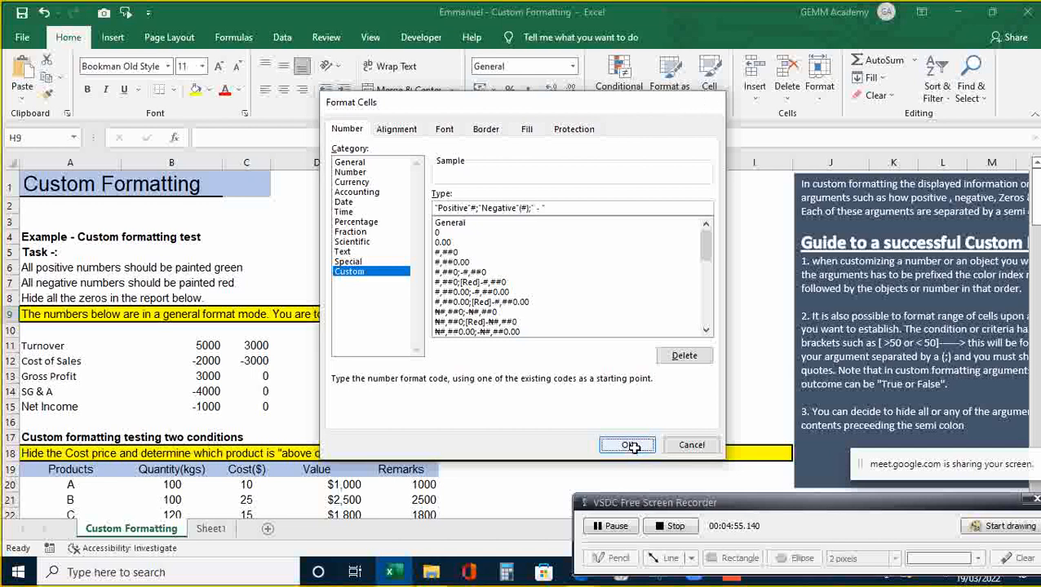
- Enter 2 in H9 to test the custom format's positive display
click(707, 334)
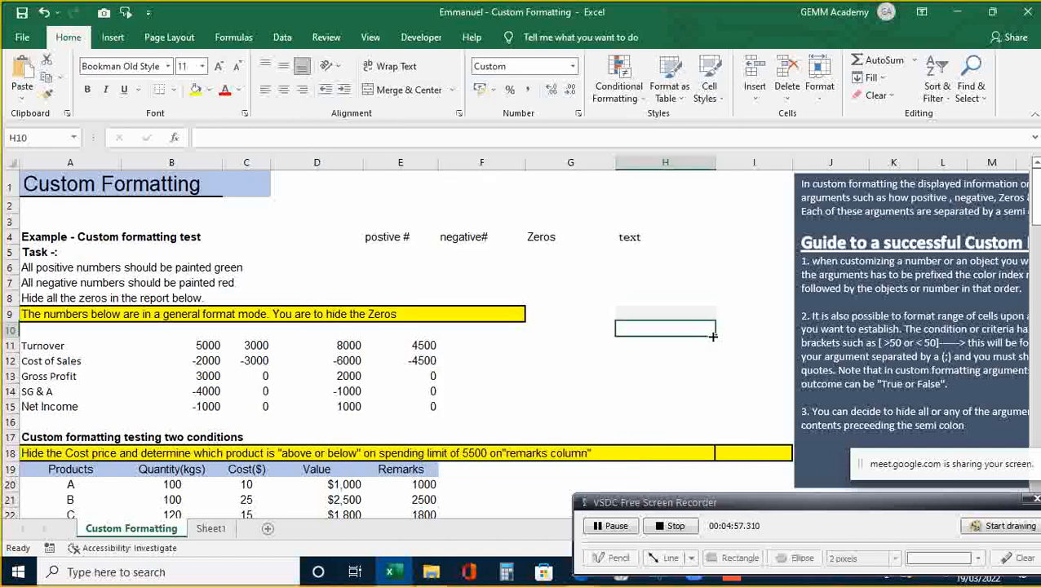
click(700, 314)
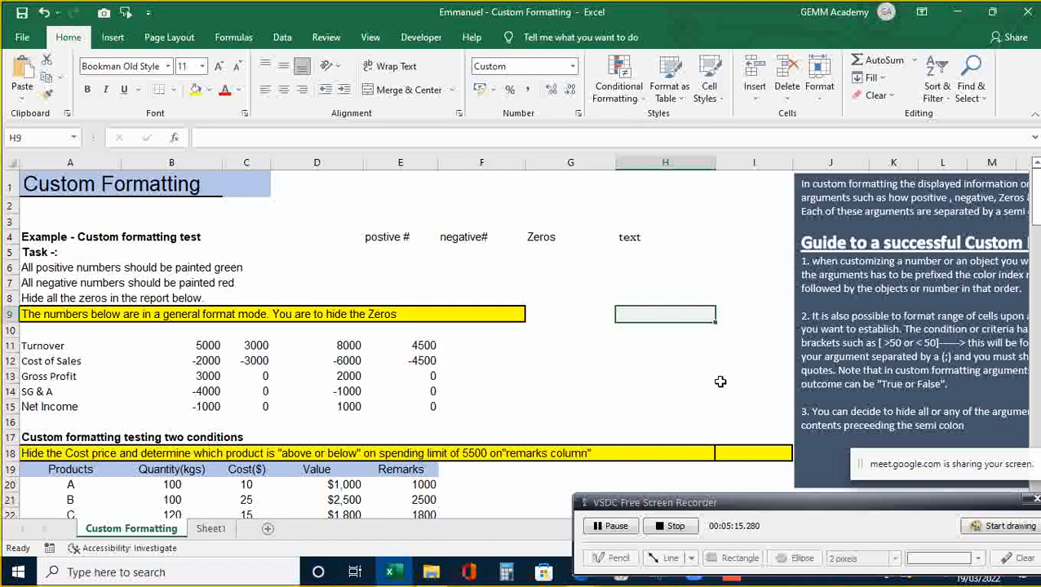
text(2)
key(Return)
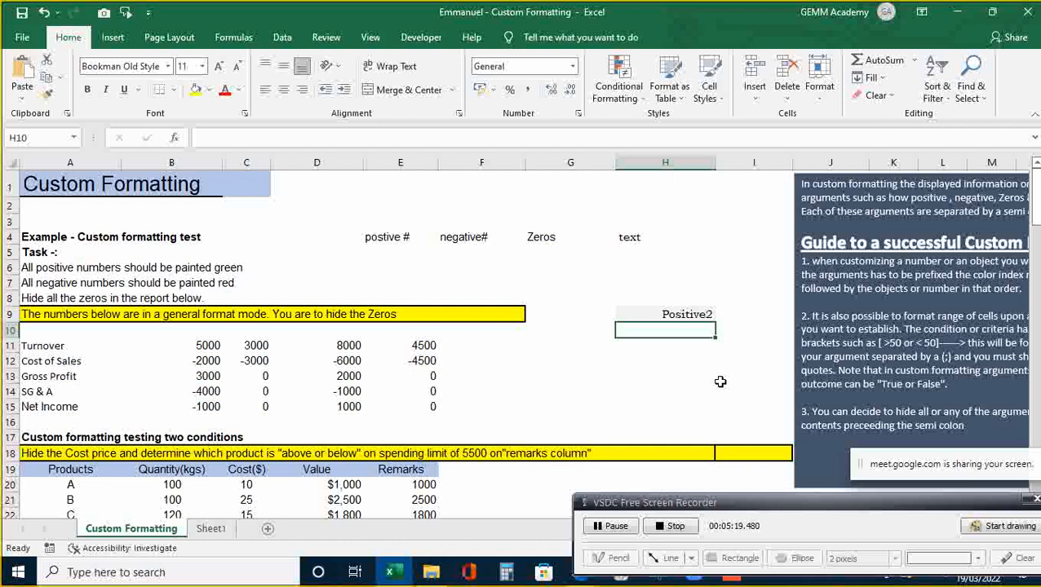
- Enter -2 in H9 to see it displayed as Negative(2)
key(Up)
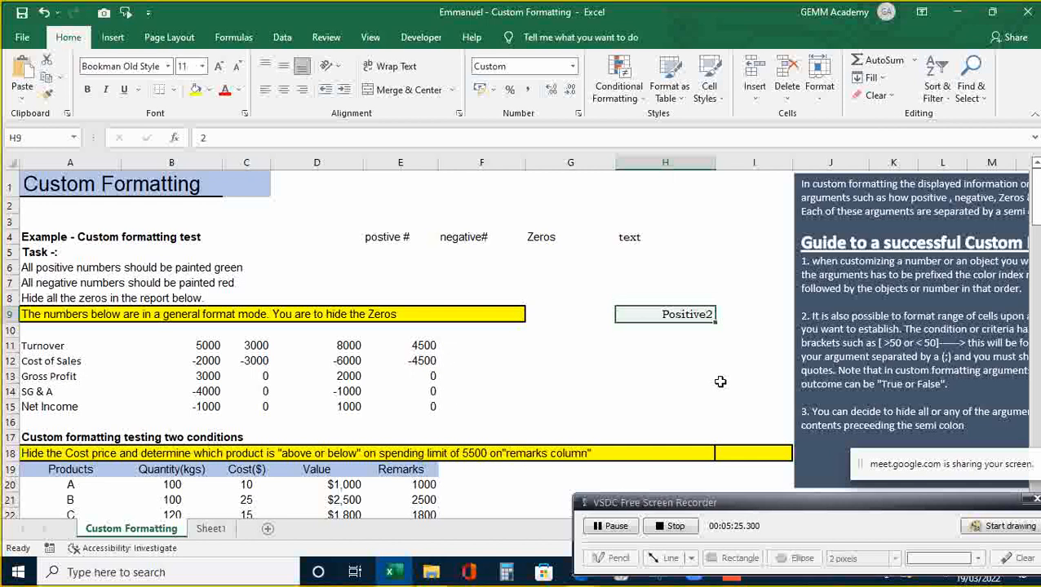
key(XF86AudioRaiseVolume)
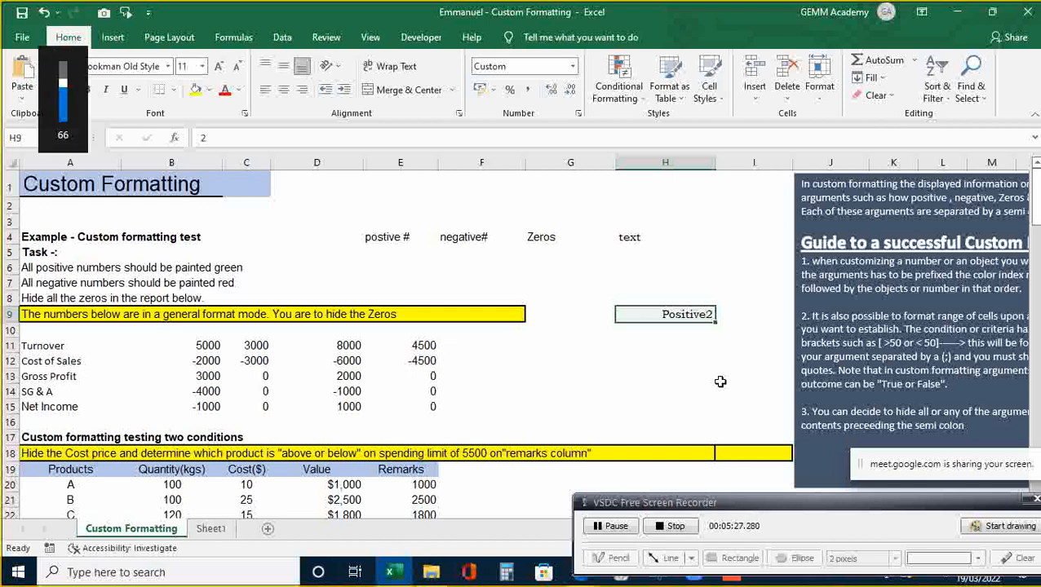
scroll(721, 381, up, 1)
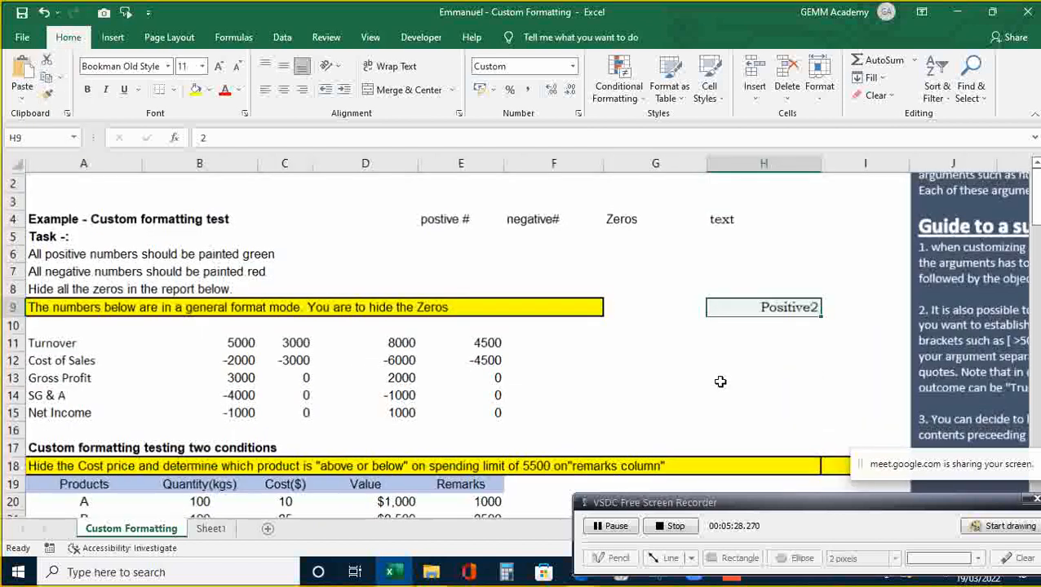
click(853, 324)
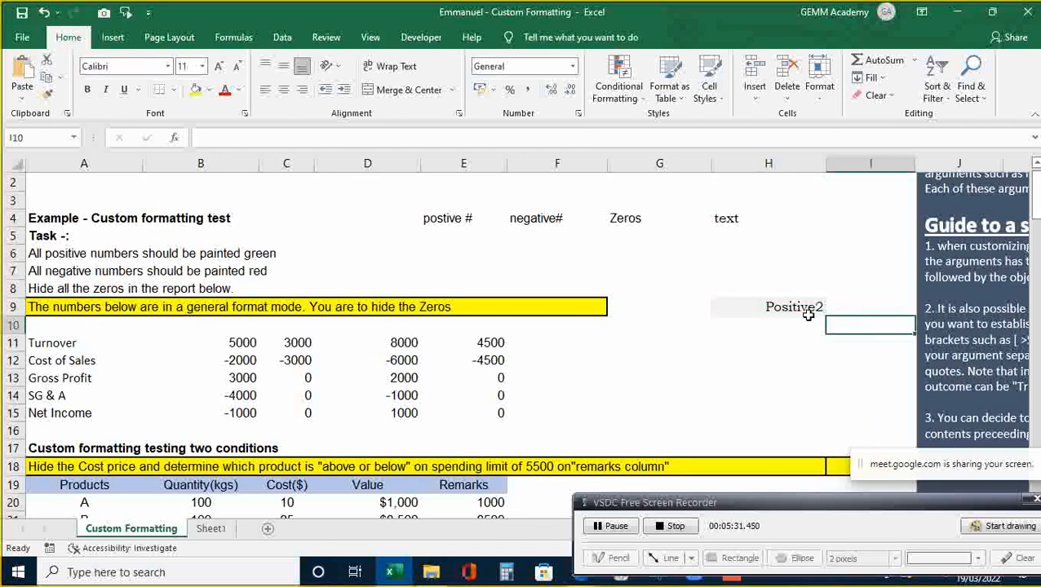
click(817, 309)
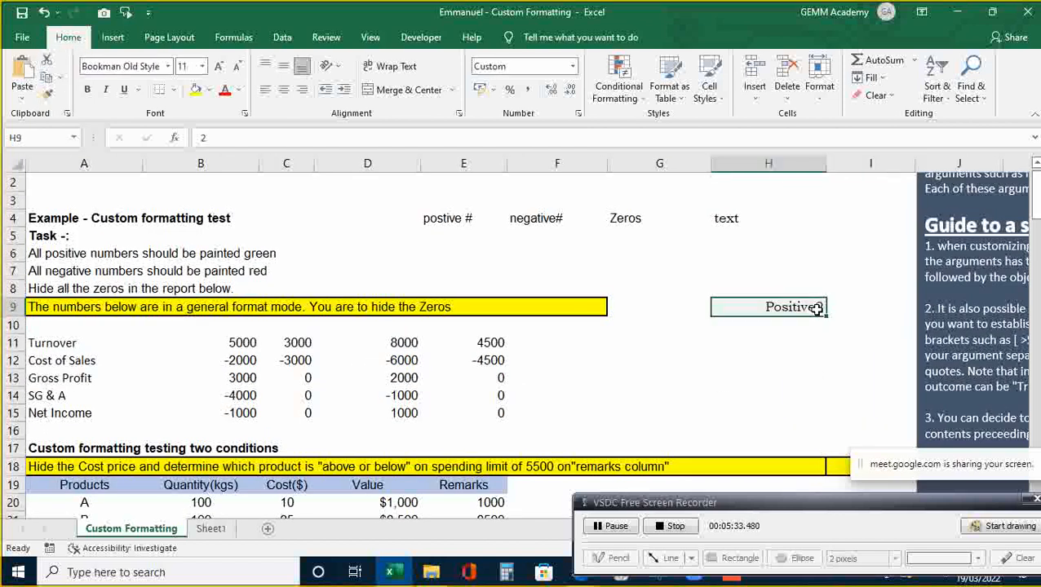
text(-2)
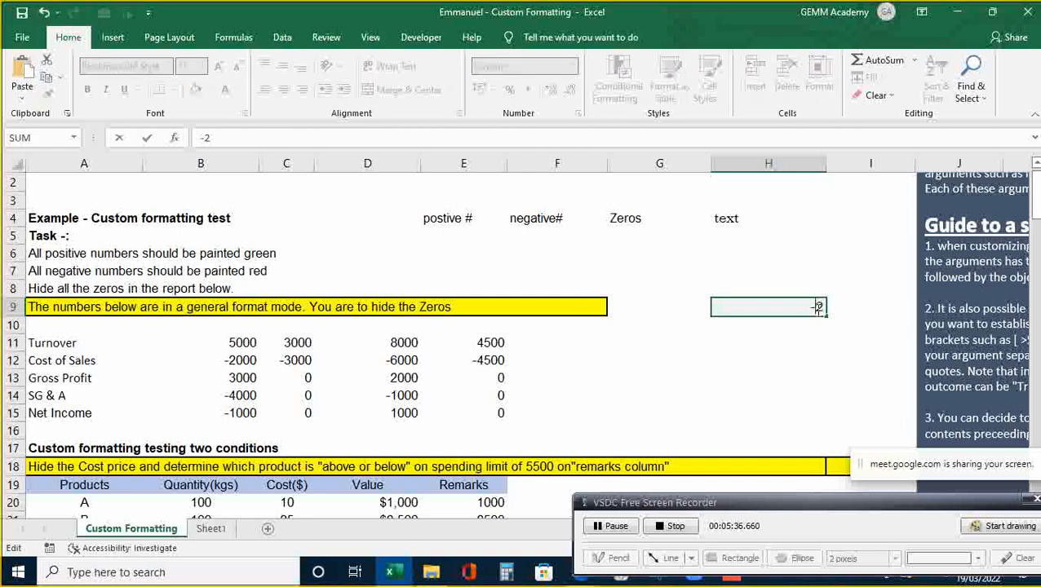
key(Return)
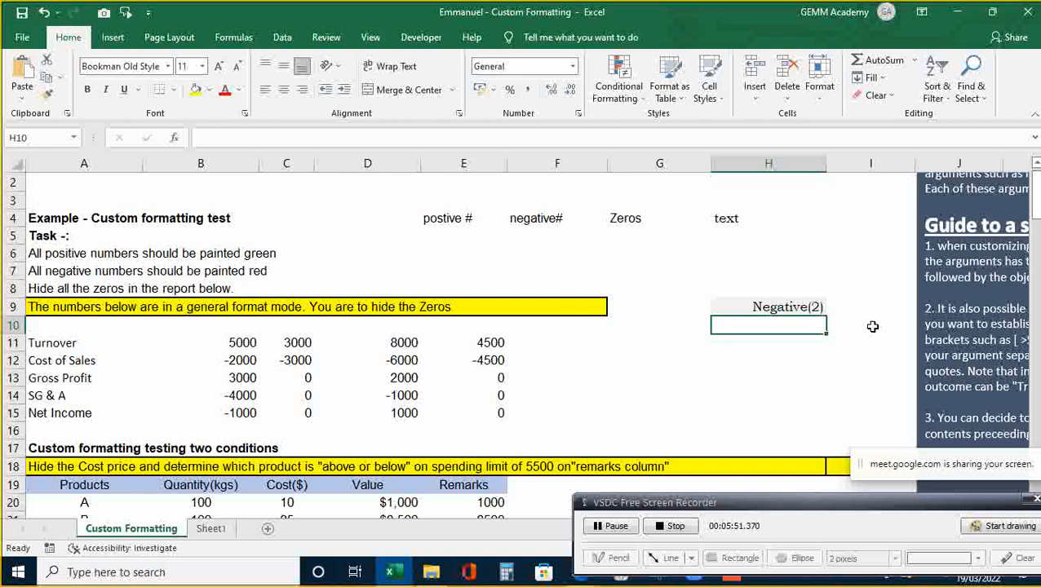
- Replace H9's value with 0 and confirm it shows as a dash
key(Up)
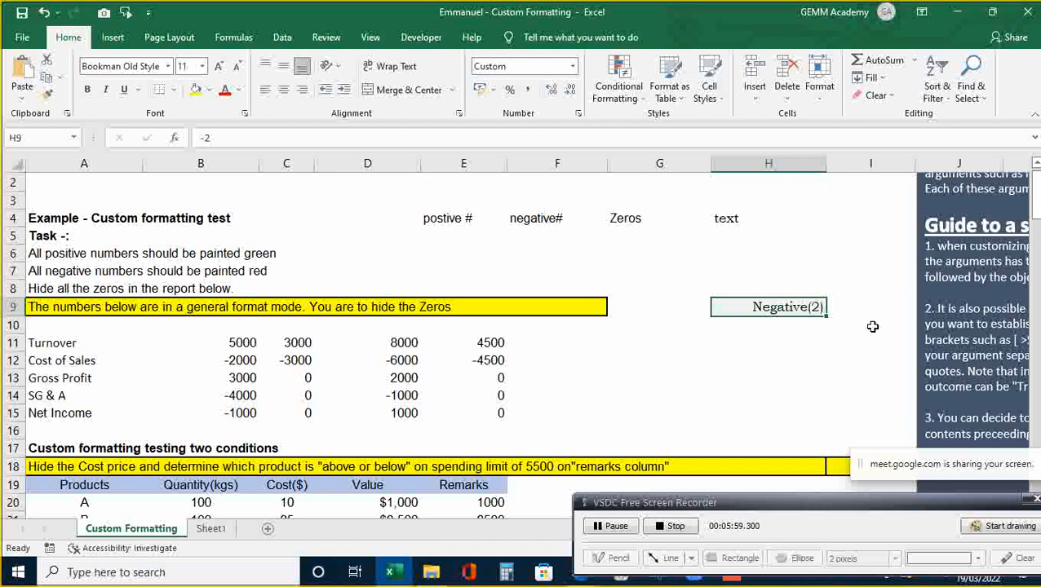
text(0)
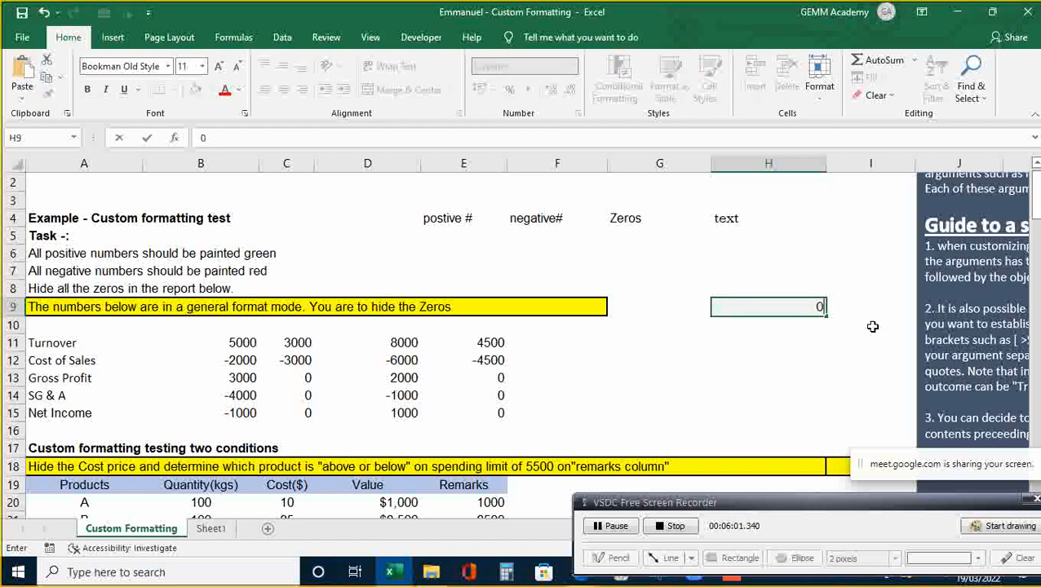
key(Return)
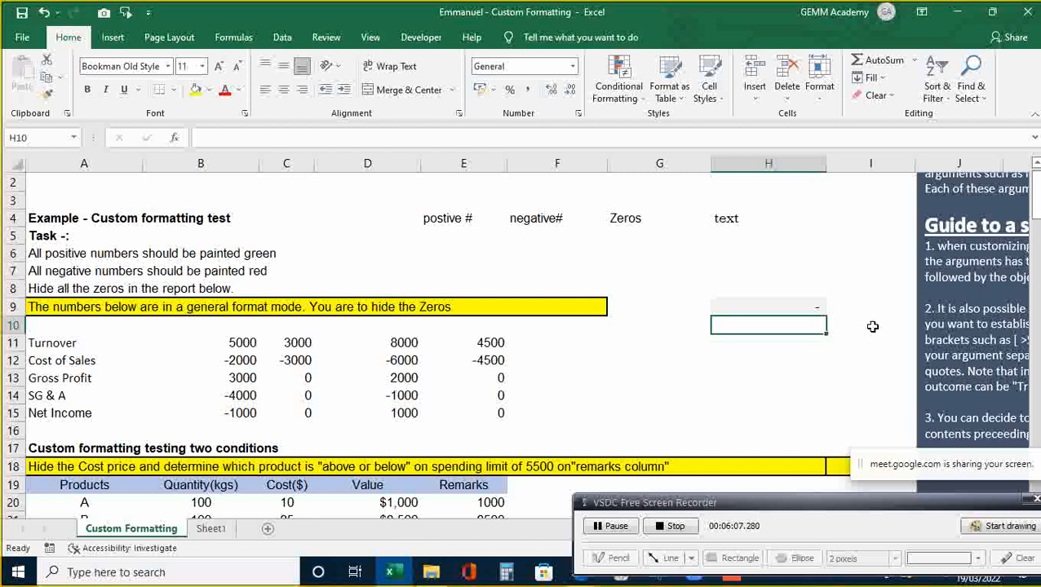
click(817, 302)
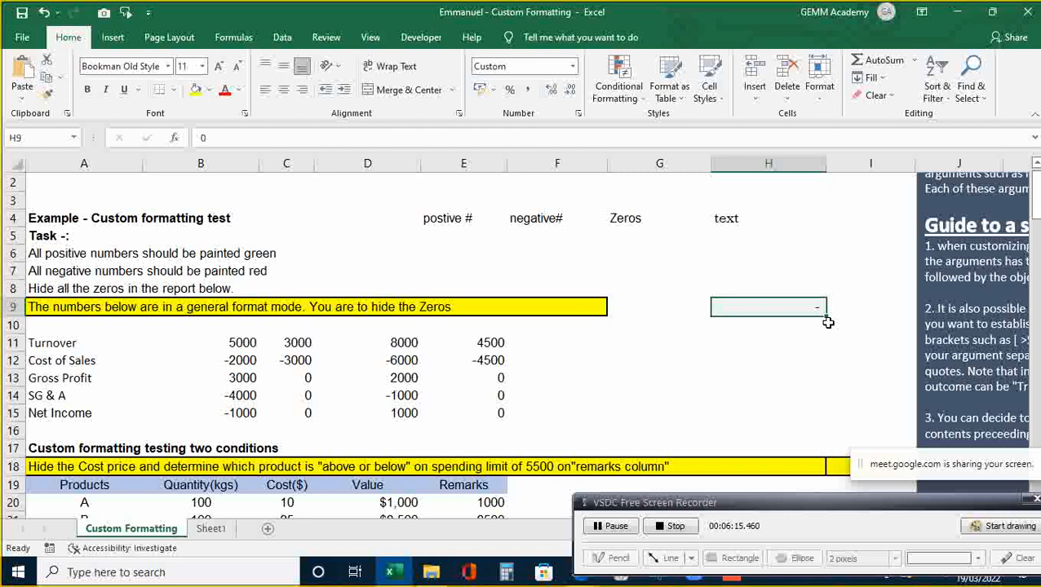
drag(469, 236, 189, 145)
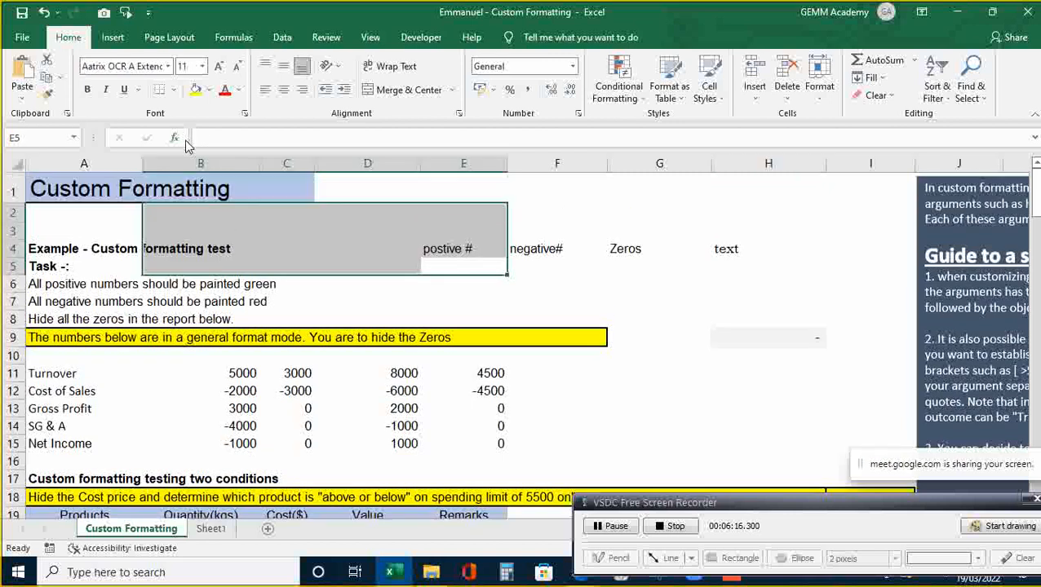
click(253, 138)
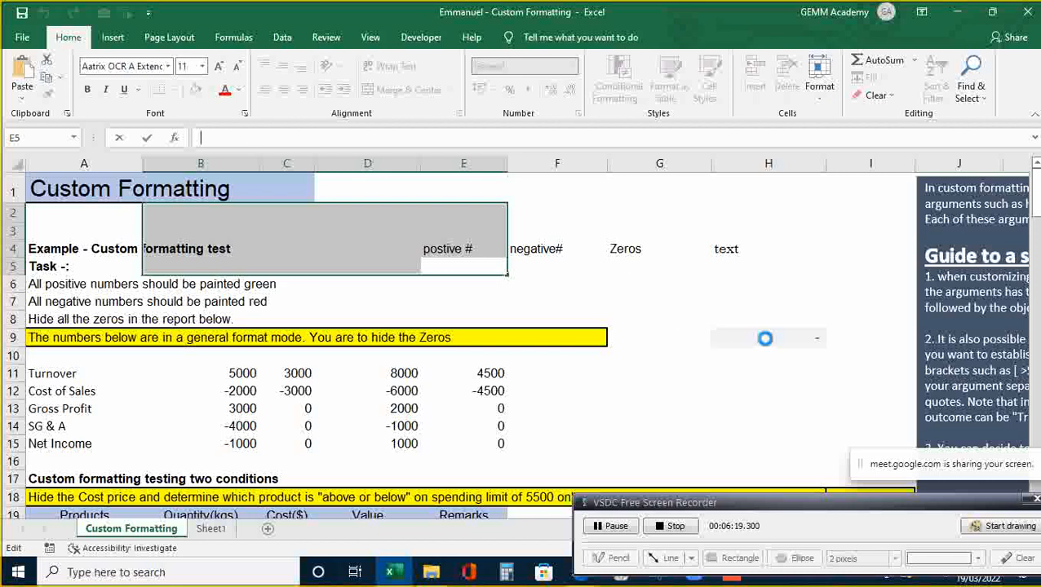
click(765, 337)
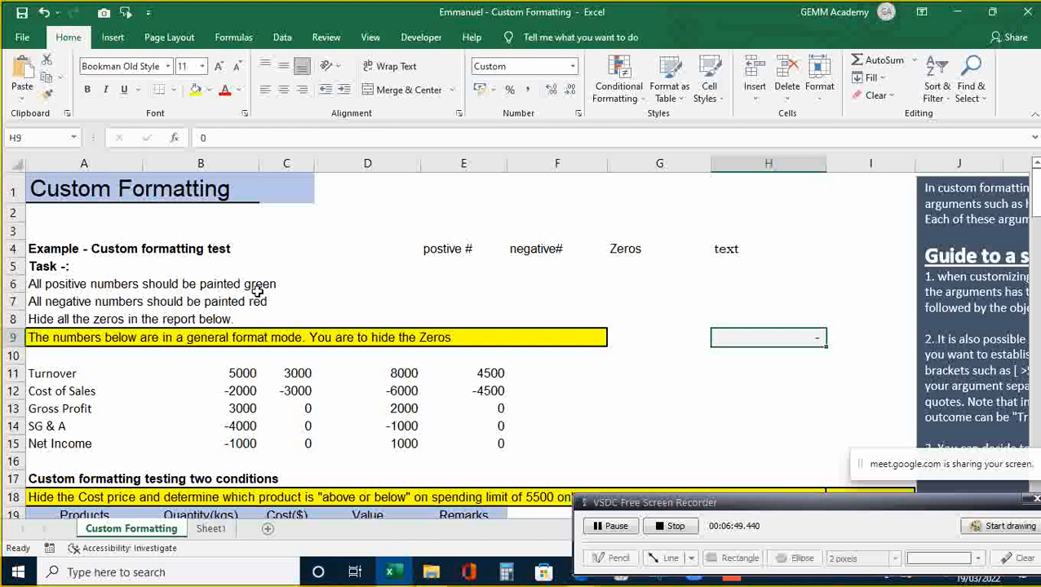
ctrl+scroll(257, 292, up, 2)
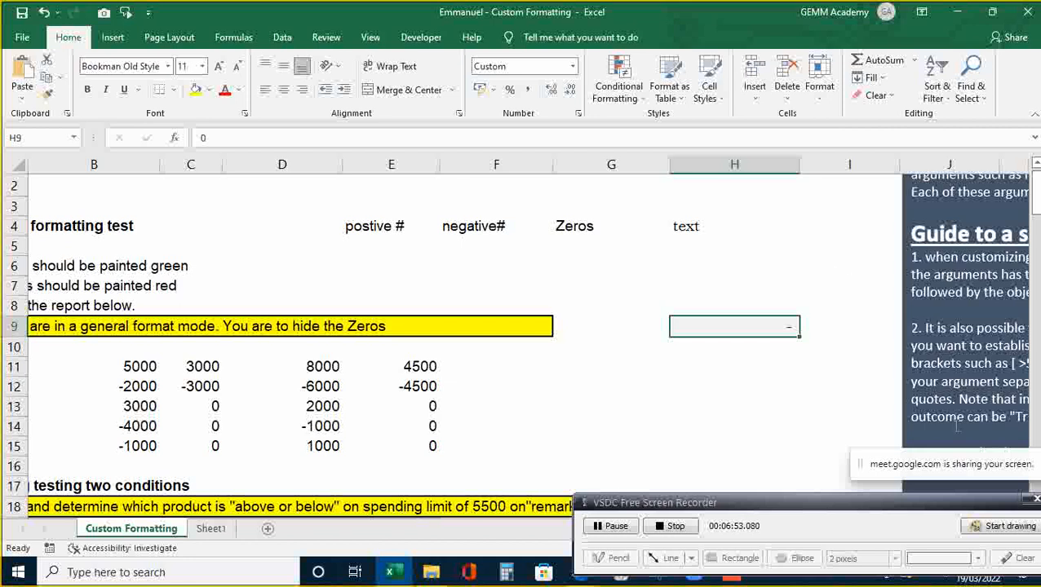
- Drag the guide text box left from column J to about column F
click(944, 293)
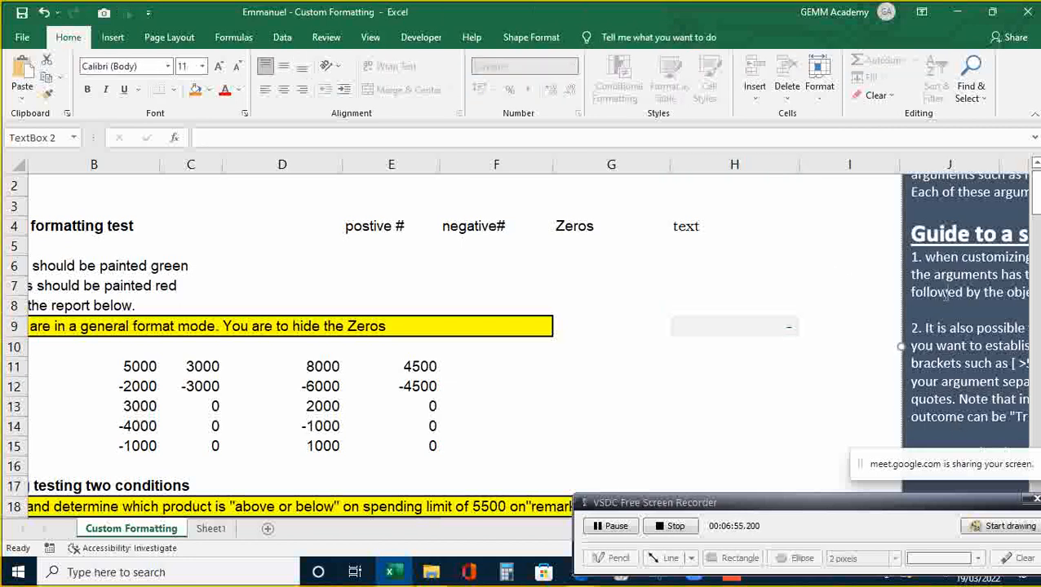
click(979, 232)
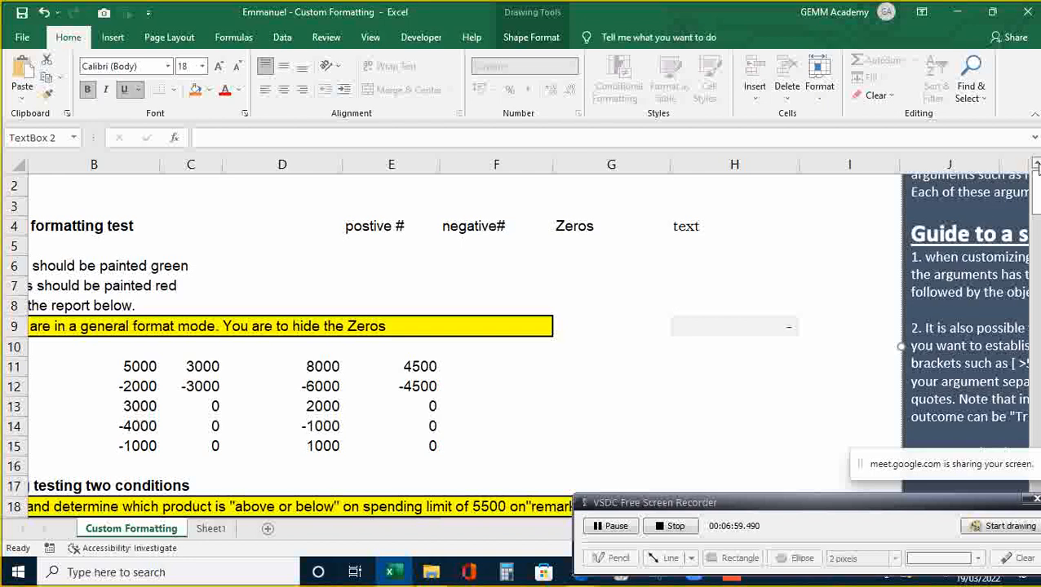
click(1035, 163)
click(978, 202)
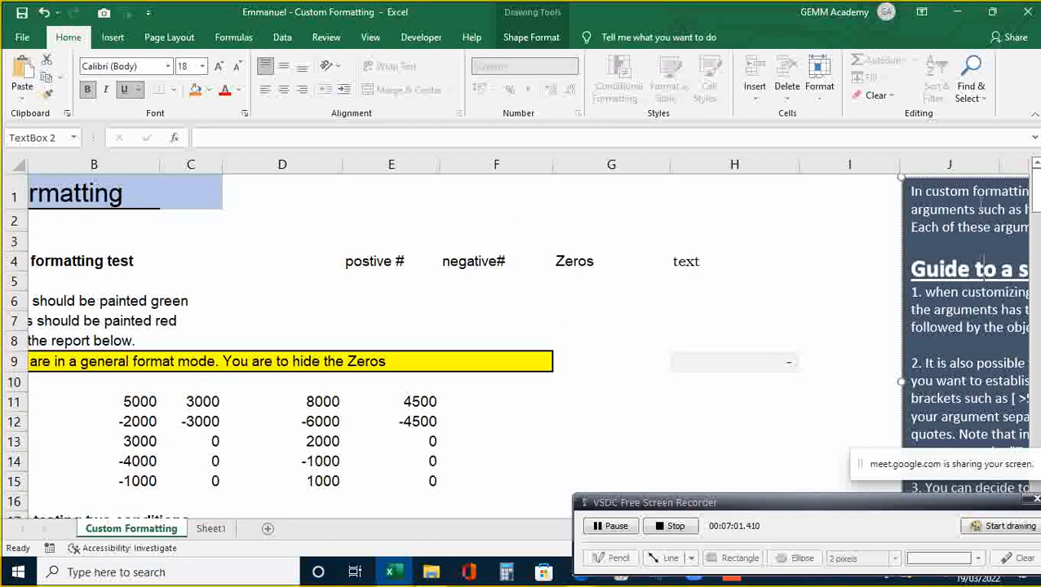
drag(979, 179, 674, 174)
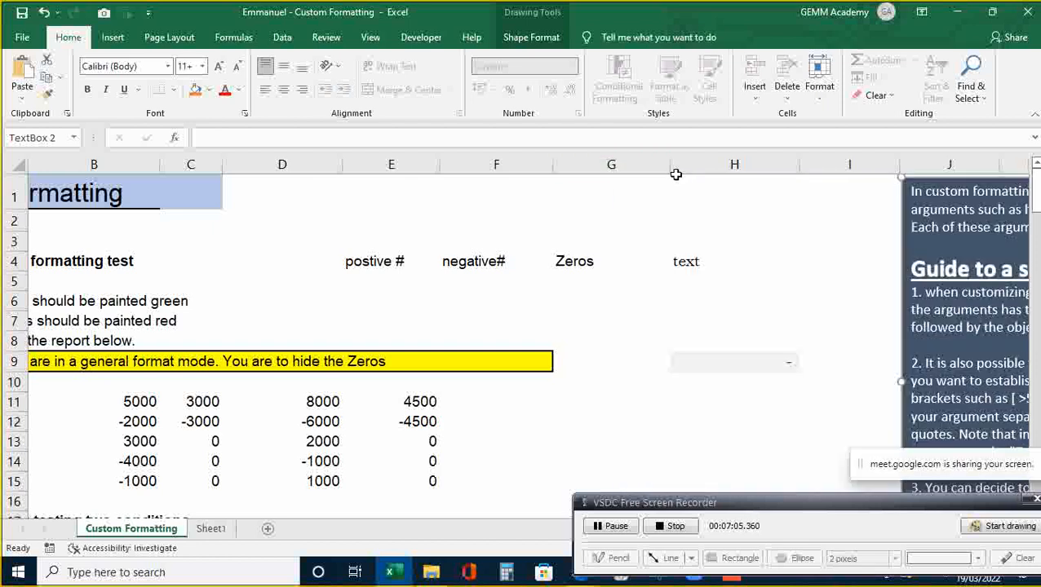
click(1006, 190)
drag(981, 180, 674, 187)
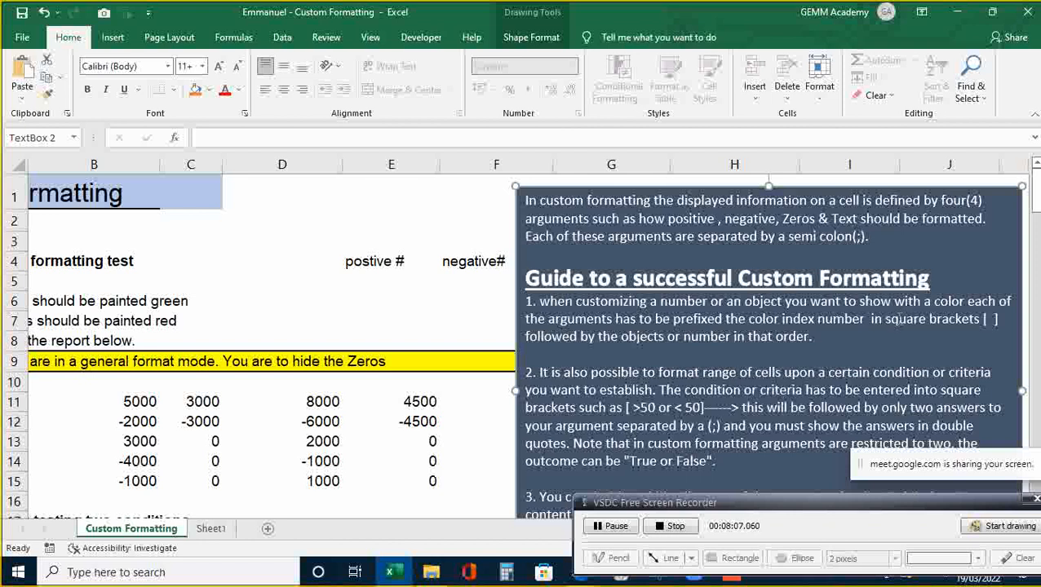
click(265, 282)
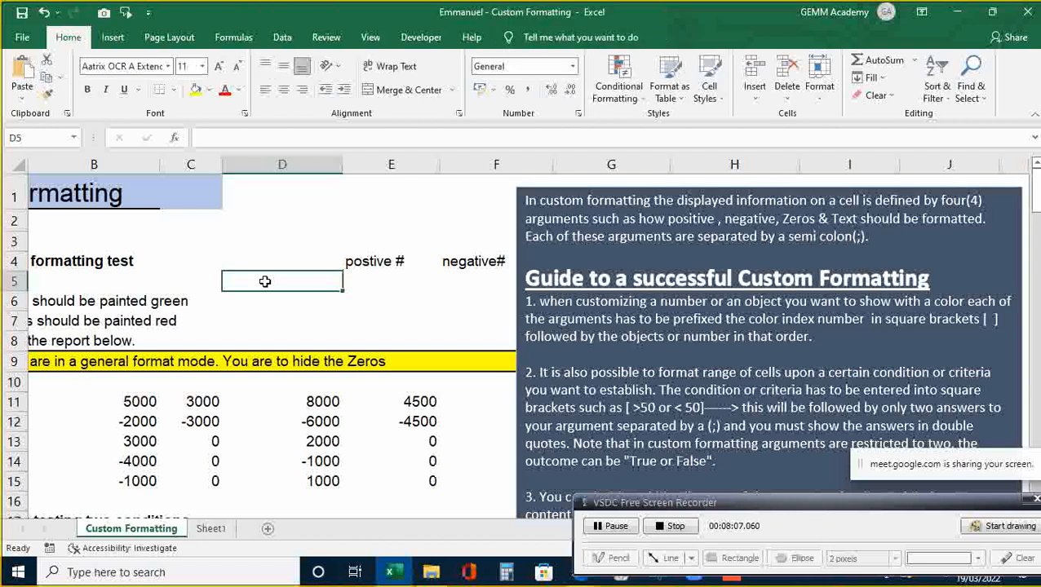
text([)
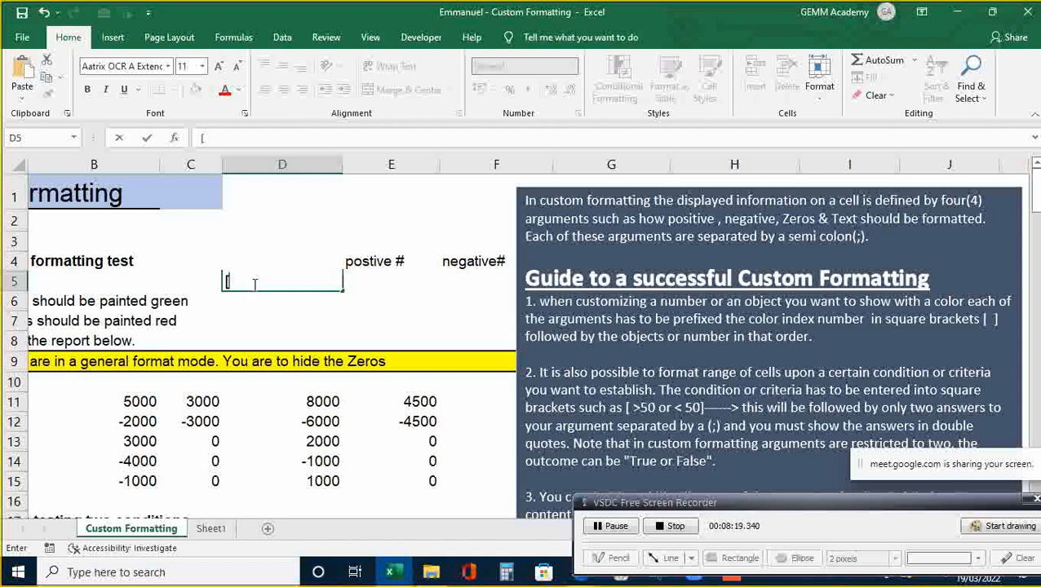
text(])
key(Left)
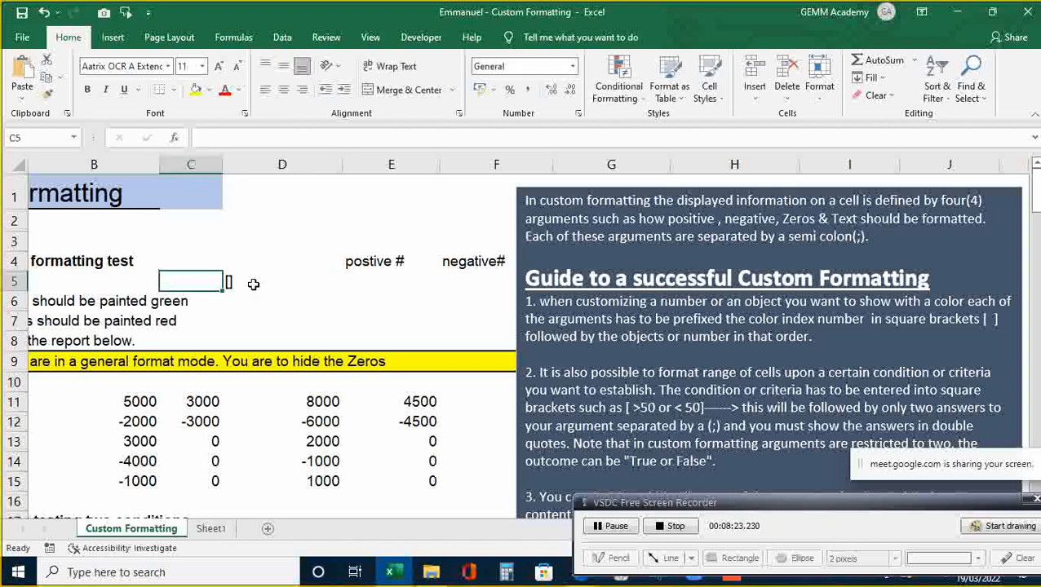
click(253, 284)
double_click(228, 281)
text(2)
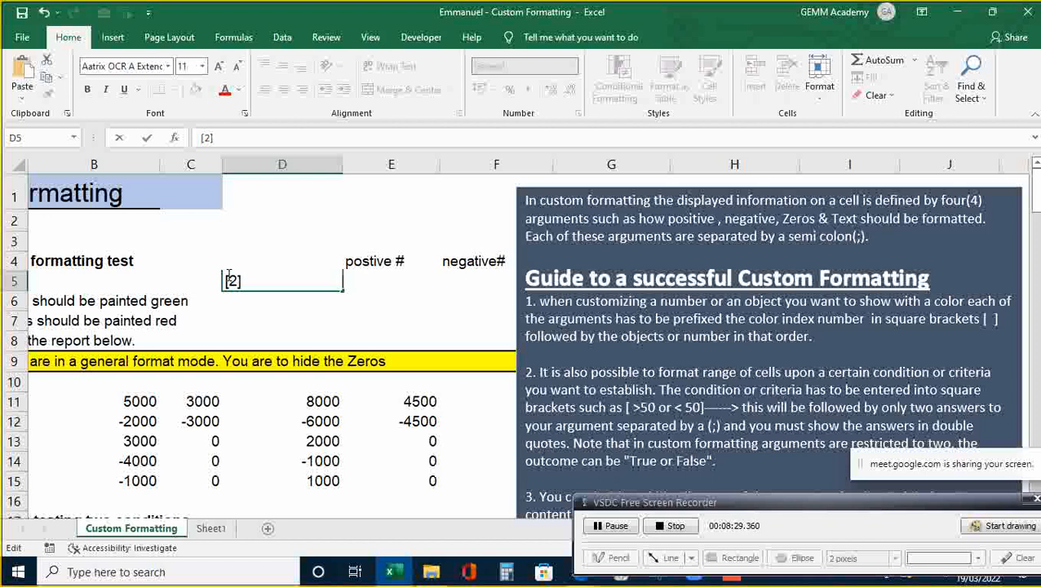
key(BackSpace)
key(BackSpace)
key(Delete)
click(354, 297)
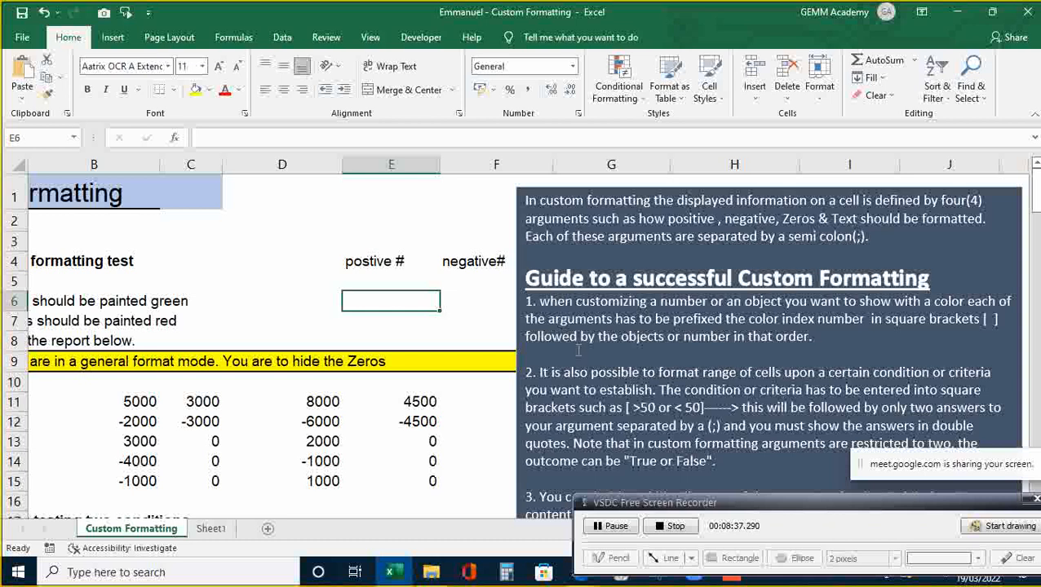
- Zoom the worksheet out to 91% with the status-bar slider
click(426, 220)
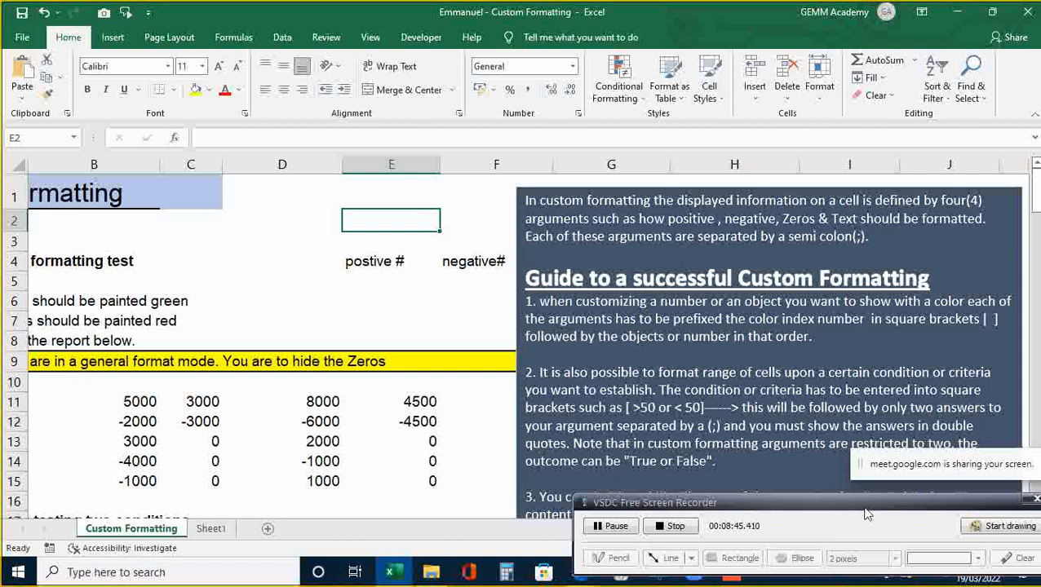
drag(869, 506, 871, 421)
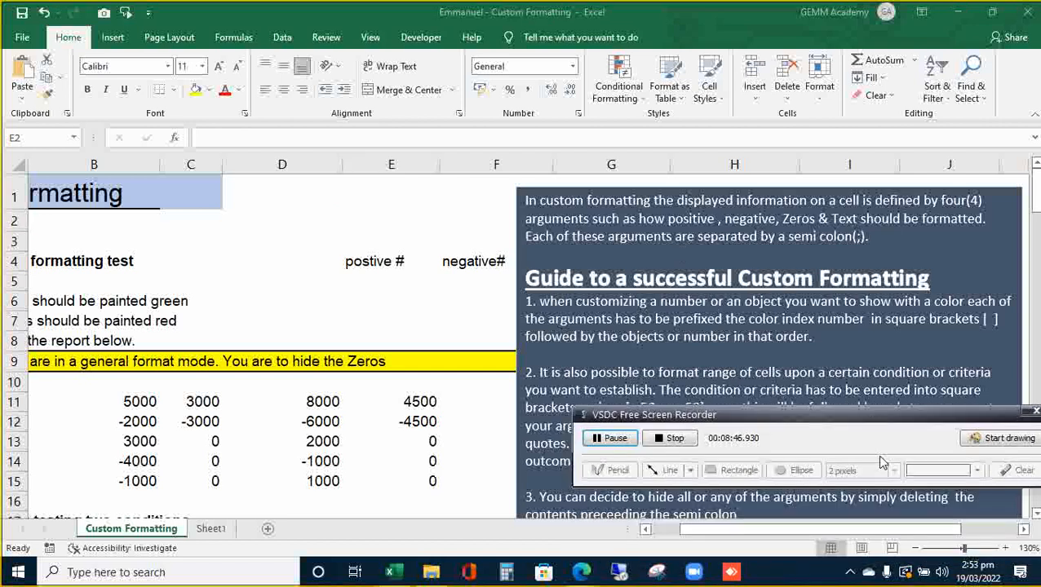
click(963, 552)
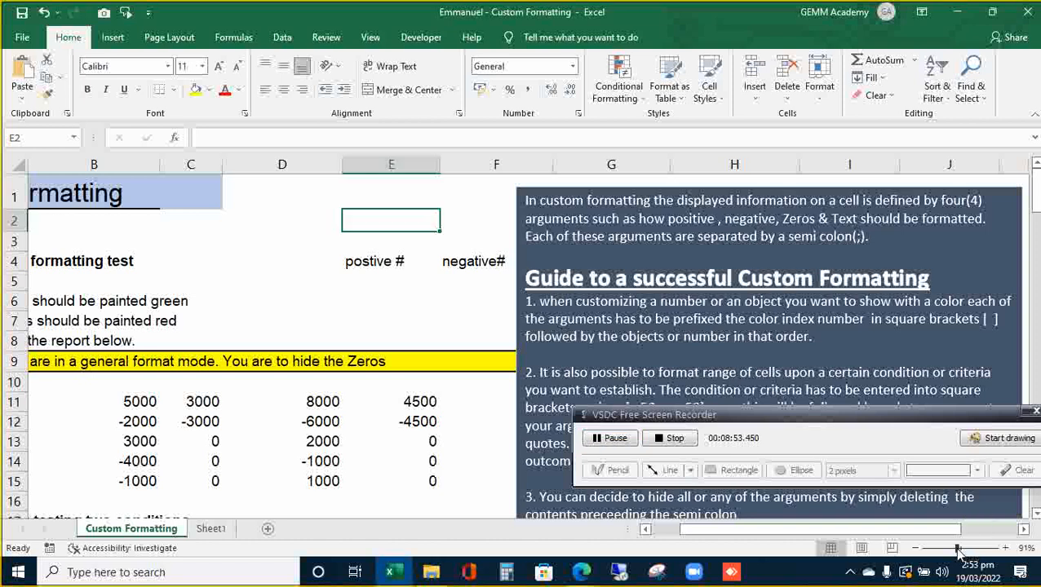
drag(963, 551, 957, 549)
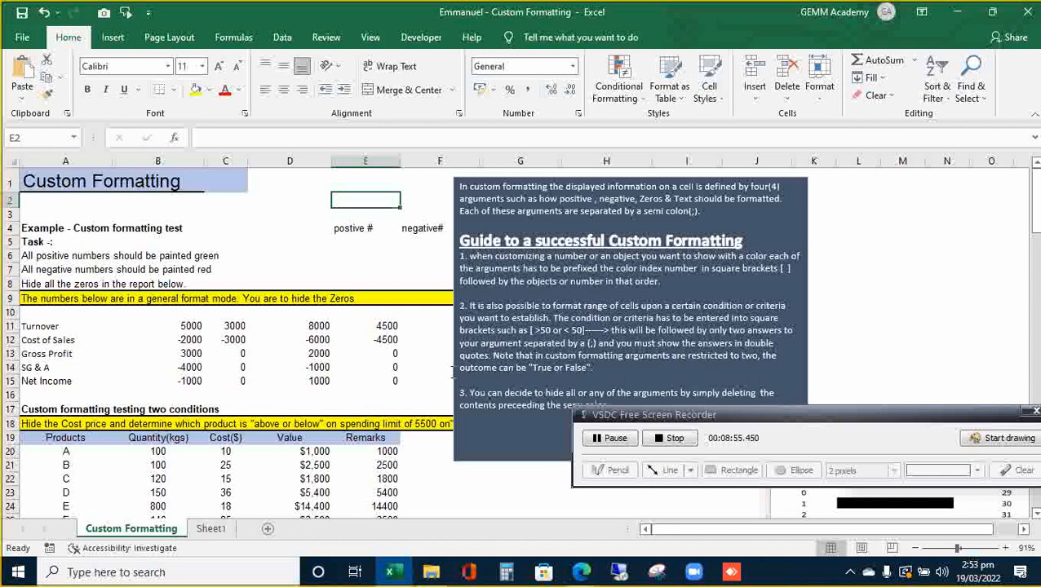
- Drag the guide text box right to uncover the Zeros heading and banners
click(206, 318)
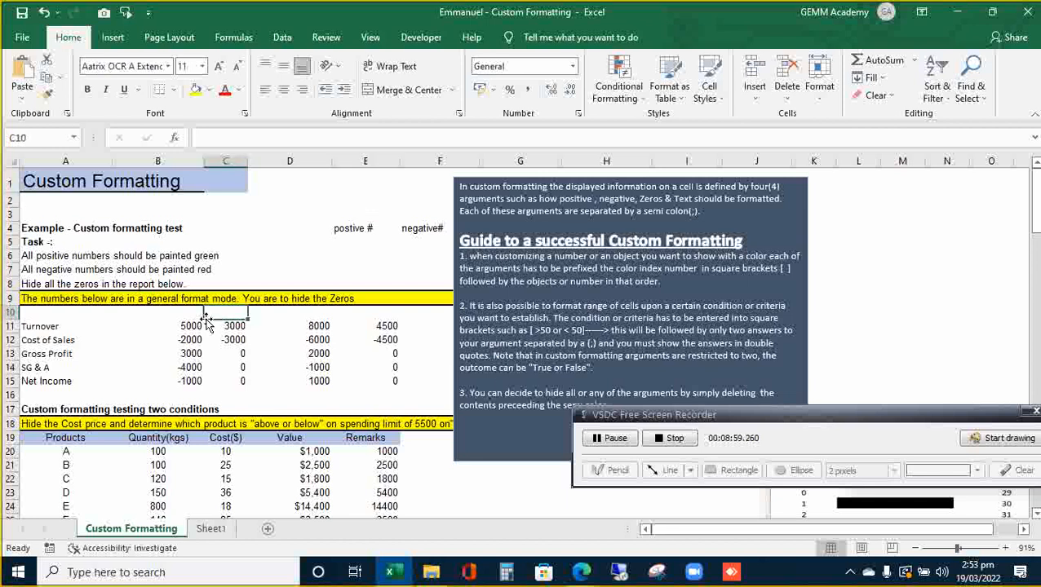
click(618, 187)
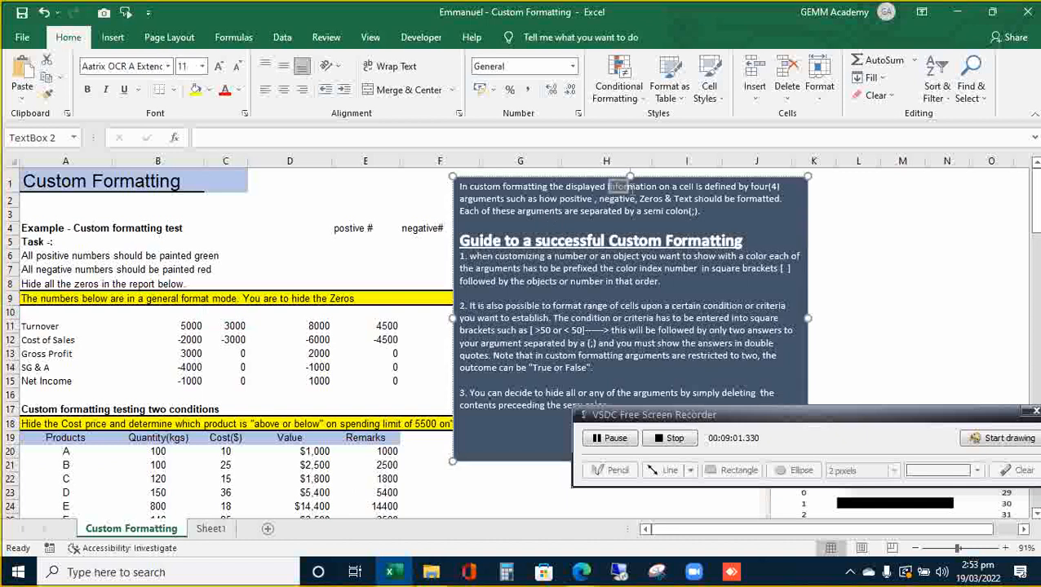
click(617, 187)
drag(669, 178, 755, 178)
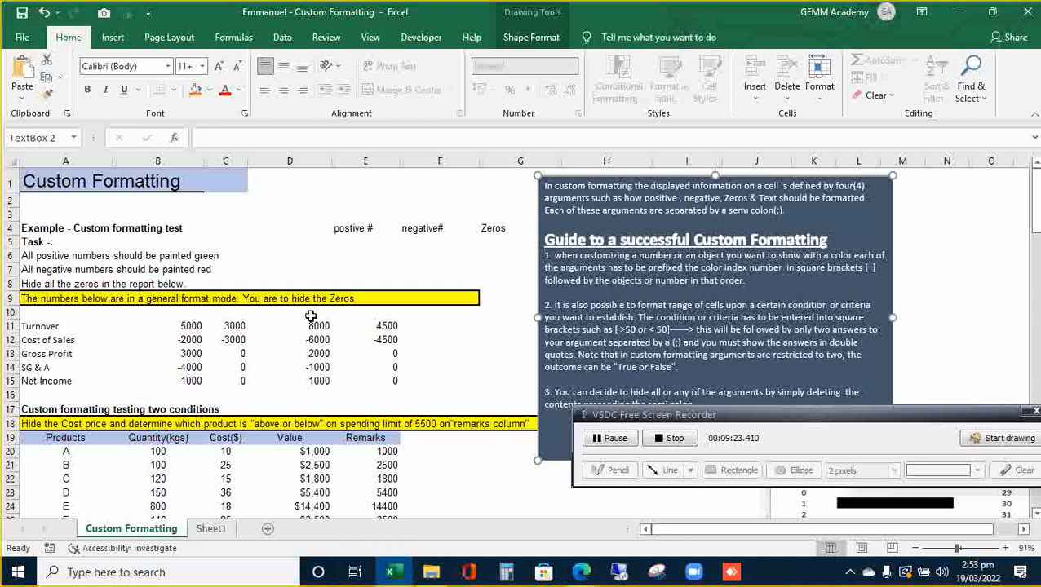
- Select B11:E15 and open the Custom category in Format Cells
click(196, 326)
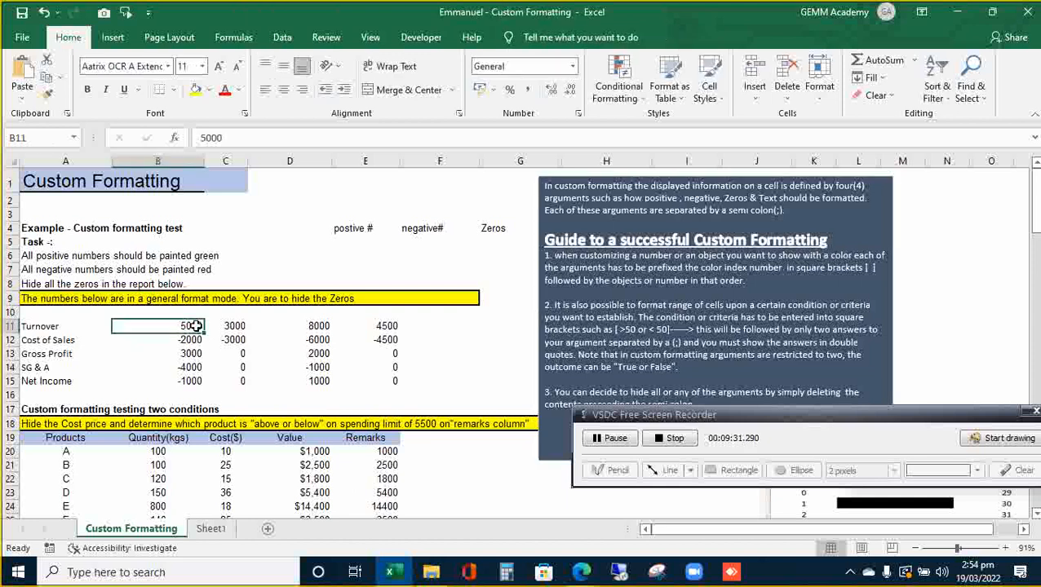
key(shift+Right)
key(shift+Right)
key(shift+Right)
key(shift+Down)
key(shift+Down)
key(shift+Down)
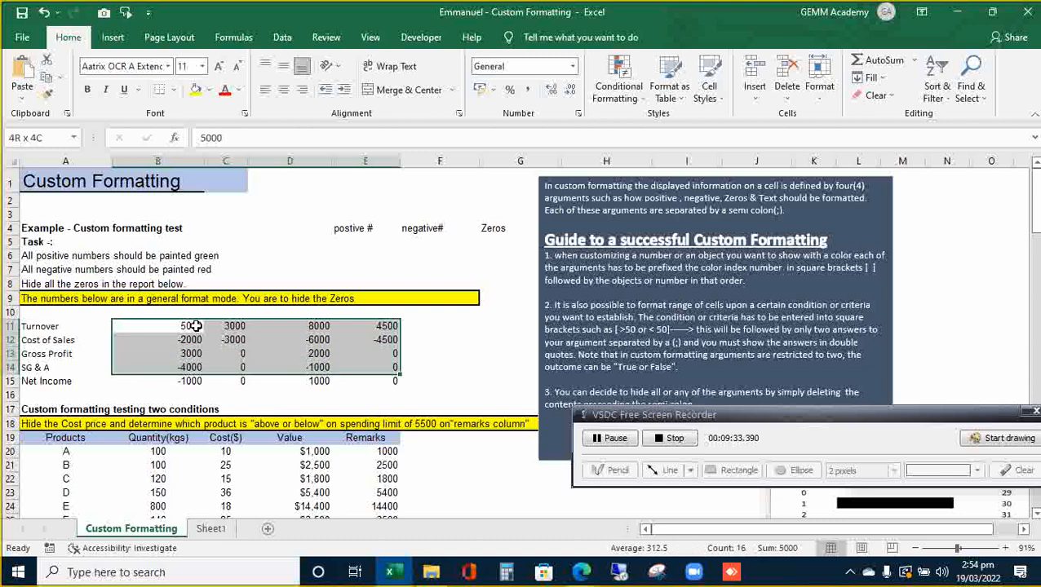
key(shift+Down)
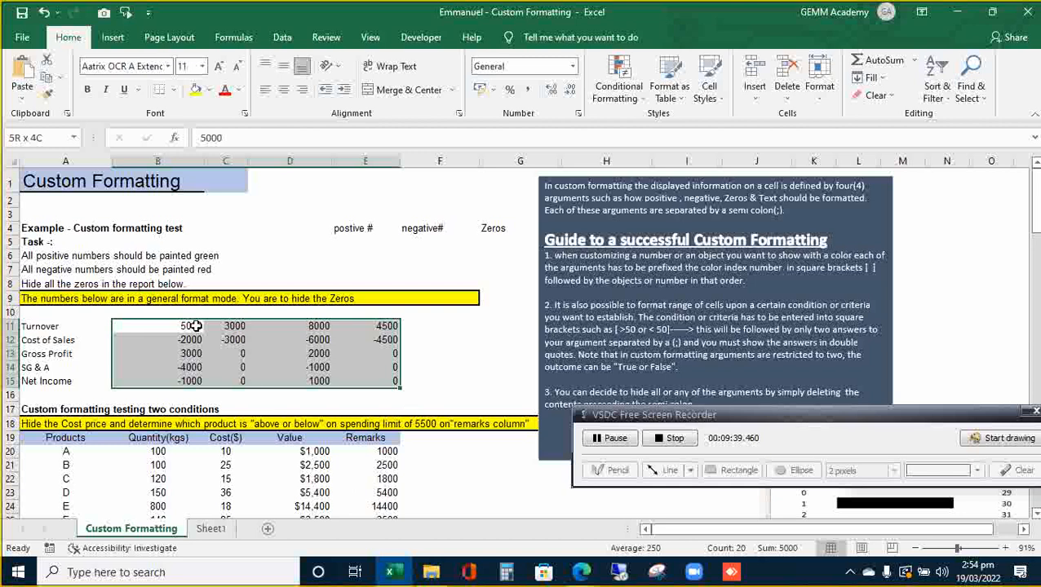
key(ctrl+1)
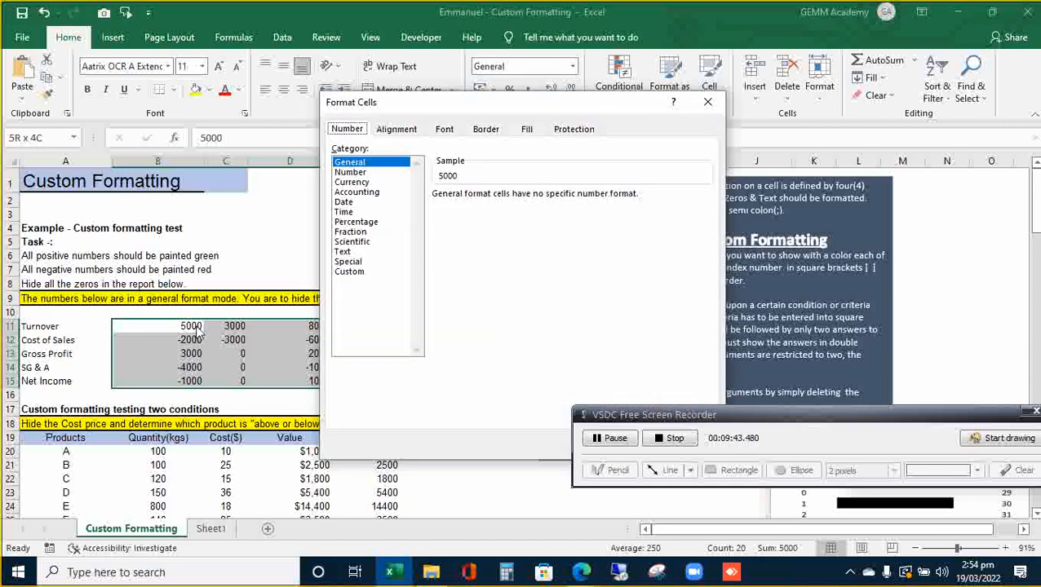
click(359, 272)
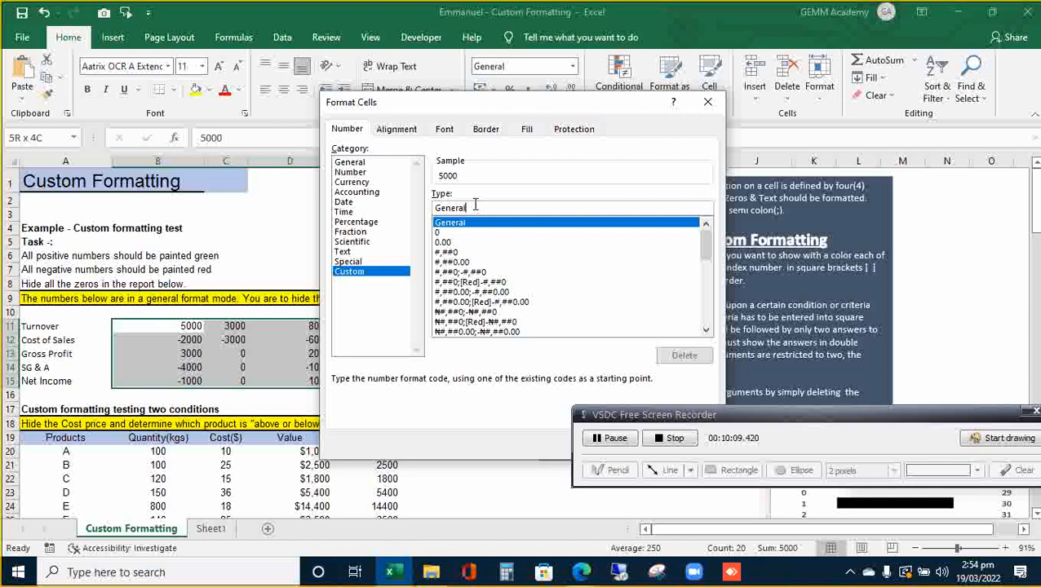
- Clear the Type code and cancel Format Cells, leaving B11:E15 in General format
key(BackSpace)
key(BackSpace)
key(BackSpace)
key(BackSpace)
key(BackSpace)
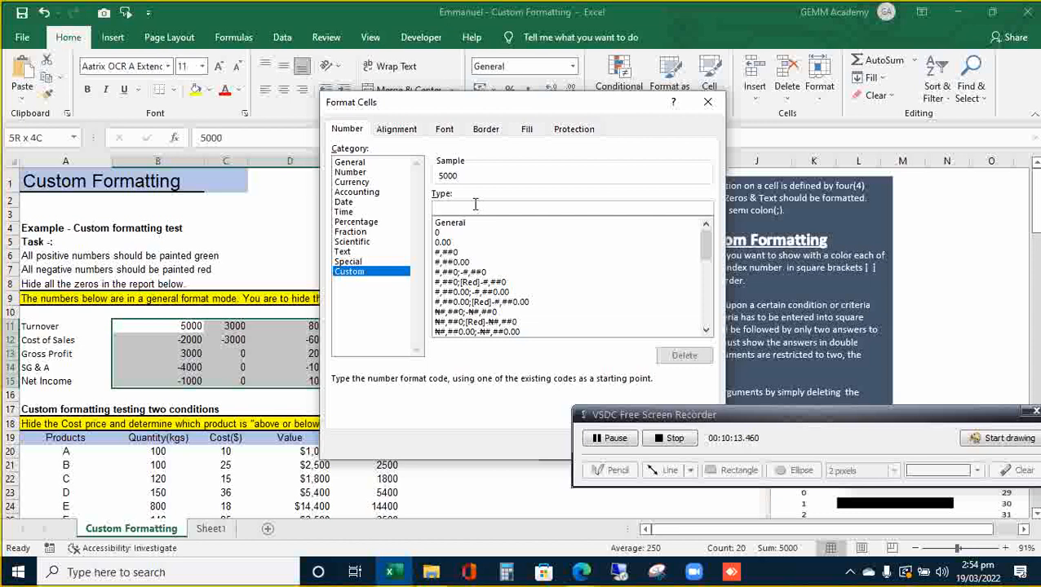
text([)
key(BackSpace)
drag(745, 414, 705, 518)
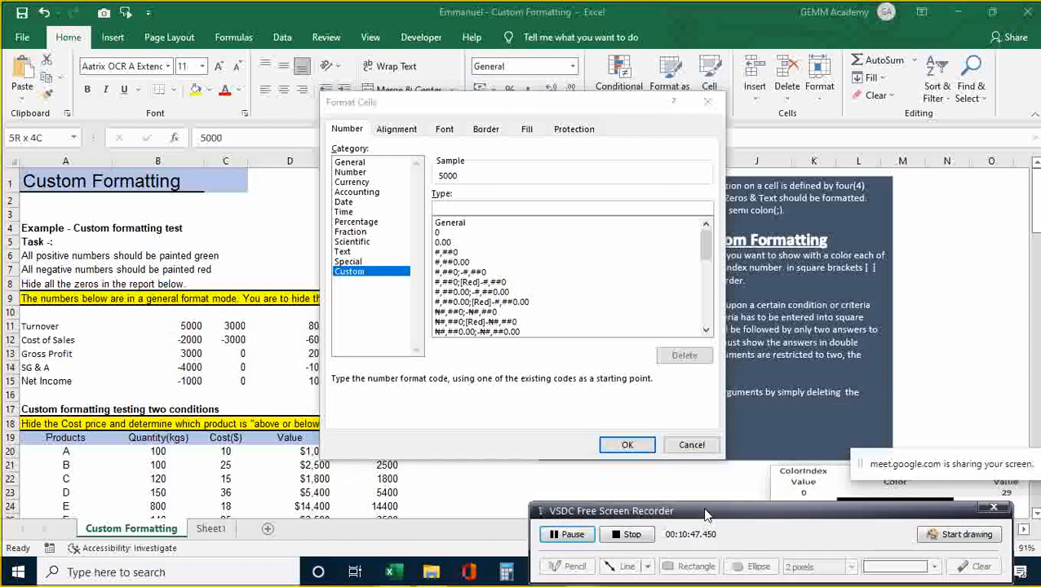
click(693, 447)
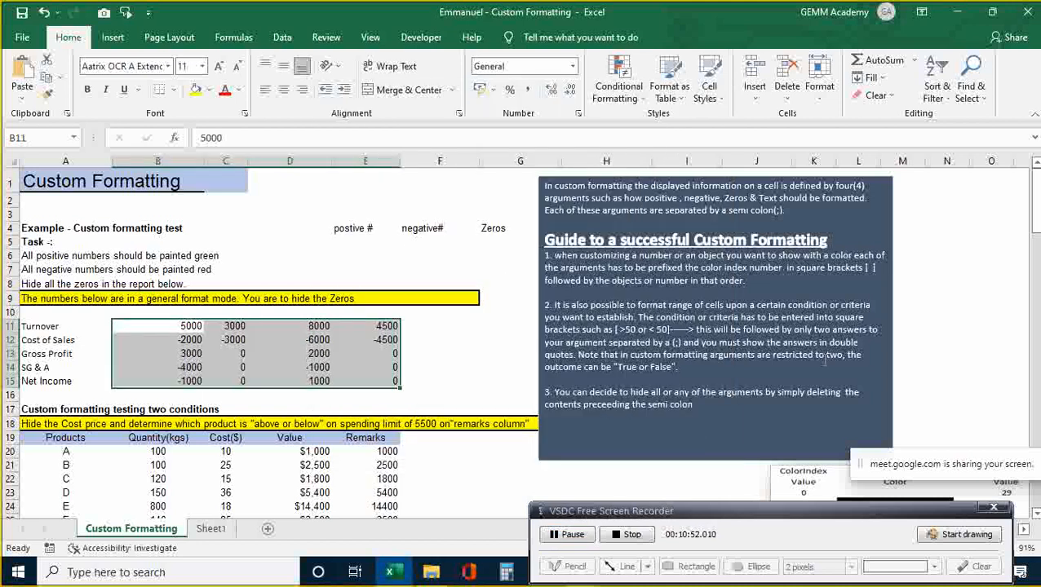
click(949, 328)
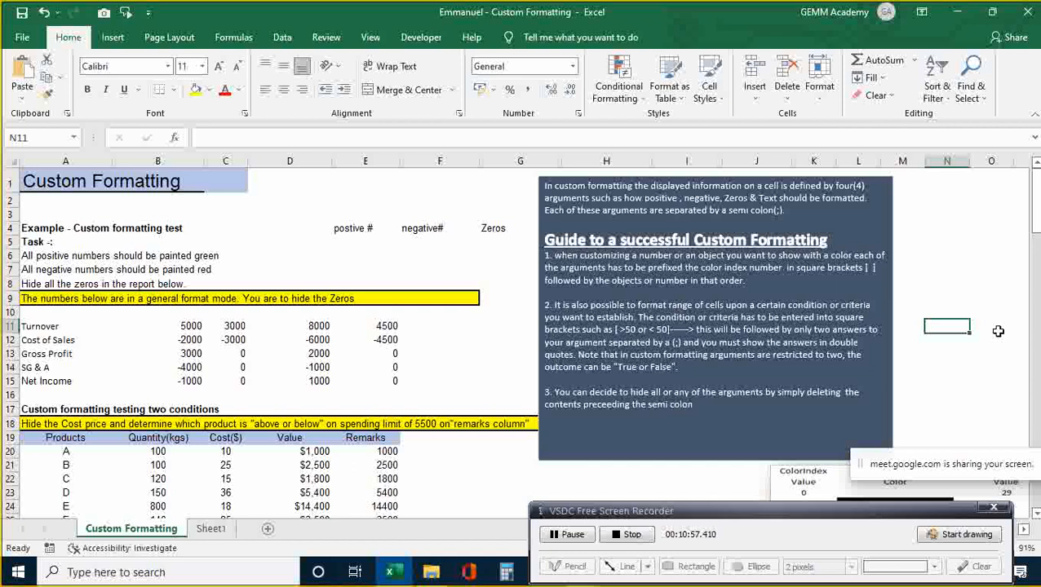
key(Right)
key(Right)
key(Right)
key(Right)
key(Right)
key(Right)
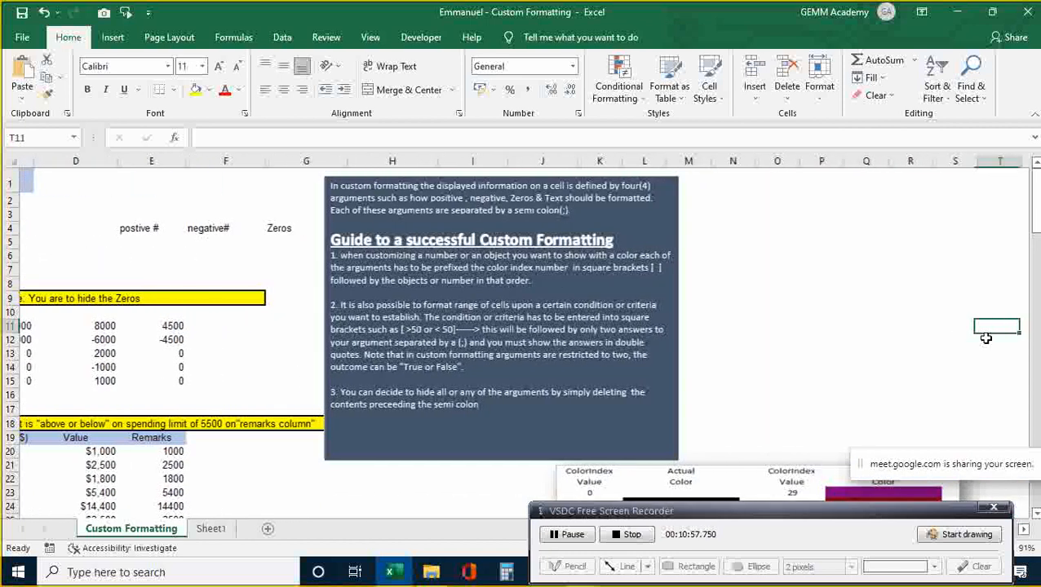
key(Down)
key(Down)
key(Down)
key(Down)
key(Down)
key(Down)
key(Down)
key(Down)
key(Down)
key(Down)
key(Down)
key(Down)
key(Down)
key(Down)
key(Down)
key(Down)
key(Down)
key(Down)
key(Down)
key(Down)
key(Down)
key(Down)
key(Down)
key(Down)
key(Down)
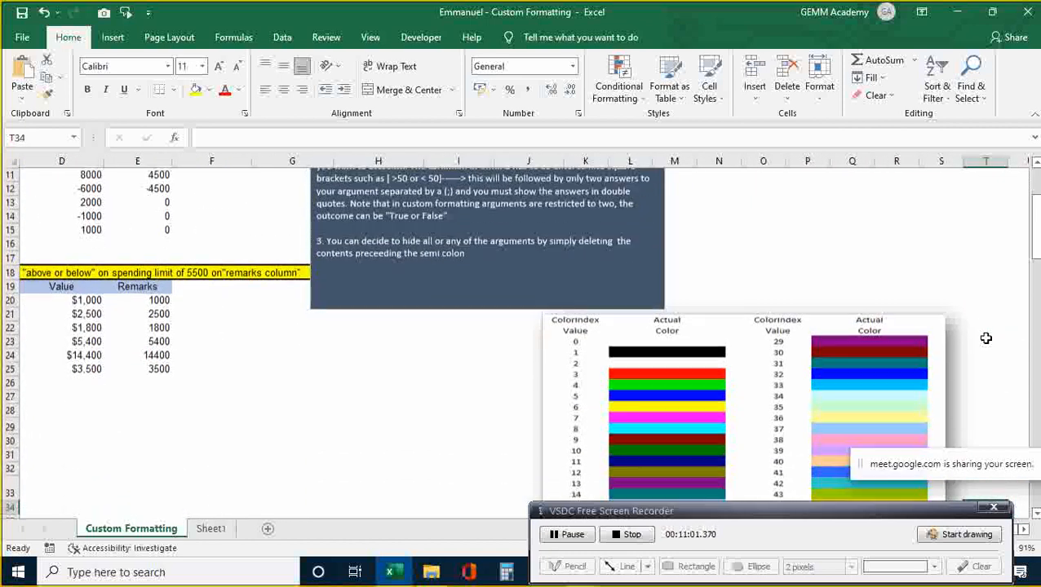
scroll(986, 337, down, 2)
click(987, 341)
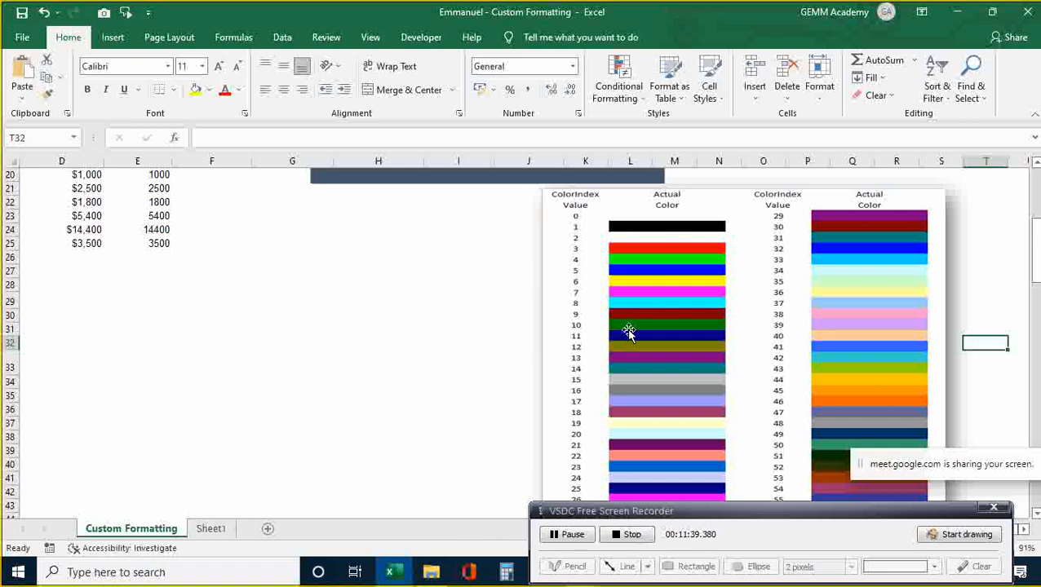
click(446, 323)
key(Up)
key(Up)
key(Up)
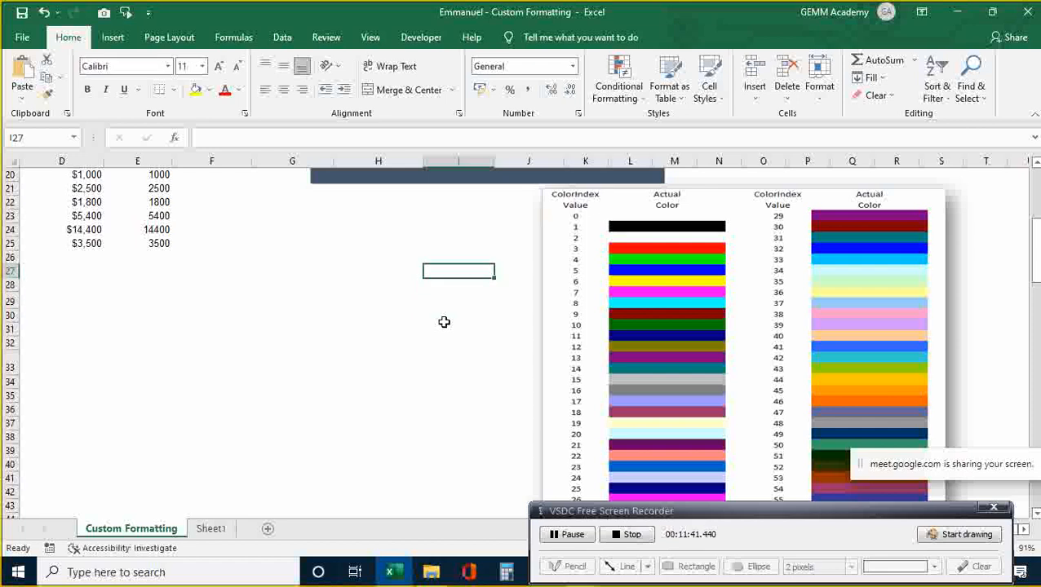
key(Left)
key(Left)
key(Left)
key(Left)
key(Left)
key(Left)
key(Left)
key(Left)
key(Up)
key(Up)
key(Up)
key(Up)
key(Up)
key(Up)
key(Up)
key(Up)
key(Up)
key(Up)
key(Up)
key(Up)
key(Up)
key(Up)
key(Up)
key(Up)
key(Up)
key(Up)
key(Up)
key(Up)
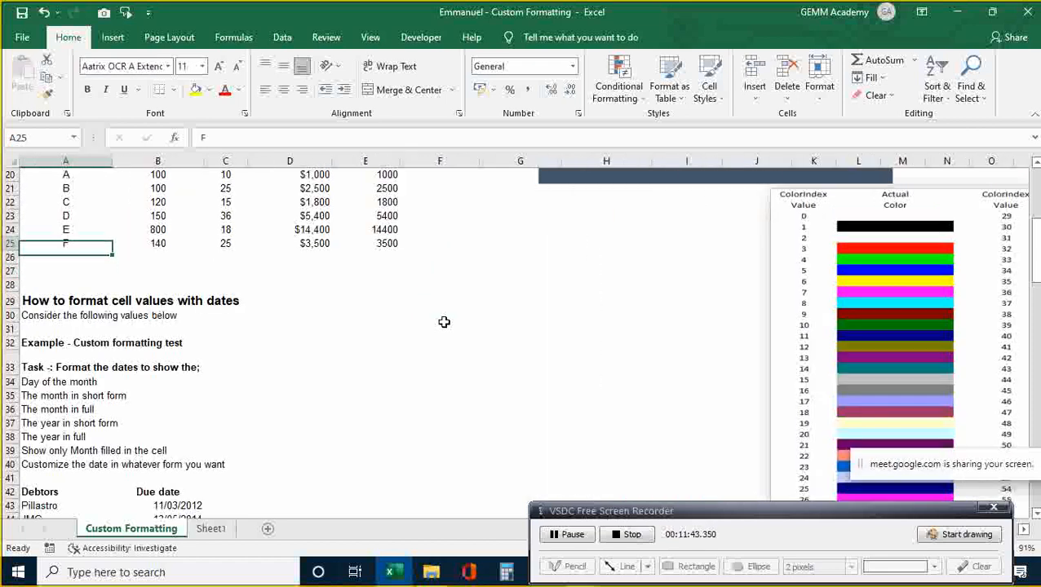
- Select B11:E15 and open the Custom number format category
key(Down)
key(Down)
key(Right)
key(Down)
key(Down)
key(Left)
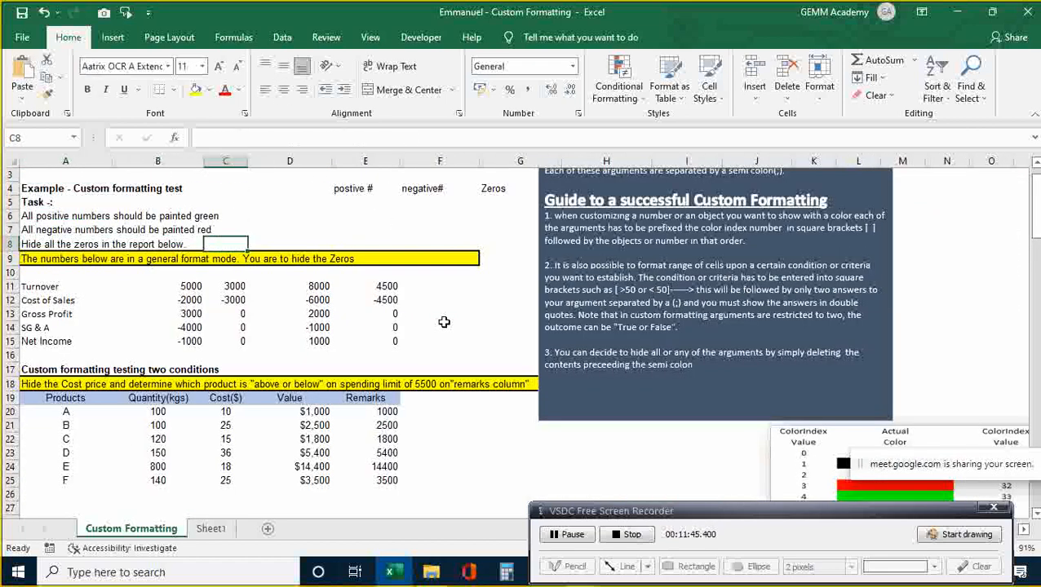
key(shift+Right)
key(shift+Right)
key(shift+Right)
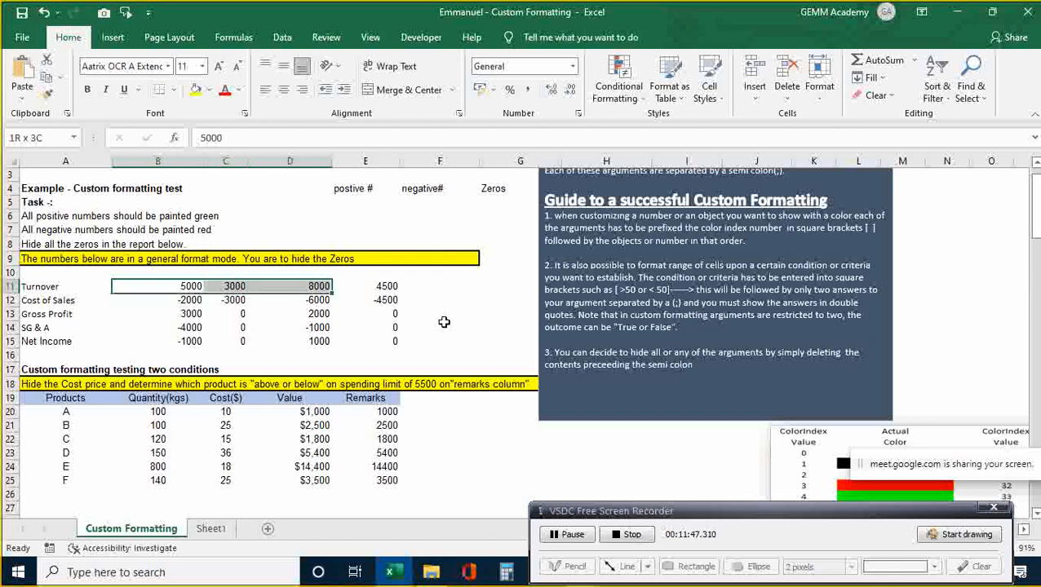
key(shift+Down)
key(shift+Down)
key(shift+Down)
key(shift+Down)
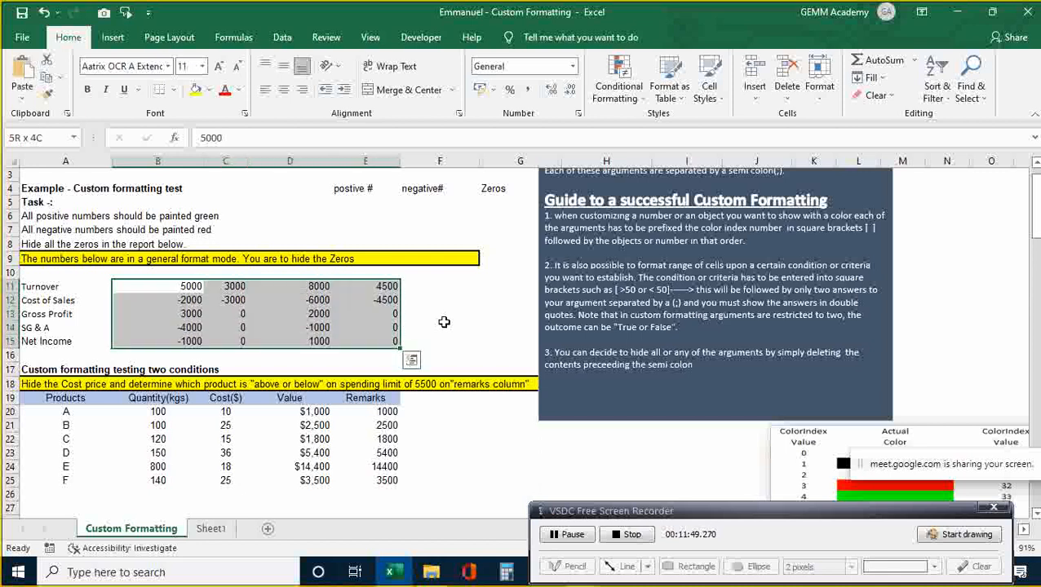
key(ctrl+1)
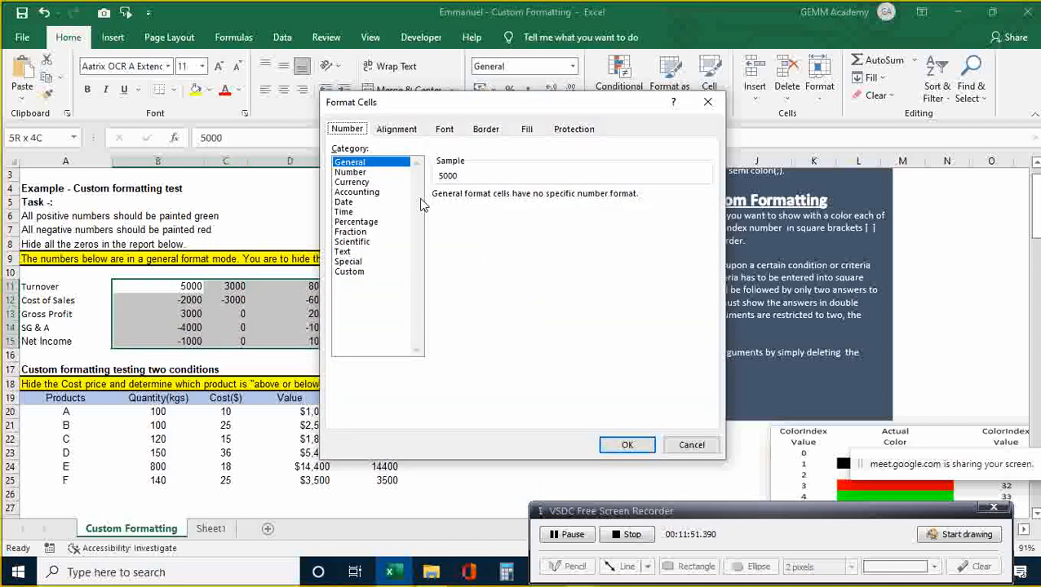
click(351, 271)
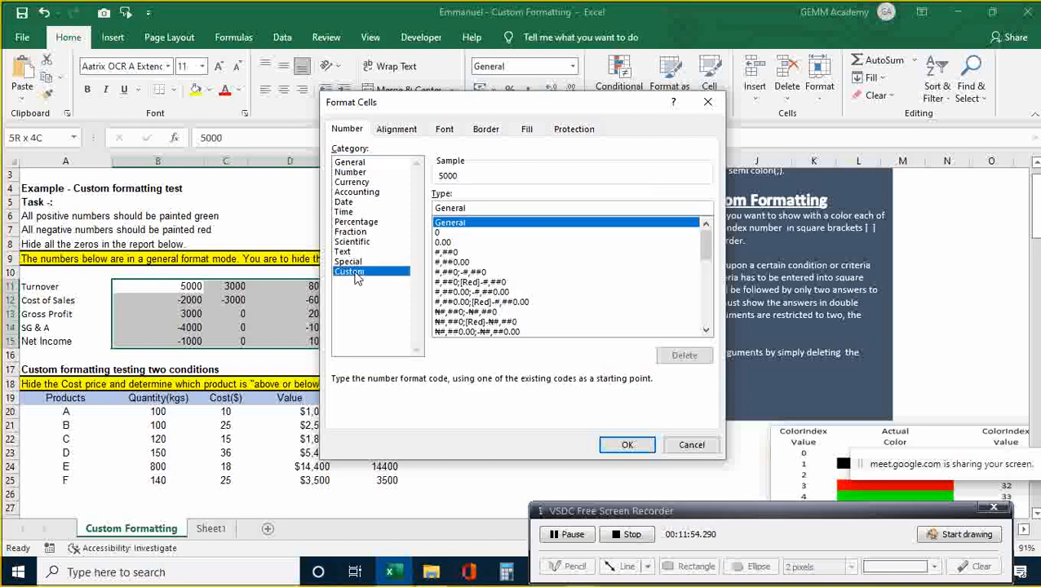
- Replace General in the Type box with [Color 10]
click(486, 208)
key(BackSpace)
key(BackSpace)
key(BackSpace)
key(BackSpace)
key(BackSpace)
key(BackSpace)
key(BackSpace)
text([Color 10)
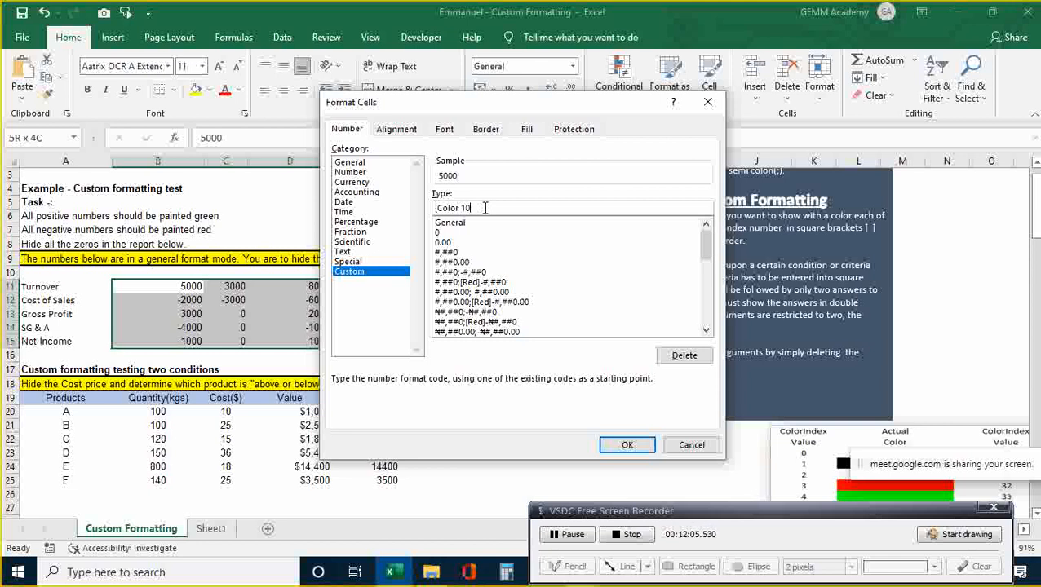
text(])
- Finish the custom code as [Color 10]#;[Color 3](#);" " and apply it to B11:E15
text(#)
text(;)
text(Color)
key(BackSpace)
key(BackSpace)
key(BackSpace)
key(BackSpace)
key(BackSpace)
text(Color 3)
text(])
text(-)
text(#)
key(Left)
key(BackSpace)
text((#);)
text(")
text(")
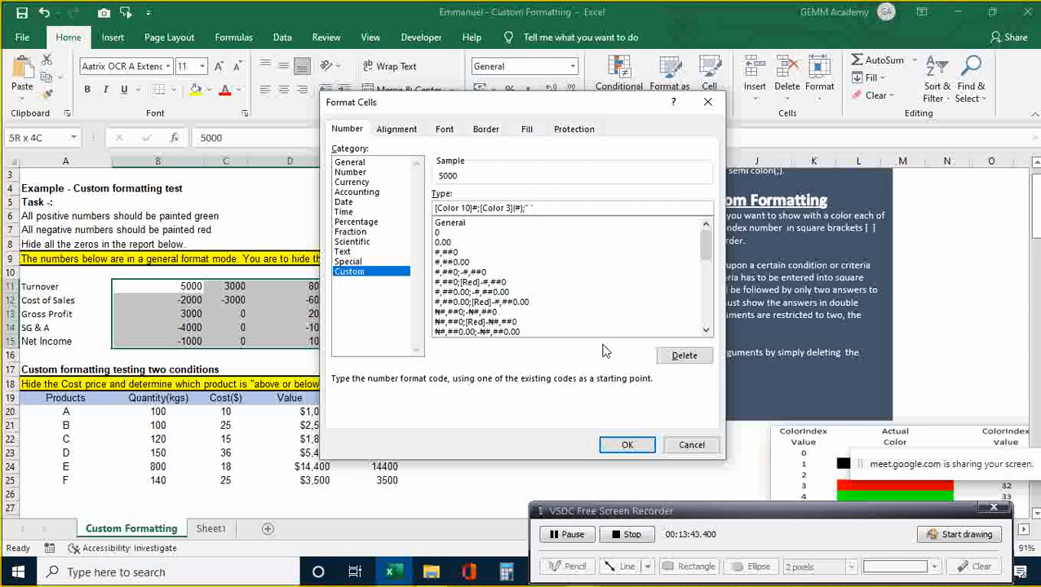
click(620, 447)
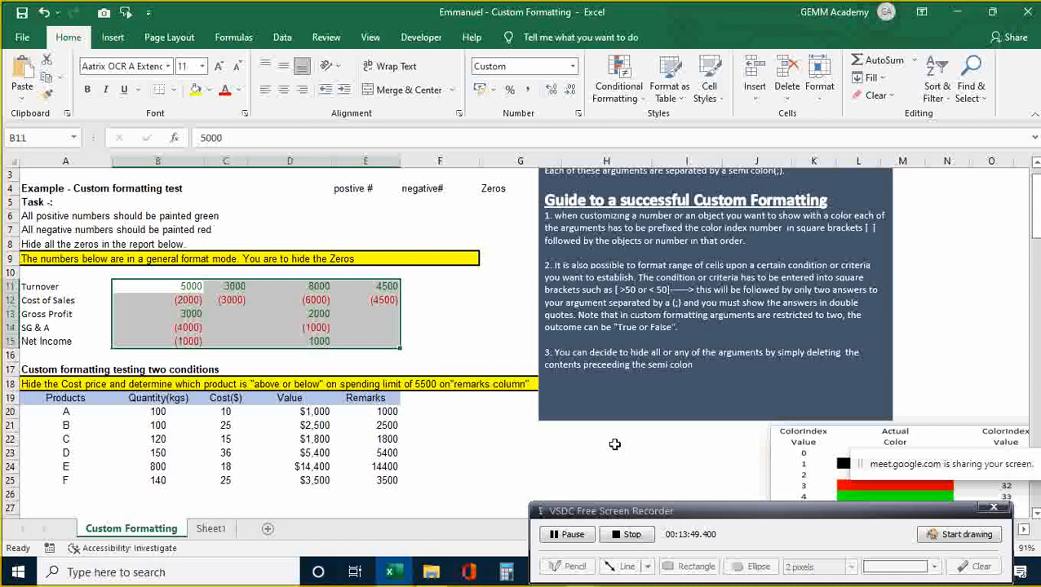
click(514, 326)
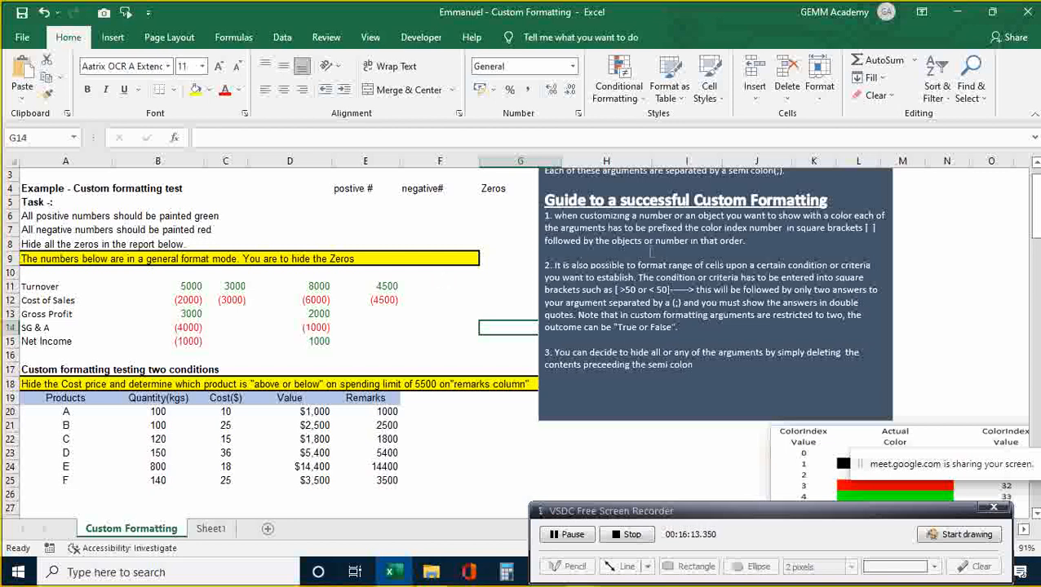
click(779, 184)
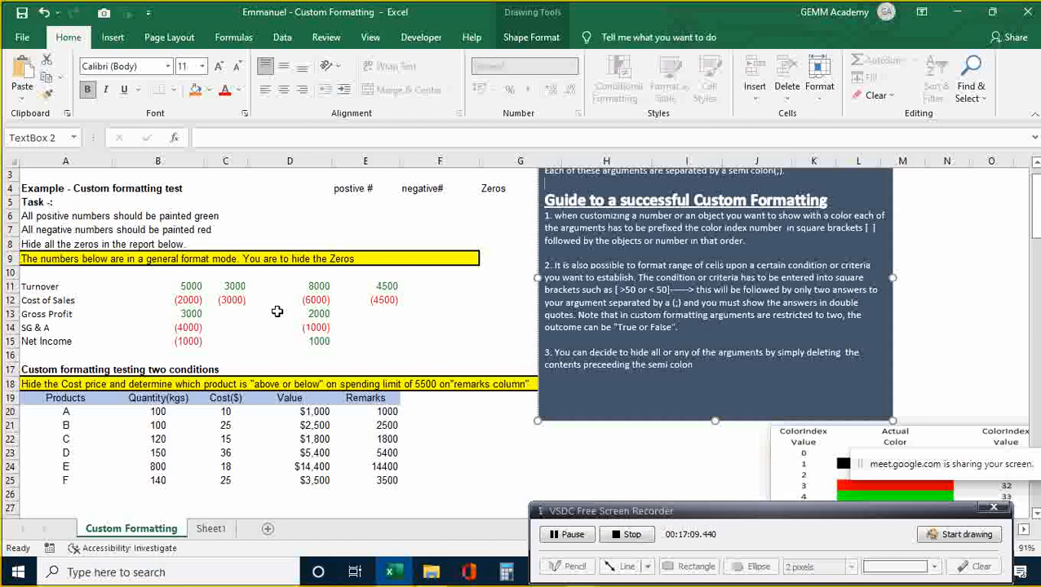
- Drag the ColorIndex table picture below the guide text box, then deselect it
click(910, 436)
drag(951, 424, 854, 433)
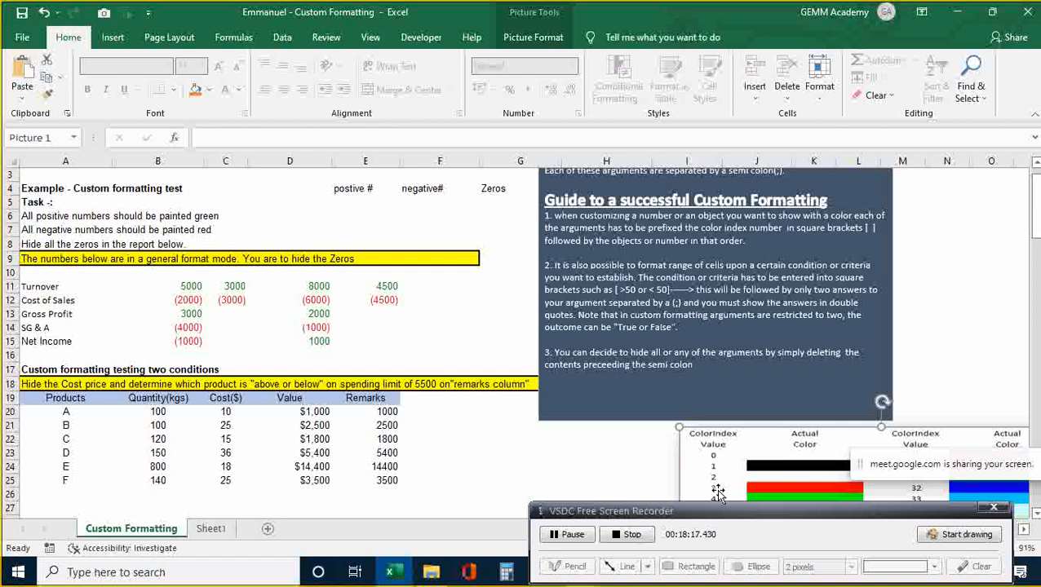
drag(792, 435, 265, 225)
drag(291, 161, 265, 200)
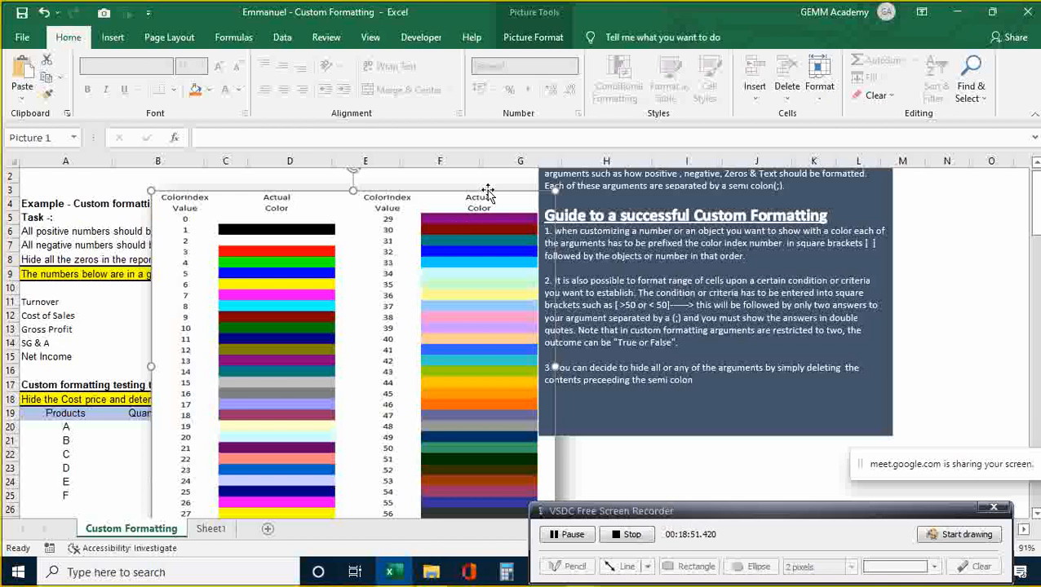
drag(484, 194, 879, 461)
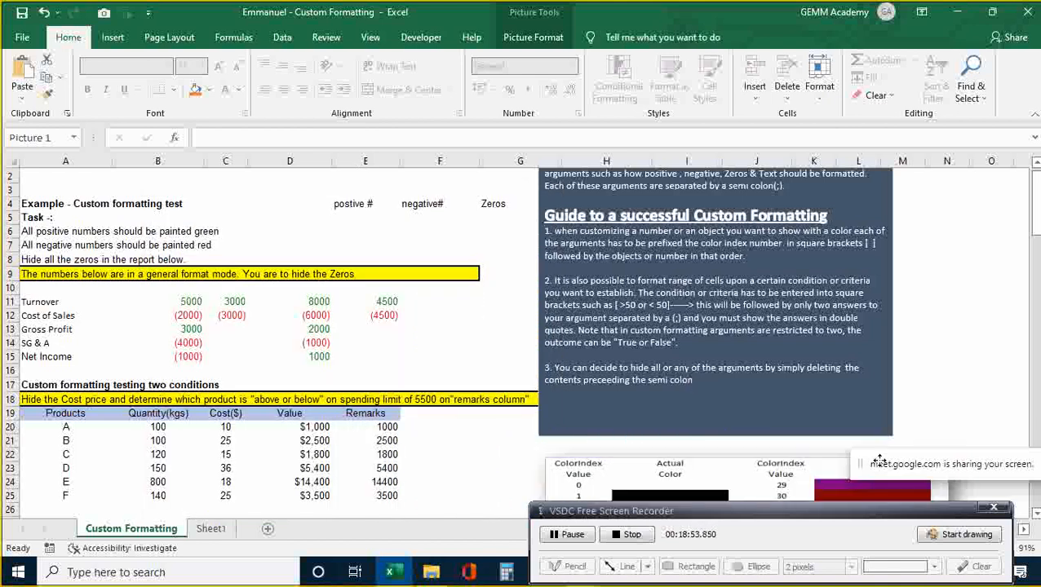
click(197, 315)
- Select B11:E15 and delete the [Color10]#;[Color3](#) custom format code
click(196, 302)
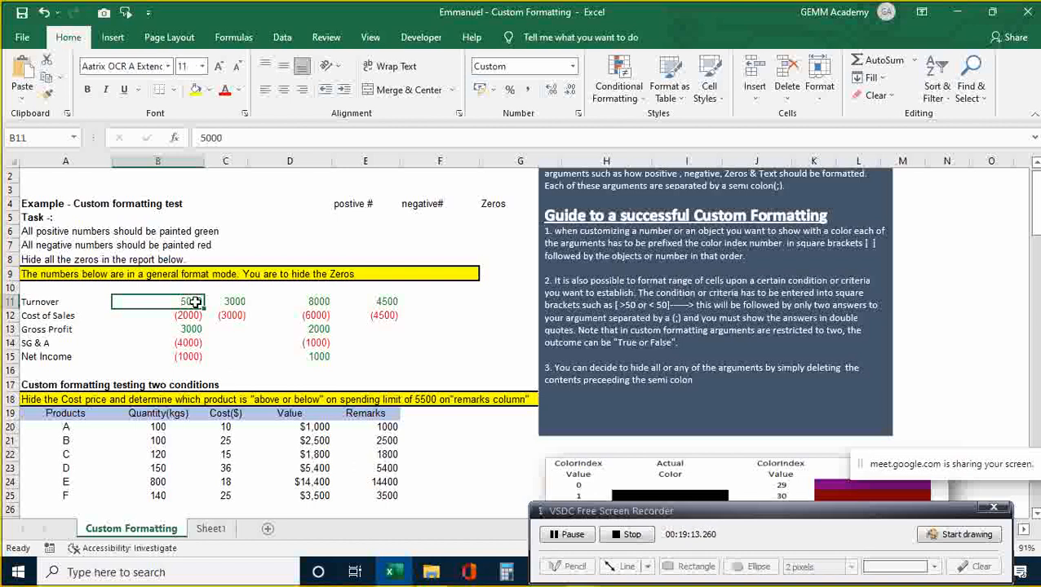
key(shift+Right)
key(shift+Right)
key(shift+Right)
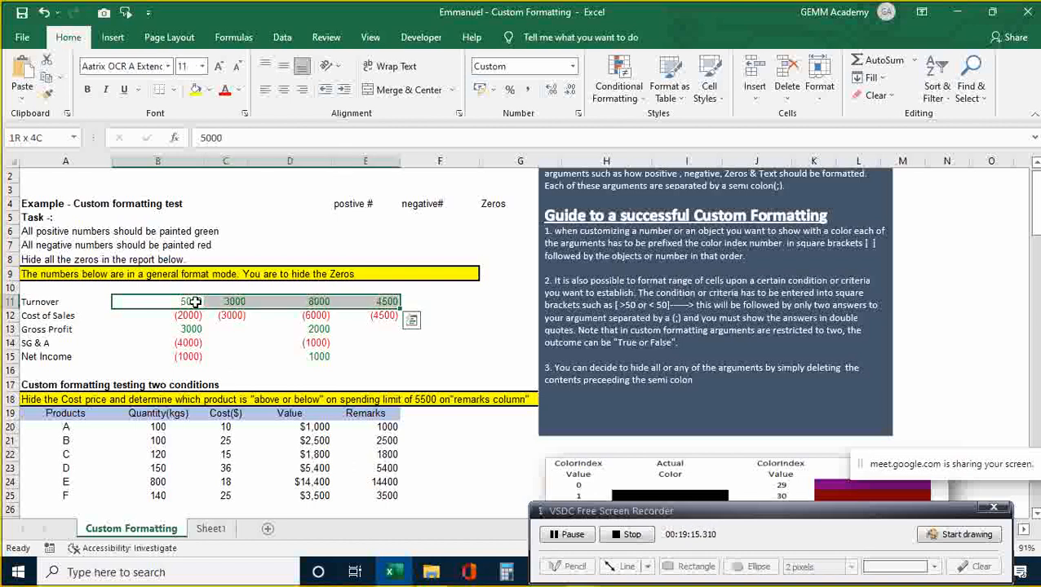
key(shift+Down)
key(shift+Down)
key(shift+Down)
key(shift+Down)
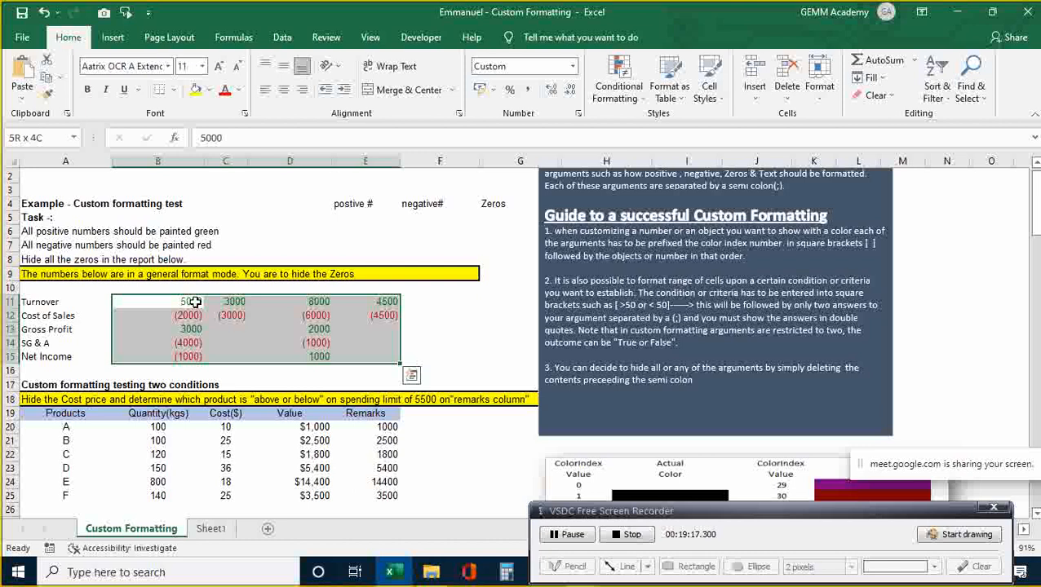
key(ctrl+1)
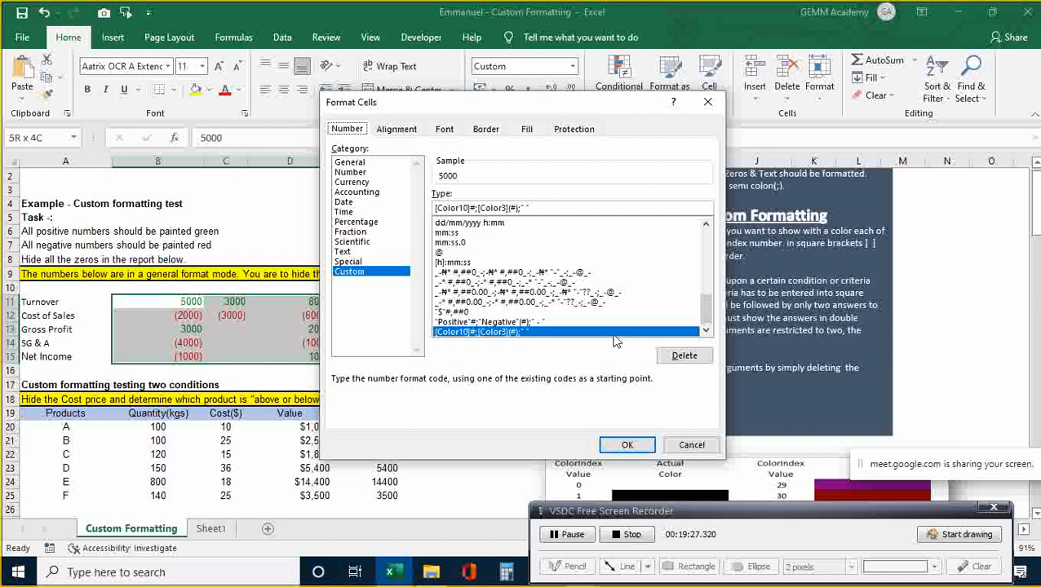
click(684, 357)
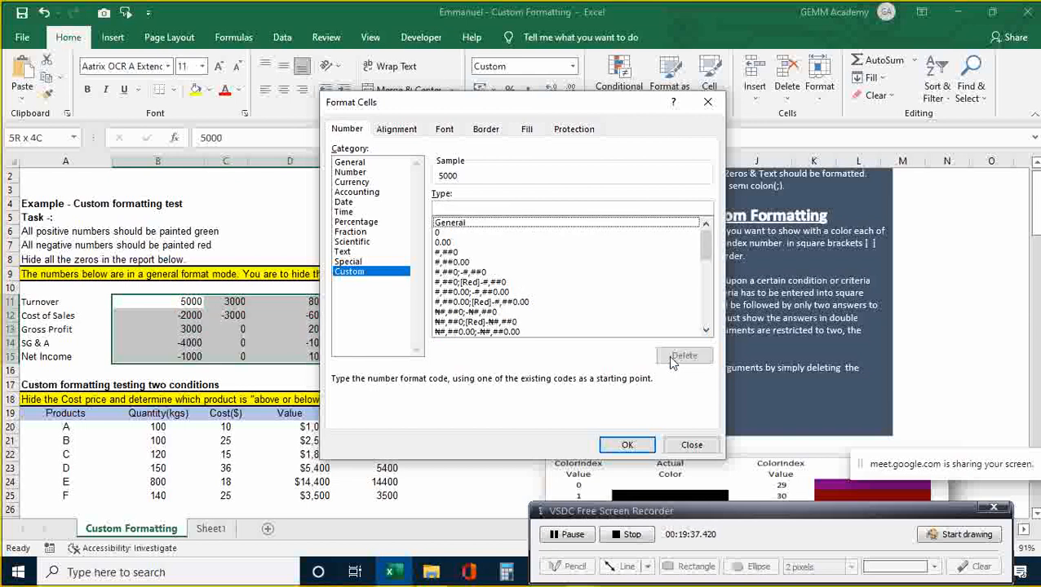
click(690, 447)
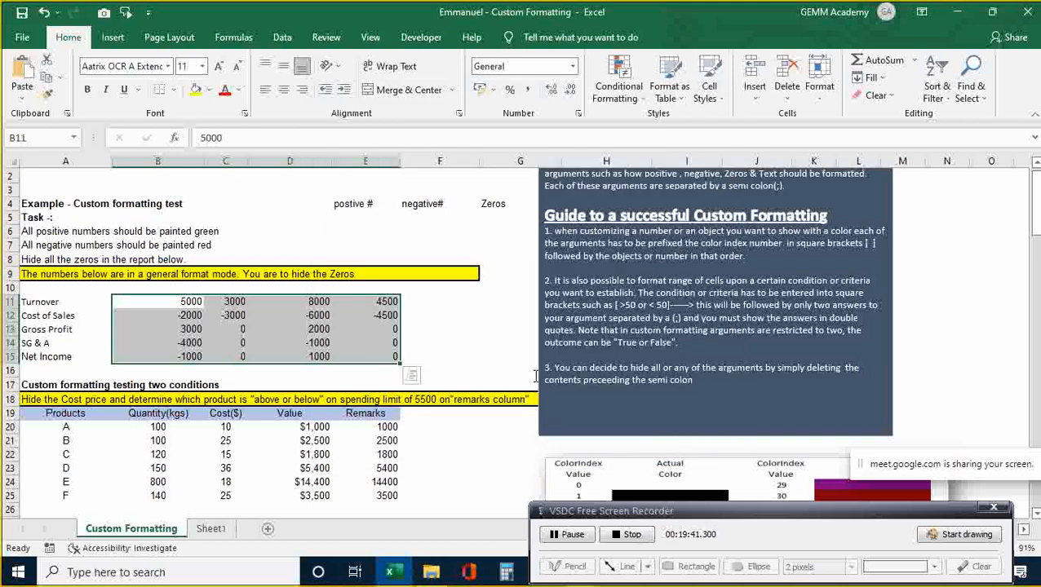
click(511, 358)
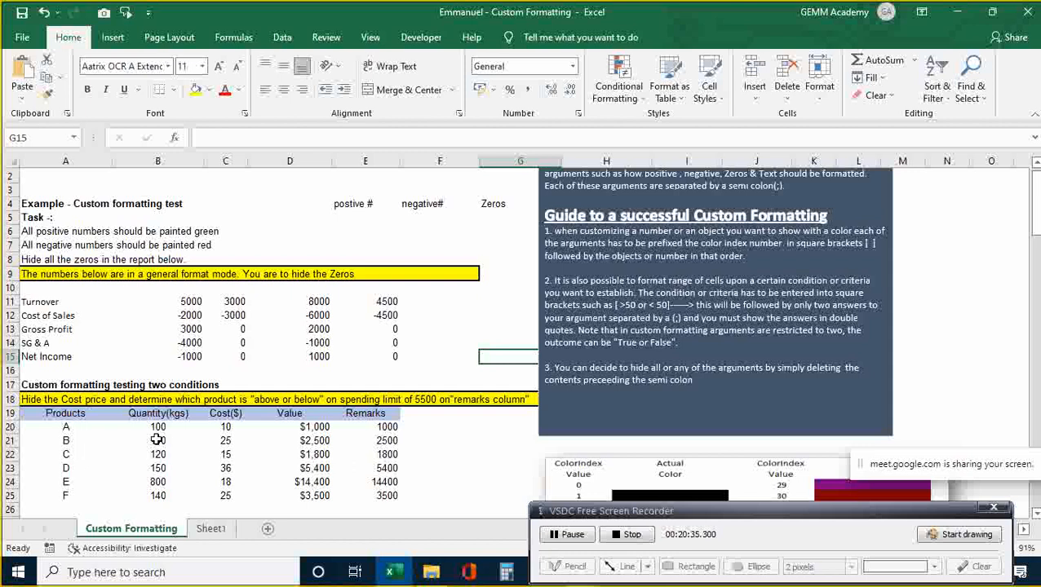
key(Left)
key(Left)
key(Left)
key(Left)
key(Left)
key(Left)
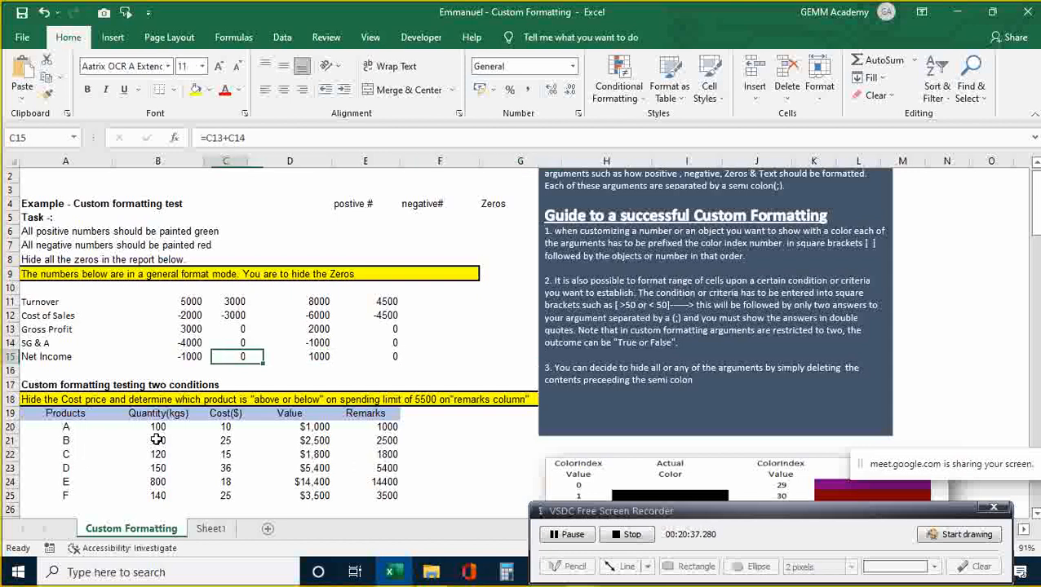
key(Down)
key(Down)
key(Down)
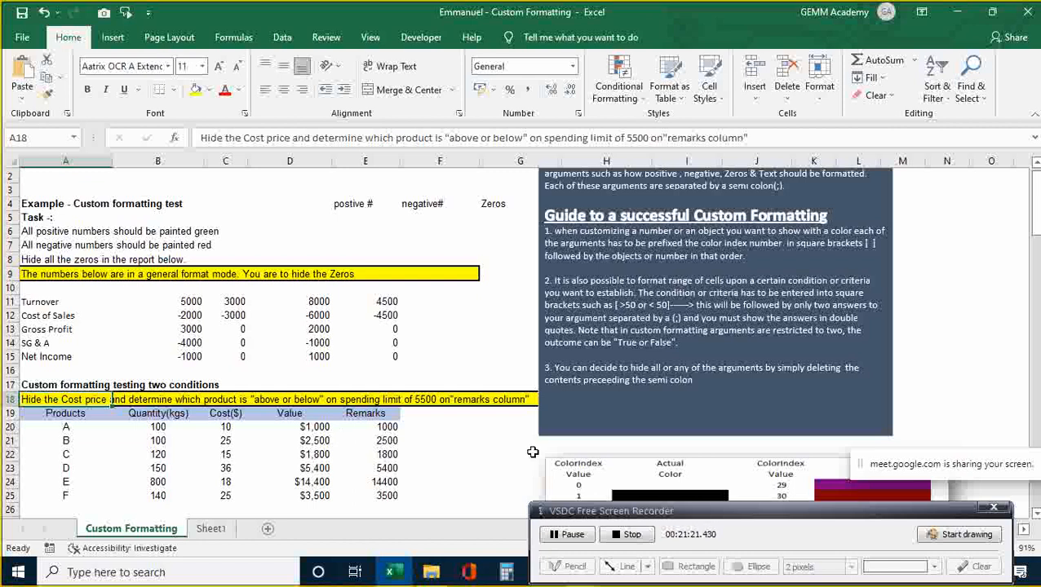
- Shift the guide text box right to uncover the text heading and full row 18 banner
click(791, 213)
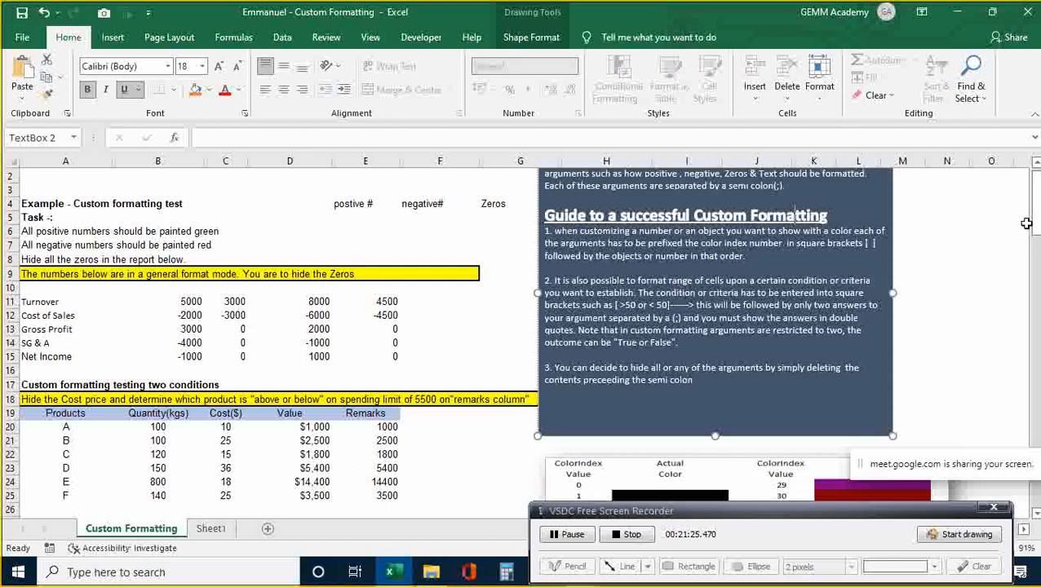
click(1036, 164)
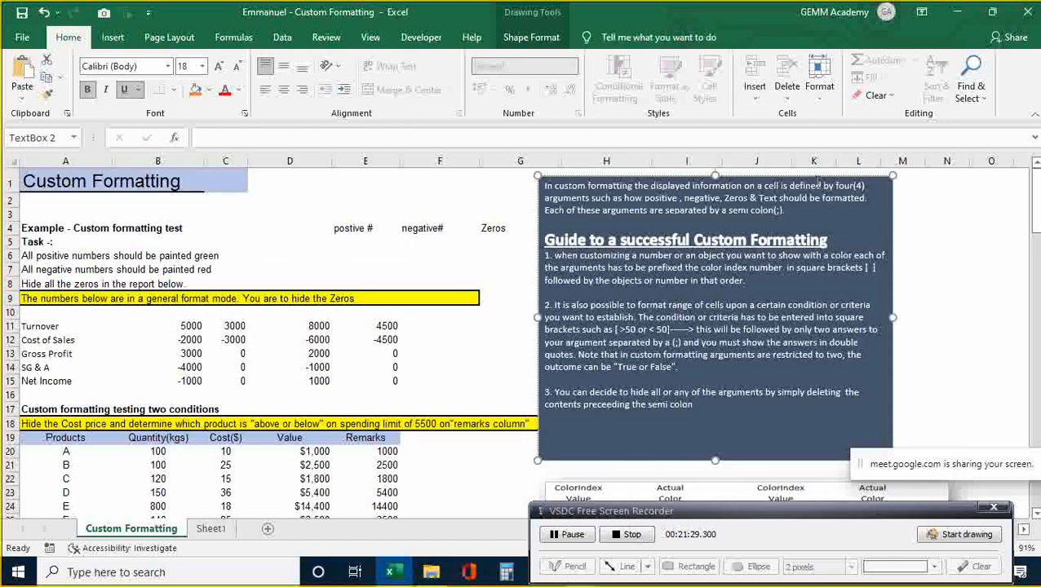
drag(816, 178, 925, 184)
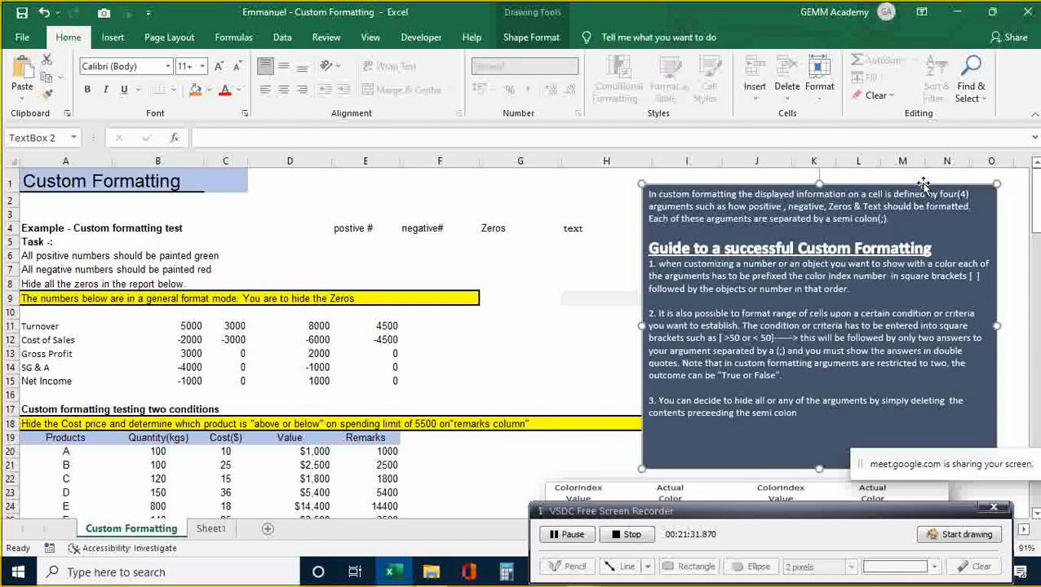
click(450, 463)
key(Left)
key(Down)
key(Down)
key(Down)
key(Down)
key(Down)
key(Down)
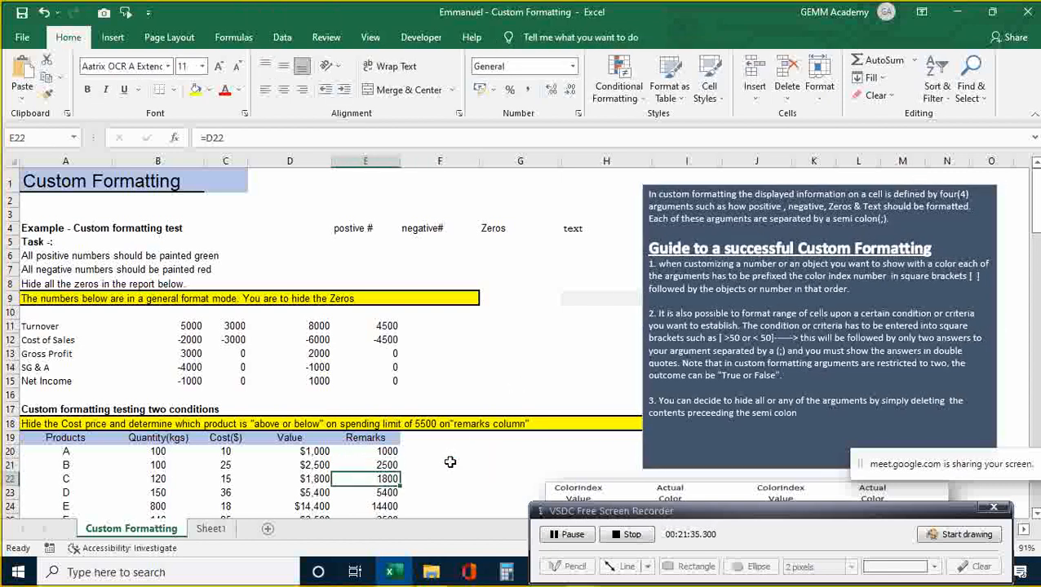
key(Up)
key(Up)
key(Up)
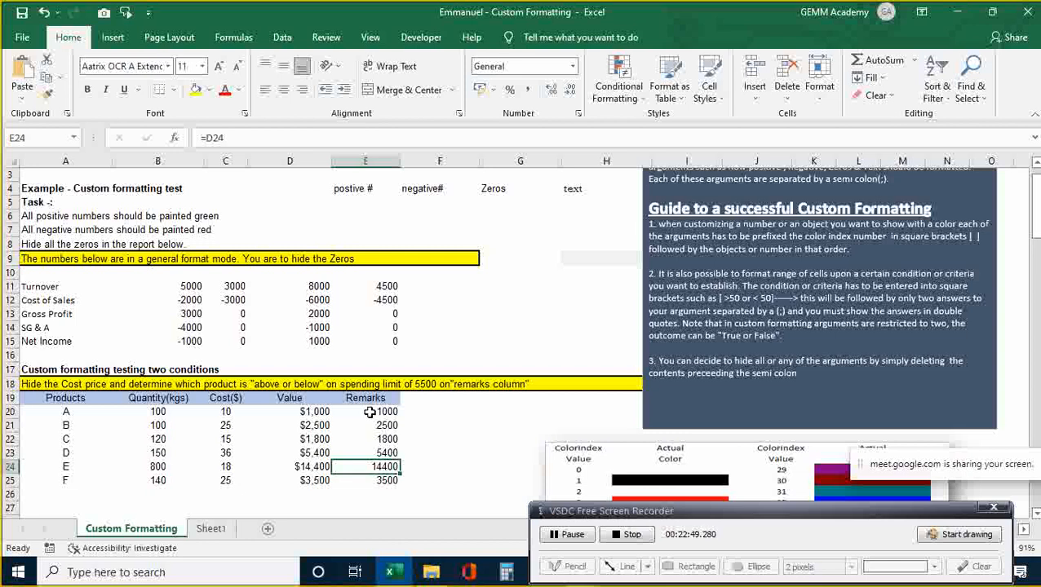
click(391, 412)
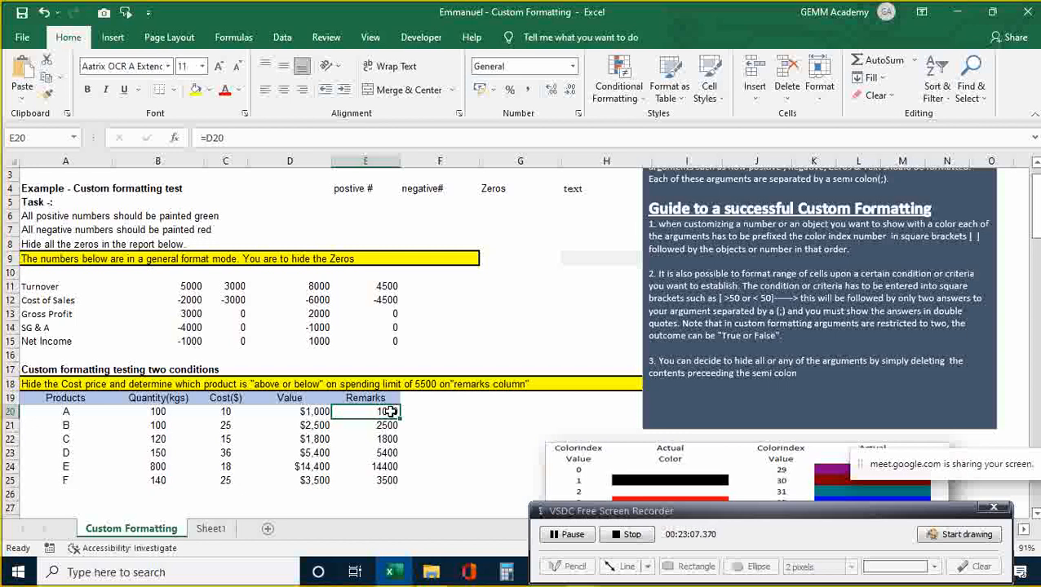
- Select E20:E25 and clear the General code in the Custom number format
key(shift+Down)
key(shift+Down)
key(shift+Down)
key(shift+Down)
key(shift+Down)
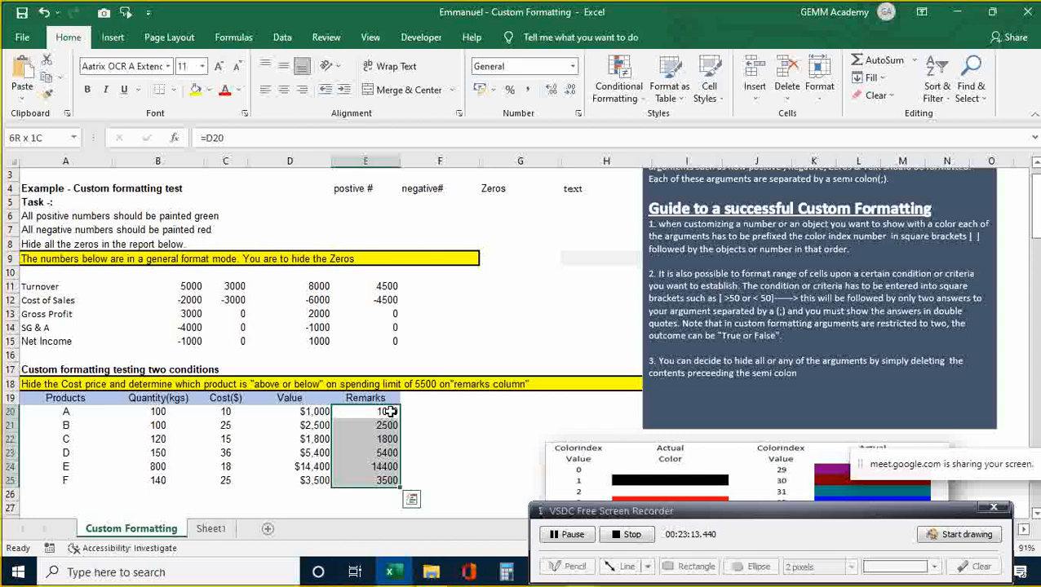
key(ctrl+1)
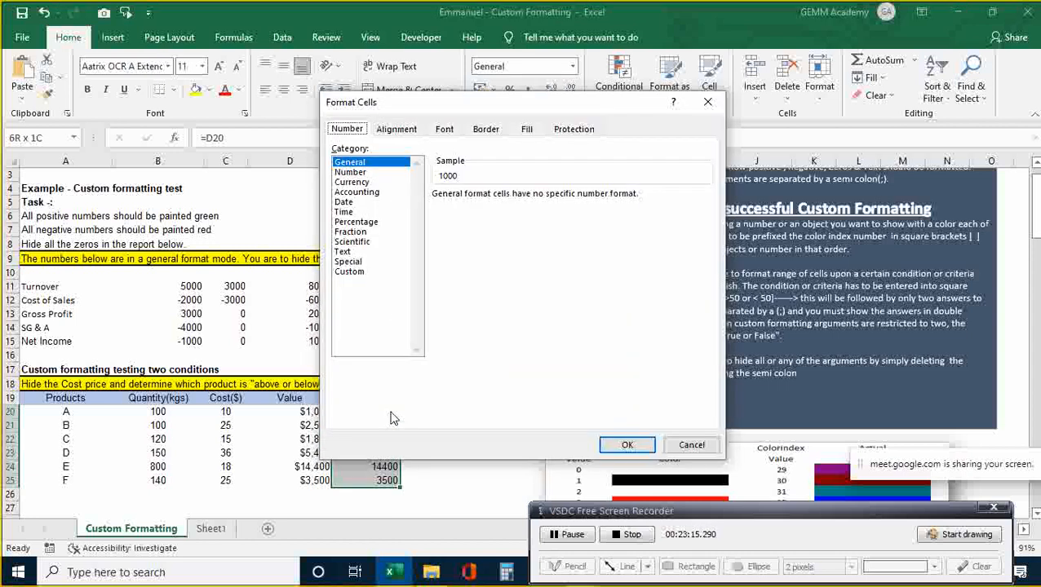
click(351, 272)
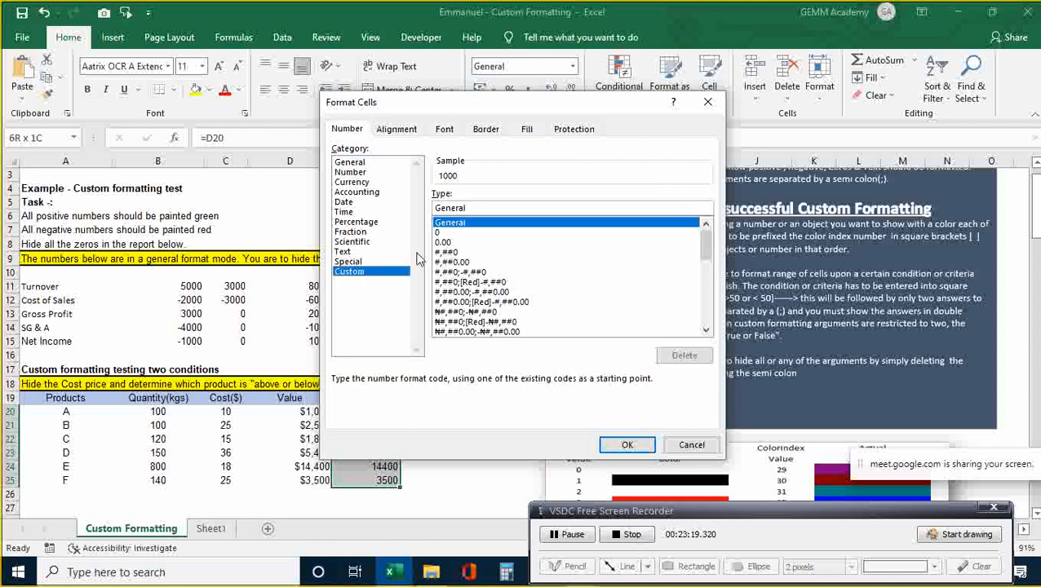
click(470, 207)
key(BackSpace)
key(BackSpace)
key(BackSpace)
key(BackSpace)
key(BackSpace)
key(BackSpace)
key(BackSpace)
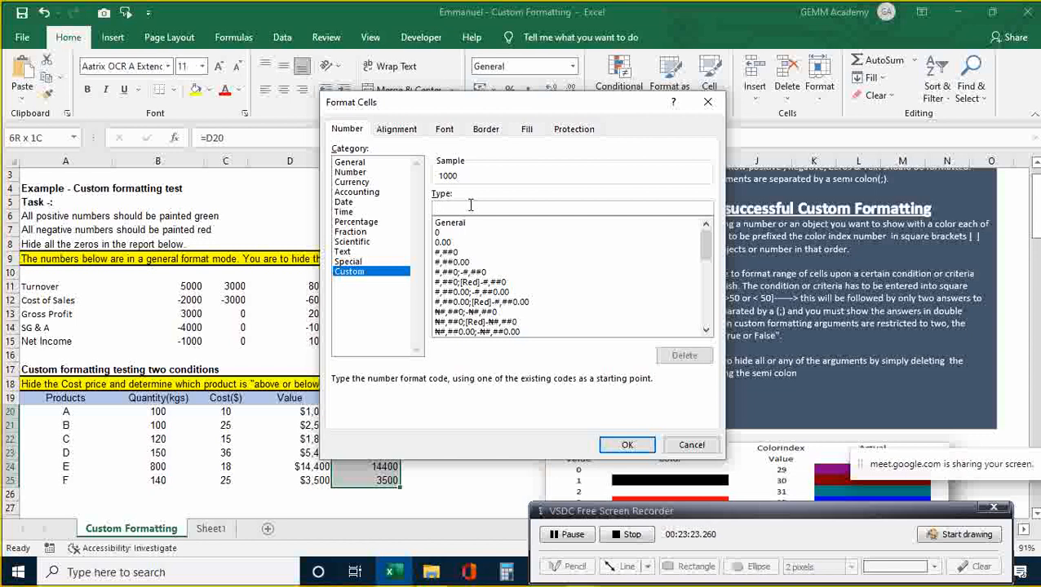
- Enter [>5500]"Above";"Below" as the custom type and apply it
text([)
text(>5500])
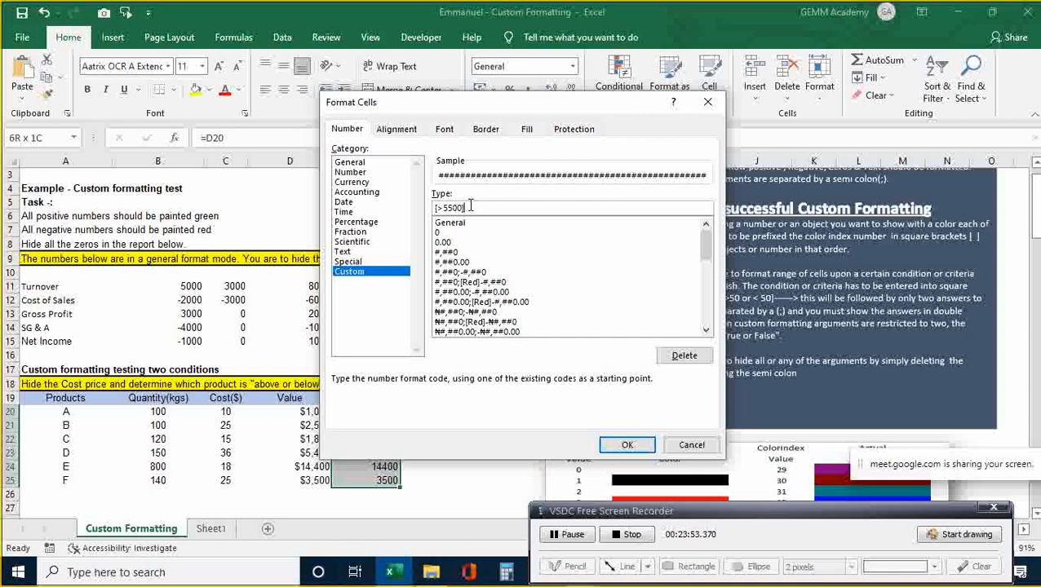
text("above")
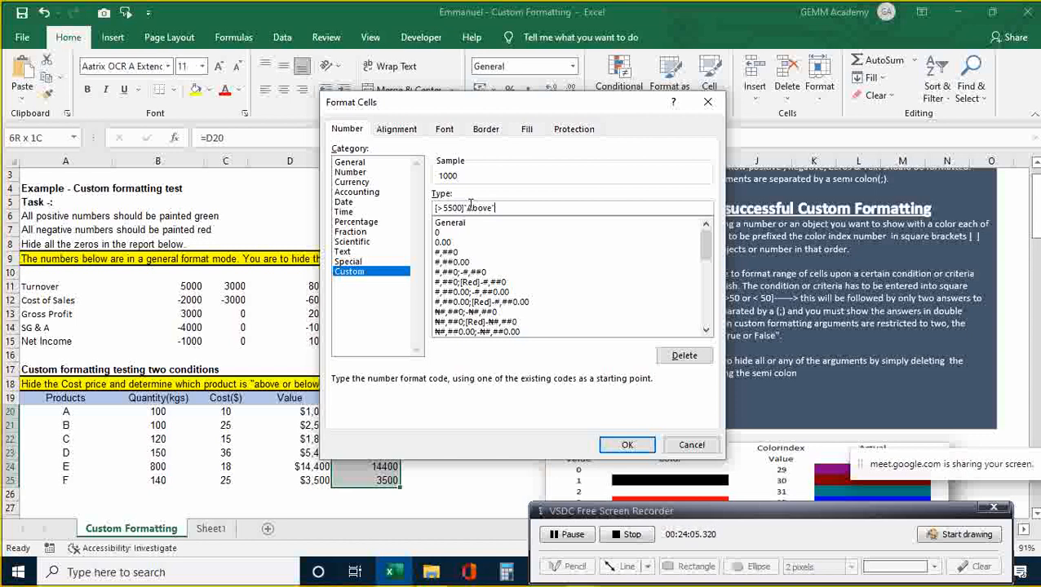
text(;)
text(")
text(;"Bedlow)
key(BackSpace)
key(BackSpace)
key(BackSpace)
key(BackSpace)
text(low")
click(627, 445)
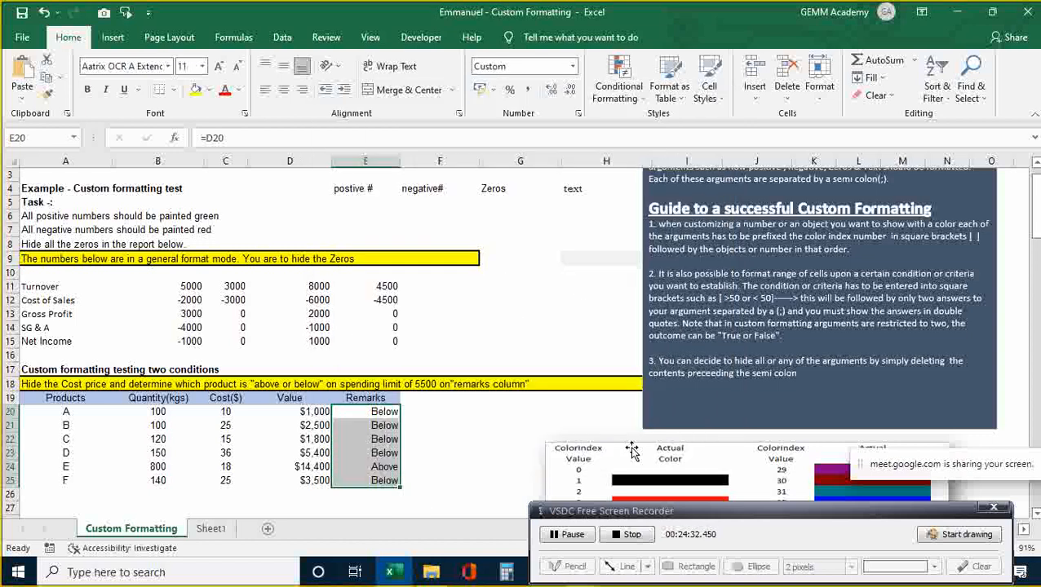
click(509, 428)
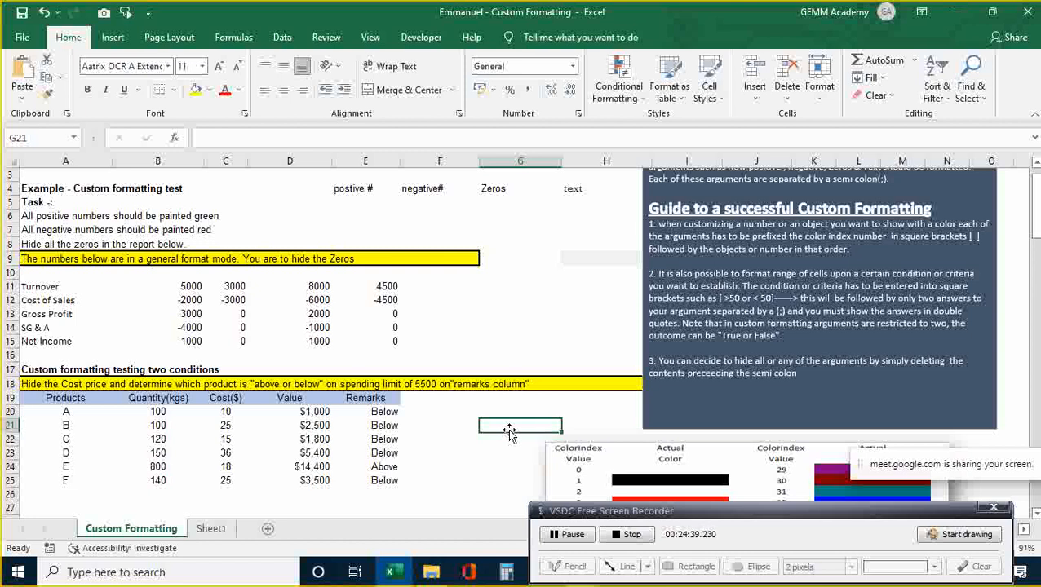
key(Left)
key(Left)
key(Left)
key(Up)
key(Up)
key(Down)
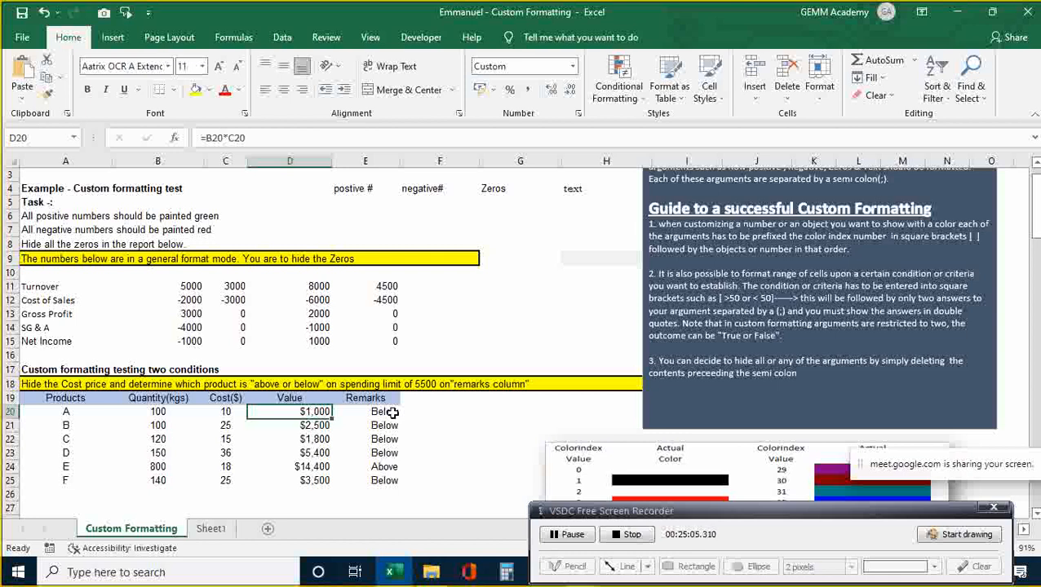
- Try 3000 as product A's quantity in B20 to see the remark change, then undo it
key(Left)
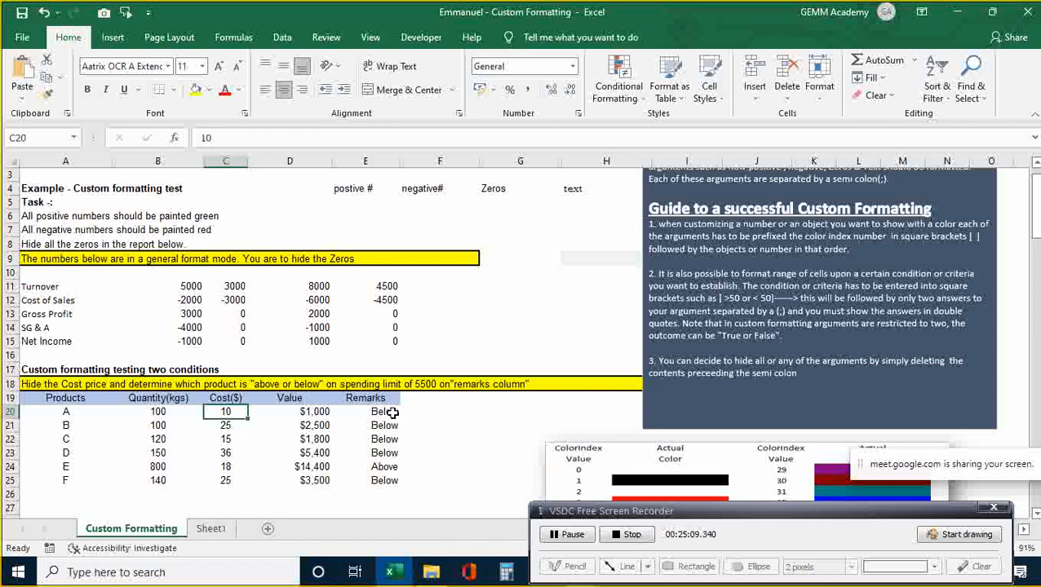
key(Left)
text(3000.)
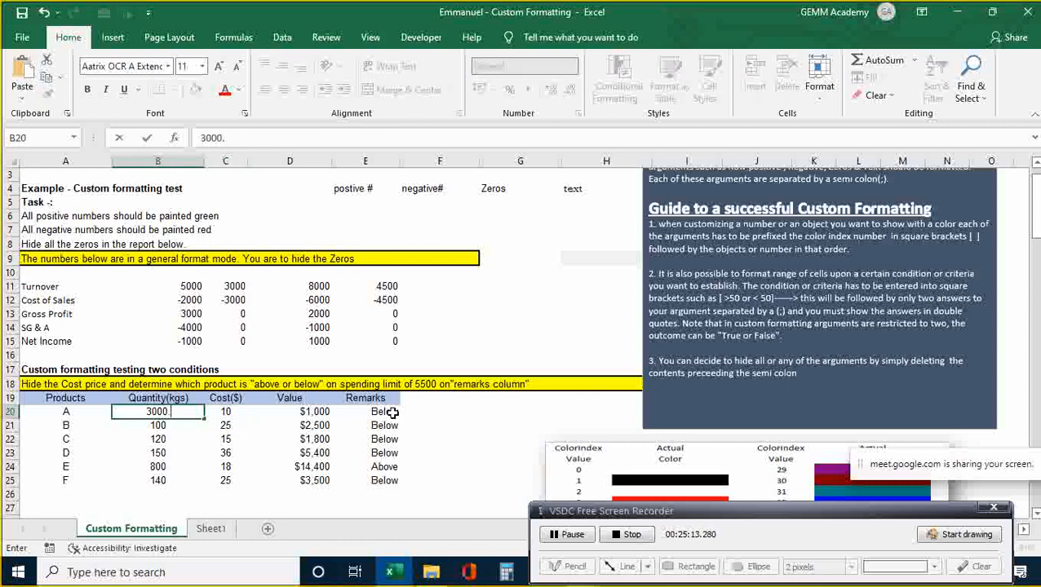
key(BackSpace)
key(Return)
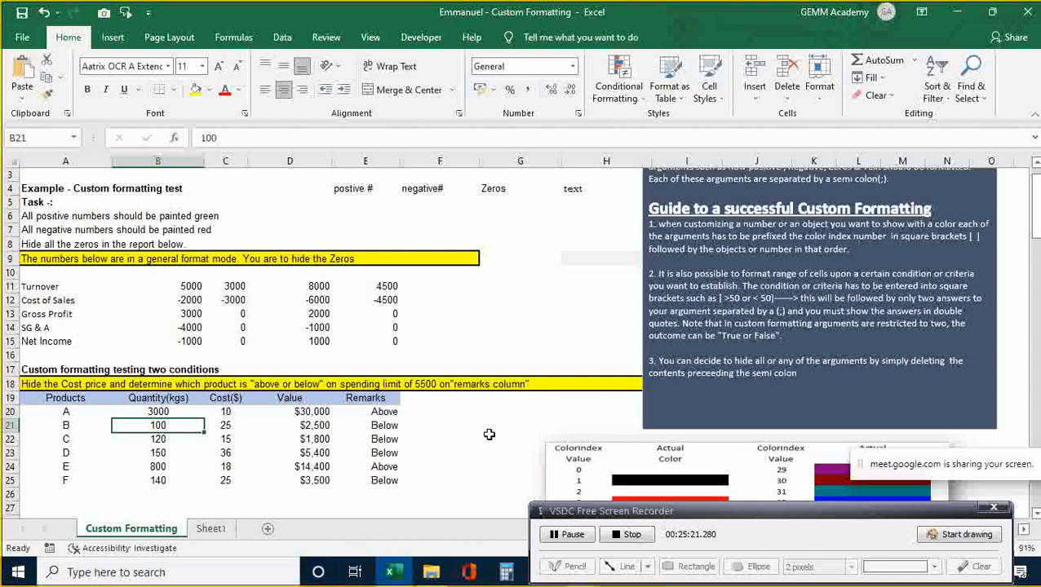
key(Left)
key(Right)
key(Up)
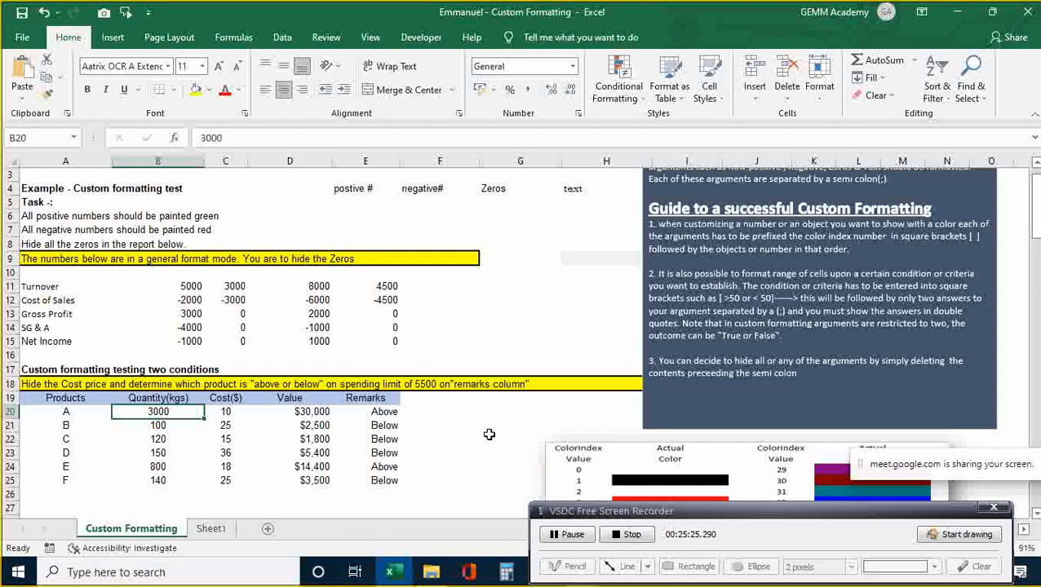
key(ctrl+z)
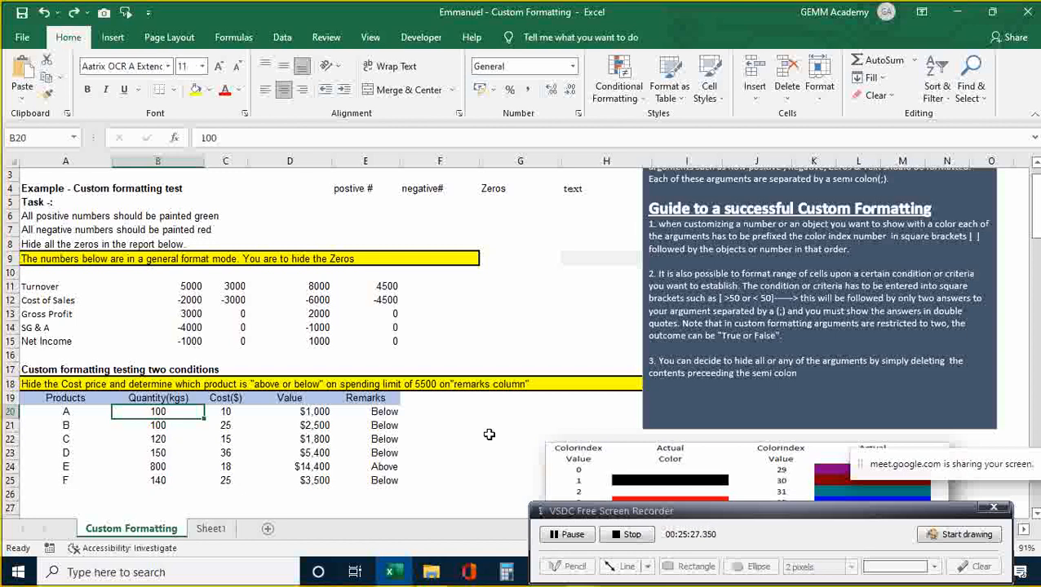
- Enter 20 as product A's cost in C20
key(Right)
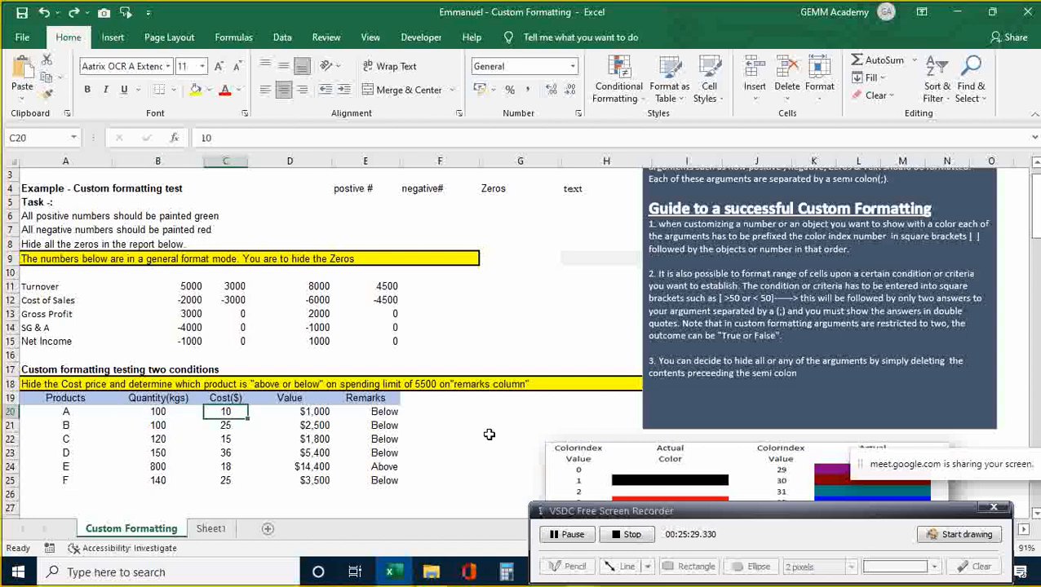
text(20)
key(Return)
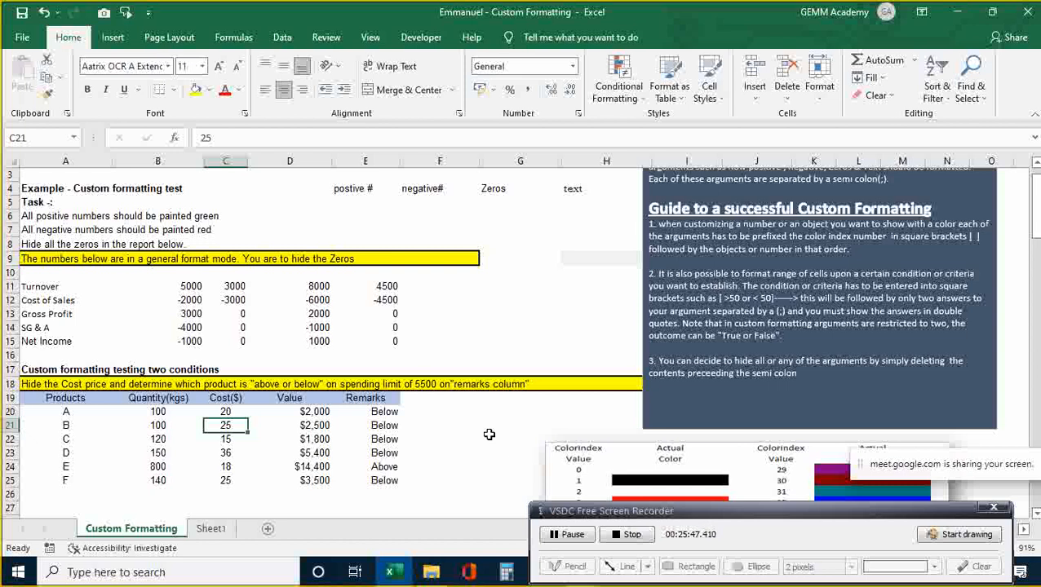
- Look over the Remarks and Value cells in row 20, then select Cost cells C20:C25
key(Down)
key(Down)
key(Down)
key(Down)
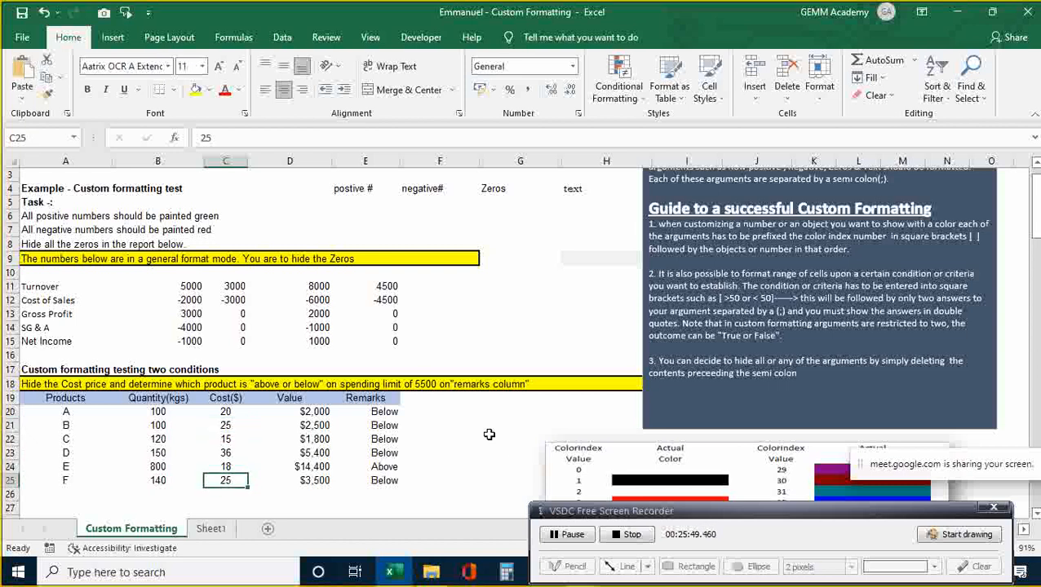
key(Up)
key(Up)
key(Up)
key(Up)
key(Up)
key(Right)
key(Right)
key(Right)
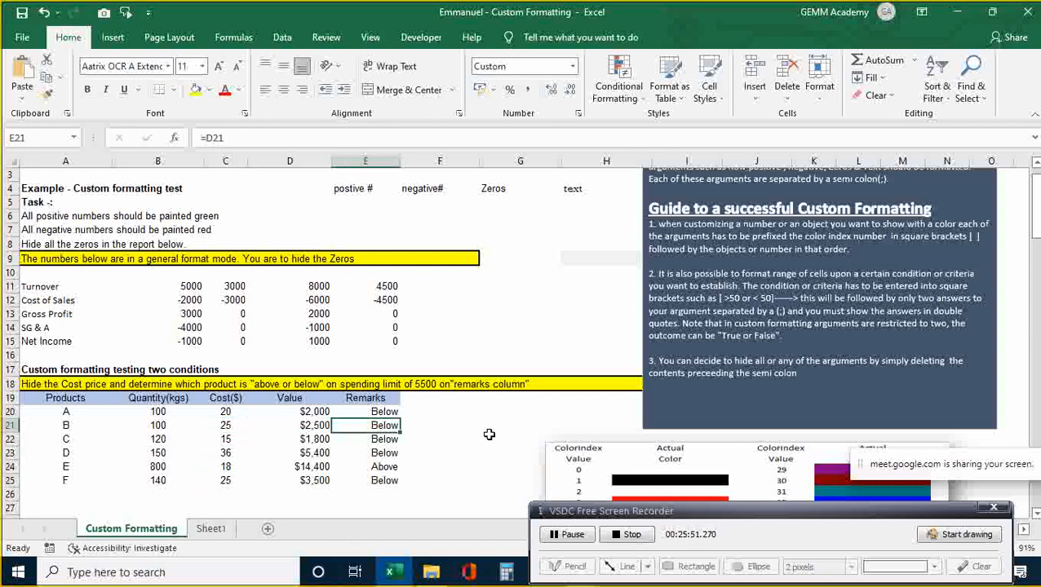
key(Left)
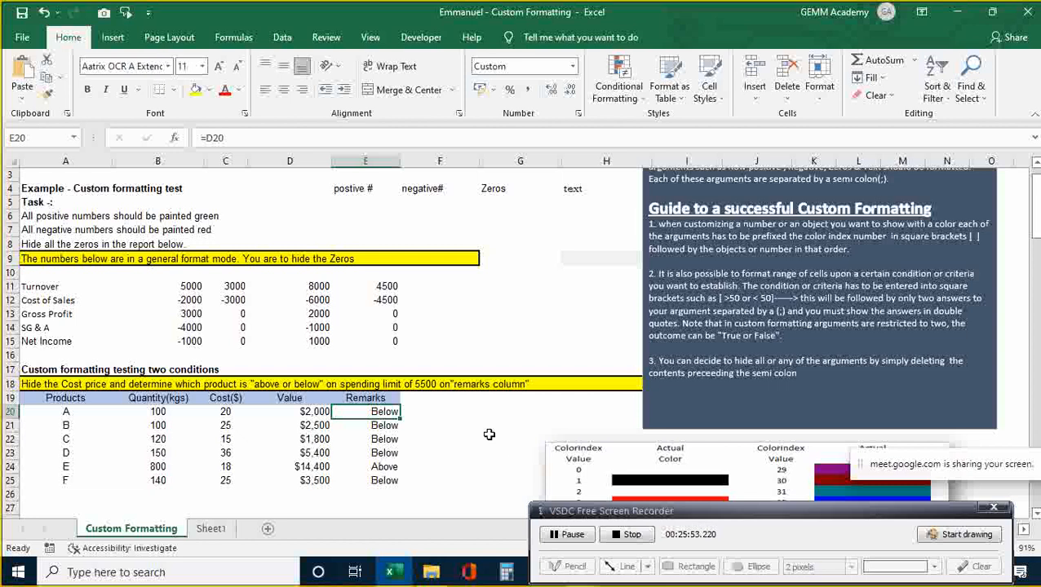
key(shift+Down)
key(shift+Down)
key(shift+Down)
key(shift+Down)
key(shift+Down)
key(shift+Down)
key(shift+Down)
key(shift+Down)
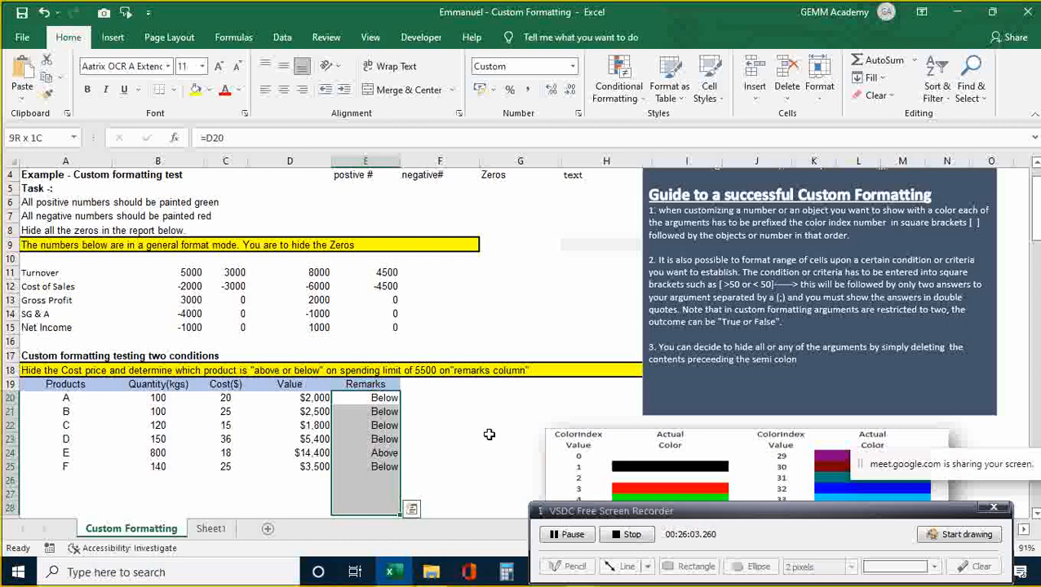
key(Down)
key(Up)
key(Down)
key(Up)
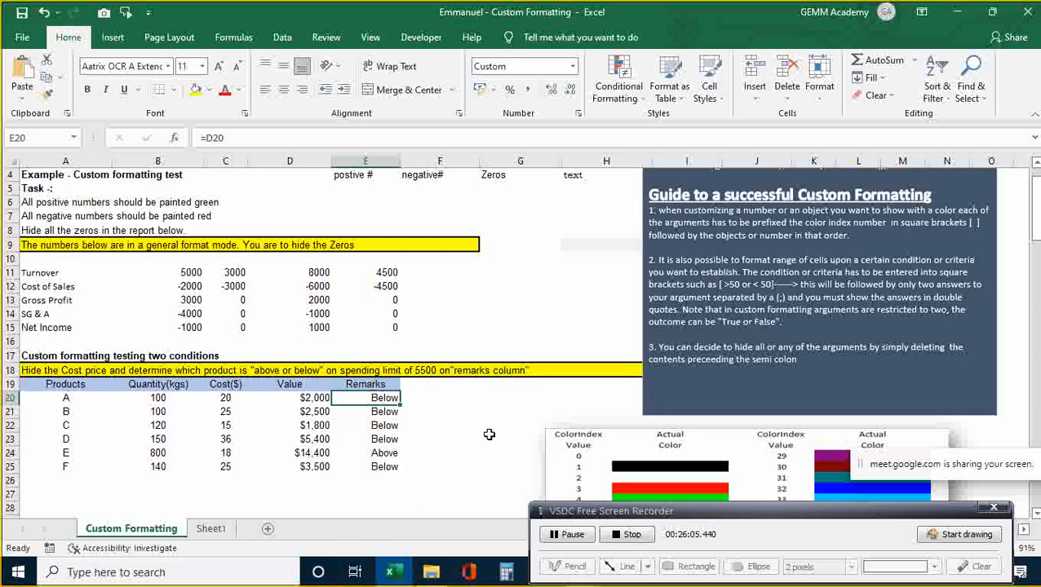
key(Left)
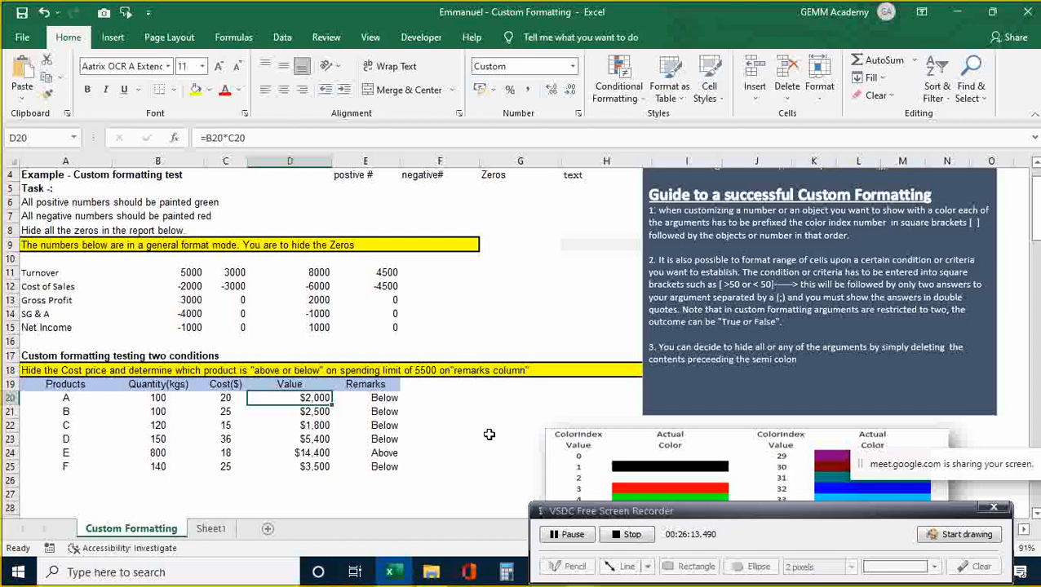
key(Left)
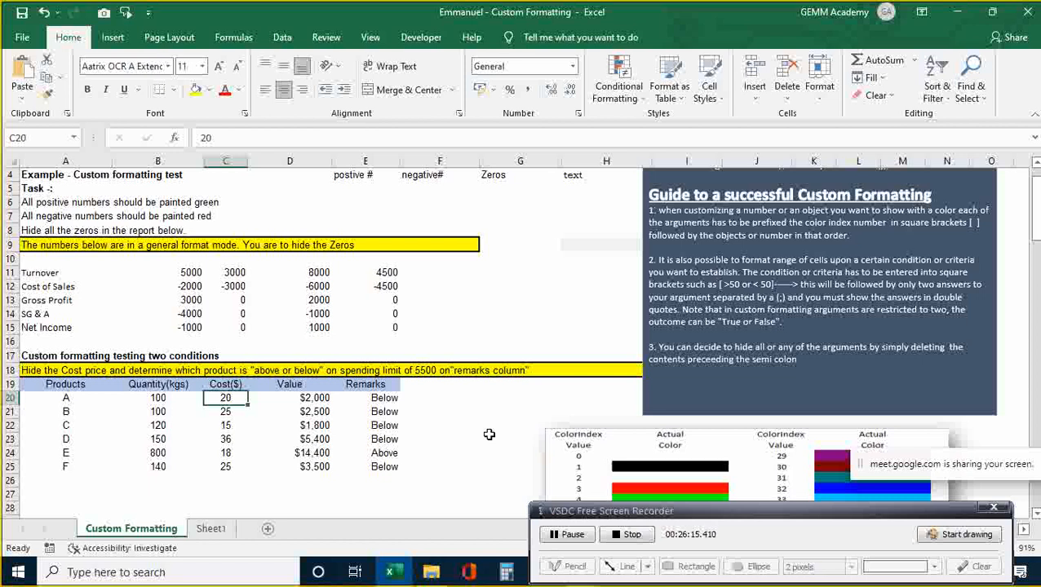
key(shift+Down)
key(shift+Down)
key(shift+Down)
key(shift+Down)
key(shift+Down)
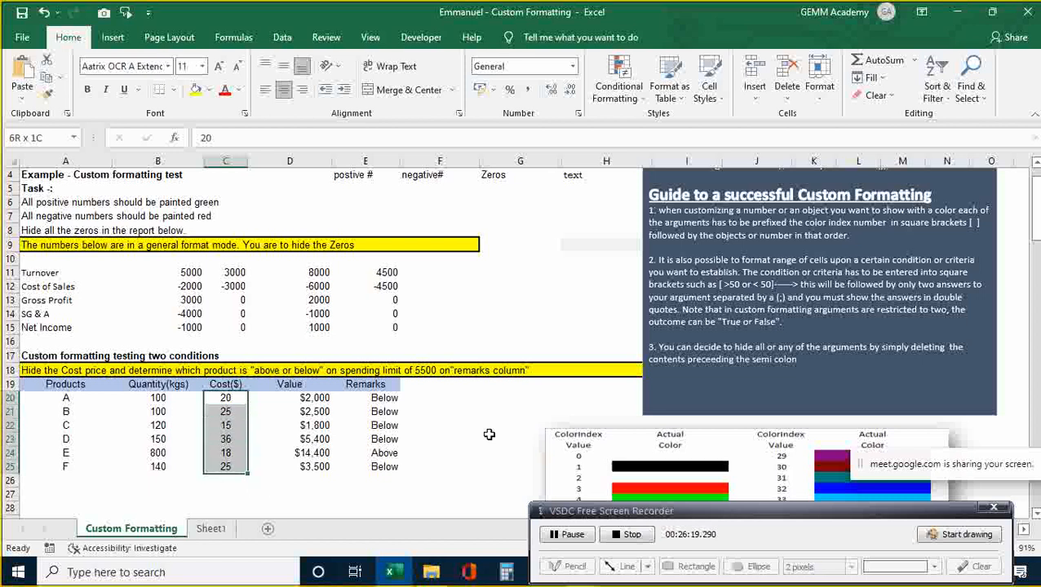
- Give C20:C25 the custom format ;;; so the cost values are hidden
key(ctrl+1)
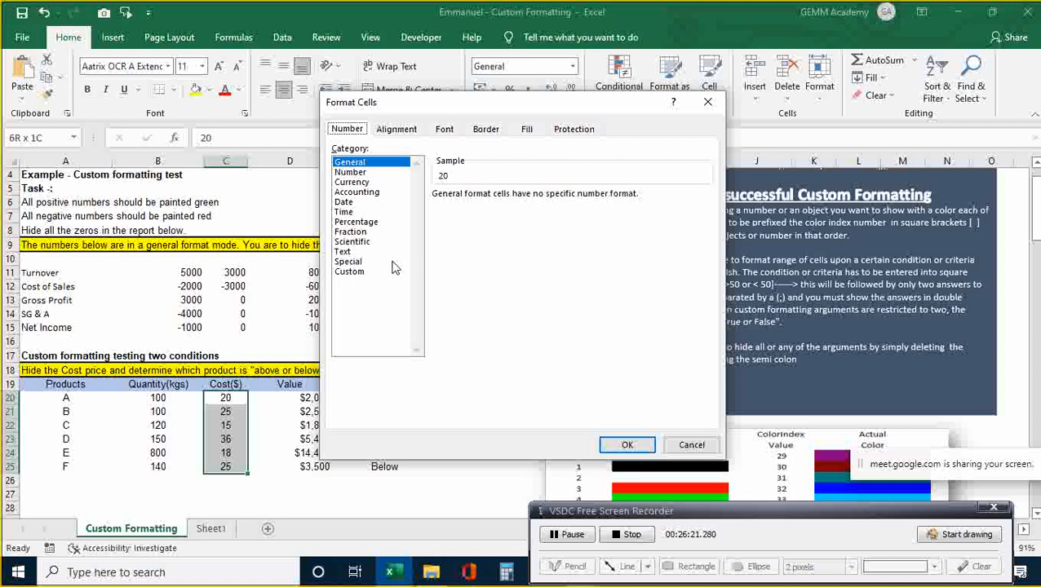
click(354, 272)
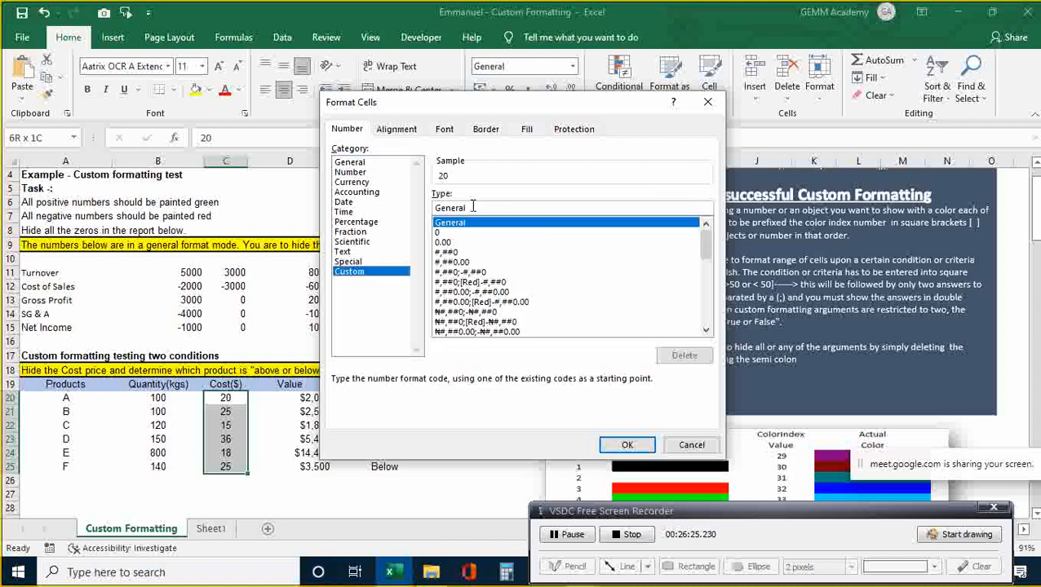
key(BackSpace)
key(BackSpace)
key(BackSpace)
key(BackSpace)
key(BackSpace)
key(BackSpace)
key(BackSpace)
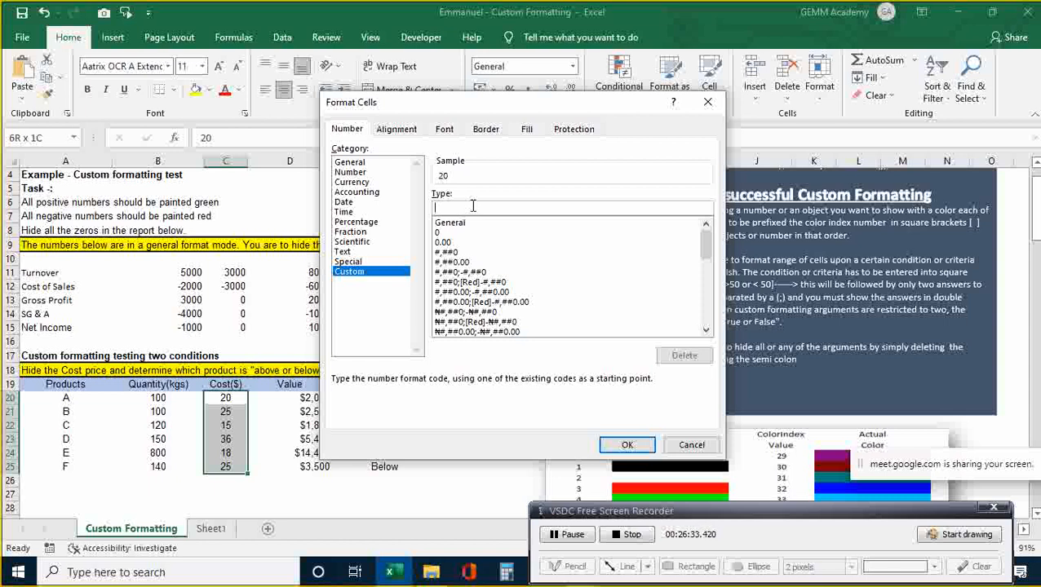
text(;;;)
key(Return)
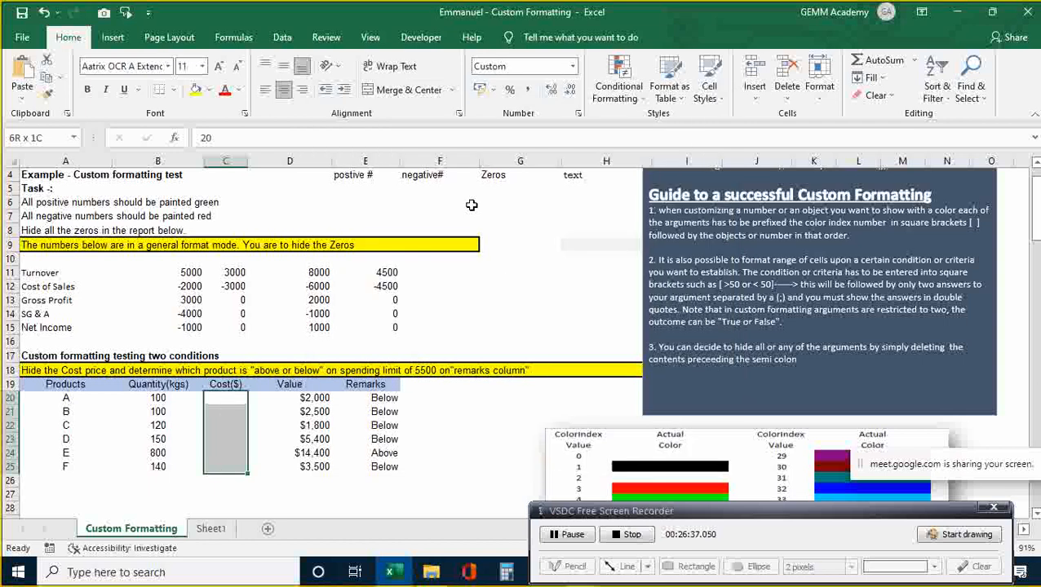
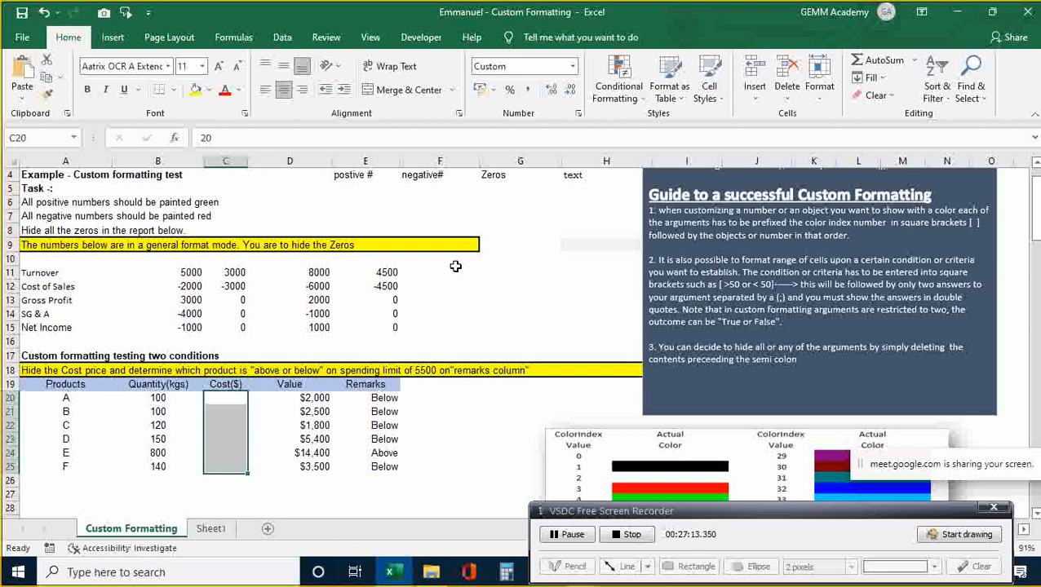
- Undo the ;;; format on C20 so the hidden cost values reappear
key(Down)
key(Up)
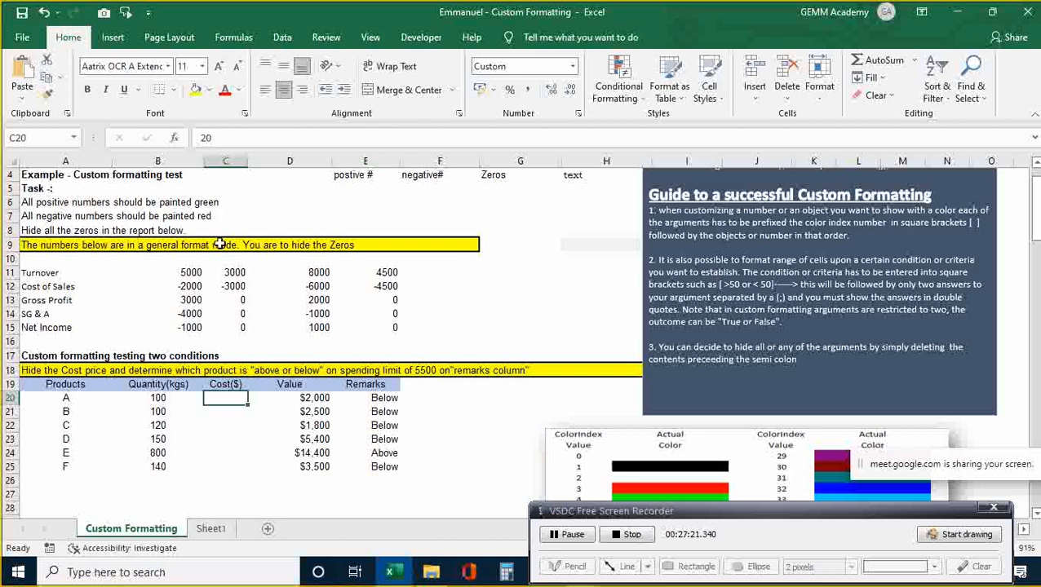
key(ctrl+z)
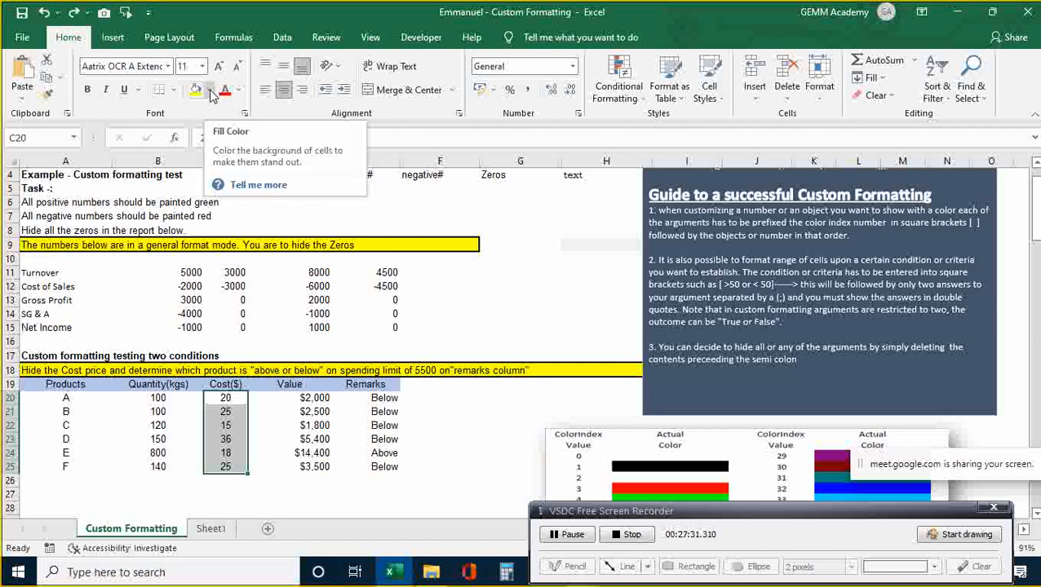
- Select the Cost cells C20:C25 and bring up the Fill Color palette for them
click(210, 90)
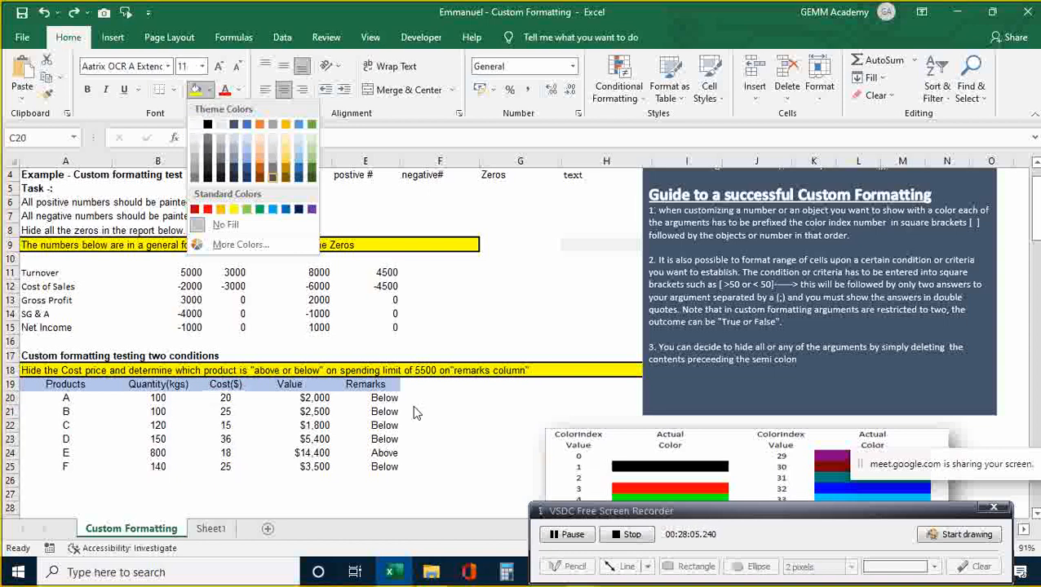
click(374, 434)
click(372, 426)
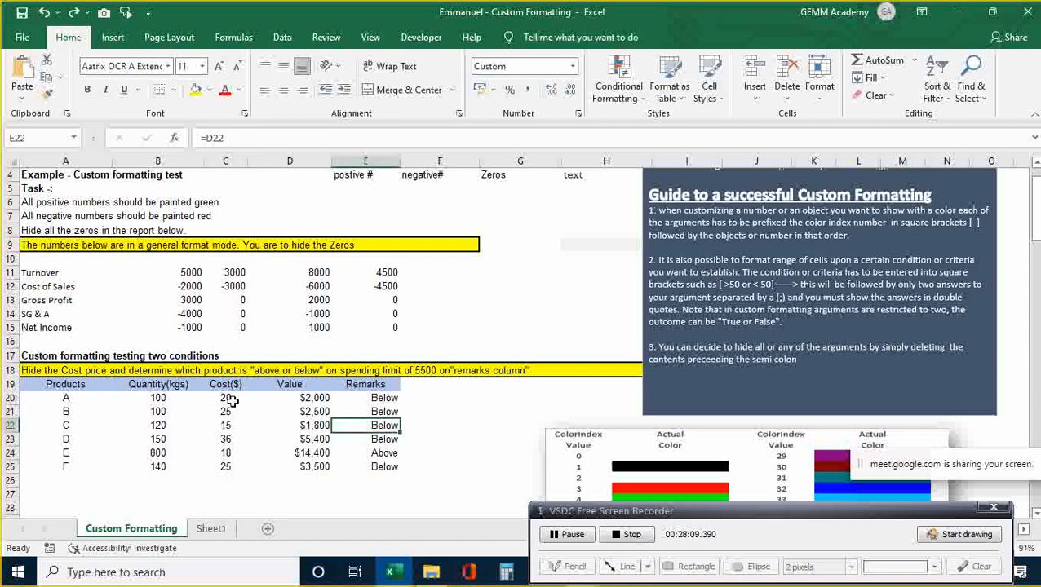
key(Left)
key(Up)
key(Up)
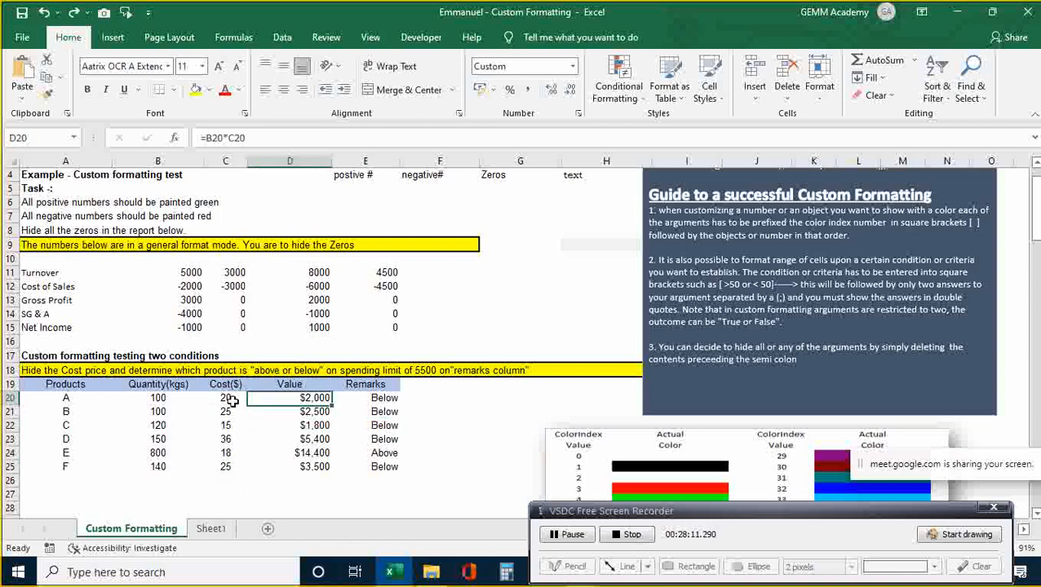
key(Left)
key(shift+Down)
key(shift+Down)
key(shift+Down)
key(shift+Down)
key(shift+Down)
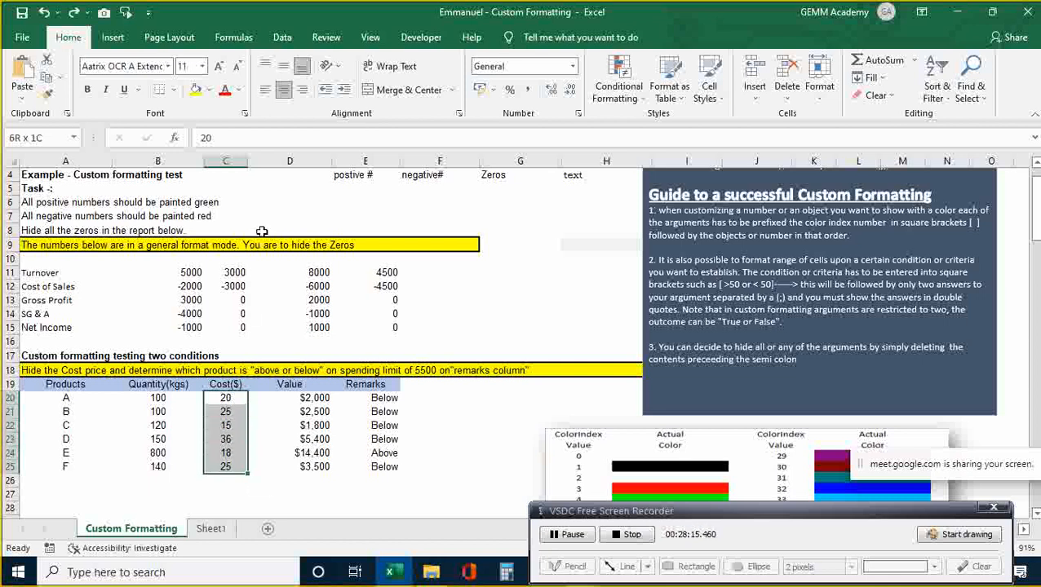
click(210, 92)
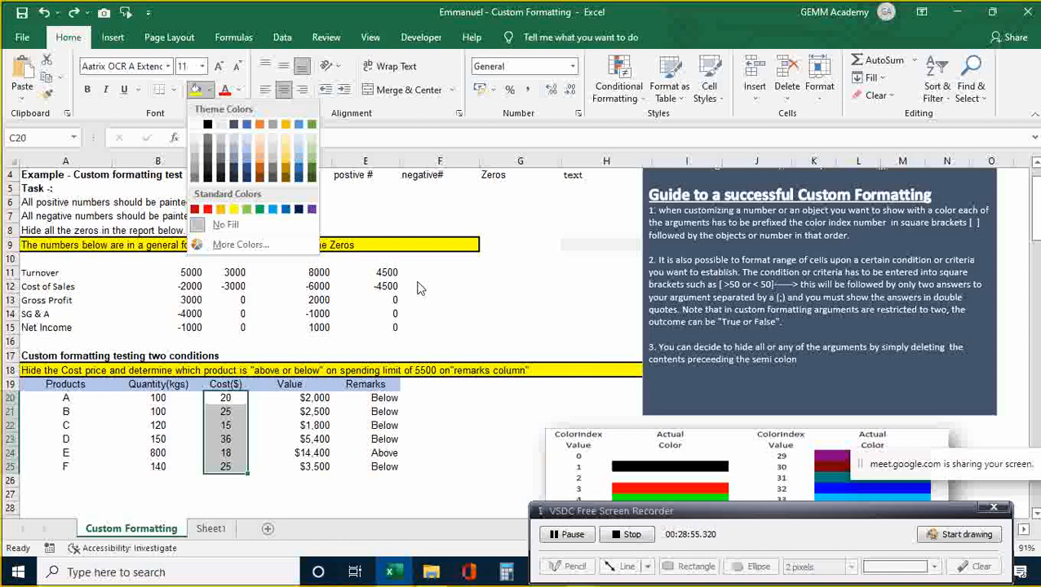
- Replace General with the custom code ;;; on C20:C25 so the costs look blank
click(484, 336)
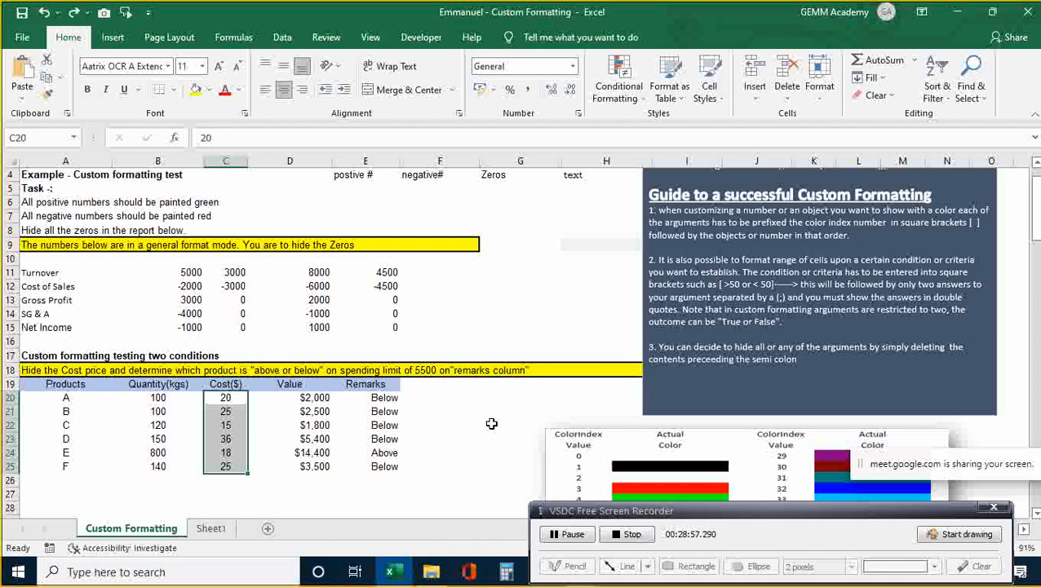
key(ctrl+1)
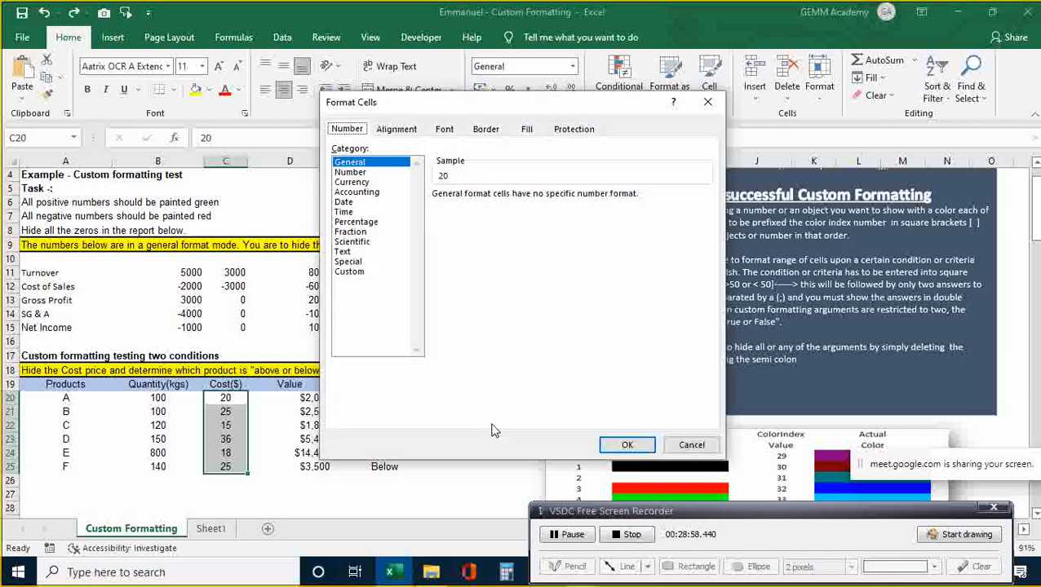
click(351, 273)
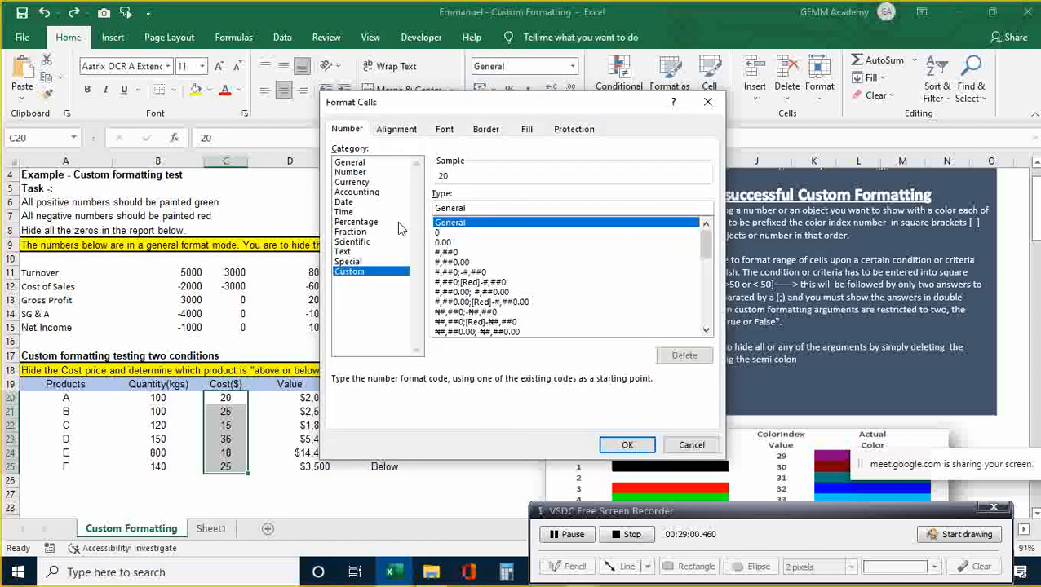
click(472, 204)
key(BackSpace)
key(BackSpace)
key(BackSpace)
key(BackSpace)
key(BackSpace)
key(BackSpace)
key(BackSpace)
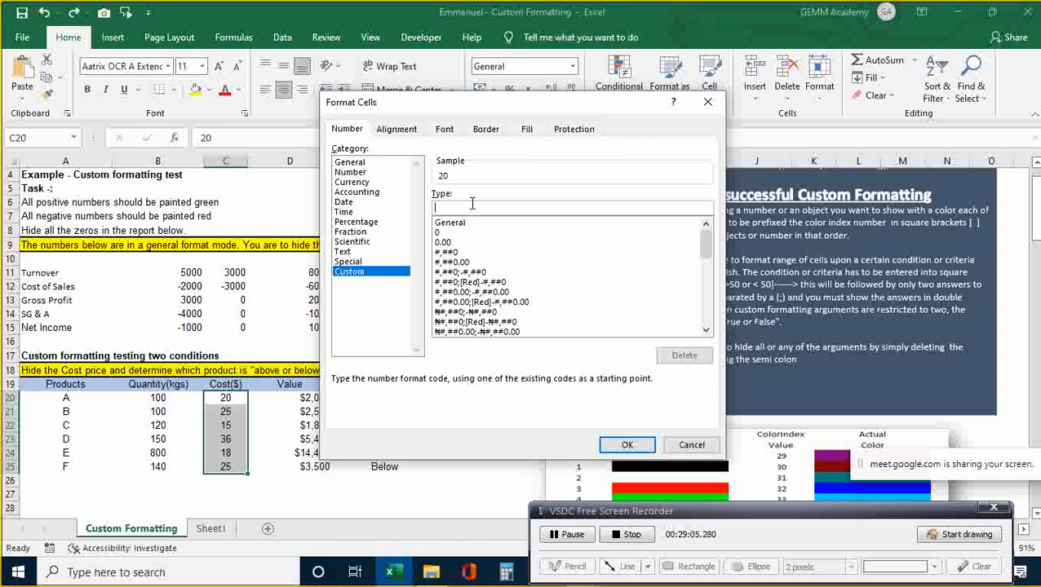
text(;;;)
key(Return)
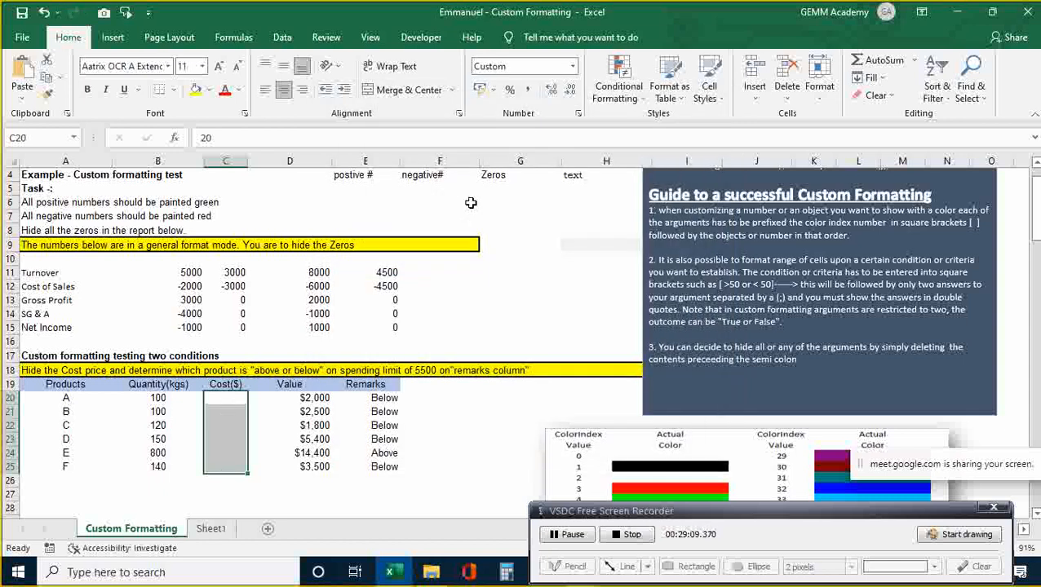
key(Down)
key(Up)
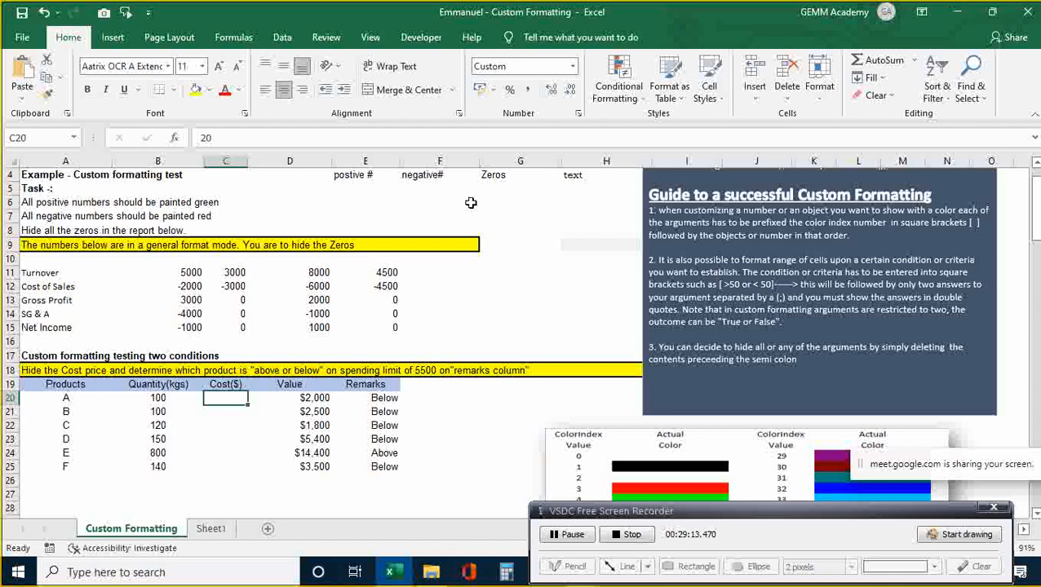
- Enter 30 as product A's hidden cost in C20 and check the Value in D20
text(30)
key(Return)
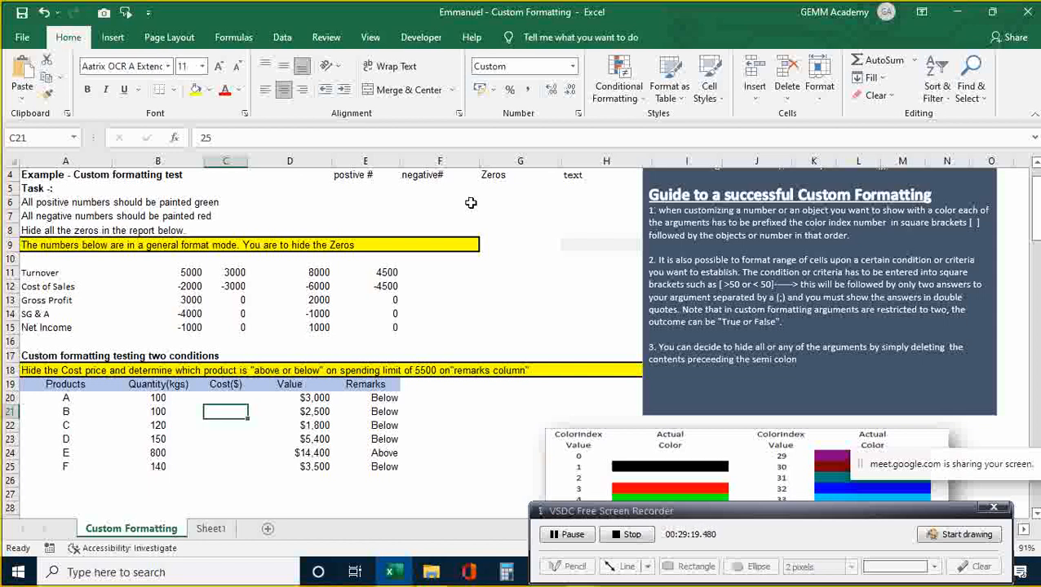
key(Up)
key(Right)
key(Left)
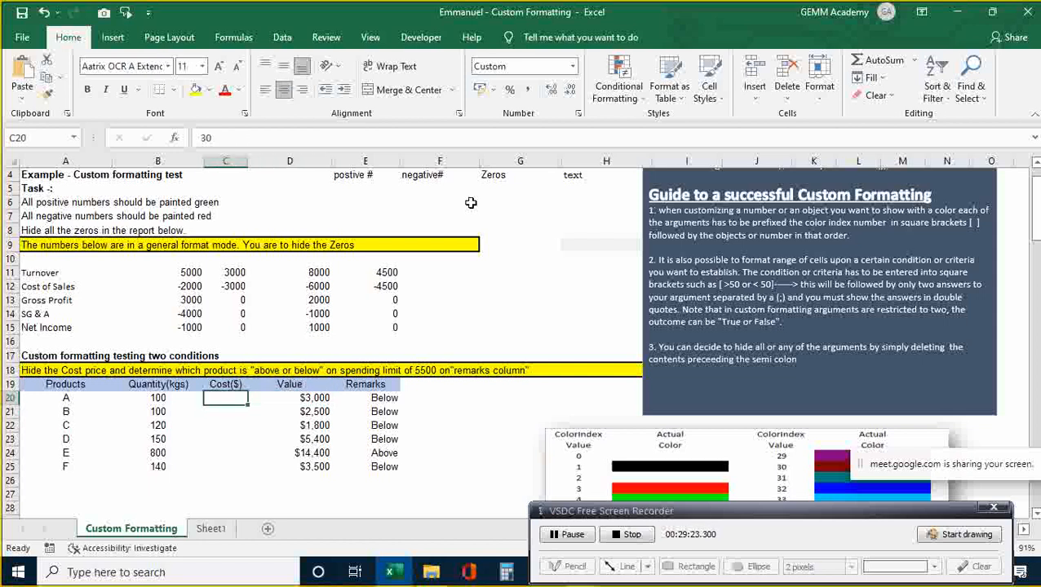
- Enter 236 as product B's cost in C21, then undo the changes
key(Down)
text(236)
key(Return)
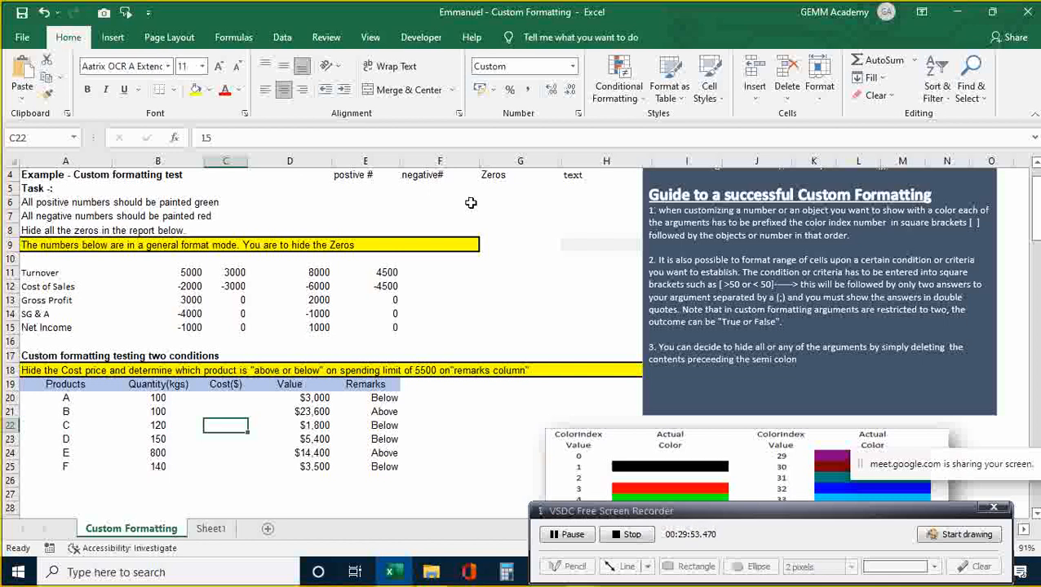
key(ctrl+z)
key(ctrl+z)
key(ctrl+z)
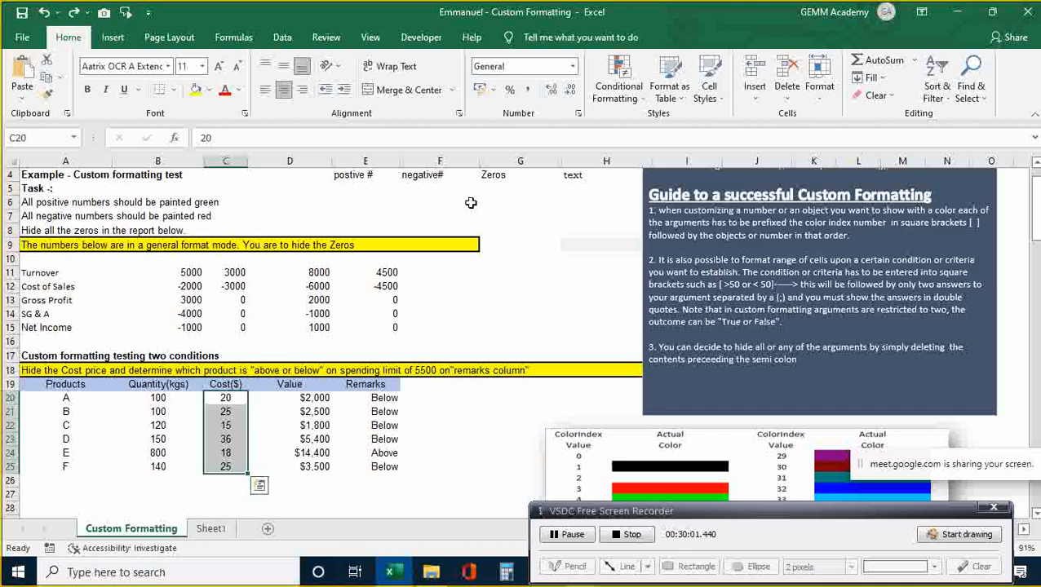
- Move down to the debtors' Due date list and select the due date in B44
key(Down)
key(Down)
key(Down)
key(Down)
key(Down)
key(Down)
key(Down)
key(Down)
key(Down)
key(Down)
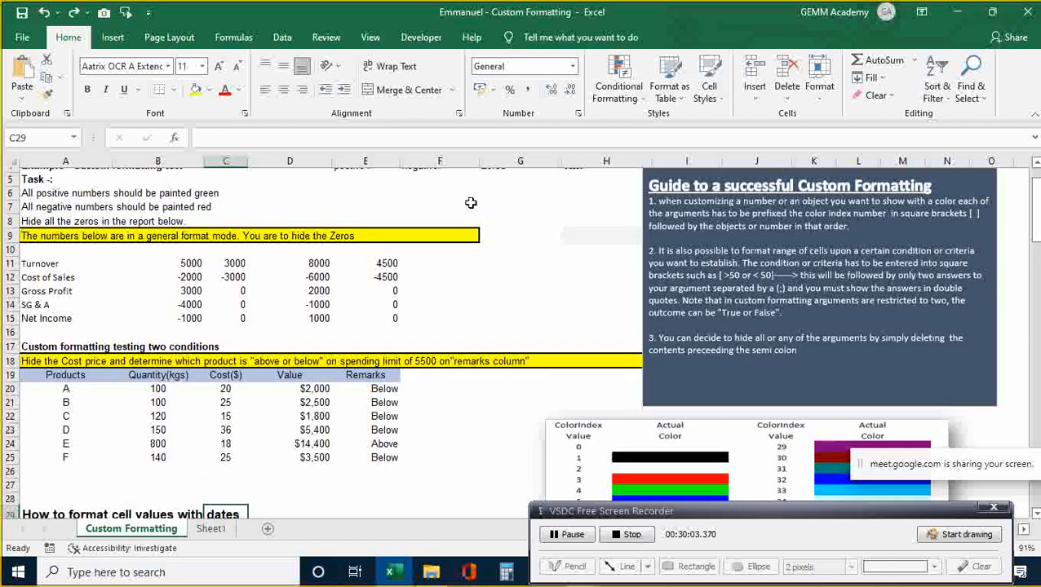
key(Down)
key(Down)
key(Down)
key(Down)
key(Down)
key(Down)
key(Down)
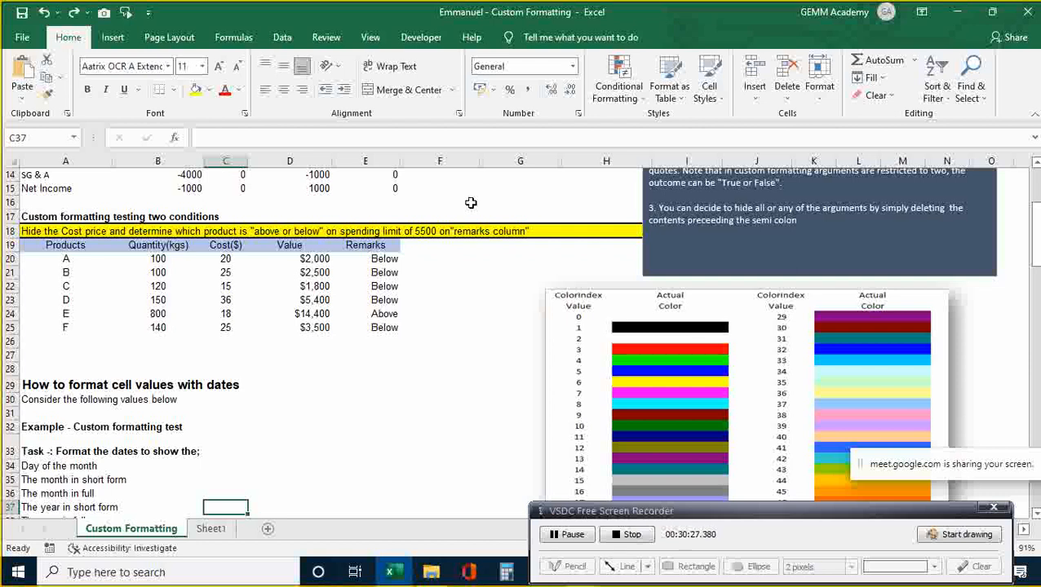
key(Down)
key(Down)
key(Down)
key(Down)
key(Down)
key(Down)
key(Down)
key(Down)
key(Down)
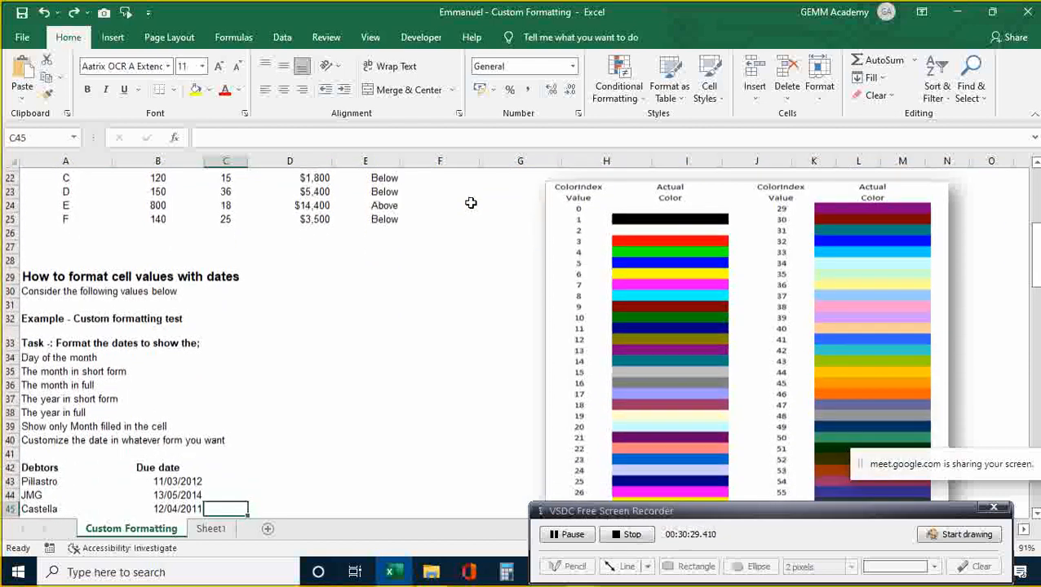
key(Down)
key(Down)
key(Down)
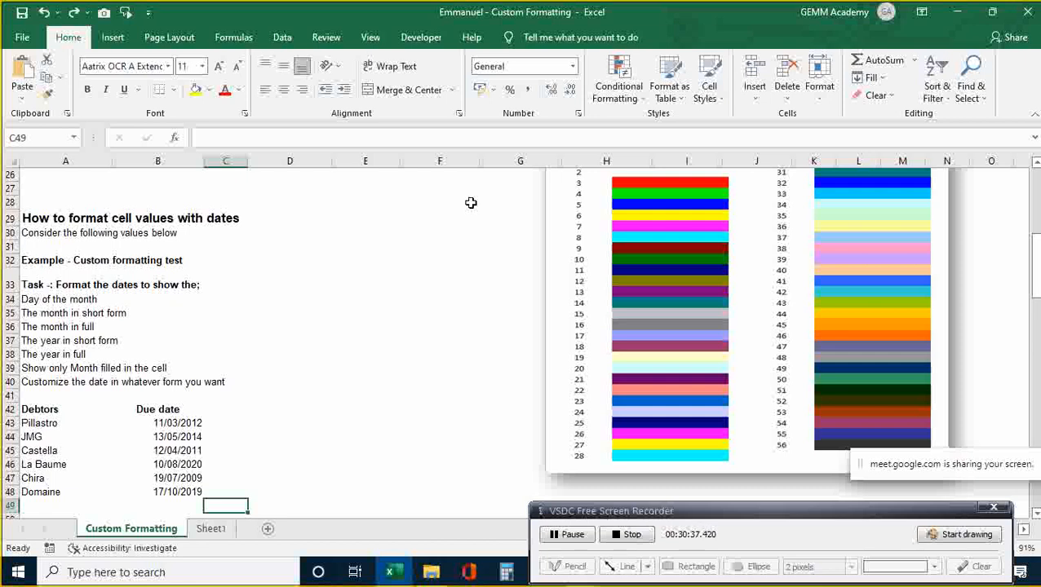
key(Up)
key(Up)
key(Up)
key(Up)
key(Up)
key(Left)
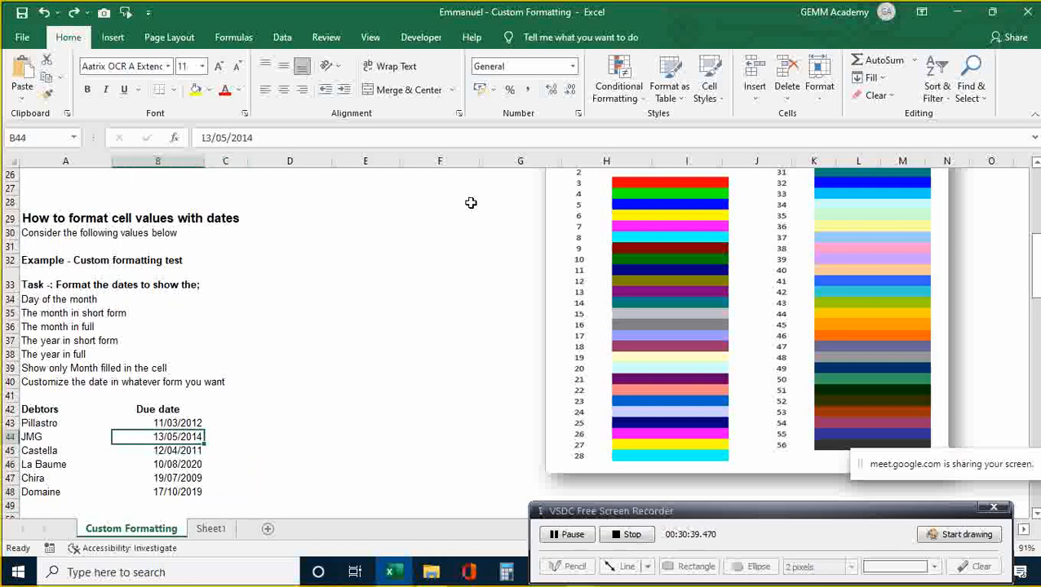
key(Up)
key(Down)
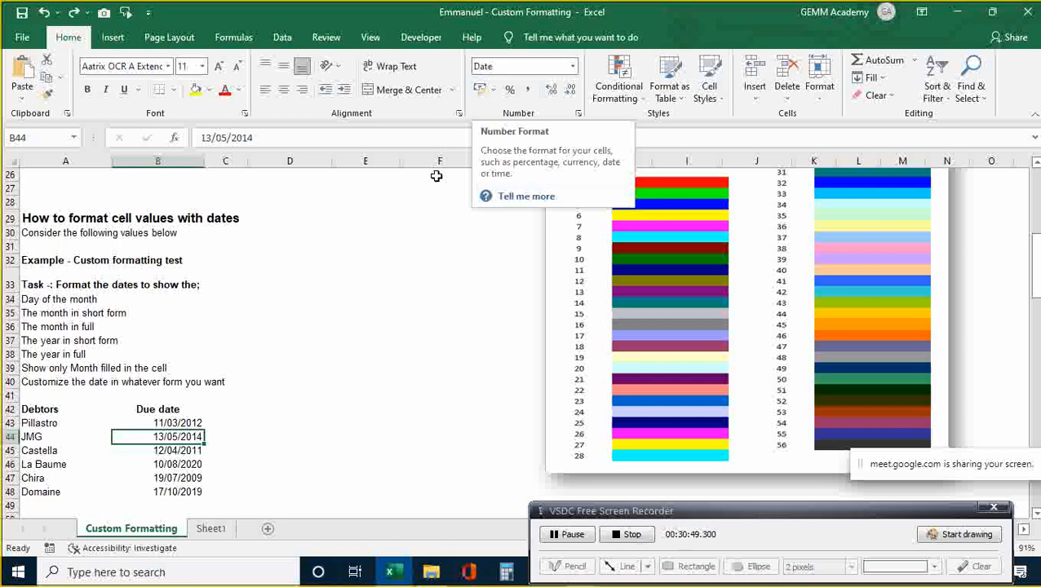
click(181, 420)
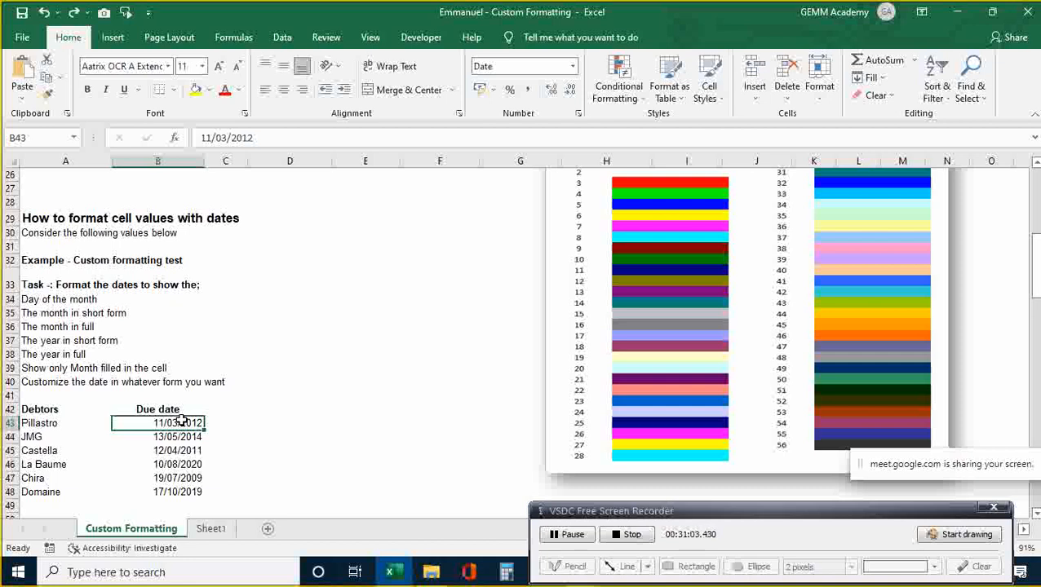
click(574, 67)
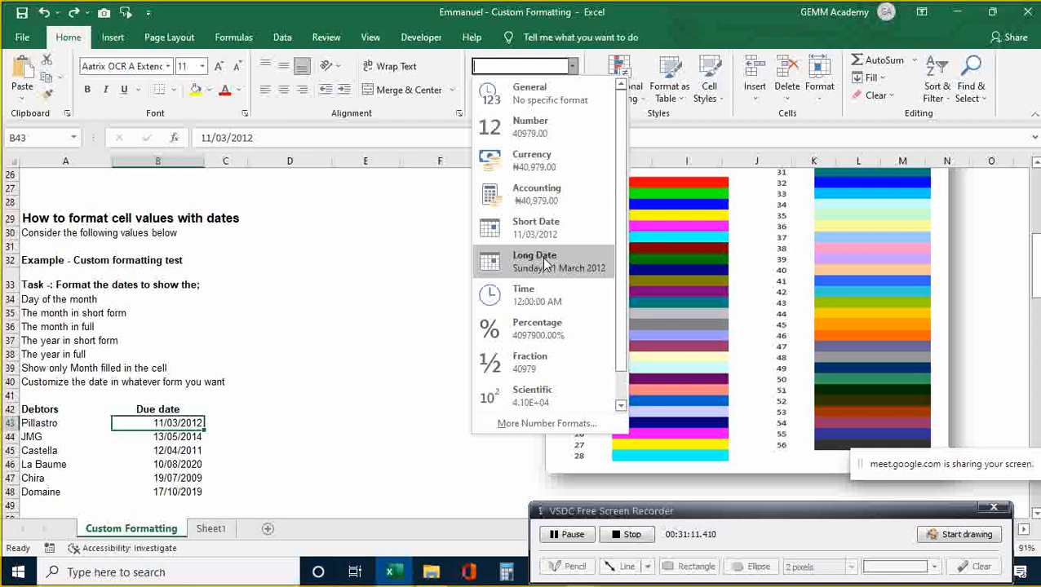
click(343, 446)
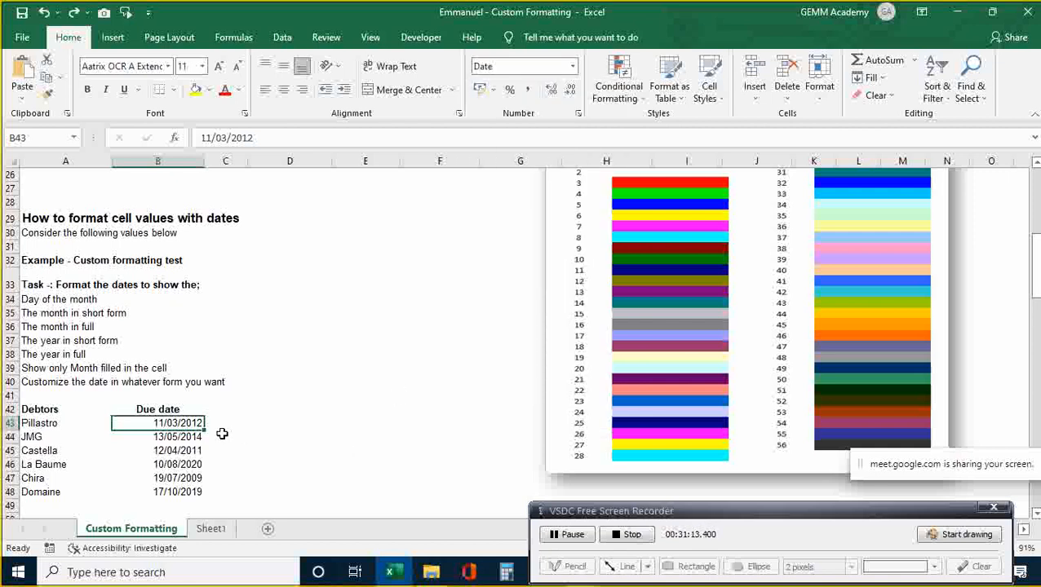
key(shift+Down)
key(shift+Down)
key(shift+Down)
key(shift+Down)
key(shift+Down)
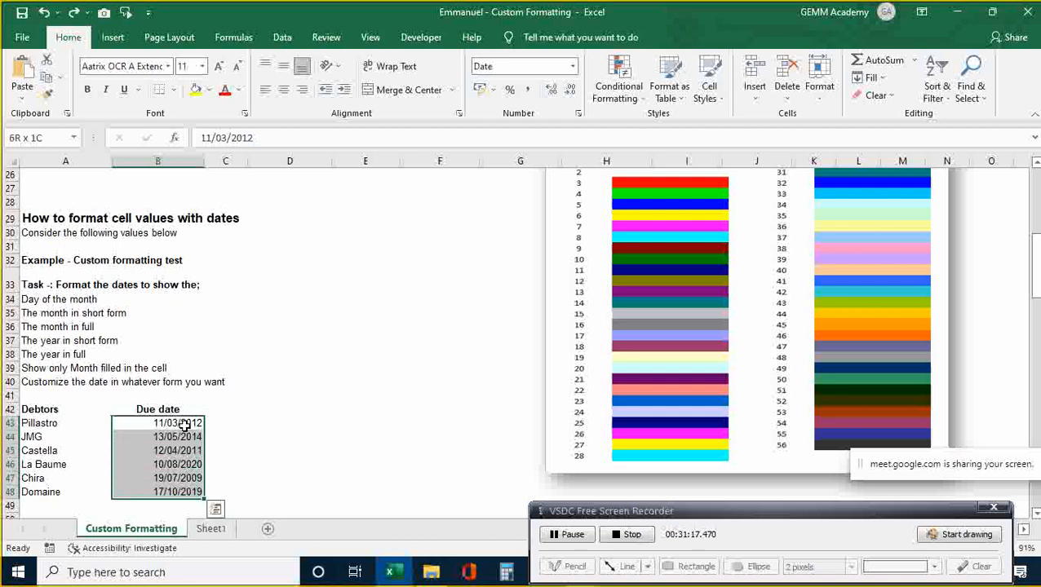
key(ctrl+q)
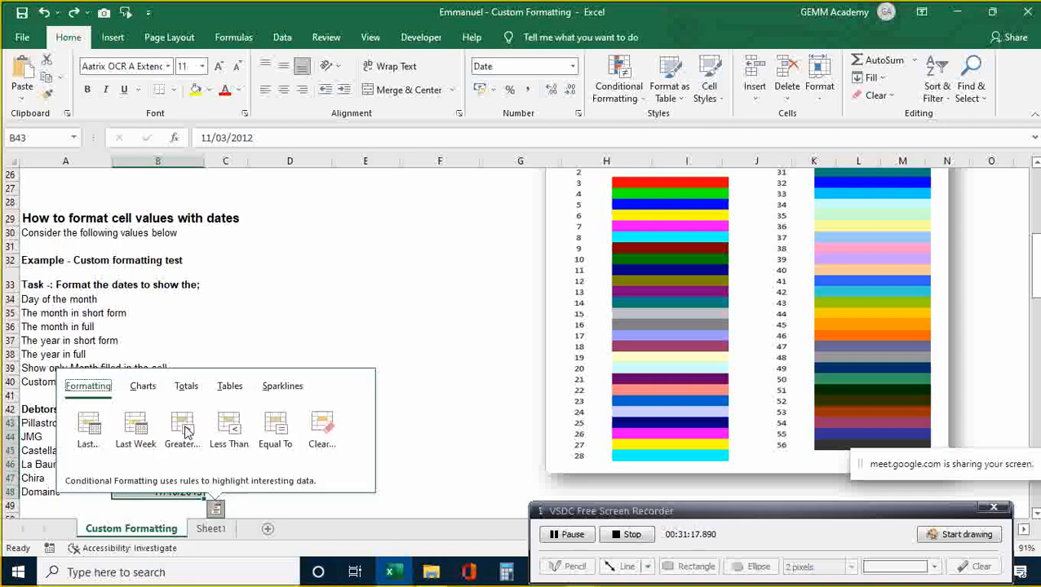
click(397, 412)
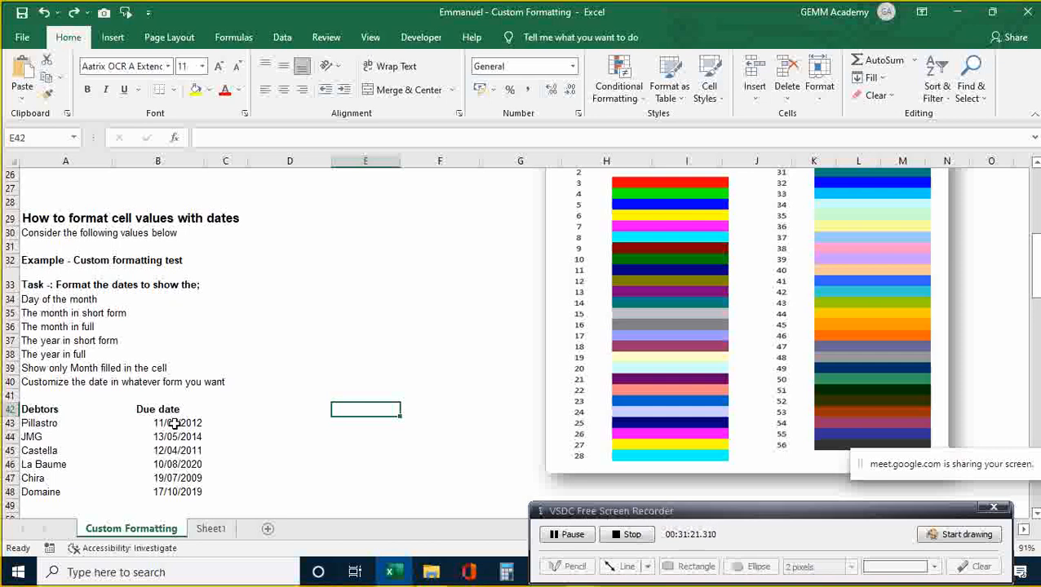
click(174, 423)
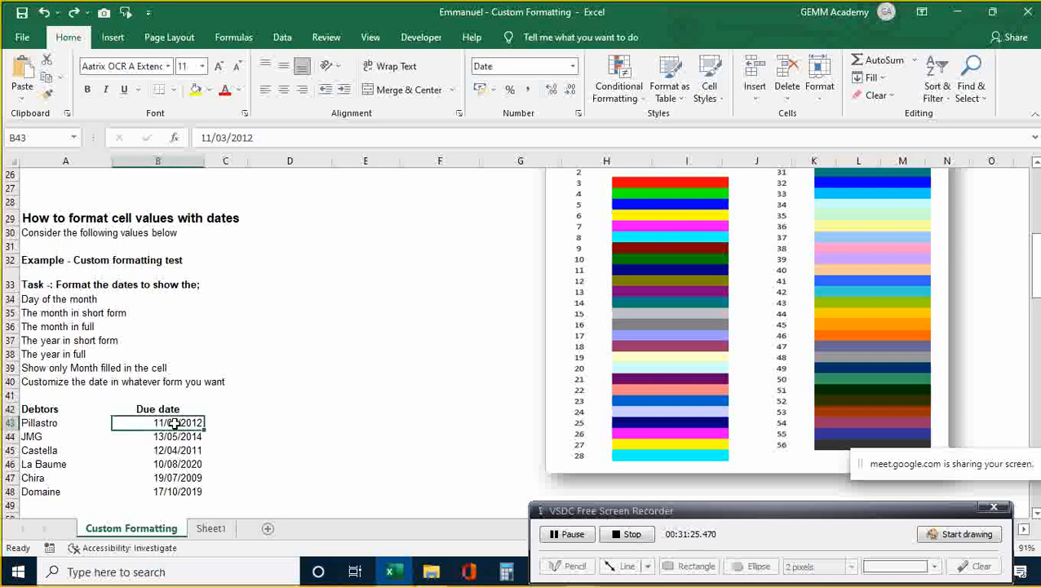
key(shift+Down)
key(shift+Down)
key(shift+Down)
key(shift+Down)
key(shift+Down)
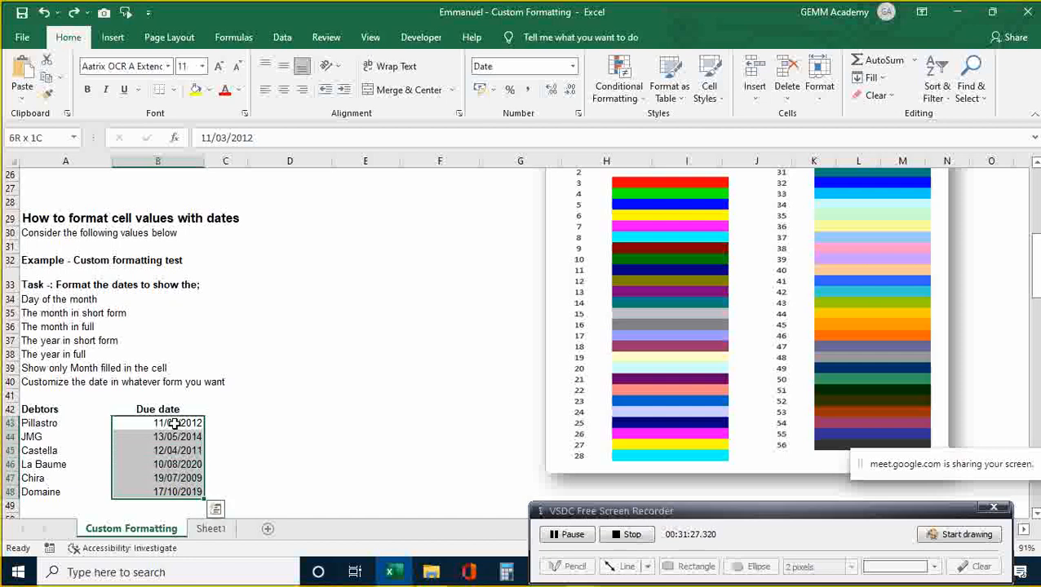
- In the Custom number format, change the dd/mm/yyyy code to dddd to preview weekday names
key(ctrl+1)
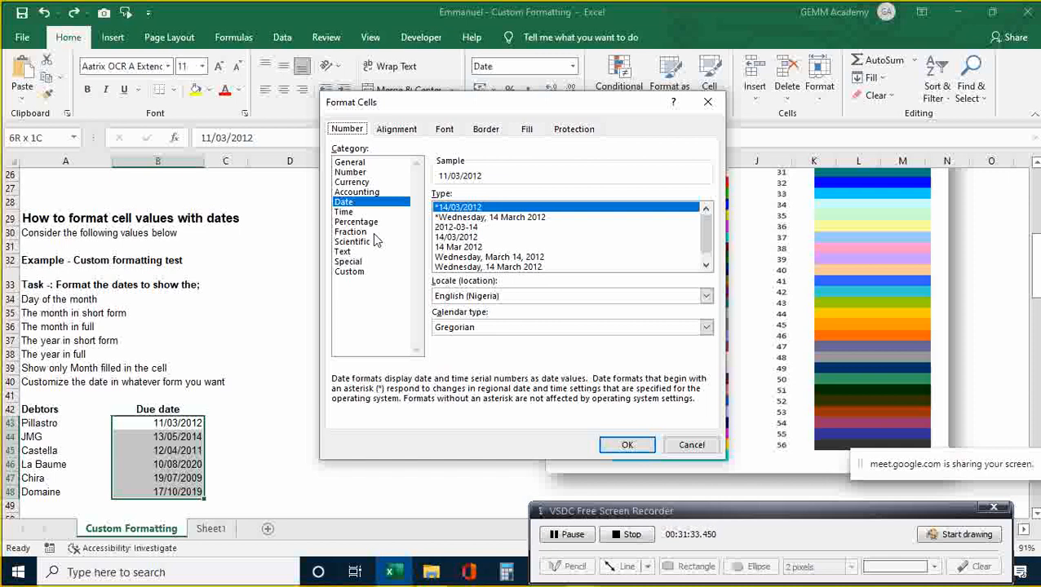
click(353, 274)
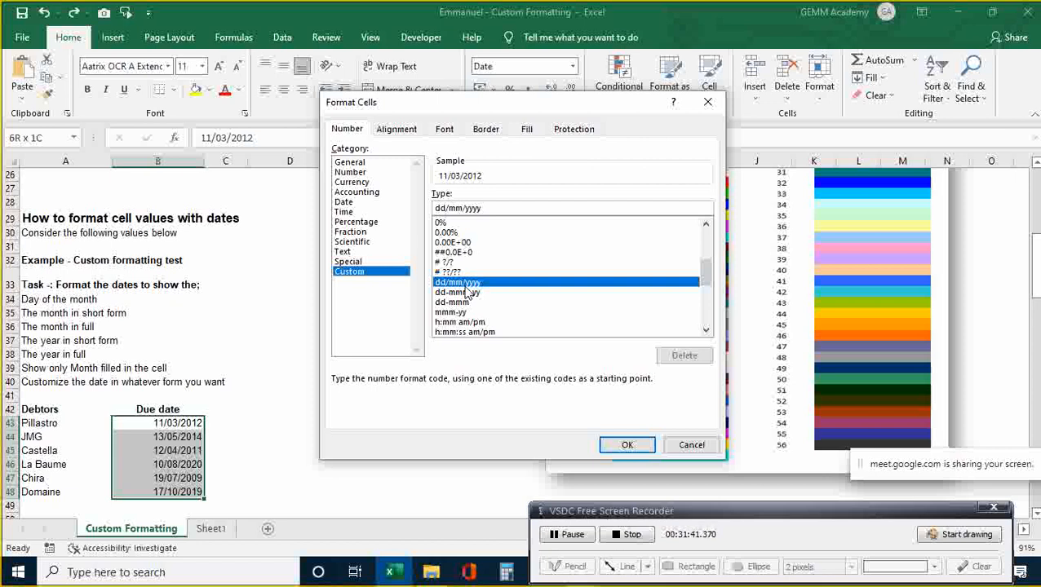
click(512, 207)
key(BackSpace)
key(BackSpace)
key(BackSpace)
key(BackSpace)
key(BackSpace)
key(BackSpace)
key(BackSpace)
key(BackSpace)
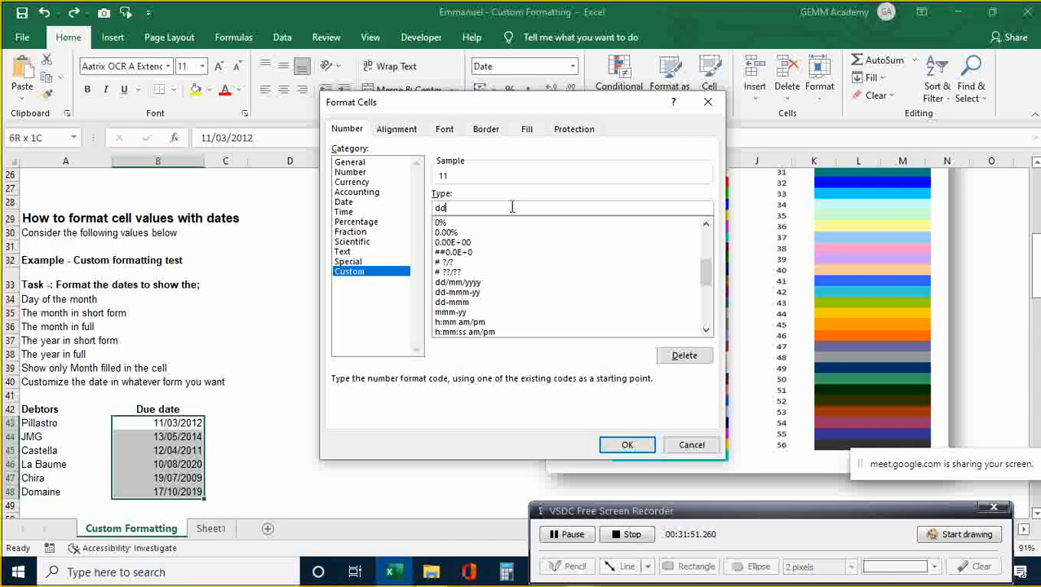
text(d)
text(d,)
- Try a yyy code, then apply mmmm so the due dates show full month names
key(BackSpace)
key(BackSpace)
key(BackSpace)
key(BackSpace)
key(BackSpace)
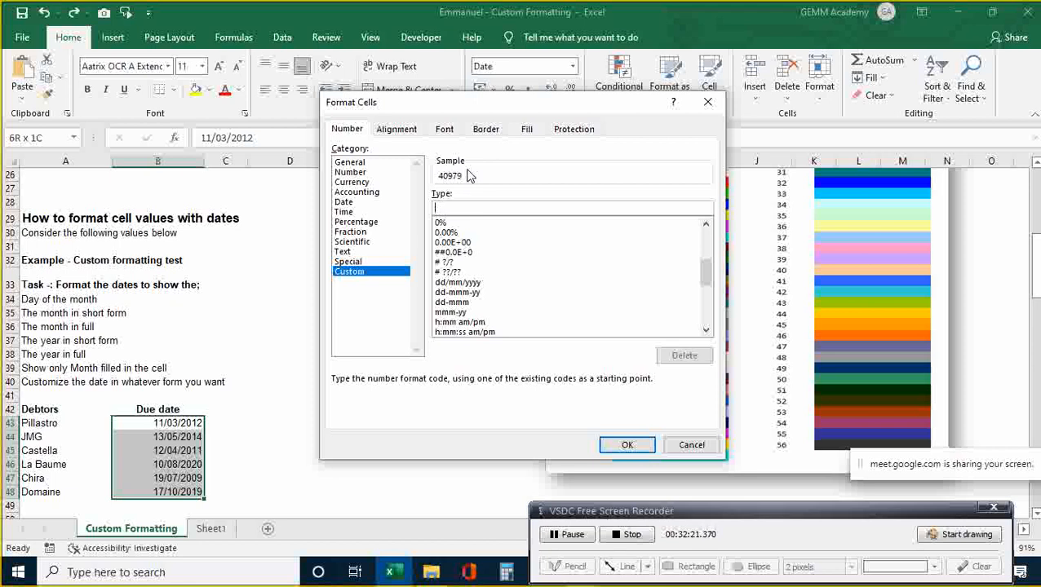
text(yyy)
key(BackSpace)
key(BackSpace)
key(BackSpace)
text(mmm)
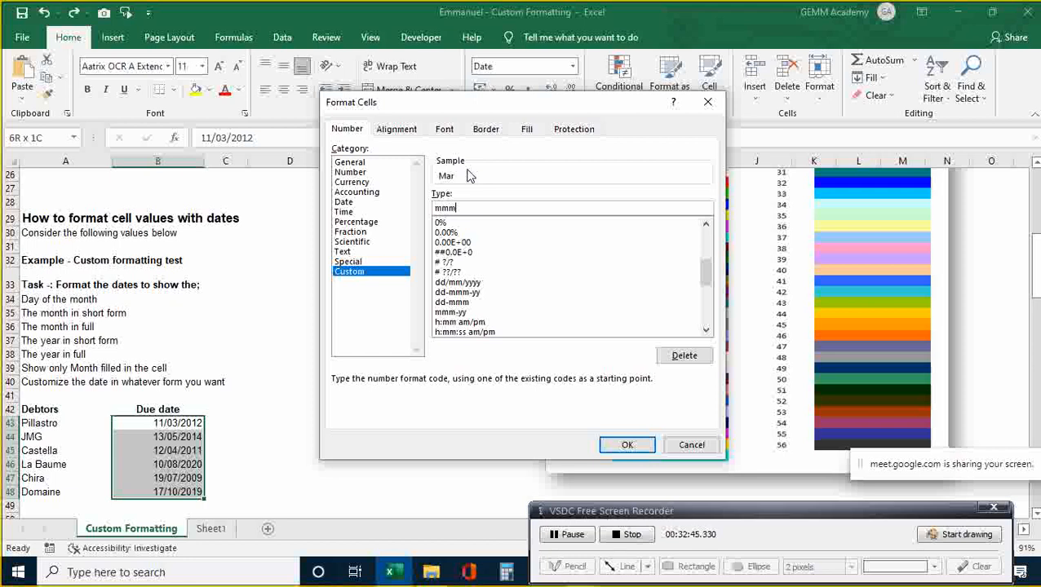
text(m)
click(628, 446)
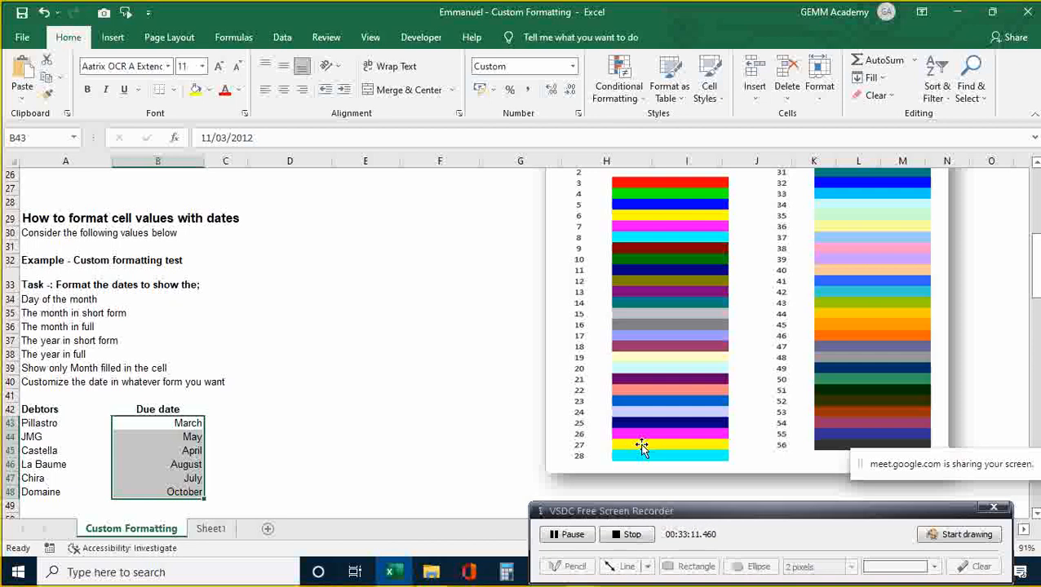
key(ctrl+1)
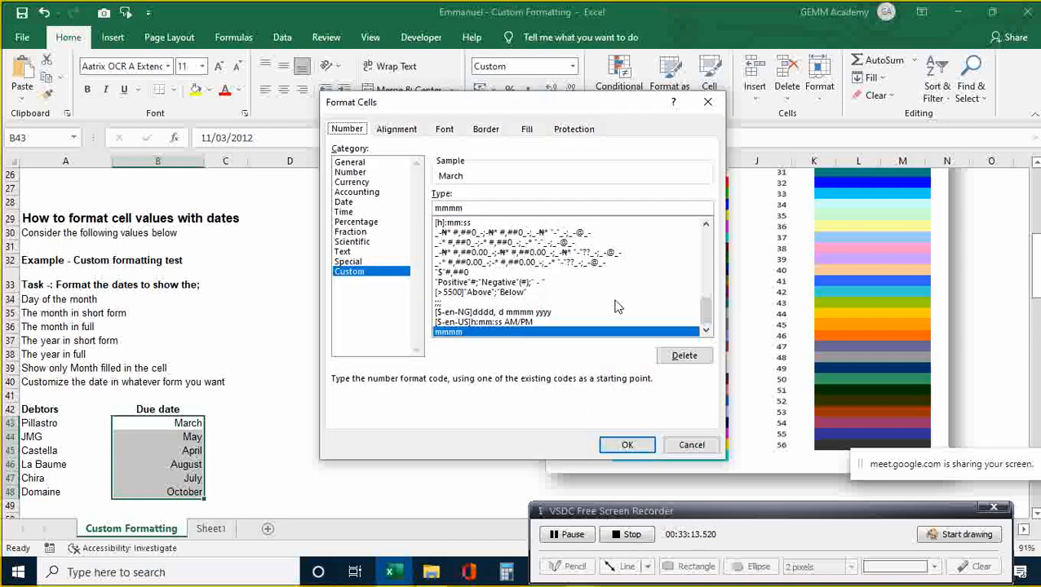
click(465, 208)
text(-)
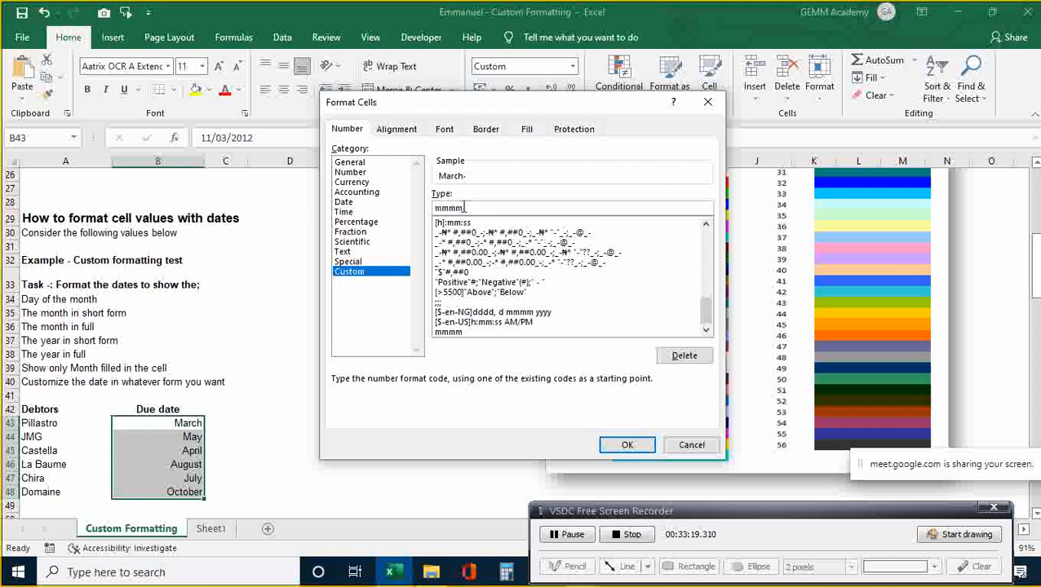
text(y)
key(BackSpace)
text(yyyy)
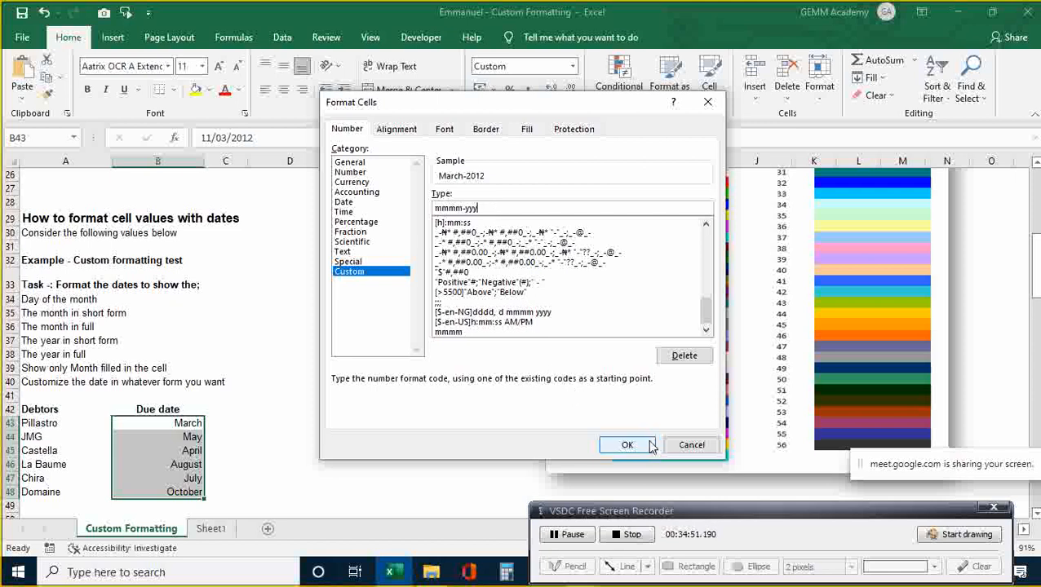
- Discard the month-year format change and go to the first Amount Owed figure in B57
click(694, 449)
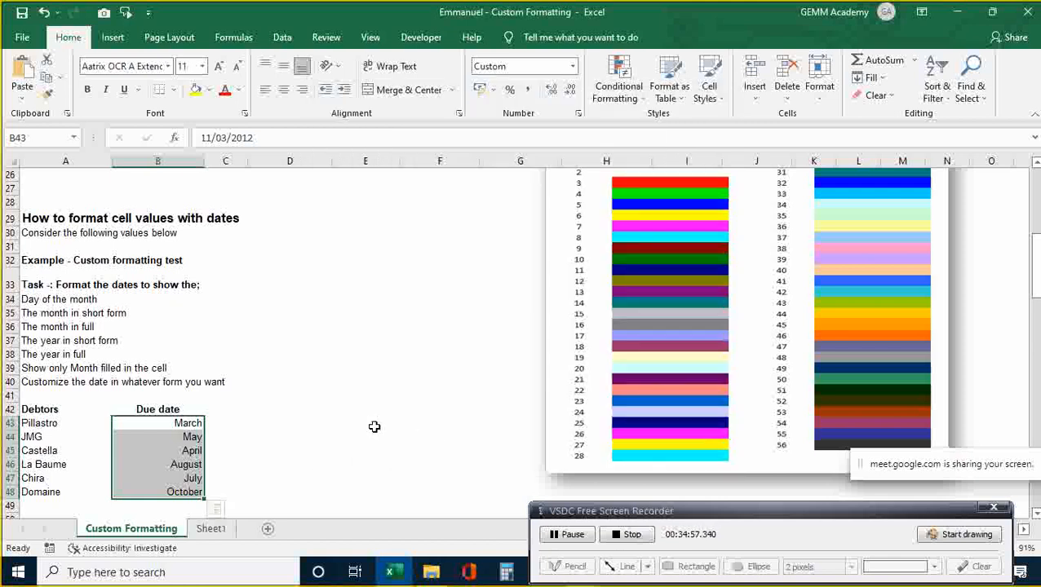
click(372, 424)
key(Down)
key(Down)
key(Down)
key(Down)
key(Down)
key(Down)
key(Down)
key(Down)
key(Down)
key(Down)
key(Down)
key(Down)
key(Down)
key(Down)
key(Down)
key(Down)
key(Down)
key(Down)
key(Down)
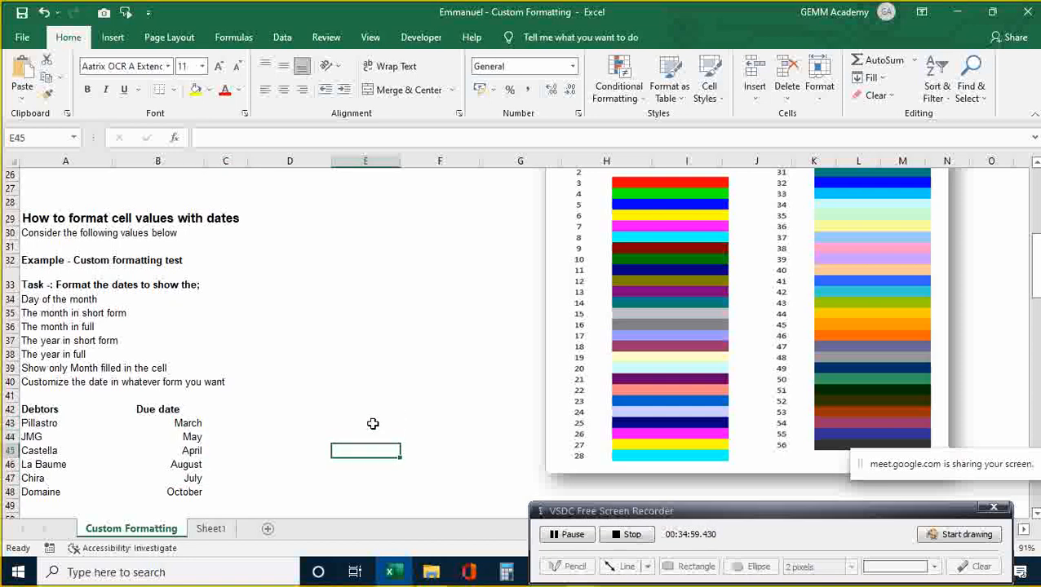
key(Down)
key(Up)
key(Up)
key(Up)
key(Up)
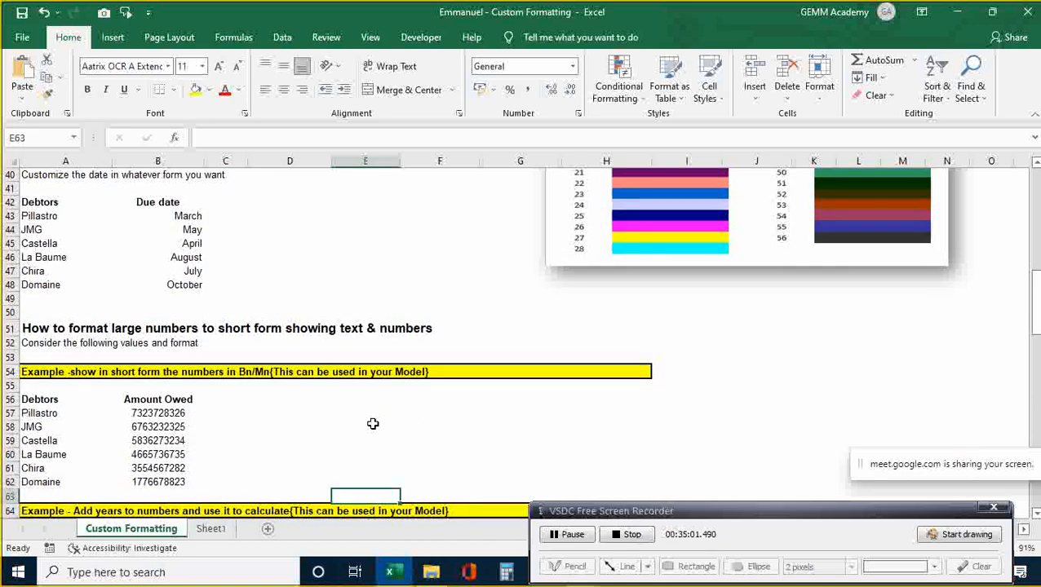
key(Up)
key(Up)
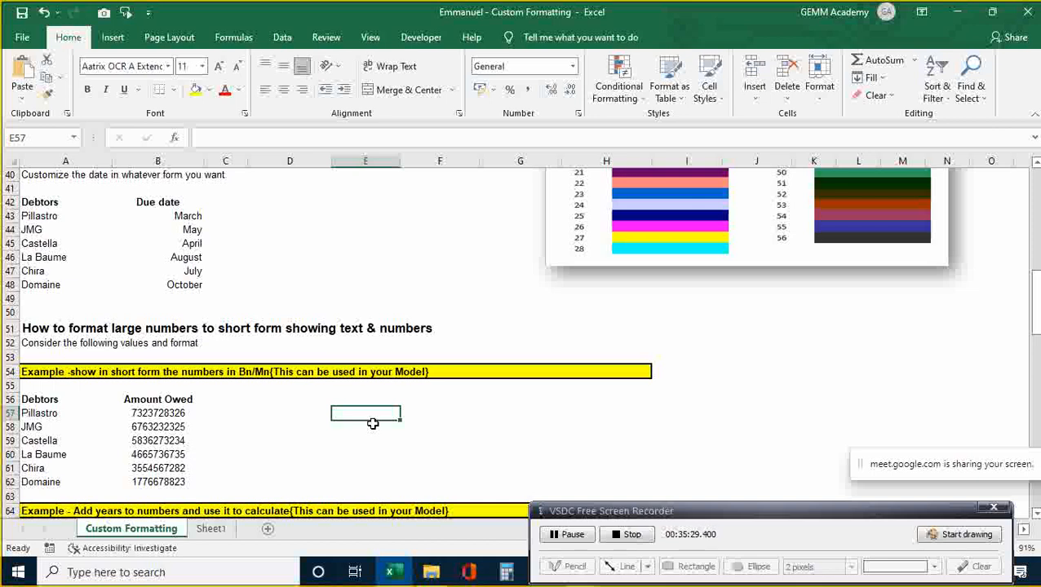
key(Left)
key(Left)
key(Left)
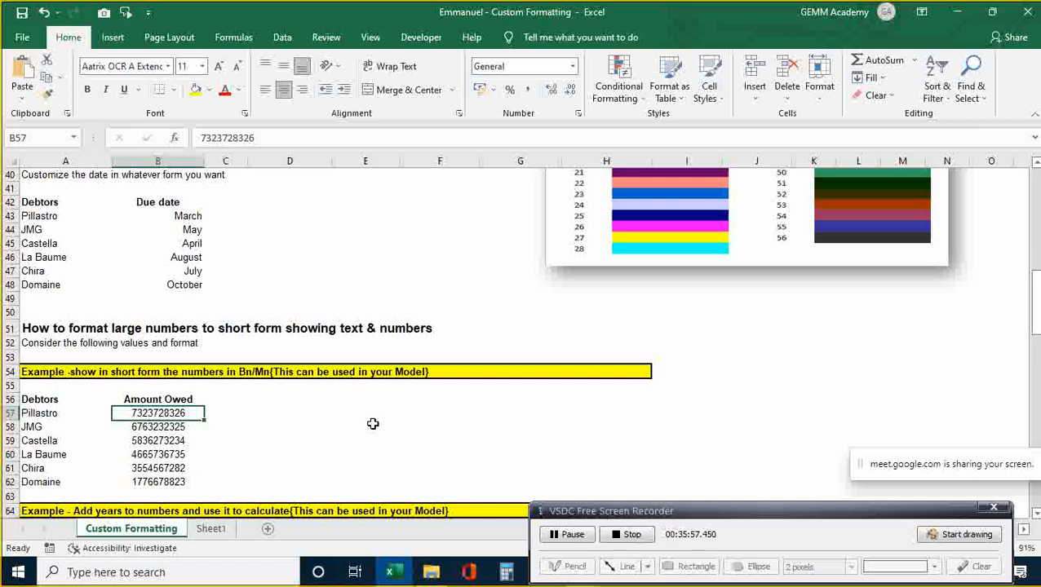
- Select amounts B57:B62 and empty the General code in the Custom number format box
key(shift+Down)
key(shift+Down)
key(shift+Down)
key(shift+Down)
key(shift+Down)
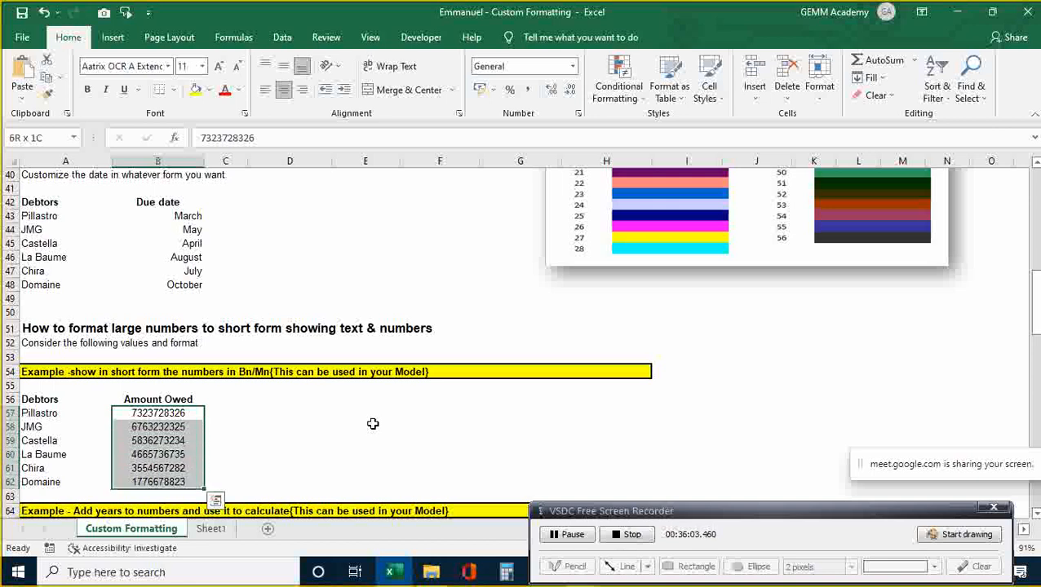
key(ctrl+1)
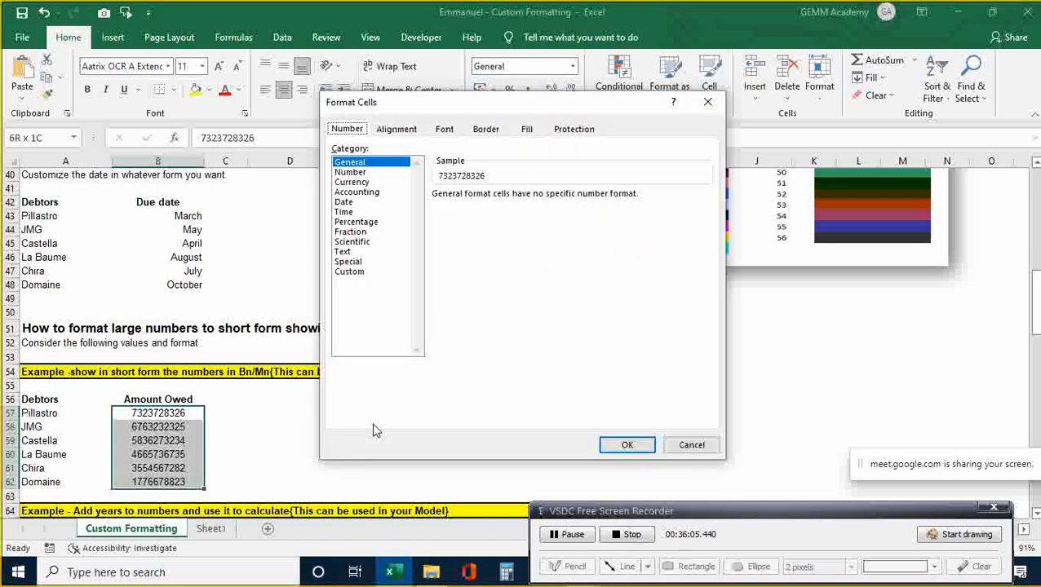
click(352, 272)
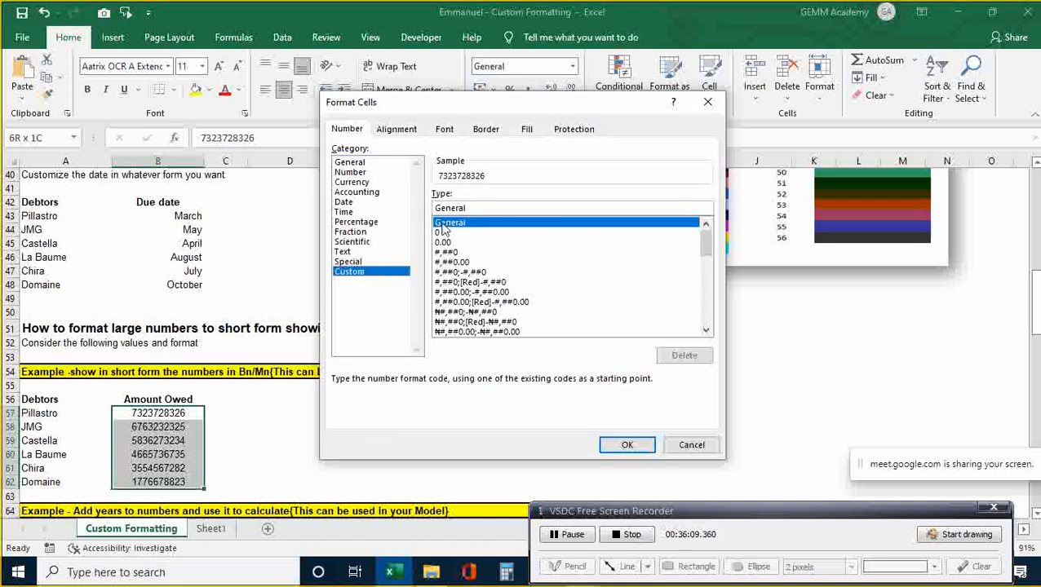
click(476, 210)
key(BackSpace)
key(BackSpace)
key(BackSpace)
key(BackSpace)
key(BackSpace)
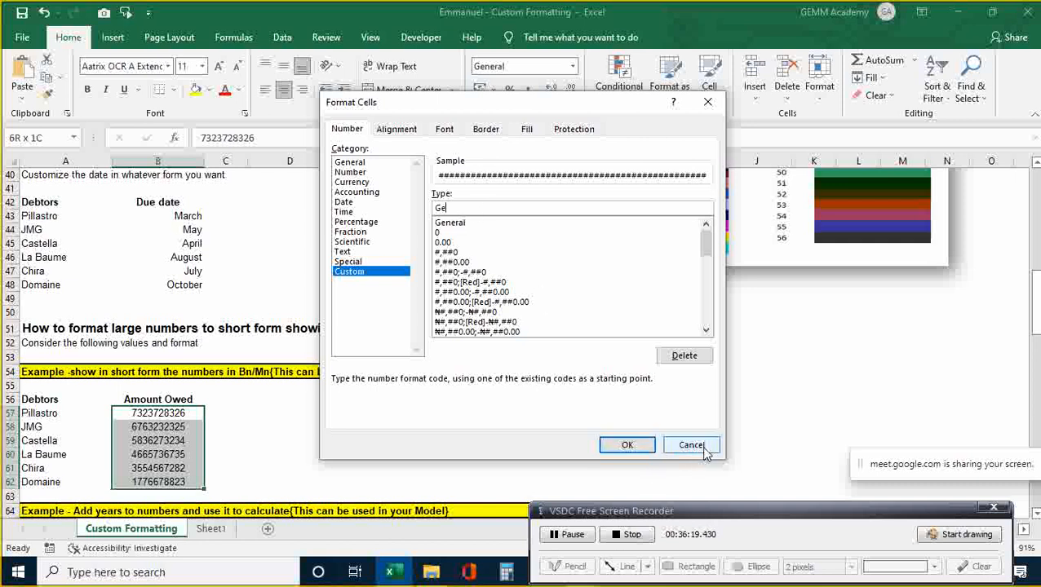
key(BackSpace)
key(BackSpace)
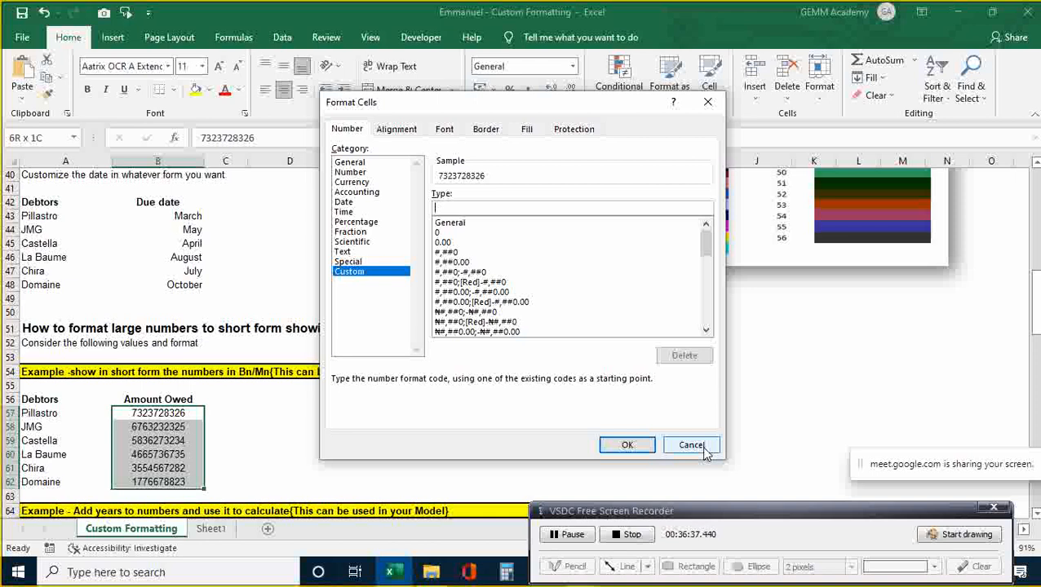
click(441, 233)
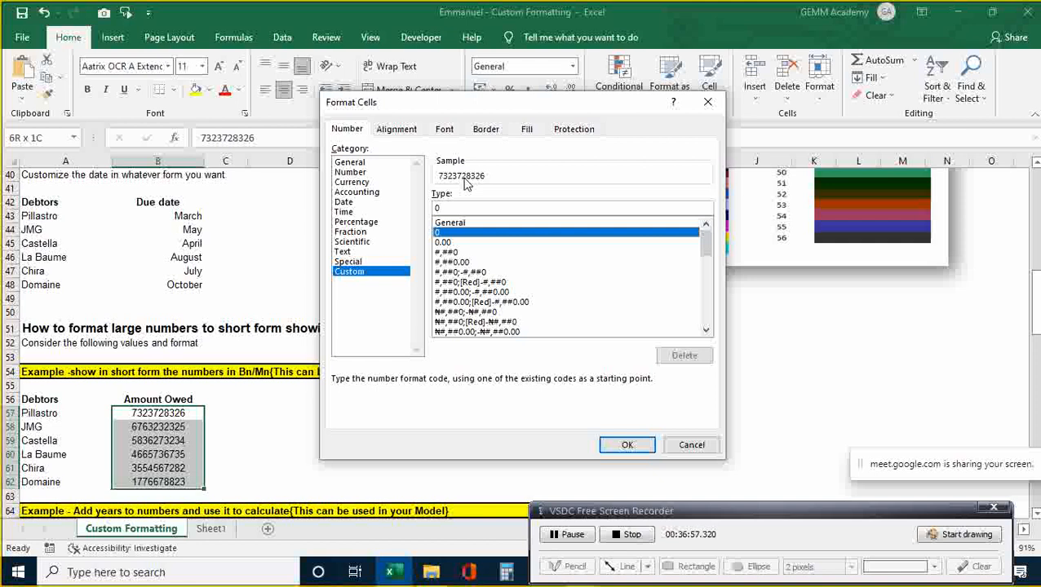
click(441, 208)
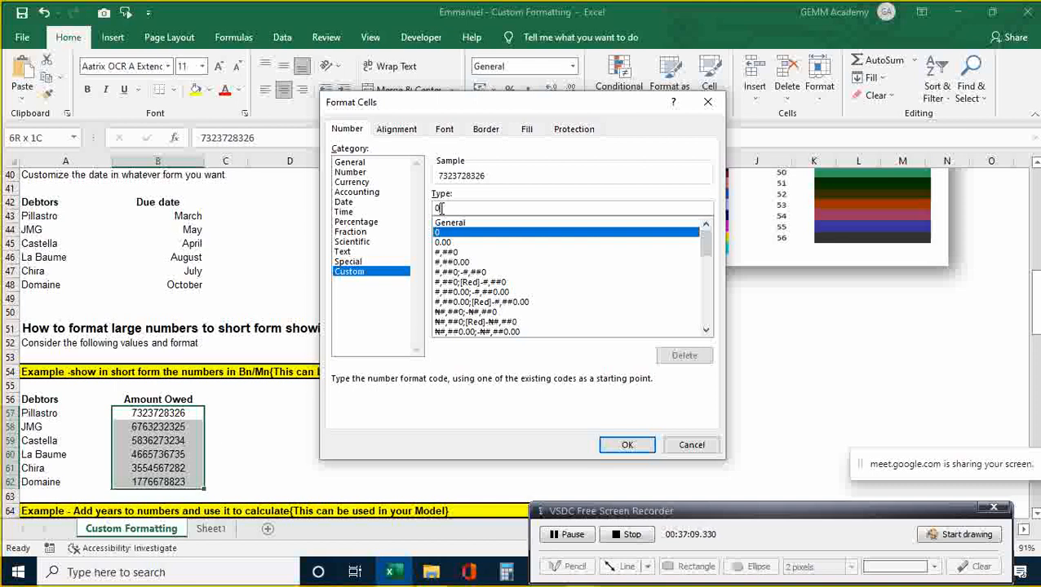
text(.00)
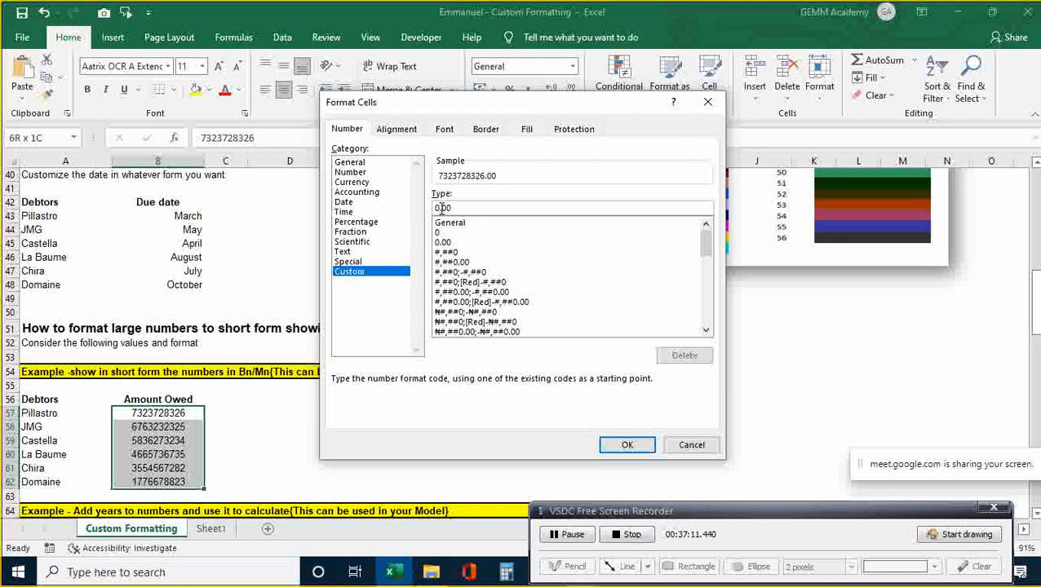
text(,)
text(,,)
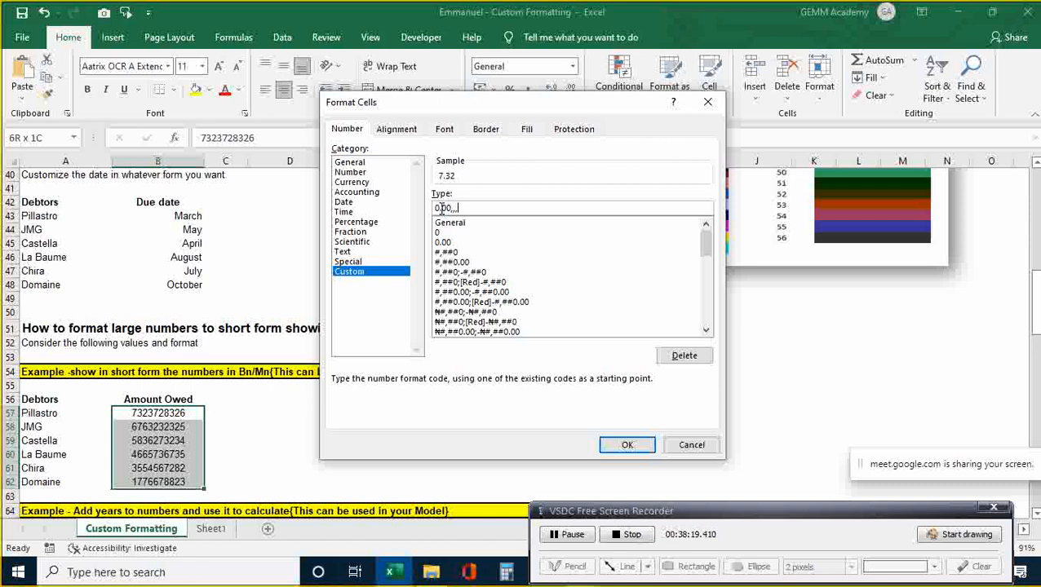
text(\)
text(b)
text(n)
key(BackSpace)
key(BackSpace)
key(BackSpace)
- Append a "Billion" label to the format code, trim it to Bn and apply it, giving 7.32Bn–1.78Bn
text("Billion")
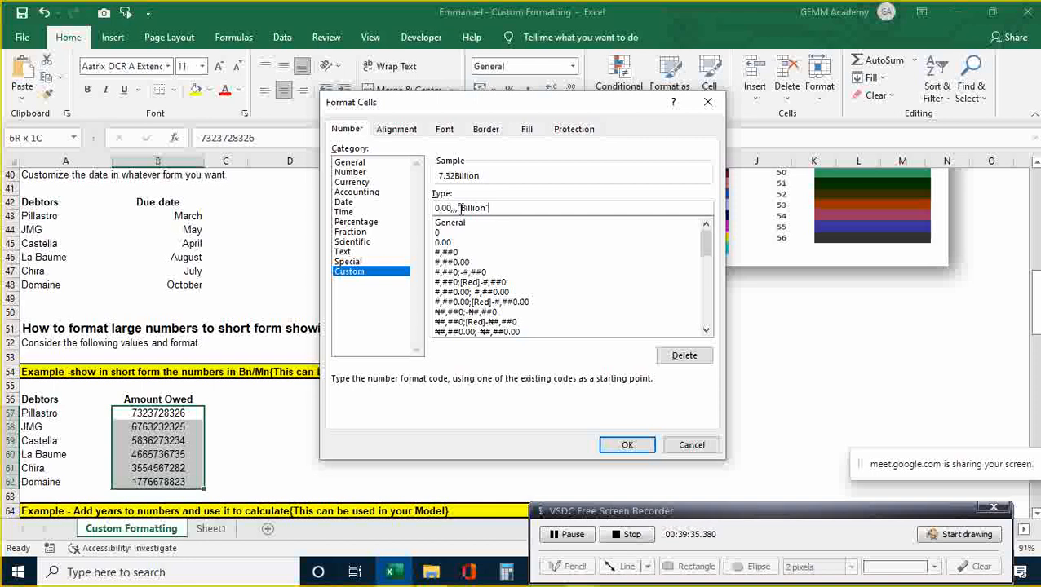
key(BackSpace)
key(BackSpace)
key(BackSpace)
key(BackSpace)
key(BackSpace)
key(BackSpace)
key(BackSpace)
click(627, 447)
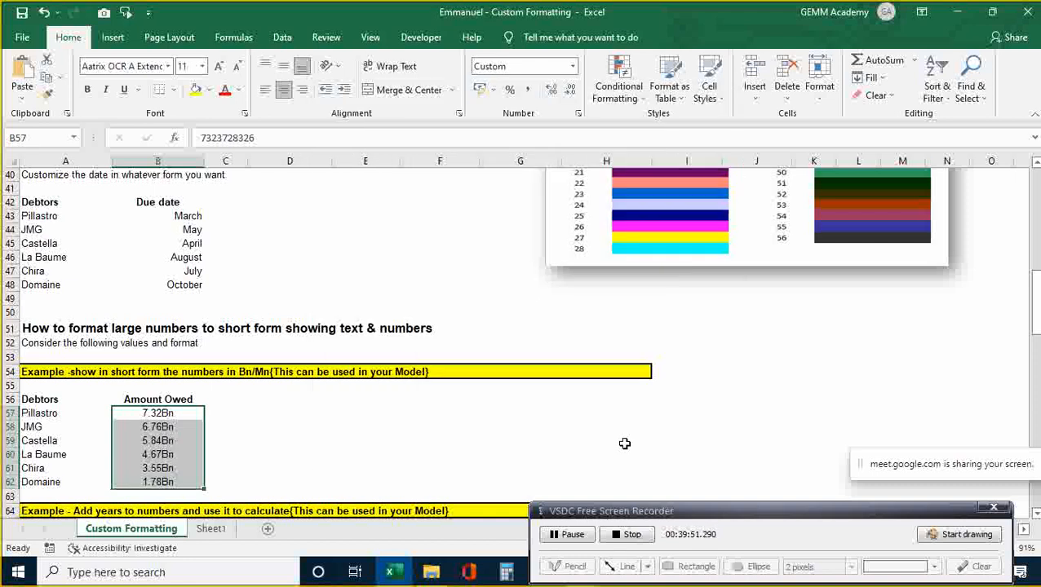
click(552, 468)
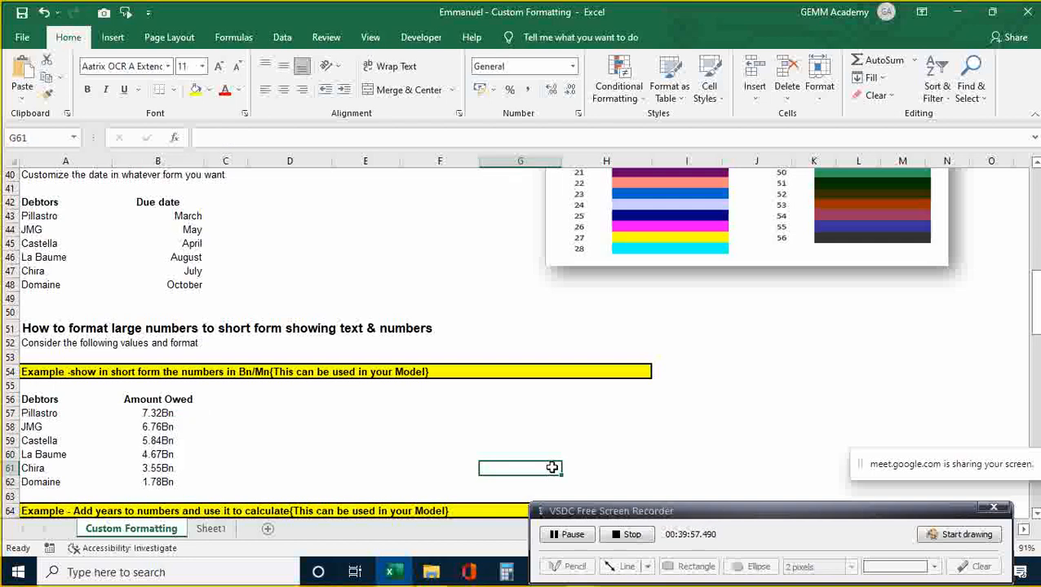
key(Left)
key(Left)
key(Left)
key(Left)
key(Left)
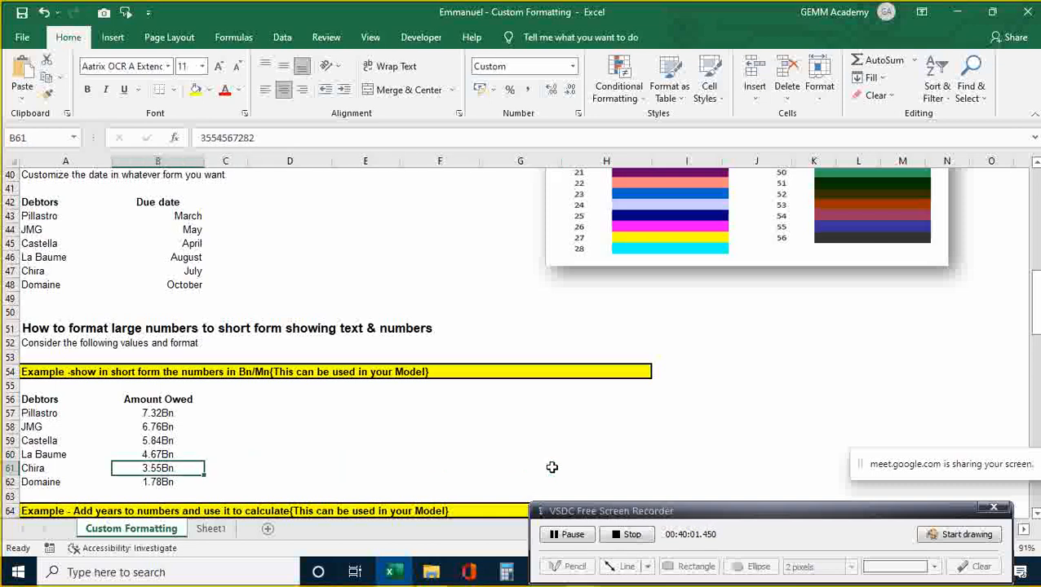
key(Down)
key(Down)
key(Down)
key(Down)
key(Down)
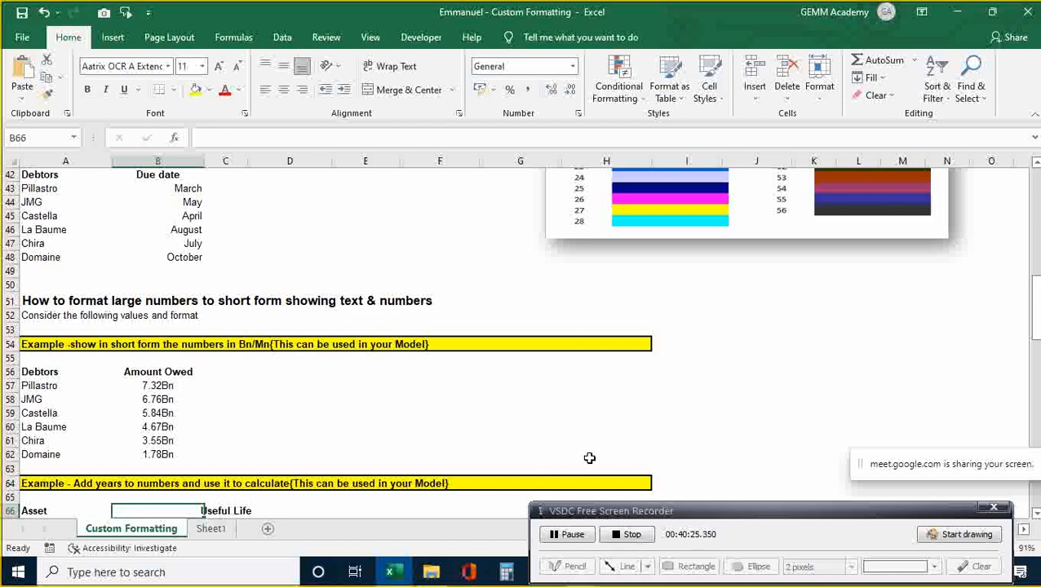
- Select the Amount Owed cells B57:B62 and open Format Cells with Ctrl+1
key(Down)
key(Down)
key(Down)
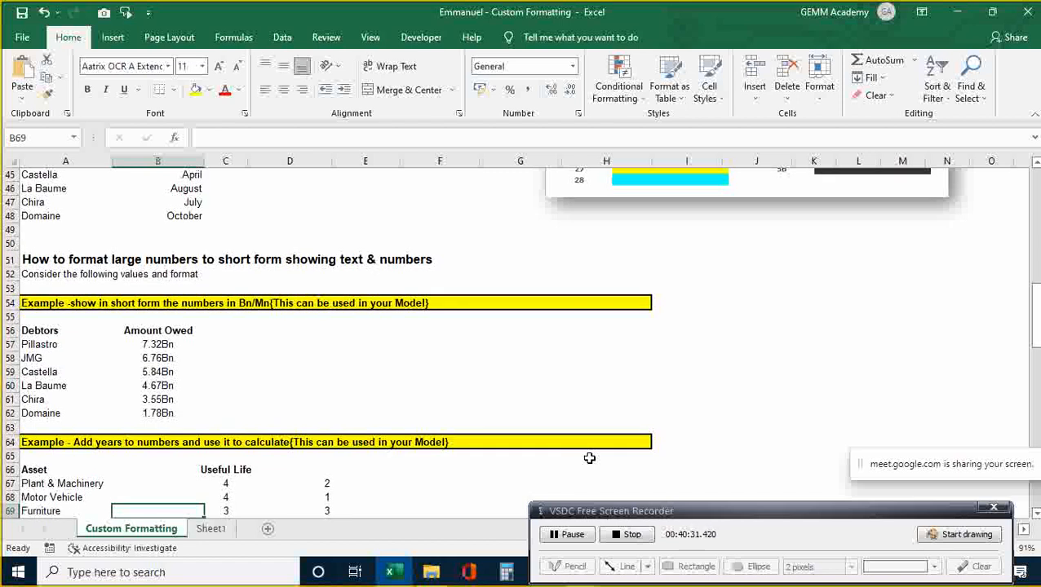
key(Up)
key(Up)
key(Up)
key(Up)
key(Up)
key(Up)
key(Up)
key(Up)
key(Up)
key(Up)
key(Up)
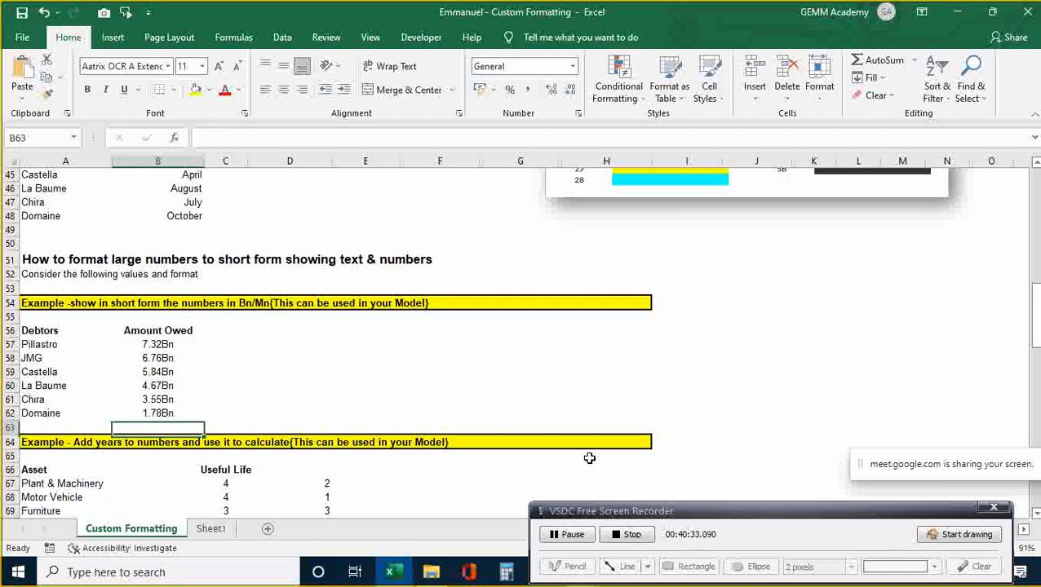
key(Up)
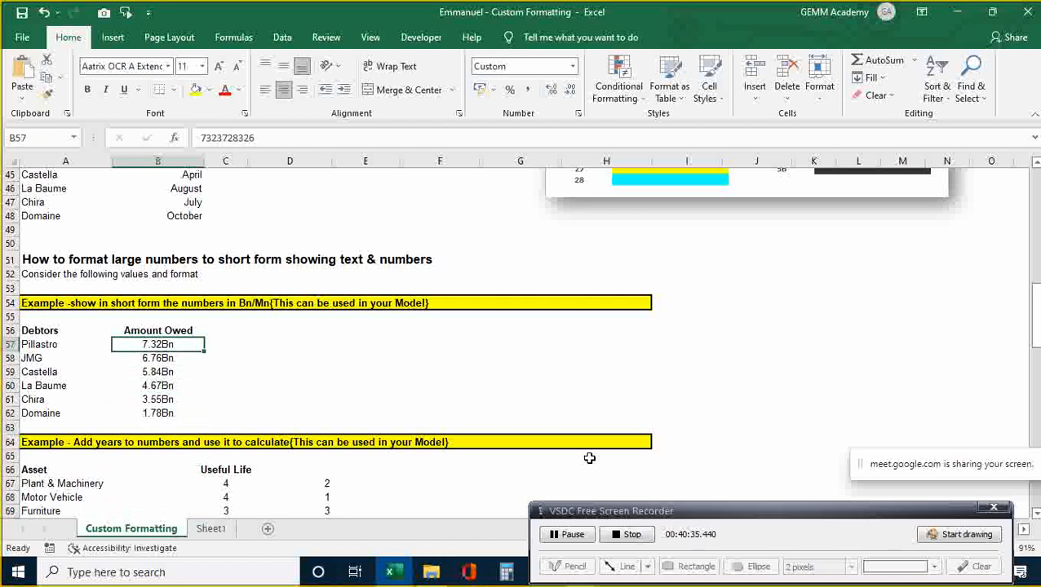
key(shift+Down)
key(shift+Down)
key(shift+Down)
key(shift+Down)
key(shift+Down)
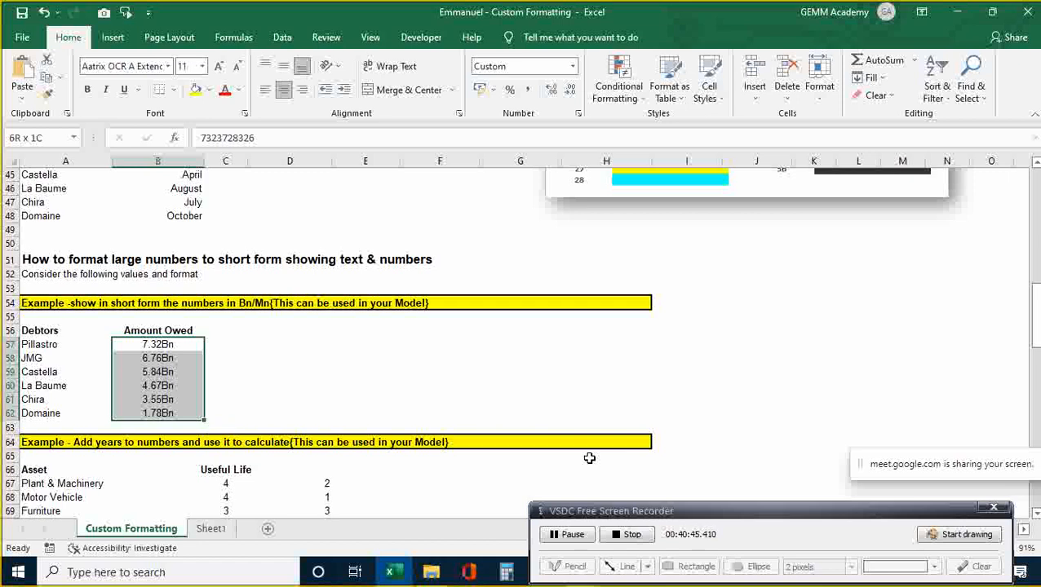
key(ctrl+1)
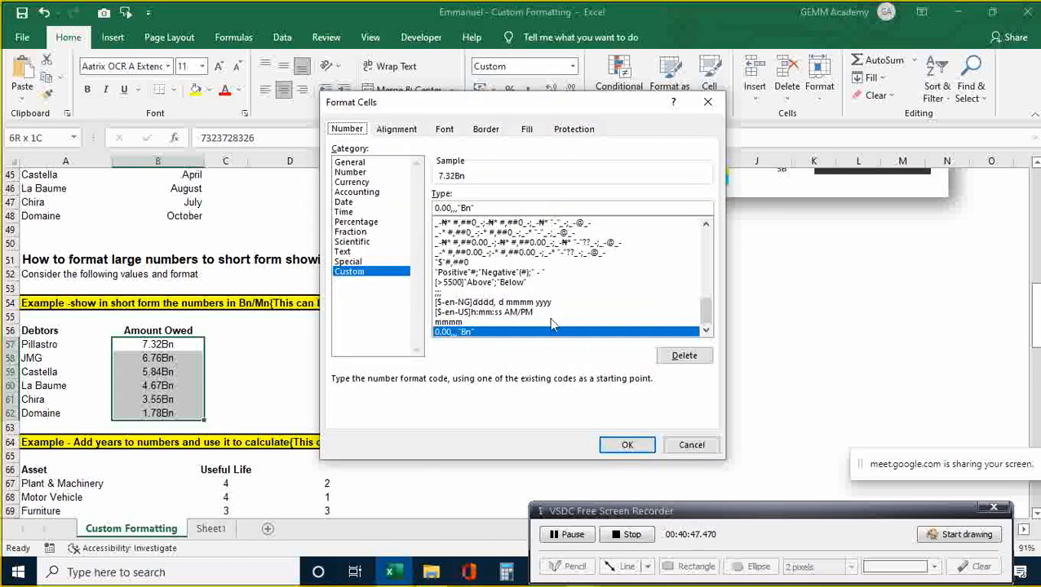
- Experiment with the zeros in the Bn format code, then cancel without changing anything
click(436, 207)
key(Delete)
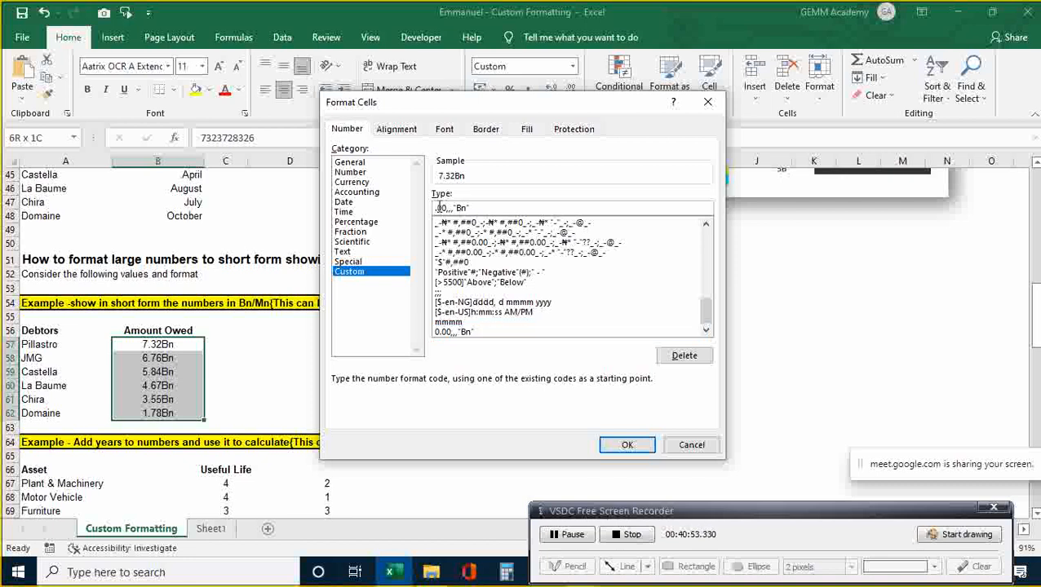
text(0)
key(Right)
key(Right)
key(Right)
key(BackSpace)
key(BackSpace)
text(00)
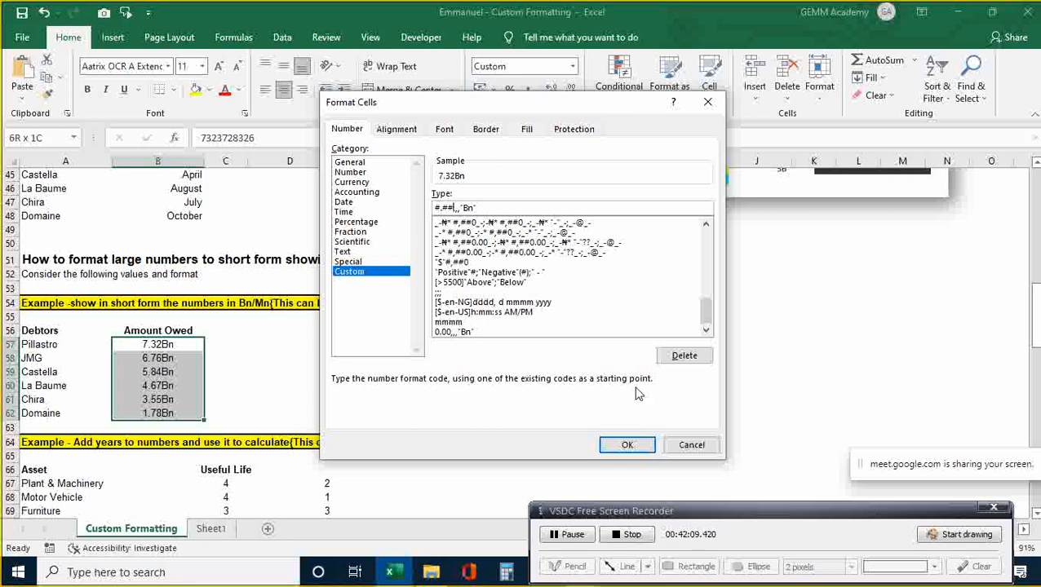
click(690, 444)
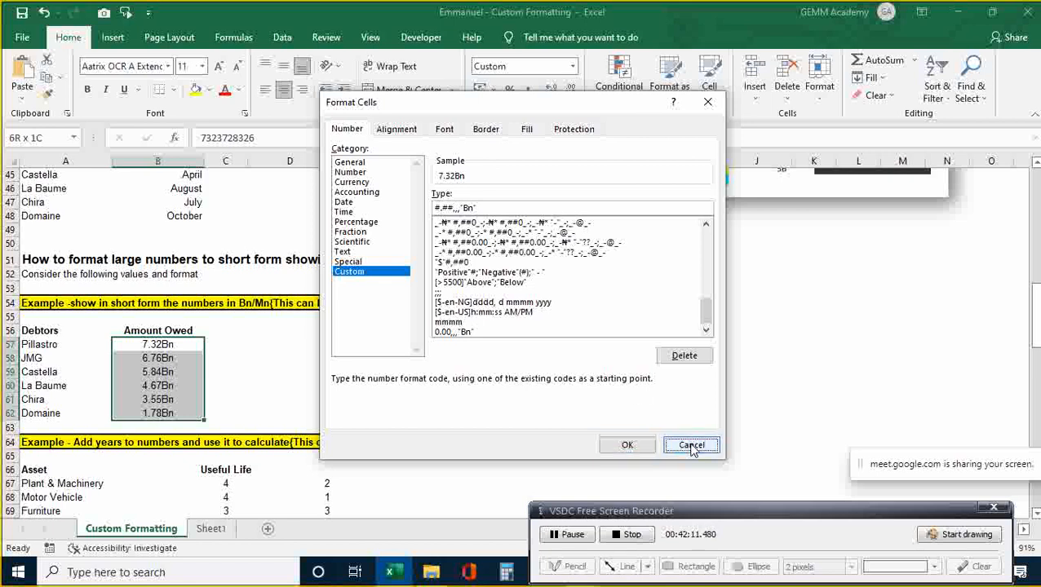
- Select the Useful Life values C67:C71 and open Format Cells with Ctrl+1
click(591, 453)
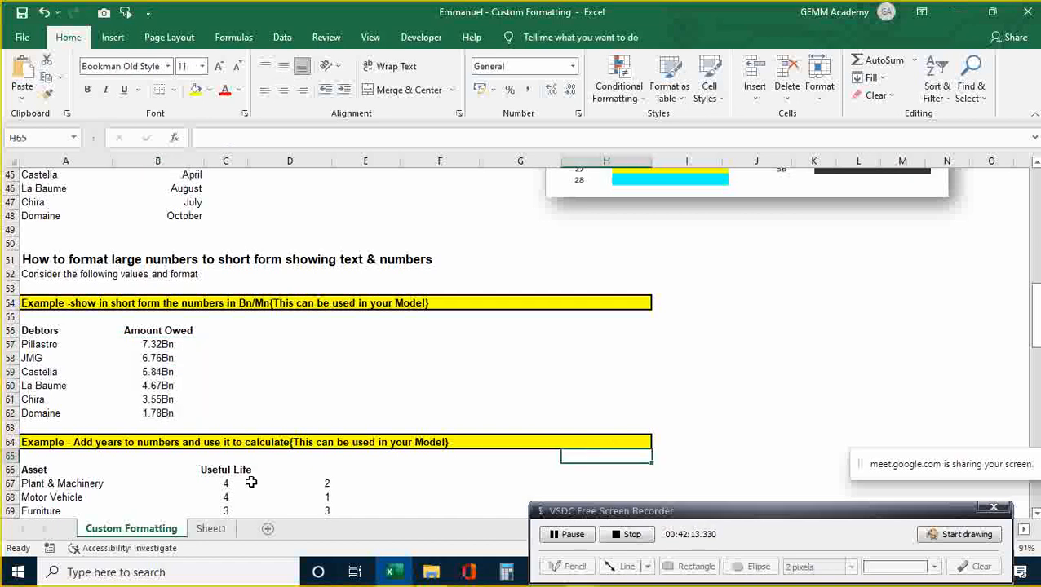
click(251, 482)
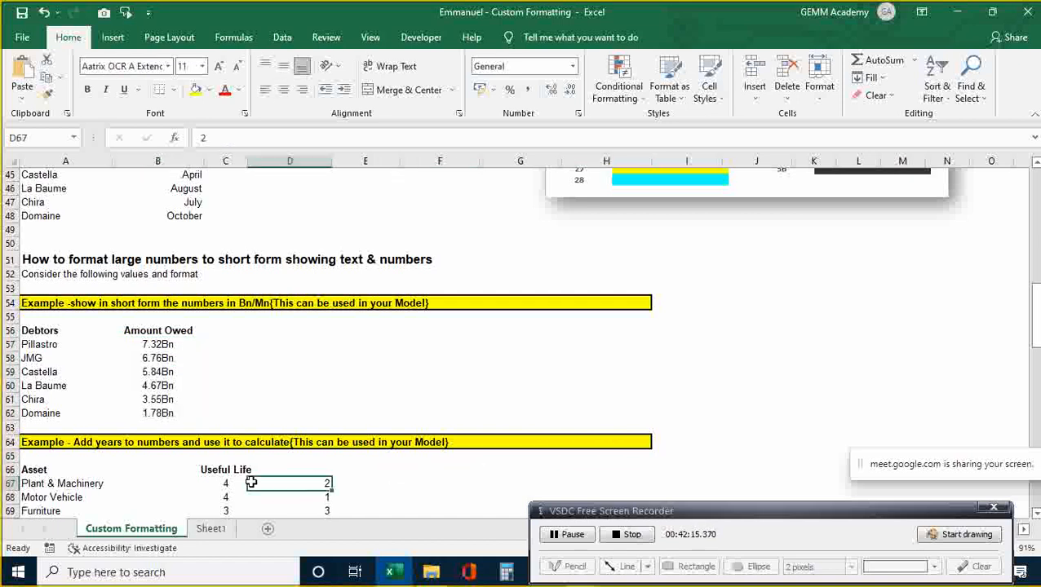
key(Down)
key(Down)
key(Down)
key(Down)
key(Down)
key(Down)
key(Down)
key(Down)
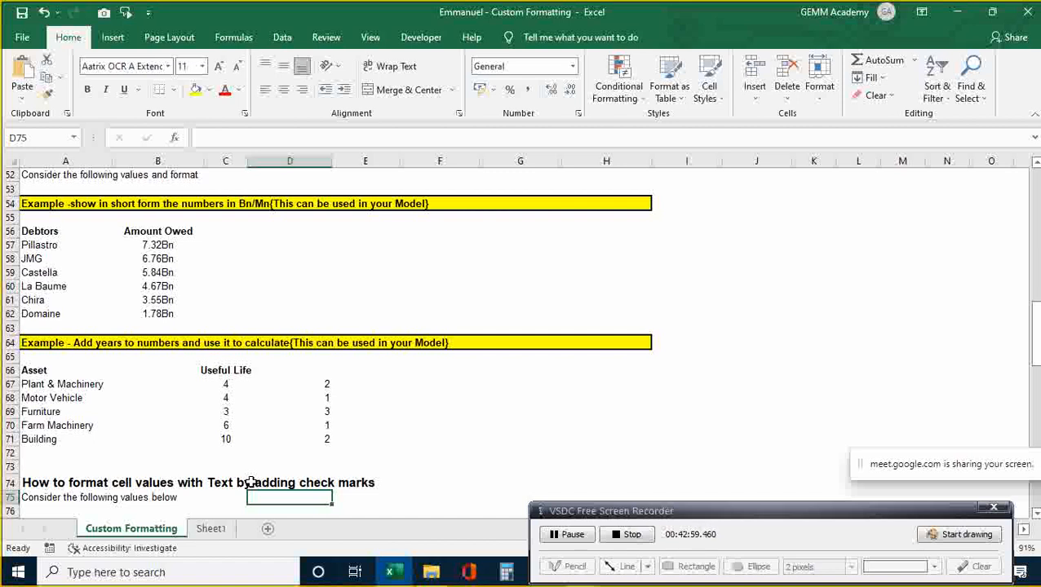
key(Up)
key(Up)
key(Up)
key(Up)
key(Up)
key(Up)
key(Up)
key(Left)
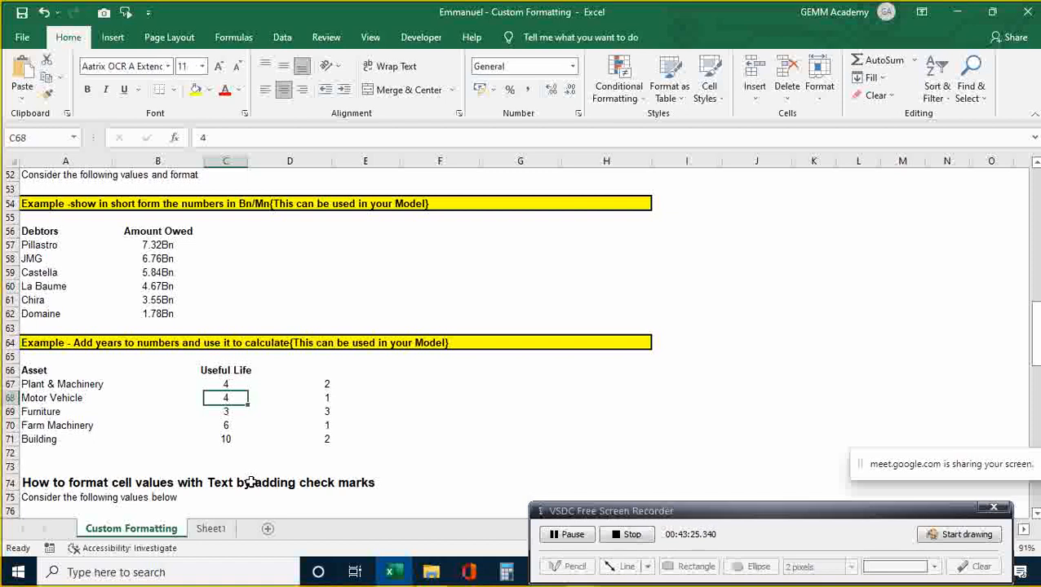
key(Up)
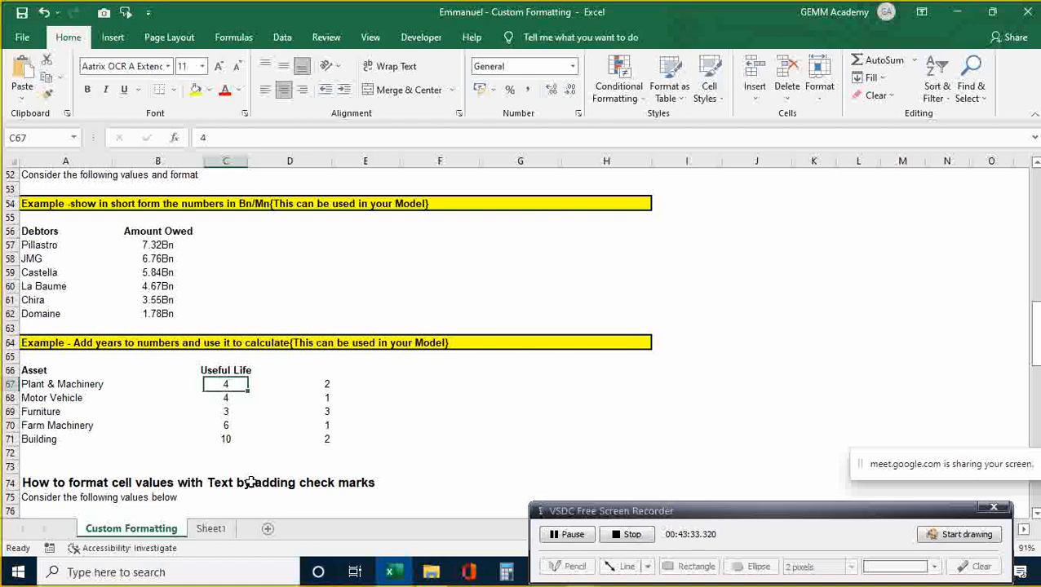
key(shift+Down)
key(shift+Down)
key(shift+Down)
key(shift+Down)
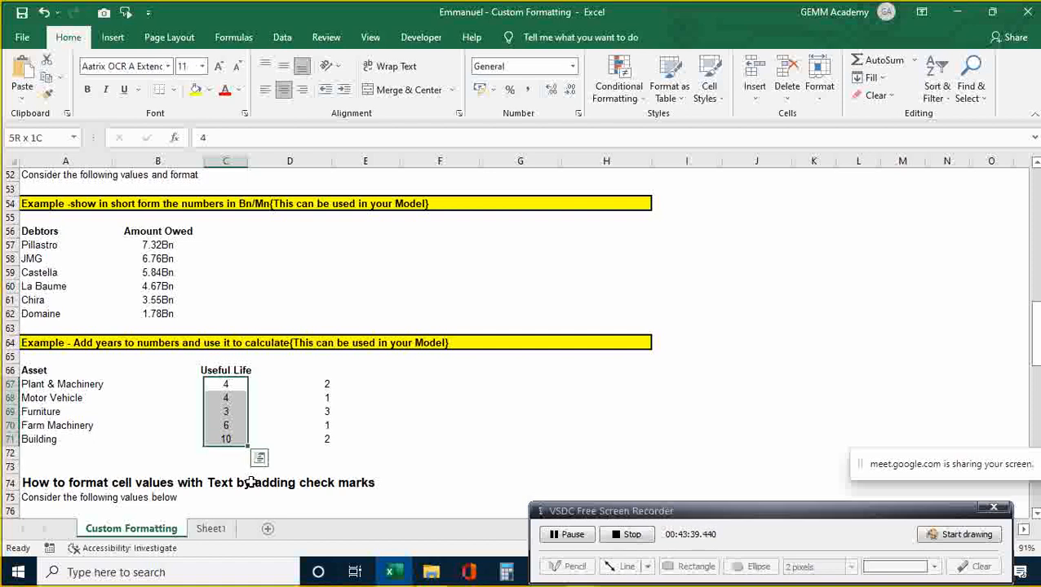
key(ctrl+1)
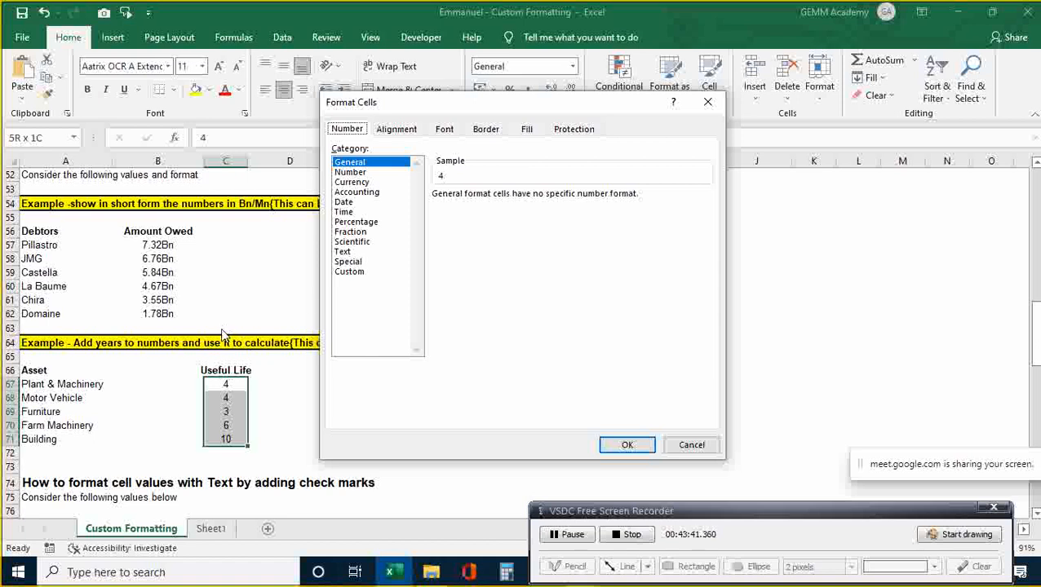
- Give C67:C71 the custom format 0"Yrs" so they read 4Yrs, 4Yrs, 3Yrs, 6Yrs and 10Yrs
click(350, 272)
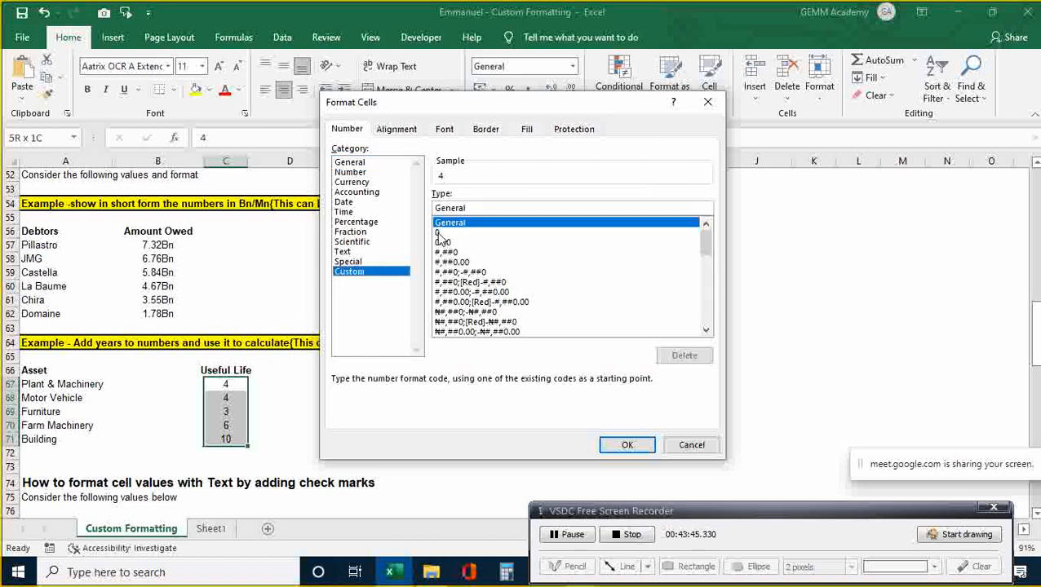
click(438, 235)
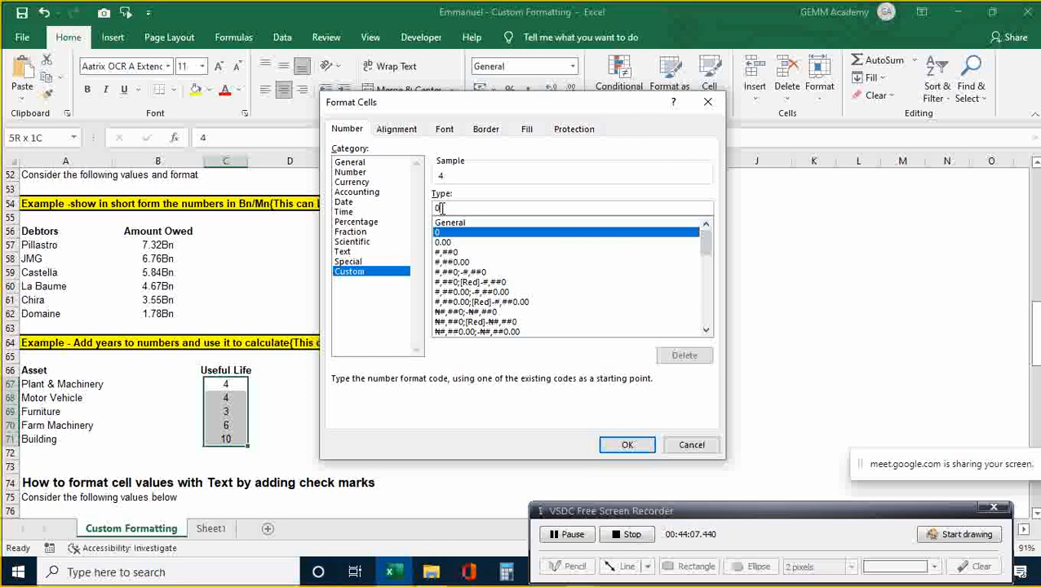
text(")
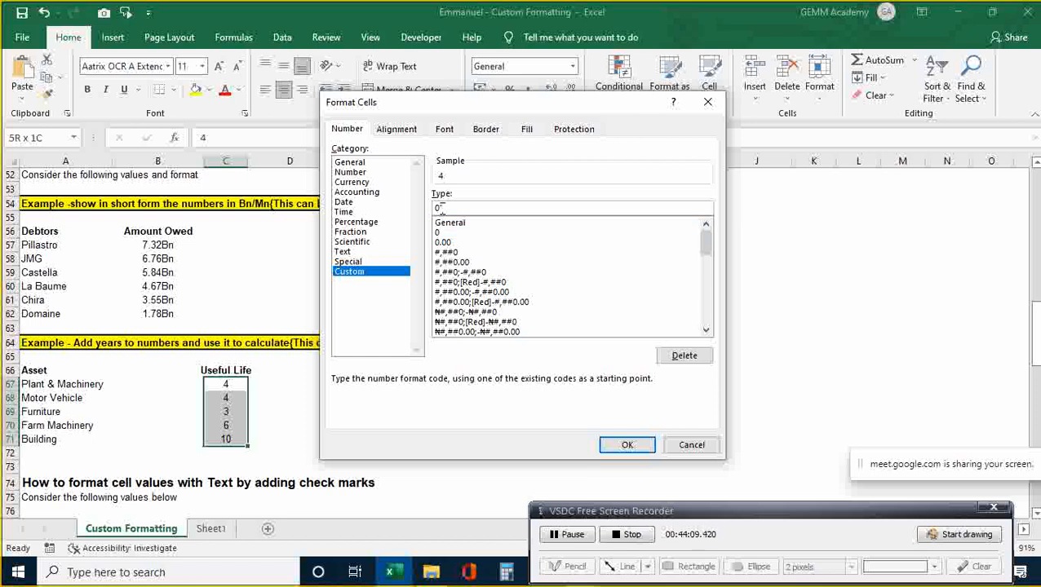
text(years)
text(")
key(Left)
key(Left)
key(Left)
key(Delete)
key(Delete)
click(627, 447)
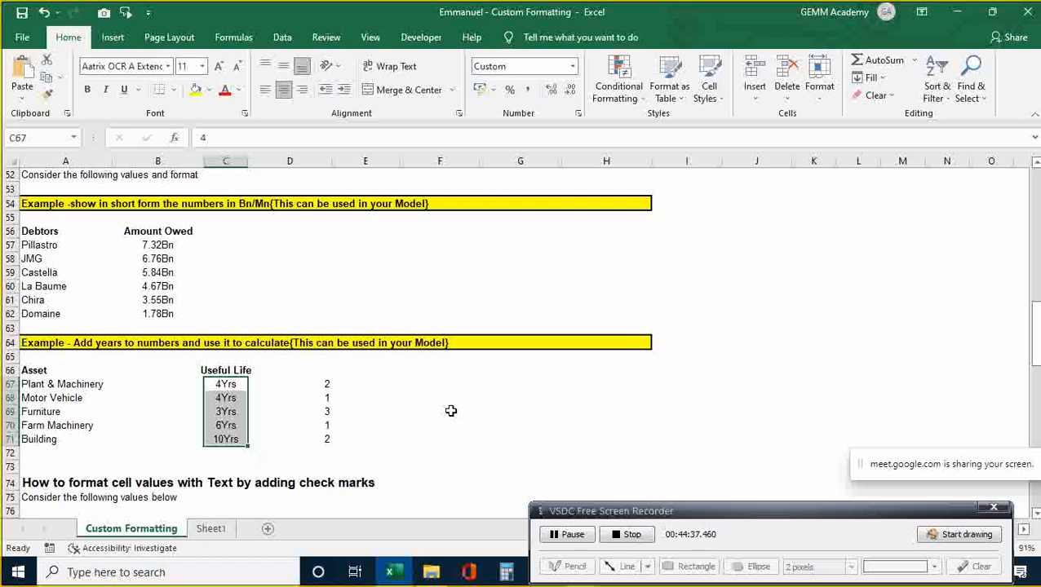
- Enter the formula =C67*D67 in E67
key(Up)
key(Right)
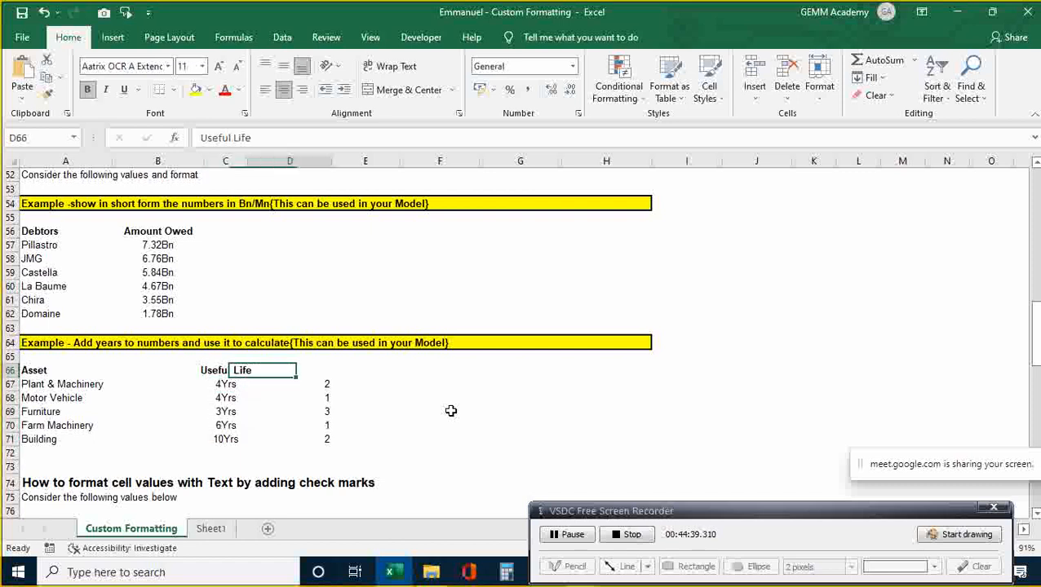
key(Down)
key(Right)
text(=)
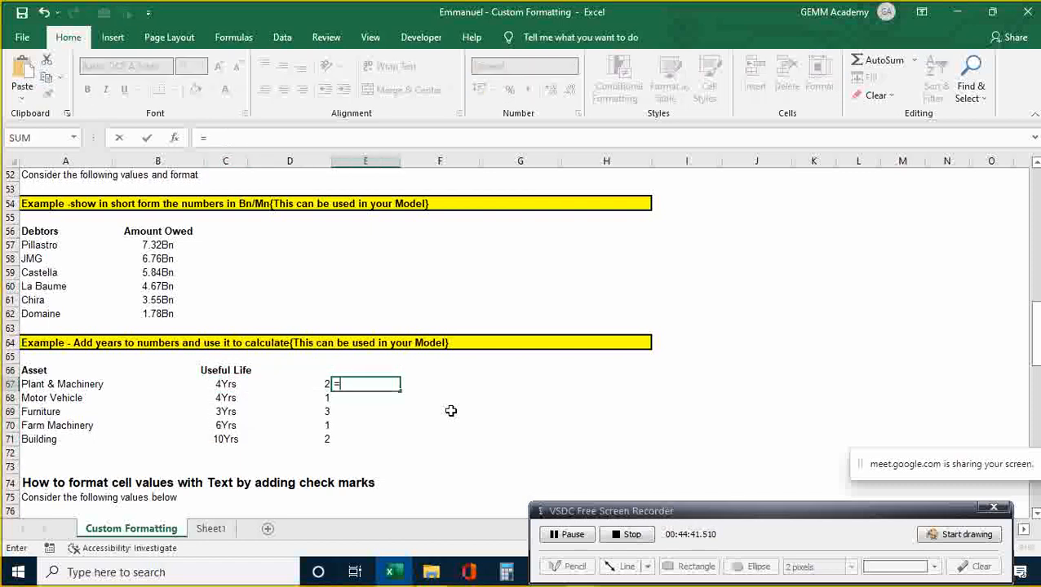
key(Left)
key(Left)
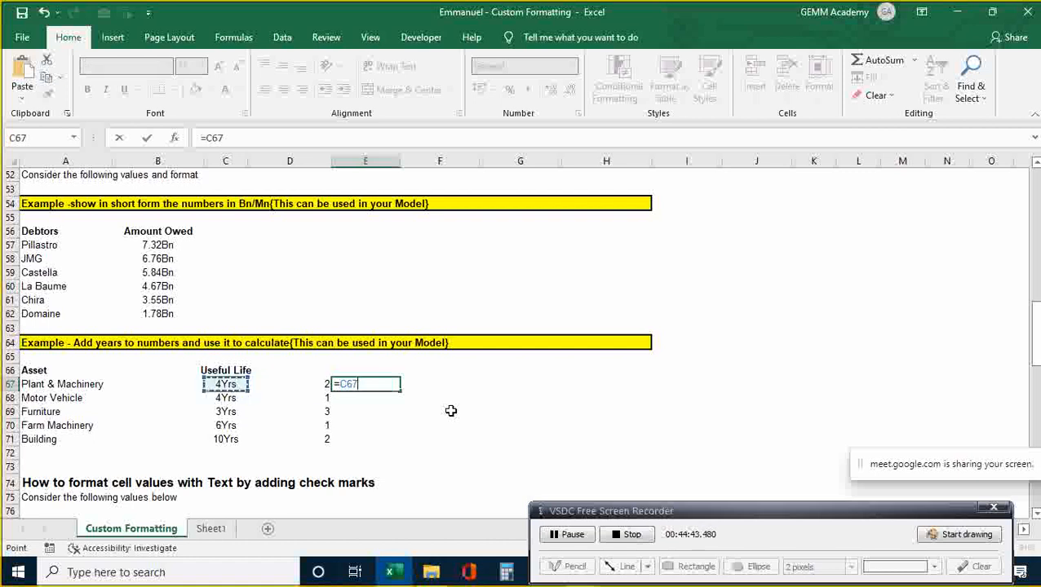
text(*)
key(Left)
key(Return)
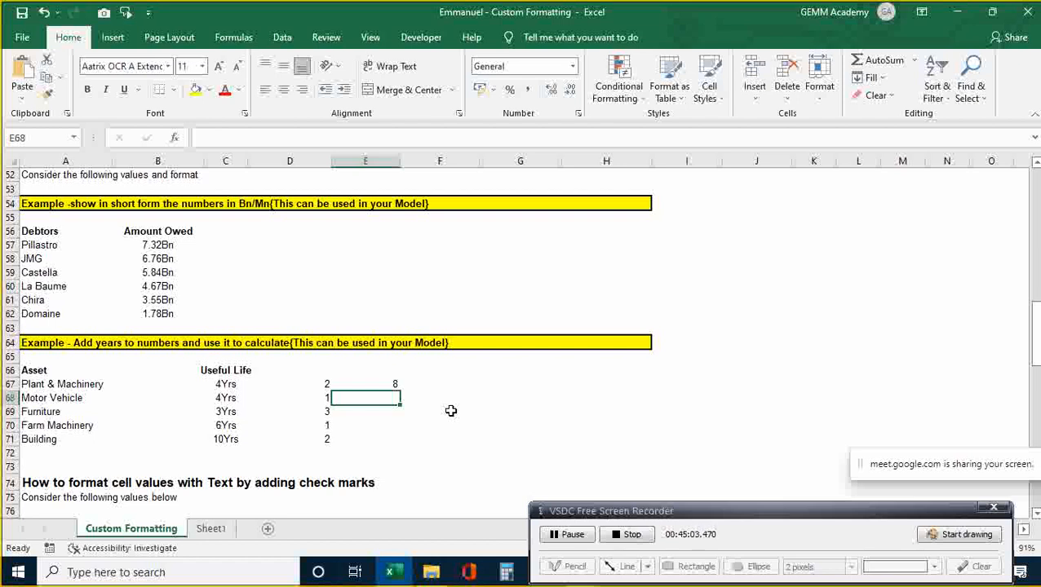
- Check E67's result of 8, then return to C67's years-formatted value
key(Up)
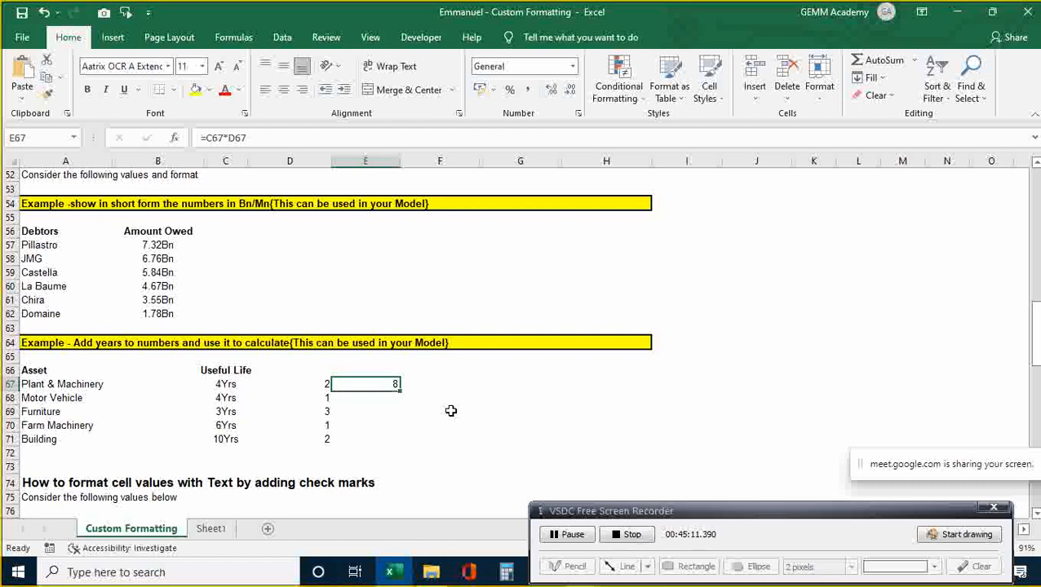
key(Down)
key(Up)
key(Up)
key(Up)
key(Up)
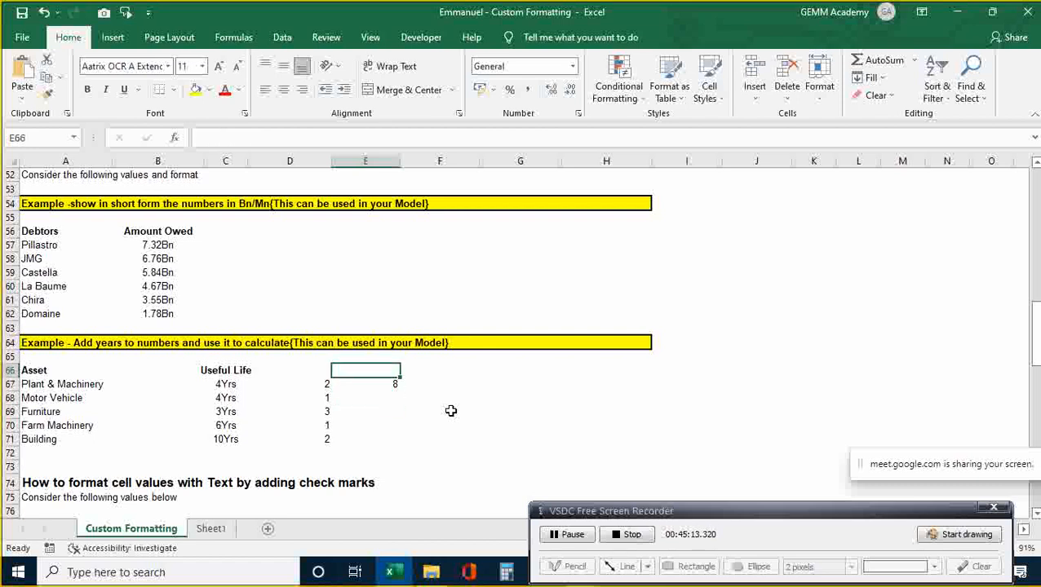
key(Up)
key(Up)
key(Down)
key(Down)
key(Down)
key(Down)
key(Down)
key(Left)
key(Left)
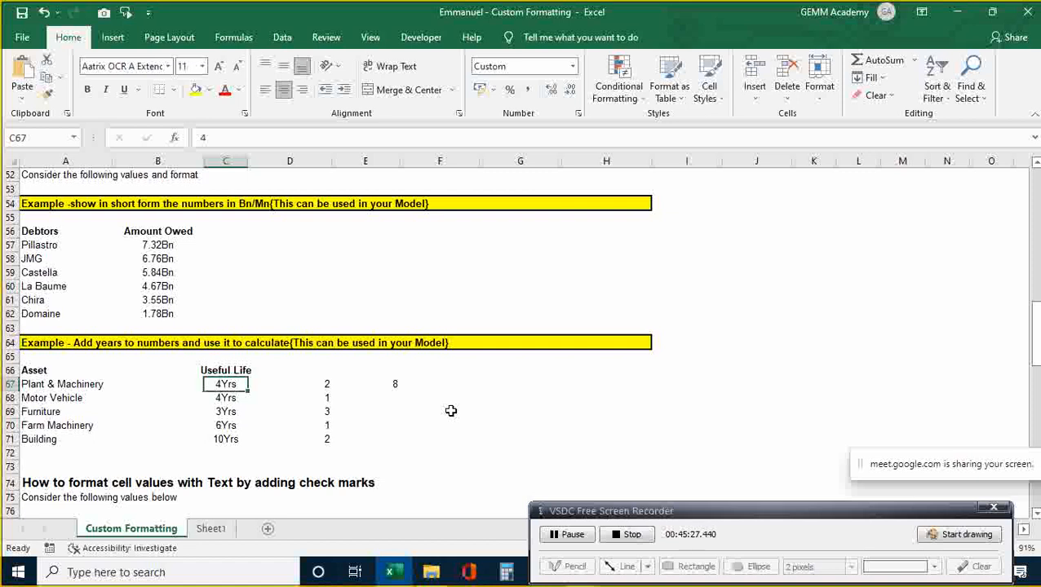
- Copy C67's Yrs format onto E67 with Format Painter (Alt, H, F, P), showing 8Yrs
key(alt)
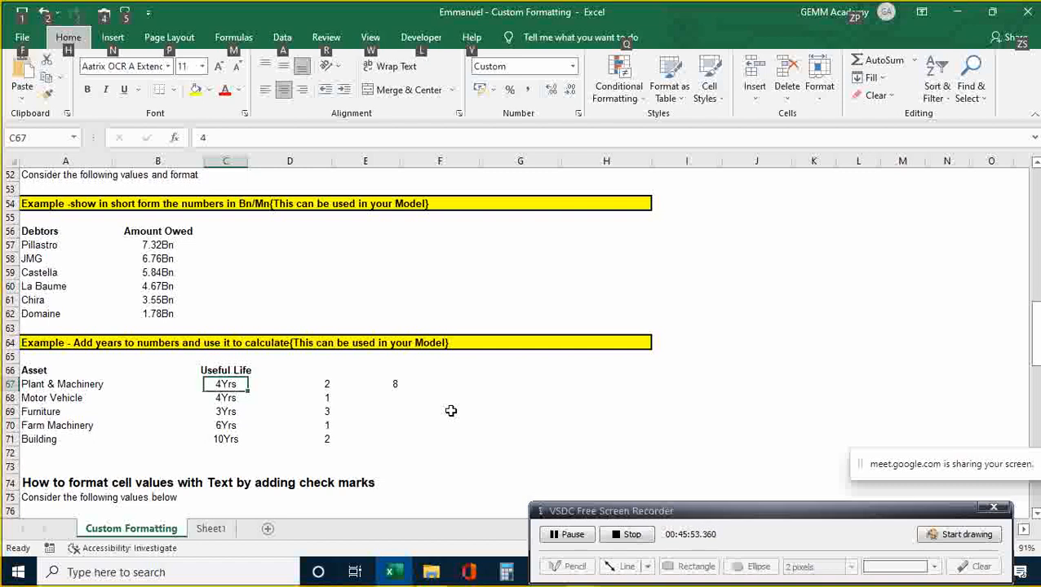
key(Escape)
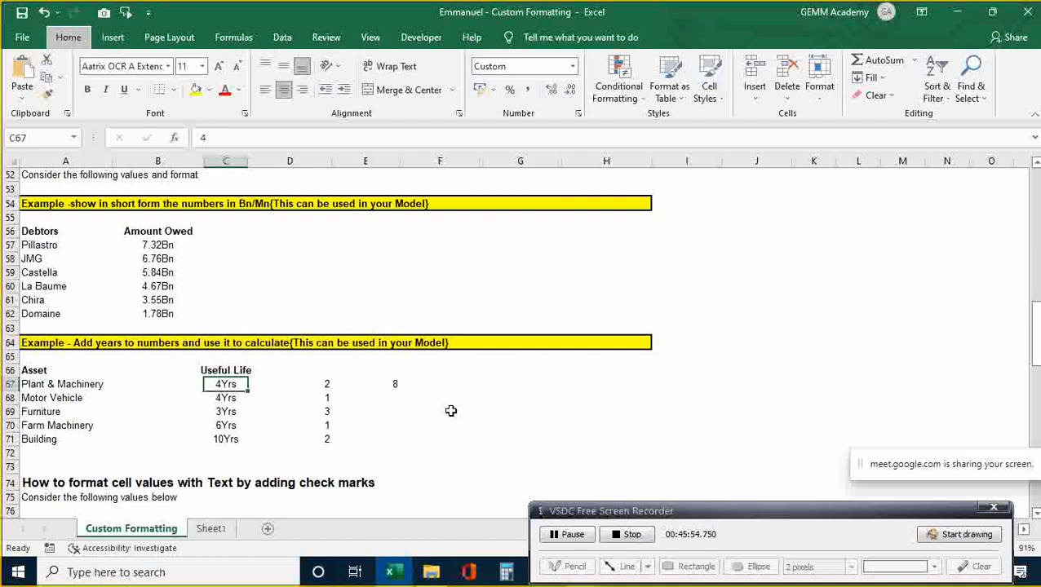
key(alt+h)
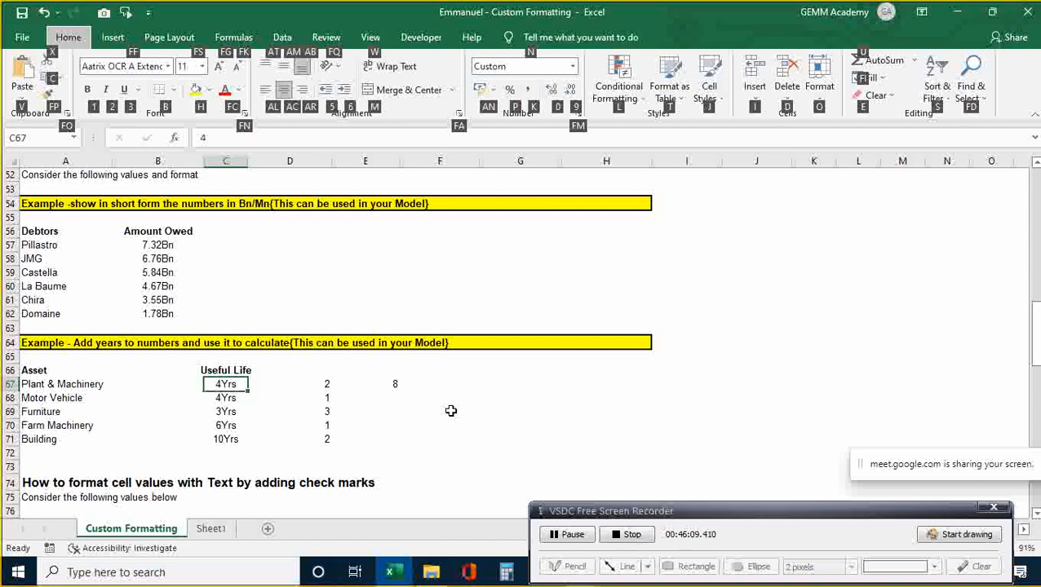
key(f)
key(p)
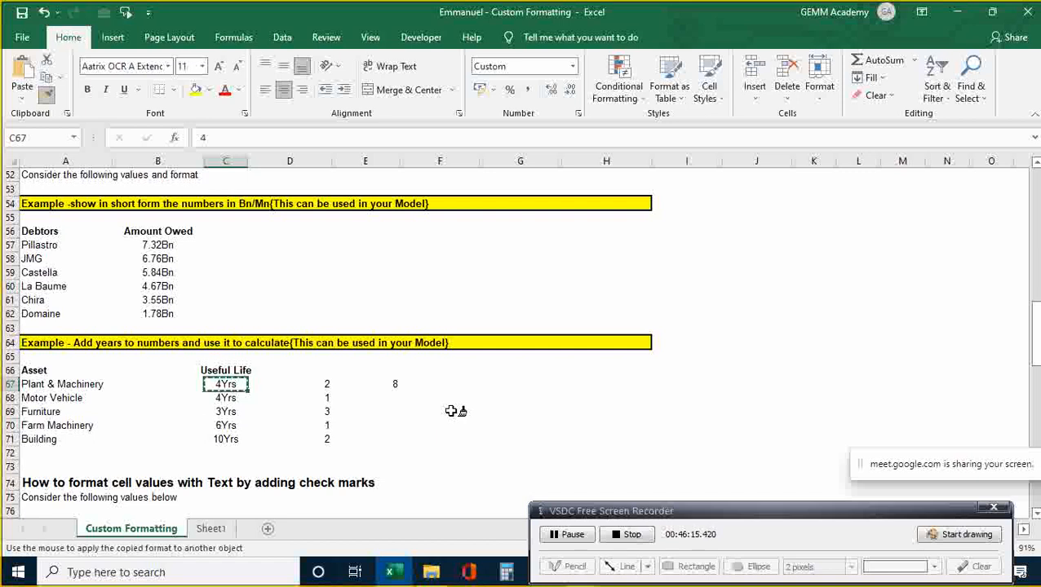
click(395, 383)
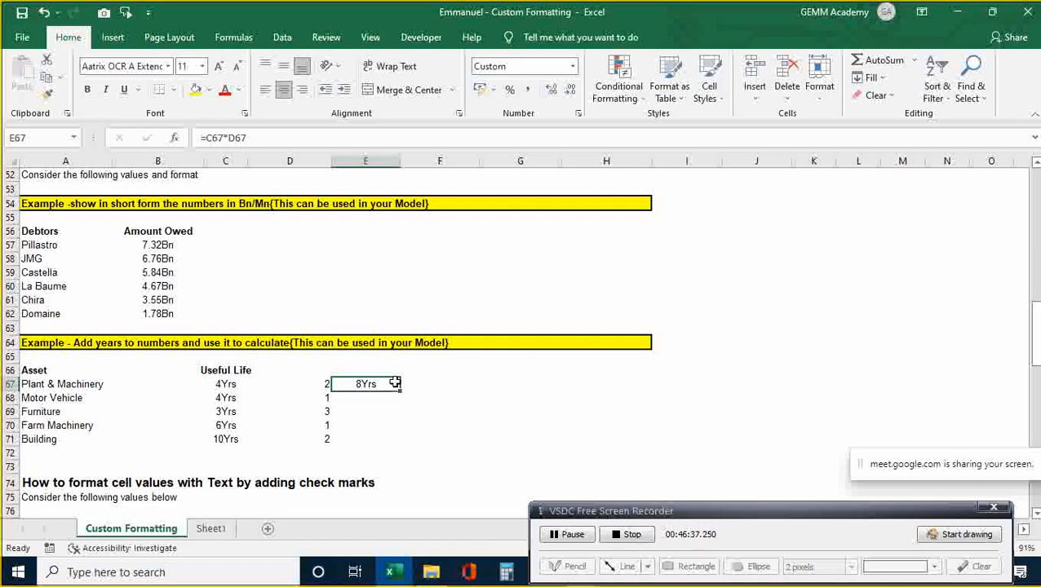
- Undo the Yrs format on E67 so it shows plain 8, then go back to C67
click(371, 410)
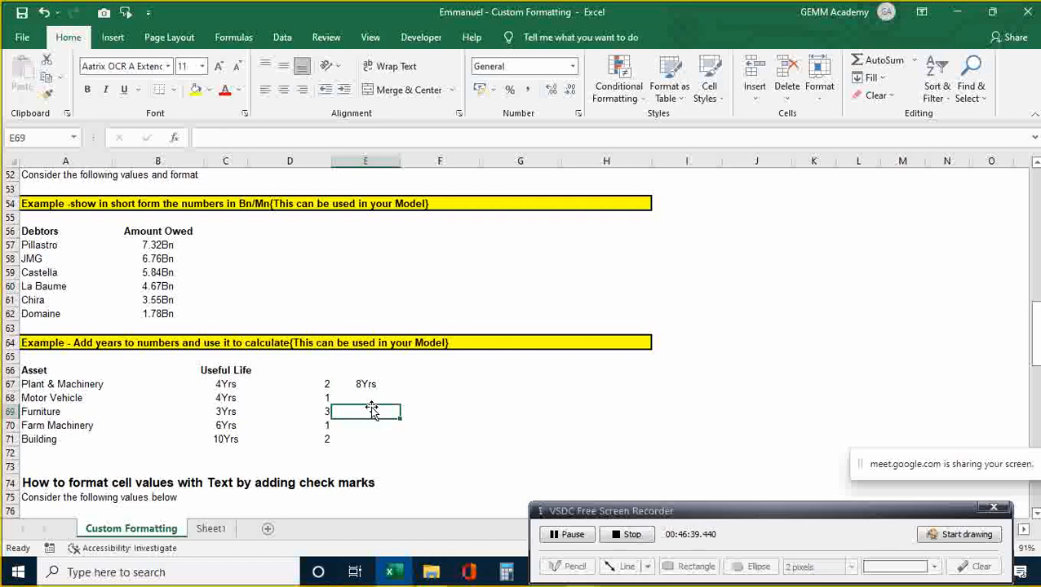
key(Down)
key(Up)
key(Up)
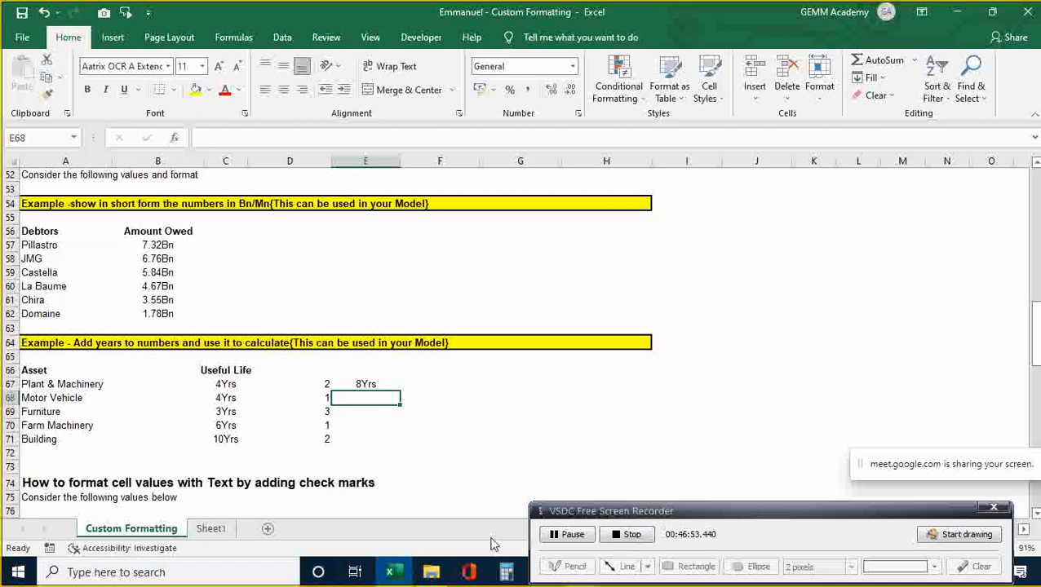
click(569, 397)
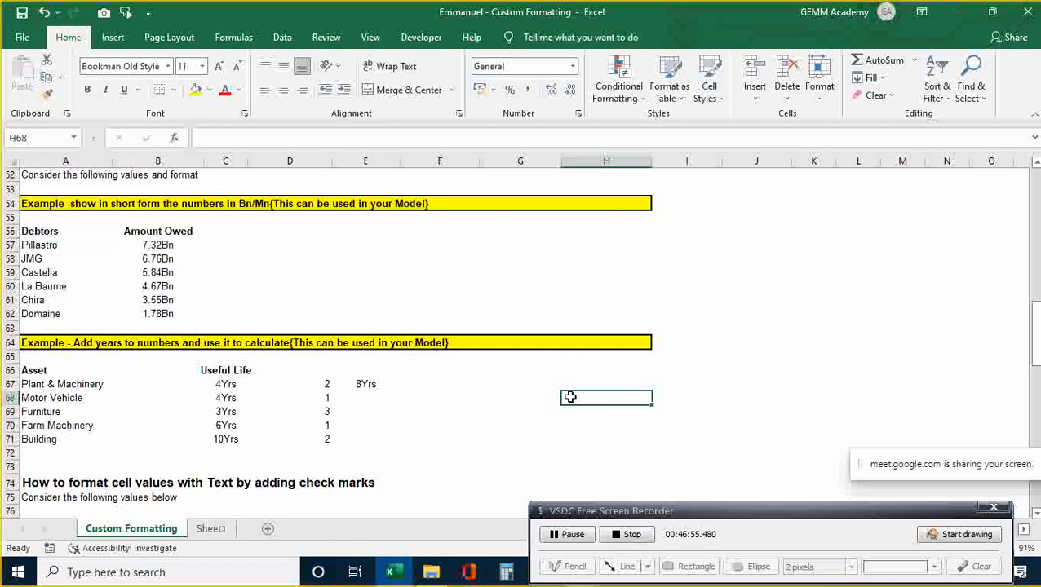
key(ctrl+z)
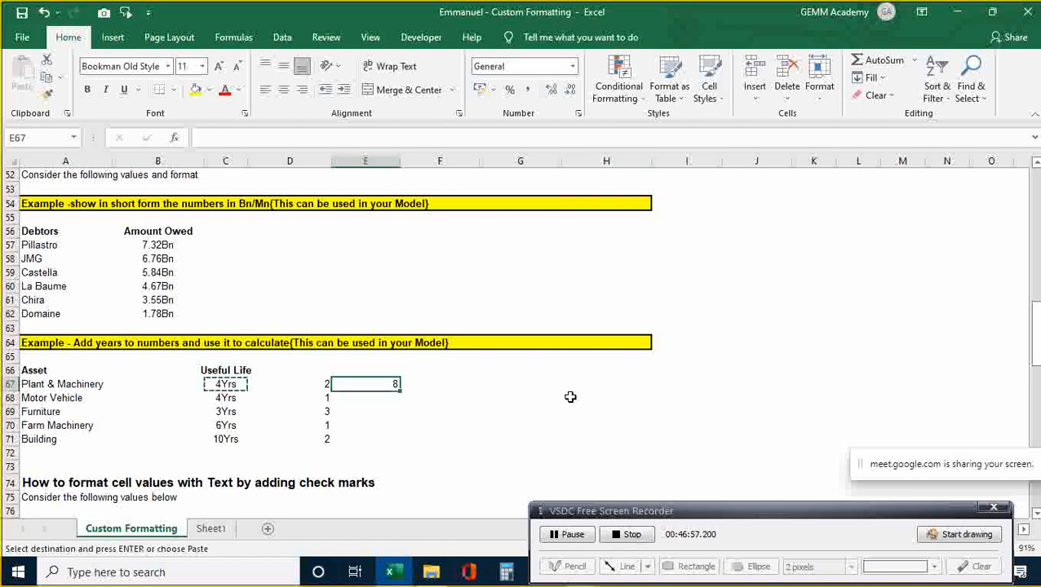
key(Escape)
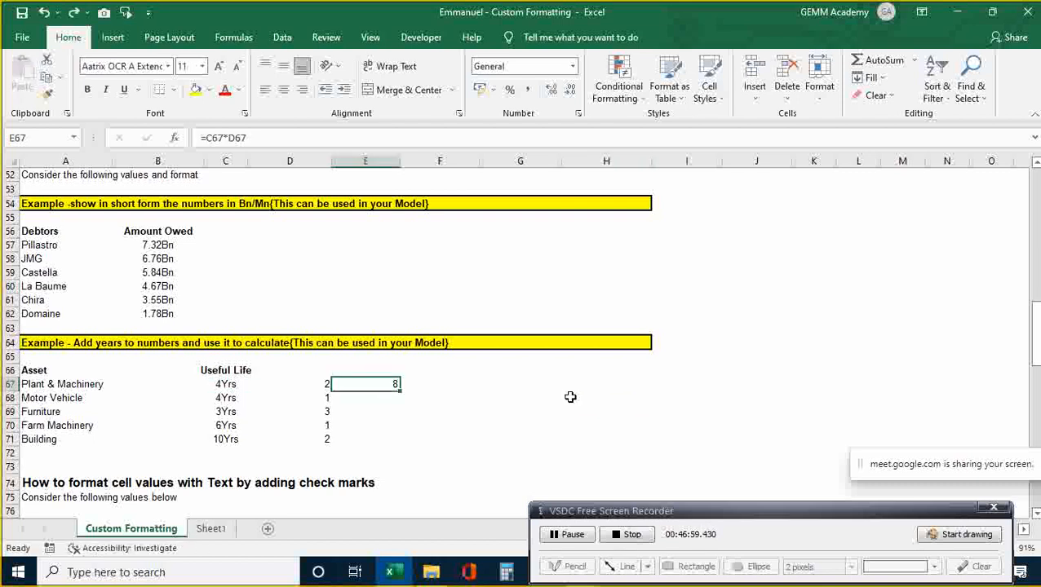
click(226, 385)
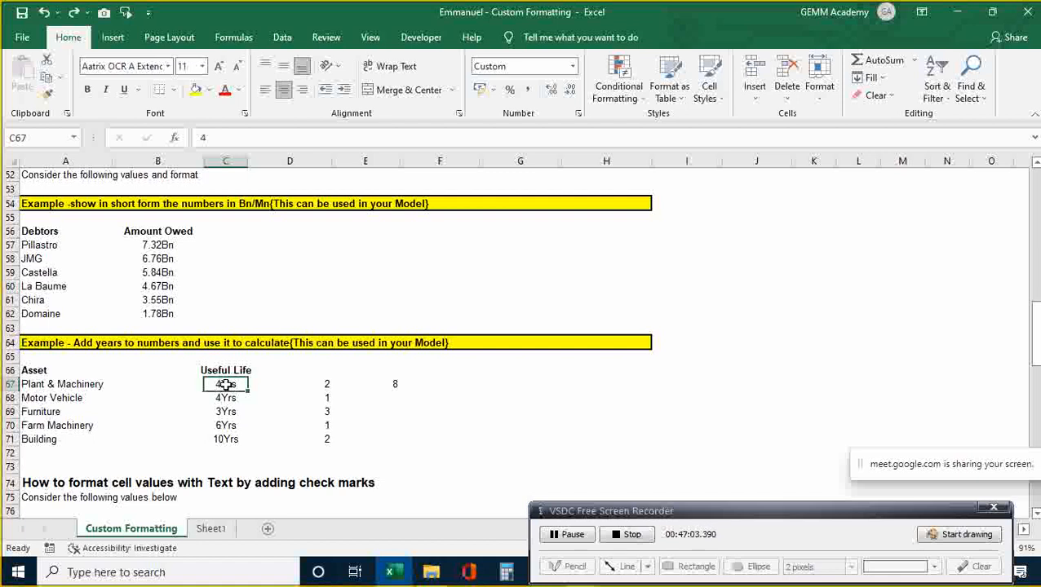
- Paint C67's Yrs format onto E67 using the Home tab Format Painter, showing 8Yrs
click(50, 96)
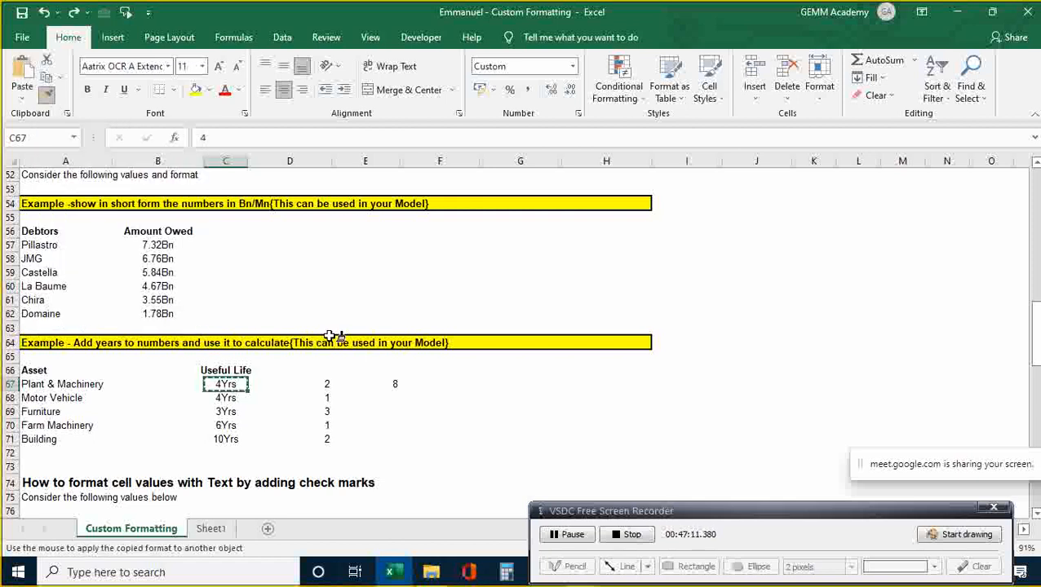
click(399, 384)
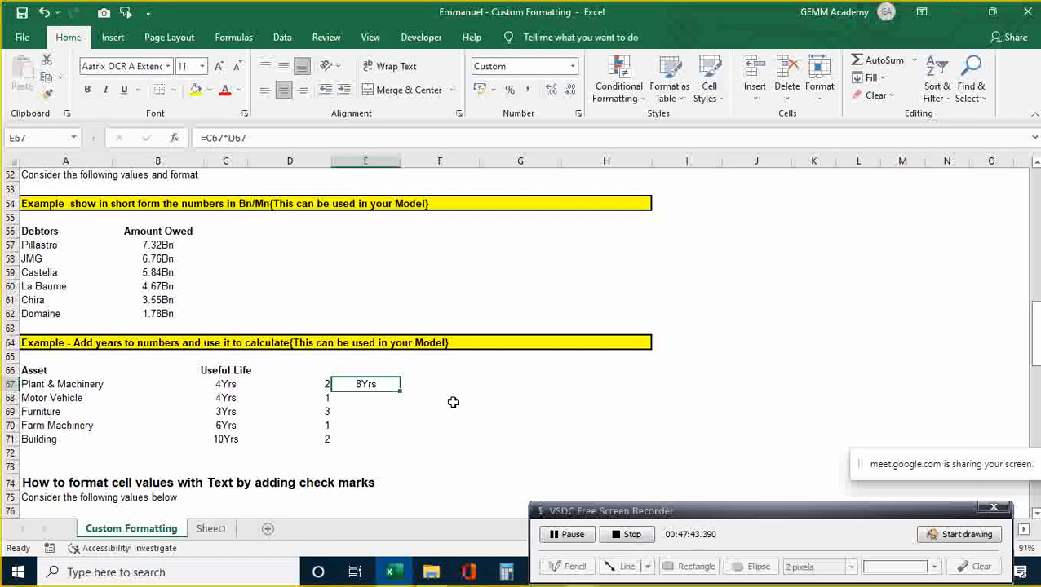
click(404, 473)
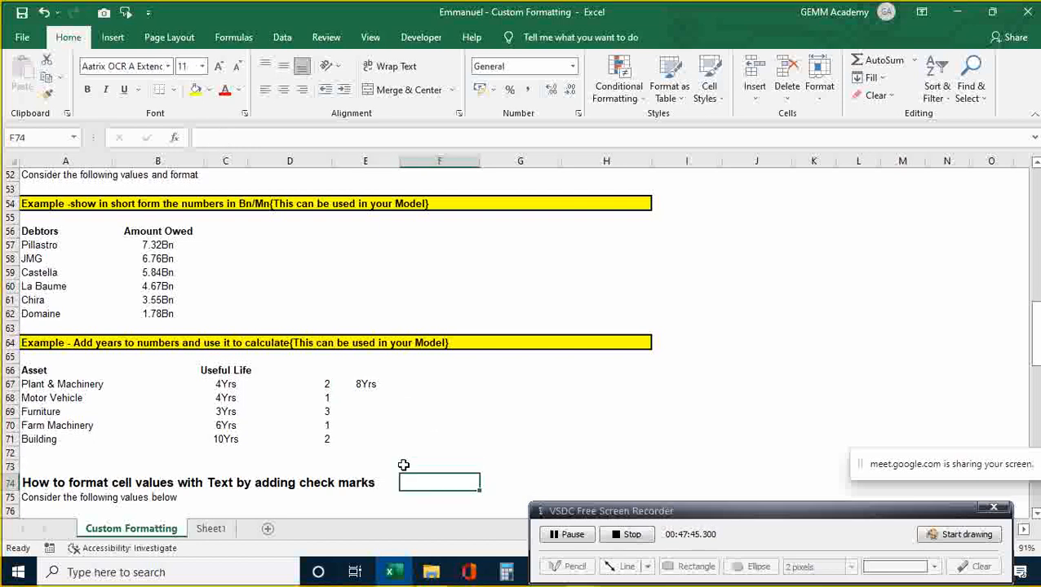
key(Down)
key(Down)
key(Down)
key(Down)
key(Down)
key(Down)
key(Down)
key(Down)
key(Down)
key(Down)
key(Down)
key(Down)
key(Down)
key(Down)
key(Down)
key(Down)
key(Down)
key(Down)
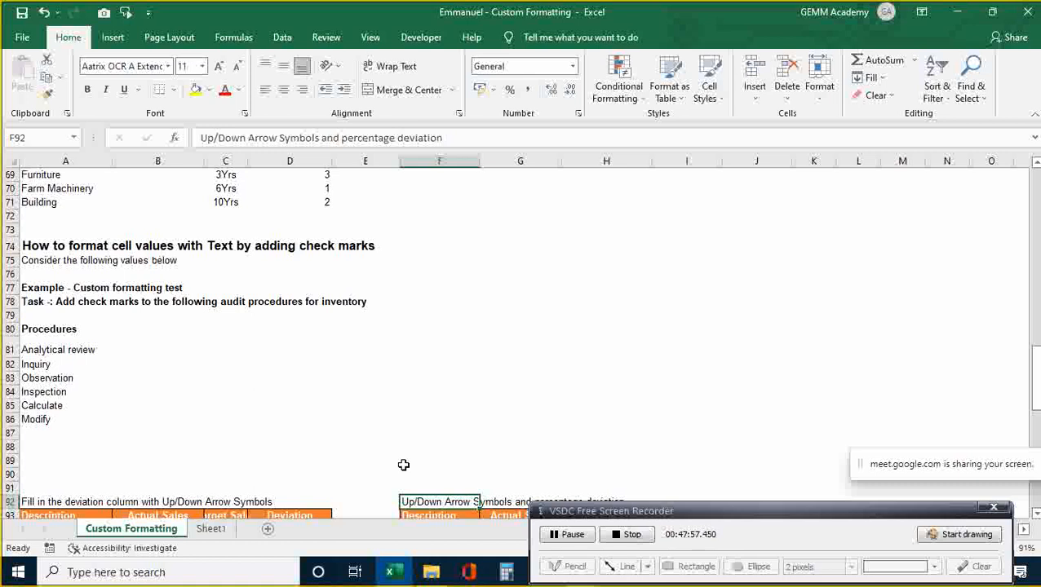
key(Up)
key(Up)
key(Up)
key(Up)
key(Up)
key(Up)
key(Up)
key(Up)
key(Up)
key(Up)
key(Up)
key(Up)
key(Up)
key(Up)
key(Up)
key(Up)
key(Up)
key(Up)
key(Up)
key(Up)
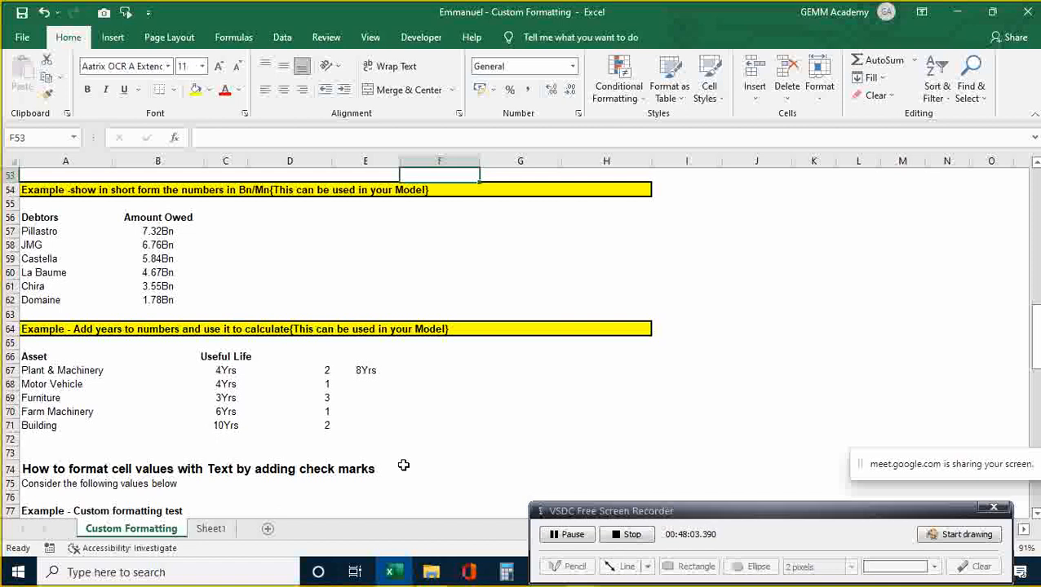
key(Down)
key(Down)
key(Down)
key(Down)
key(Down)
key(Down)
key(Down)
key(Down)
key(Down)
key(Down)
key(Down)
key(Down)
key(Down)
key(Down)
key(Down)
key(Down)
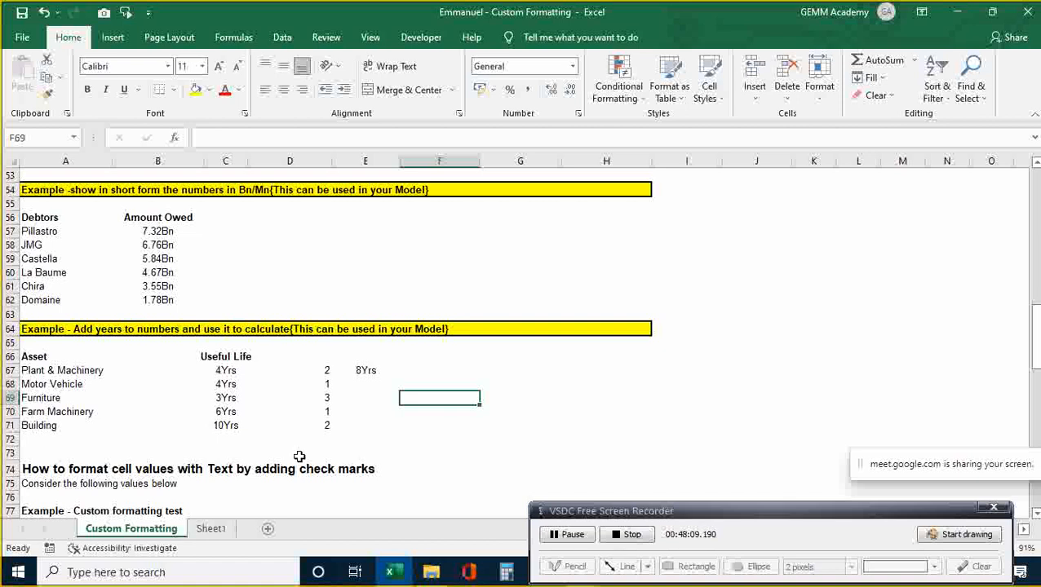
click(226, 370)
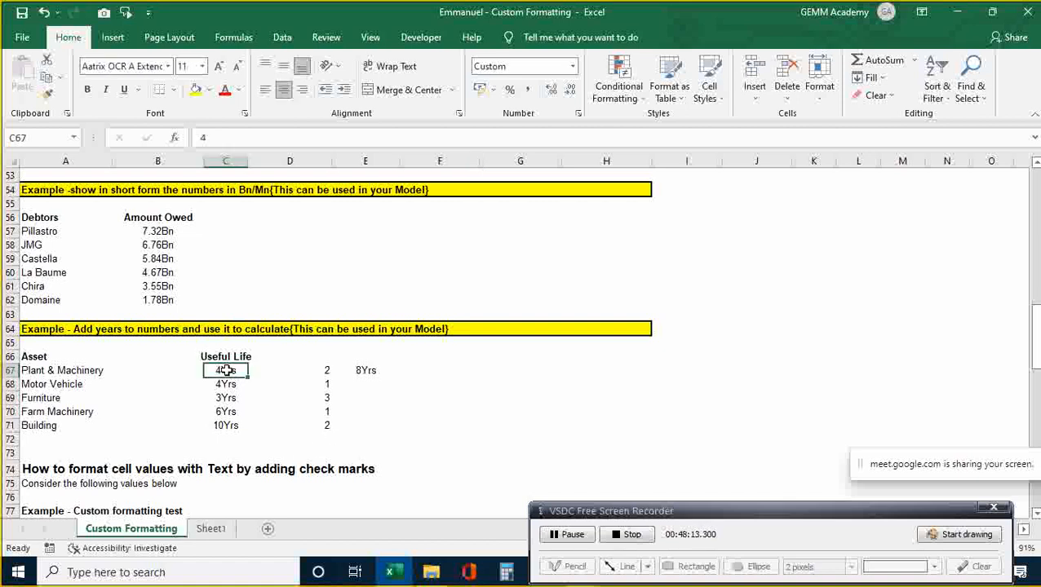
- Format-paint C67's Yrs format onto E67 once more
click(48, 96)
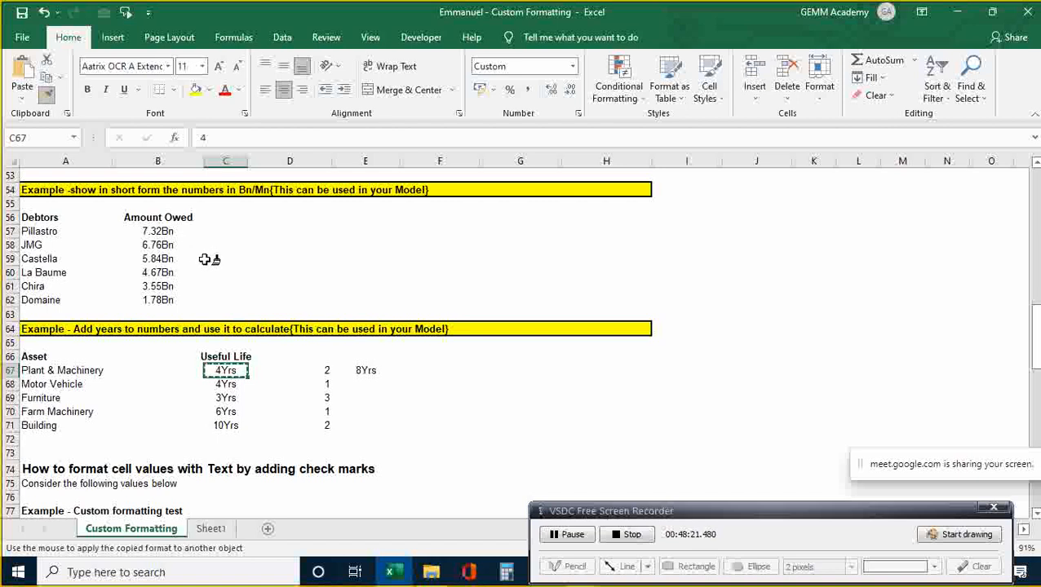
click(365, 369)
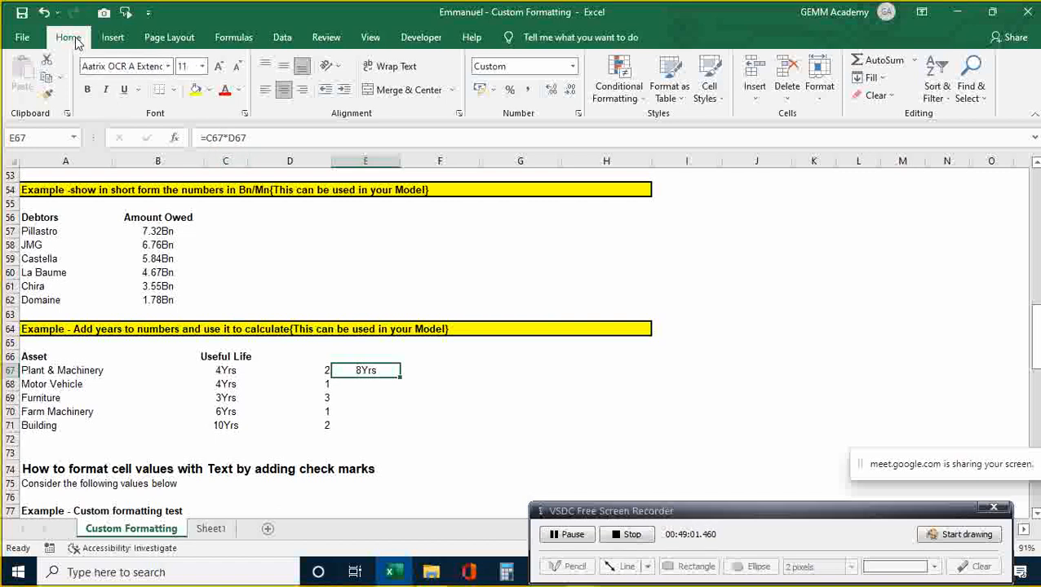
- From cell F67, display the ribbon KeyTips and then the Home tab's shortcut letters
click(465, 368)
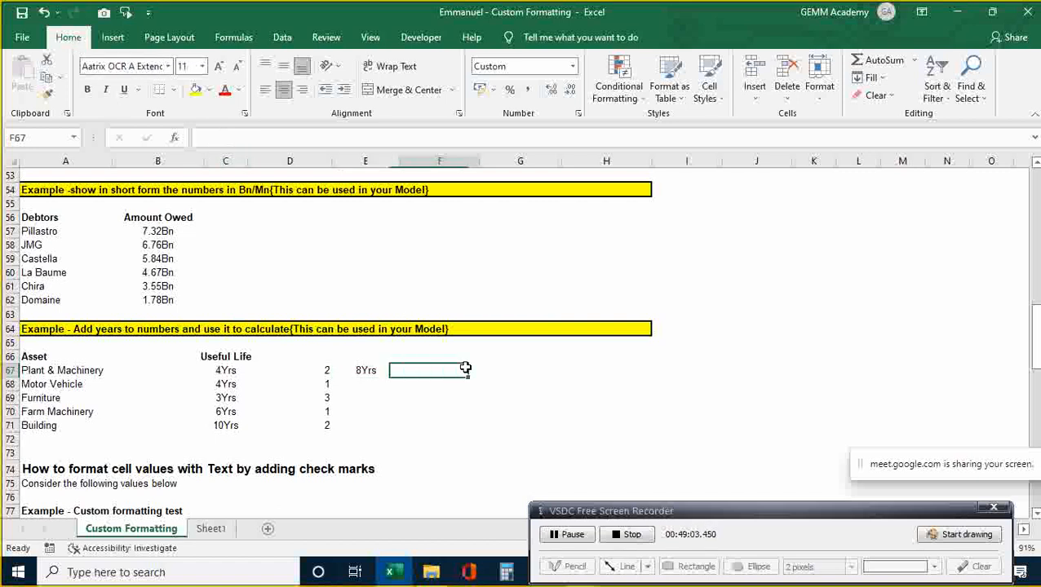
key(alt)
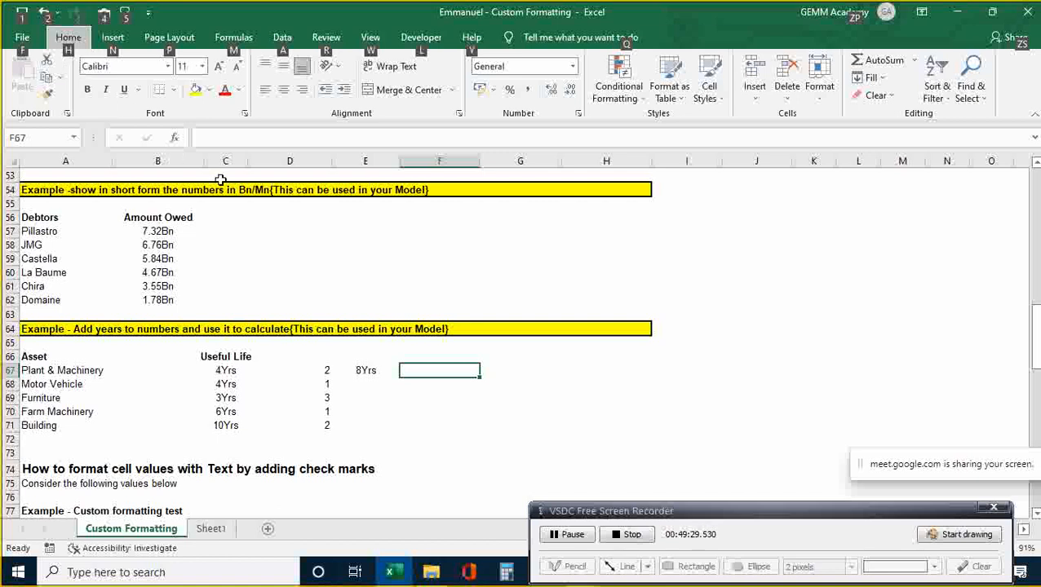
key(h)
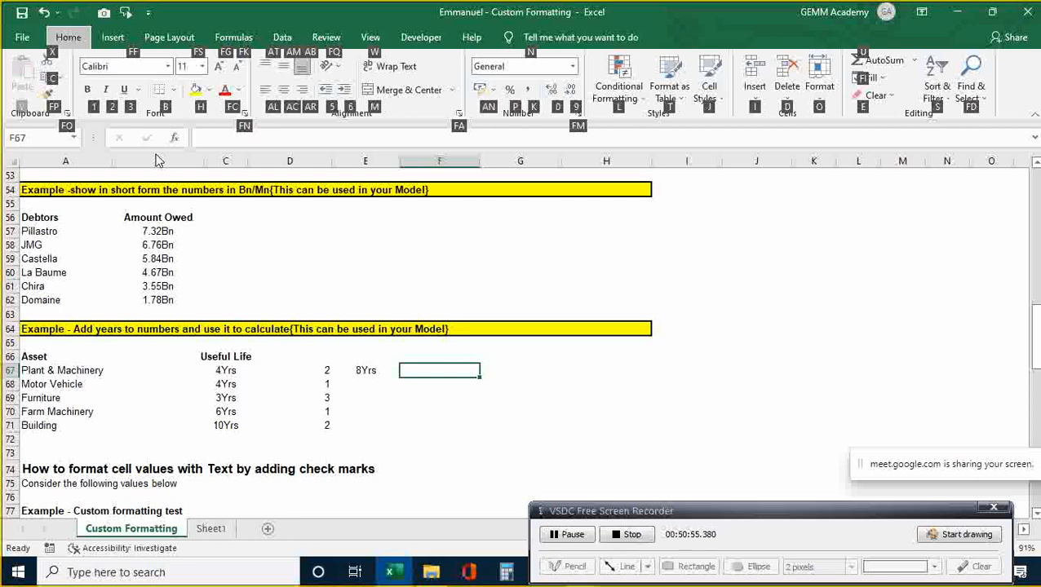
click(401, 400)
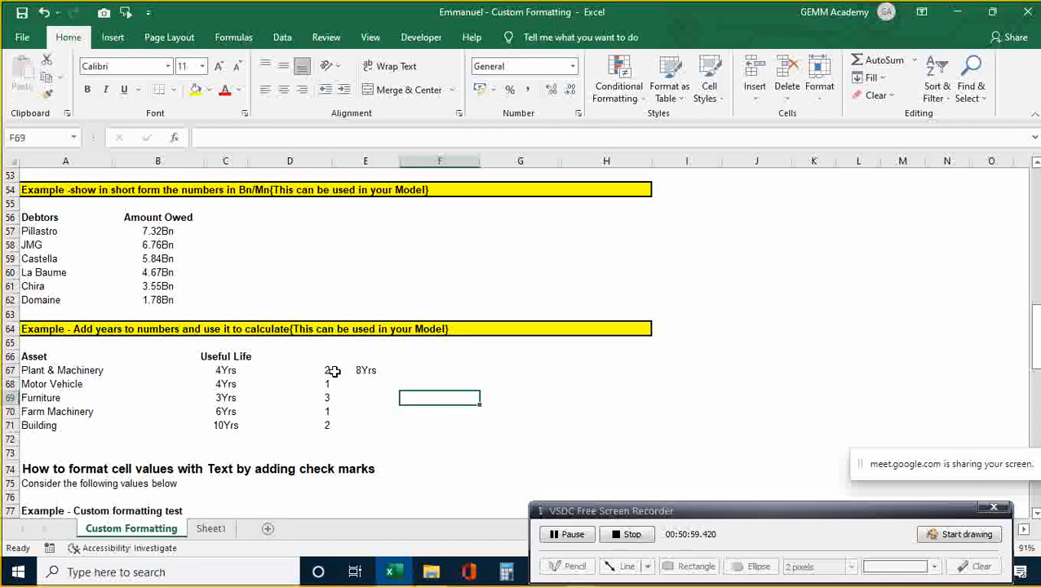
click(328, 371)
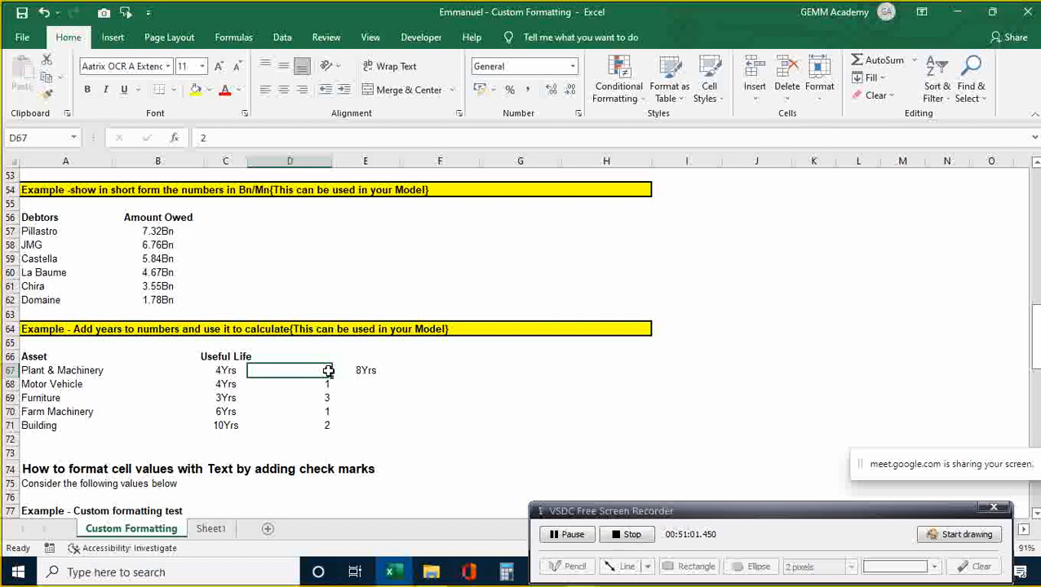
key(ctrl+c)
key(Right)
key(Right)
key(Right)
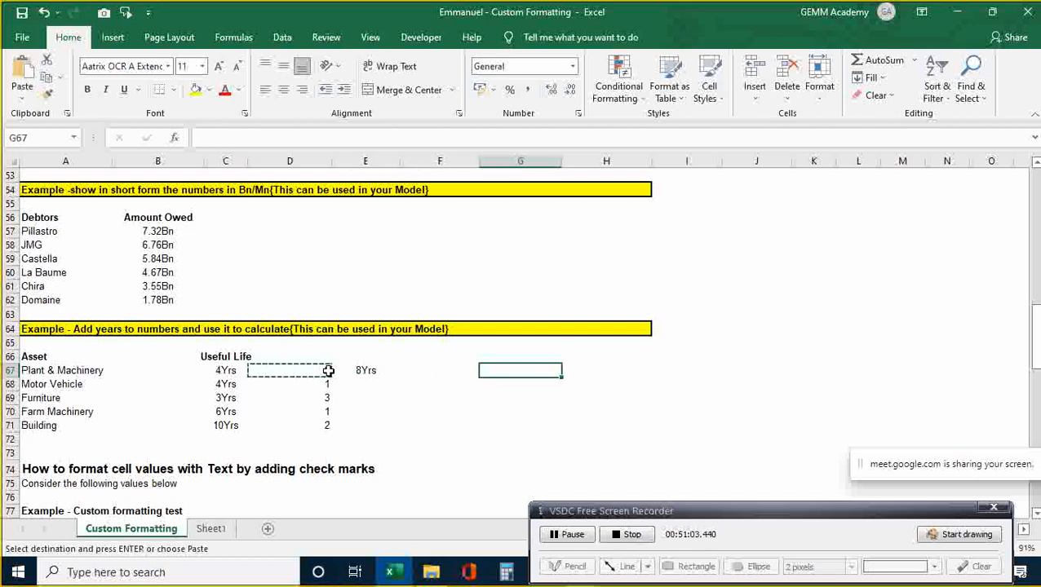
key(ctrl+alt+v)
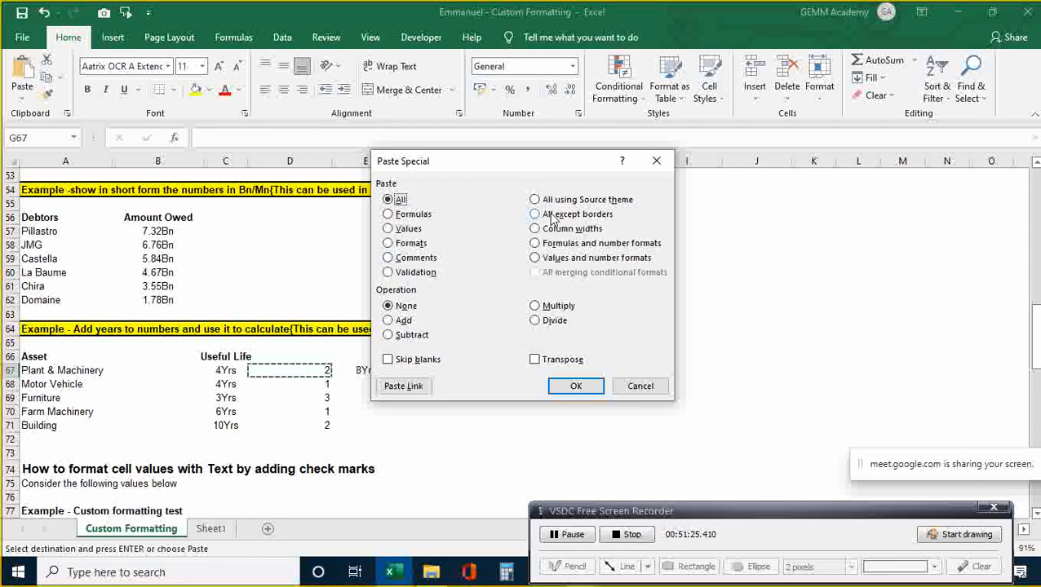
click(640, 387)
key(Escape)
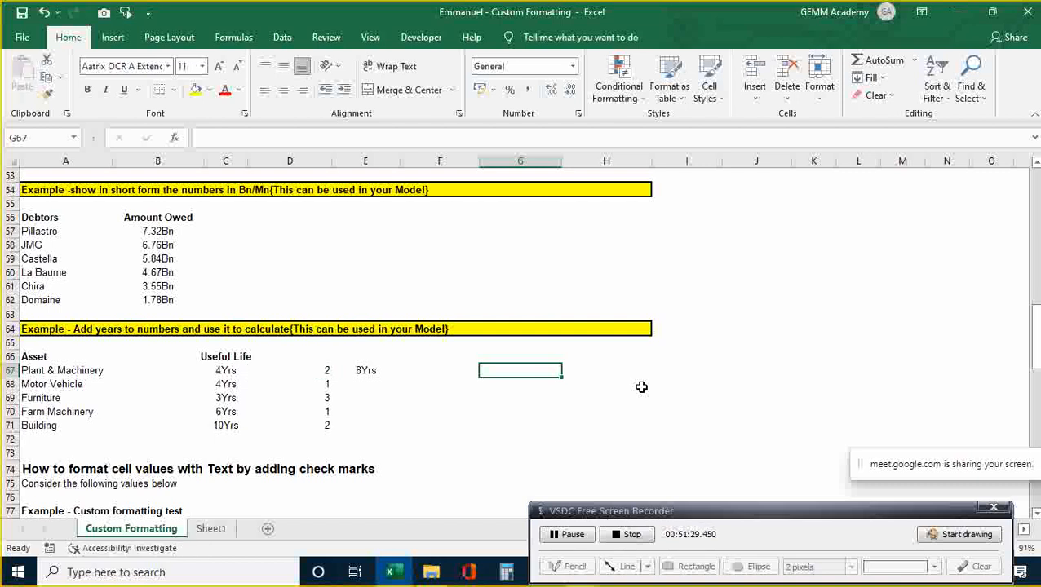
- Scroll down to the check-marks exercise beside the audit procedures list in A81:A86
click(478, 454)
key(Down)
key(Down)
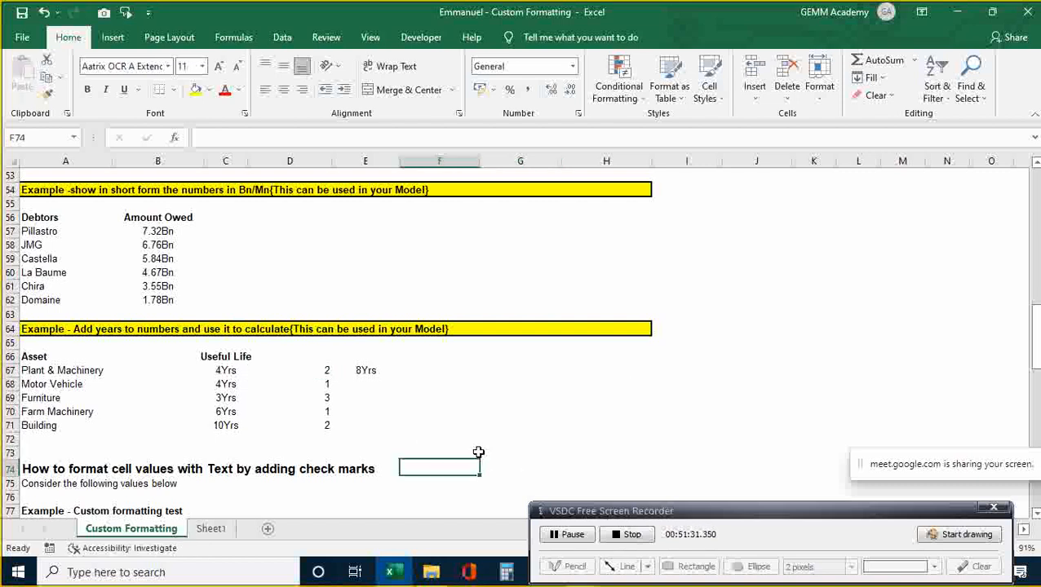
key(Down)
key(Down)
key(Down)
key(Down)
key(Down)
key(Down)
key(Down)
key(Down)
key(Down)
key(Down)
key(Down)
key(Down)
key(Down)
key(Down)
key(Down)
key(Down)
key(Down)
key(Down)
key(Down)
key(Up)
key(Up)
key(Up)
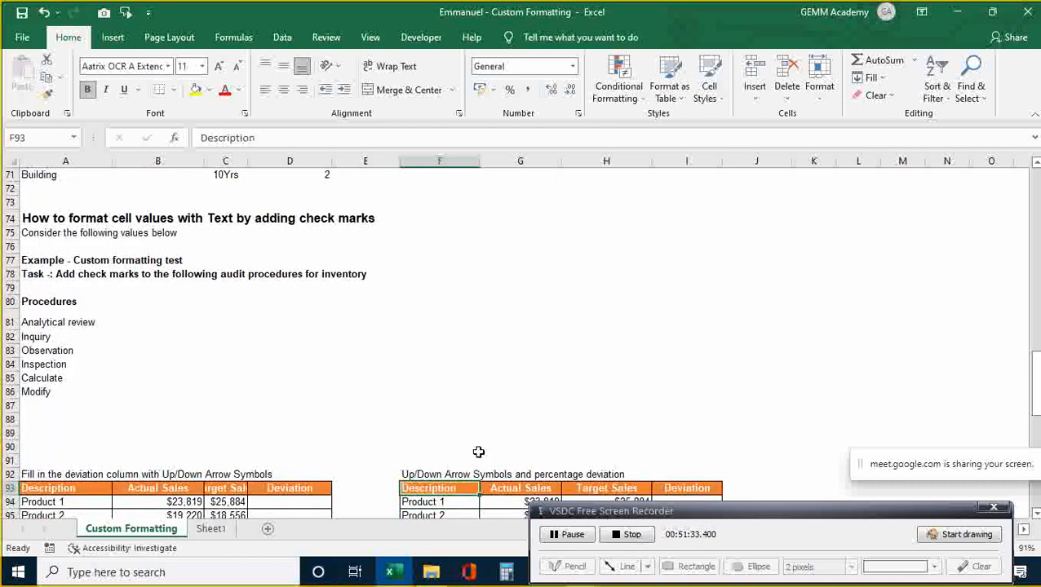
key(Up)
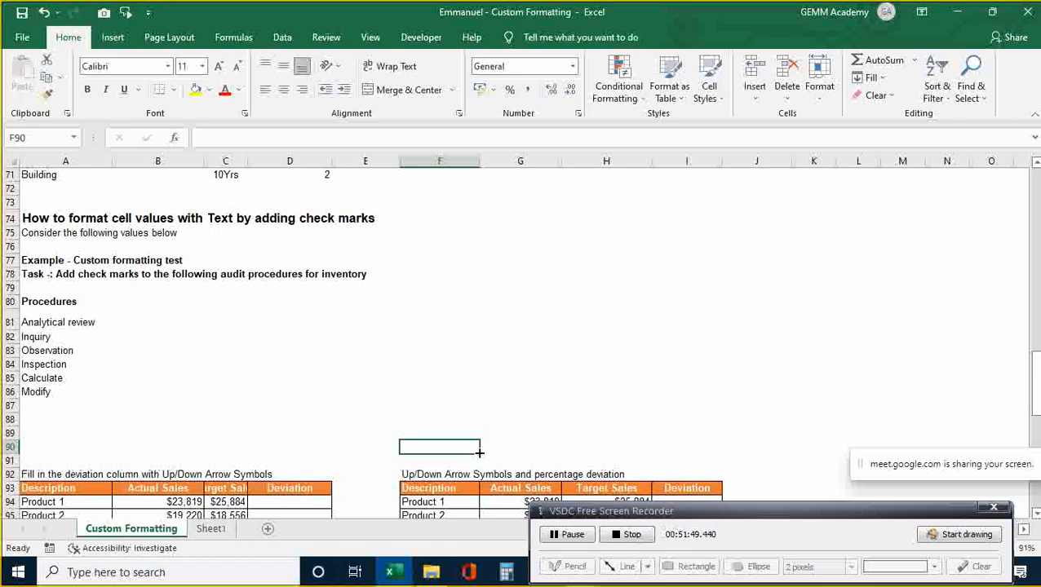
key(Up)
key(Up)
key(Up)
key(Up)
key(Up)
key(Up)
key(Up)
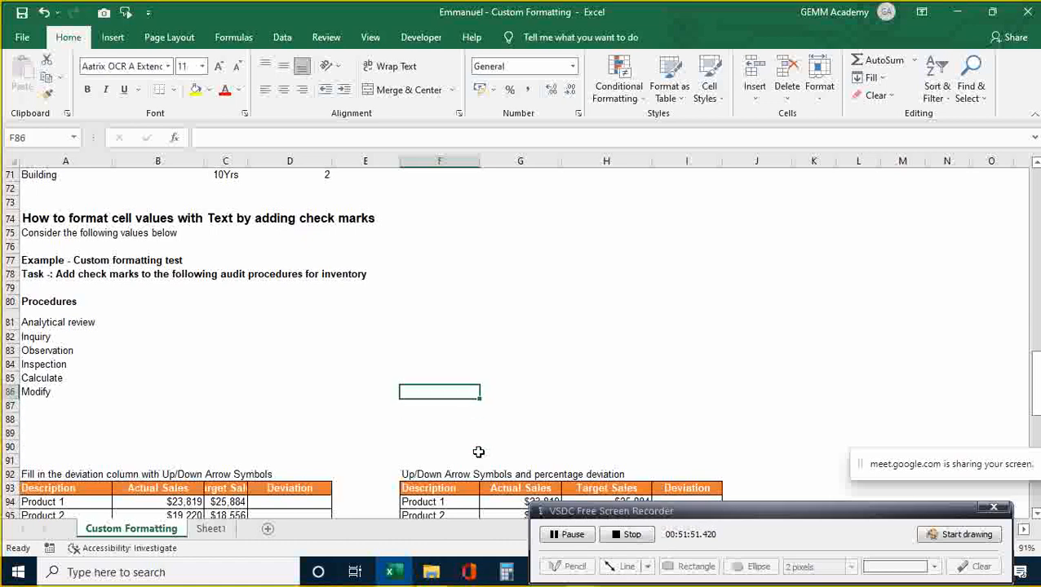
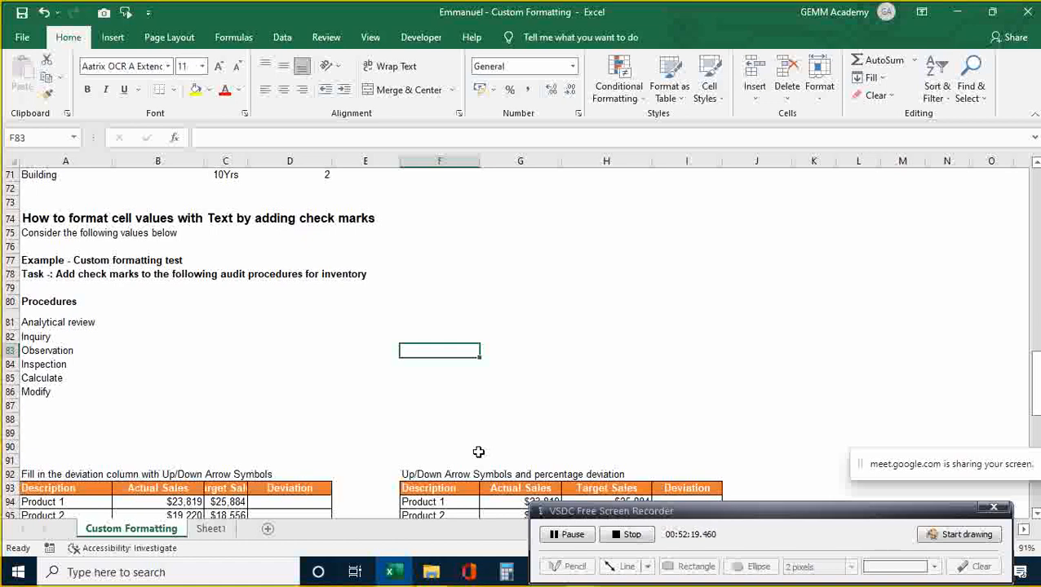
- With F83 selected, open the Insert Symbol dialog using the Alt, N, U shortcut
key(alt)
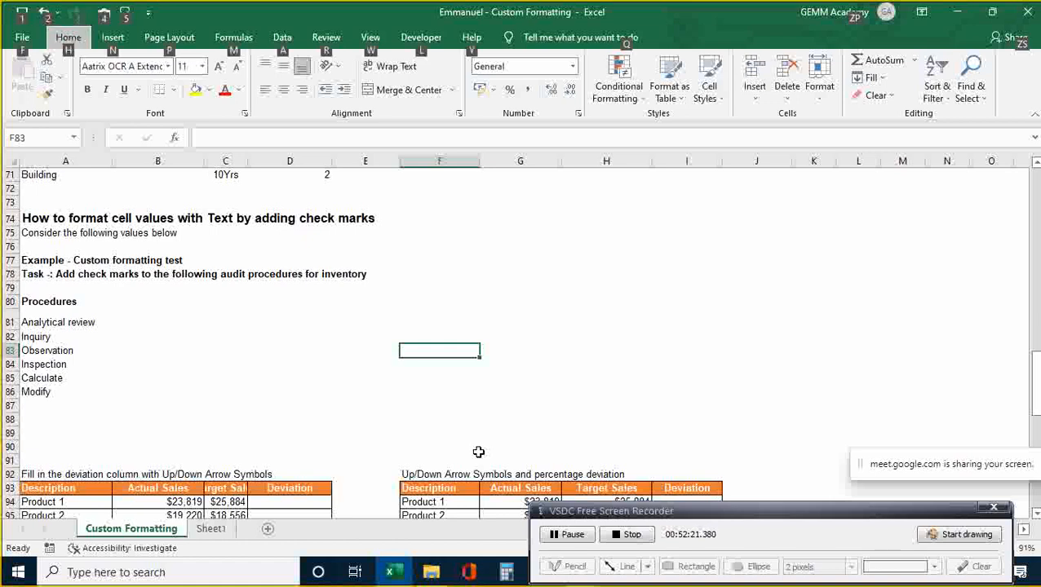
key(n)
key(u)
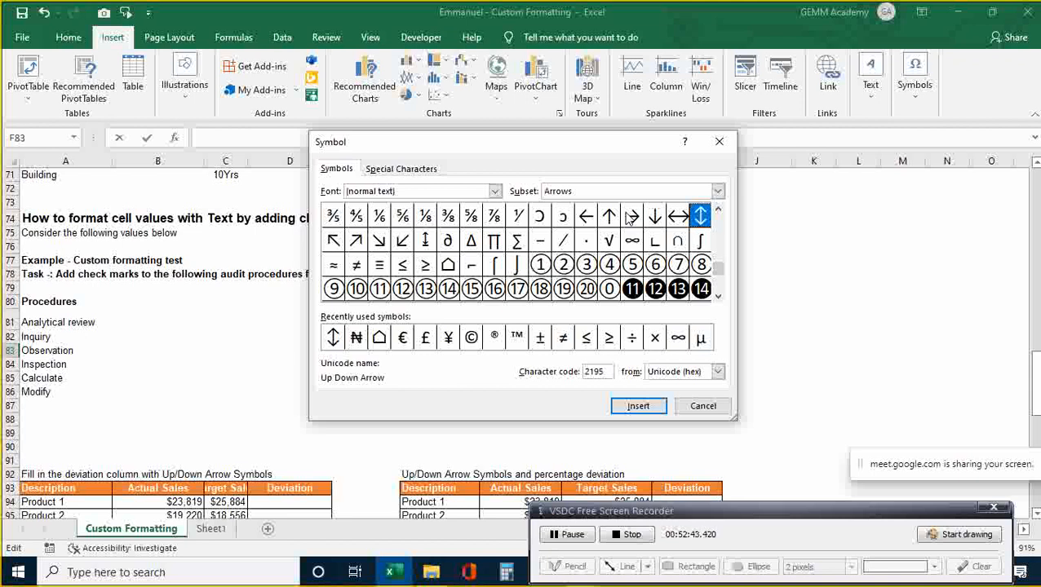
click(717, 142)
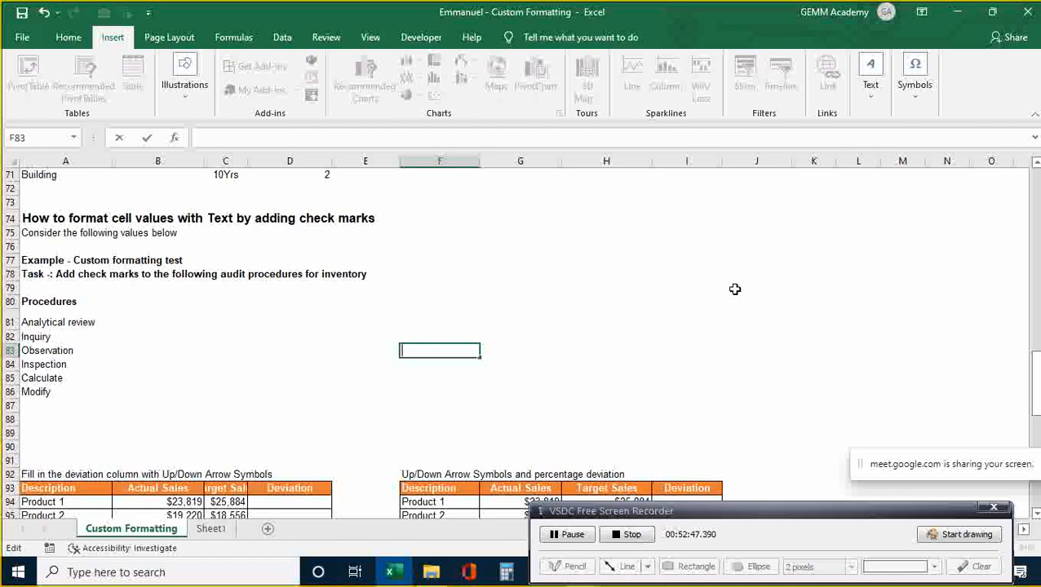
key(alt)
key(n)
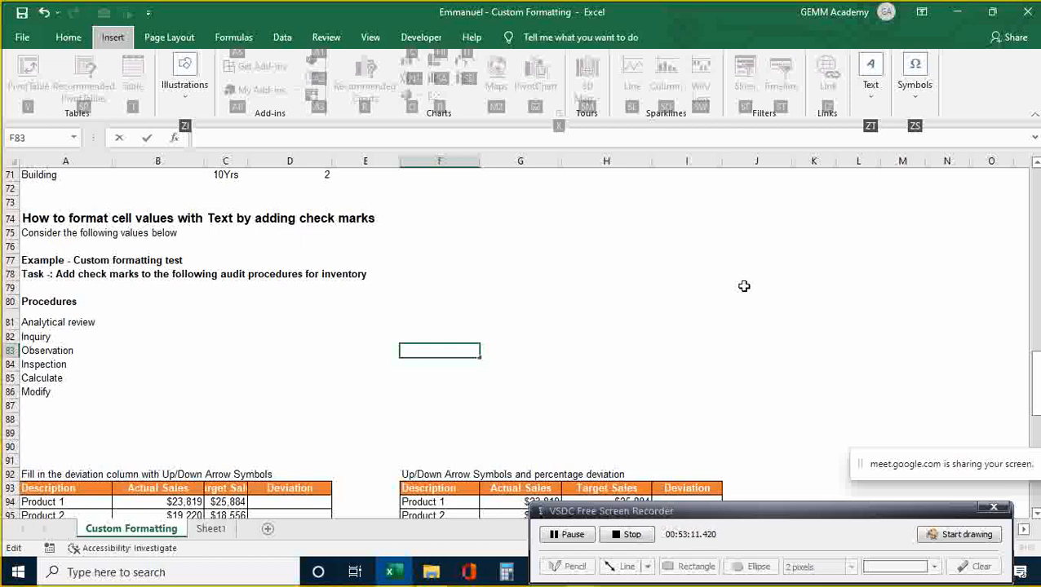
key(z)
key(s)
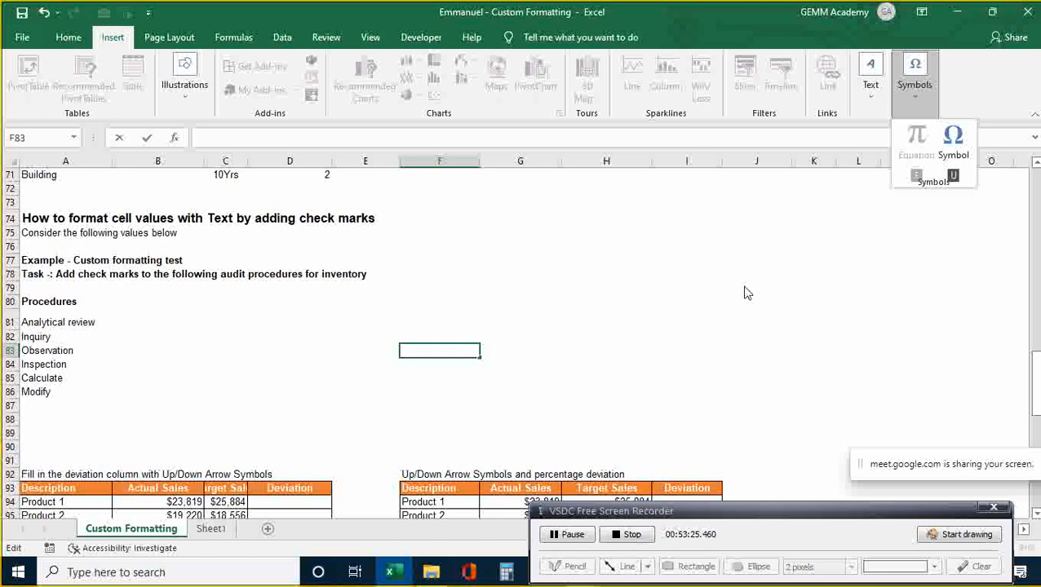
key(u)
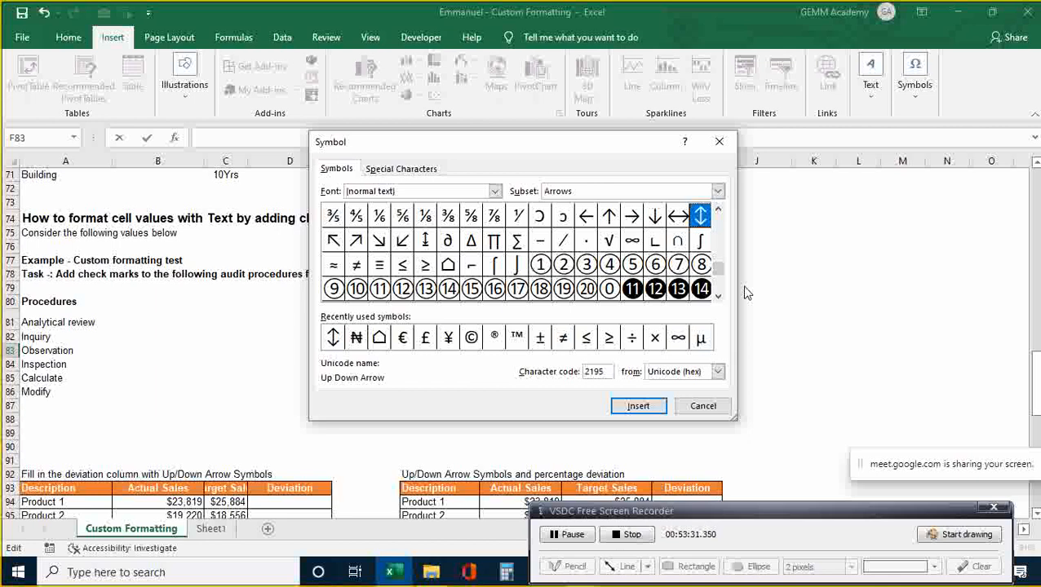
- Switch the symbol font to Arial and browse its Geometric Shapes subset, then revisit the font list
click(497, 199)
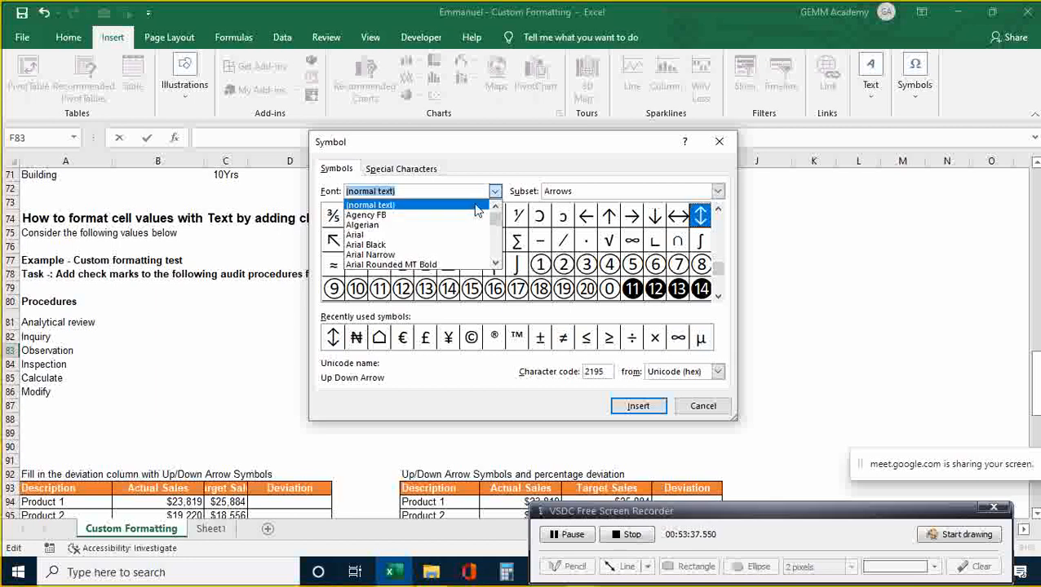
click(443, 236)
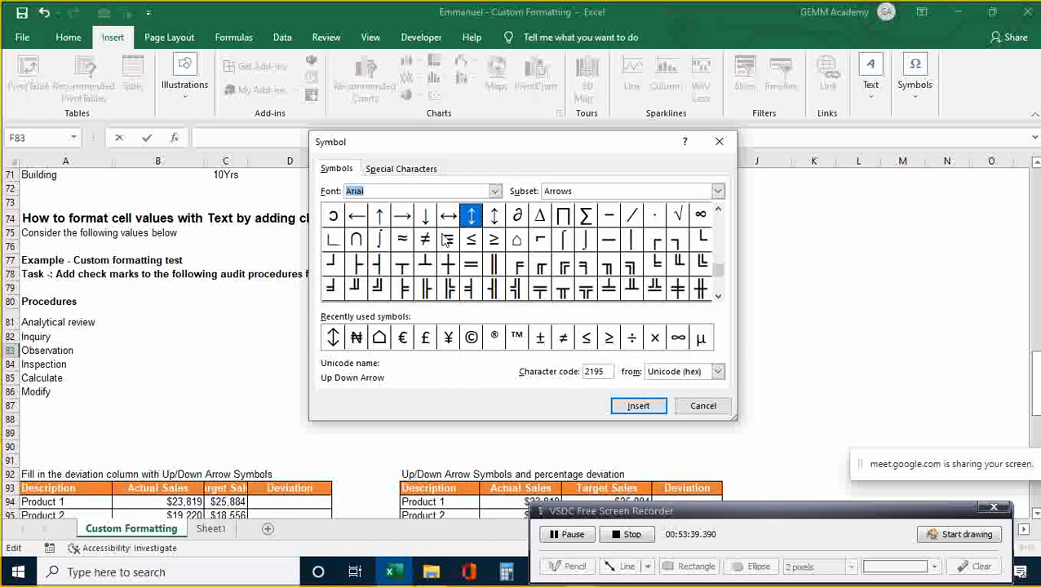
click(719, 193)
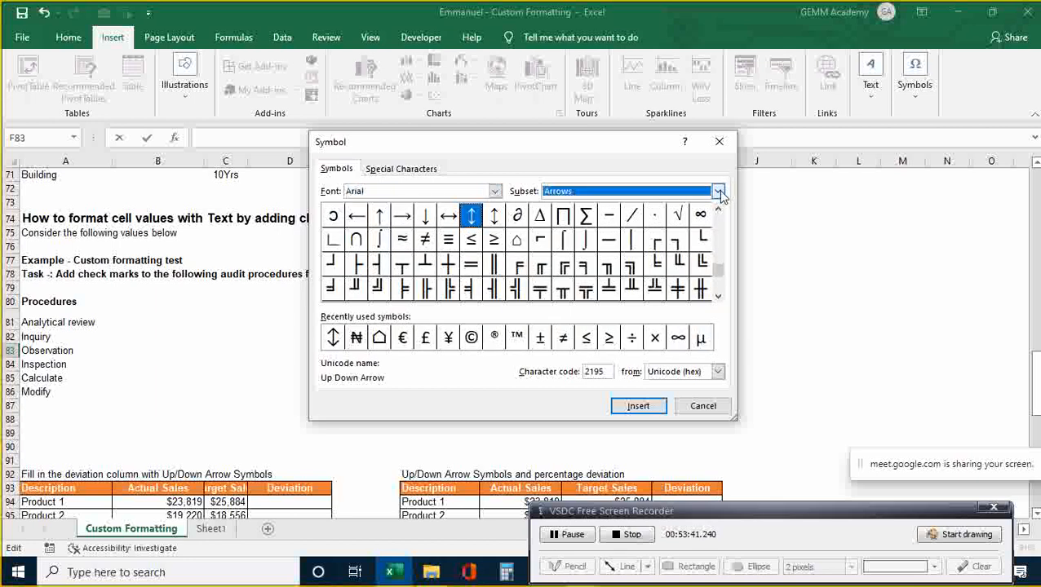
click(718, 265)
click(718, 264)
click(718, 265)
click(718, 264)
click(718, 264)
click(718, 264)
click(718, 264)
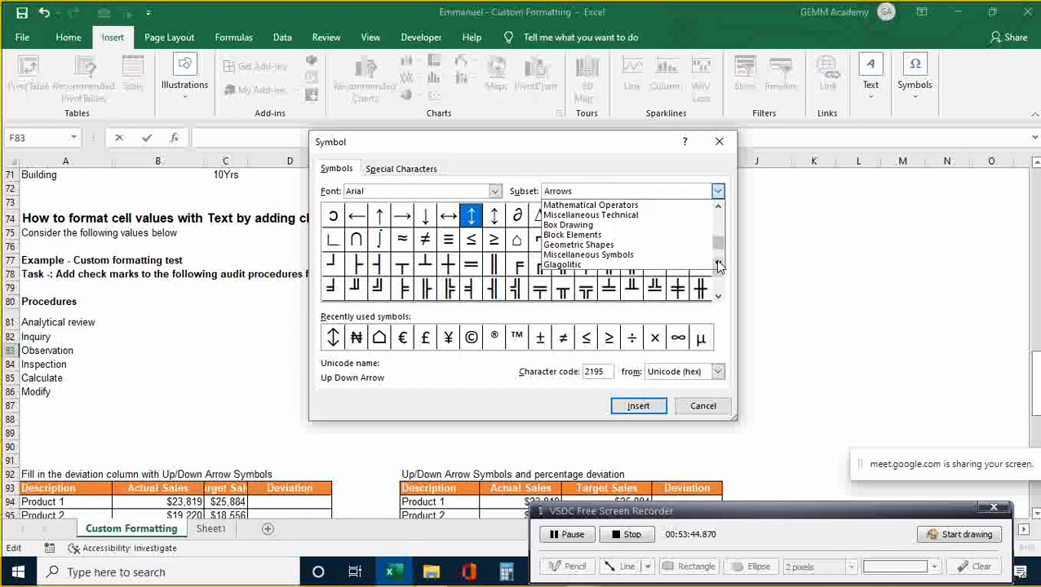
click(652, 247)
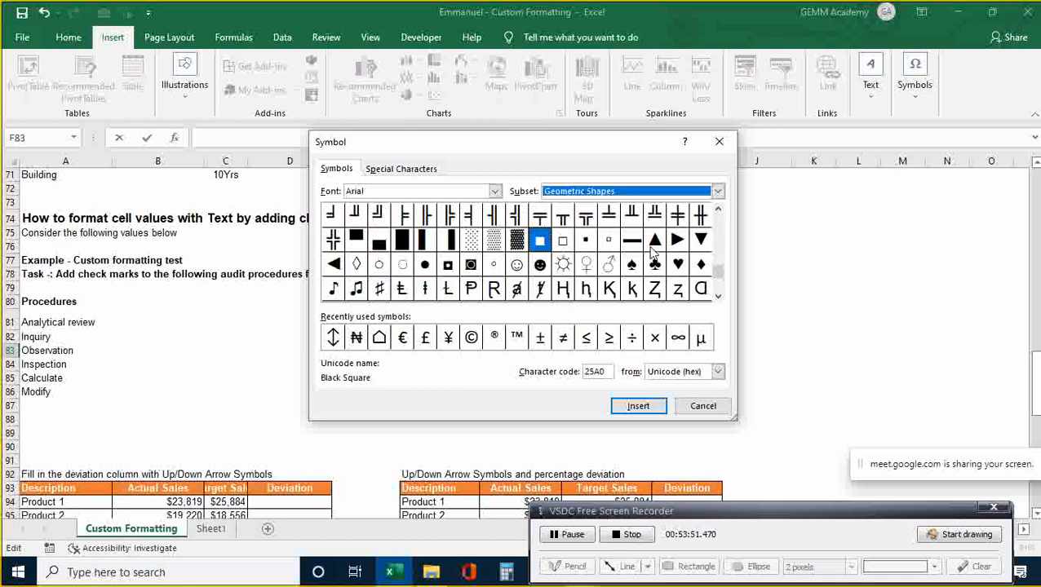
click(718, 295)
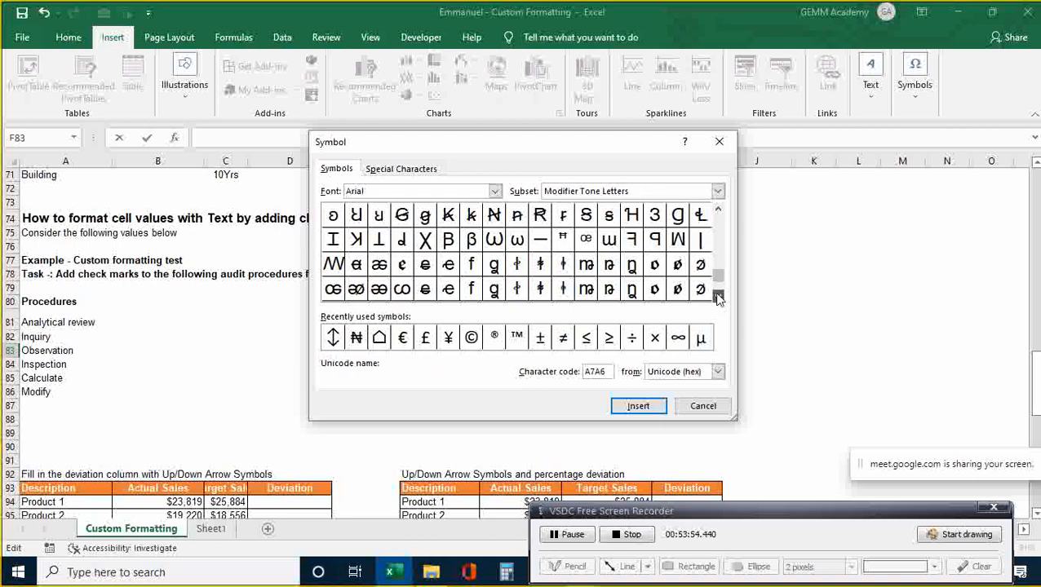
click(718, 210)
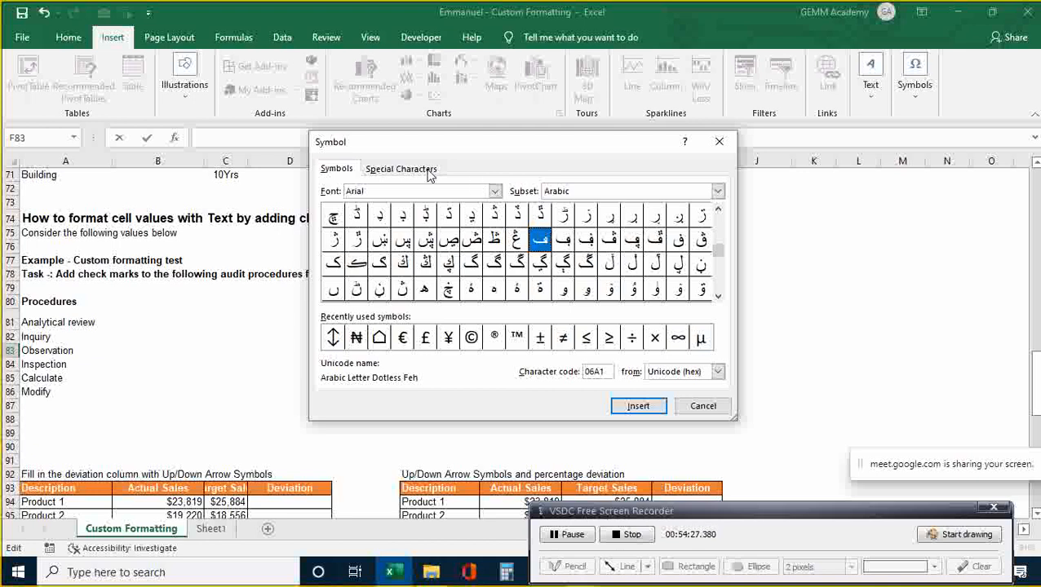
click(494, 191)
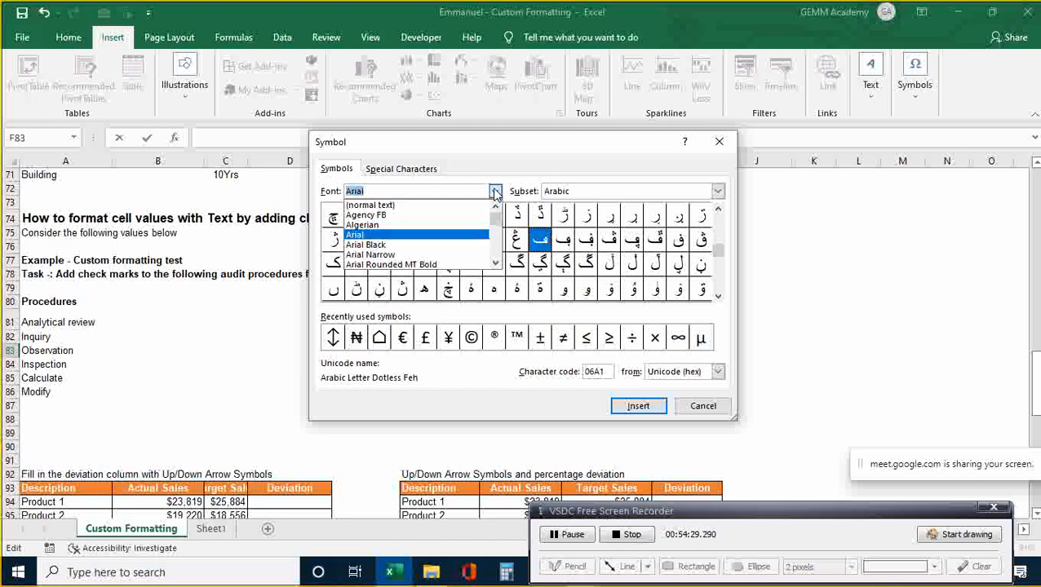
click(494, 263)
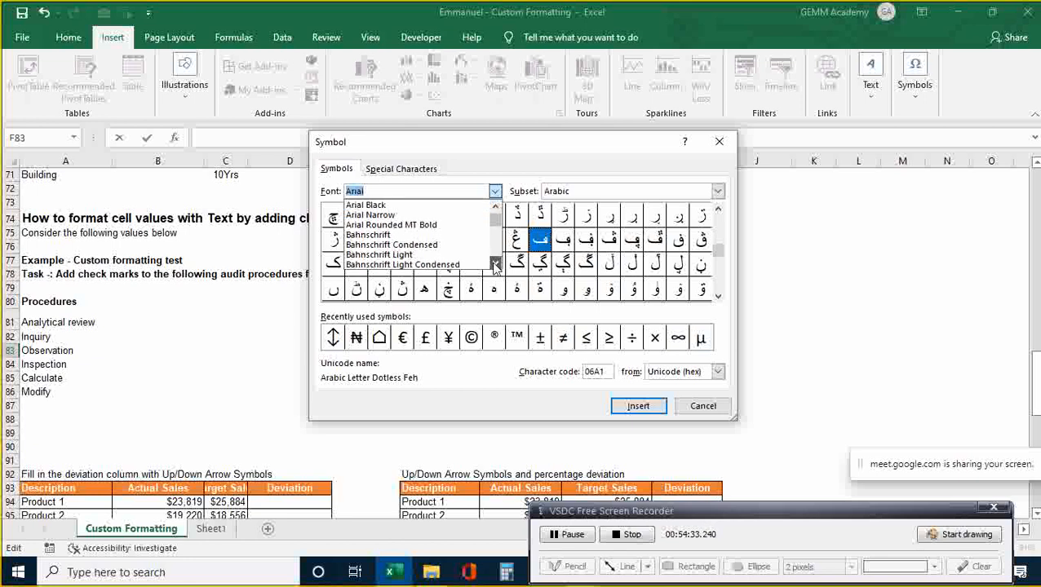
- Filter the font list with 'se' and choose Segoe UI Symbol as the symbol font
click(495, 265)
click(495, 265)
click(495, 266)
click(495, 266)
click(496, 265)
click(495, 265)
click(495, 265)
click(496, 265)
text(sy)
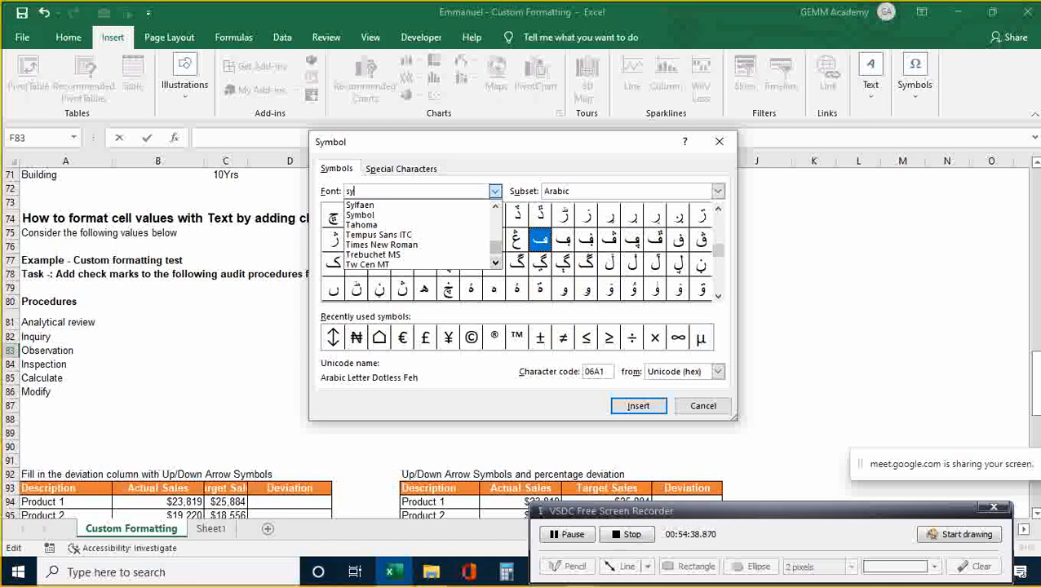
key(BackSpace)
text(e)
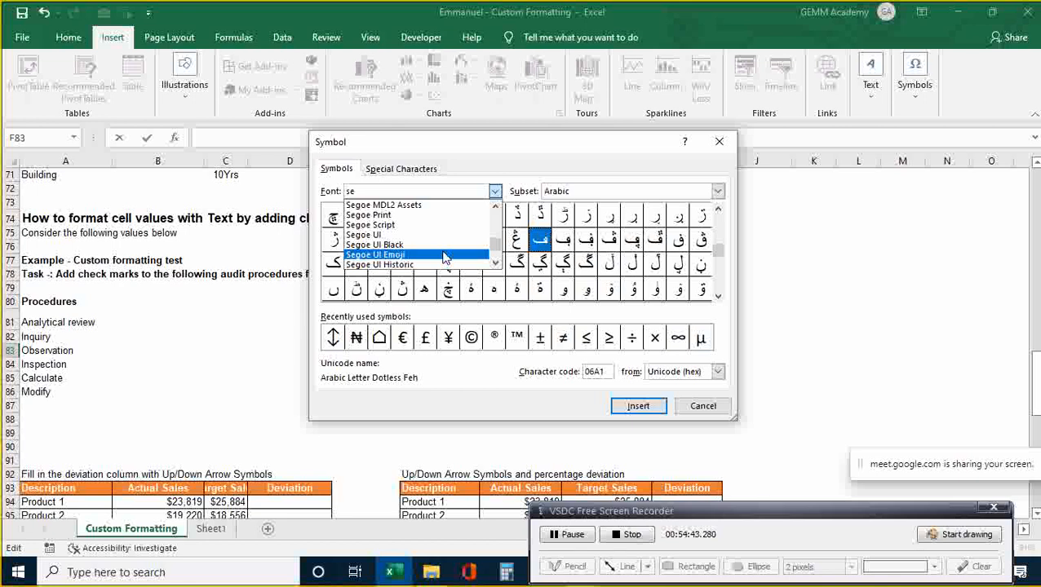
click(495, 263)
click(495, 263)
click(495, 263)
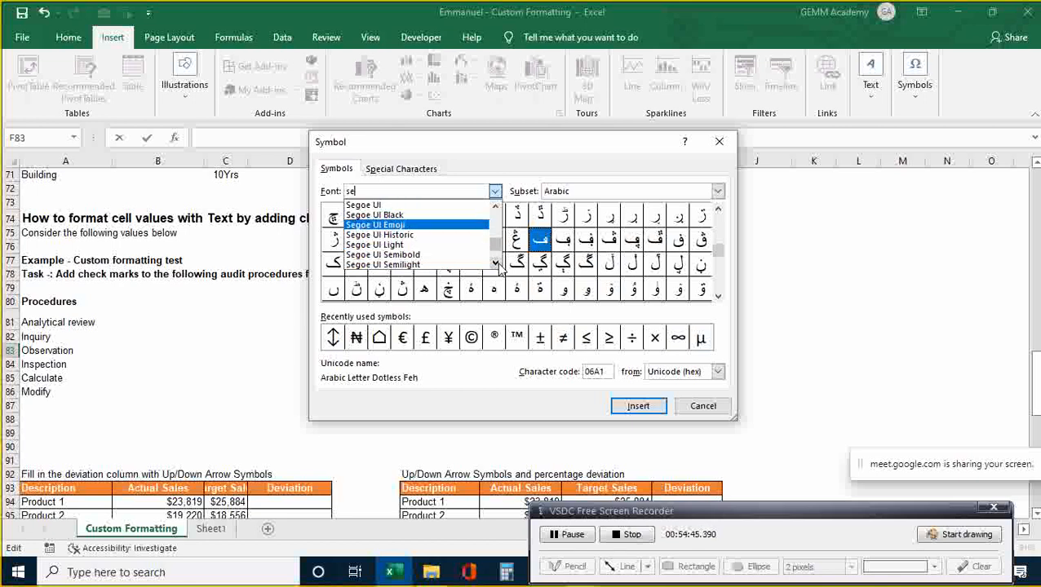
click(495, 263)
click(495, 263)
click(496, 263)
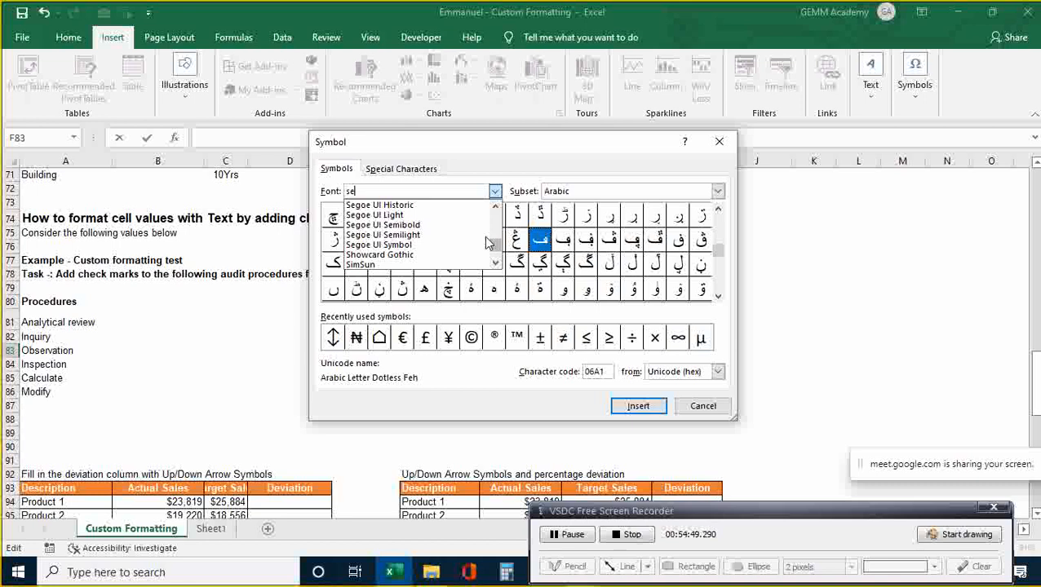
click(412, 245)
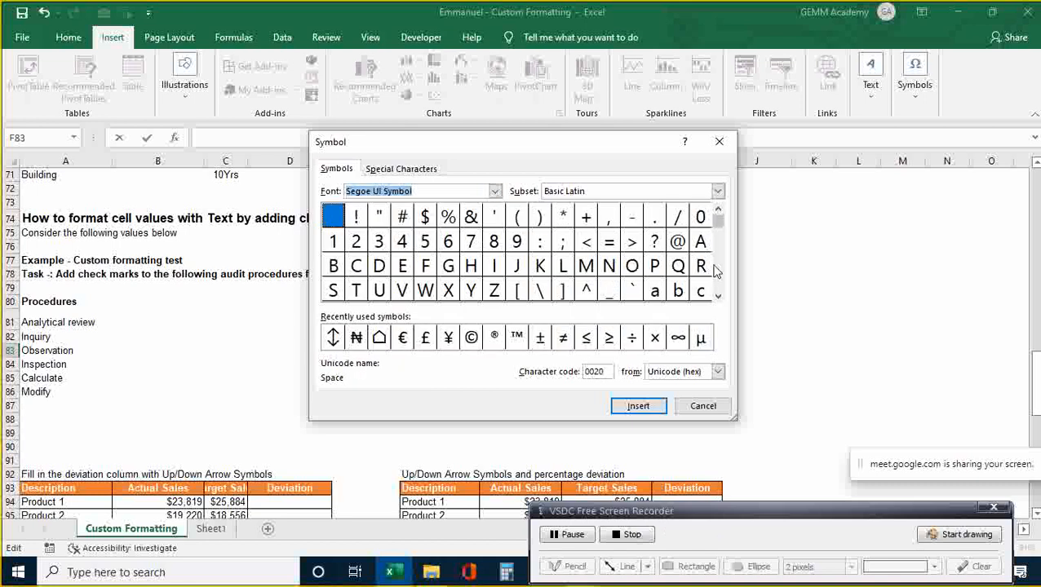
- Scroll to the Dingbats set, insert the Heavy Check Mark (2714) into F83, and close the dialog
click(718, 295)
click(718, 295)
click(718, 297)
click(718, 297)
click(718, 297)
click(718, 297)
click(718, 297)
click(718, 297)
click(718, 297)
click(718, 297)
click(718, 297)
click(718, 297)
click(718, 297)
click(718, 297)
click(717, 297)
click(718, 297)
click(718, 297)
click(718, 297)
click(718, 297)
click(718, 297)
click(718, 297)
click(718, 297)
click(718, 297)
click(718, 297)
click(718, 296)
click(718, 297)
click(718, 297)
click(718, 297)
click(718, 297)
click(718, 297)
click(718, 297)
click(718, 297)
click(718, 297)
click(718, 297)
click(718, 297)
click(718, 297)
click(718, 297)
click(718, 297)
click(718, 297)
click(718, 297)
click(718, 297)
click(718, 297)
click(718, 297)
click(718, 297)
click(718, 297)
click(718, 297)
click(718, 297)
click(718, 297)
click(718, 297)
click(718, 297)
click(717, 297)
click(718, 297)
click(718, 297)
click(718, 297)
click(718, 297)
click(718, 297)
click(718, 297)
click(718, 297)
click(718, 297)
click(718, 297)
click(718, 297)
click(718, 297)
click(718, 297)
click(718, 297)
click(718, 297)
click(718, 297)
click(718, 297)
click(718, 297)
click(718, 297)
click(718, 297)
click(718, 297)
click(718, 297)
click(718, 297)
click(718, 297)
click(718, 297)
click(718, 297)
click(718, 297)
click(718, 297)
click(718, 297)
click(718, 297)
click(717, 297)
click(718, 297)
click(718, 297)
click(718, 297)
click(718, 297)
click(718, 297)
click(718, 297)
click(718, 297)
click(718, 297)
click(718, 297)
click(718, 297)
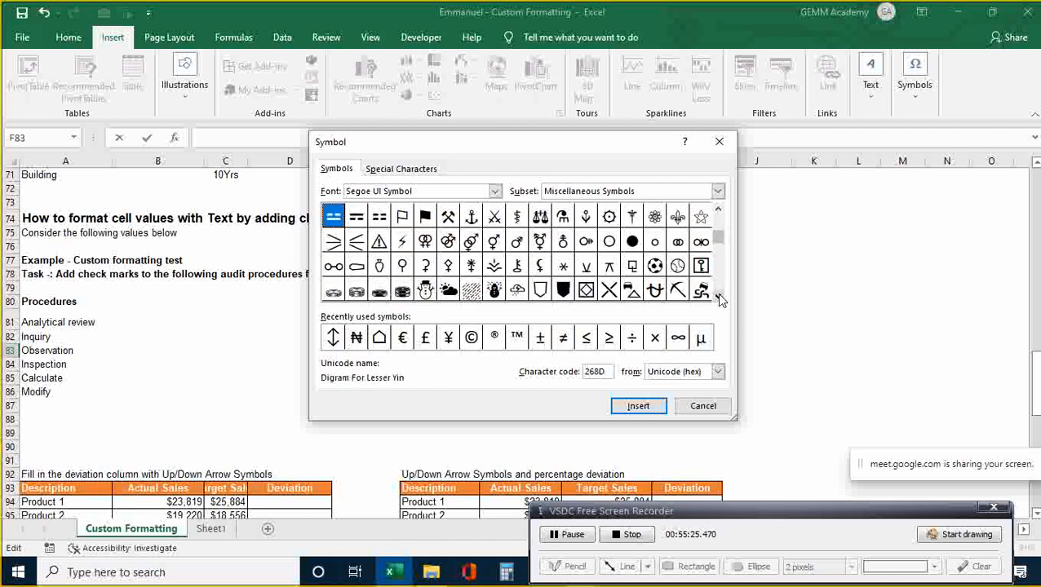
click(718, 297)
click(718, 297)
click(718, 297)
click(718, 297)
click(718, 297)
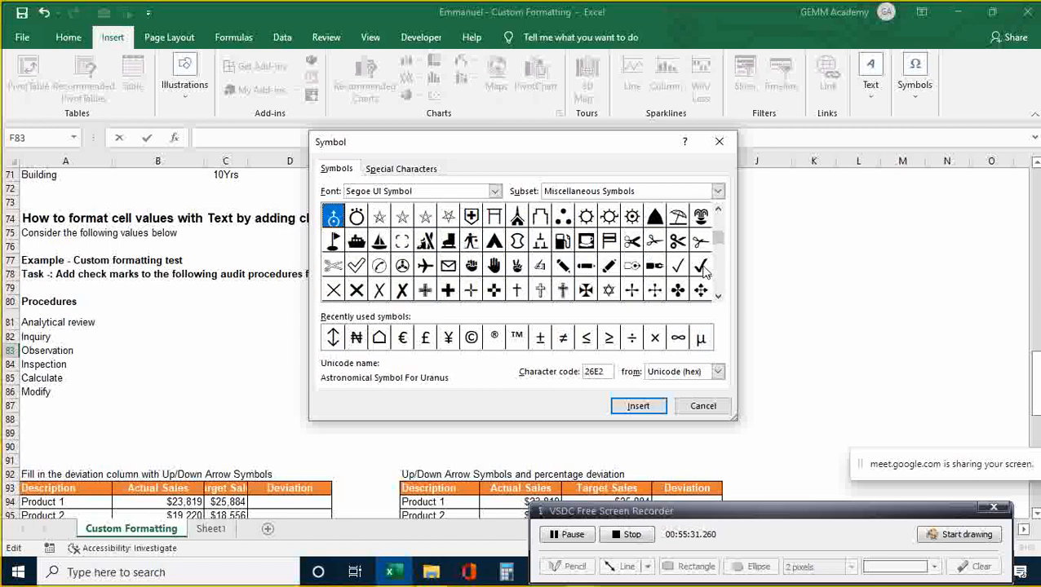
click(703, 270)
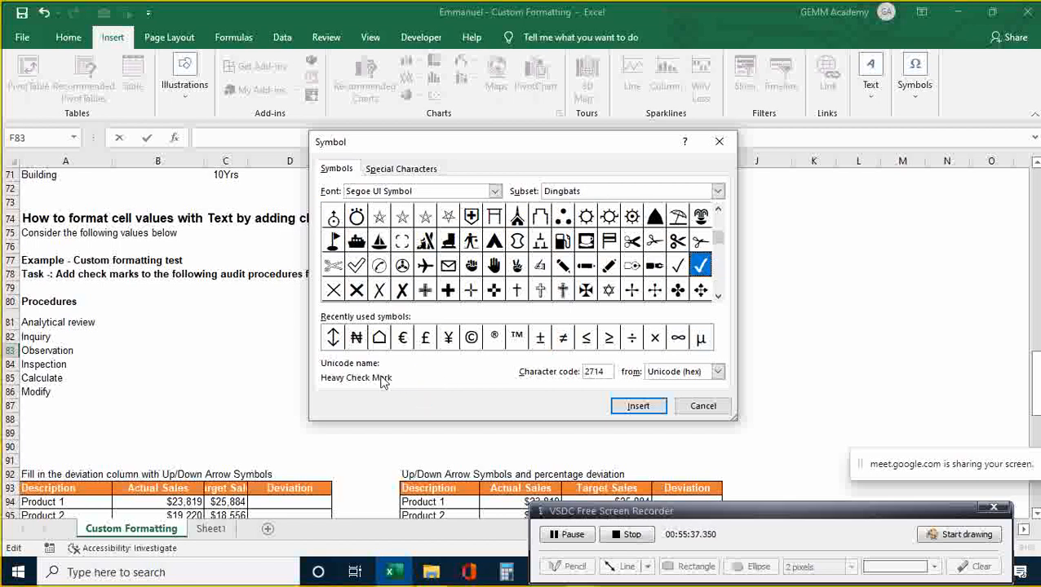
click(638, 406)
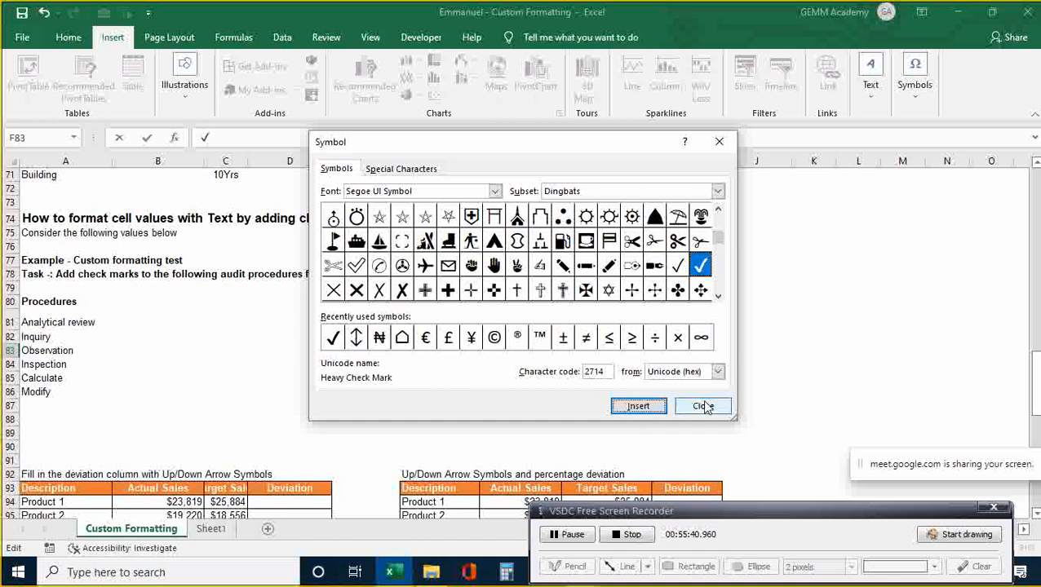
click(703, 405)
- Commit the heavy check mark in F83, then move around row 83 to review it
click(589, 376)
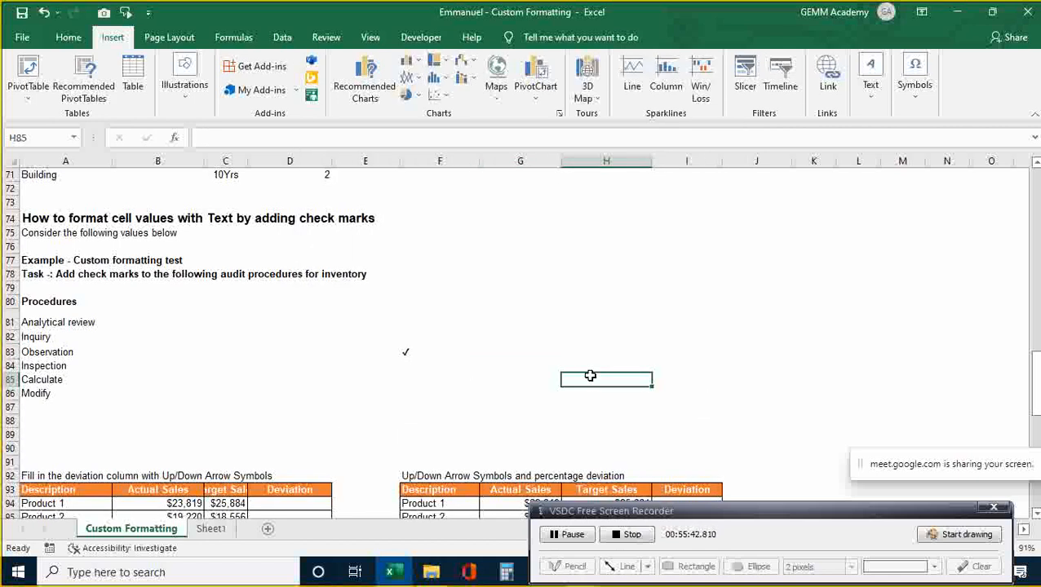
key(Left)
key(Left)
key(Up)
key(Up)
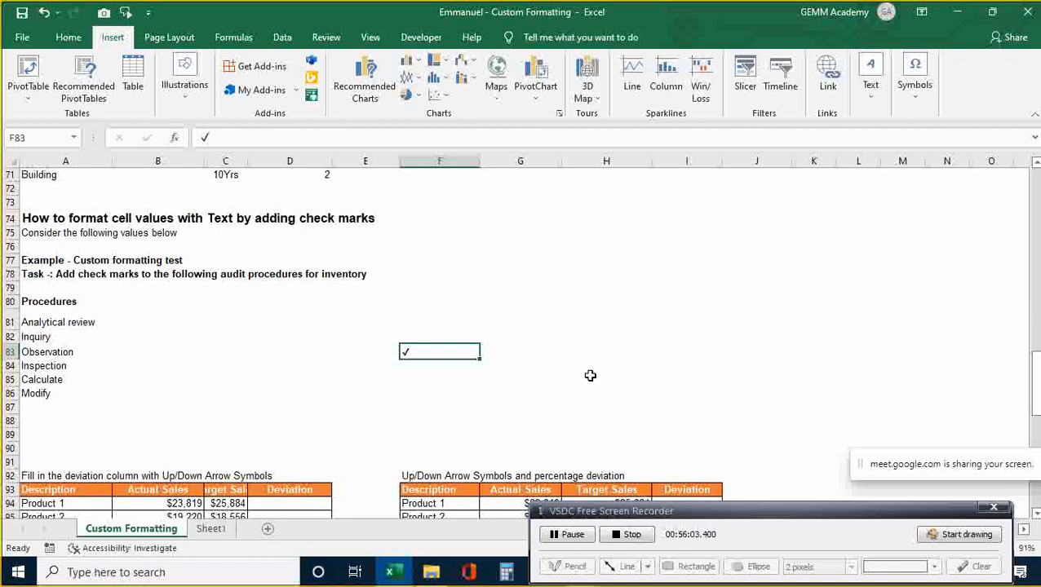
key(Left)
key(Left)
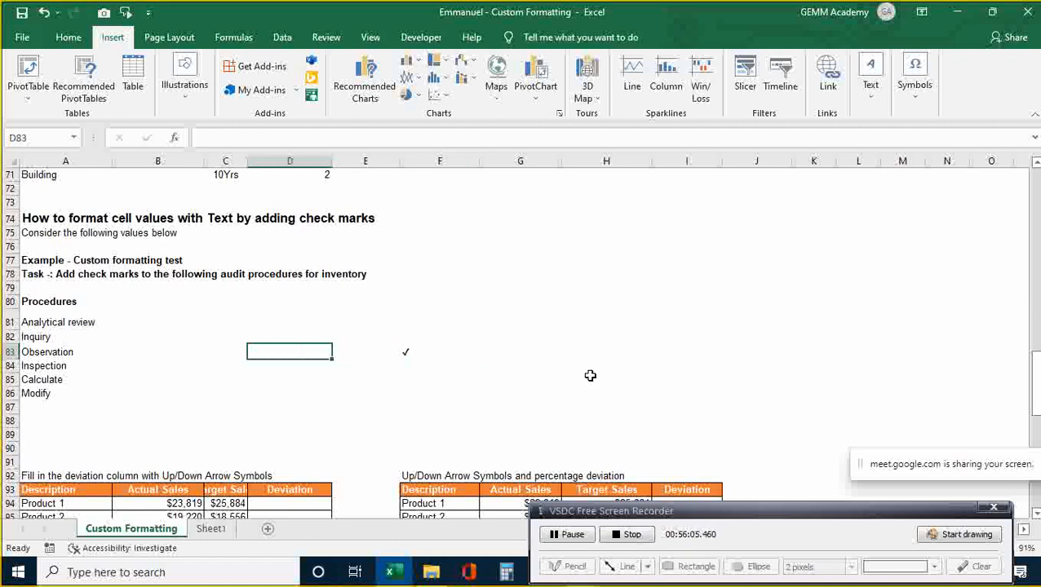
key(Right)
key(Right)
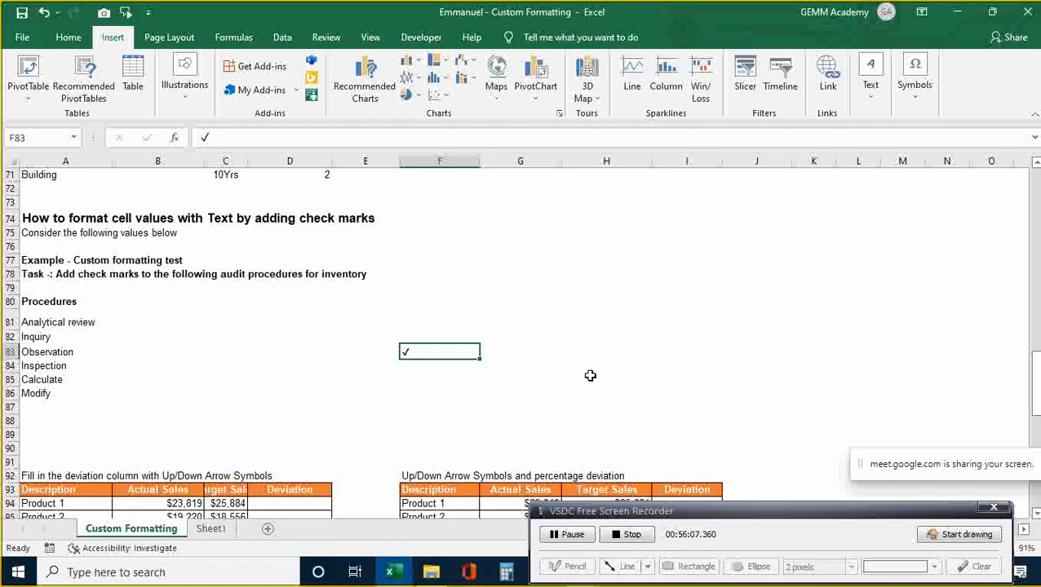
key(Down)
key(Up)
key(Left)
key(Left)
key(Left)
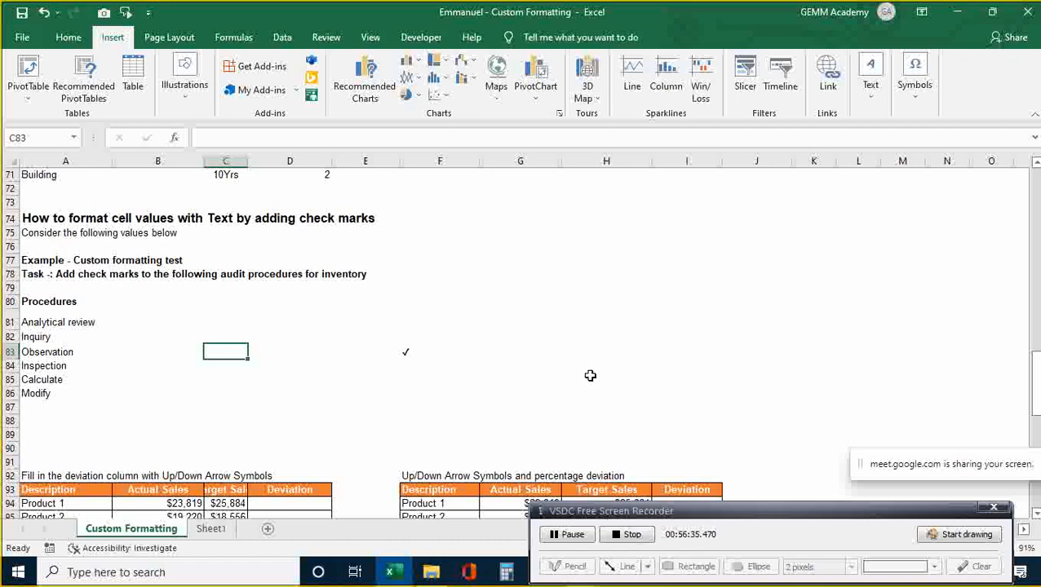
- Select the procedure names in column A, adjusting the range to end at row 89
key(Left)
key(Left)
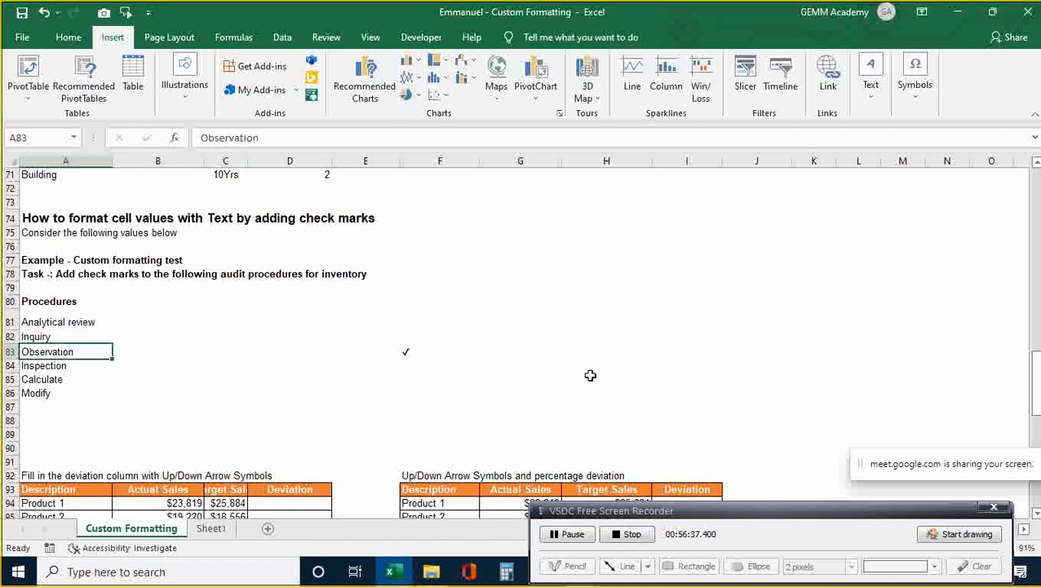
key(Up)
key(Up)
key(shift+Down)
key(shift+Down)
key(shift+Down)
key(shift+Down)
key(shift+Down)
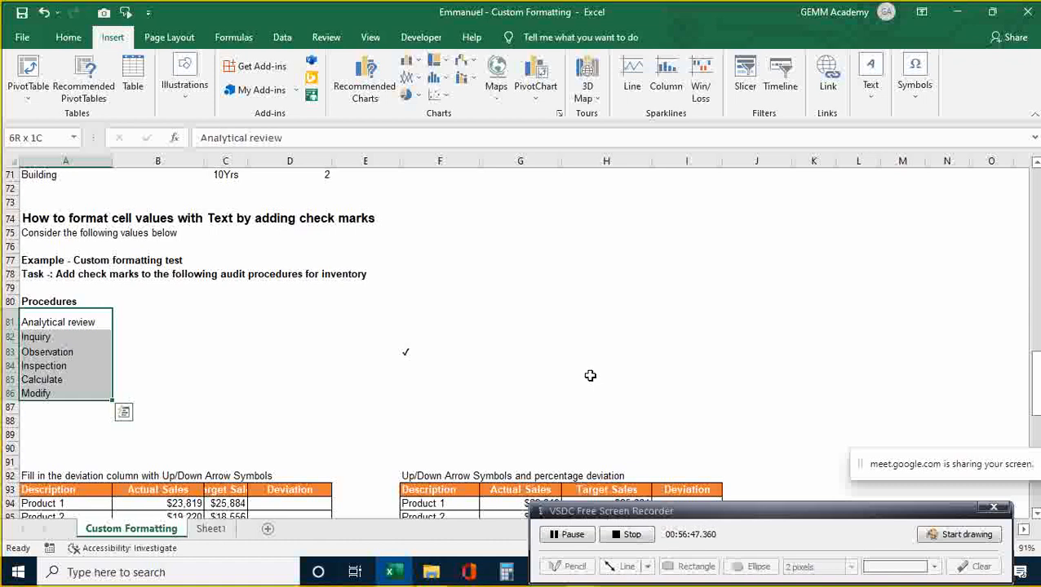
key(shift+Down)
key(shift+Down)
key(shift+Down)
key(shift+Down)
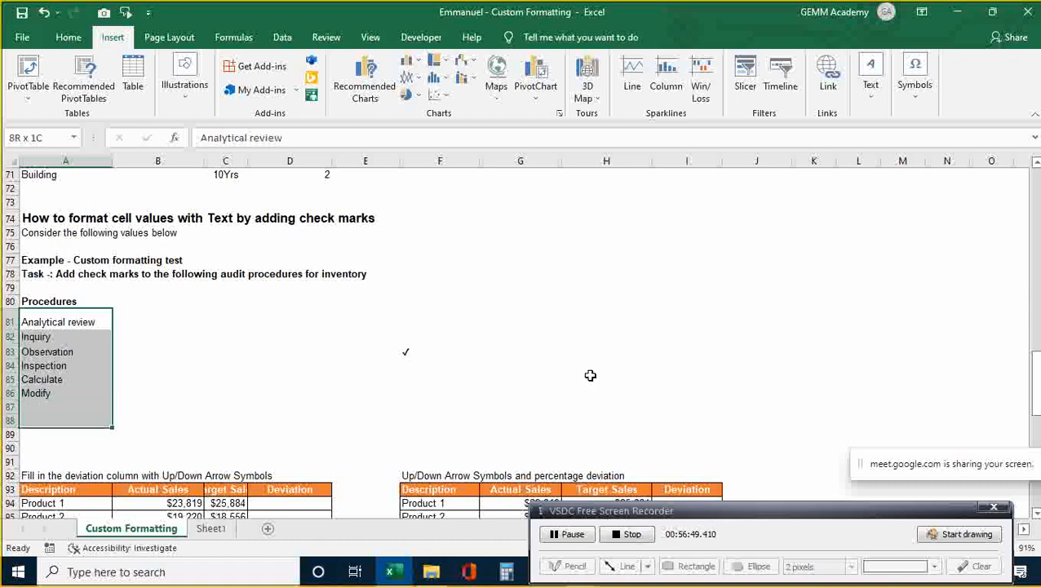
key(shift+Up)
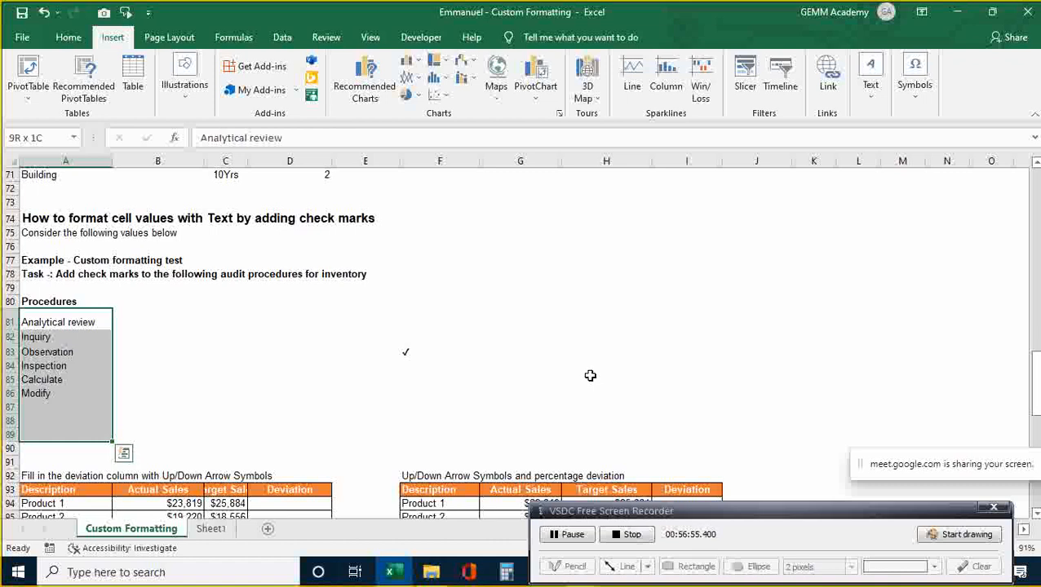
- Copy the check mark character from inside cell F83
click(473, 365)
click(402, 351)
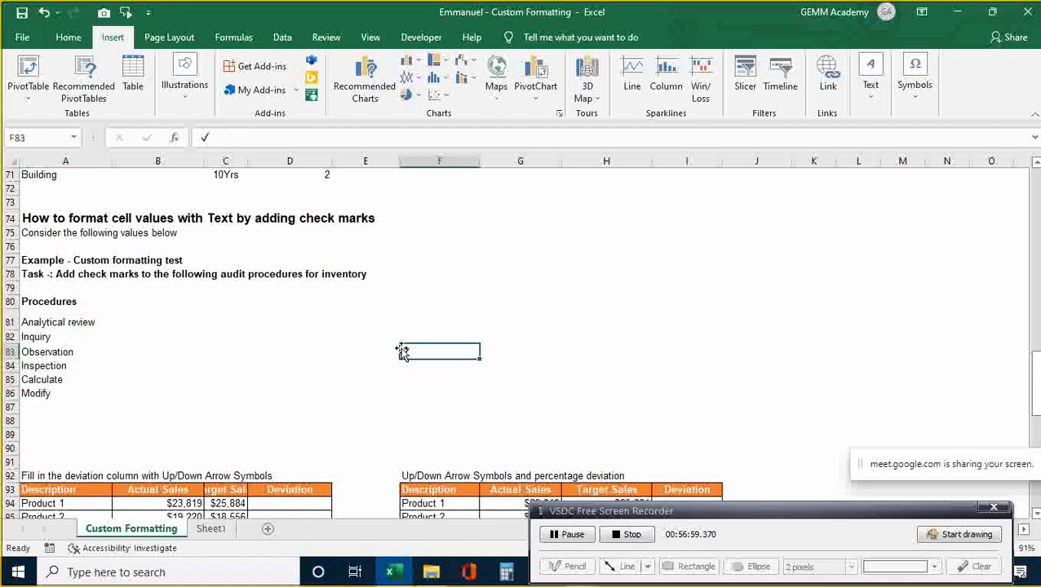
key(XF86AudioRaiseVolume)
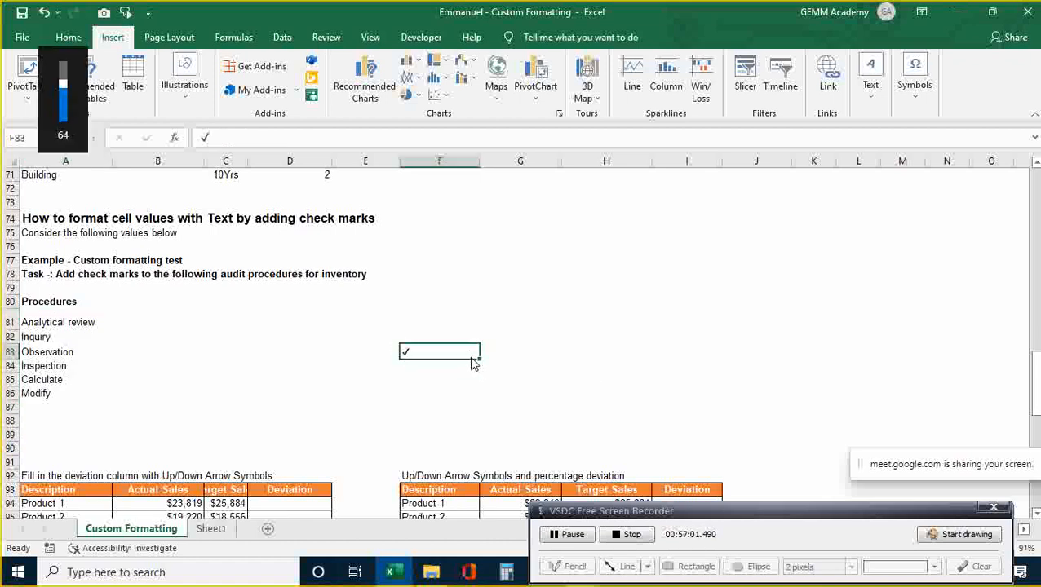
click(556, 353)
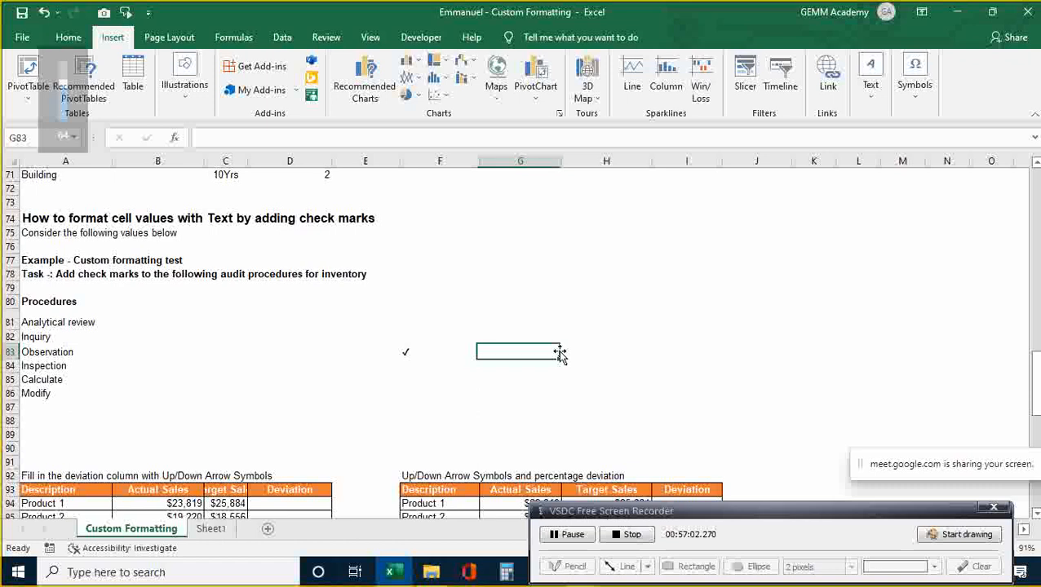
click(409, 349)
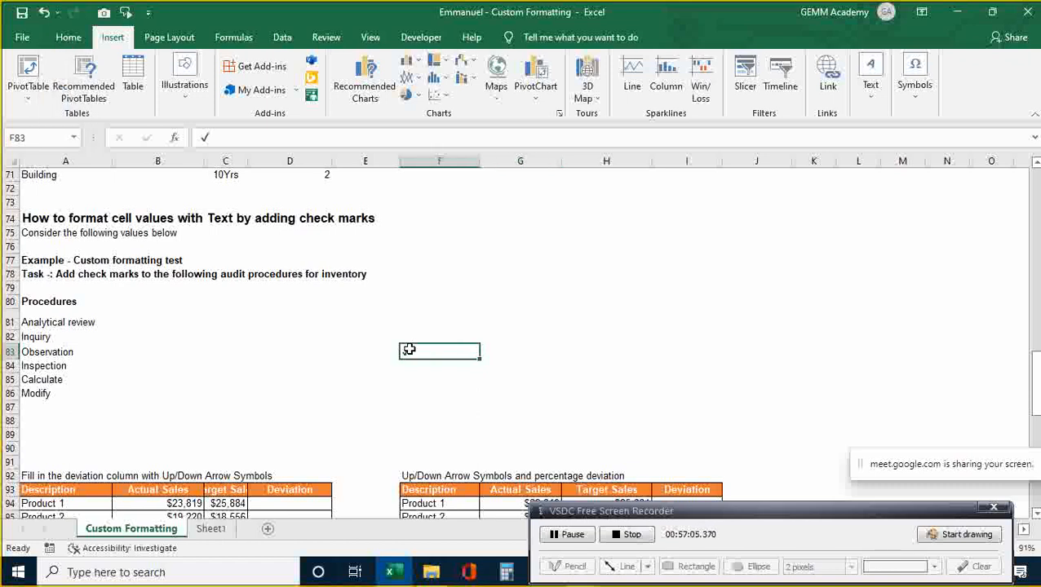
double_click(410, 349)
key(shift+Left)
key(ctrl+c)
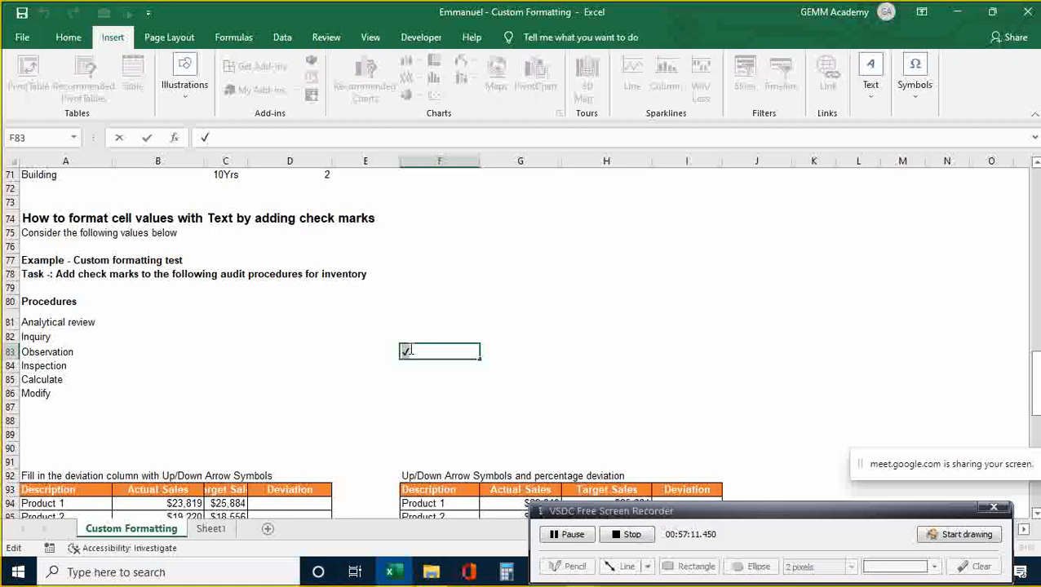
click(337, 365)
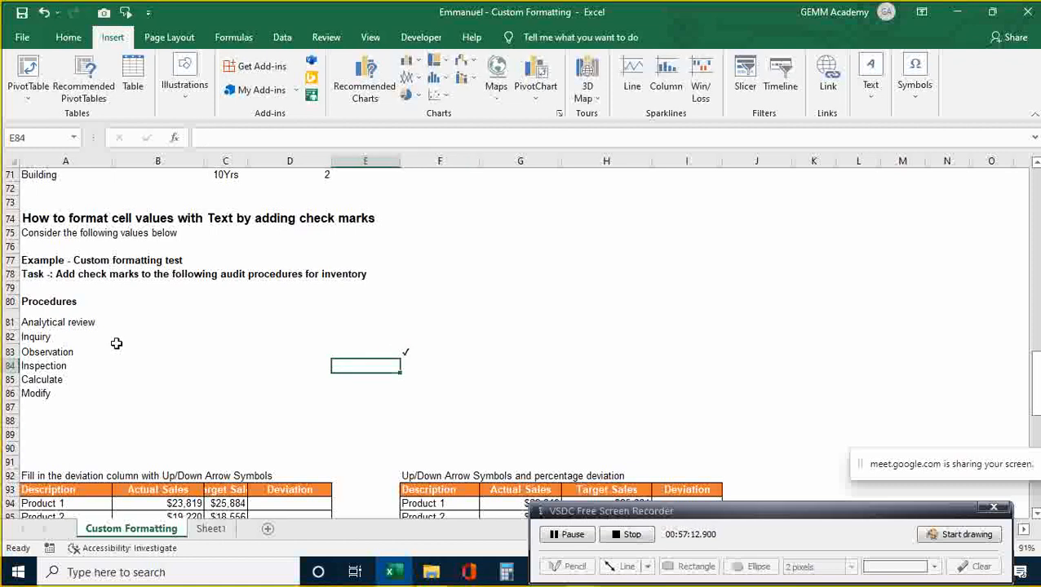
- Select A81:A89 and open Format Cells with Ctrl+1
click(39, 323)
key(shift+Down)
key(shift+Down)
key(shift+Down)
key(shift+Down)
key(shift+Down)
key(shift+Down)
key(shift+Down)
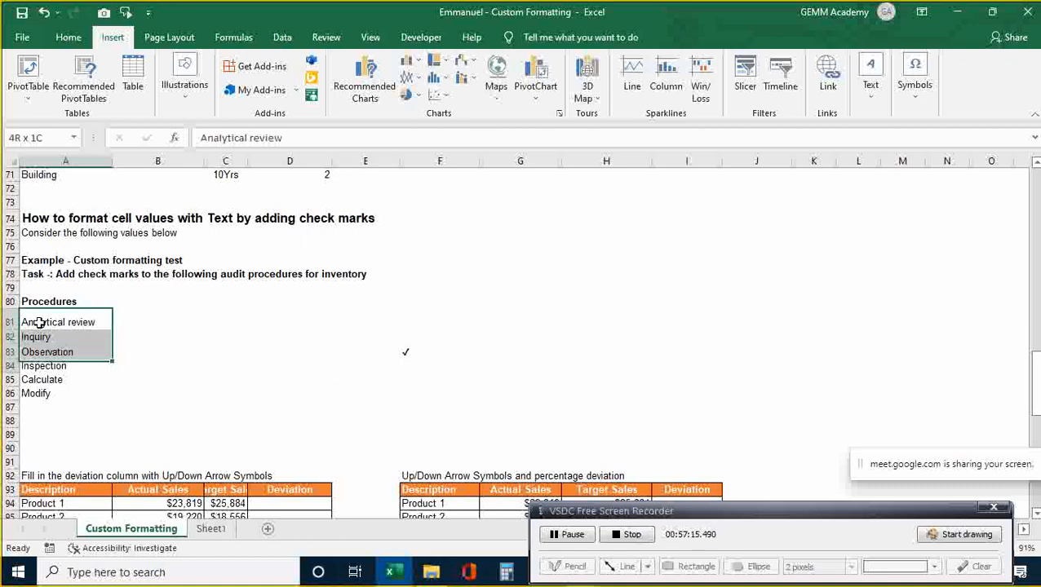
key(shift+Down)
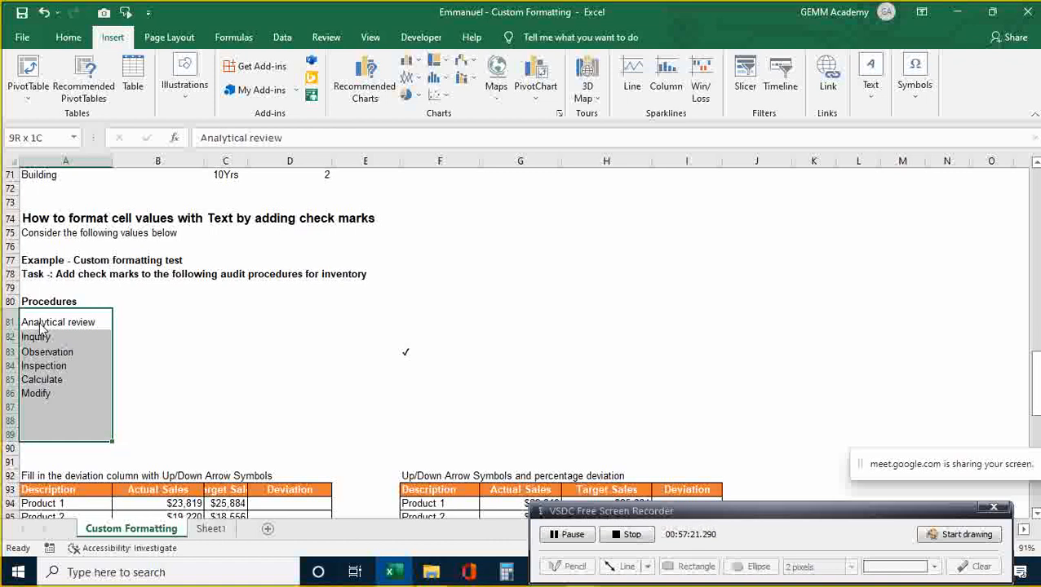
key(ctrl+1)
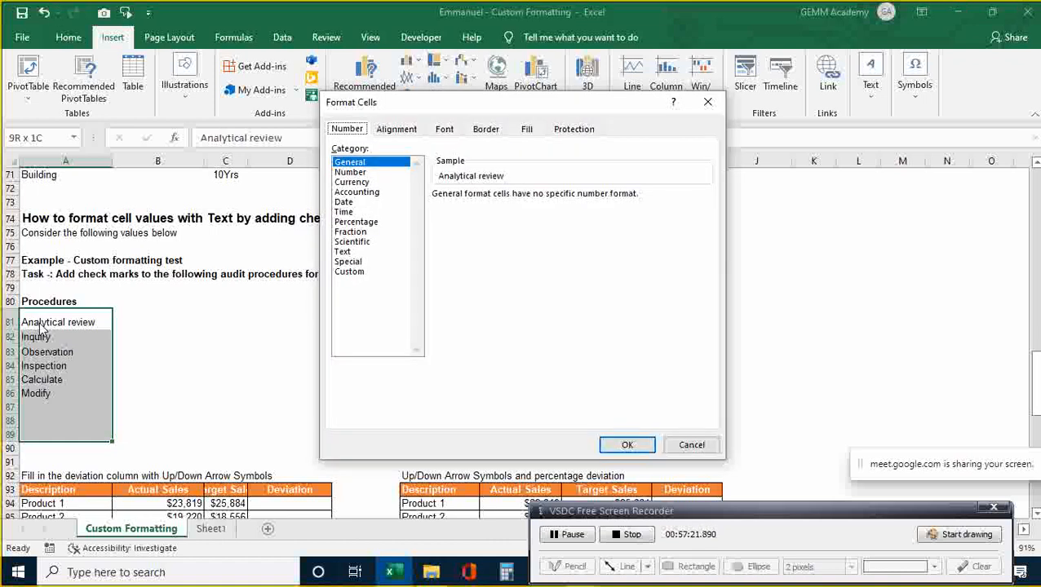
- Start a custom '✓_' format code, delete it again, and cancel Format Cells without changes
click(351, 272)
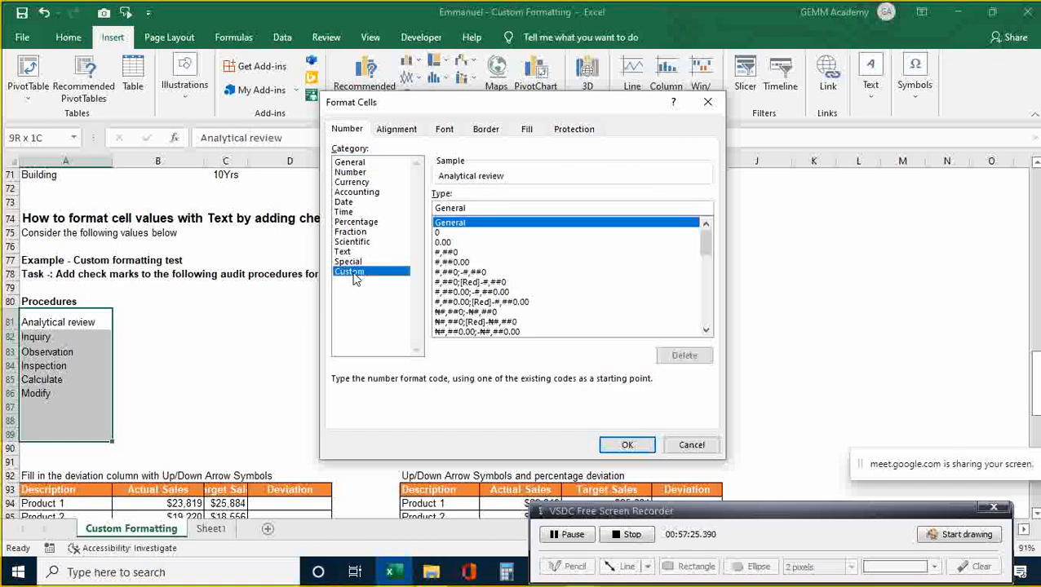
click(478, 208)
key(BackSpace)
key(BackSpace)
key(BackSpace)
key(BackSpace)
key(BackSpace)
key(BackSpace)
key(BackSpace)
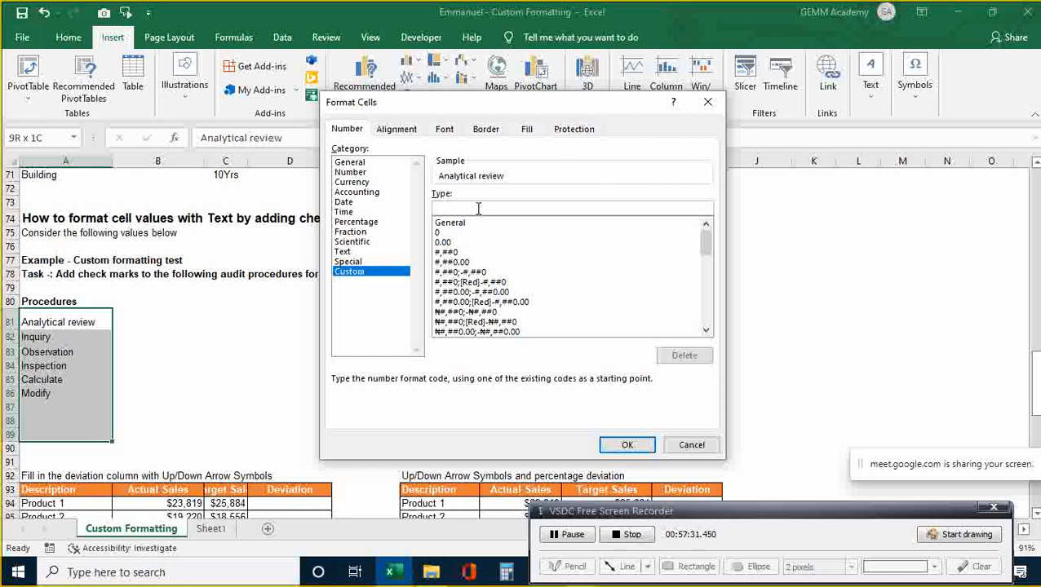
key(ctrl+v)
text(_)
key(BackSpace)
key(BackSpace)
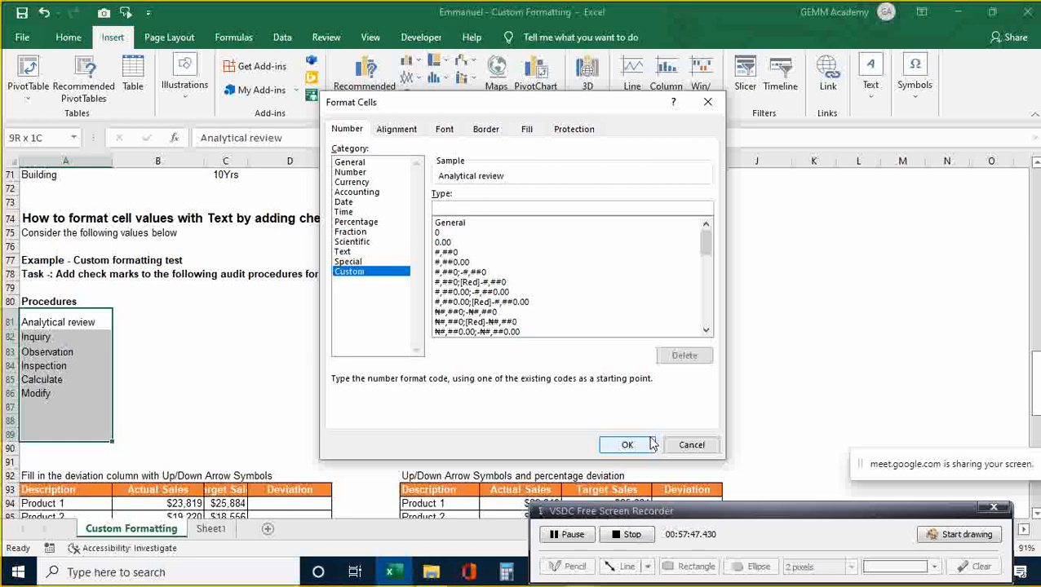
click(690, 445)
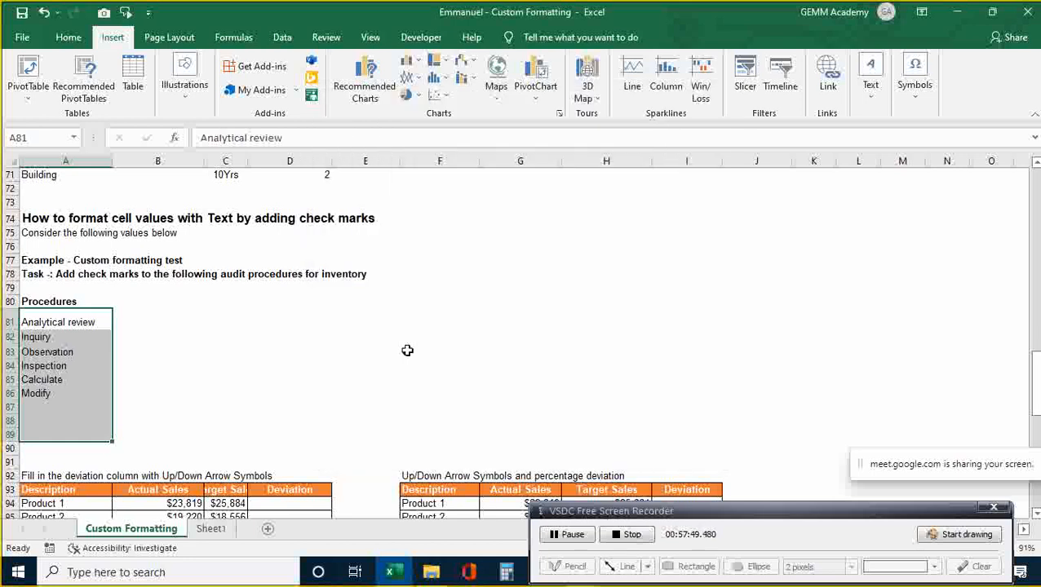
- Recopy the check mark from F83, select A81:A88, and open Format Cells again
click(343, 353)
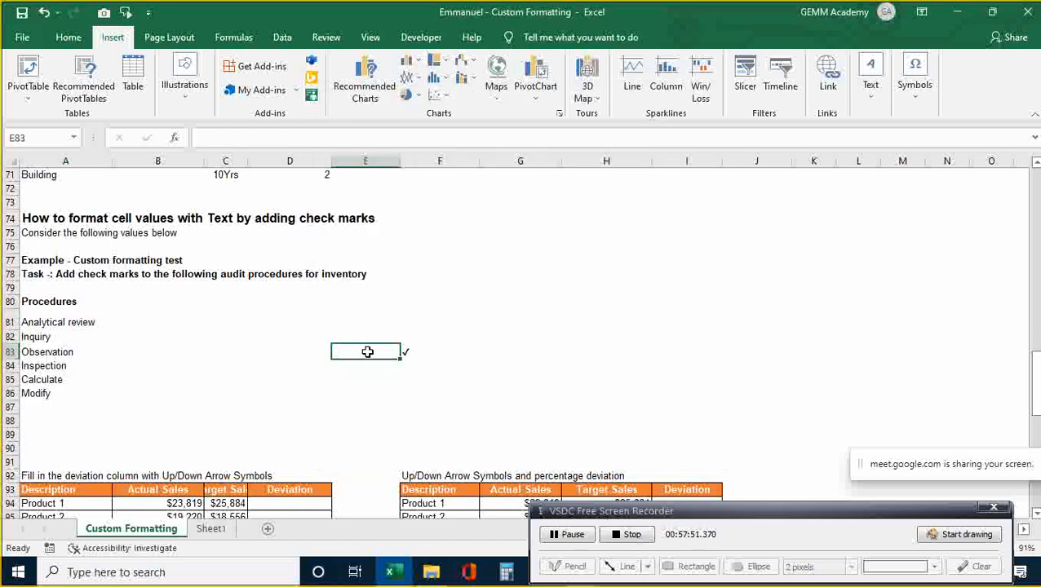
click(409, 351)
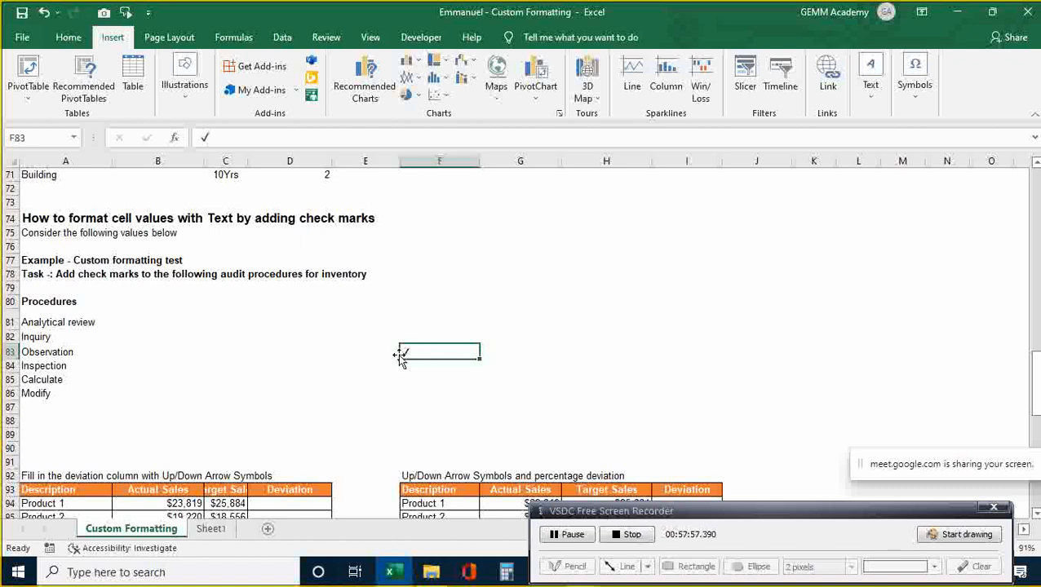
click(39, 323)
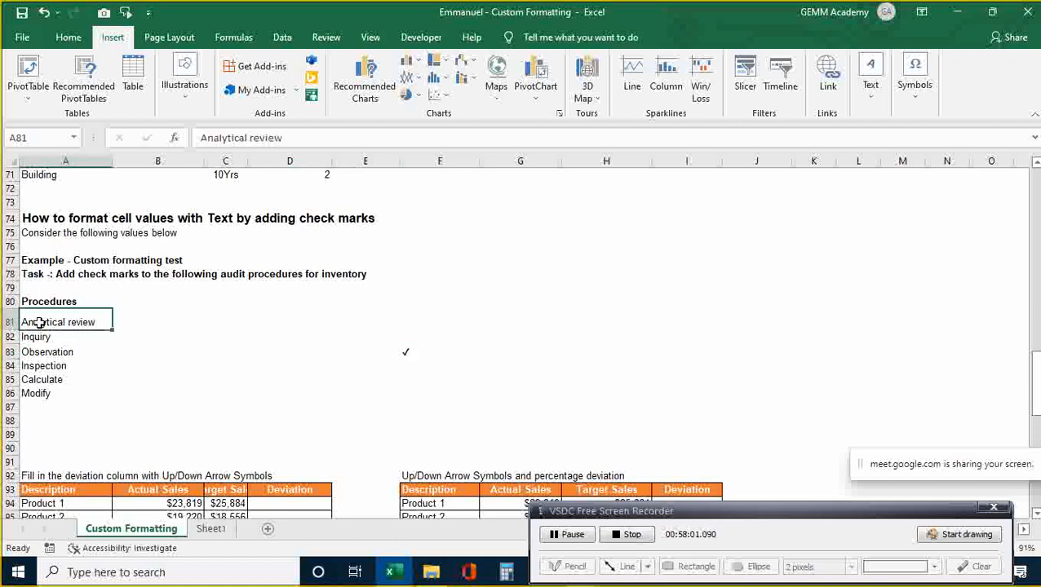
key(shift+Down)
key(shift+Down)
key(shift+Down)
key(shift+Down)
key(shift+Down)
key(shift+Down)
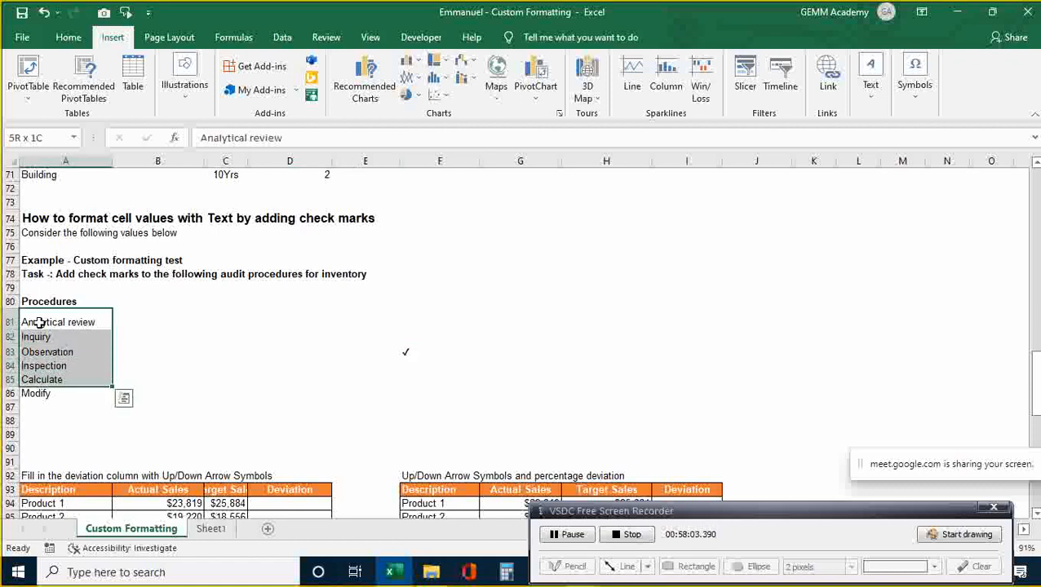
key(shift+Down)
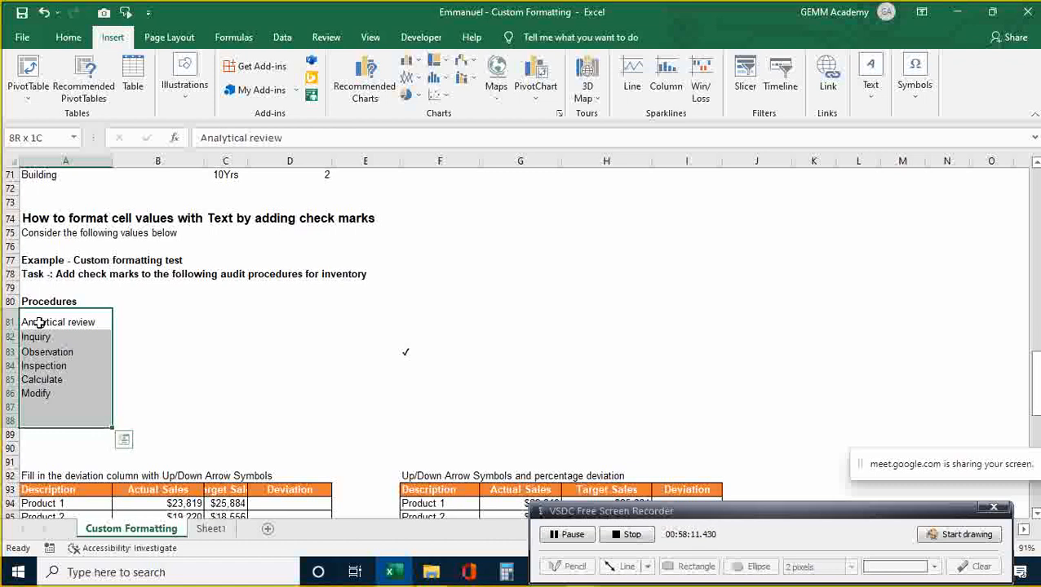
key(ctrl+1)
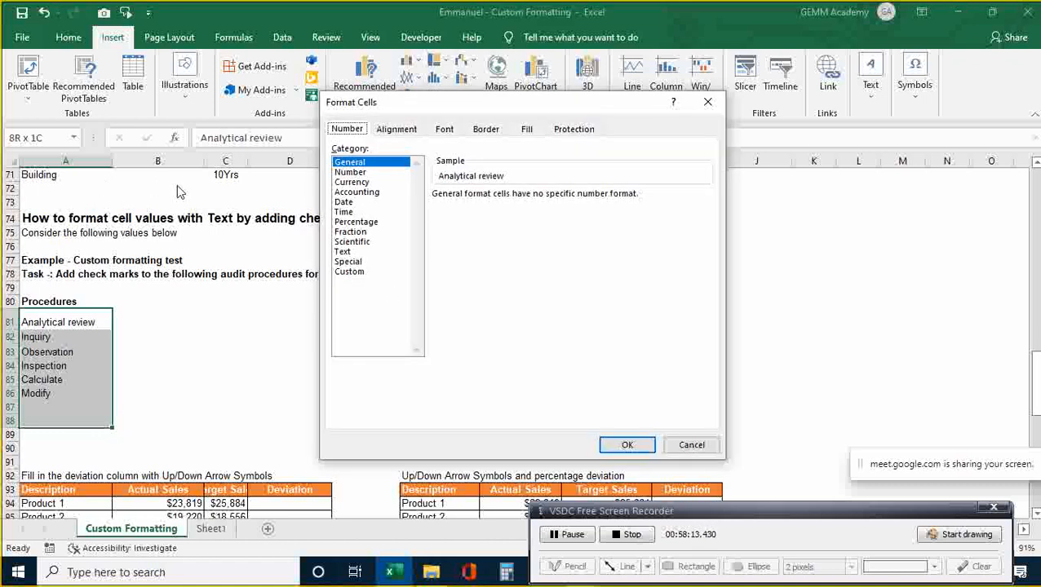
- Apply the custom number format '✓_ @' so each procedure shows a leading check mark
click(351, 272)
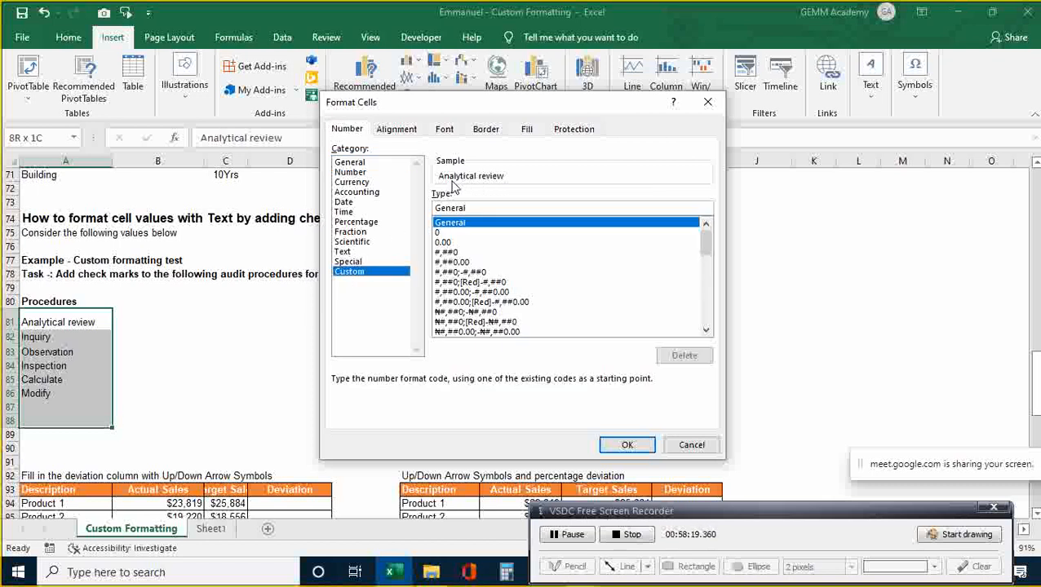
click(473, 209)
key(BackSpace)
key(BackSpace)
key(BackSpace)
key(BackSpace)
key(BackSpace)
key(BackSpace)
key(BackSpace)
key(ctrl+v)
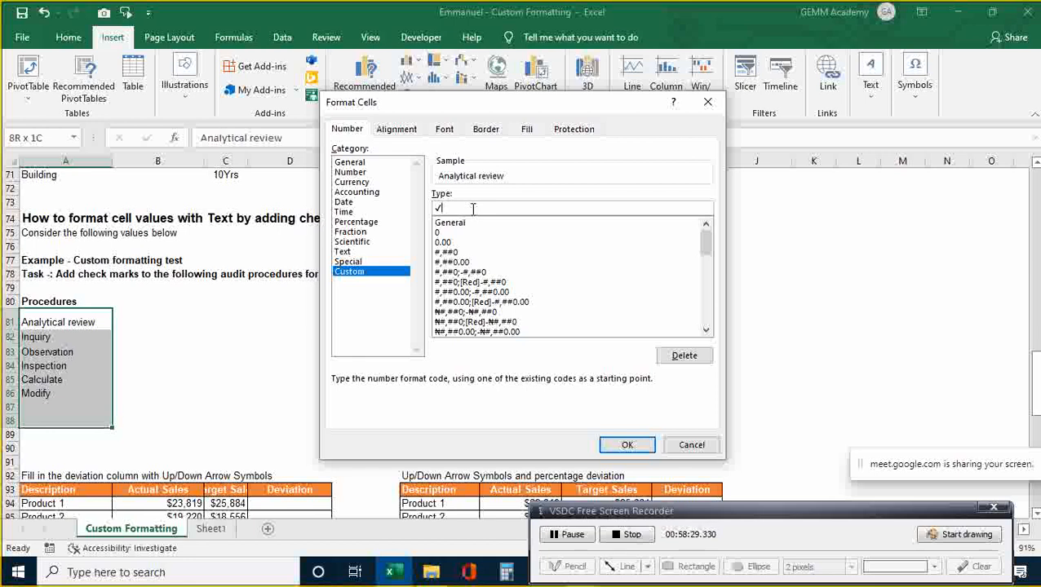
text(_ @)
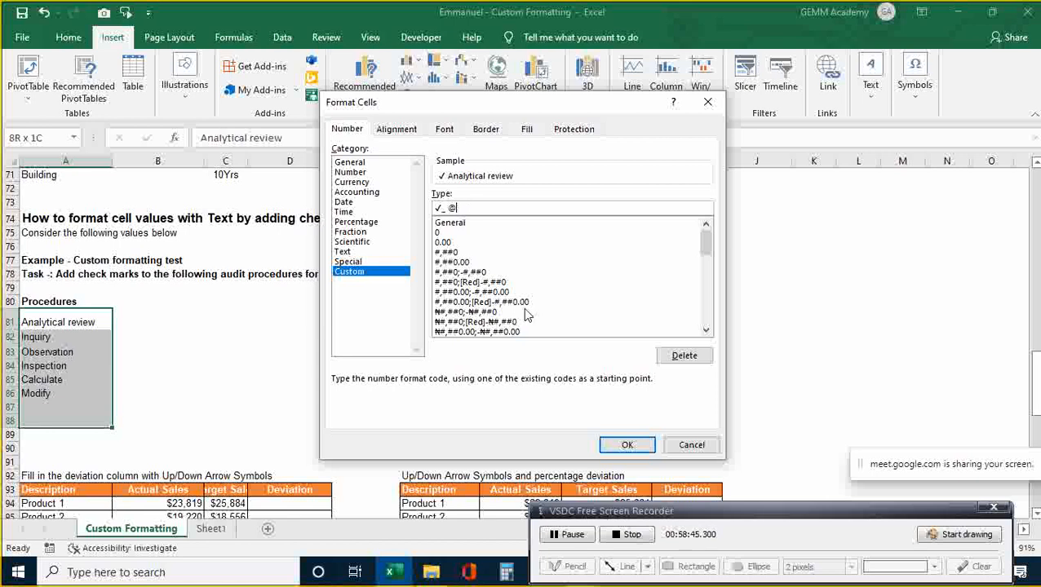
click(625, 447)
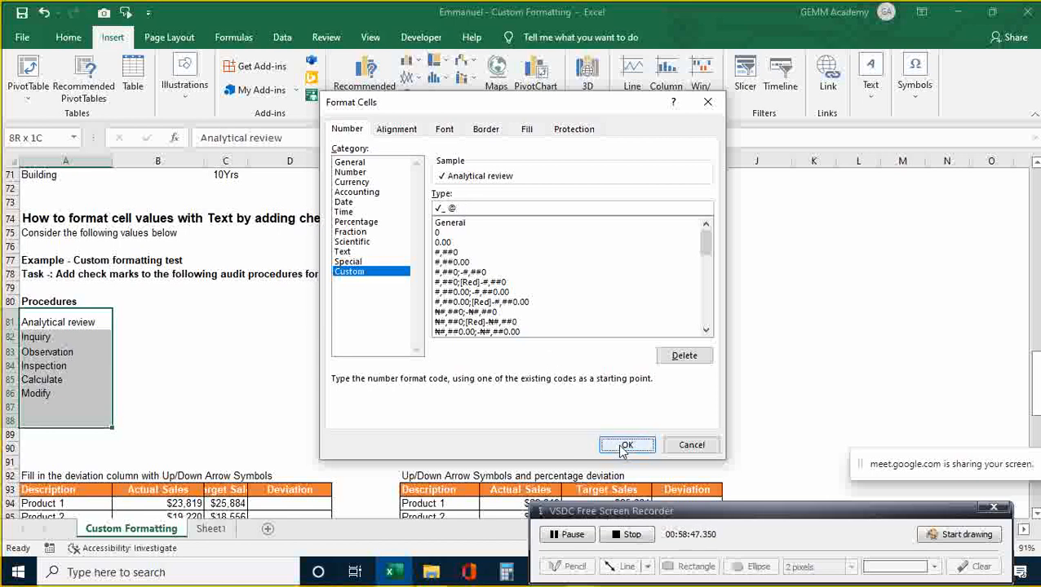
click(400, 399)
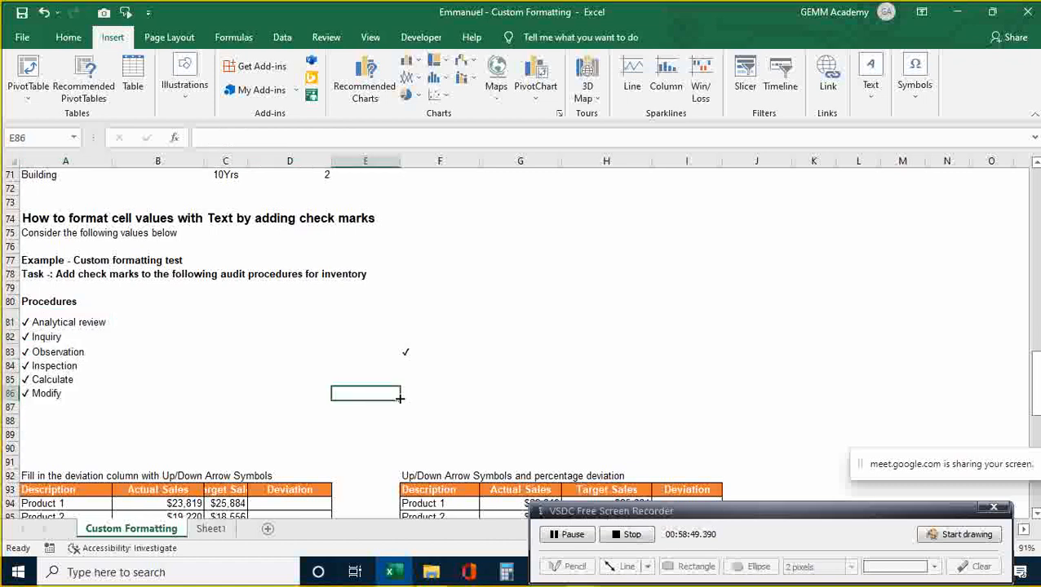
- Add Interprete in A87 and Conclusion in A88 below Modify, each getting the leading check mark
key(Left)
key(Left)
key(Left)
key(Left)
key(Up)
key(Up)
key(Up)
key(Up)
key(Up)
key(Down)
key(Down)
key(Down)
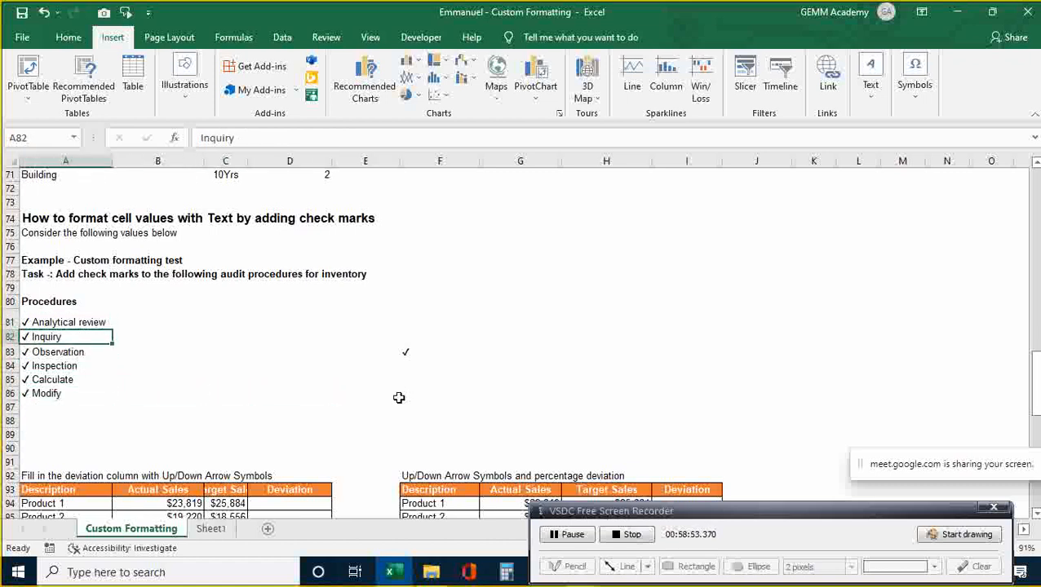
key(Down)
key(Down)
key(Down)
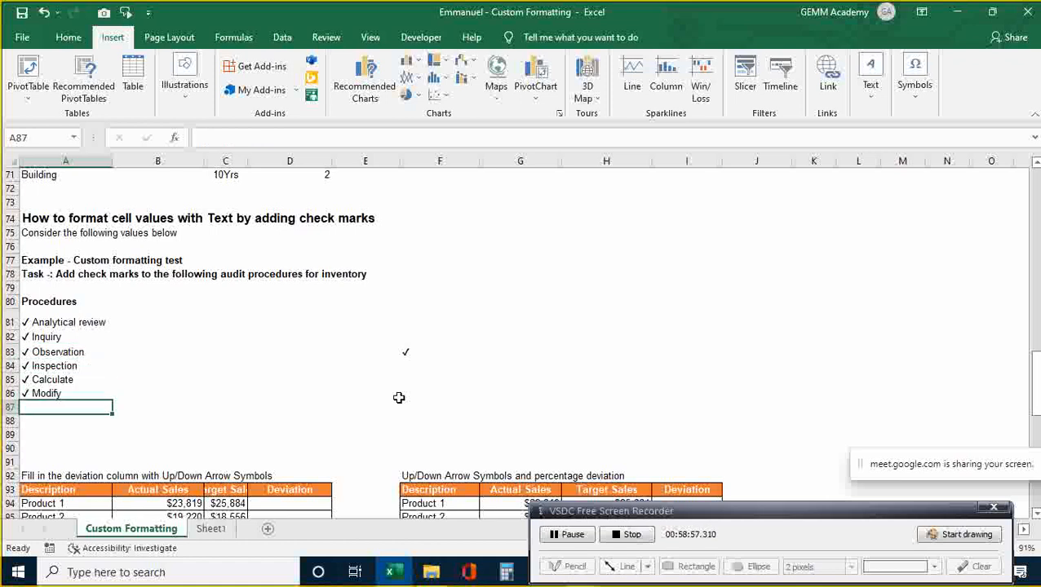
text(Inte)
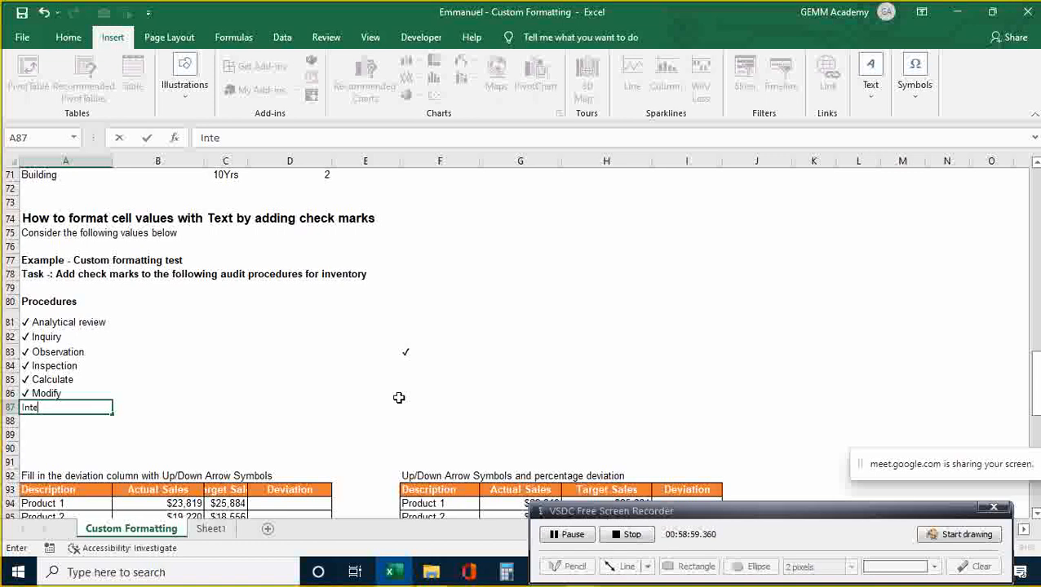
text(rprete)
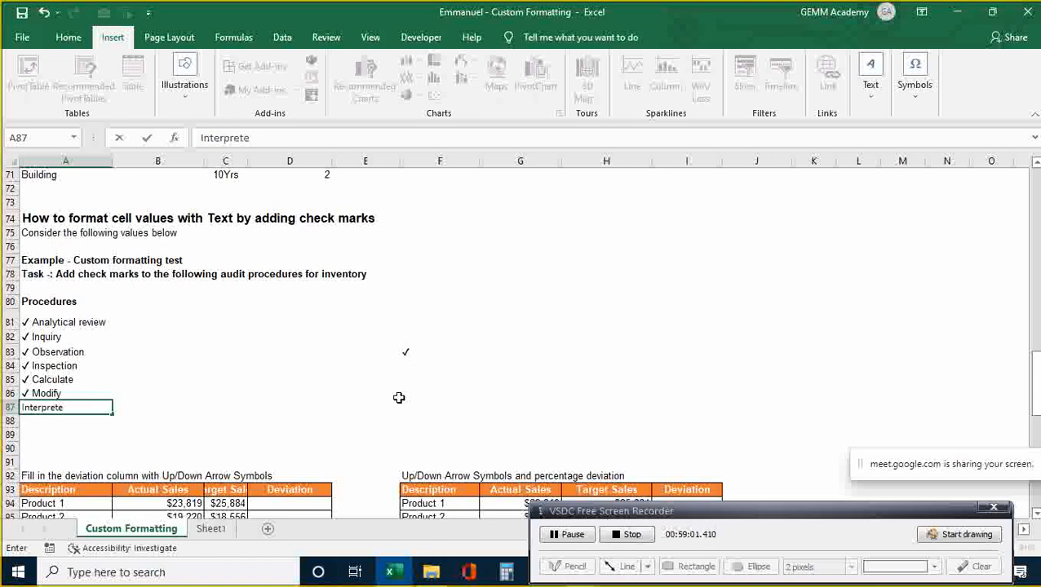
key(Return)
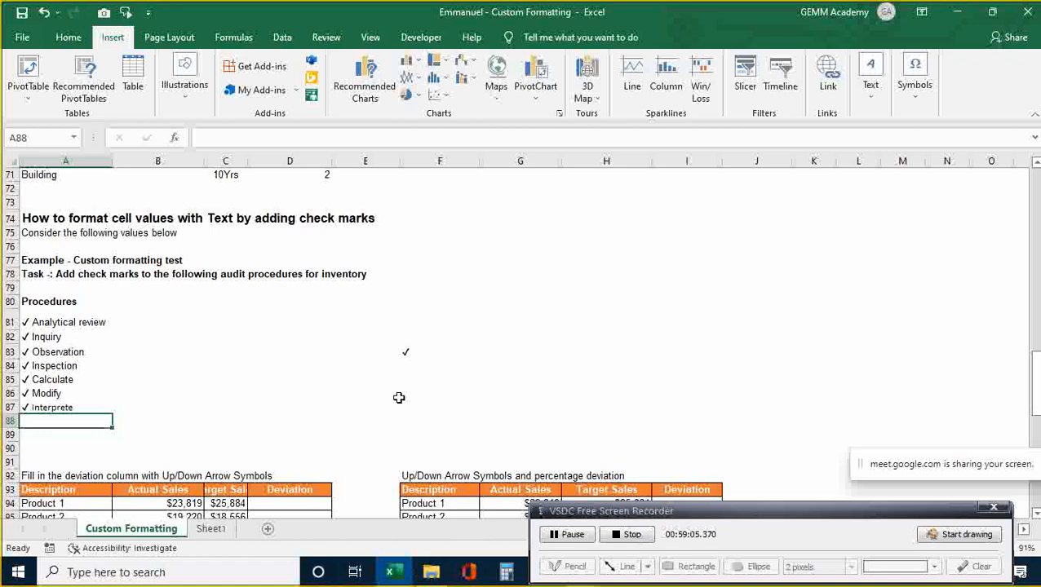
text(Conclusion)
key(Return)
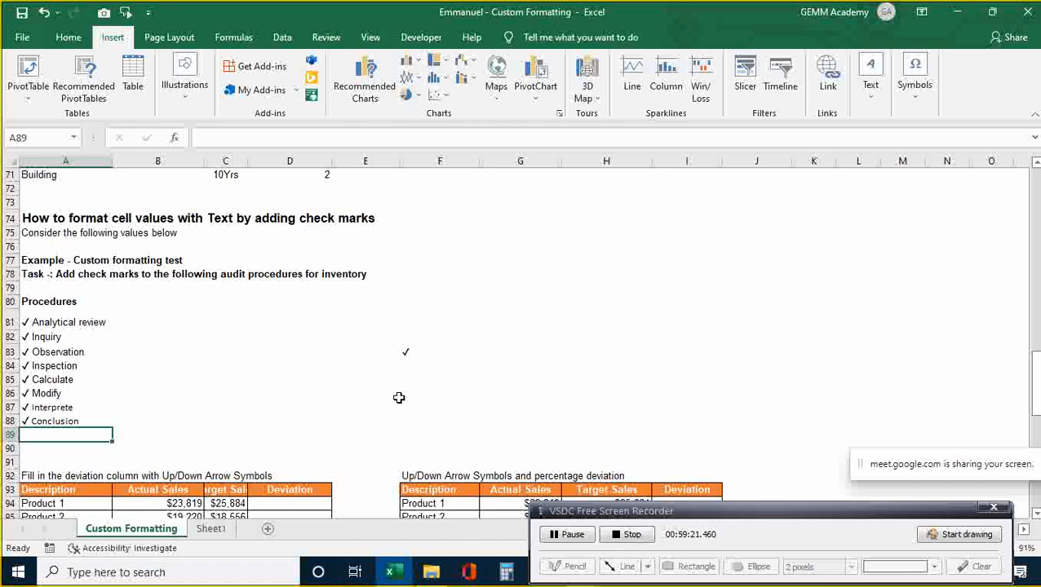
key(Down)
key(Up)
key(Up)
key(Up)
key(Up)
key(Up)
key(Up)
key(Up)
key(Up)
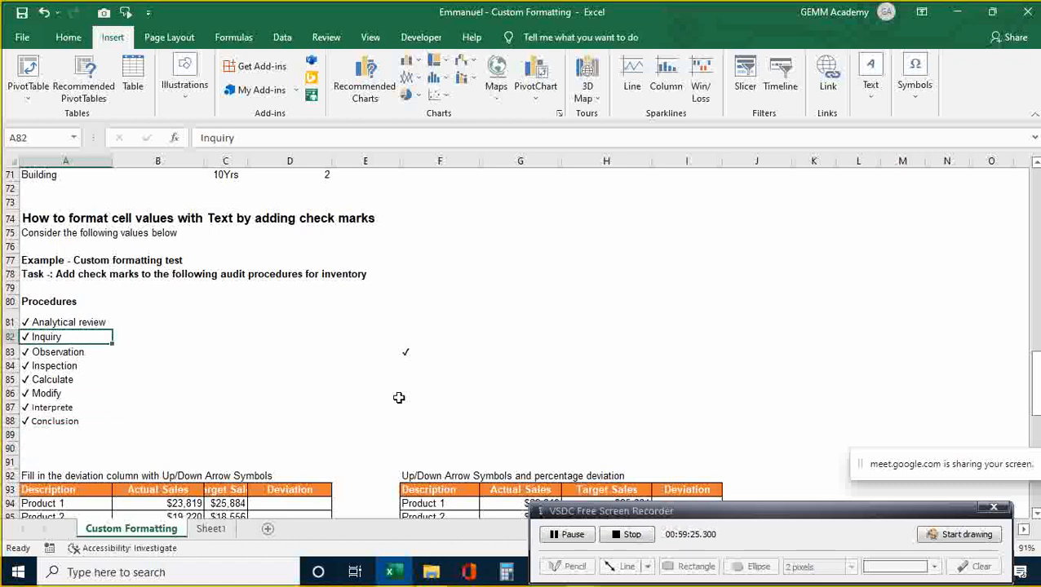
- Undo the Interprete and Conclusion entries and the check marks on the procedure list
key(ctrl+z)
key(ctrl+z)
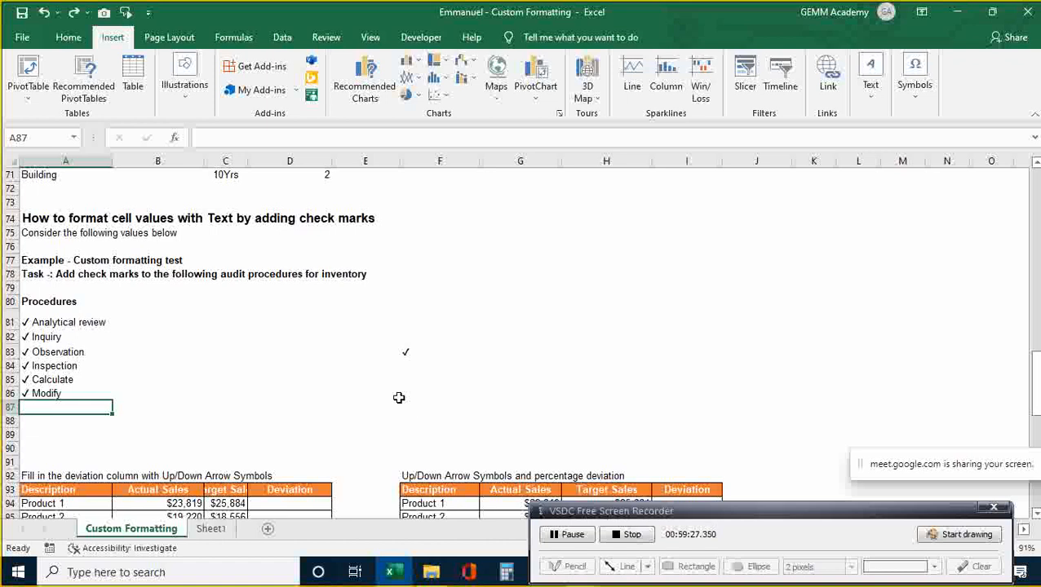
key(ctrl+z)
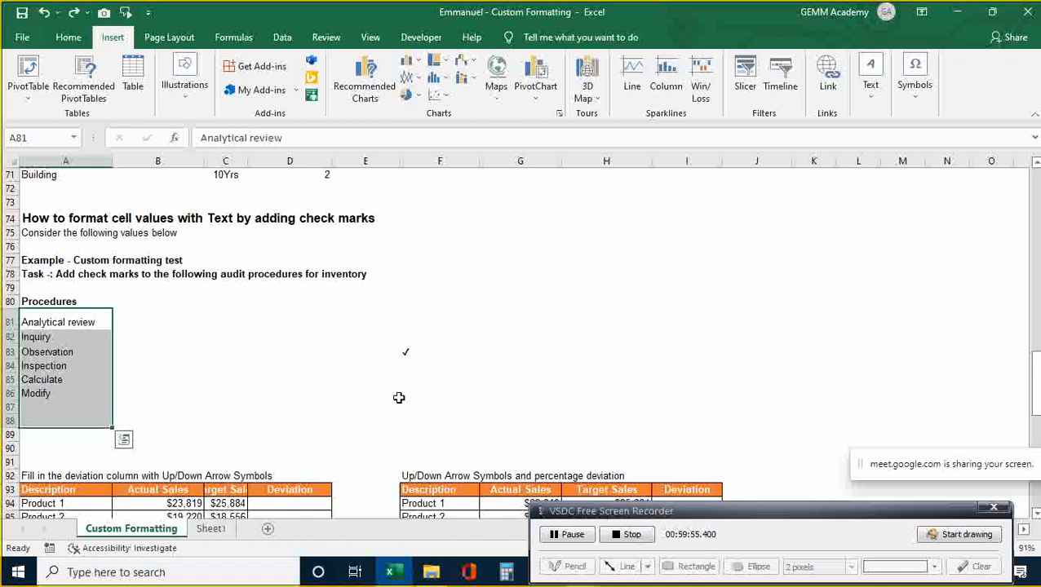
key(Down)
key(Down)
key(Down)
key(Down)
key(Down)
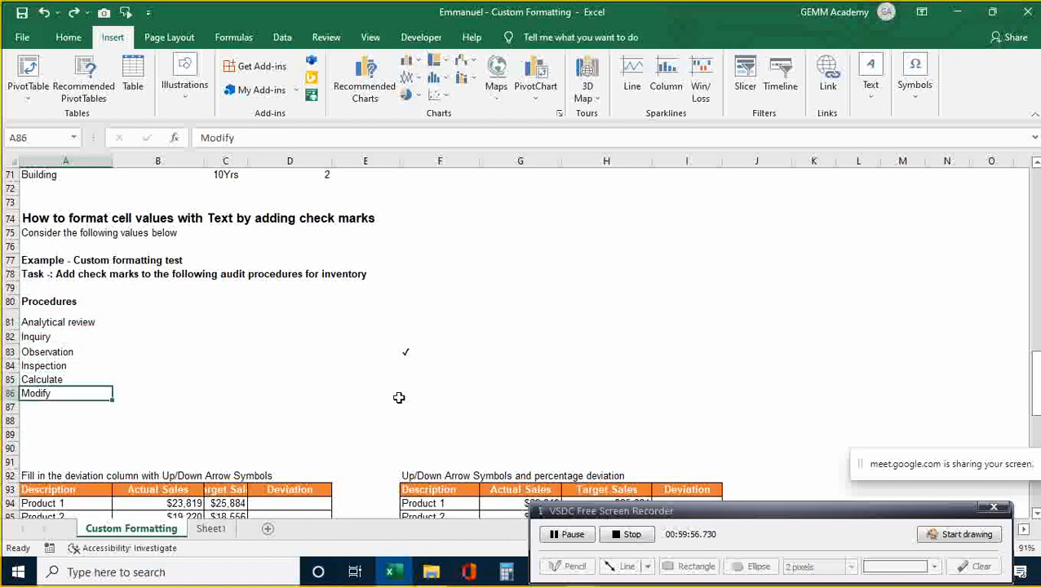
key(Down)
key(Down)
key(Down)
key(Down)
key(Down)
key(Down)
key(Down)
key(Down)
key(Down)
key(Down)
key(Down)
key(Down)
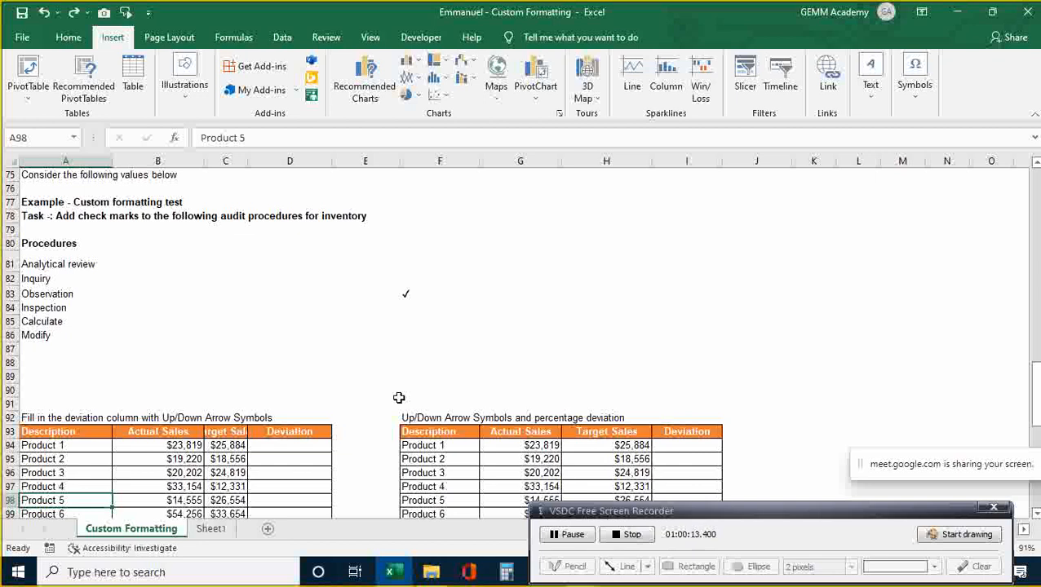
key(Down)
key(Down)
key(Down)
key(Down)
key(Down)
key(Down)
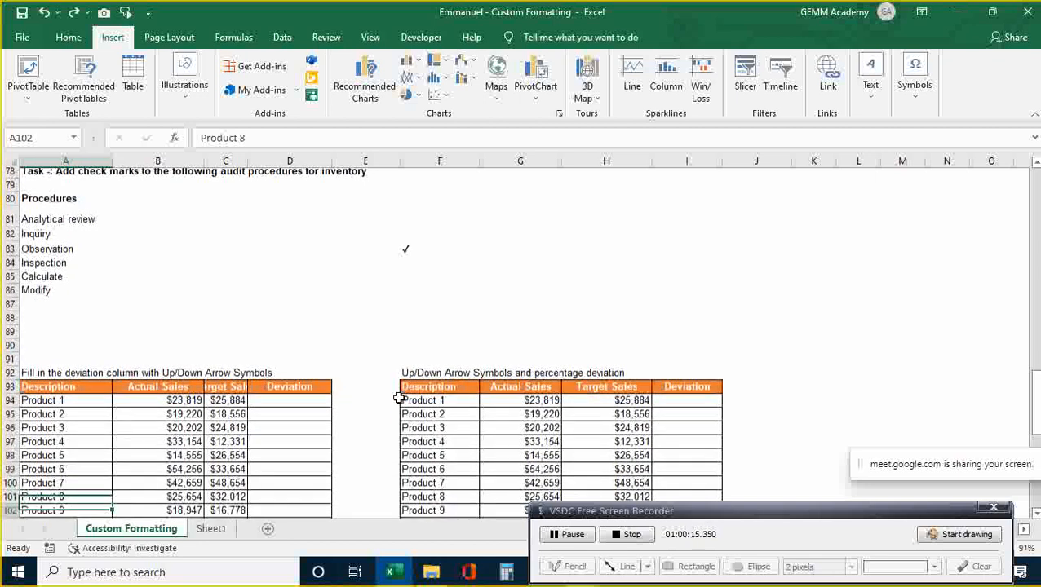
key(Down)
key(Down)
key(Down)
key(Down)
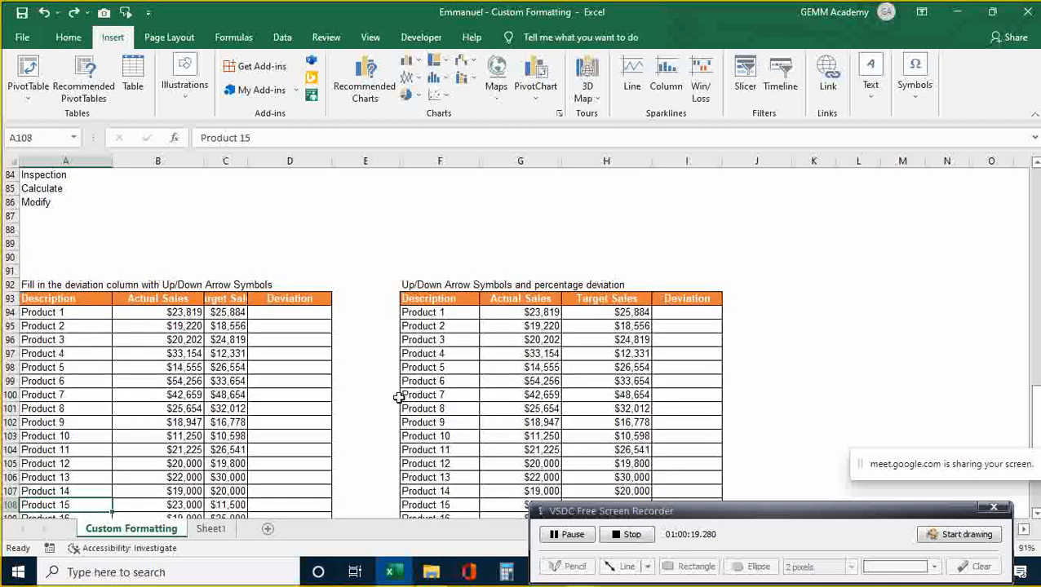
- Select cell G87 and open the Symbol dialog with Alt+N, U
drag(399, 397, 371, 381)
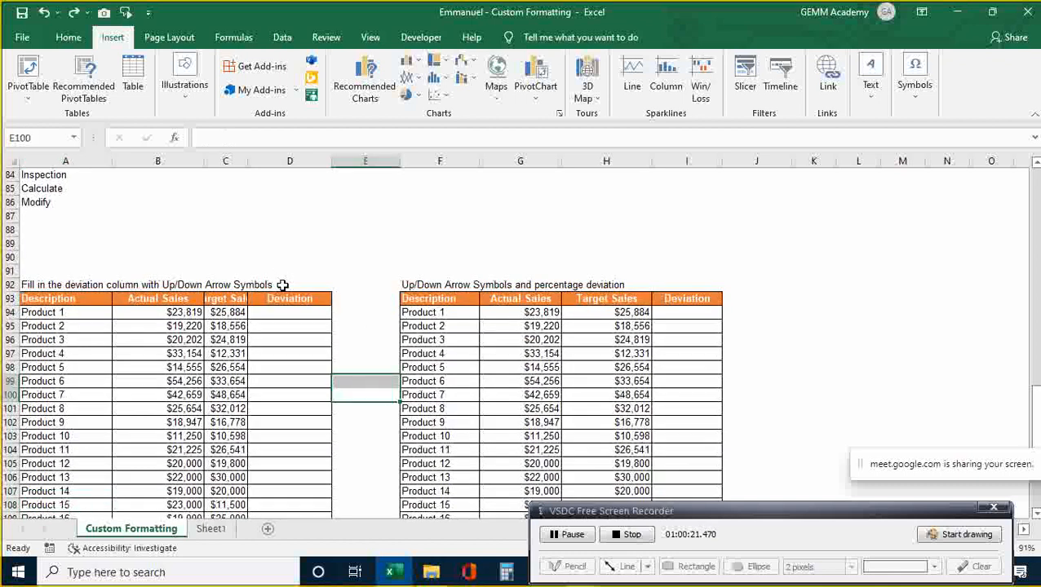
click(532, 242)
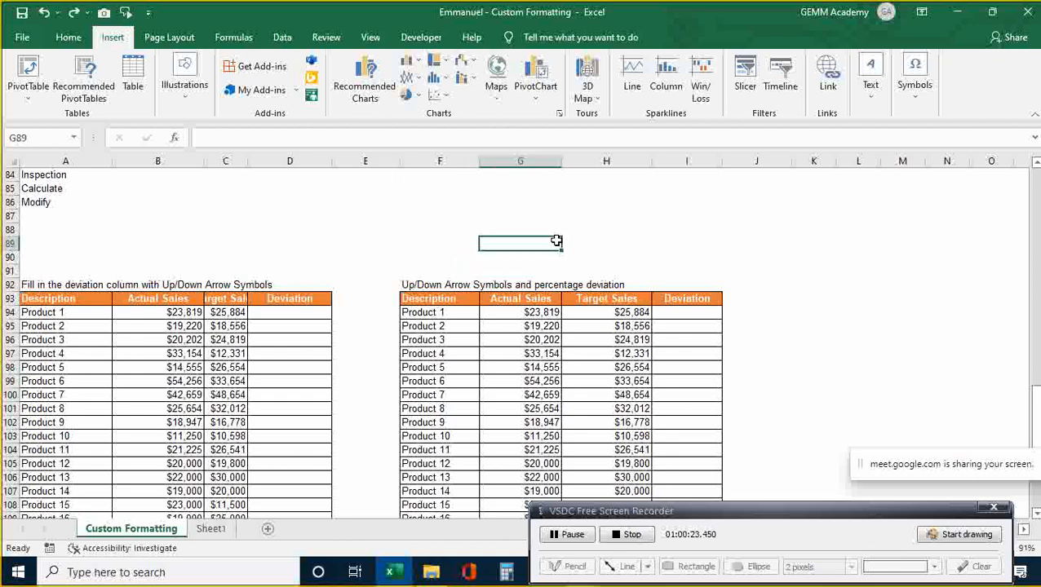
key(Up)
key(Up)
key(alt+n)
key(u)
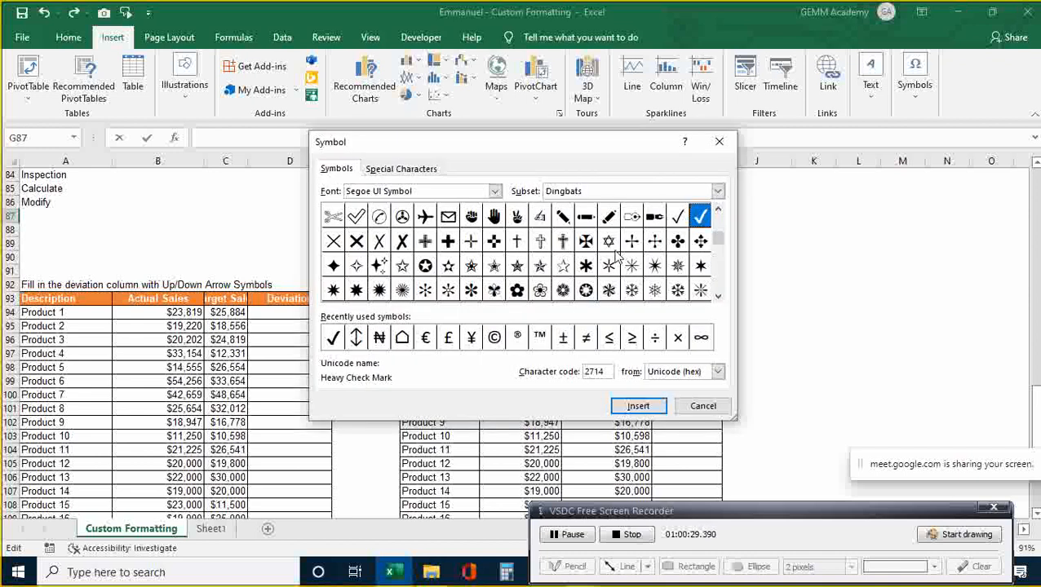
- Set the Symbol dialog font to Arial
click(494, 191)
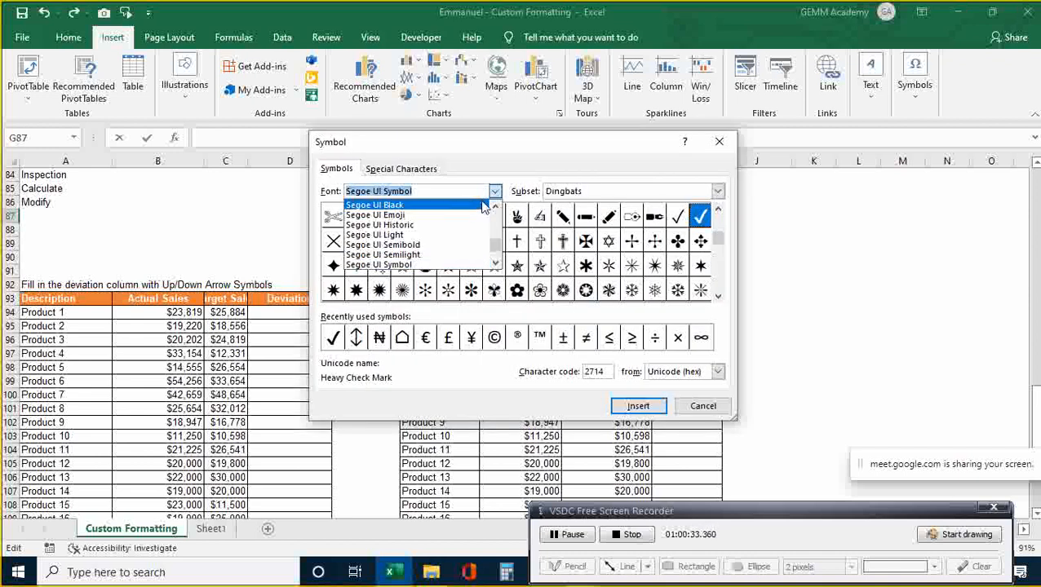
text(Arial)
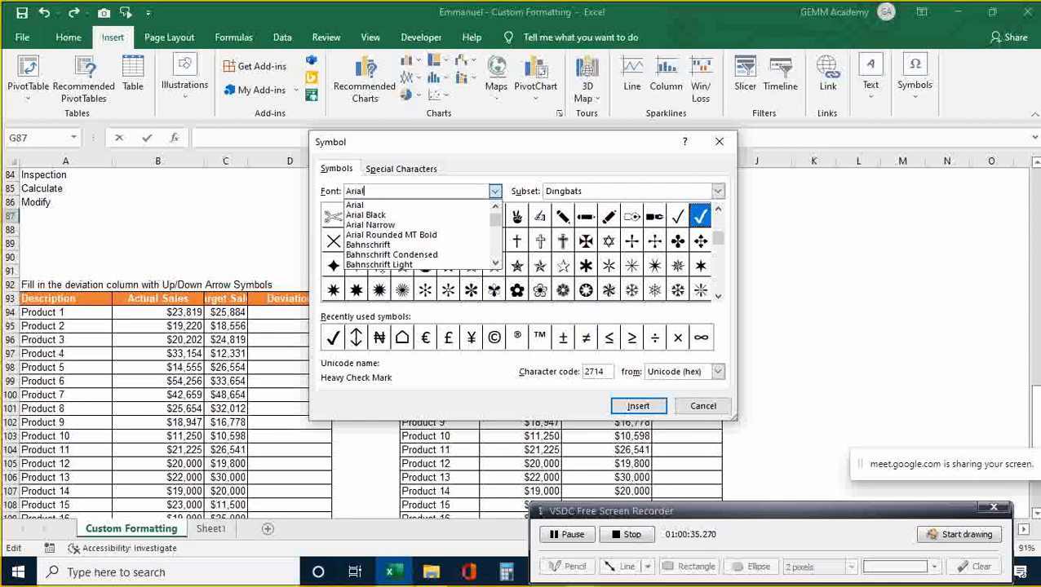
key(Return)
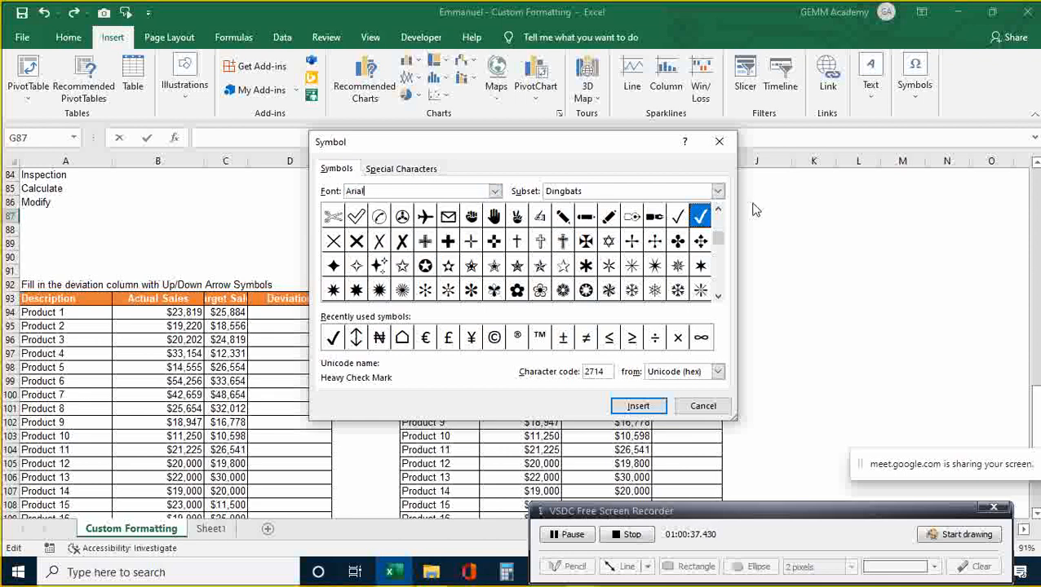
- Scroll through Arial's character subsets in the Symbol dialog
click(718, 192)
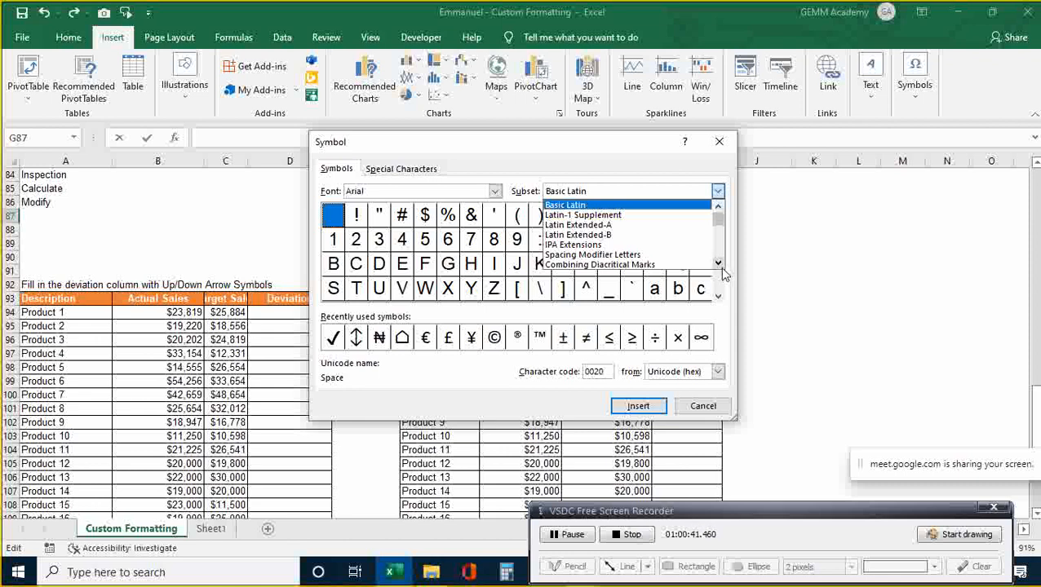
click(719, 194)
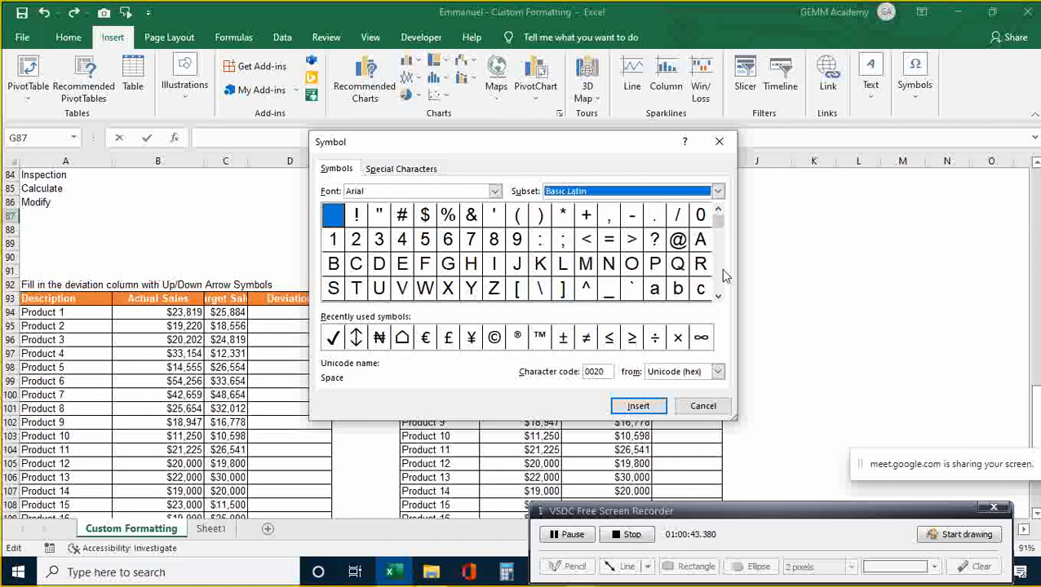
click(719, 297)
click(719, 297)
click(719, 297)
click(719, 297)
click(718, 297)
click(719, 297)
click(718, 297)
click(719, 297)
click(719, 296)
click(719, 297)
click(719, 297)
click(719, 297)
click(718, 297)
click(719, 297)
click(719, 297)
click(719, 297)
click(719, 297)
click(719, 297)
click(719, 297)
click(718, 297)
click(719, 297)
click(719, 297)
click(719, 297)
click(719, 297)
click(719, 297)
click(719, 297)
click(719, 297)
click(719, 297)
click(719, 297)
click(719, 297)
click(719, 297)
click(719, 297)
click(719, 297)
click(719, 297)
click(719, 297)
click(718, 297)
click(719, 297)
click(718, 297)
click(719, 297)
click(719, 297)
click(719, 297)
click(719, 297)
click(719, 297)
click(719, 297)
click(718, 297)
click(719, 297)
click(718, 297)
click(719, 297)
click(719, 297)
click(719, 297)
click(719, 297)
click(719, 297)
click(719, 297)
click(719, 297)
click(719, 297)
click(719, 297)
click(718, 297)
click(719, 297)
click(718, 297)
click(719, 297)
click(718, 297)
click(719, 297)
click(719, 297)
click(719, 297)
click(719, 297)
click(719, 297)
click(719, 297)
click(719, 297)
- Choose the Geometric Shapes subset from the Subset list
click(717, 196)
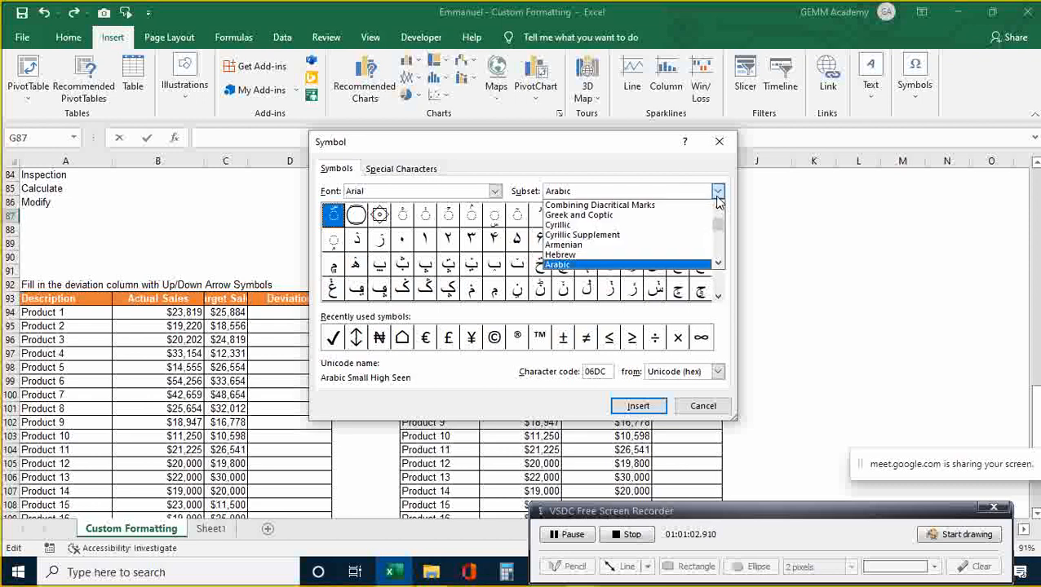
click(718, 263)
click(718, 263)
click(718, 263)
click(718, 262)
click(718, 262)
click(718, 263)
click(718, 262)
click(718, 263)
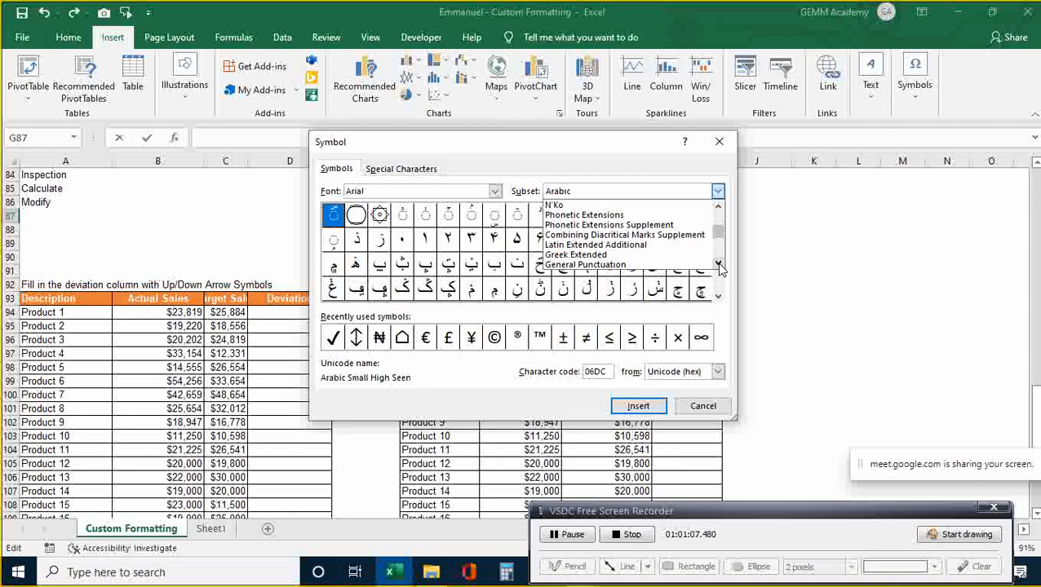
click(719, 264)
click(719, 264)
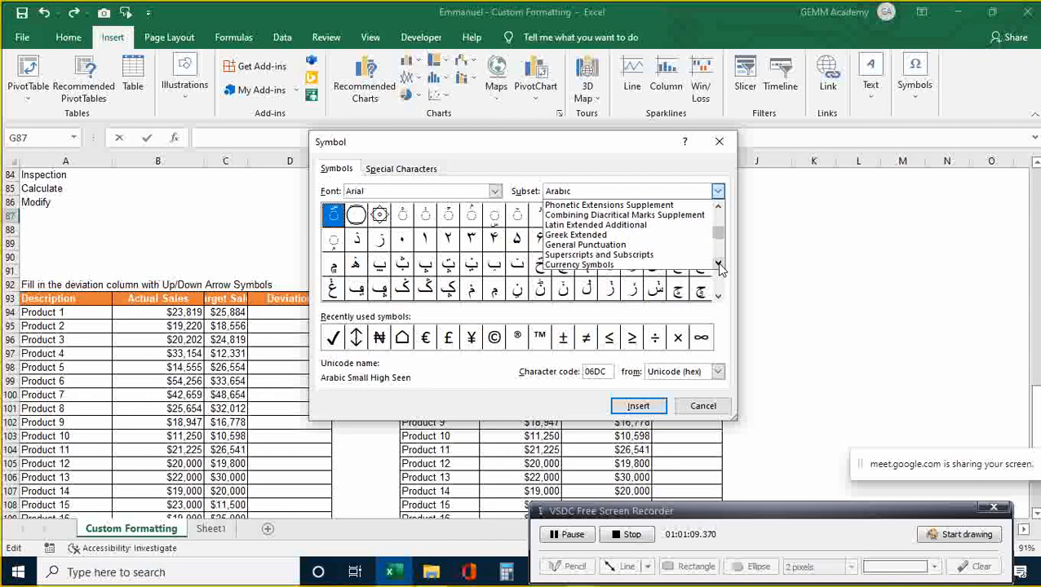
click(718, 196)
click(718, 196)
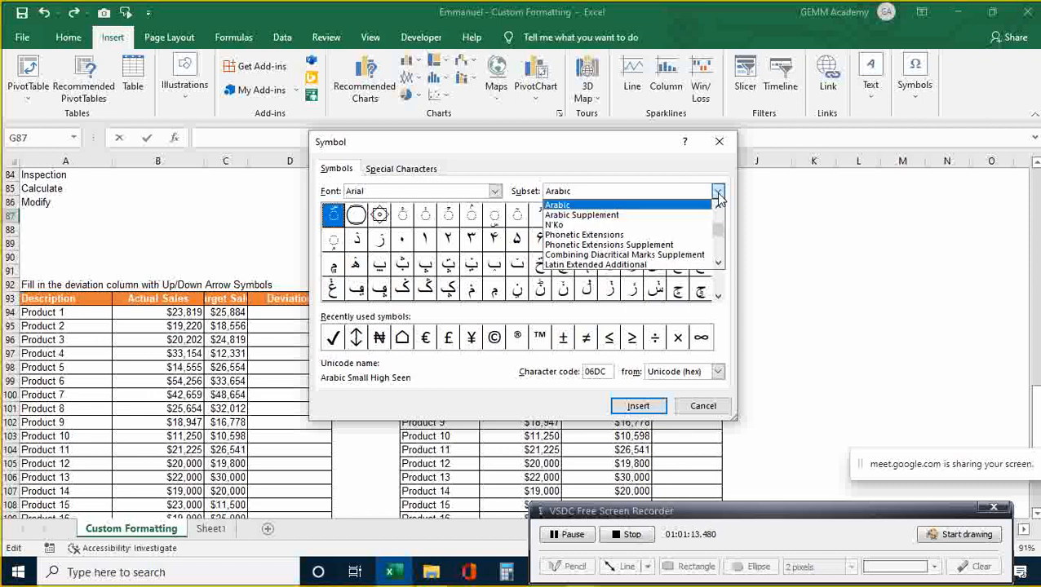
click(716, 205)
click(716, 205)
click(716, 205)
click(716, 204)
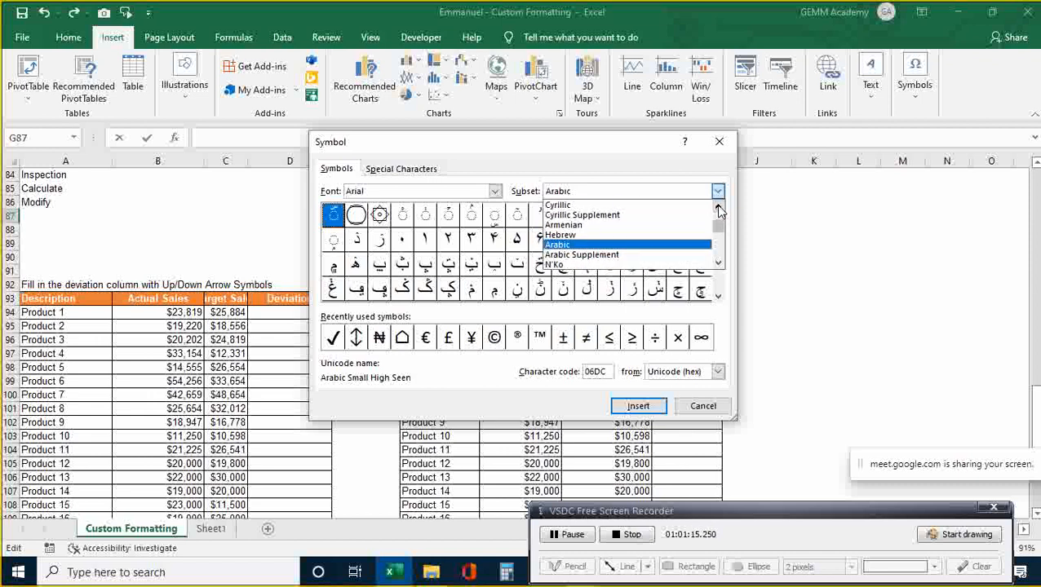
click(716, 205)
click(716, 205)
click(716, 205)
click(717, 206)
click(718, 206)
click(717, 206)
click(717, 207)
click(717, 206)
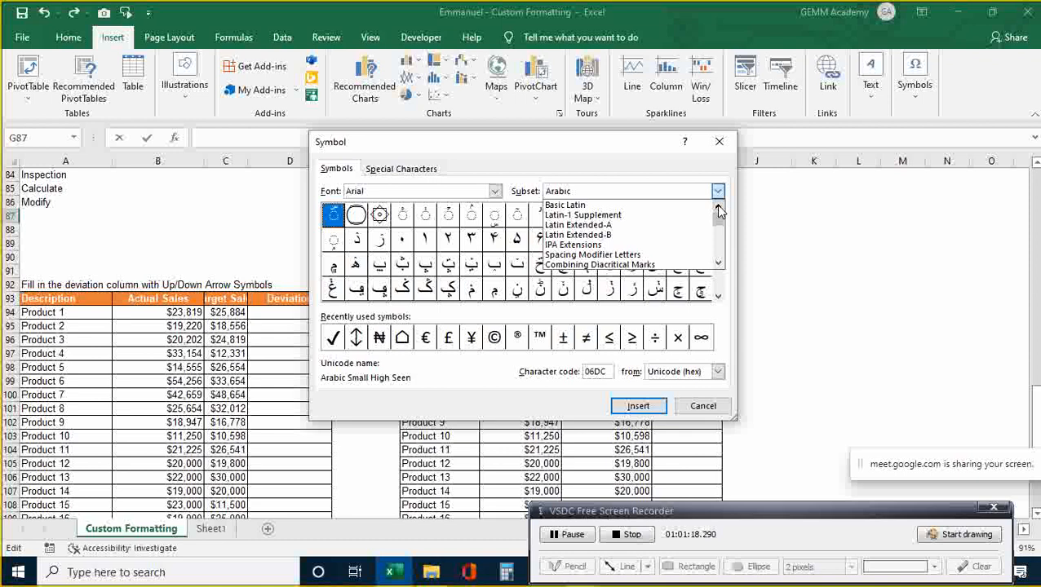
click(718, 262)
click(718, 263)
click(718, 265)
click(718, 264)
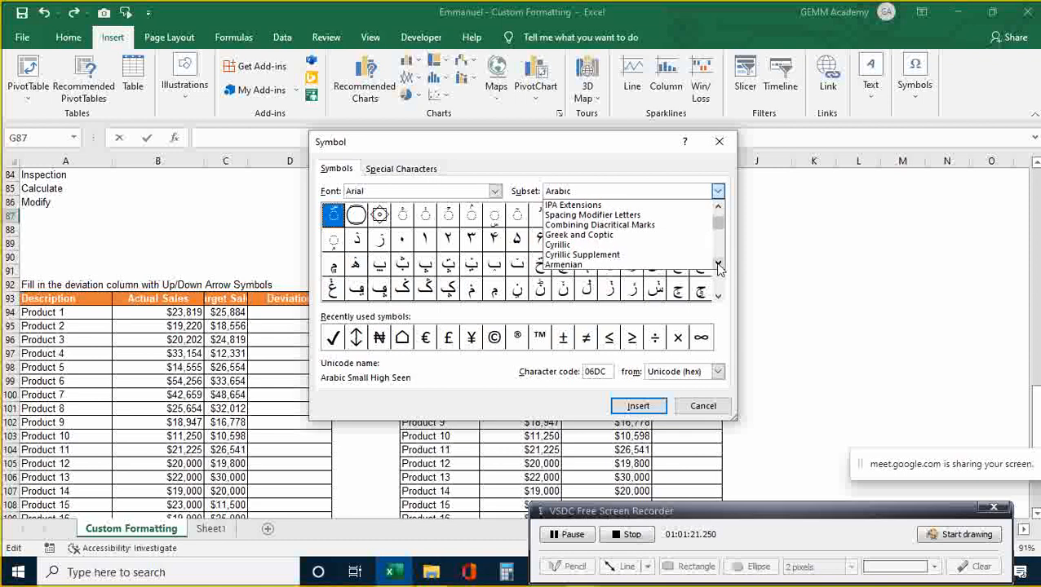
click(718, 264)
click(718, 265)
click(718, 264)
click(718, 264)
click(718, 265)
click(718, 264)
click(718, 265)
click(718, 265)
click(717, 264)
click(718, 265)
click(718, 265)
click(718, 265)
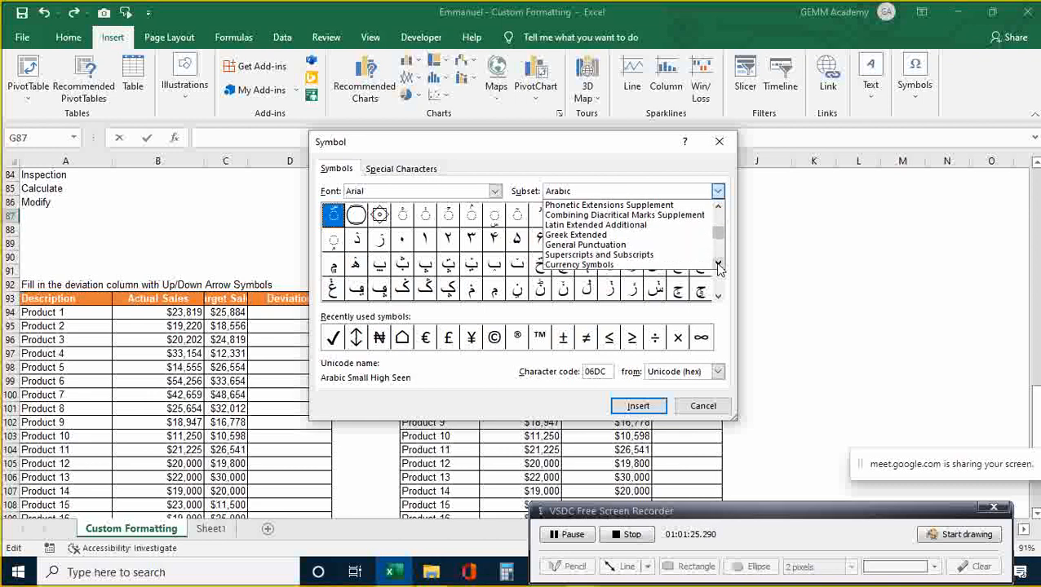
double_click(718, 264)
click(717, 265)
double_click(718, 264)
click(718, 264)
double_click(718, 265)
double_click(718, 264)
click(718, 264)
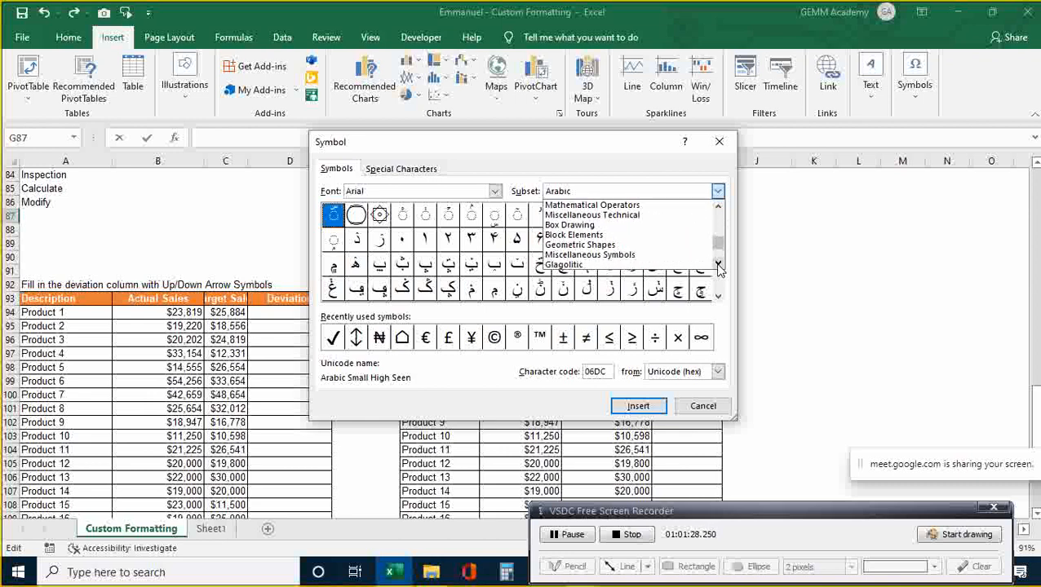
click(635, 245)
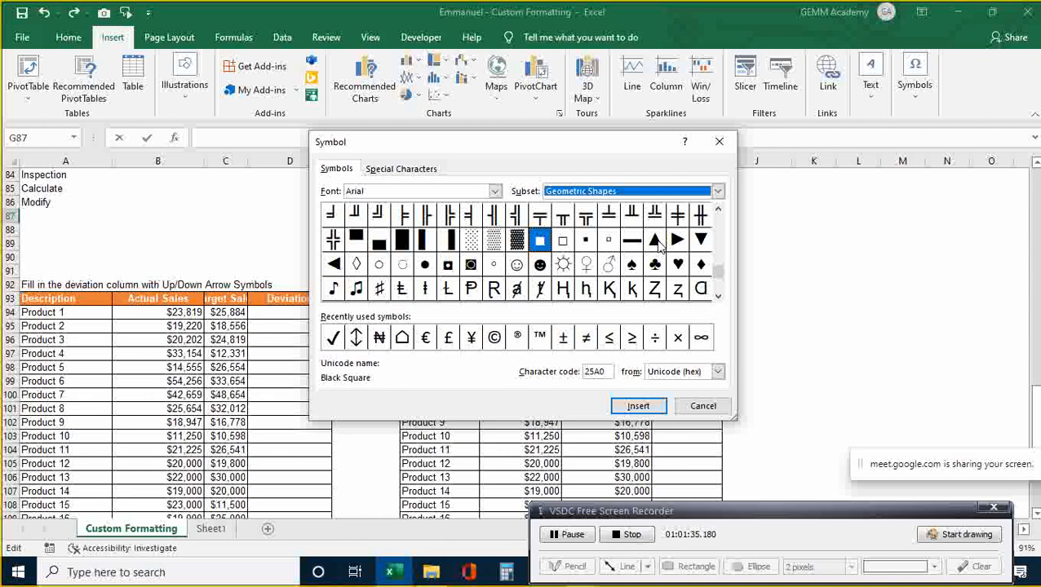
- Insert the black up and down triangles (▲▼) into G87 and close the Symbol dialog
click(655, 240)
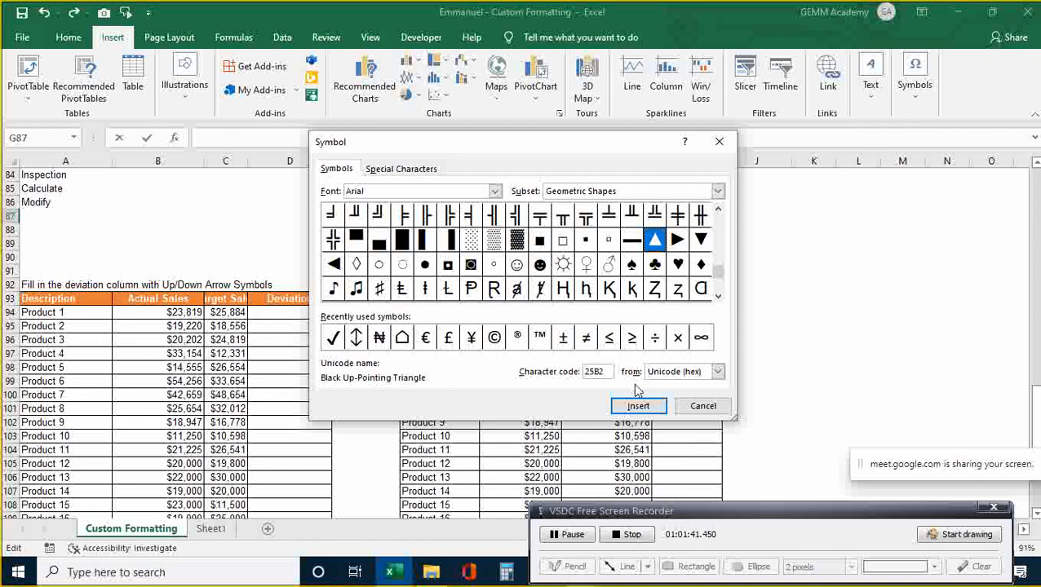
click(644, 407)
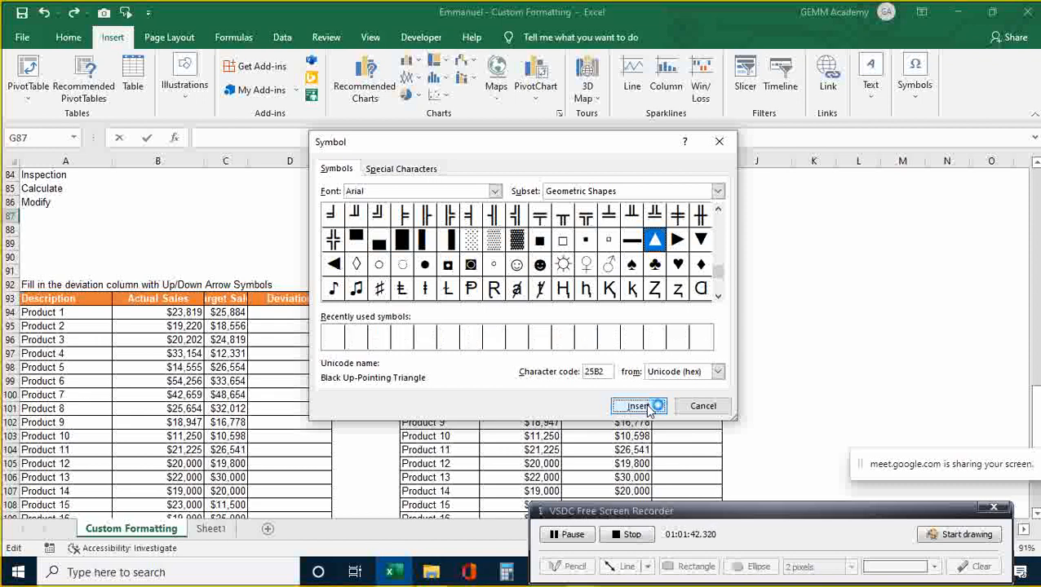
click(681, 241)
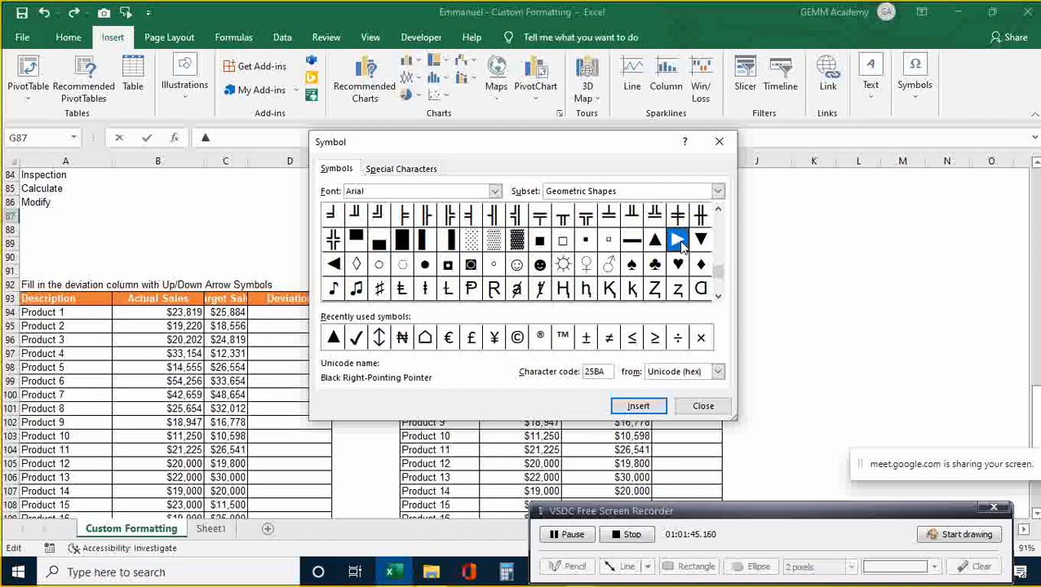
click(649, 408)
click(701, 240)
click(648, 408)
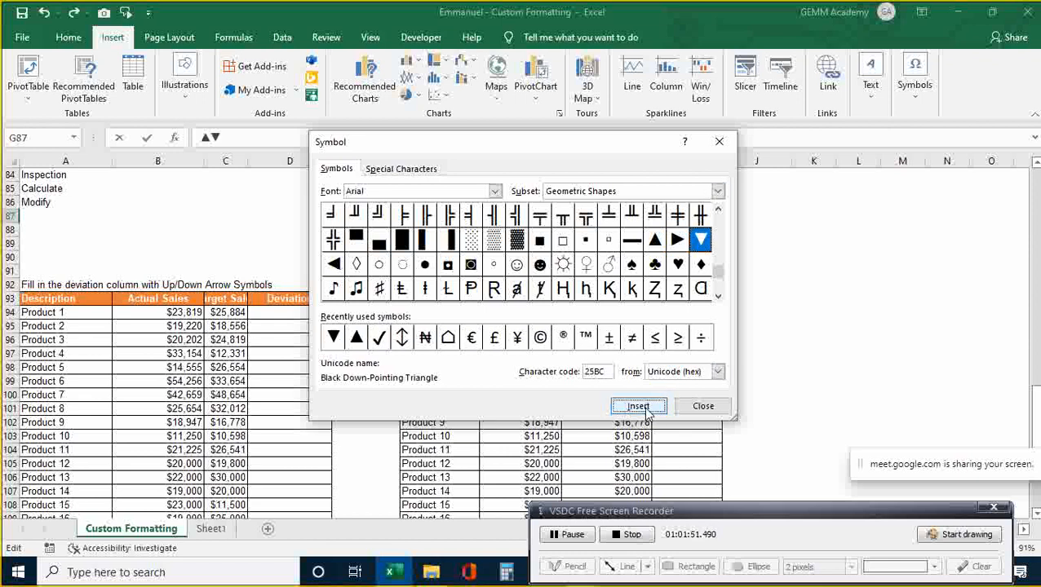
click(700, 407)
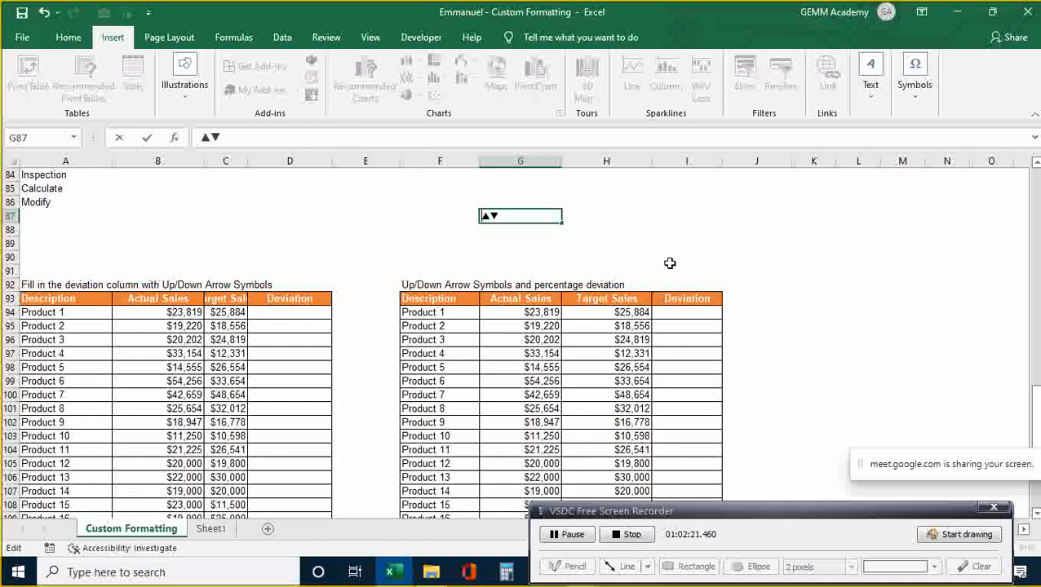
- Commit ▲▼ in G87 and widen column C to fit the Target Sales header
key(Return)
key(Left)
key(Left)
key(Left)
key(Left)
key(Left)
key(Left)
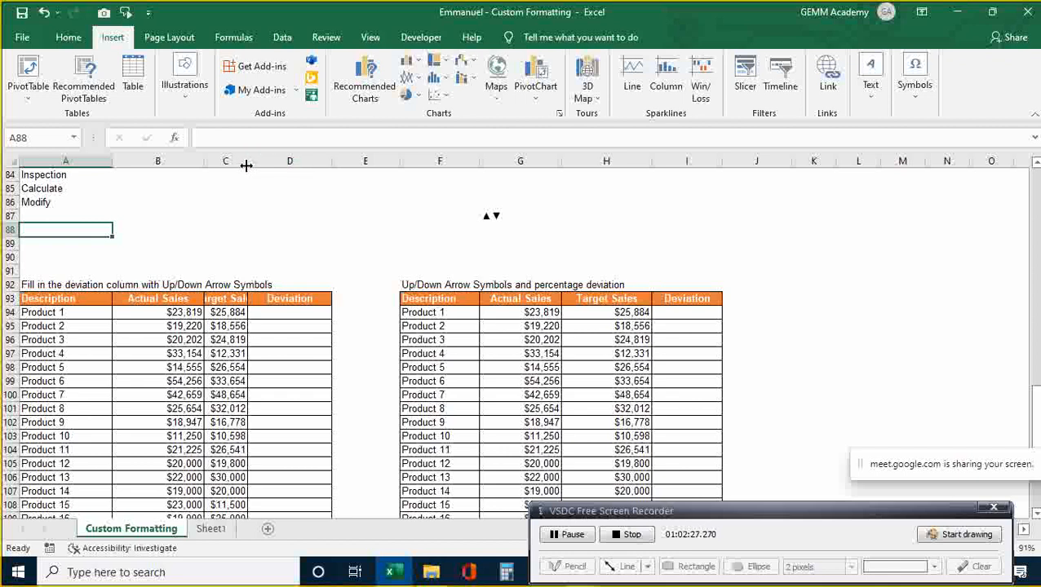
drag(247, 164, 265, 165)
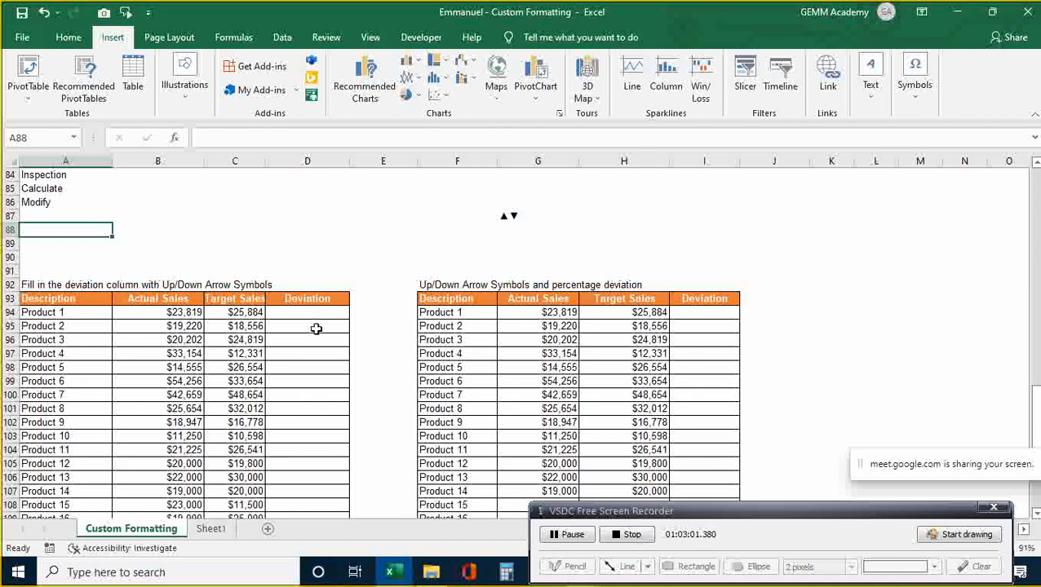
- Select the Deviation range D94:D109 for the sixteen products
double_click(315, 313)
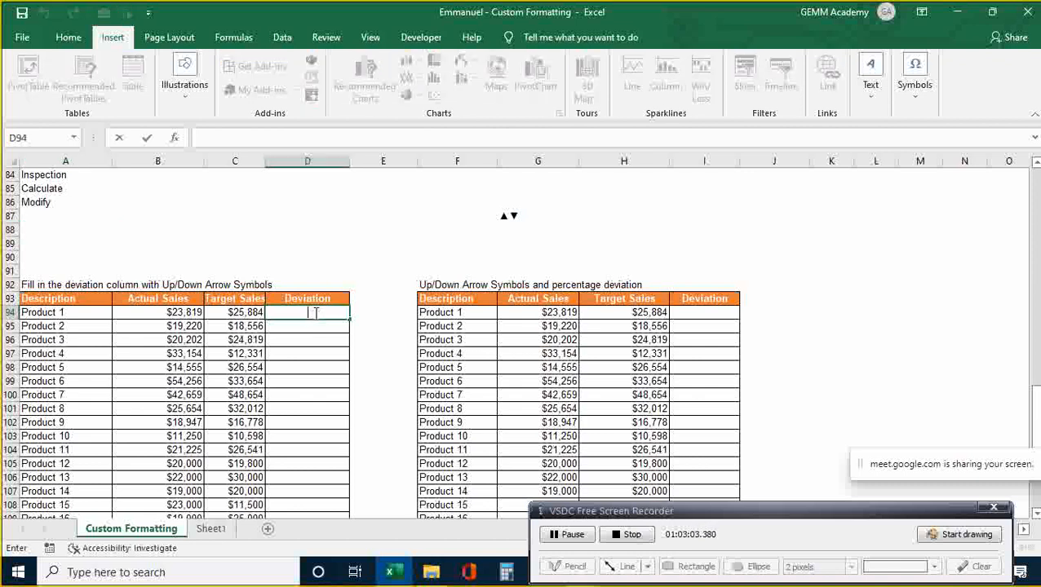
key(shift+Down)
key(shift+Down)
key(shift+Down)
key(shift+Down)
key(shift+Down)
key(shift+Down)
key(shift+Down)
key(shift+Down)
key(shift+Down)
key(shift+Down)
key(shift+Down)
key(shift+Down)
key(shift+Down)
key(shift+Down)
key(shift+Down)
key(shift+Down)
key(shift+Down)
key(shift+Down)
key(shift+Down)
key(shift+Down)
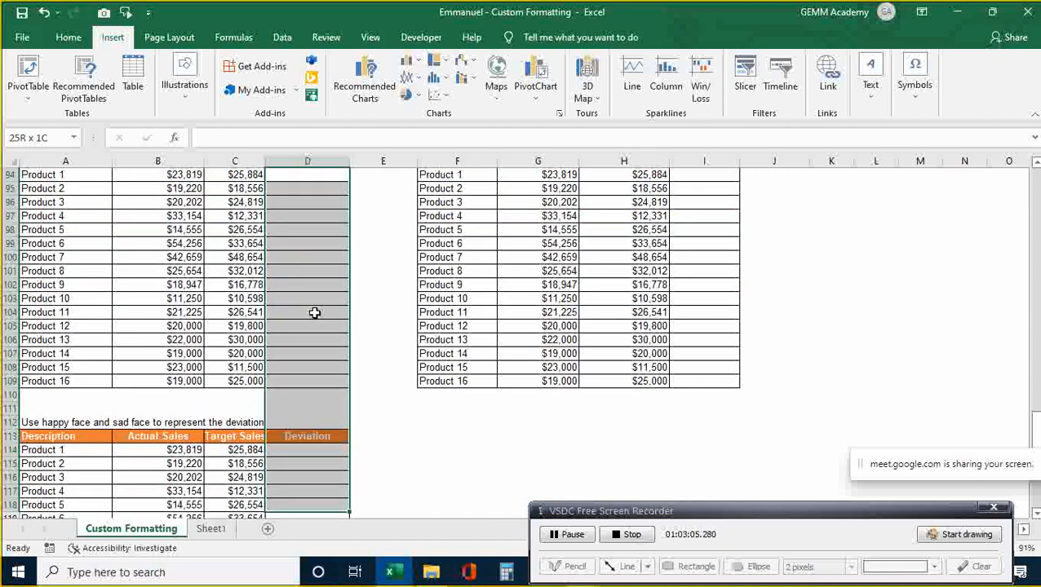
key(shift+Up)
key(shift+Up)
key(shift+Up)
key(shift+Up)
key(shift+Up)
key(shift+Up)
key(shift+Up)
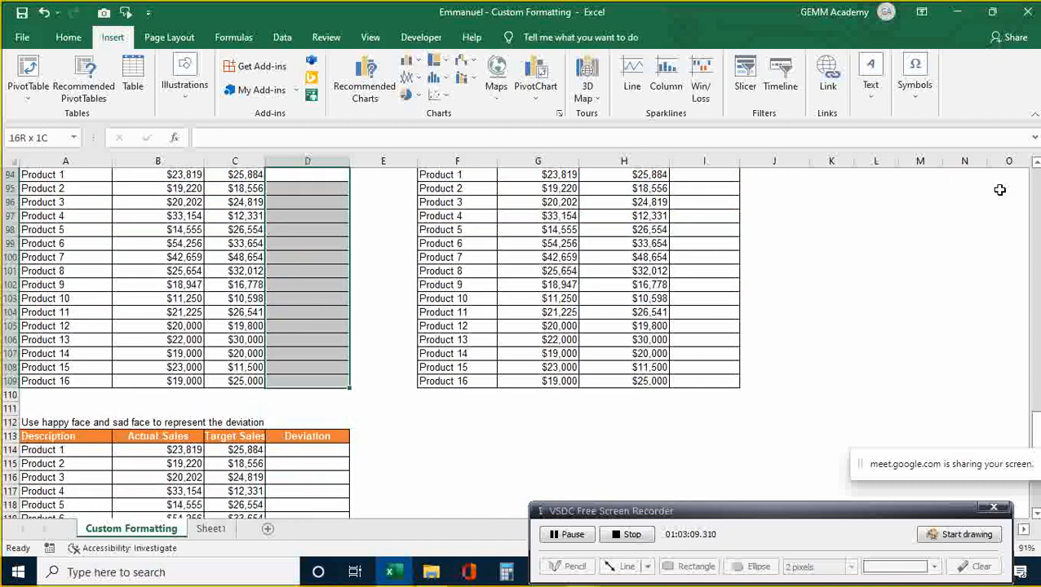
click(1038, 164)
click(1037, 164)
click(1038, 164)
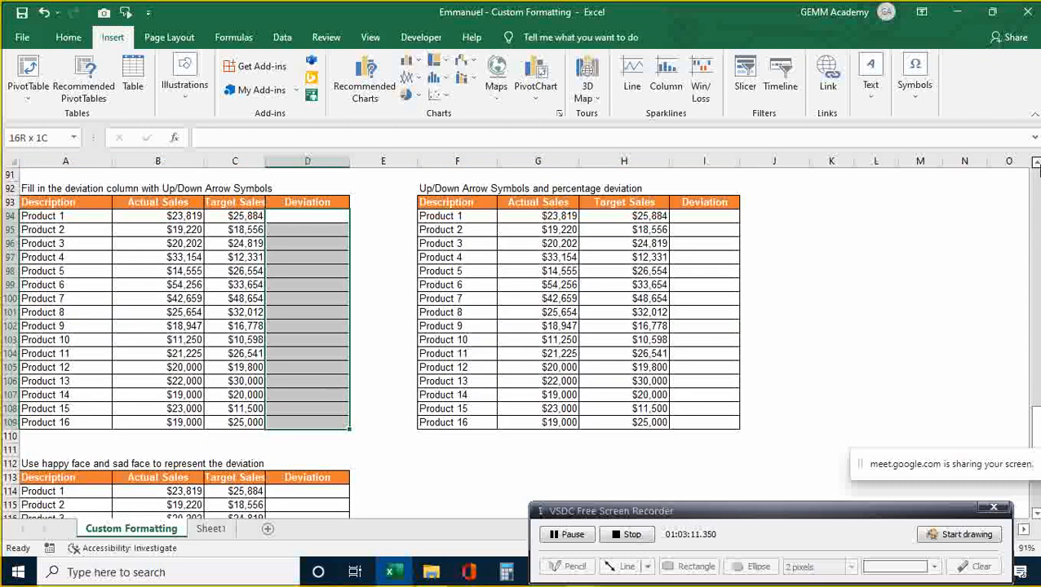
click(1038, 164)
click(1036, 164)
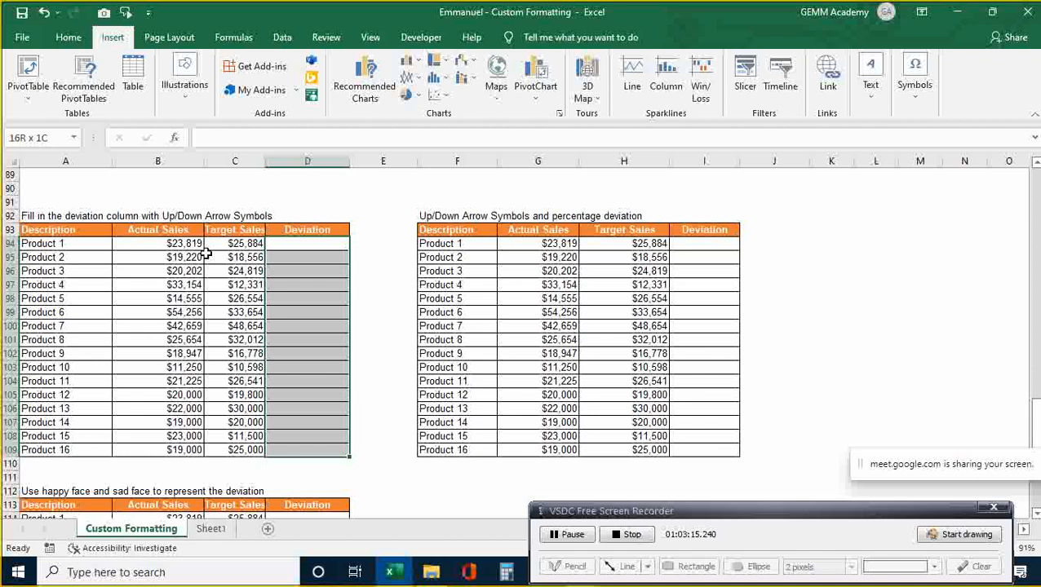
- Fill =B94/C94-1 into all of D94:D109 at once with Ctrl+Enter
text(=)
click(181, 243)
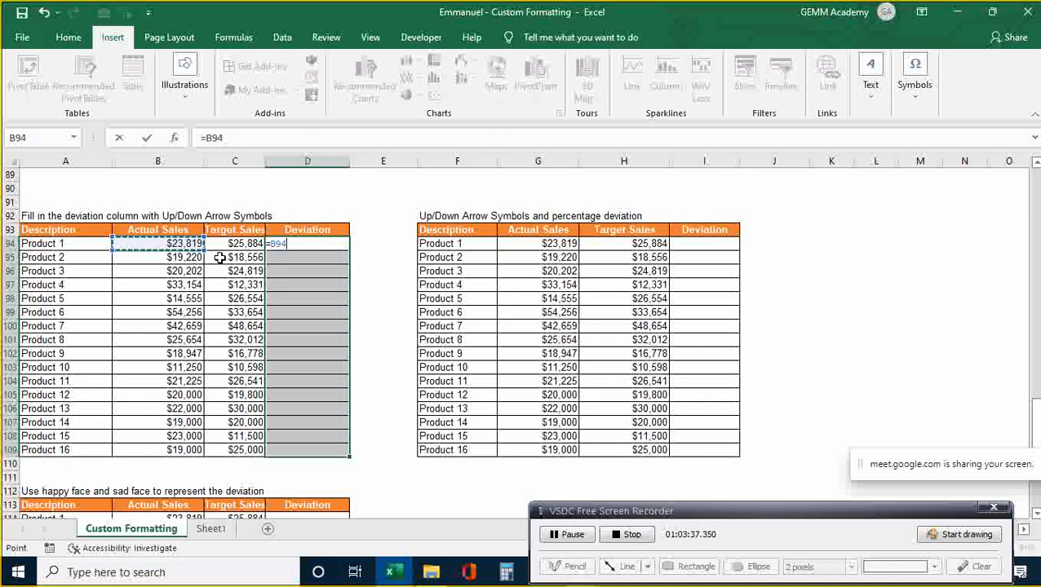
text(/)
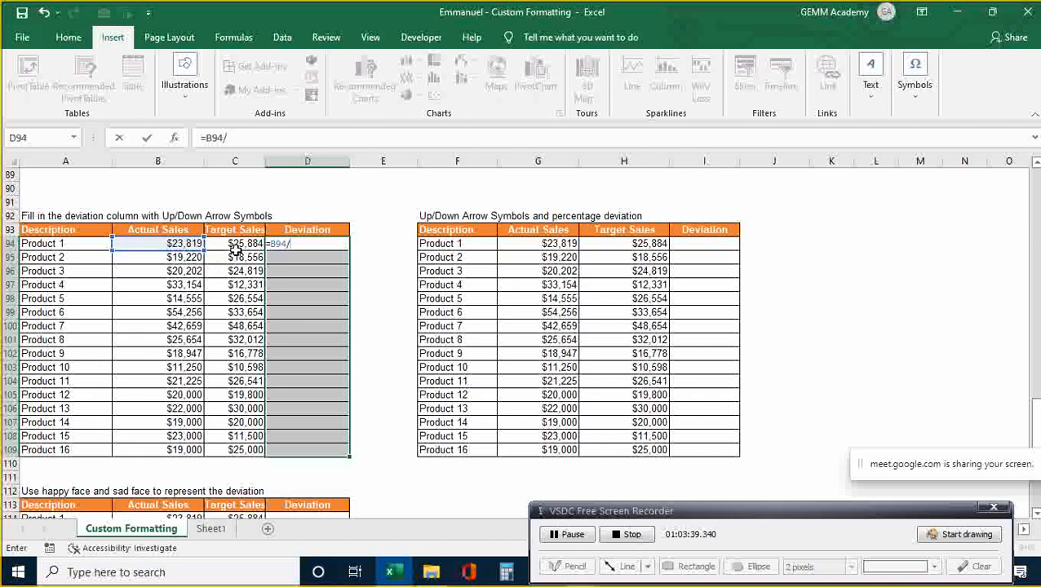
click(247, 244)
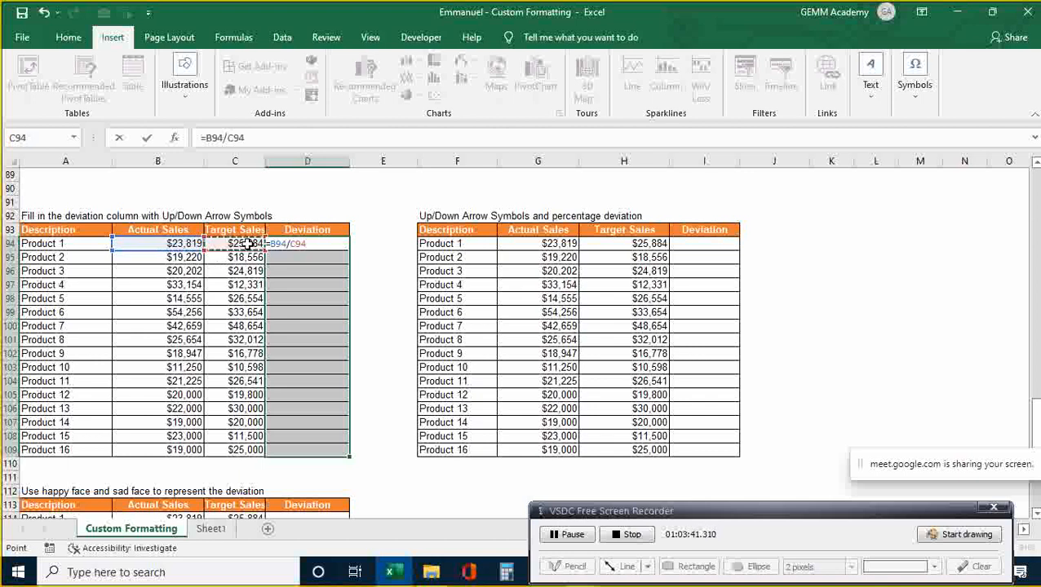
text(-1)
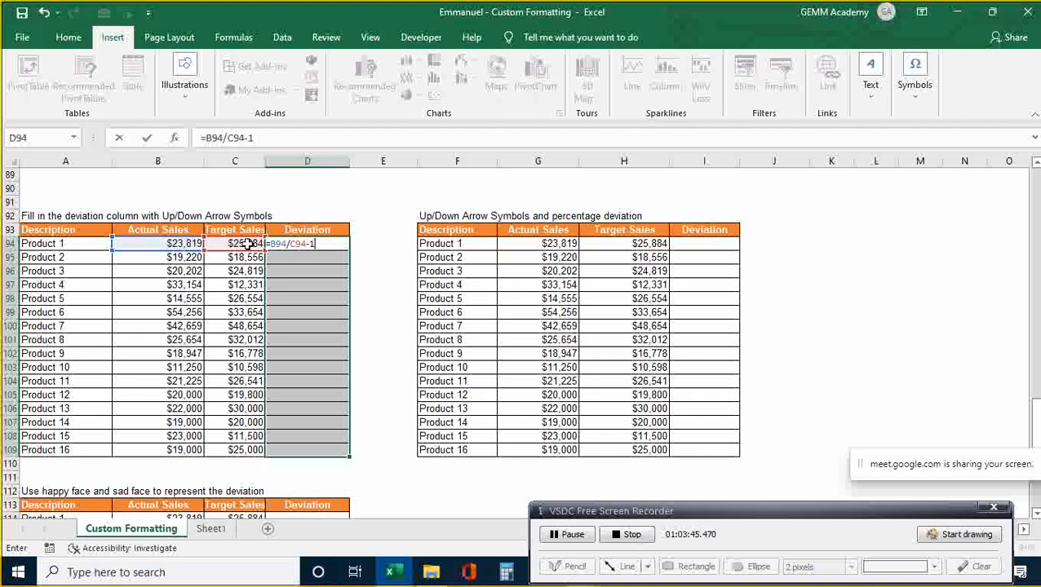
key(ctrl+Return)
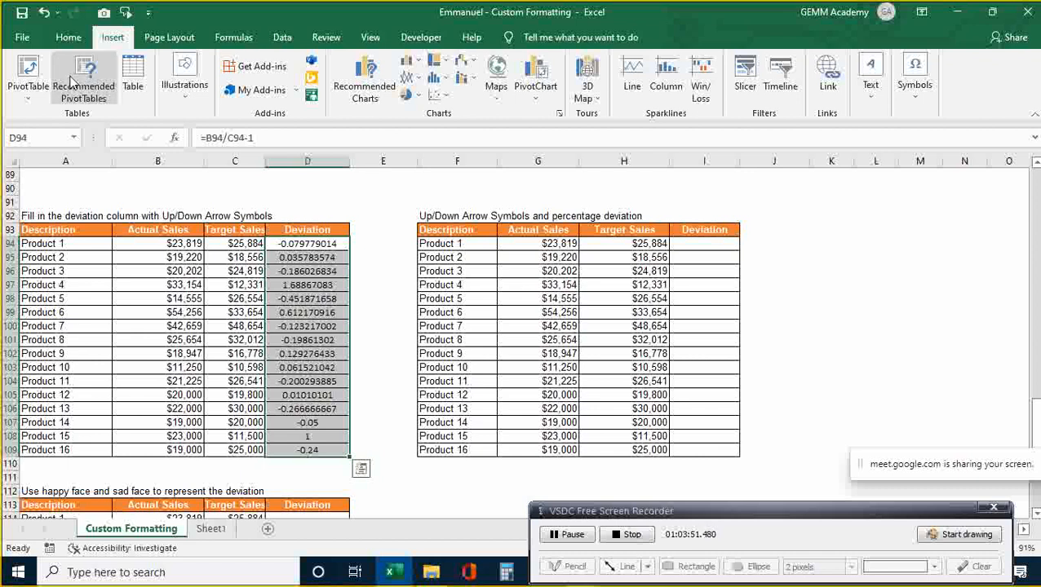
- Show the Home ribbon and browse the Number Format list without applying anything
click(69, 38)
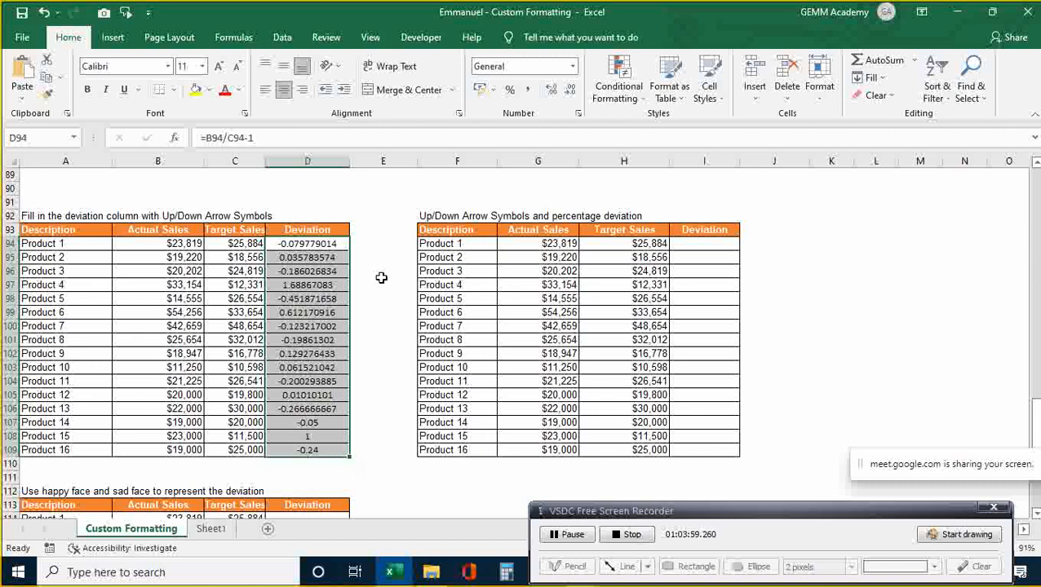
click(571, 67)
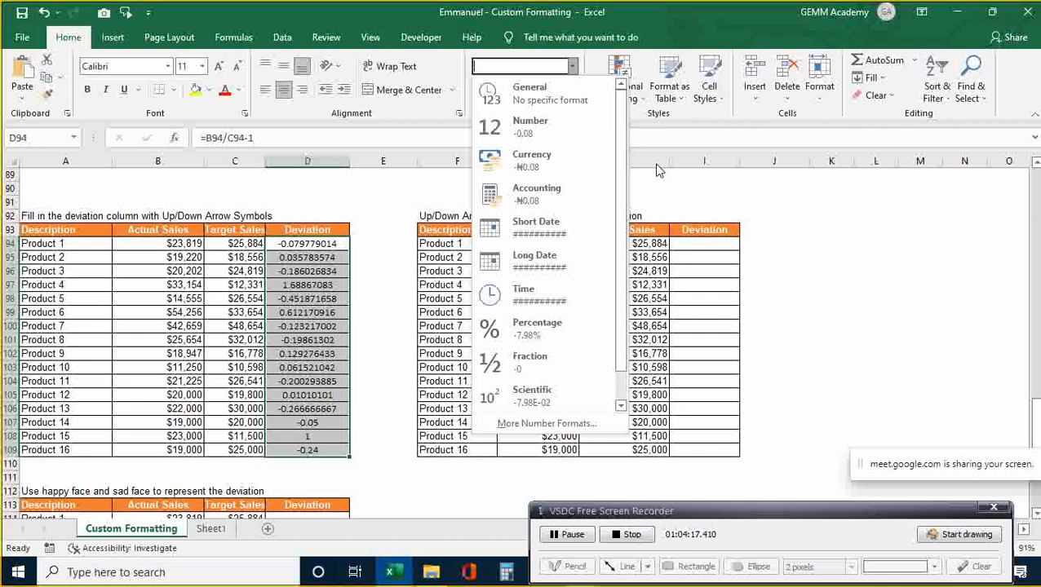
- Apply Percent Style to D94:D109 so deviations read -8%, 169%, etc
key(Escape)
click(392, 216)
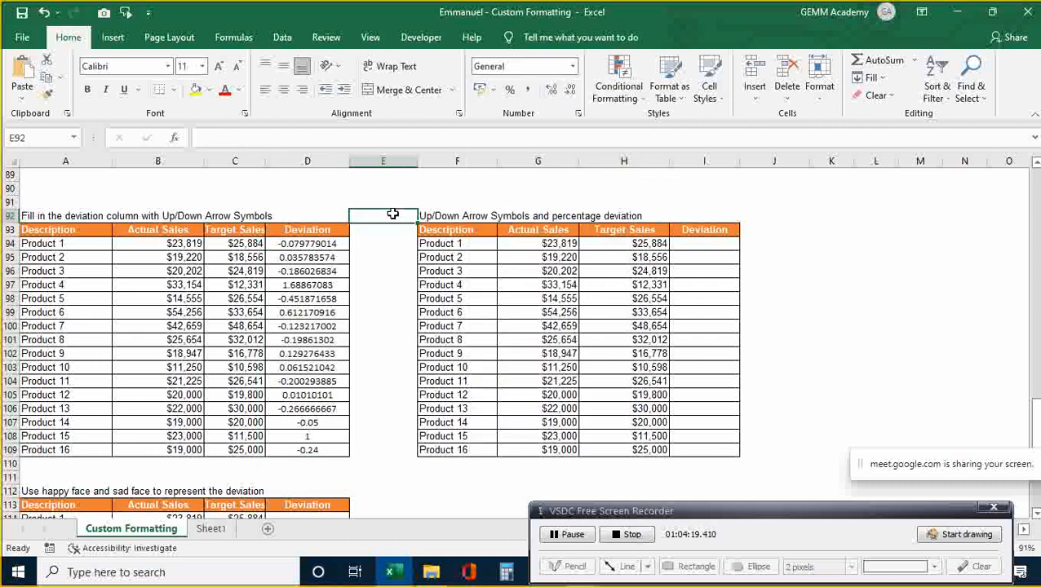
click(314, 243)
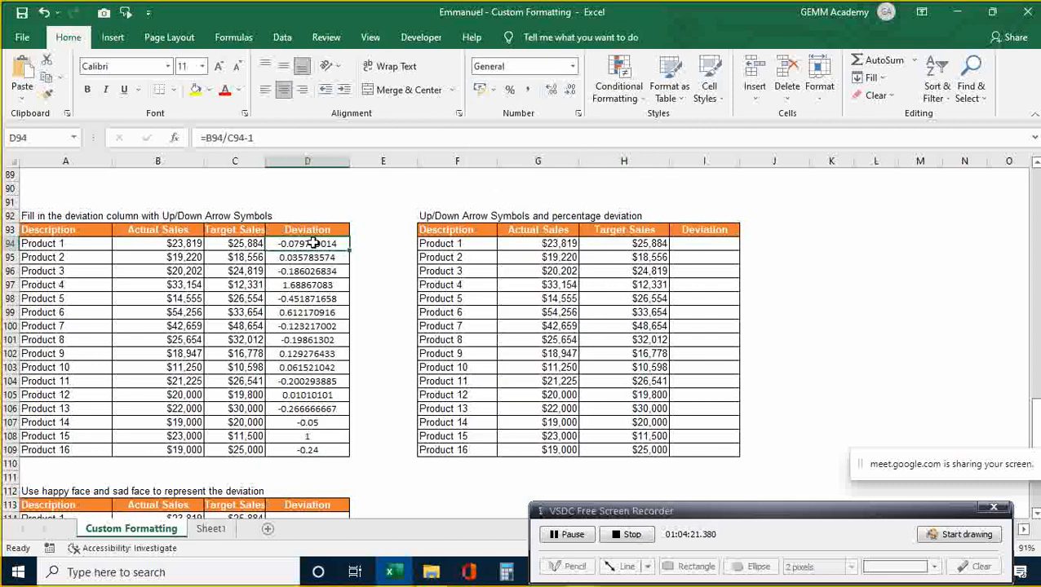
key(shift+Down)
key(shift+Down)
key(shift+Down)
key(shift+Down)
key(shift+Down)
key(shift+Down)
key(shift+Down)
key(shift+Down)
key(shift+Down)
key(shift+Down)
key(shift+Down)
key(shift+Down)
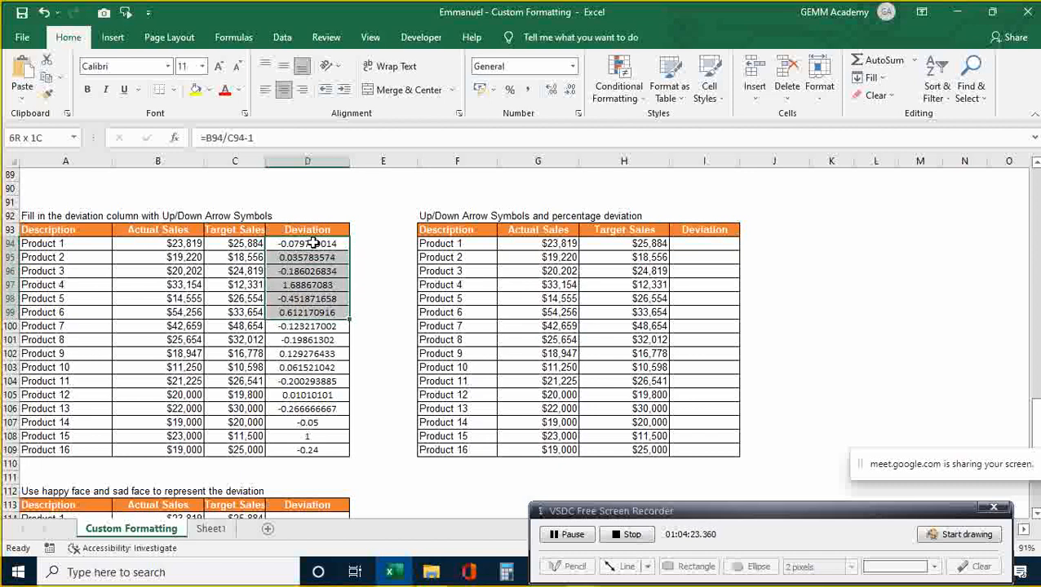
key(shift+Down)
key(shift+Down)
key(shift+Down)
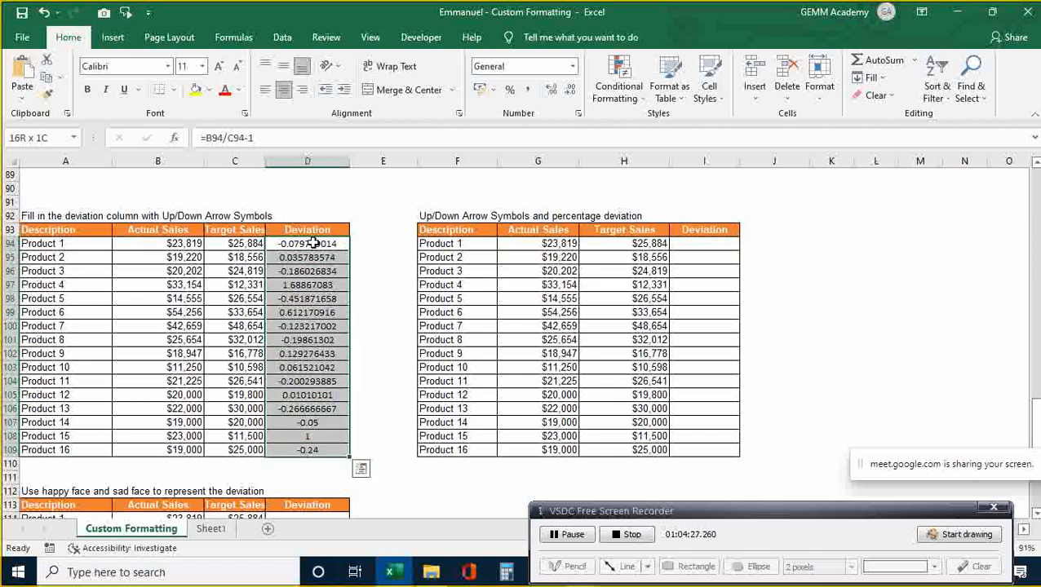
key(alt)
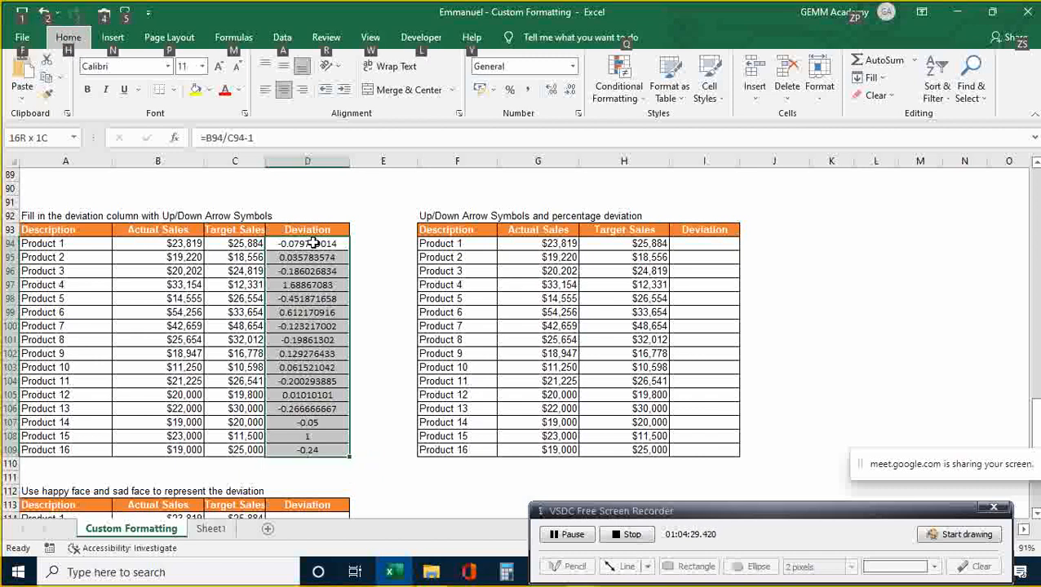
key(h)
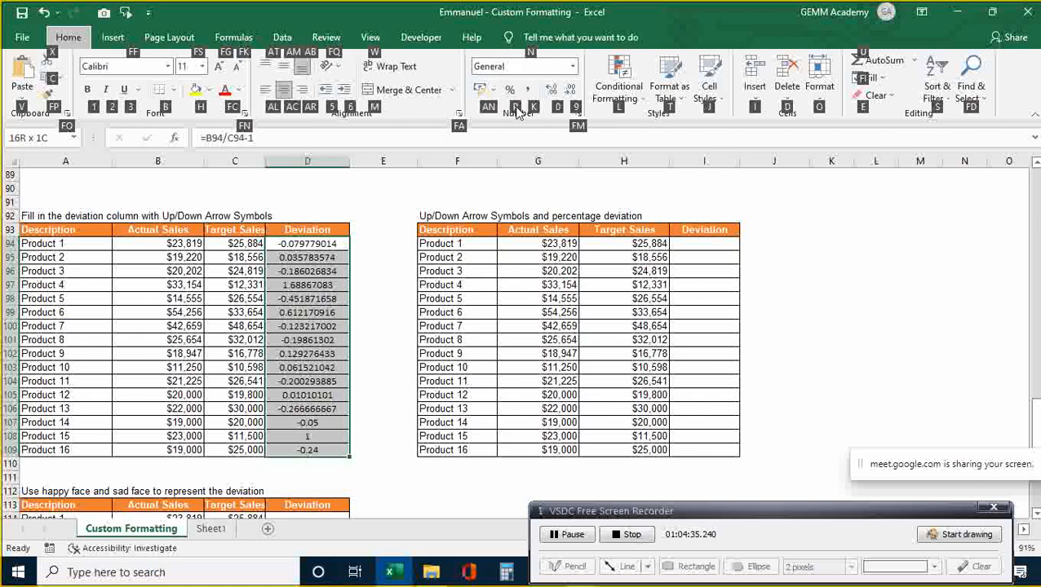
key(p)
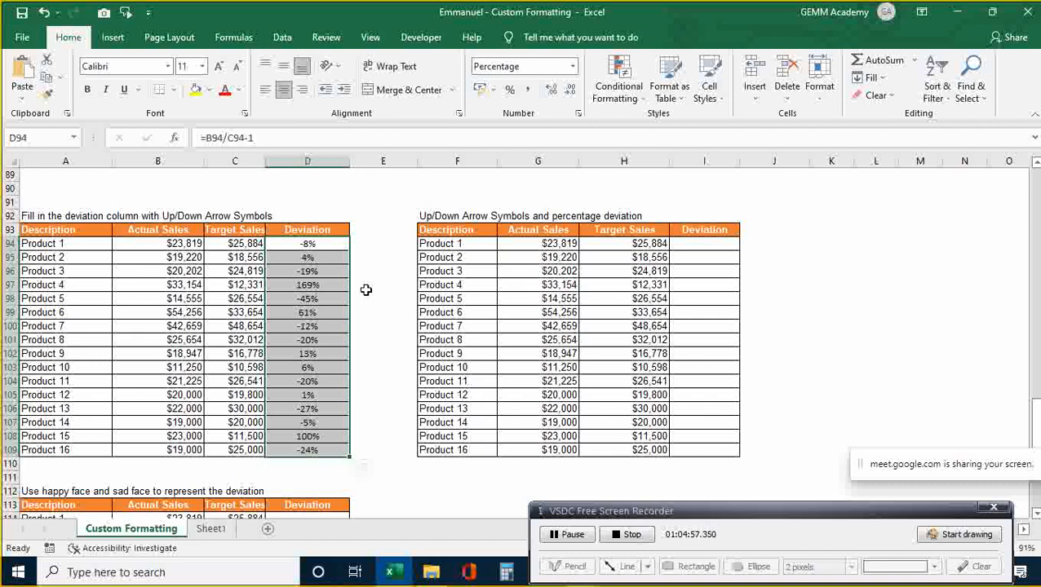
- Undo the deviation formulas and abandon a half-typed =B94/ in D94
key(ctrl+z)
key(ctrl+z)
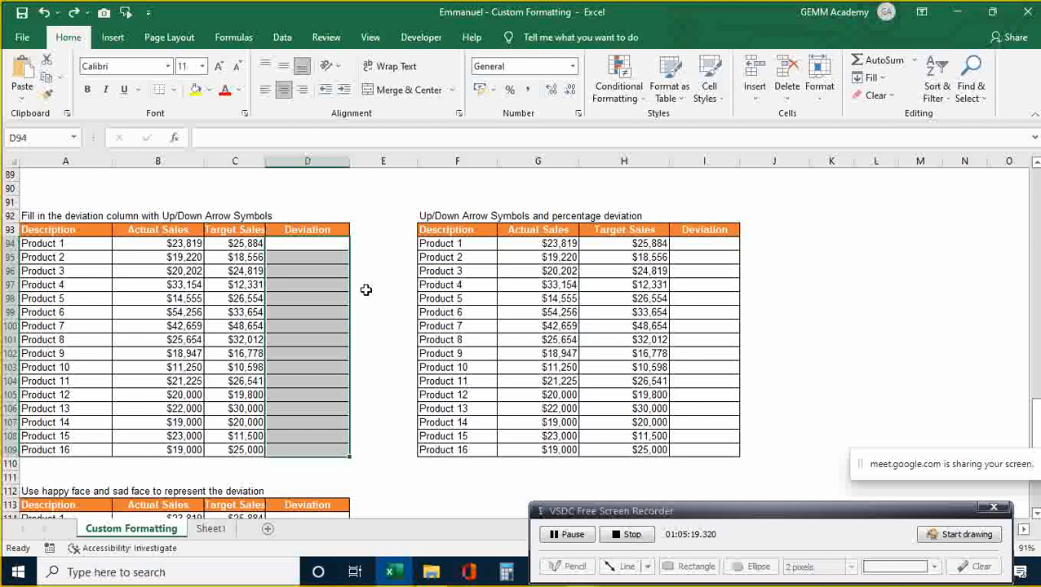
text(=)
key(Left)
key(Left)
text(/)
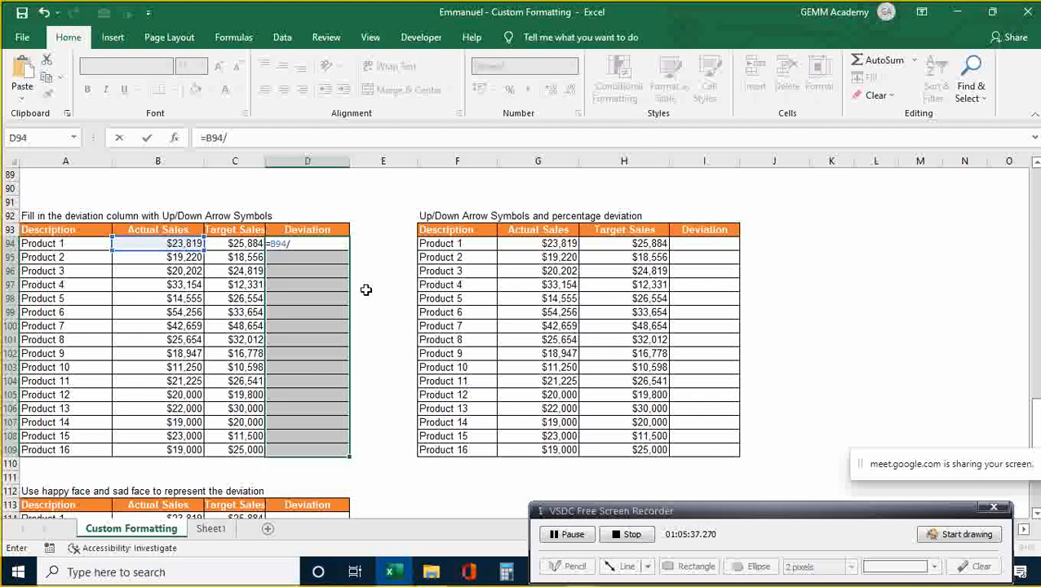
key(BackSpace)
key(BackSpace)
key(BackSpace)
key(BackSpace)
key(BackSpace)
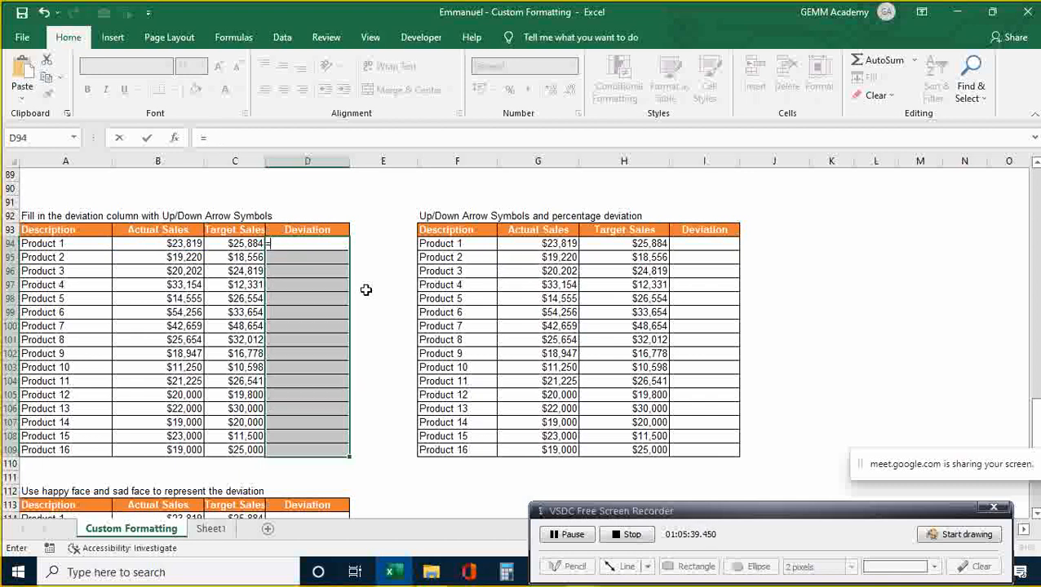
key(Return)
key(Down)
key(Down)
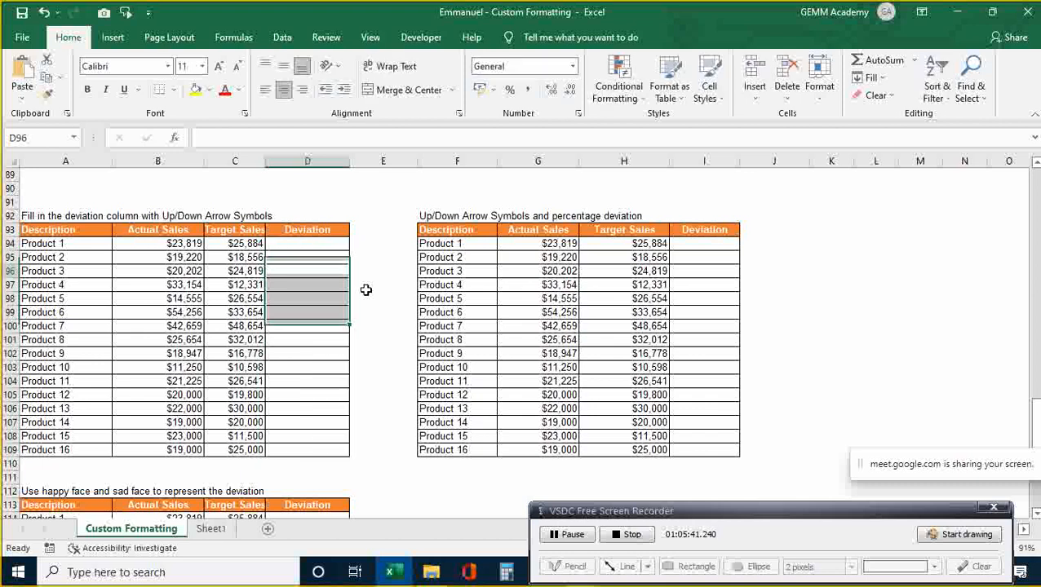
key(Up)
key(Up)
key(Up)
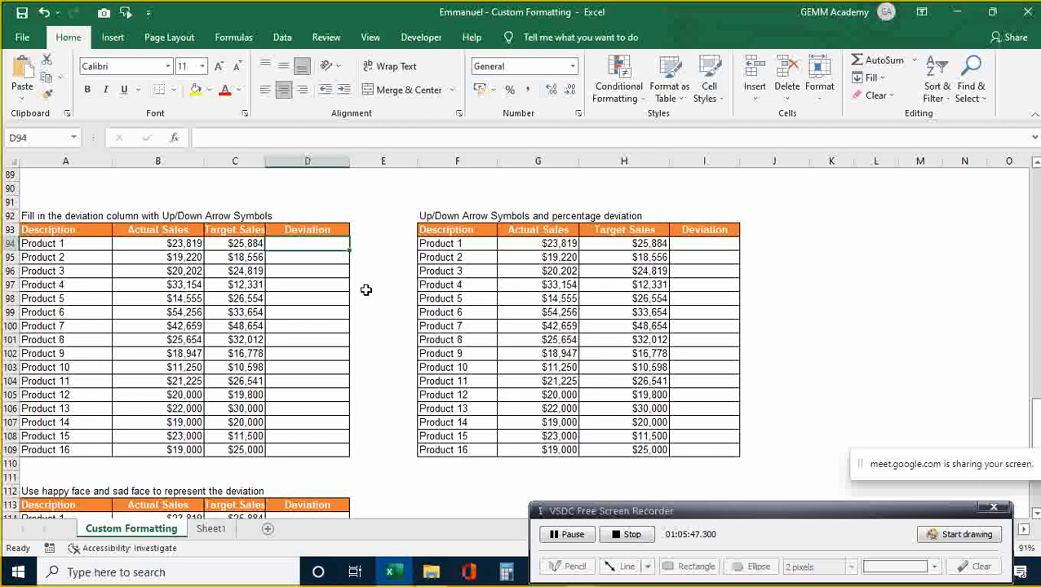
- Select D94:D109 and type the deviation formula =B94/C94-1 by pointing to B94 and C94
key(shift+Down)
key(shift+Down)
key(shift+Down)
key(shift+Down)
key(shift+Down)
key(shift+Down)
key(shift+Down)
key(shift+Down)
key(shift+Down)
key(shift+Down)
key(shift+Down)
key(shift+Down)
key(shift+Down)
key(shift+Down)
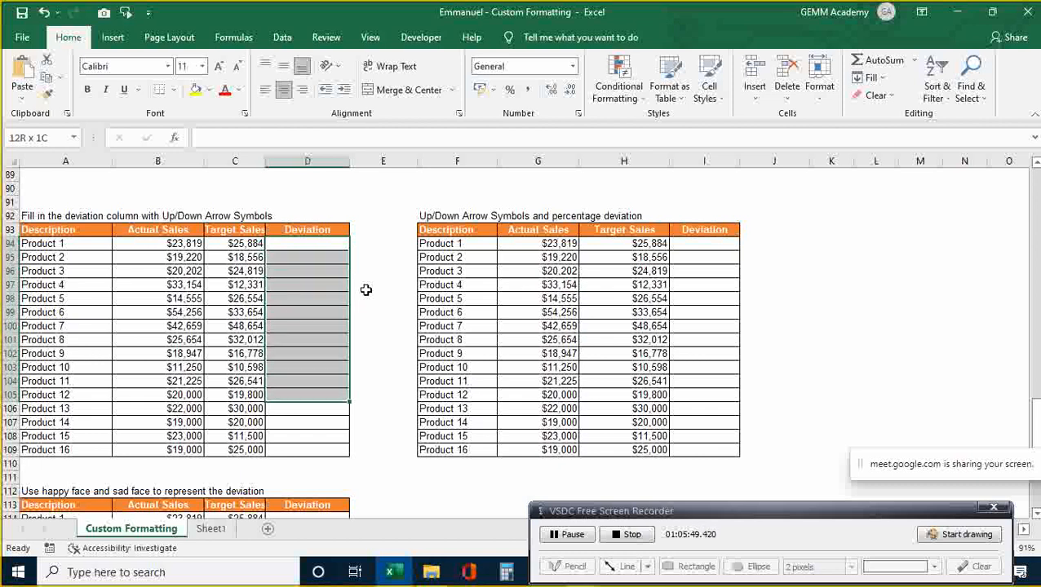
key(shift+Down)
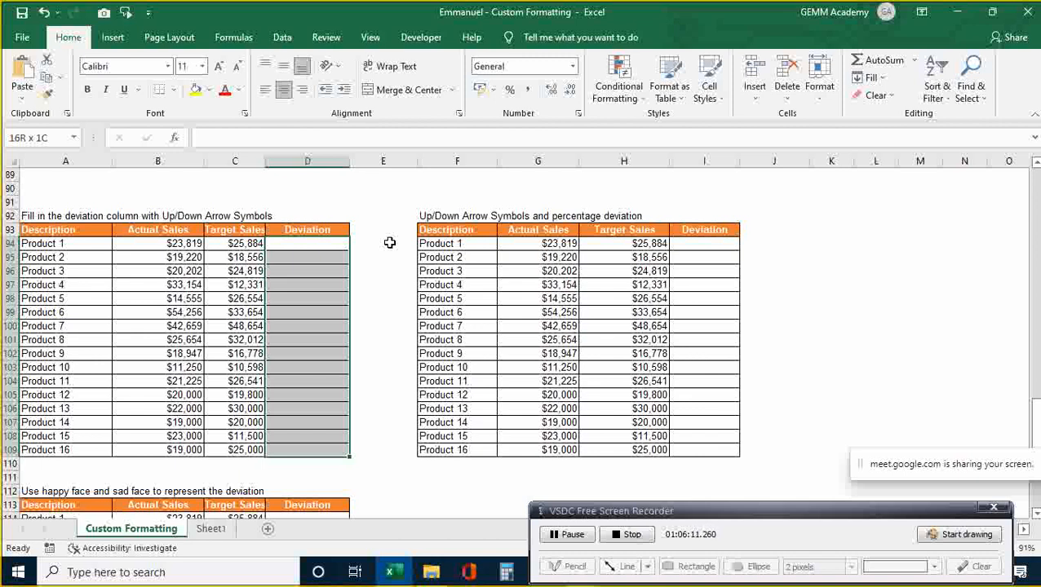
text(=)
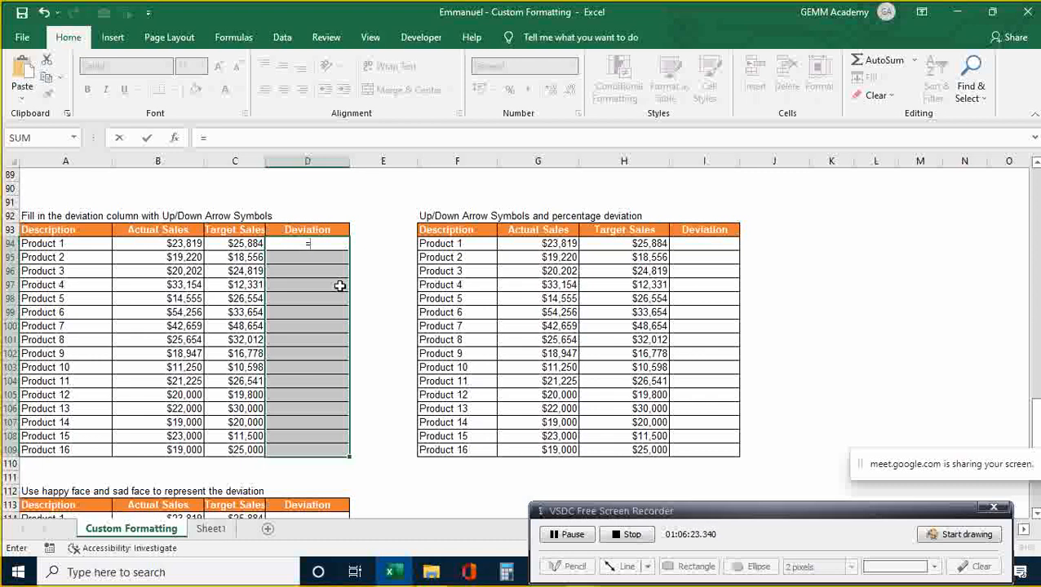
key(Left)
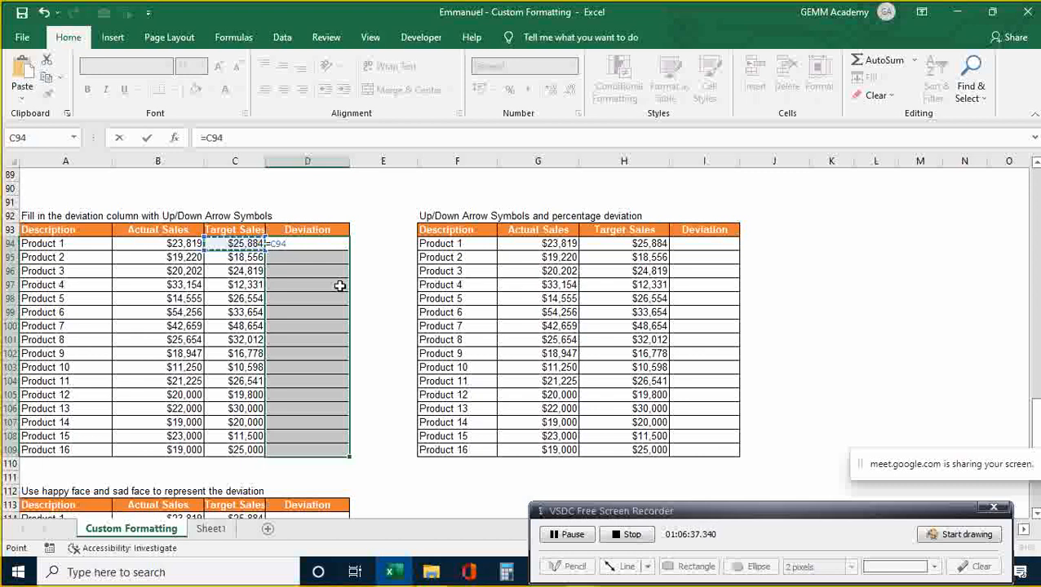
key(Left)
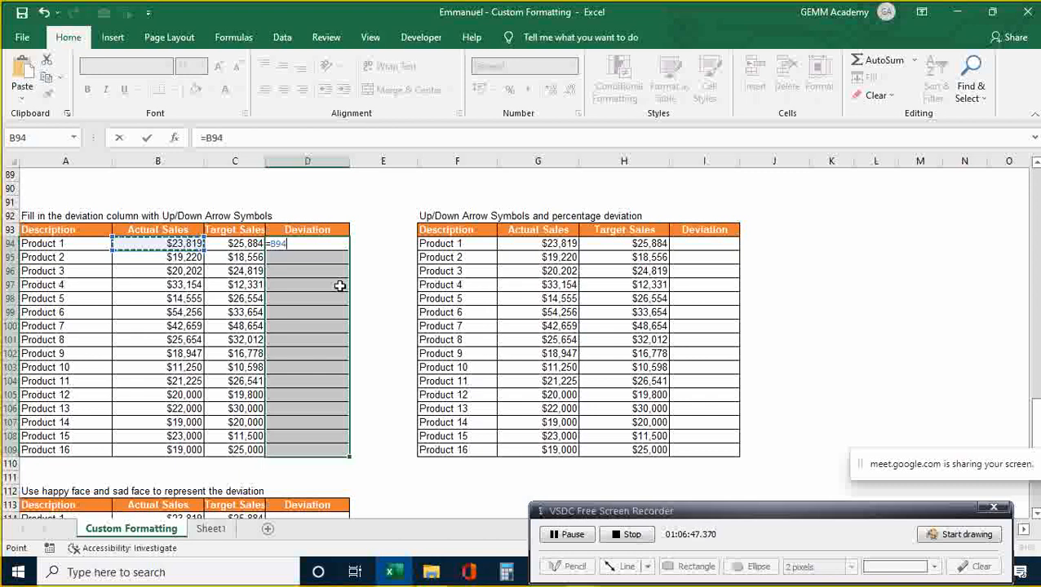
text(/)
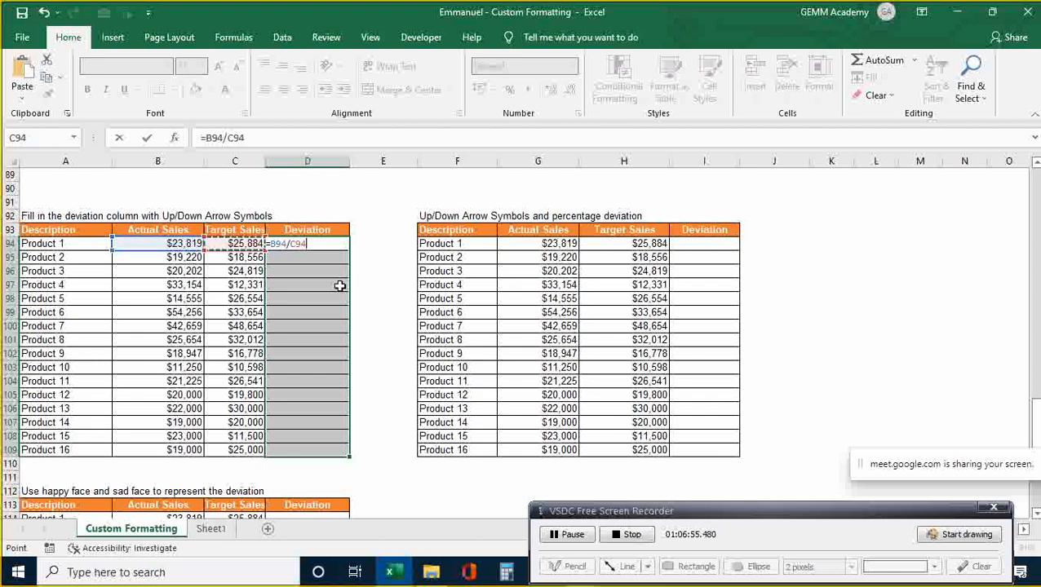
text(-1)
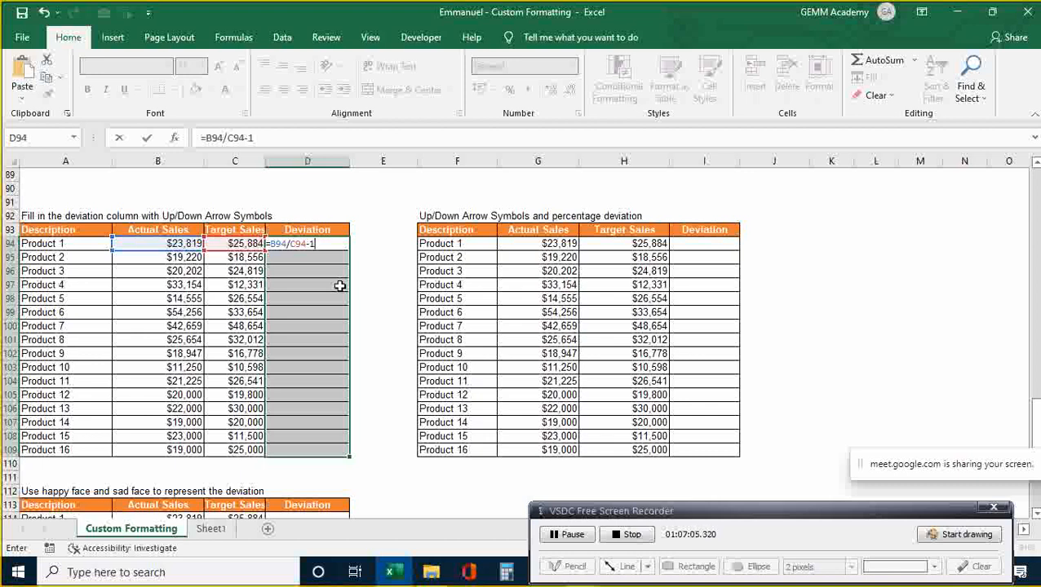
- Enter =B94/C94-1 into every selected Deviation cell D94:D109 at once with Ctrl+Enter
key(ctrl+Return)
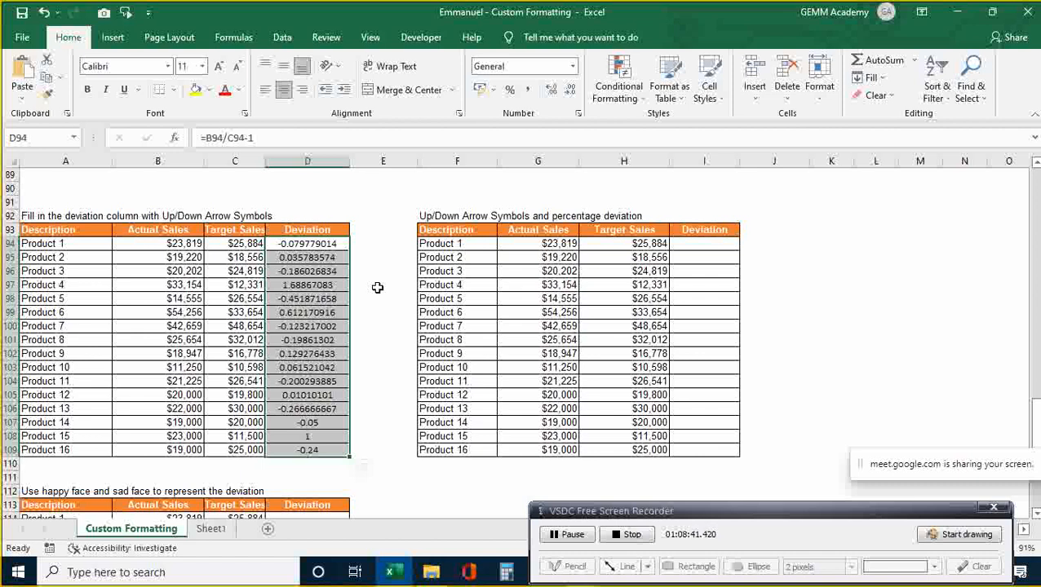
- Apply Percentage format so D94:D109 show deviations like -8% and 169%
key(ctrl+shift+5)
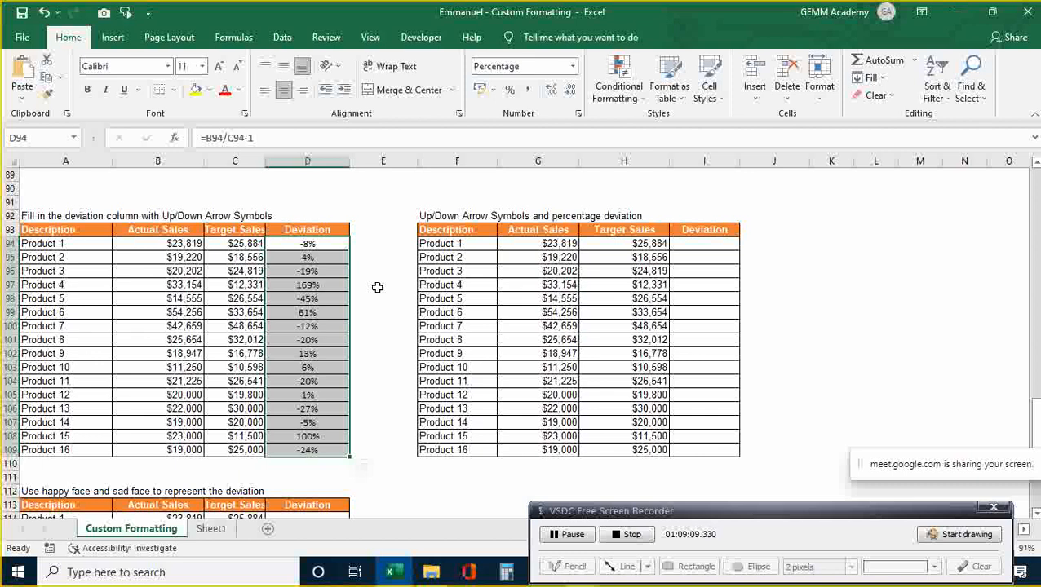
key(Up)
key(Up)
key(Up)
key(Up)
key(Up)
key(Up)
key(Up)
key(Up)
key(Up)
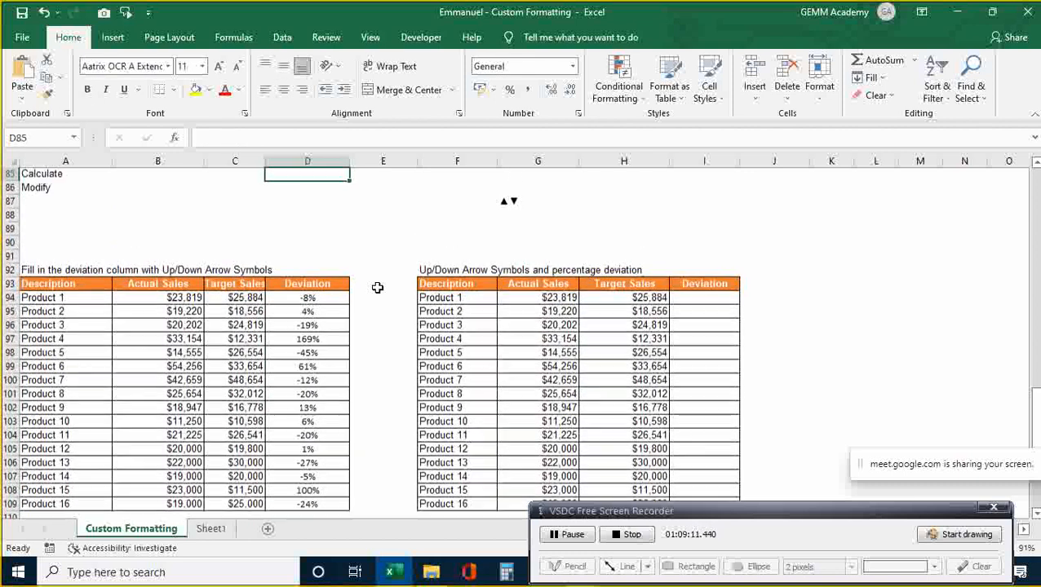
- Go to cell G87 and copy its ▲▼ arrow symbols from the cell text
key(Right)
key(Right)
key(Down)
key(Right)
key(Down)
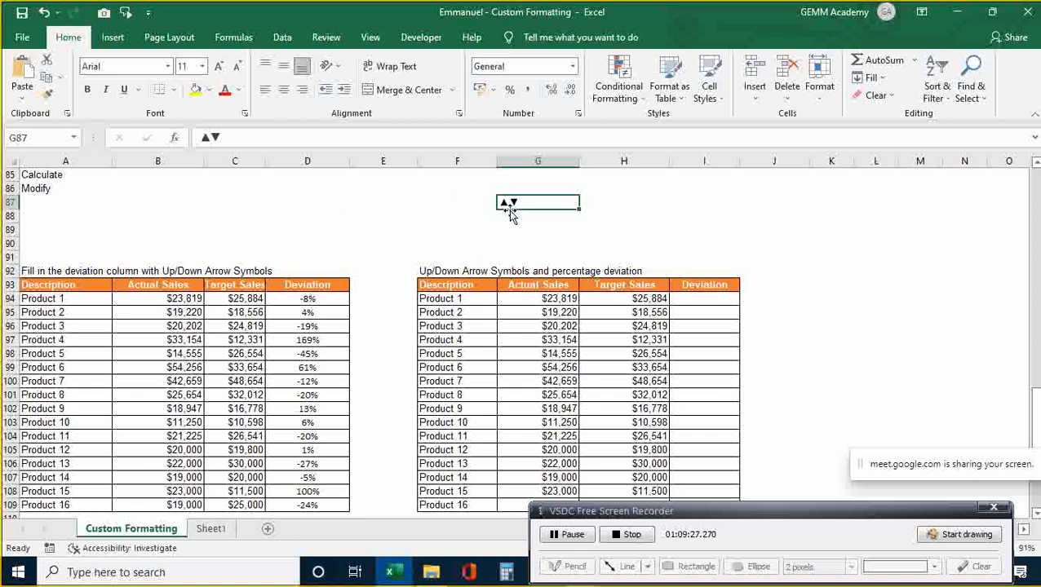
double_click(531, 202)
key(shift+Left)
key(shift+Left)
key(ctrl+c)
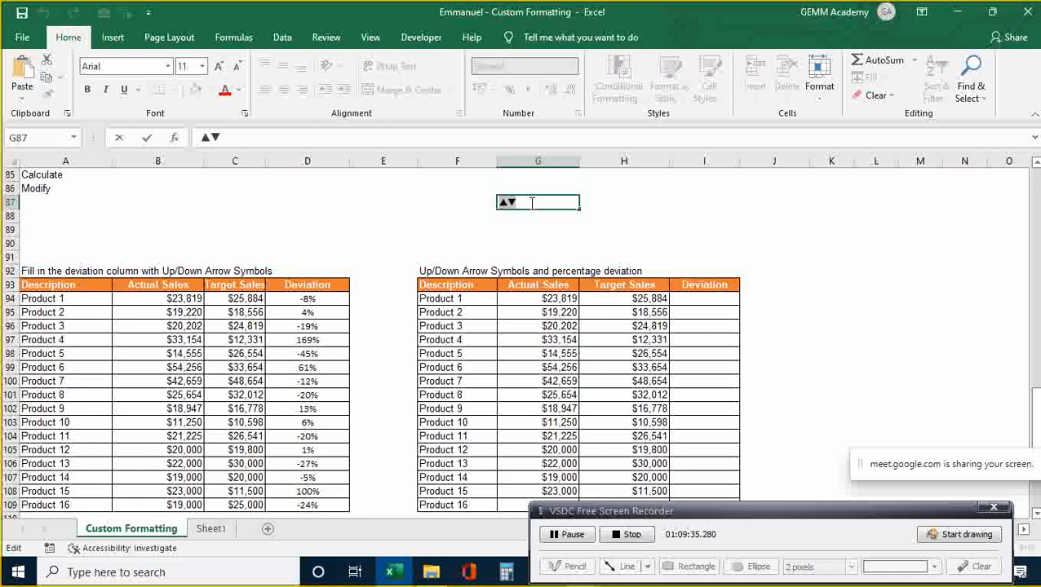
- Select D94:D109, open the Custom number format, and delete the existing 0% code
click(325, 301)
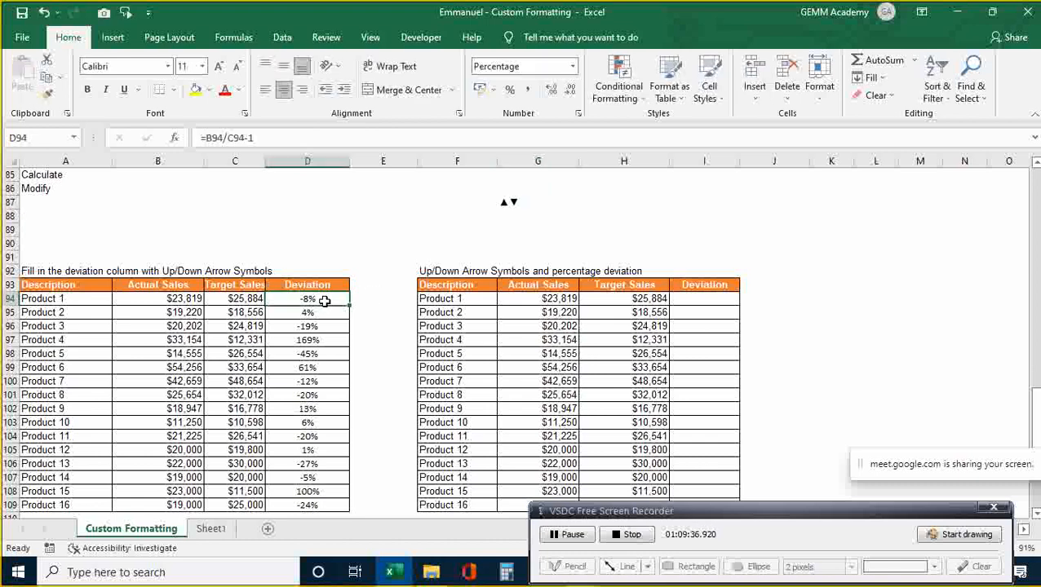
key(shift+Down)
key(shift+Down)
key(shift+Down)
key(shift+Down)
key(shift+Down)
key(shift+Down)
key(shift+Down)
key(shift+Down)
key(shift+Down)
key(shift+Down)
key(shift+Down)
key(shift+Down)
key(shift+Down)
key(shift+Down)
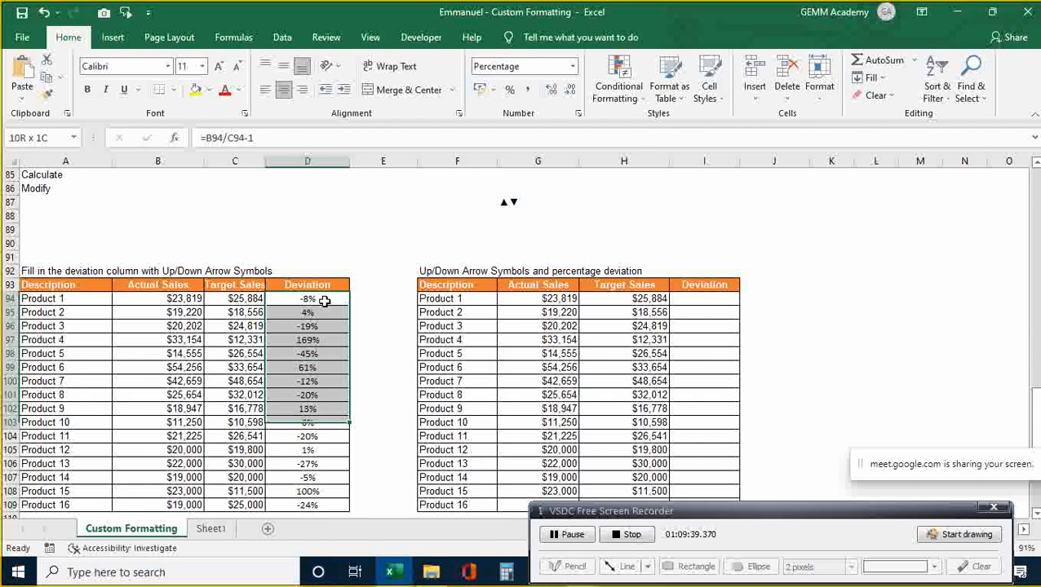
key(shift+Down)
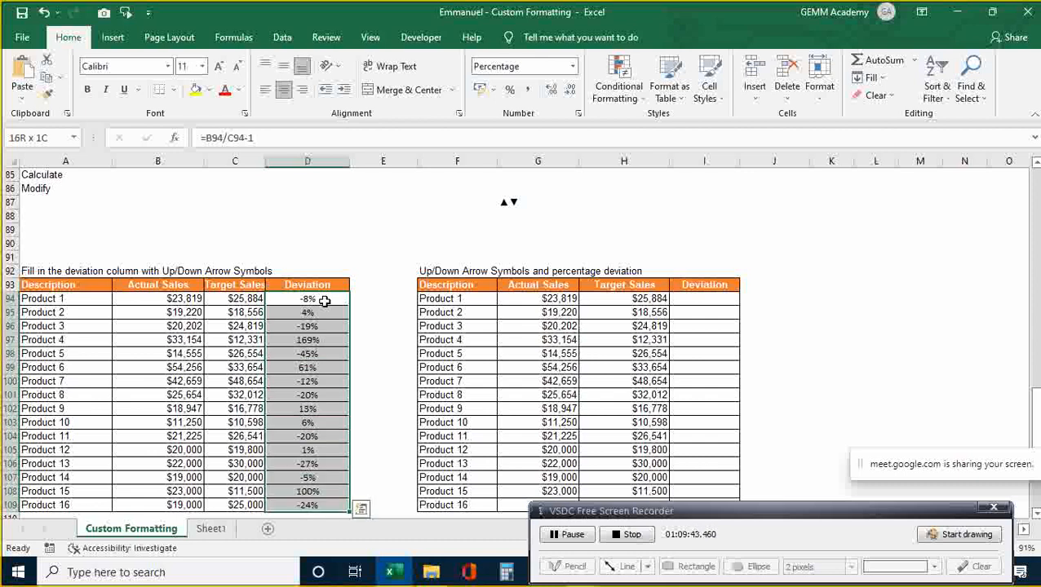
key(ctrl+1)
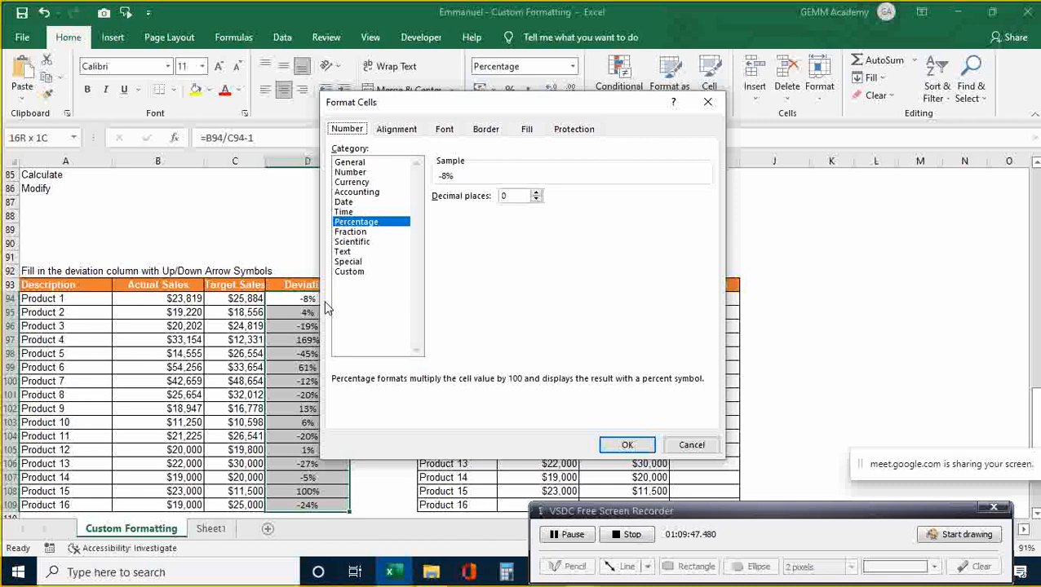
click(360, 275)
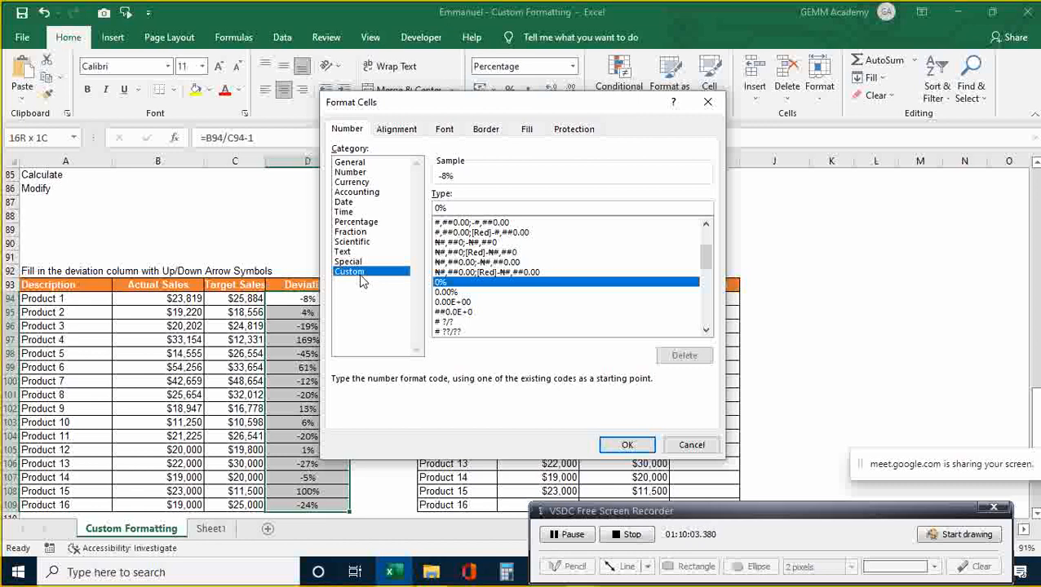
click(455, 211)
key(BackSpace)
key(BackSpace)
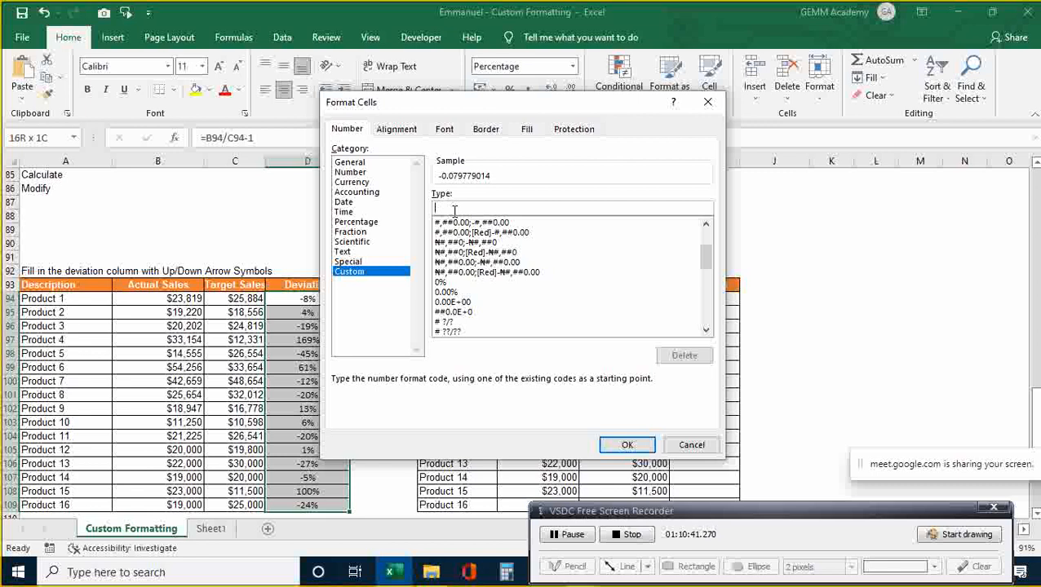
- Write the positive section [Color 10]"▲"; of the custom format code
text([Color 10])
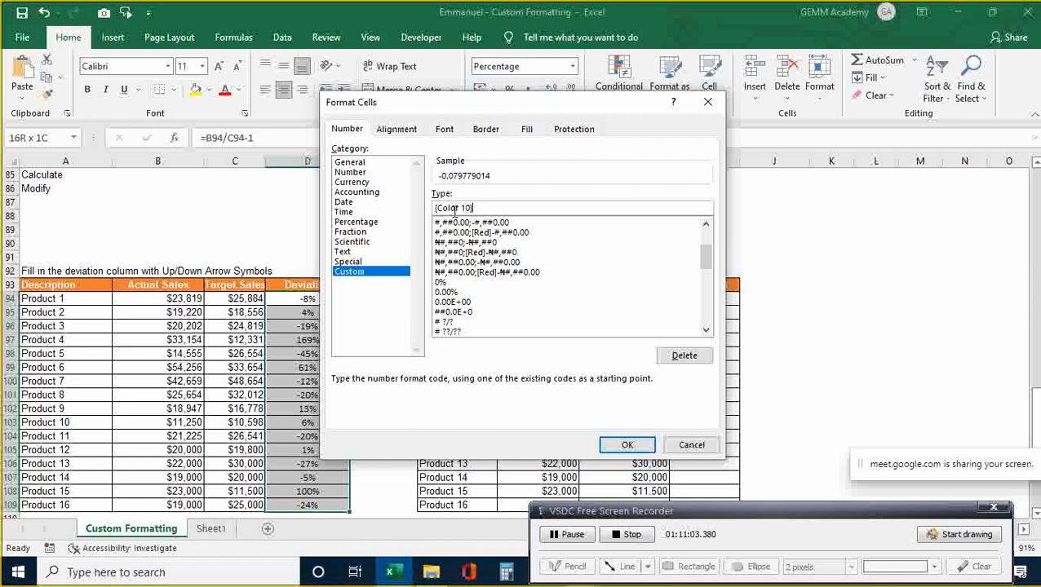
key(ctrl+v)
key(BackSpace)
text(")
text(")
text(;C)
key(BackSpace)
- Add the negative section [Color 3]"▼" and apply the arrow format
text([Colo)
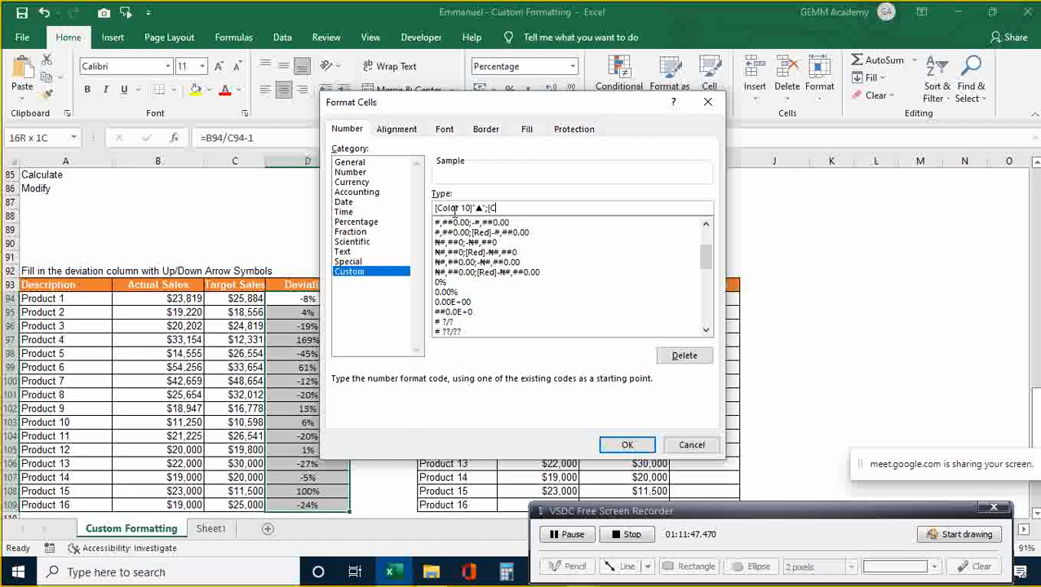
text(r 3])
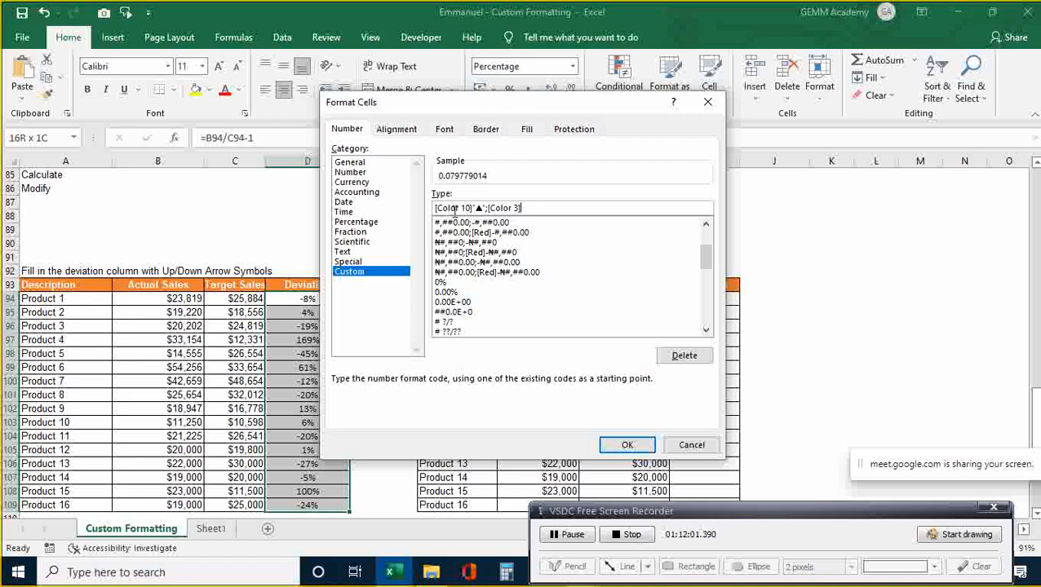
key(ctrl+v)
key(BackSpace)
key(Left)
text(")
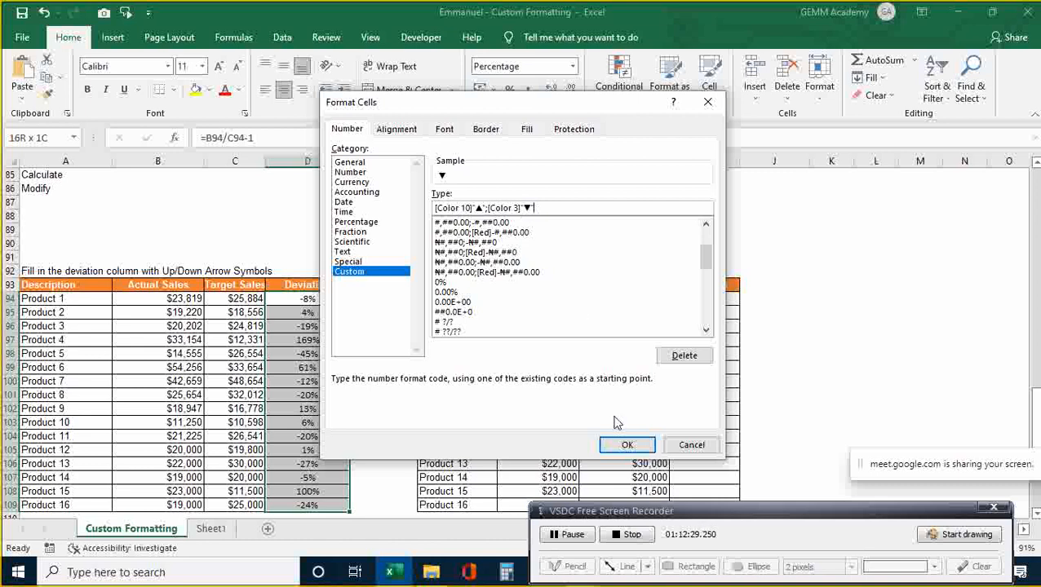
click(627, 447)
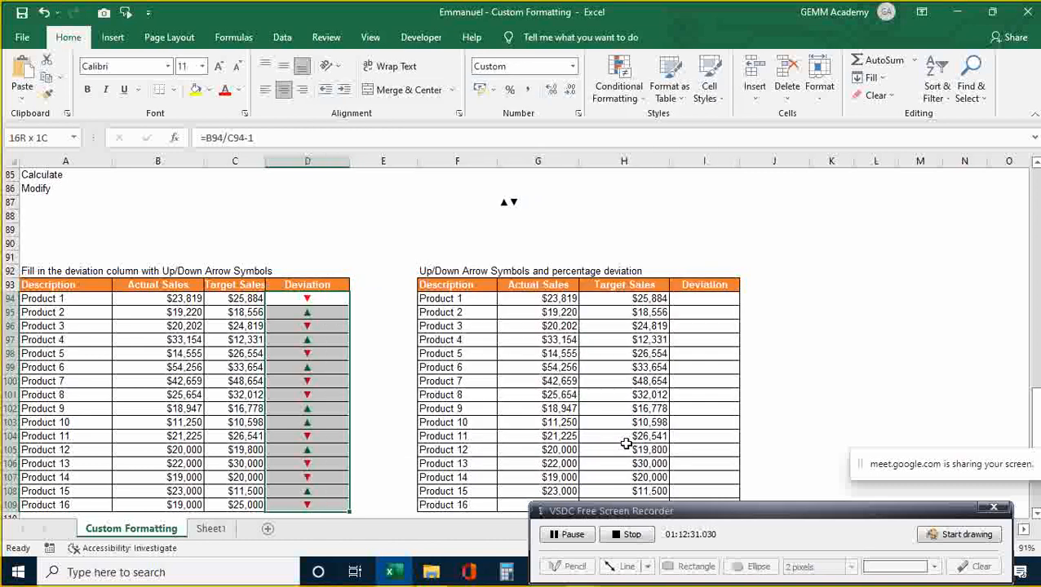
click(820, 360)
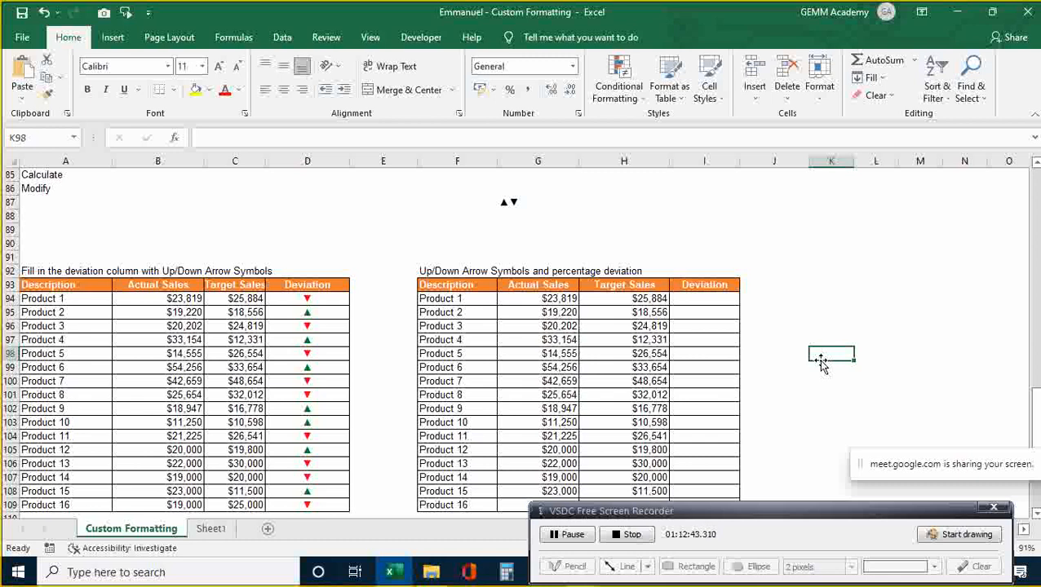
key(Left)
key(Left)
key(Left)
key(Left)
key(Left)
key(Left)
key(Left)
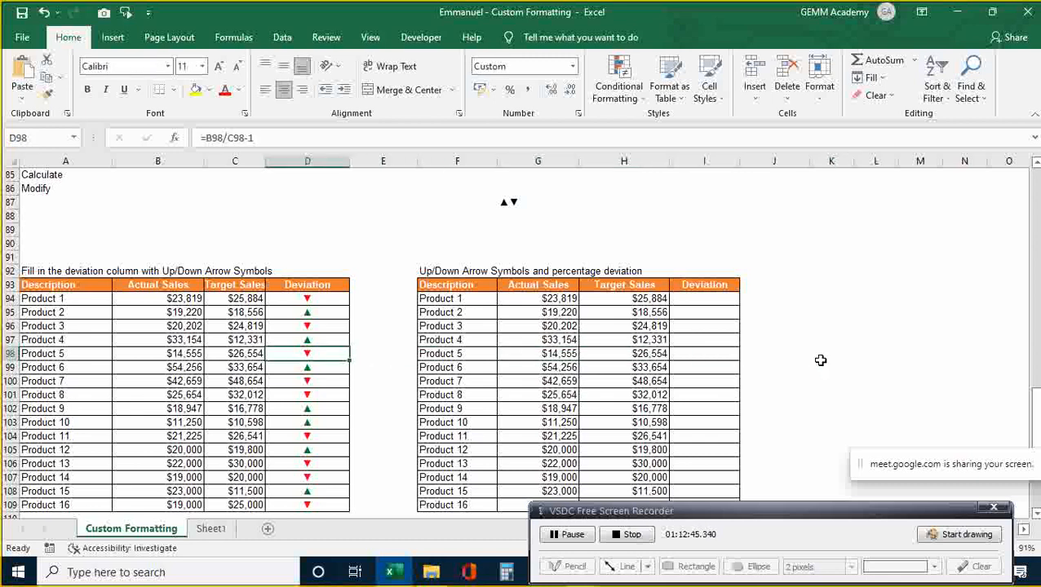
key(Down)
key(Down)
key(Down)
key(Down)
key(Down)
key(Down)
key(Down)
key(Down)
key(Down)
key(Down)
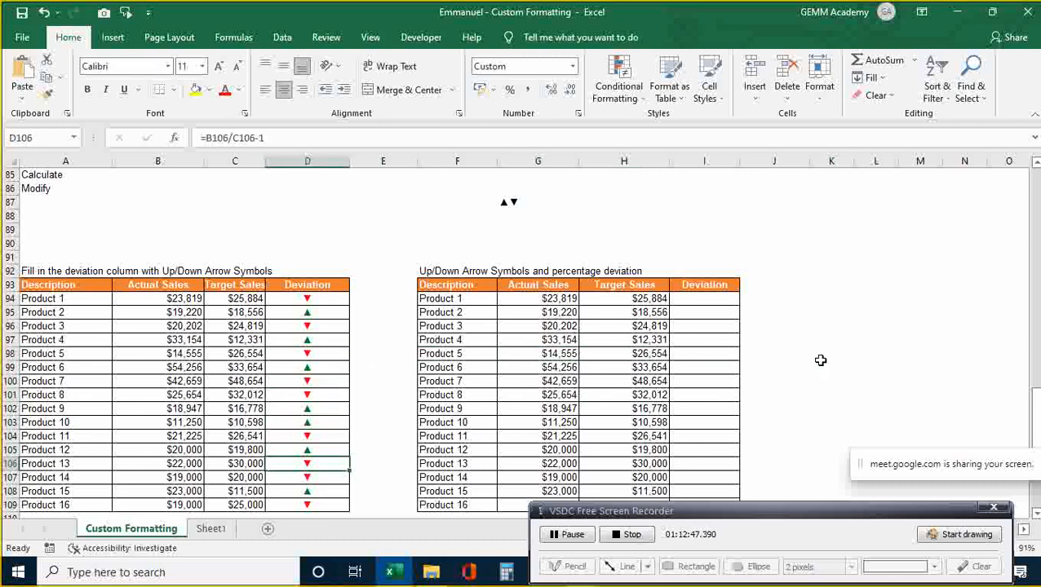
key(Down)
key(Down)
key(Down)
key(Up)
key(Up)
key(Up)
key(Up)
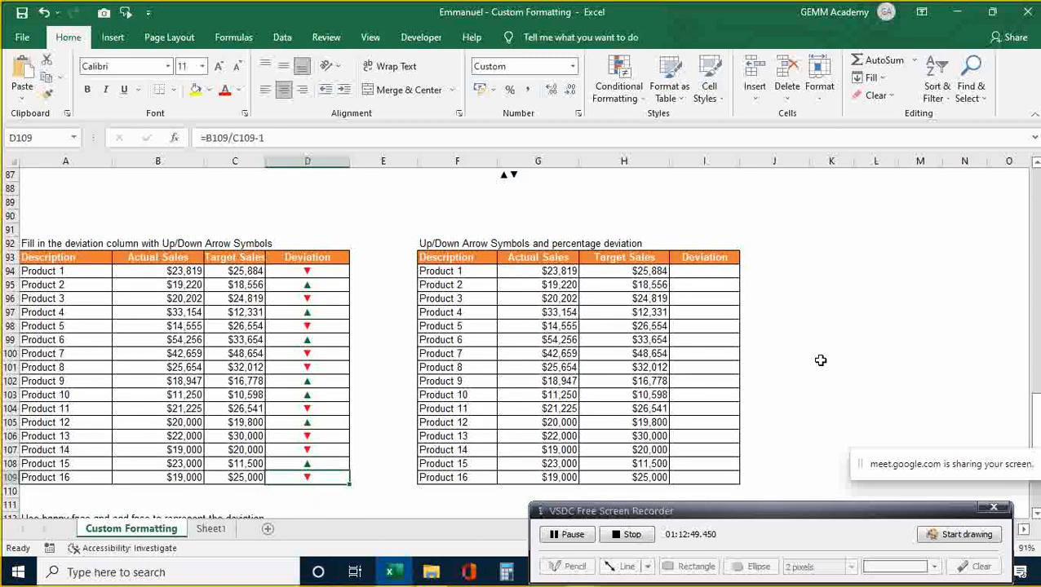
key(Up)
key(Up)
key(Up)
key(Up)
key(Up)
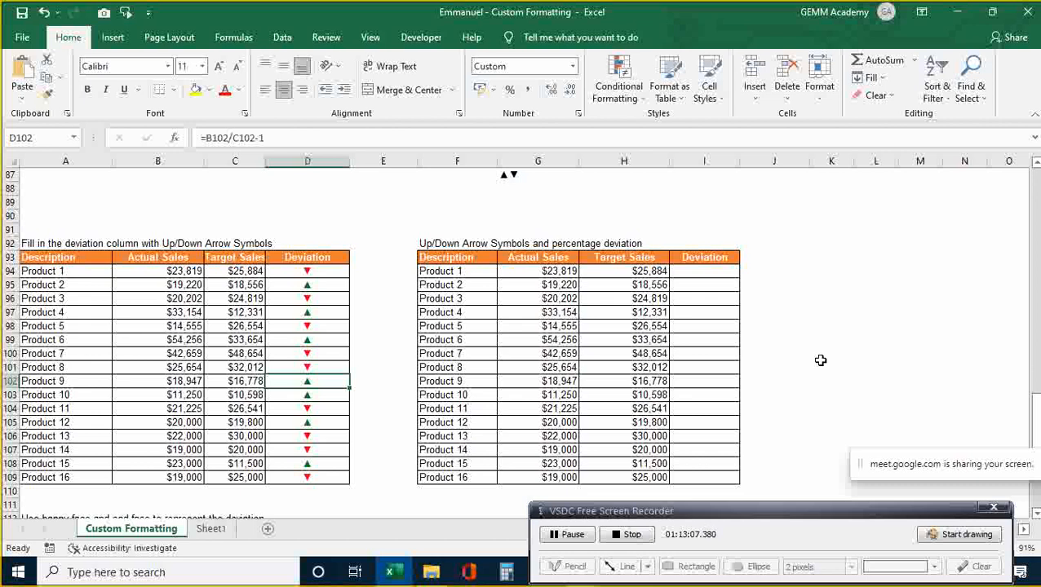
key(Down)
key(Down)
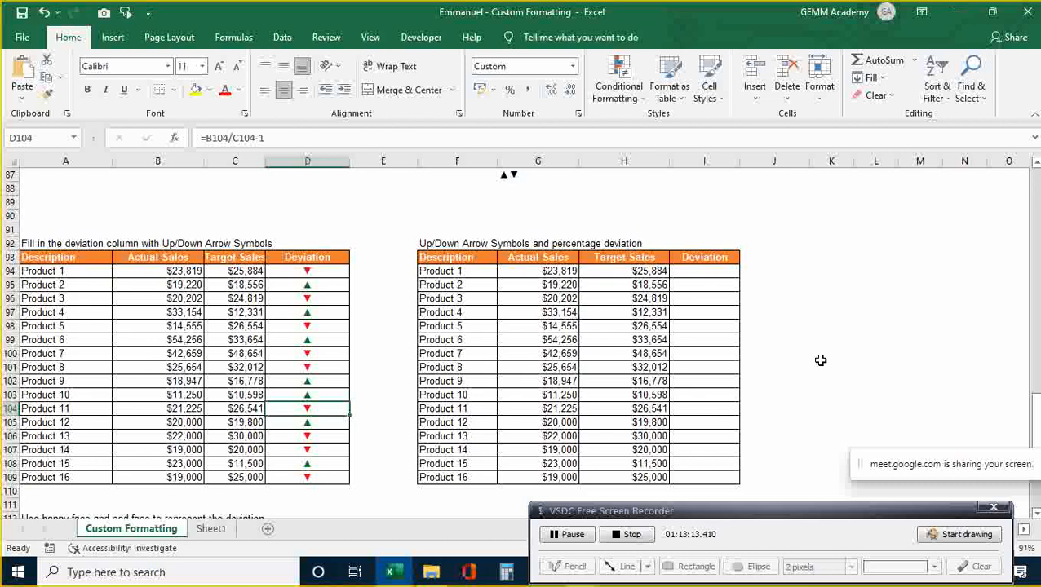
key(Up)
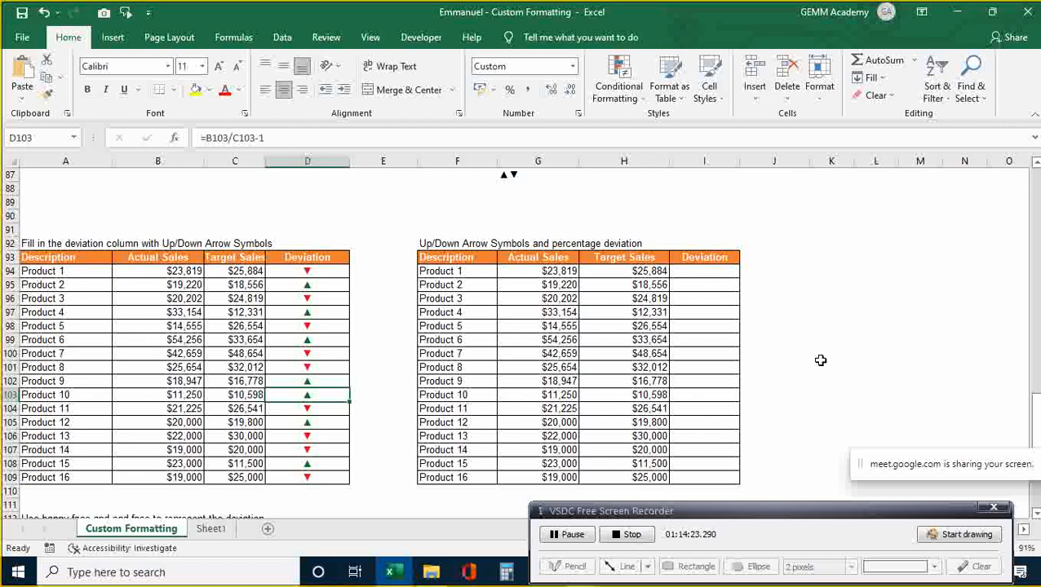
- Copy the arrow deviations D94:D109 into I94:I109 and open Format Cells for them
key(Up)
key(Up)
key(Up)
key(Up)
key(Up)
key(Up)
key(Up)
key(Up)
key(Up)
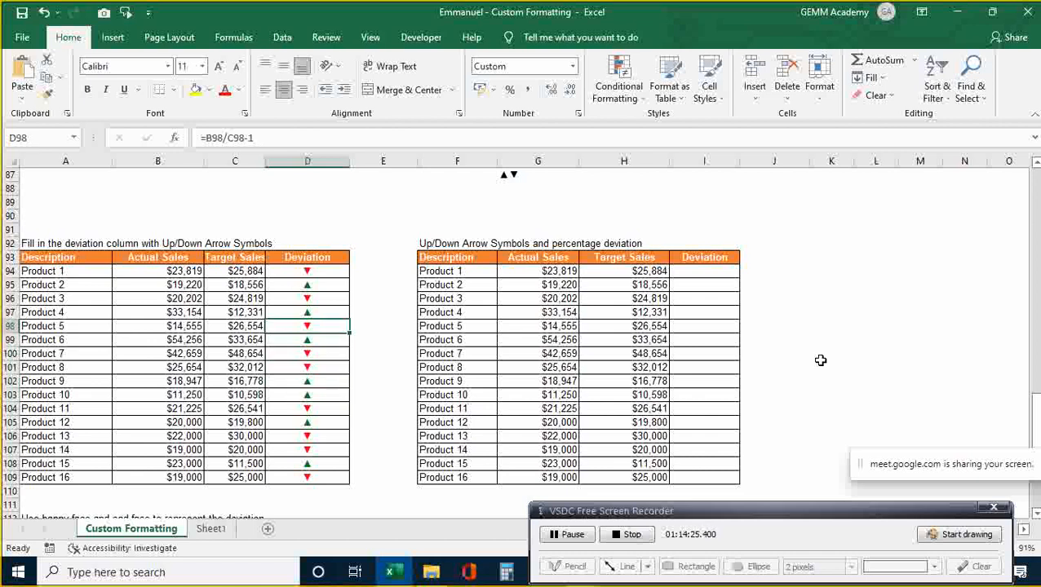
key(shift+Down)
key(shift+Down)
key(shift+Down)
key(shift+Down)
key(shift+Down)
key(shift+Down)
key(shift+Down)
key(shift+Down)
key(shift+Down)
key(shift+Down)
key(shift+Down)
key(shift+Down)
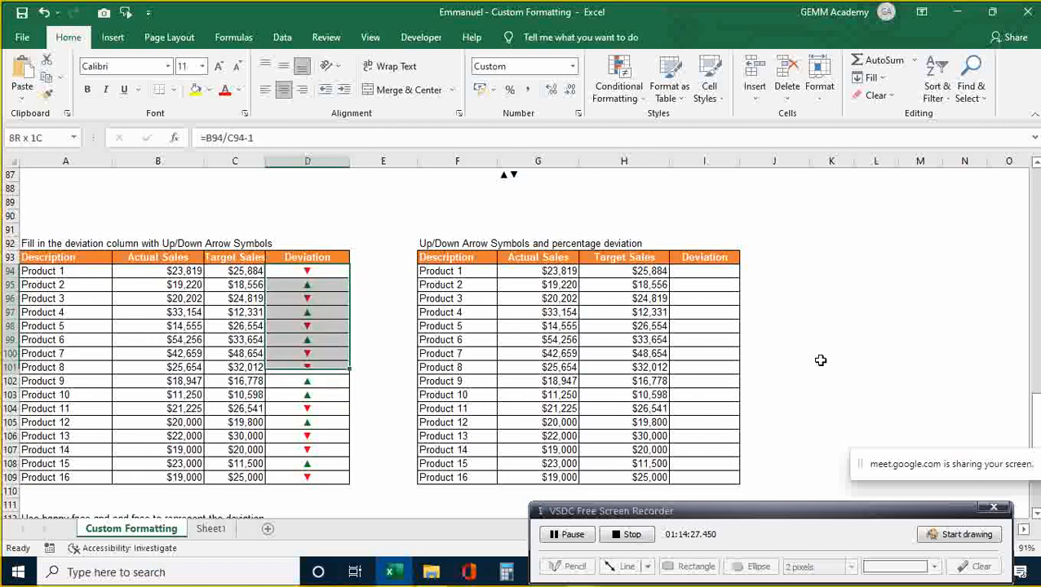
key(shift+Down)
key(shift+Down)
key(shift+Down)
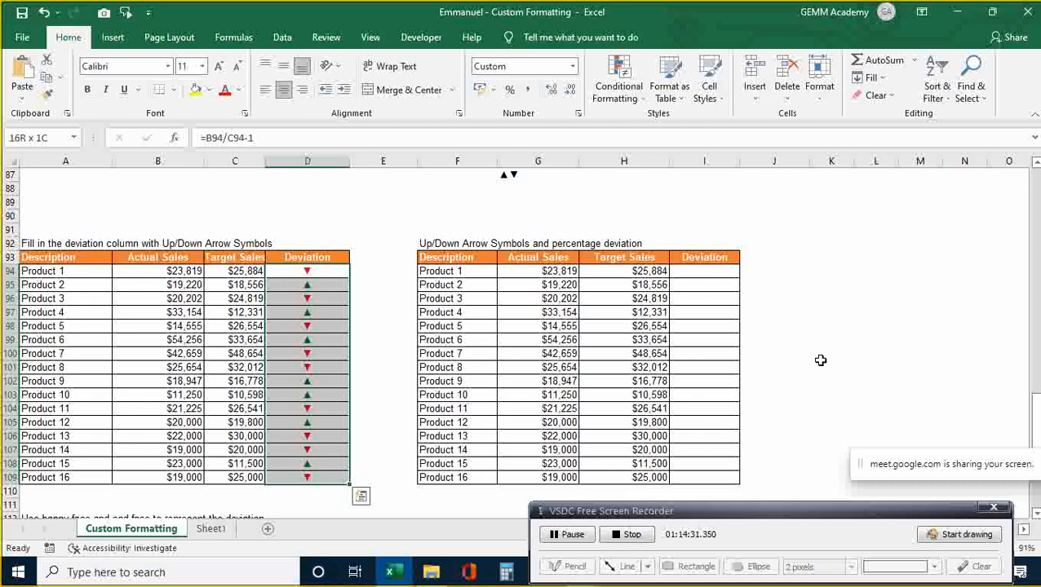
key(ctrl+c)
key(Right)
key(Right)
key(Right)
key(Right)
key(Right)
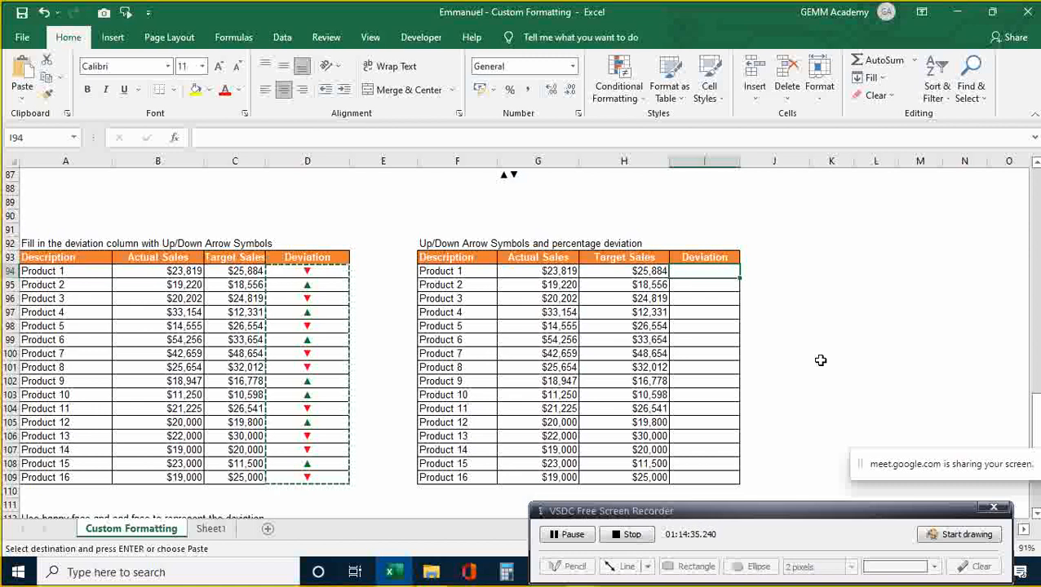
key(ctrl+v)
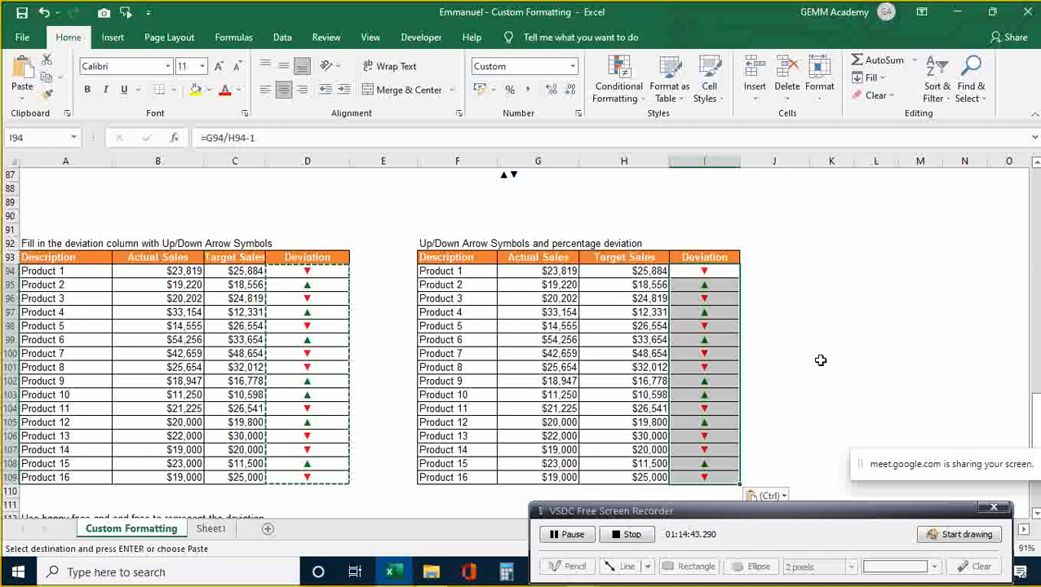
key(Escape)
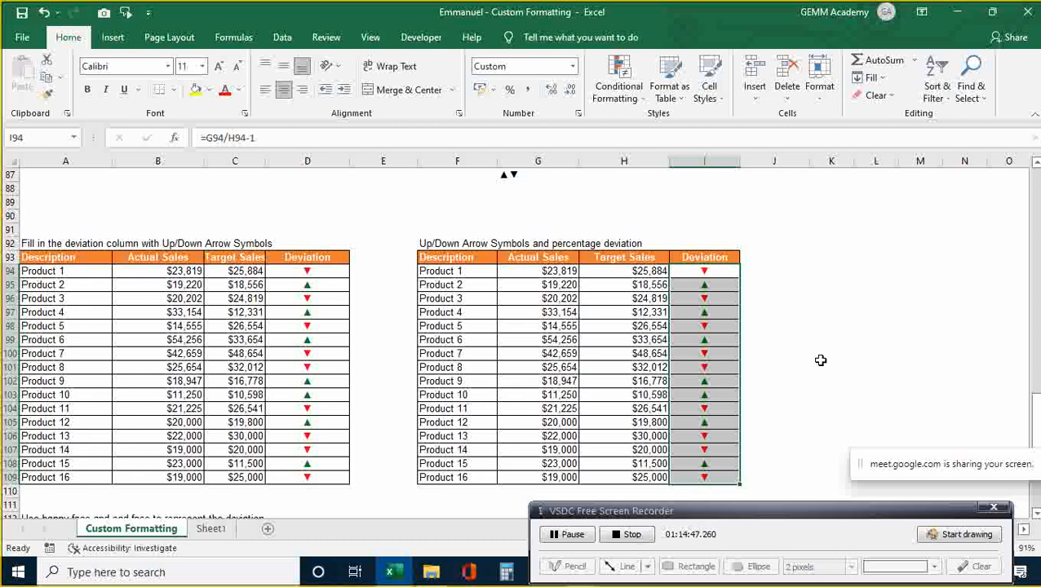
key(ctrl+1)
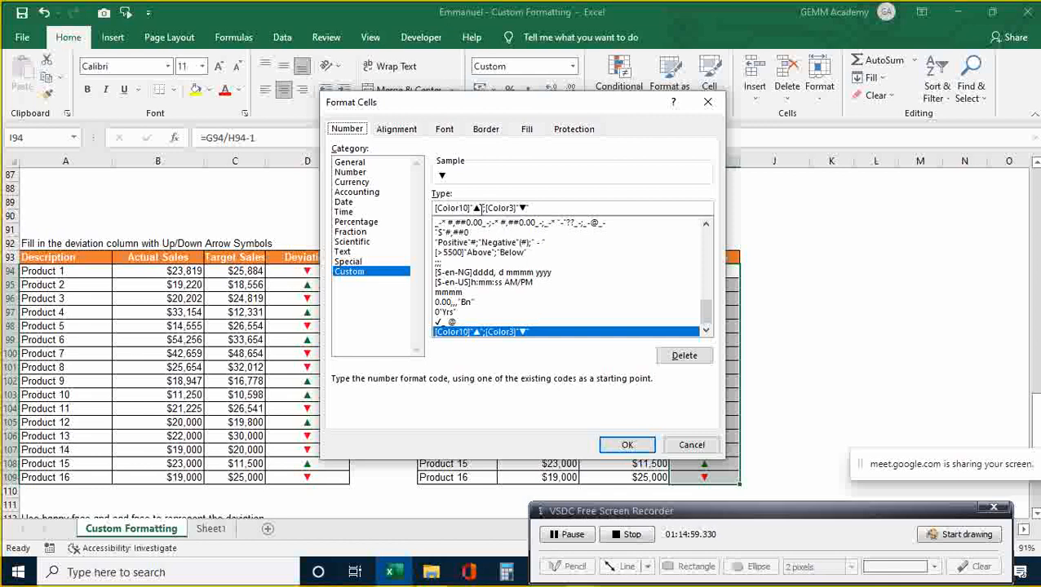
- Insert 0% after the up arrow in the custom format code, removing a trailing 0%
click(480, 208)
text(0)
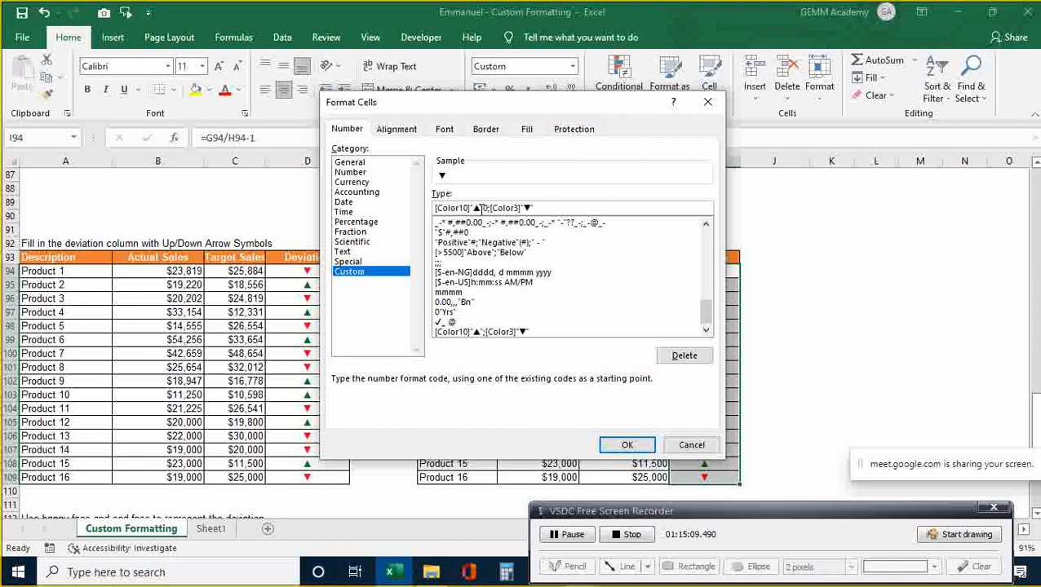
text(%)
click(545, 209)
text(0%)
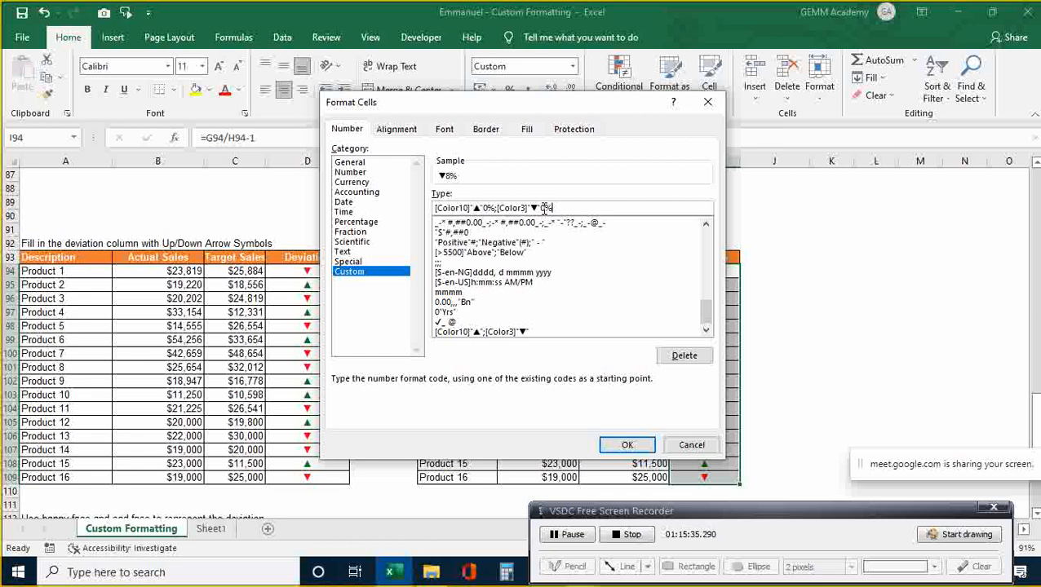
key(BackSpace)
key(BackSpace)
- Rewrite the format code so 0% precedes each arrow, then apply it to I94:I109
click(494, 207)
key(BackSpace)
key(BackSpace)
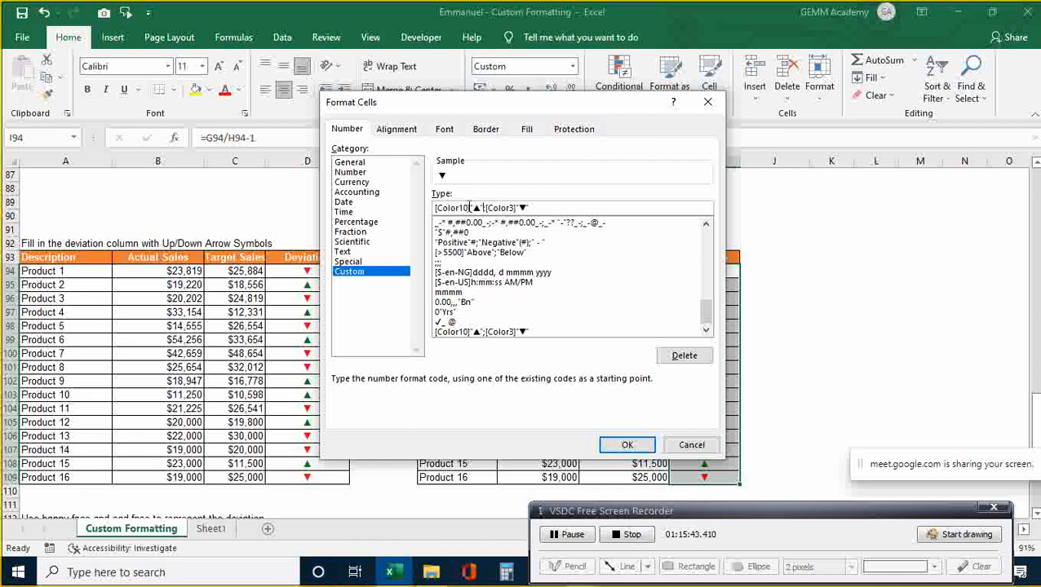
click(471, 207)
text(0%)
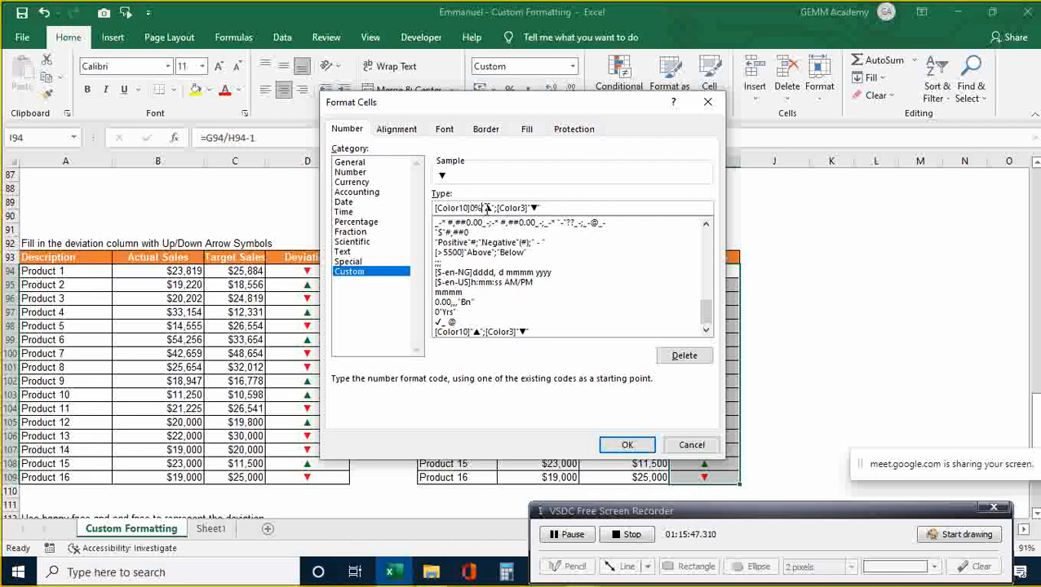
click(527, 207)
text(0%*)
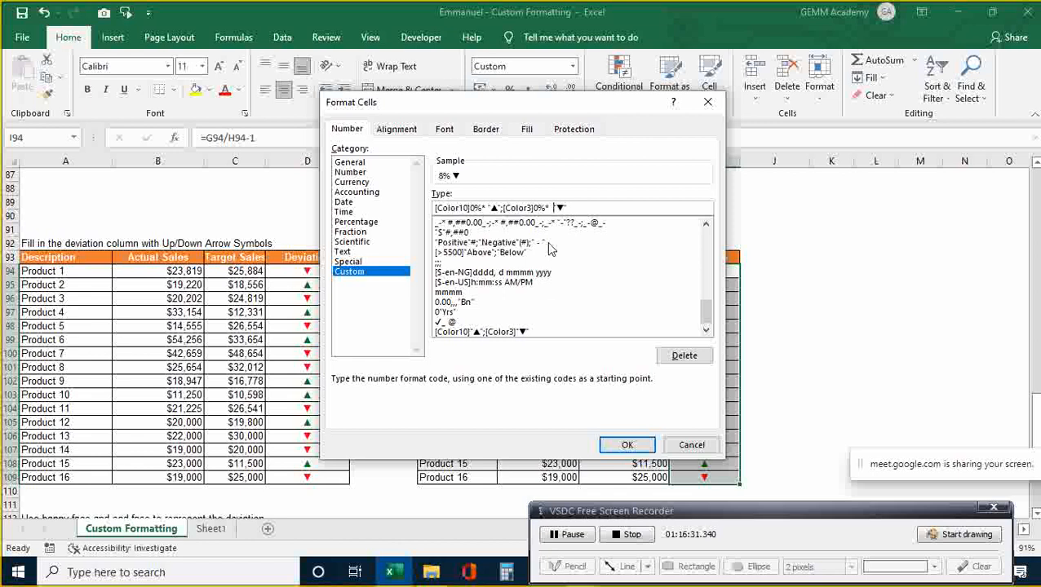
click(627, 447)
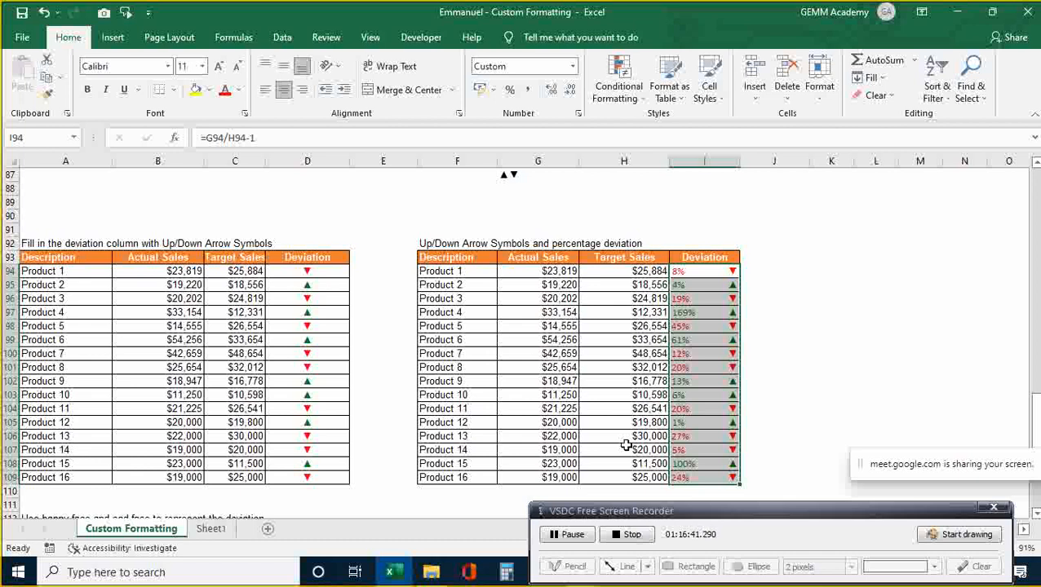
- Check the formatted deviation in I103, then move down to the happy/sad face table
click(817, 364)
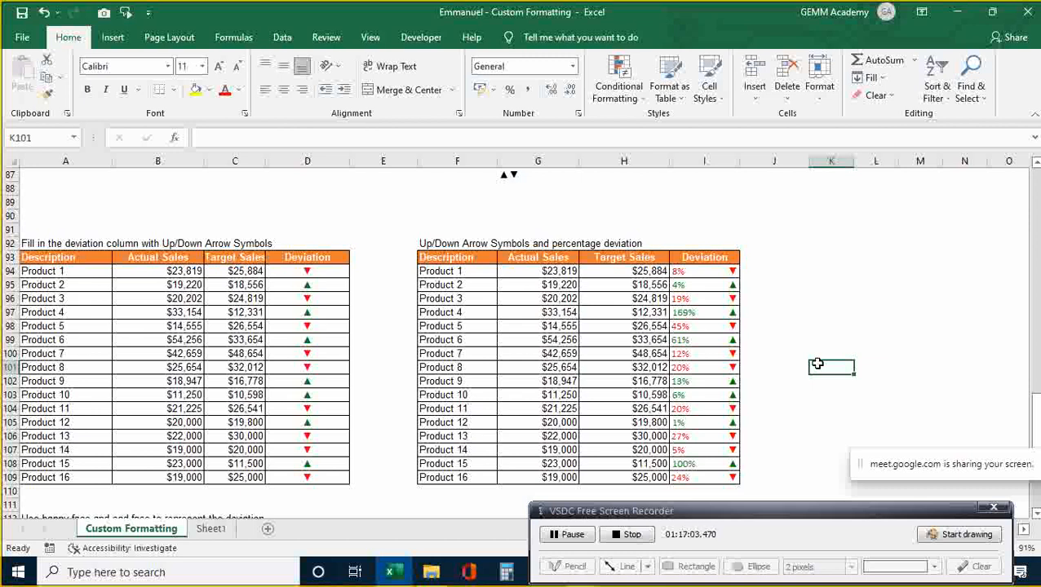
click(706, 393)
key(Down)
key(Down)
key(Down)
key(Down)
key(Down)
key(Down)
key(Down)
key(Down)
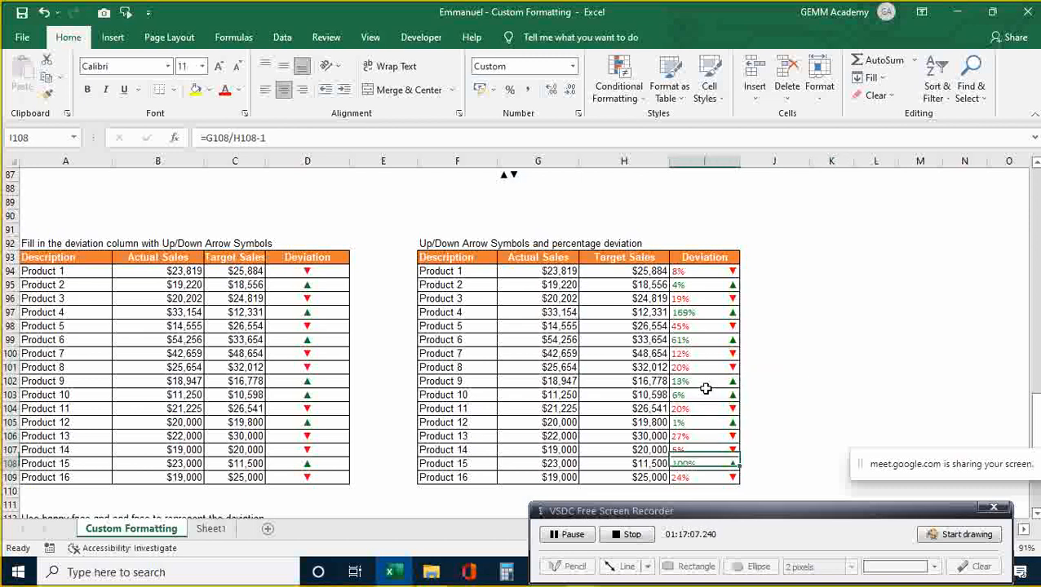
key(Down)
key(Down)
key(Down)
key(Down)
key(Down)
key(Down)
key(Down)
key(Down)
key(Down)
key(Down)
key(Down)
key(Down)
key(Down)
key(Down)
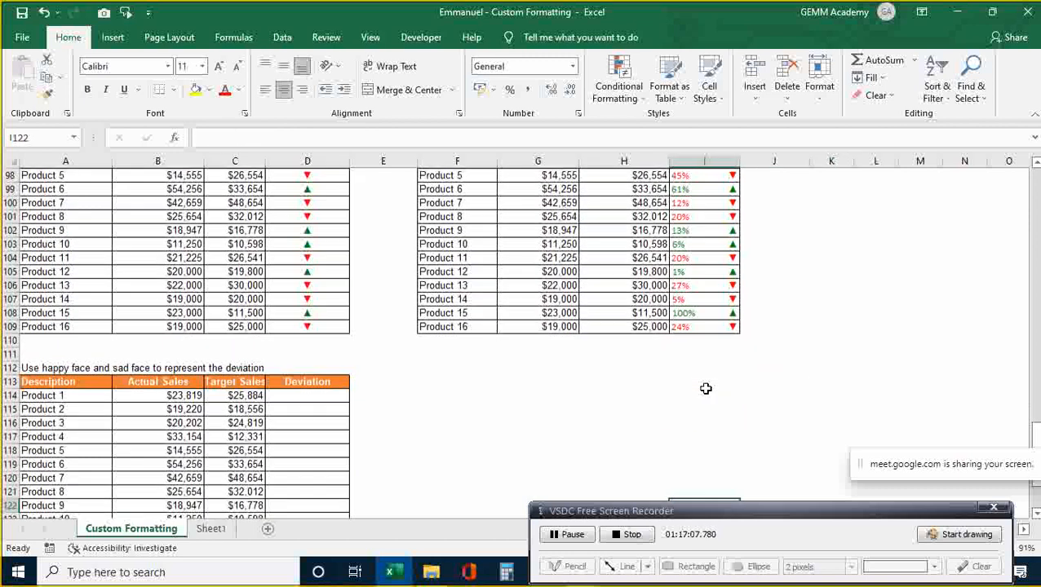
- Select cell H118 beside the happy/sad face table and bring up the Windows emoji picker
key(Down)
key(Down)
key(Down)
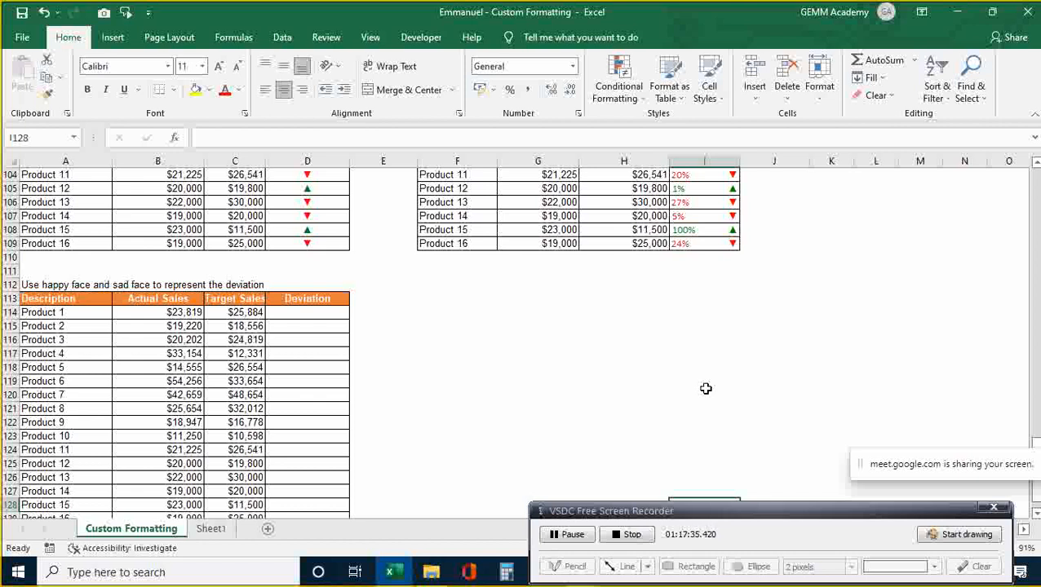
click(641, 365)
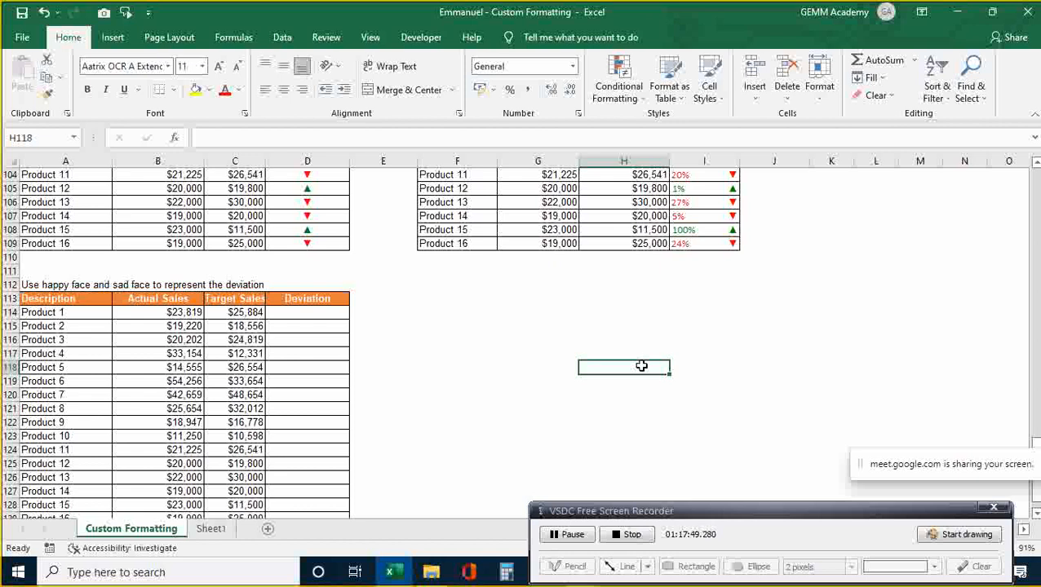
key(super+period)
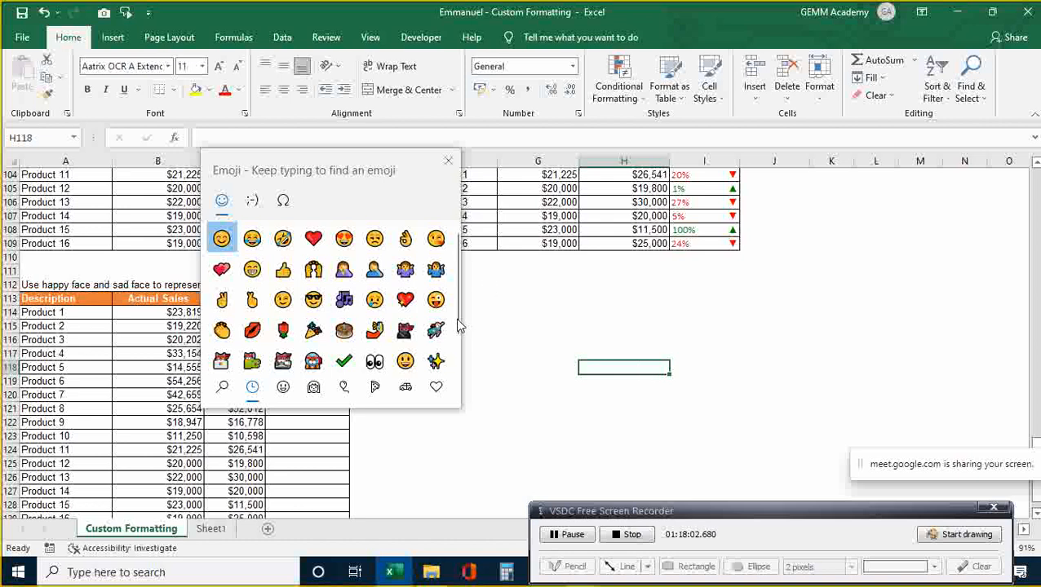
- Switch the emoji picker to the smiley faces category
scroll(455, 330, down, 1)
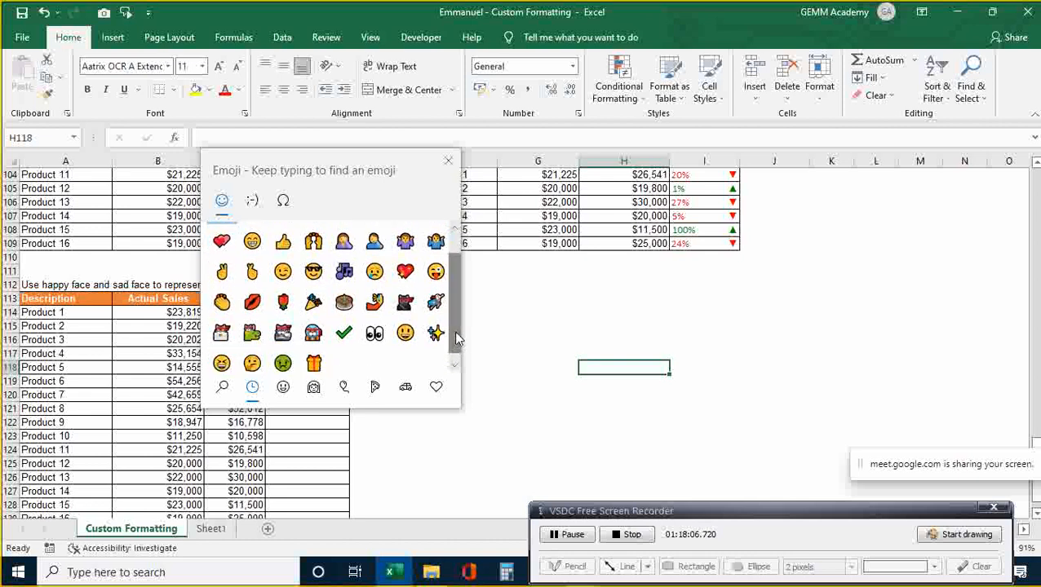
click(283, 387)
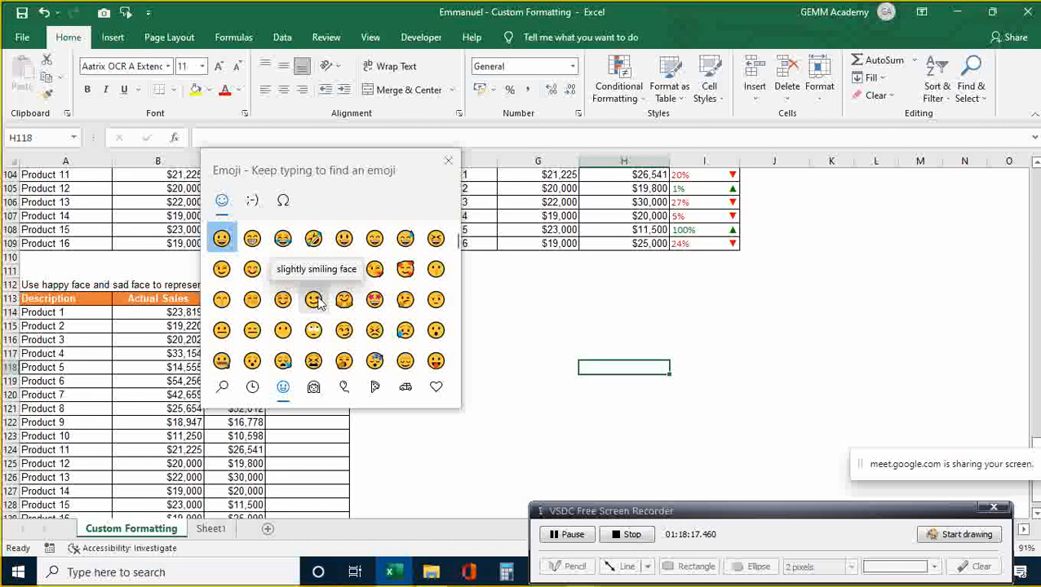
- Insert a tired face and a grinning face emoji into H118 and commit the entry
click(315, 361)
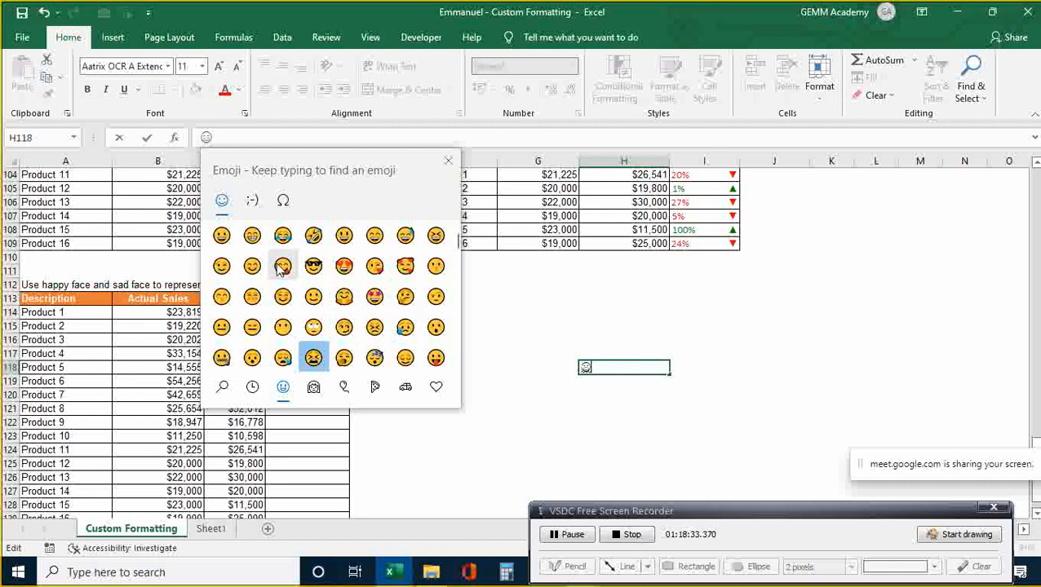
click(222, 235)
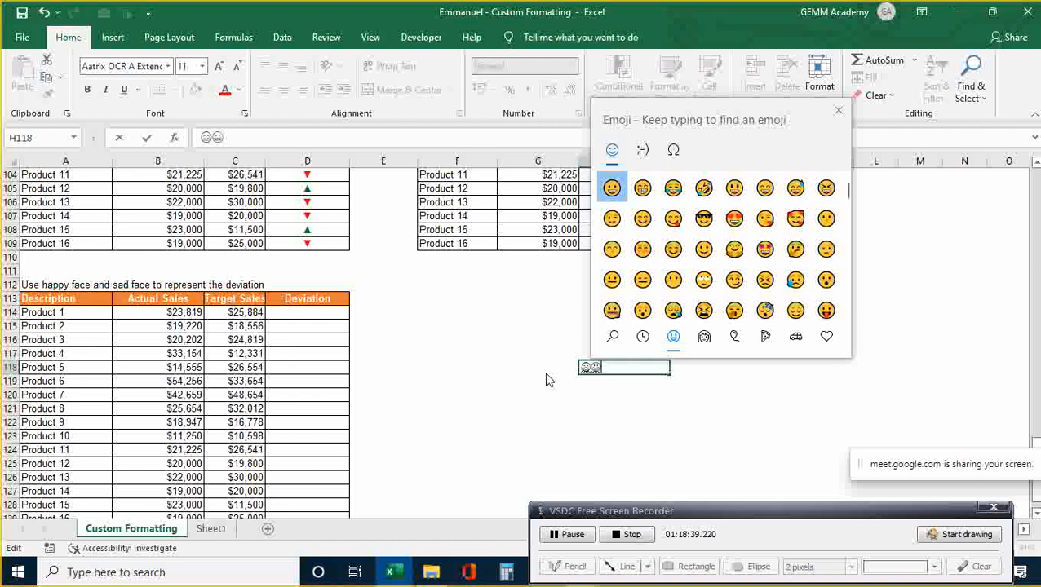
key(Escape)
key(Return)
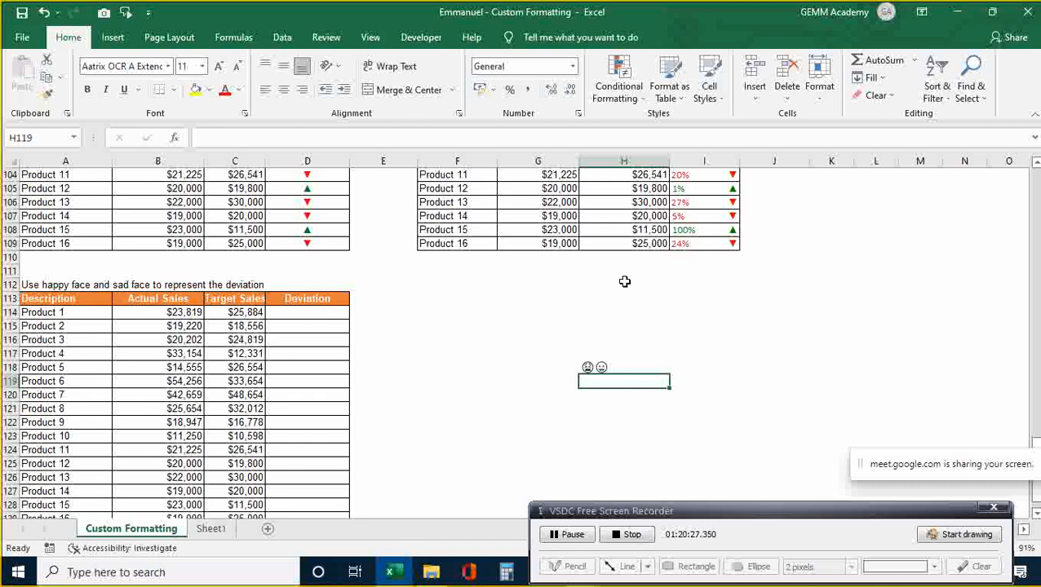
- Check the tired and grinning face symbols entered in cell H118
key(Down)
key(Down)
key(Down)
key(Down)
key(Up)
key(Up)
key(Up)
key(Up)
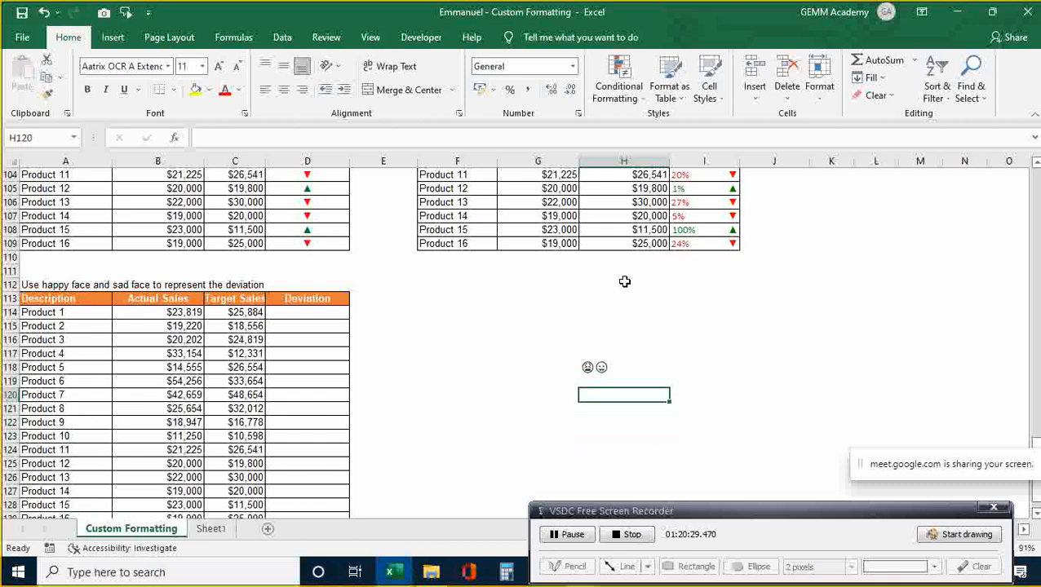
key(Up)
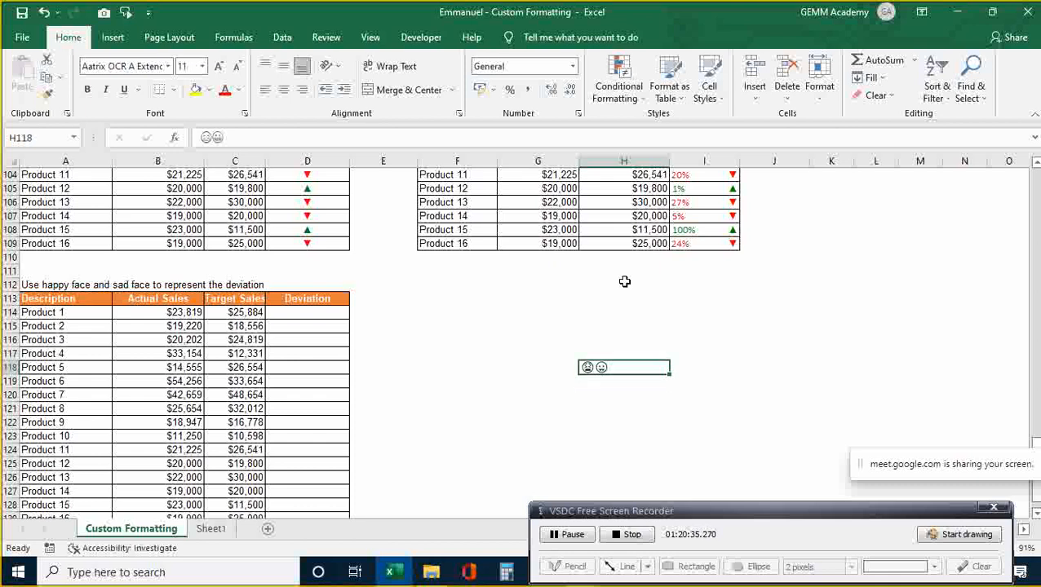
double_click(615, 368)
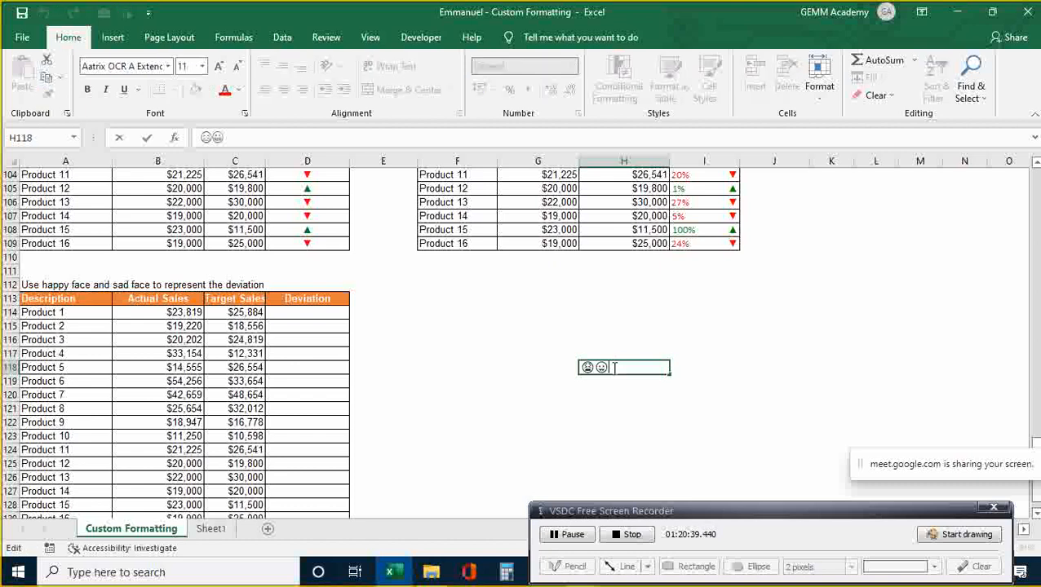
click(644, 354)
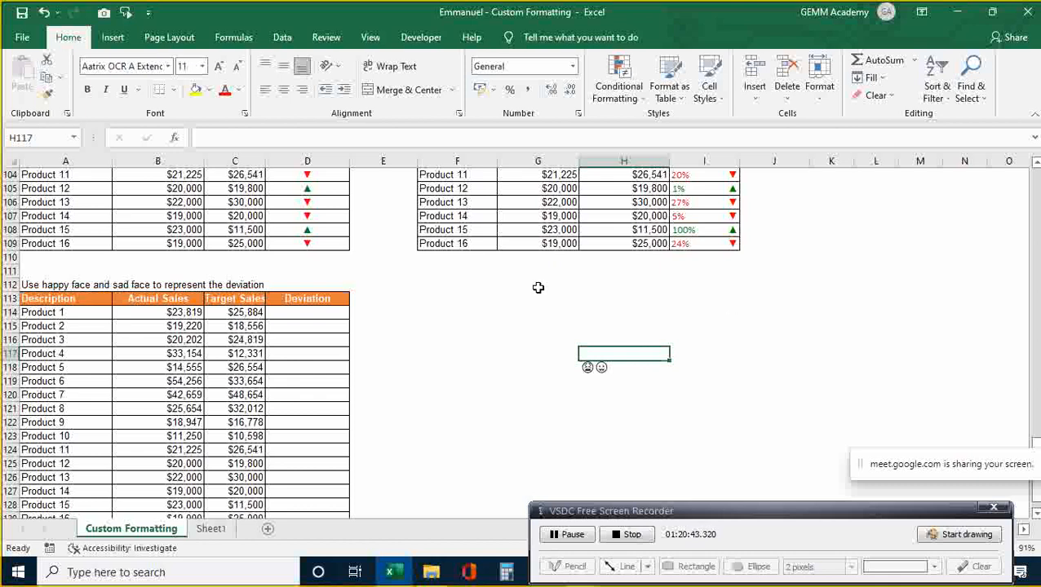
- Copy the arrow deviation formulas from D94:D109 and paste them starting at D114
click(336, 231)
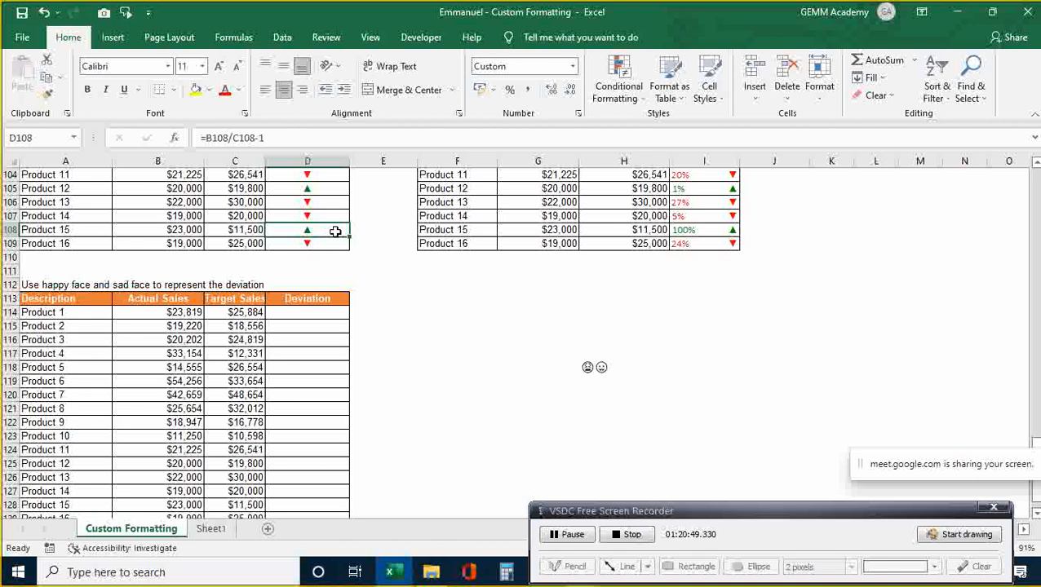
key(Up)
key(Up)
key(Up)
key(Up)
key(Up)
key(Up)
key(Up)
key(Up)
key(Up)
key(Up)
key(Up)
key(Up)
key(Up)
key(Up)
key(Up)
key(Up)
key(Up)
key(Up)
key(Up)
key(Down)
key(Down)
key(Down)
key(Down)
key(Down)
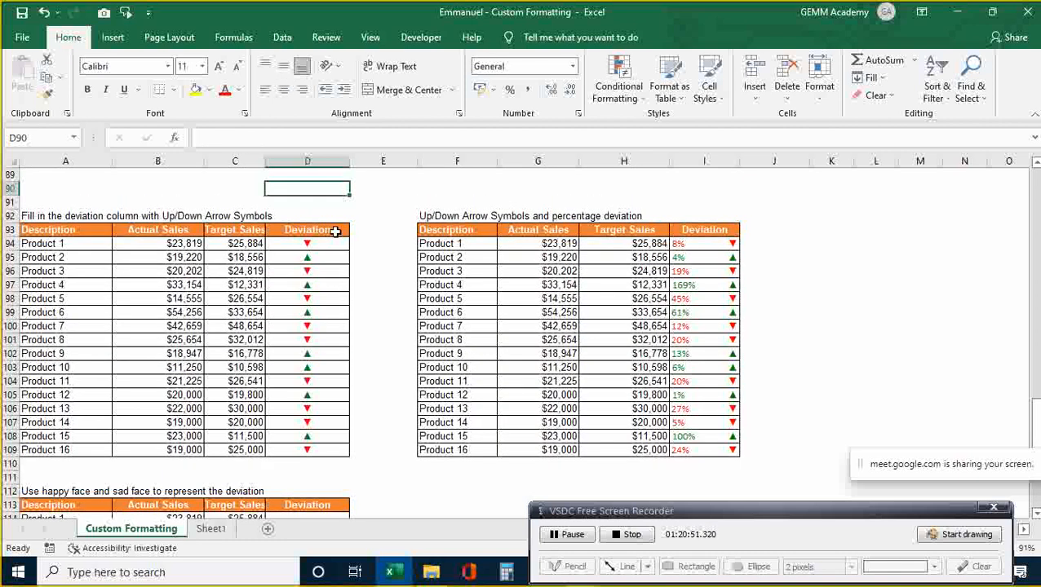
key(shift+Down)
key(shift+Down)
key(shift+Down)
key(shift+Down)
key(shift+Down)
key(shift+Down)
key(shift+Down)
key(shift+Down)
key(shift+Down)
key(shift+Down)
key(shift+Down)
key(shift+Down)
key(shift+Down)
key(shift+Down)
key(shift+Down)
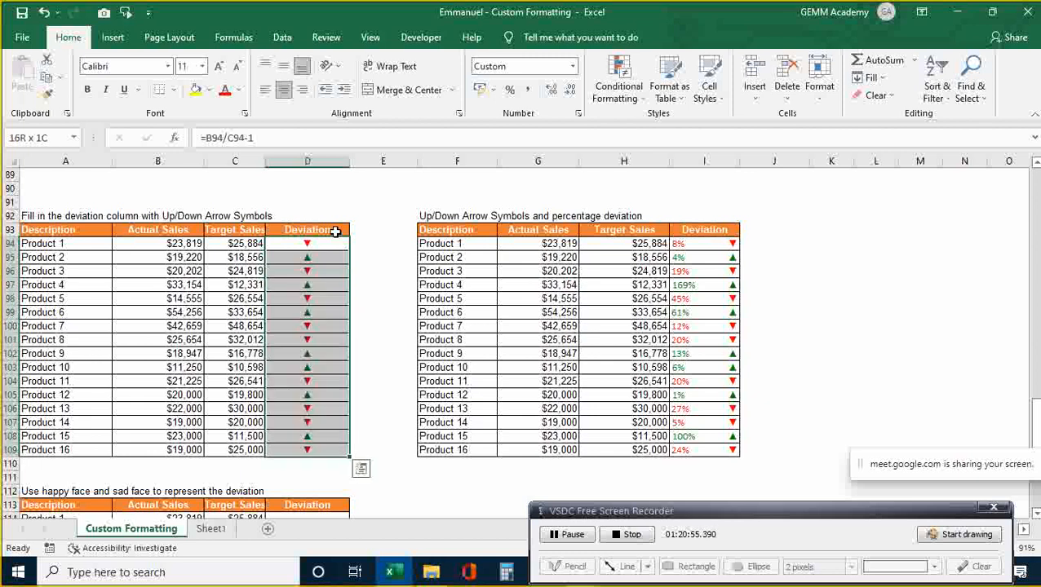
key(ctrl+c)
key(Down)
key(Down)
key(Down)
key(Down)
key(Down)
key(Down)
key(Down)
key(Down)
key(Down)
key(Down)
key(Down)
key(Down)
key(Down)
key(Down)
key(Down)
key(Down)
key(Down)
key(Down)
key(Down)
key(Down)
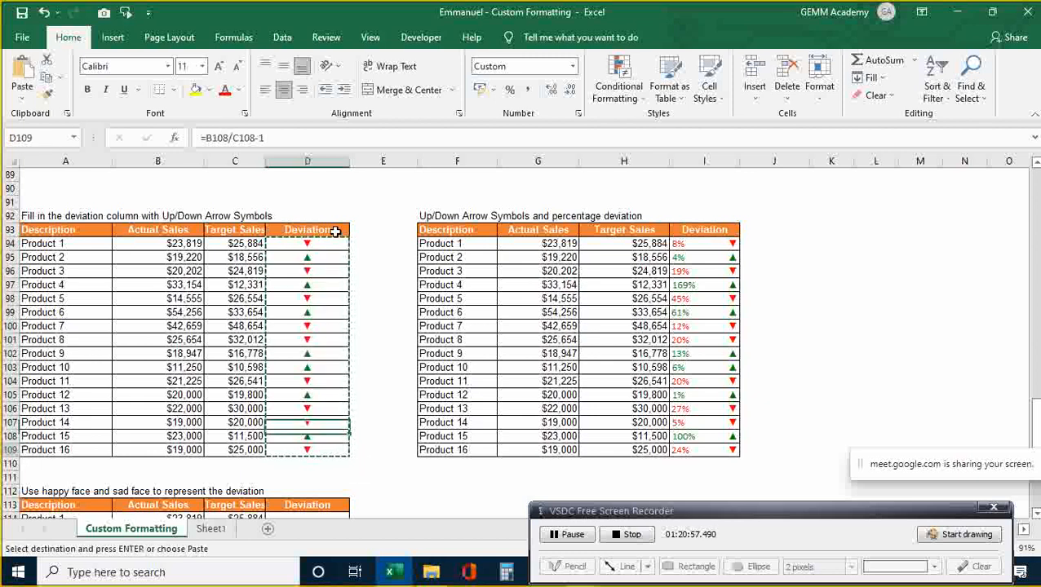
key(Down)
key(Down)
key(Down)
key(Down)
key(Down)
key(Up)
key(Up)
key(Up)
key(Up)
key(Up)
key(Up)
key(Up)
key(Up)
key(Up)
key(Up)
key(Up)
key(Up)
key(Up)
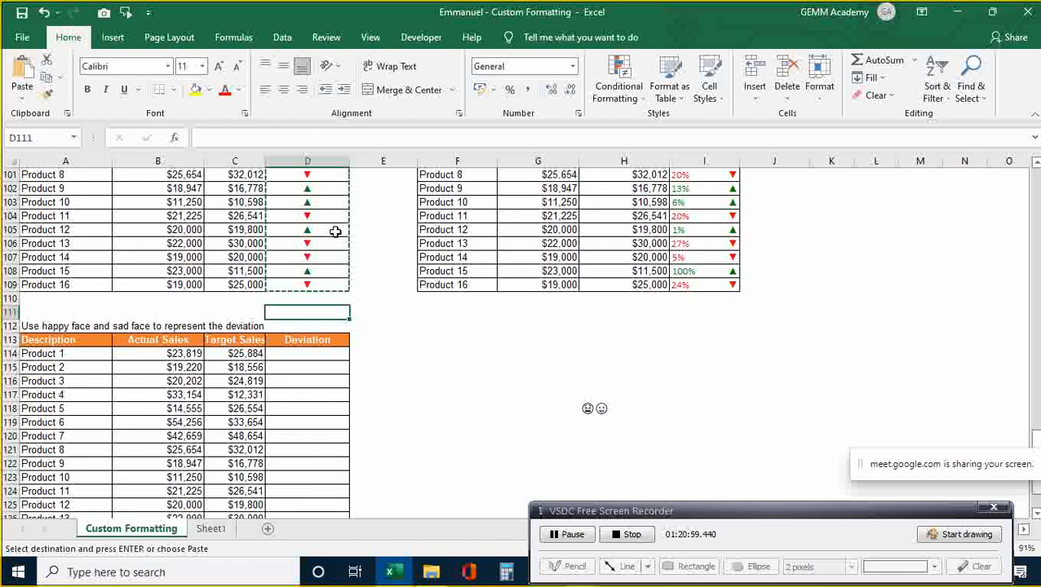
key(Down)
key(Down)
key(Down)
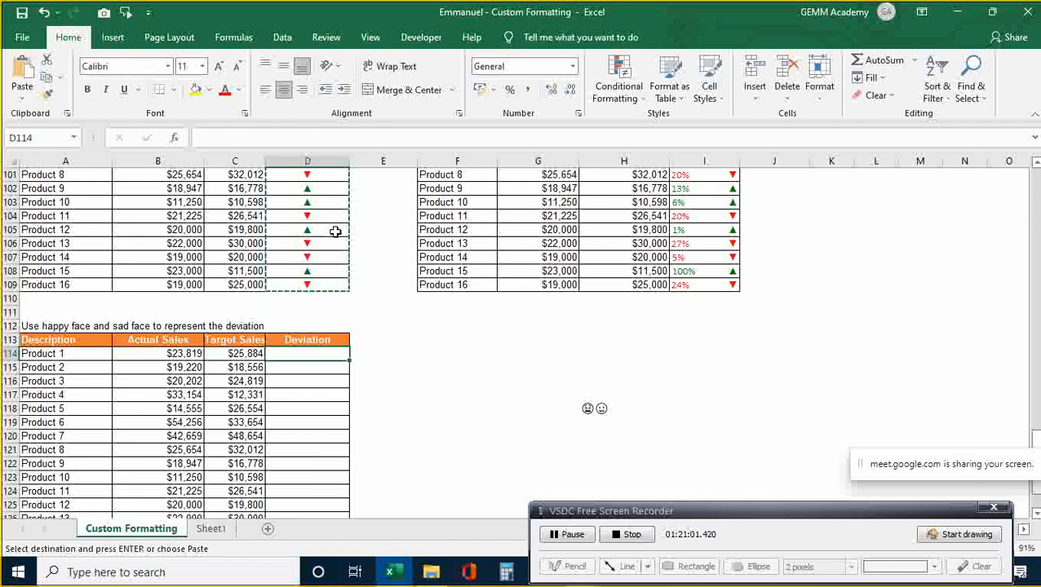
key(ctrl+v)
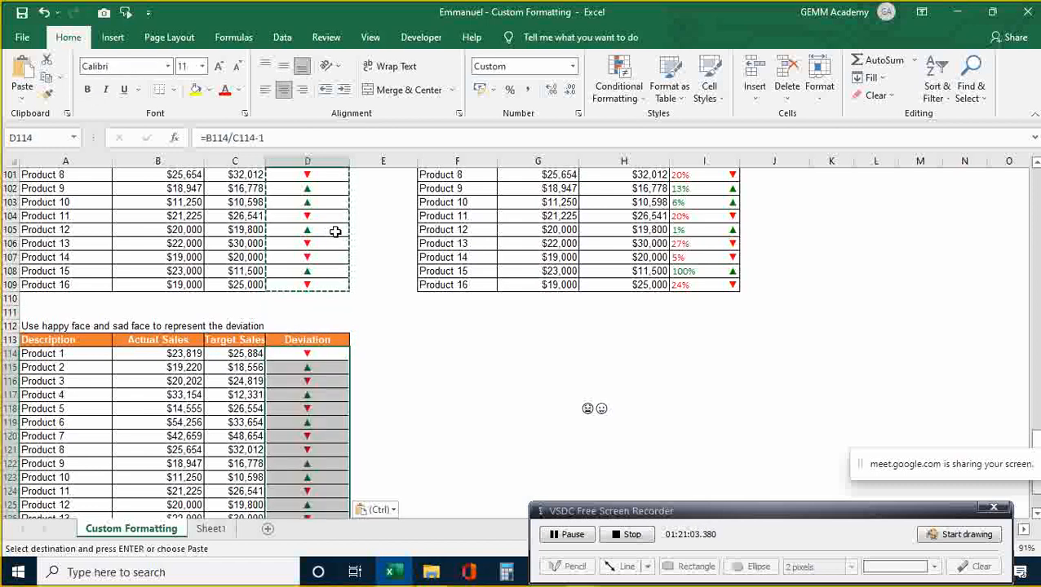
key(Escape)
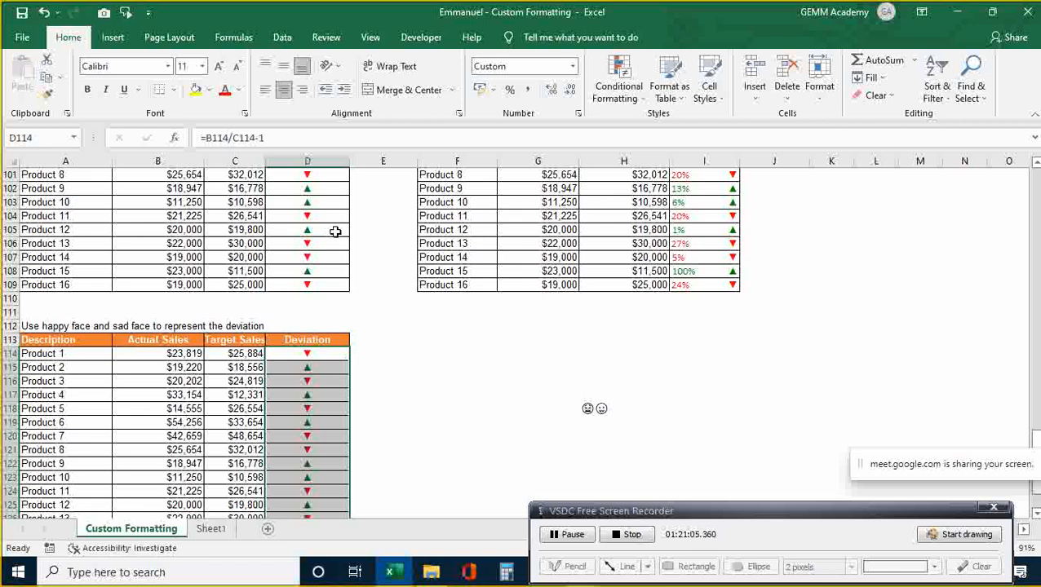
- Review the pasted cells' number format and close the dialog without changes
key(ctrl+1)
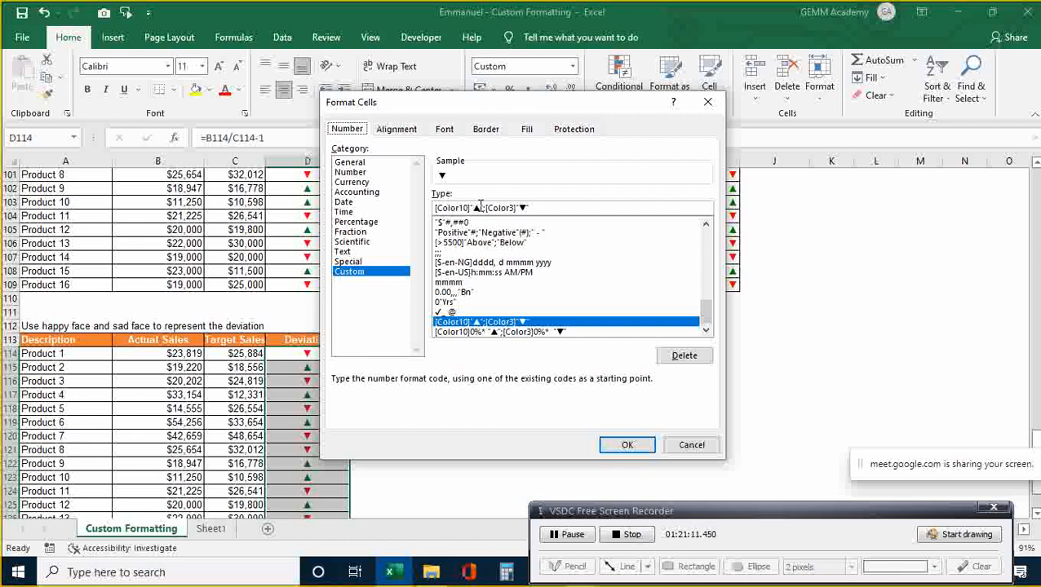
click(690, 446)
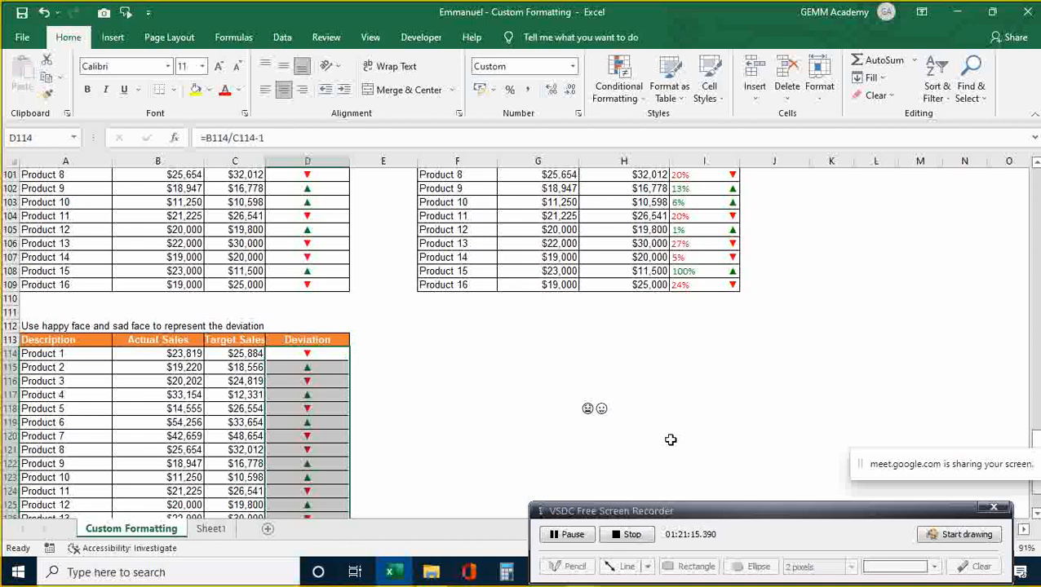
click(671, 439)
- Copy the two face symbols from H118 and select the Deviation cells from D114 down
click(596, 409)
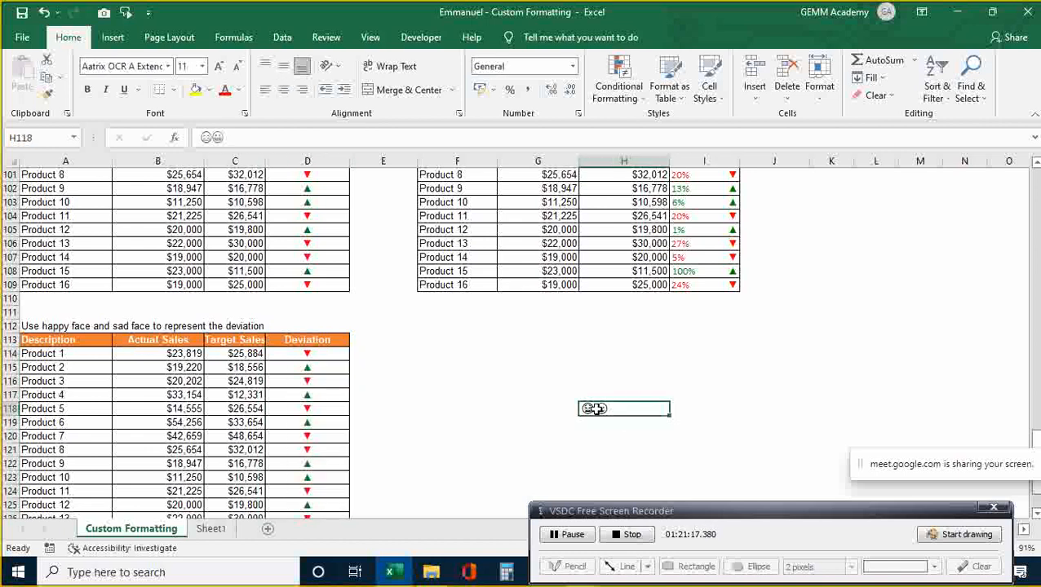
double_click(621, 407)
key(shift+Left)
key(ctrl+c)
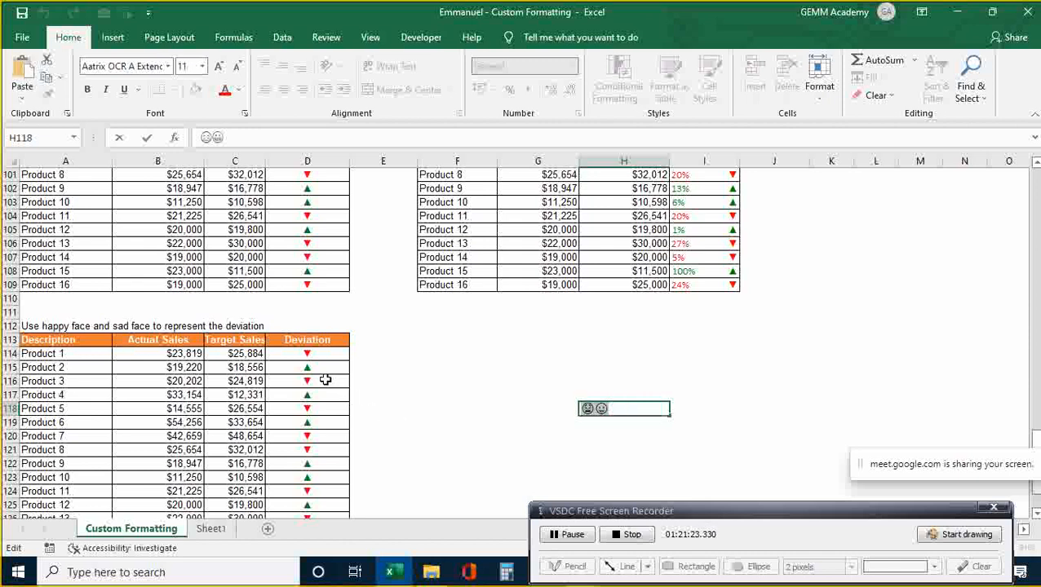
click(318, 354)
key(shift+Down)
key(shift+Down)
key(shift+Down)
key(shift+Down)
key(shift+Down)
key(shift+Down)
key(shift+Down)
key(shift+Down)
key(shift+Down)
key(shift+Down)
key(shift+Down)
key(shift+Down)
key(shift+Down)
key(shift+Down)
key(shift+Down)
key(shift+Down)
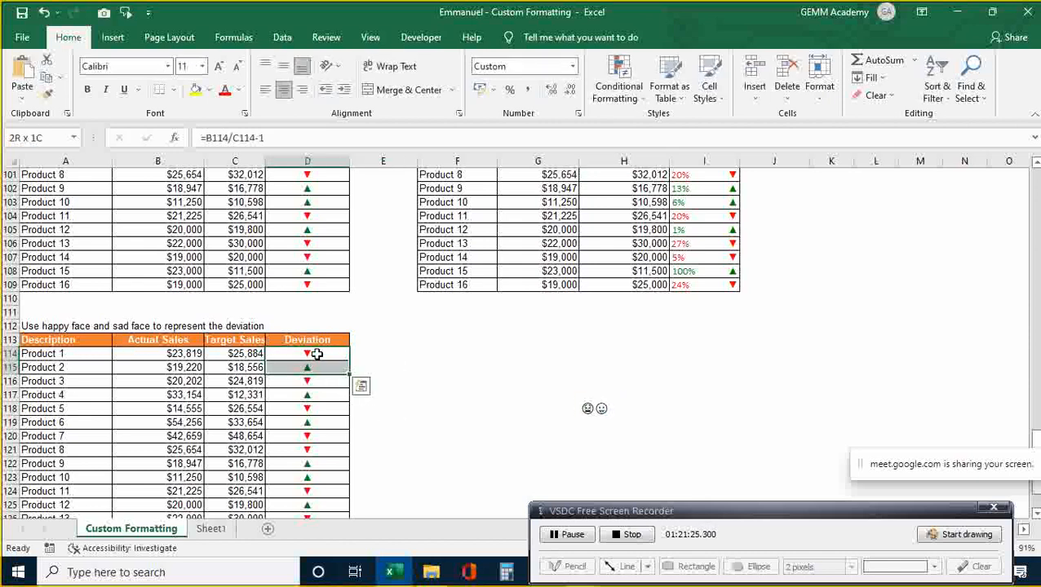
- Change D114:D129's custom format, replacing ▲ with the happy face and ▼ with the sad face
key(shift+Up)
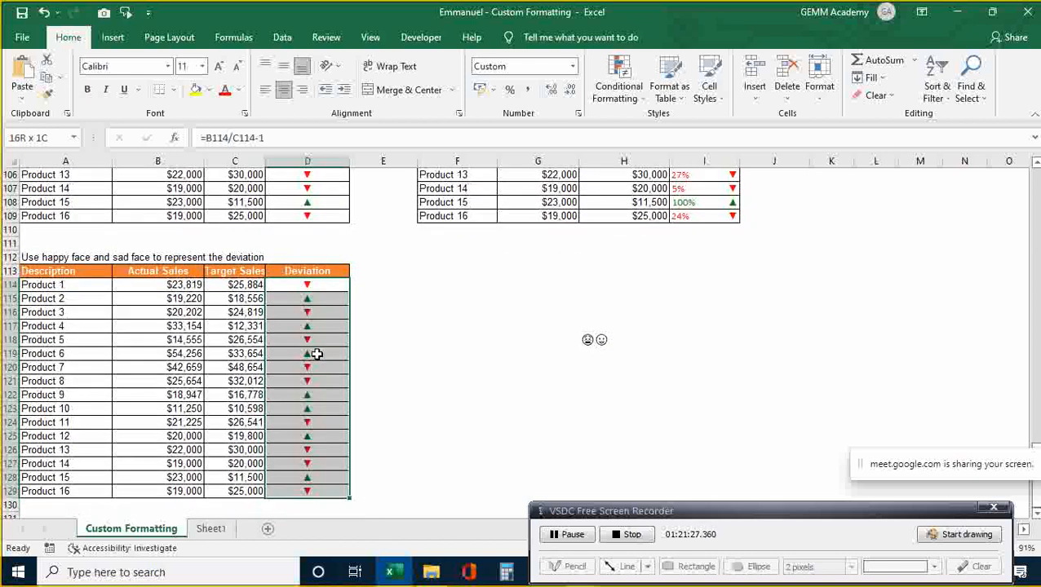
key(ctrl+1)
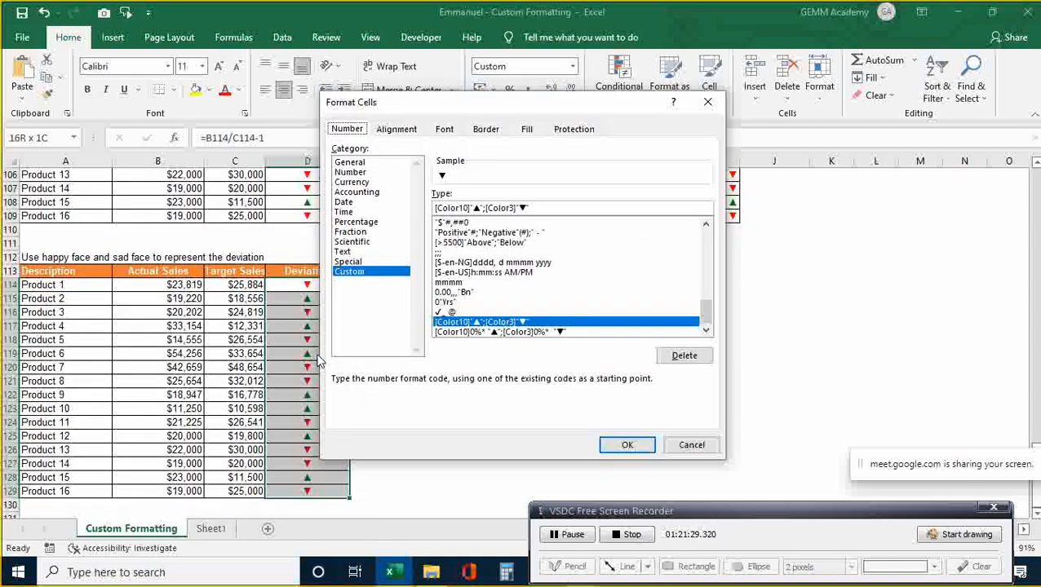
click(480, 209)
key(BackSpace)
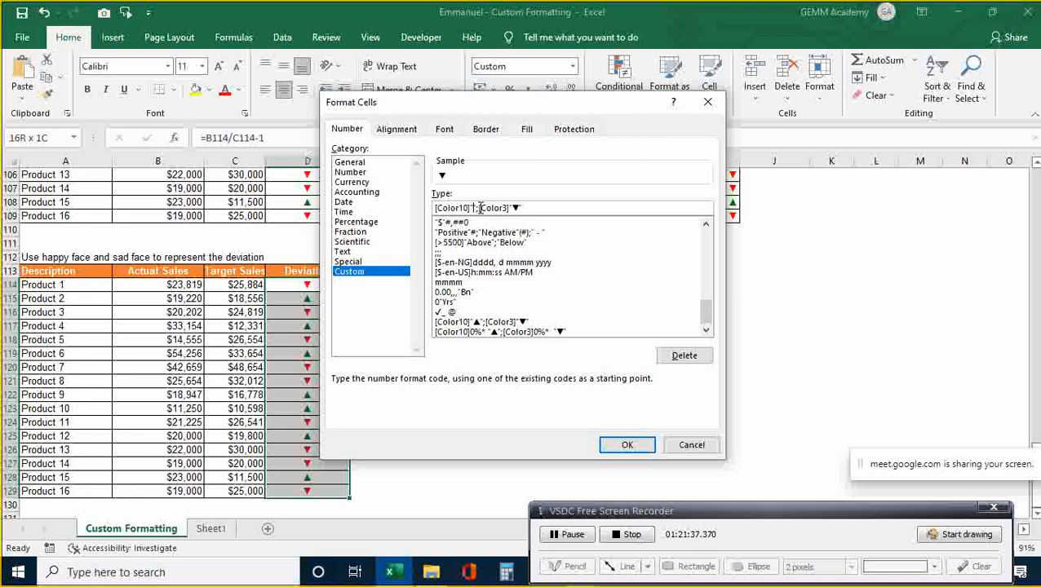
key(ctrl+v)
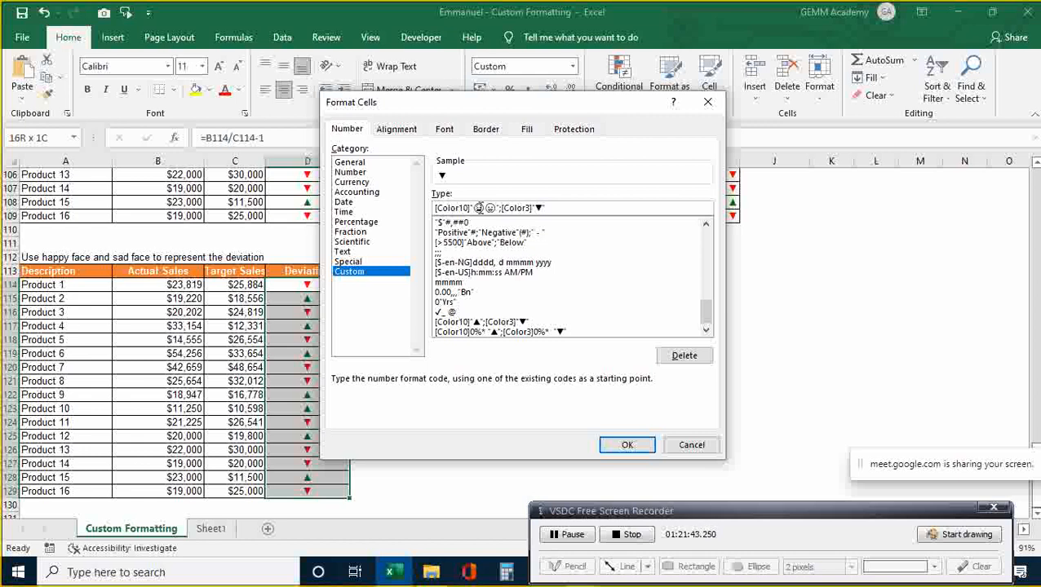
key(BackSpace)
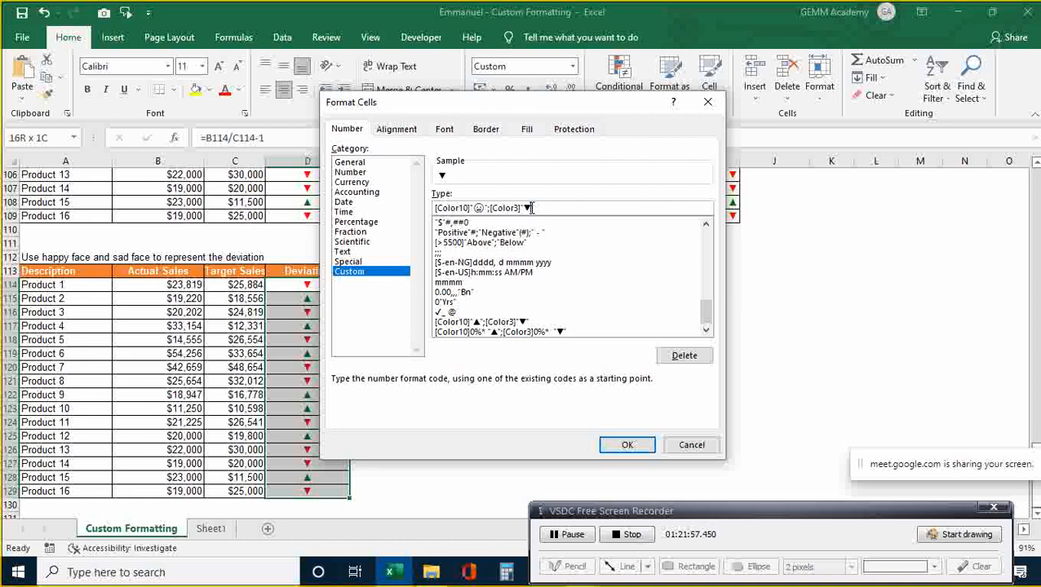
key(BackSpace)
key(ctrl+v)
key(BackSpace)
click(627, 446)
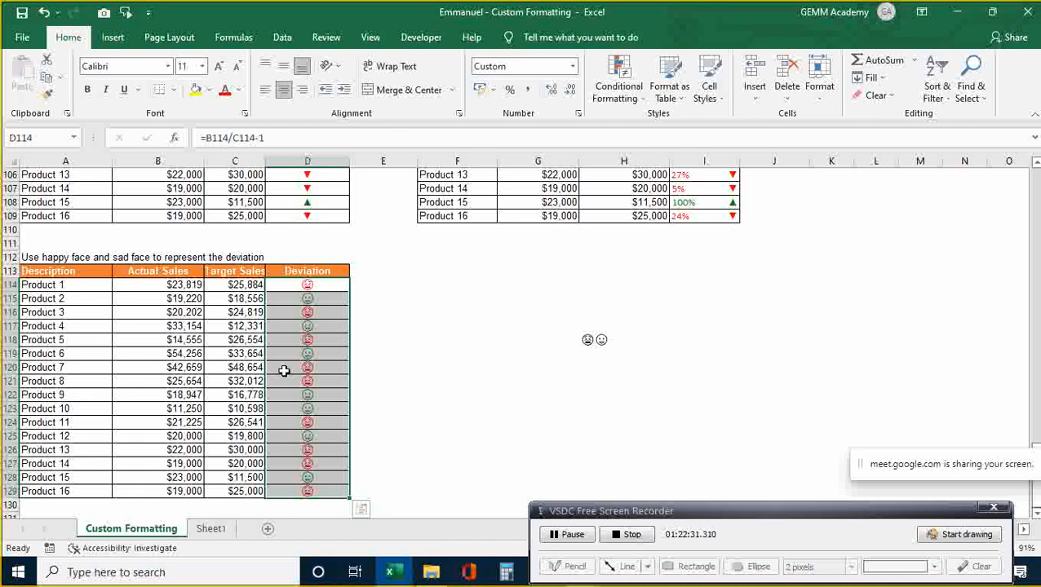
- Deselect the face cells and move up the sheet toward the inventory check-mark example
click(423, 339)
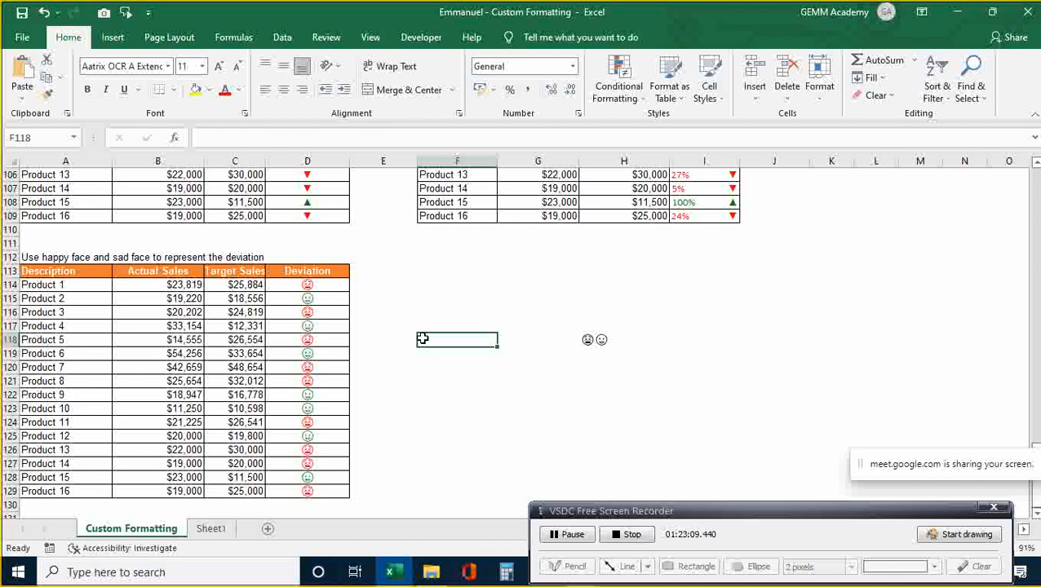
click(459, 407)
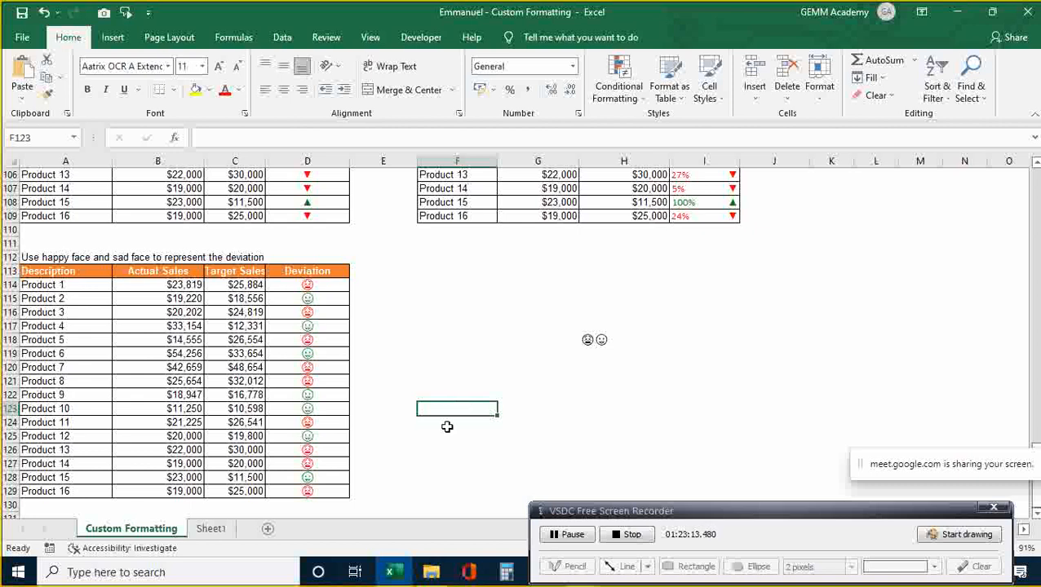
click(441, 438)
key(Down)
key(Down)
key(Down)
key(Down)
key(Down)
key(Down)
key(Down)
key(Down)
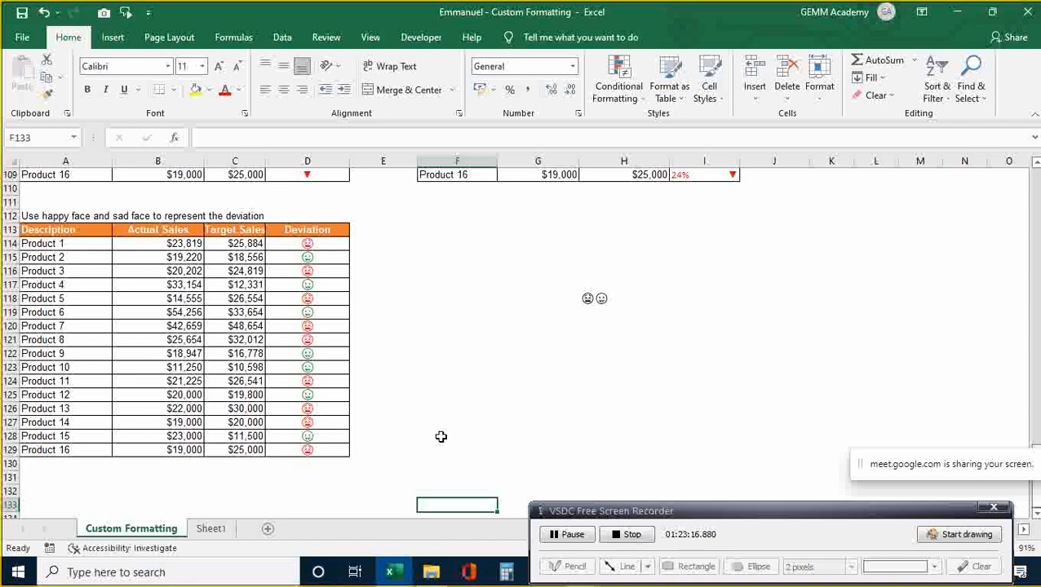
key(Up)
key(Up)
key(Up)
key(Up)
key(Up)
key(Up)
key(Up)
key(Up)
key(Up)
key(Up)
key(Up)
key(Up)
key(Up)
key(Up)
key(Up)
key(Up)
key(Up)
key(Up)
key(Up)
key(Up)
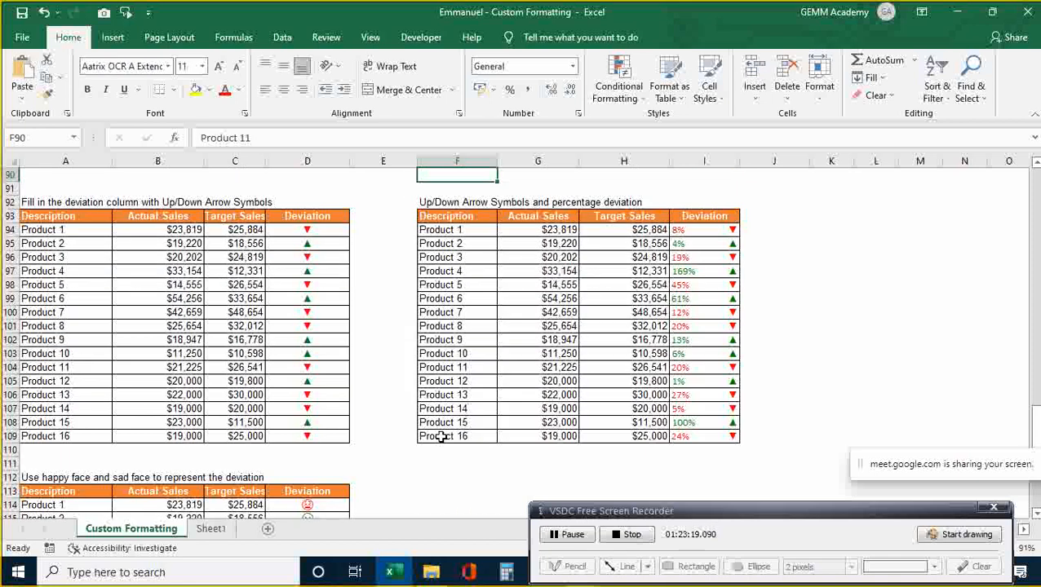
key(Up)
key(Up)
key(Up)
key(Up)
key(Up)
key(Up)
key(Up)
key(Up)
key(Up)
key(Up)
key(Up)
key(Up)
key(Up)
key(Up)
key(Up)
key(Up)
key(Up)
key(Up)
key(Up)
key(Up)
key(Up)
key(Up)
key(Up)
key(Up)
key(Up)
key(Up)
key(Up)
key(Up)
key(Up)
key(Up)
key(Up)
key(Up)
key(Up)
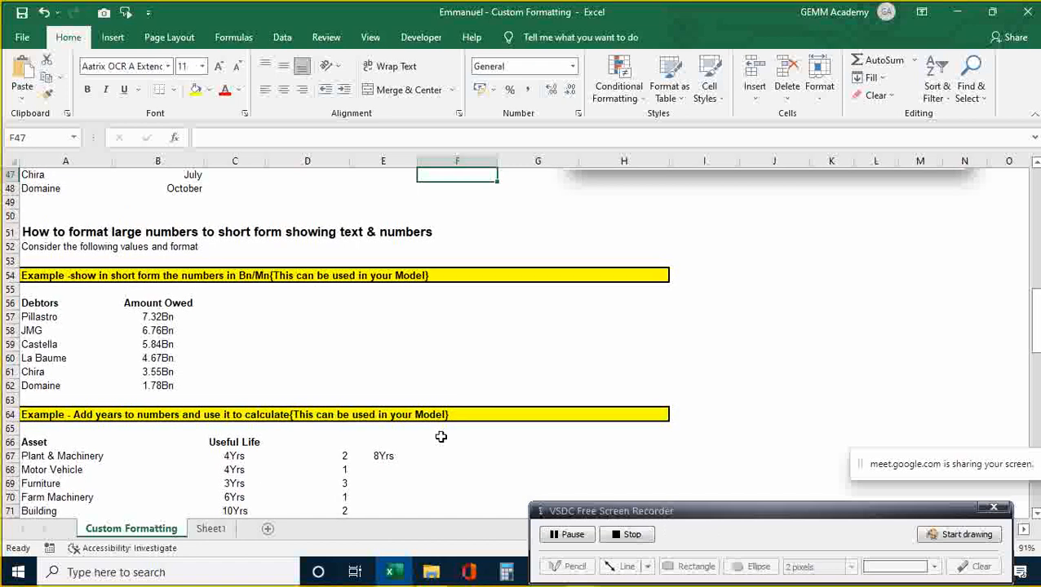
key(Up)
key(Up)
key(Up)
key(Up)
key(Up)
key(Up)
key(Up)
key(Up)
key(Up)
key(Up)
key(Up)
key(Up)
key(Up)
key(Up)
key(Up)
key(Up)
key(Up)
key(Up)
key(Up)
key(Up)
key(Up)
key(Up)
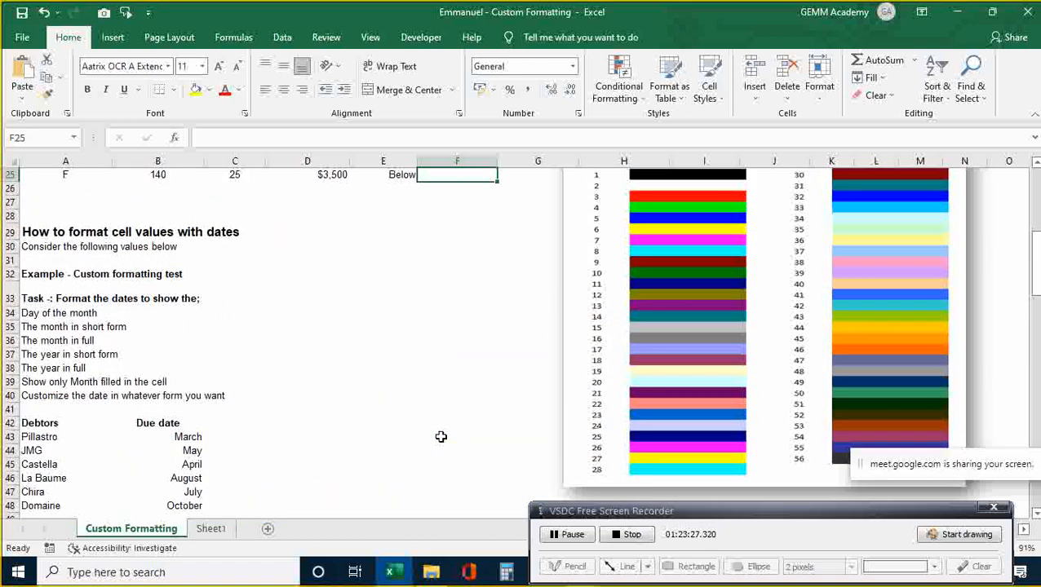
key(Up)
key(Up)
key(Up)
key(Up)
key(Up)
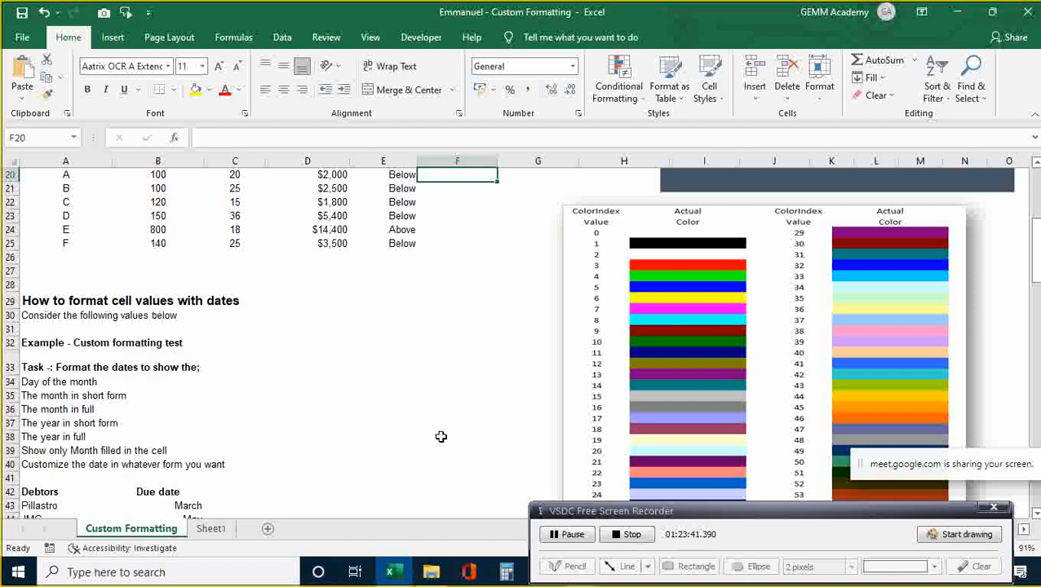
click(454, 368)
click(453, 410)
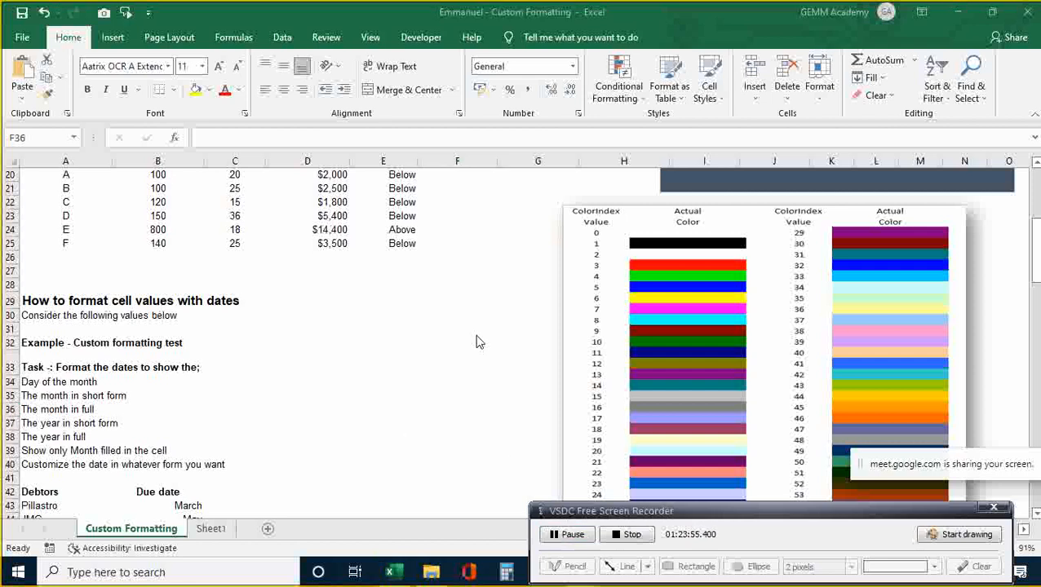
key(Up)
key(Up)
key(Up)
key(Up)
key(Up)
key(Up)
key(Up)
key(Up)
key(Up)
key(Up)
key(Up)
key(Up)
key(Up)
key(Up)
key(Up)
key(Up)
key(Up)
key(Up)
key(Up)
key(Up)
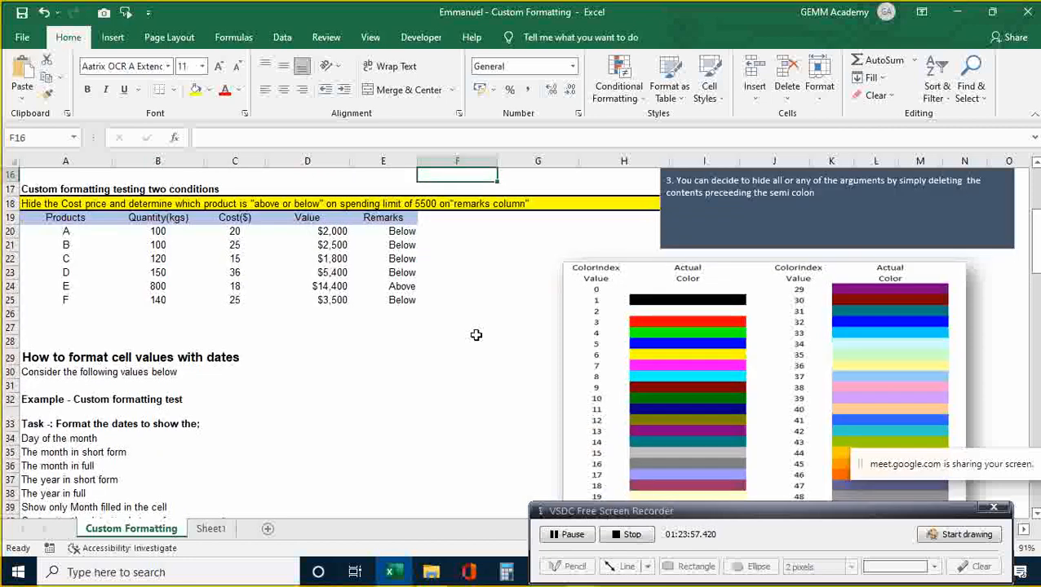
key(Up)
key(Up)
key(Up)
key(Down)
key(Down)
key(Down)
key(Down)
key(Down)
key(Down)
key(Down)
key(Down)
key(Down)
key(Down)
key(Down)
key(Down)
key(Down)
key(Down)
key(Down)
key(Down)
key(Down)
key(Down)
key(Down)
key(Down)
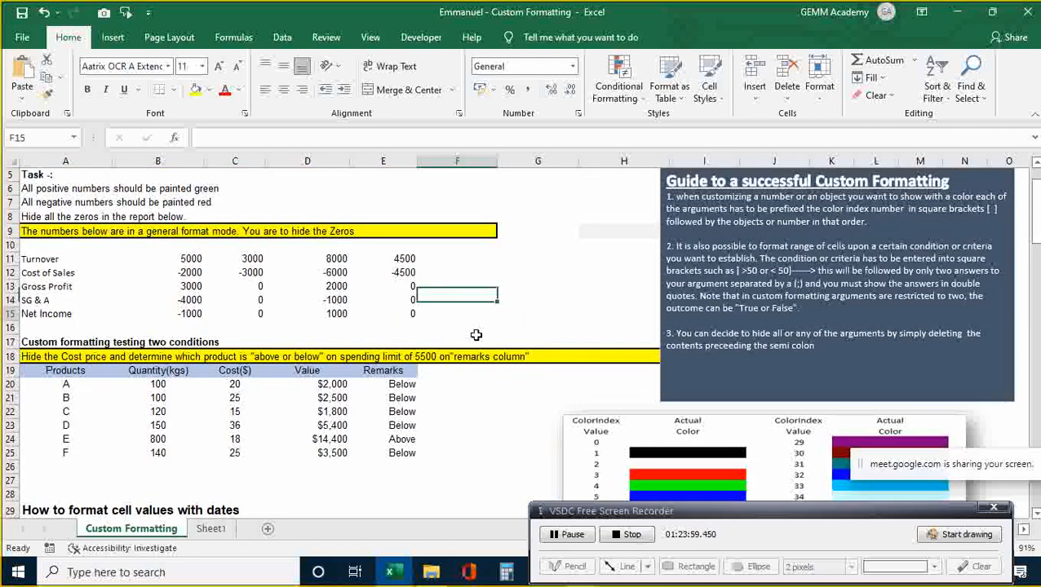
key(Down)
key(Down)
key(Down)
key(Down)
key(Down)
key(Down)
key(Down)
key(Down)
key(Down)
key(Down)
key(Down)
key(Down)
key(Down)
key(Down)
key(Down)
key(Down)
key(Down)
key(Down)
key(Down)
key(Down)
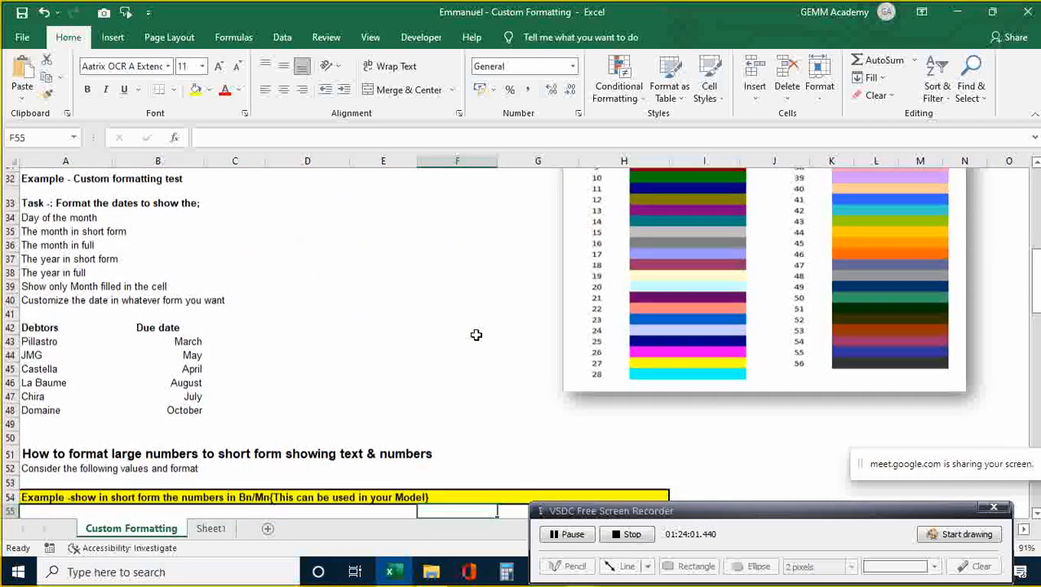
key(Up)
key(Up)
key(Up)
key(Up)
key(Up)
key(Up)
key(Up)
key(Up)
key(Up)
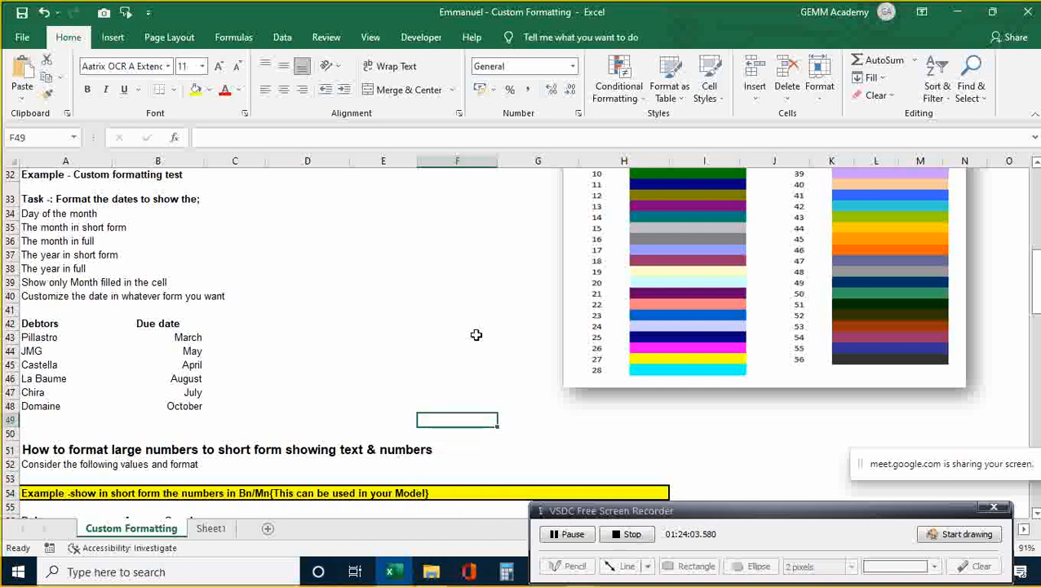
key(Up)
key(Left)
key(Left)
key(Left)
key(Left)
key(Up)
key(Up)
- Select the six due dates B43:B48 and clear their existing mmmm custom format code
key(shift+Down)
key(shift+Down)
key(shift+Down)
key(shift+Down)
key(shift+Down)
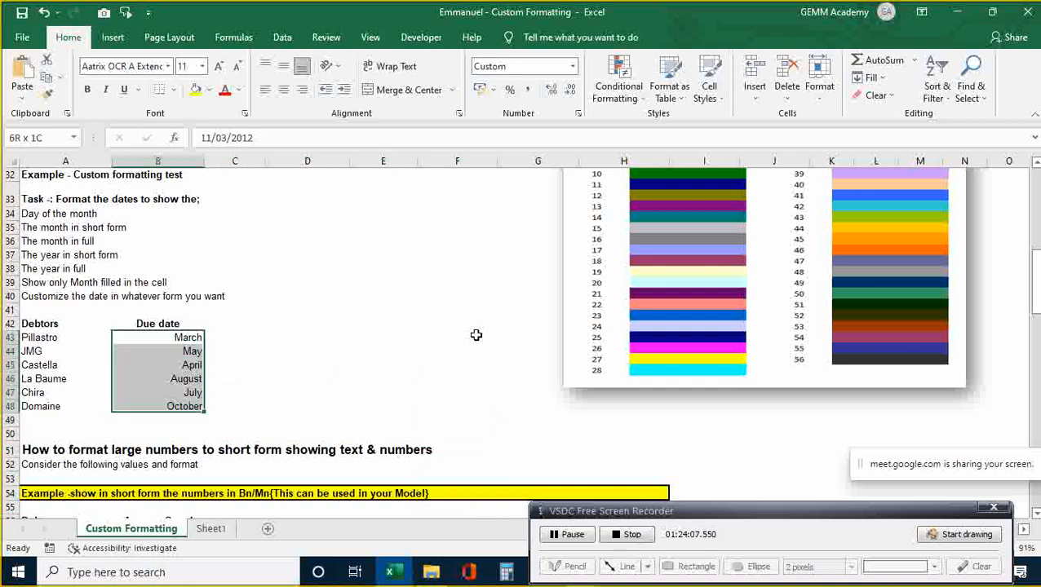
key(ctrl+1)
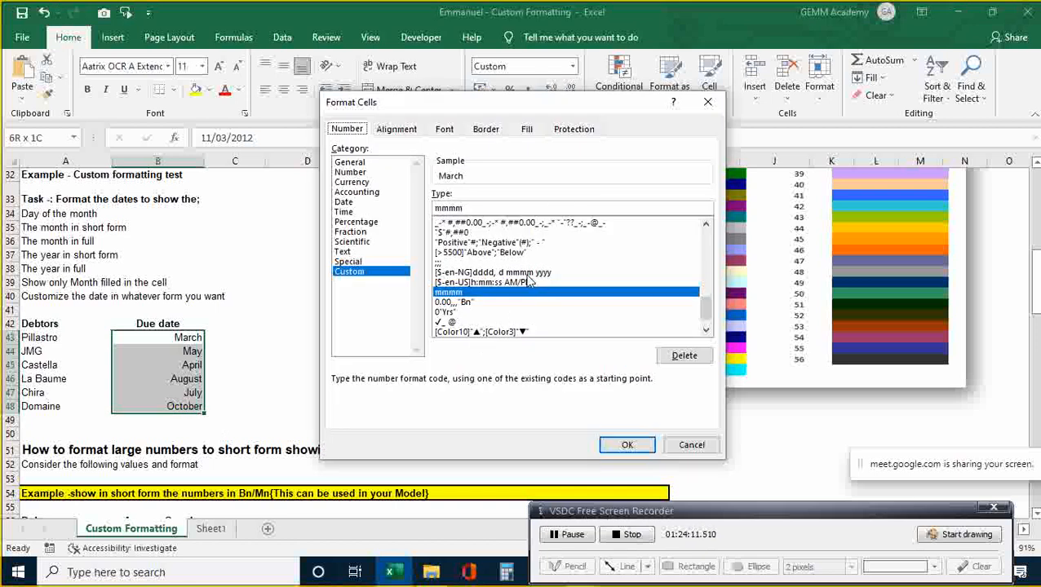
click(483, 209)
key(BackSpace)
key(BackSpace)
key(BackSpace)
key(BackSpace)
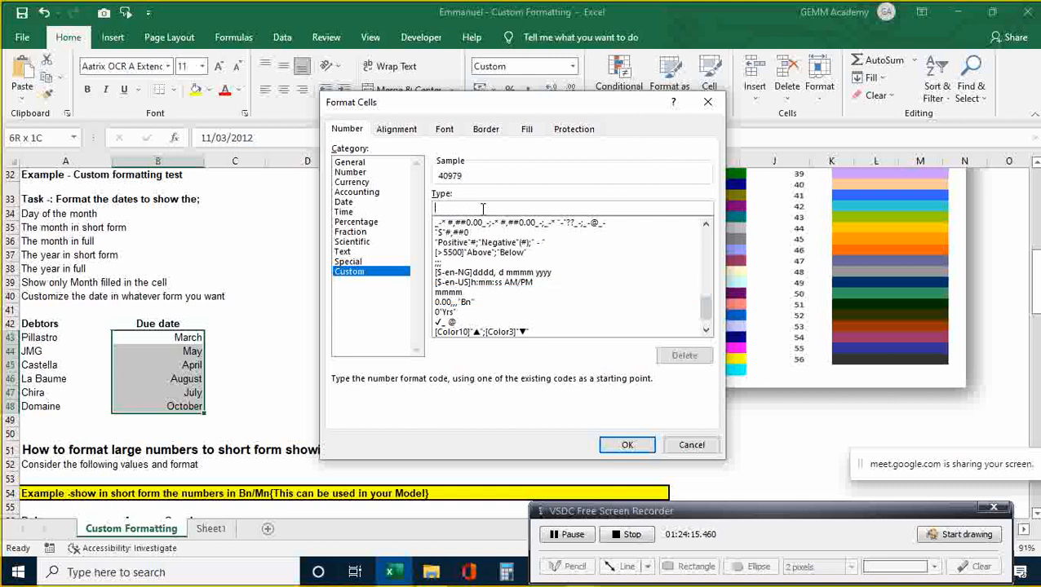
- Enter the custom format code "FY-"YY and apply it to the due dates
text("FY-")
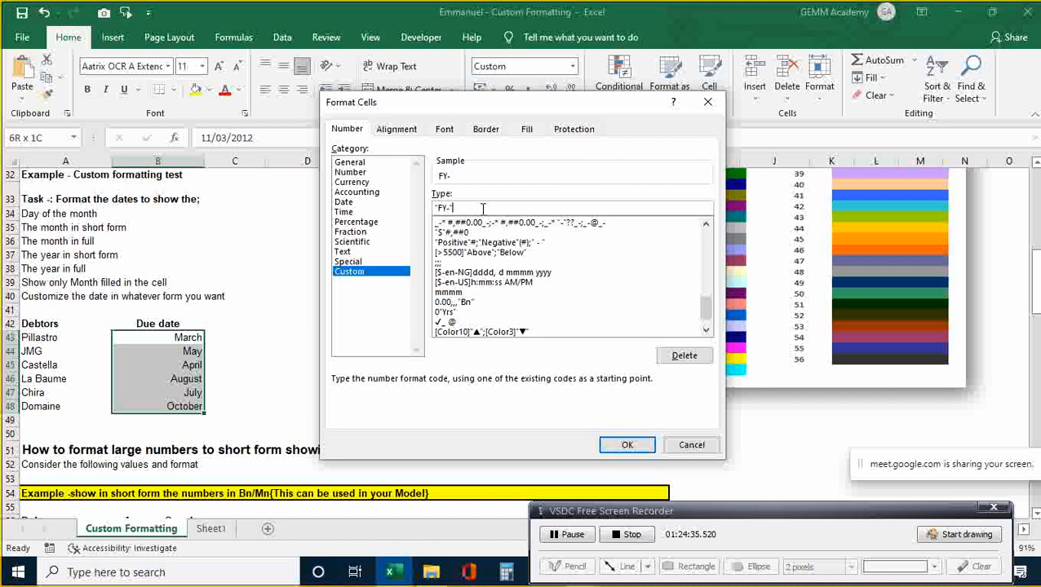
text(YYY)
key(BackSpace)
key(BackSpace)
text(YY)
key(BackSpace)
key(BackSpace)
text(YY)
key(BackSpace)
key(BackSpace)
click(628, 441)
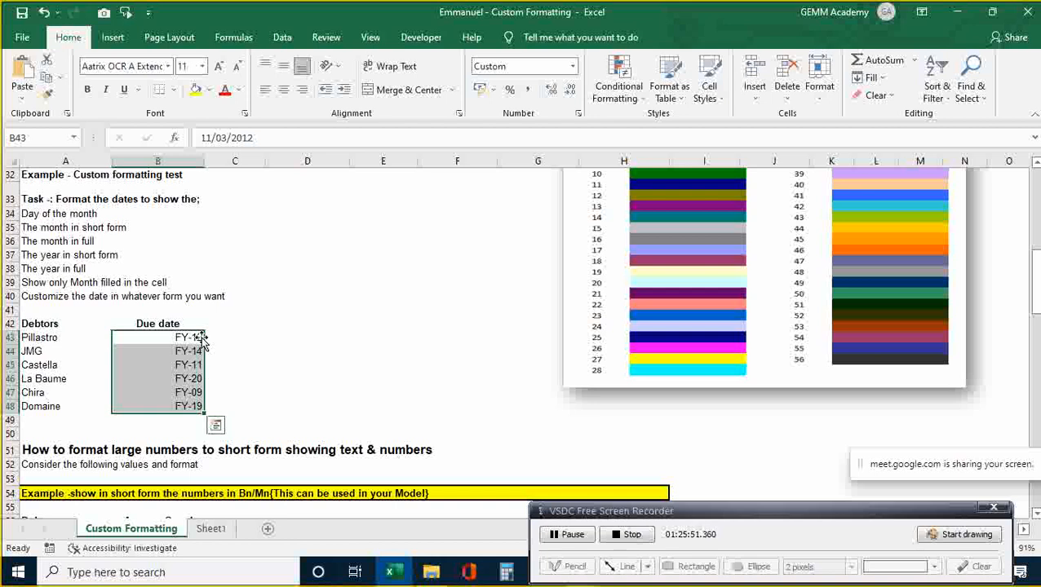
click(236, 349)
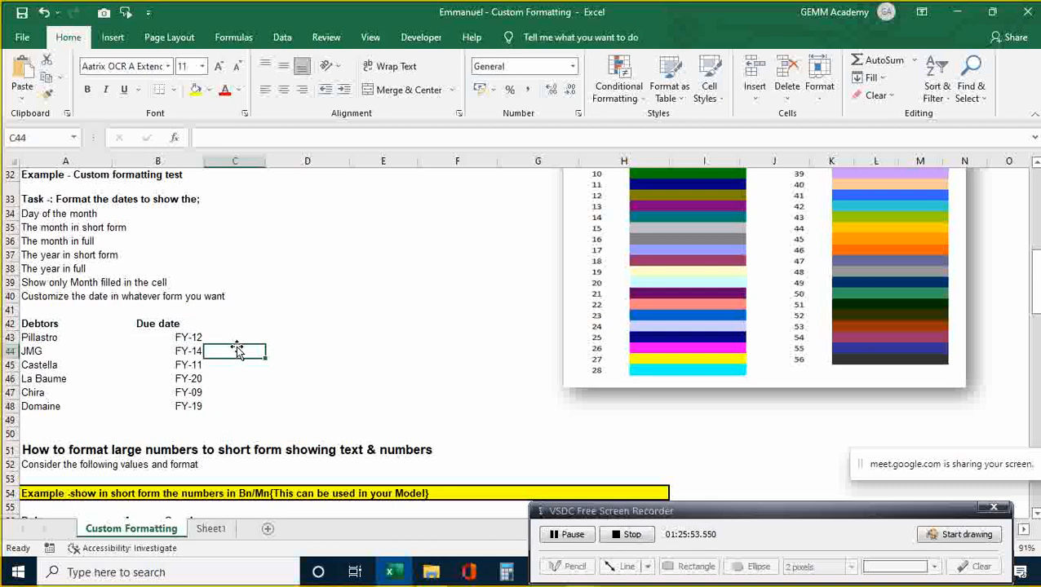
click(192, 337)
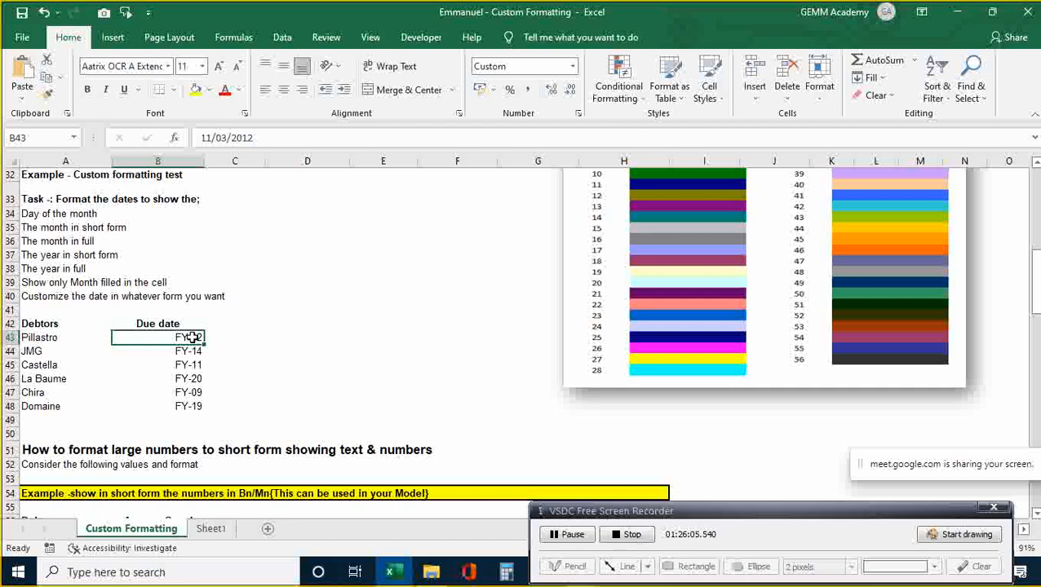
key(shift+Down)
key(shift+Down)
key(shift+Down)
key(shift+Down)
key(shift+Down)
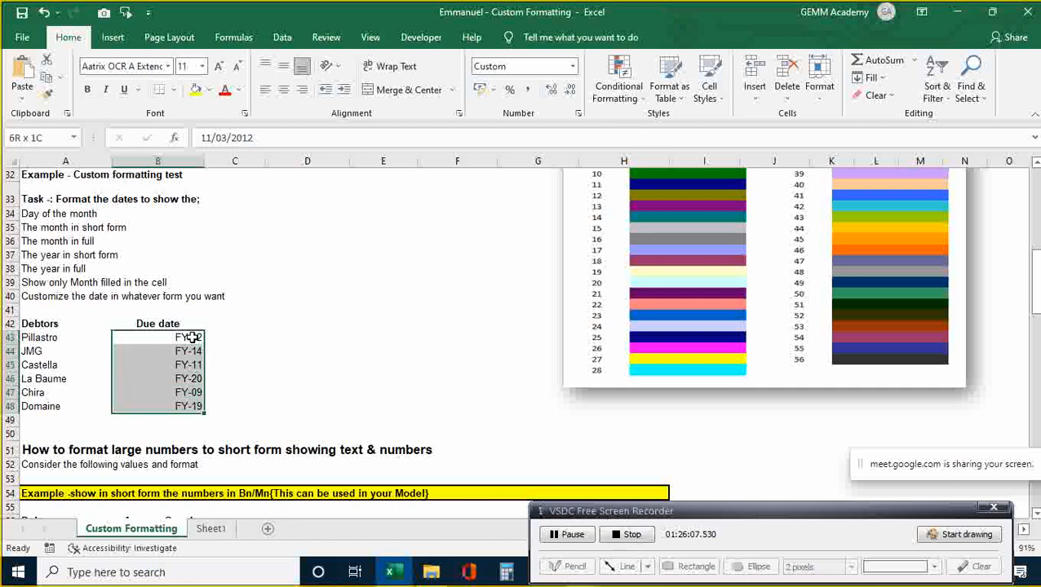
key(ctrl+1)
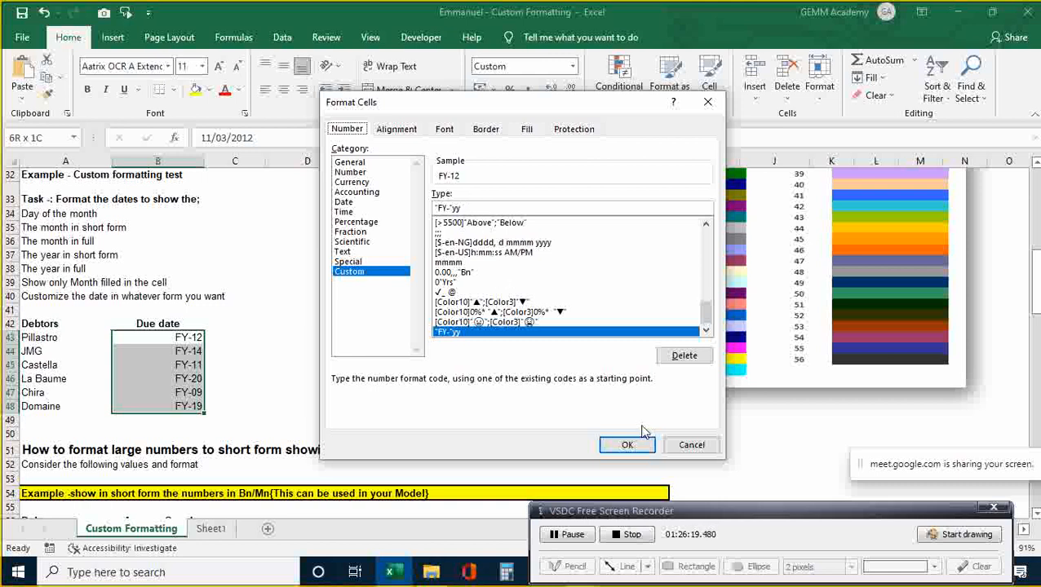
click(692, 447)
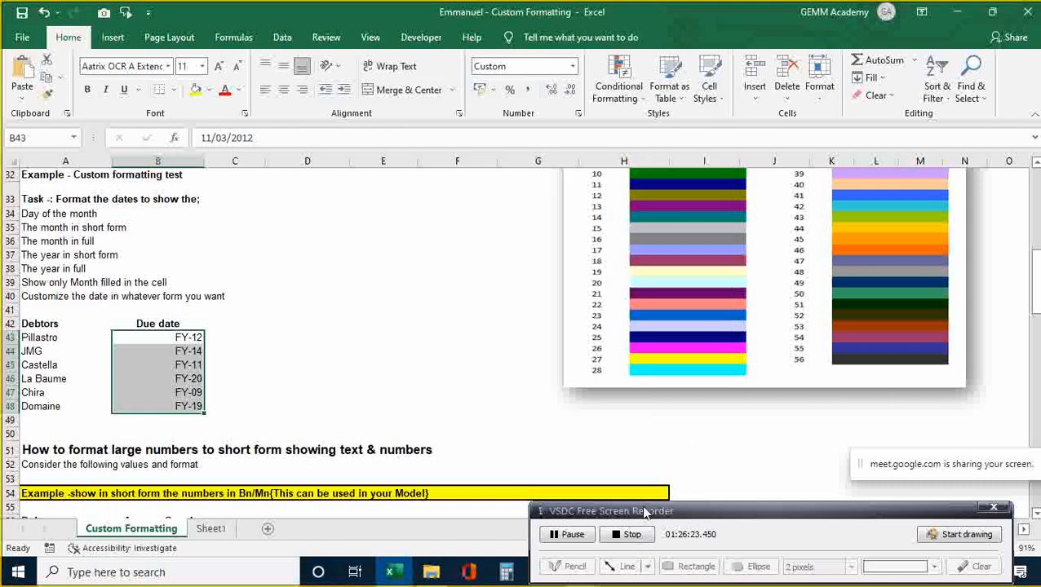
- Apply the MMM-yyyy custom format to the due dates, then minimise Excel and File Explorer
click(573, 535)
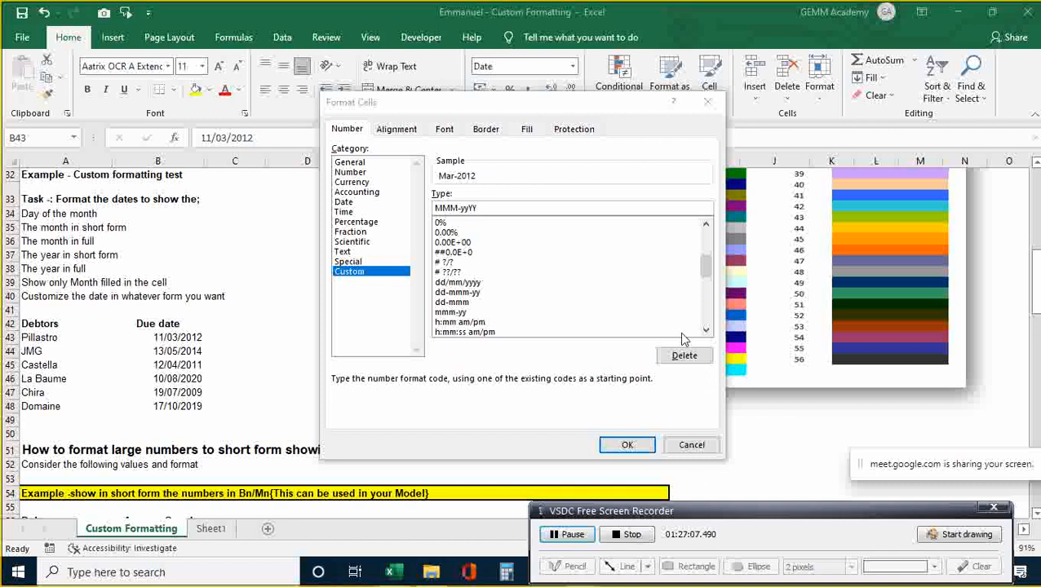
click(459, 207)
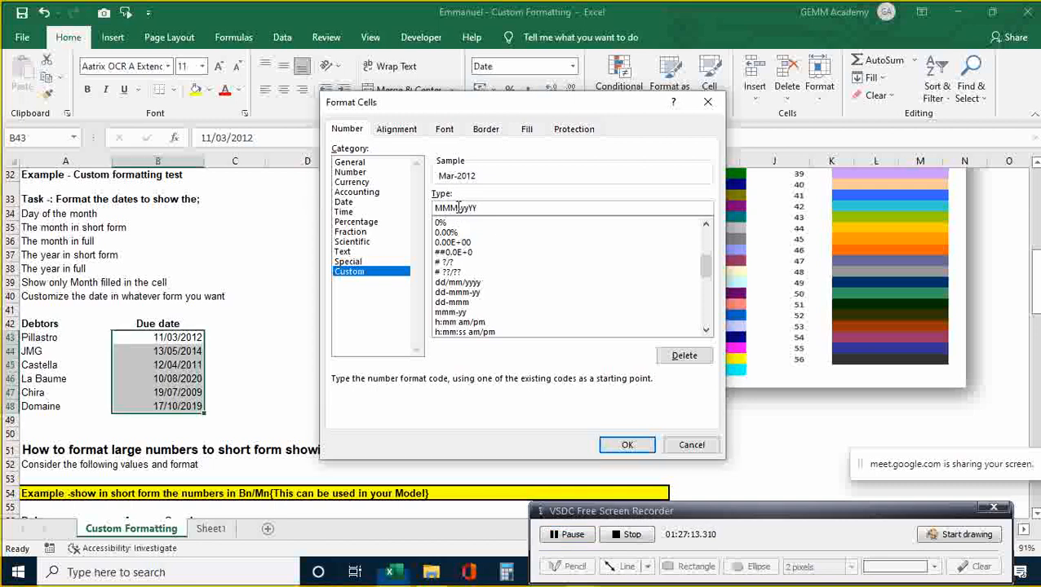
text(M)
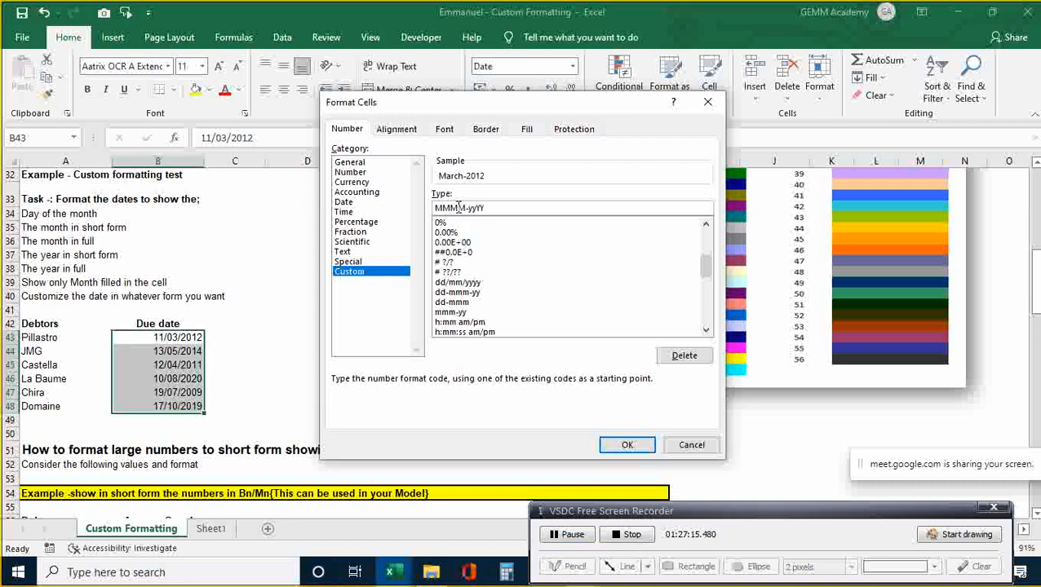
key(BackSpace)
key(BackSpace)
key(BackSpace)
key(BackSpace)
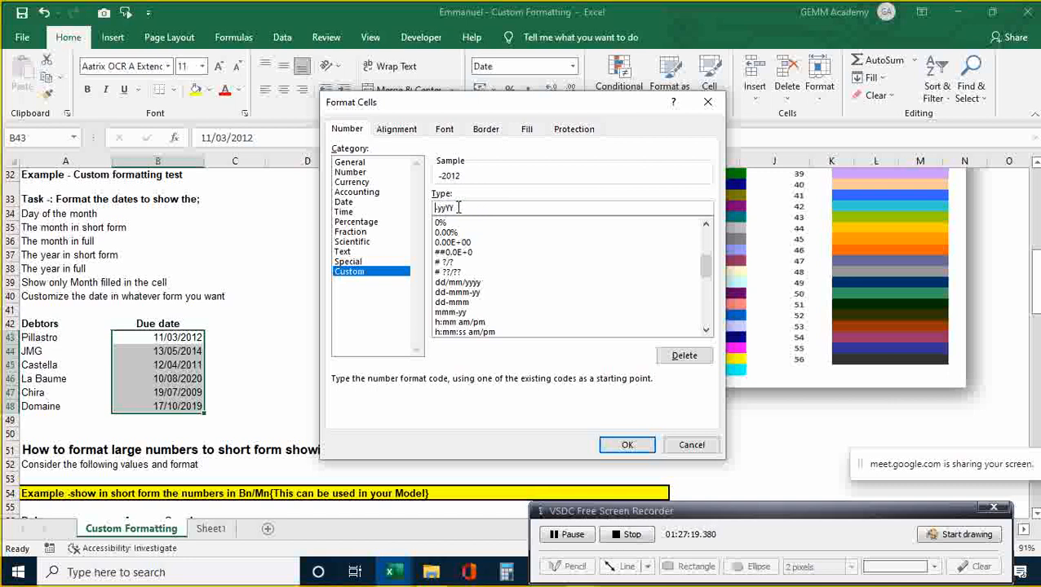
text(MM-)
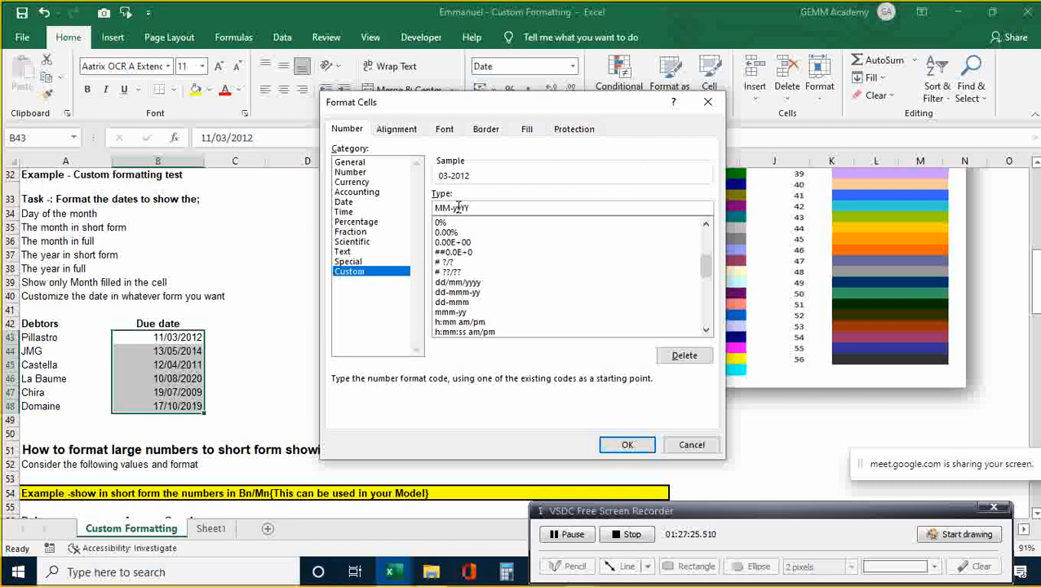
text(M)
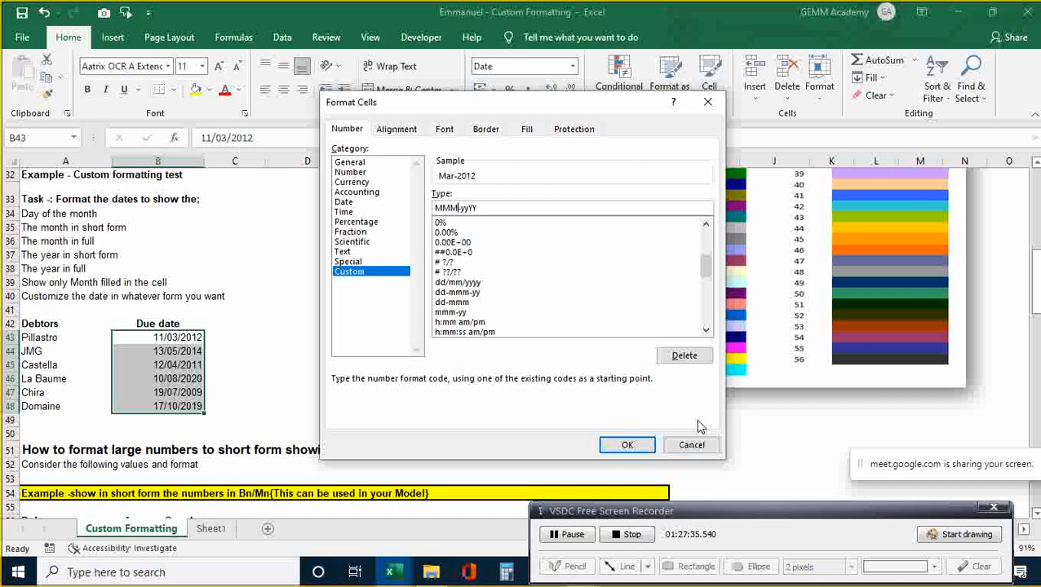
click(625, 445)
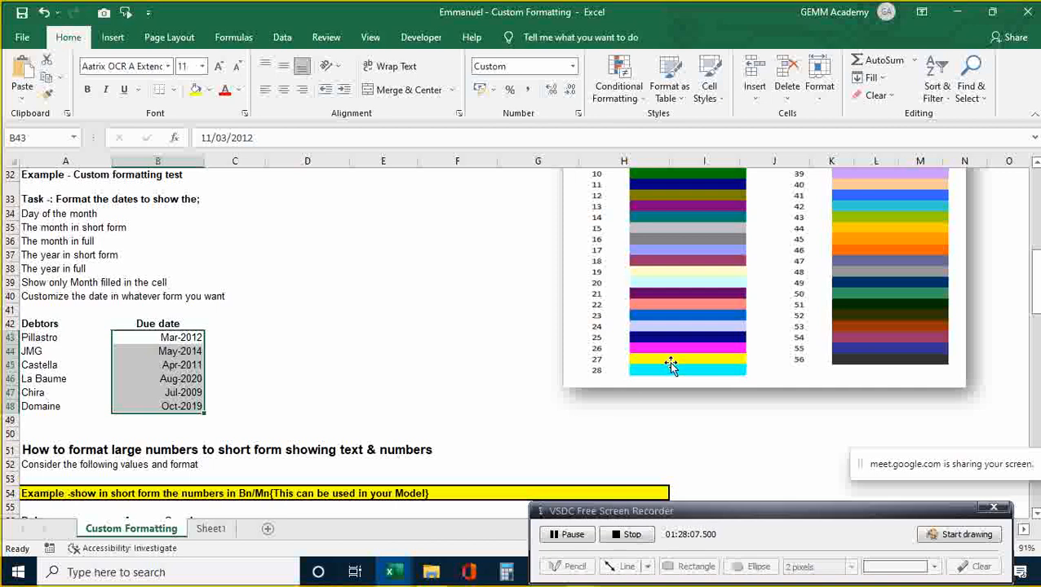
click(959, 13)
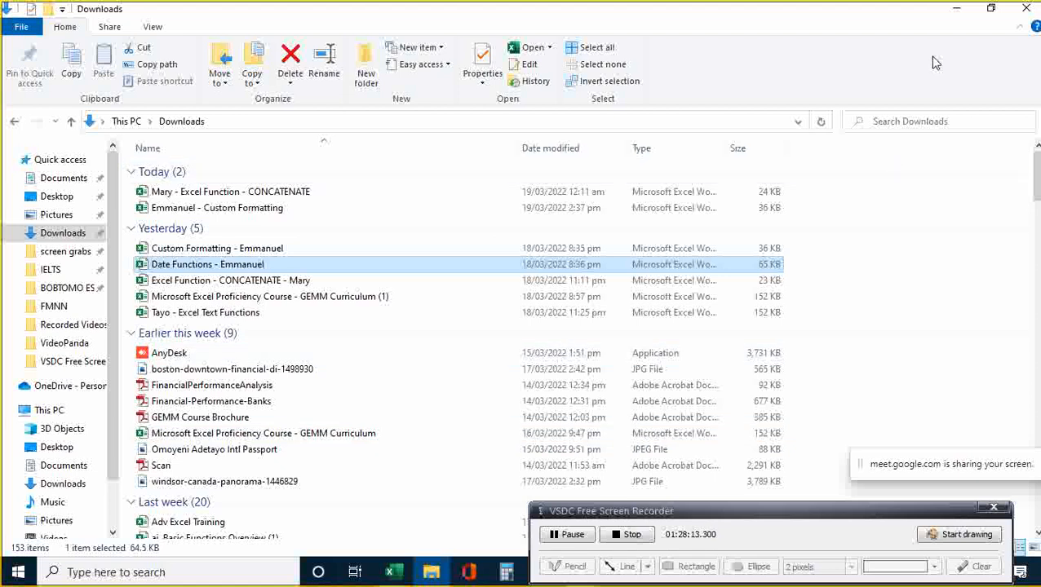
click(958, 9)
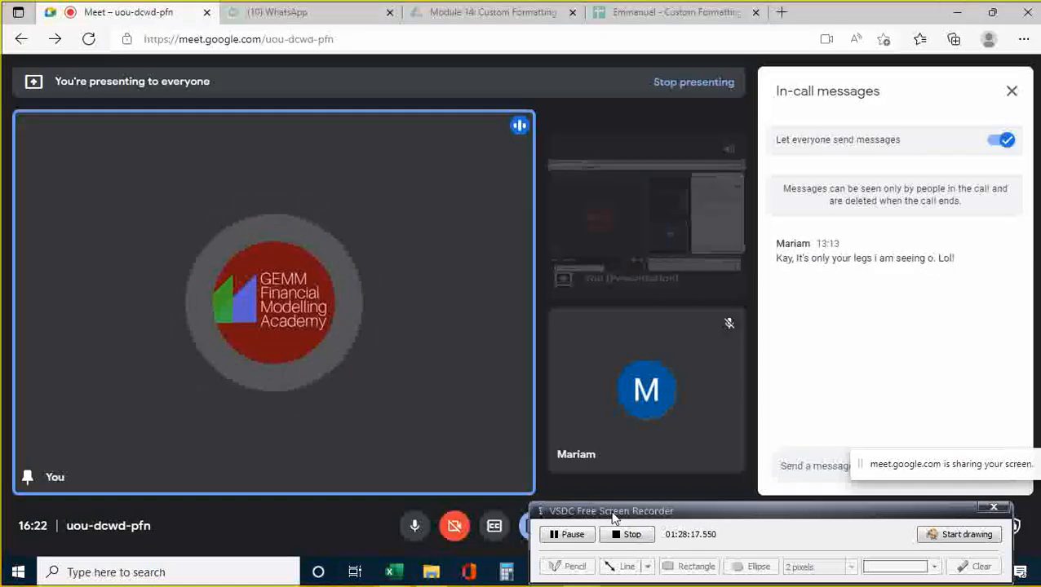
- Switch from the Google Meet call to the Custom Formatting spreadsheet browser tab
mouse_move(614, 519)
mouse_down()
mouse_move(613, 457)
mouse_move(611, 506)
mouse_up()
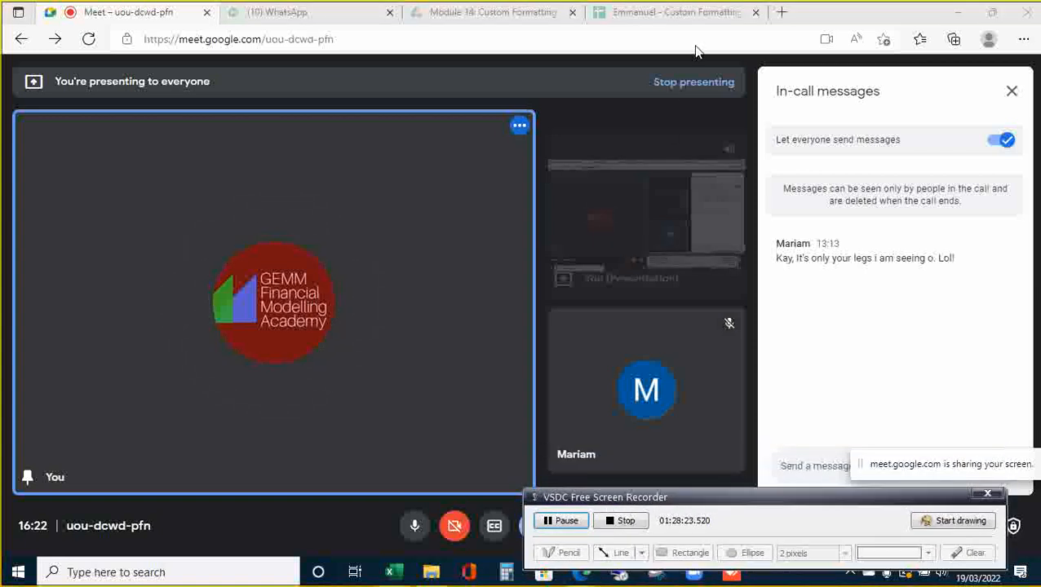
click(721, 16)
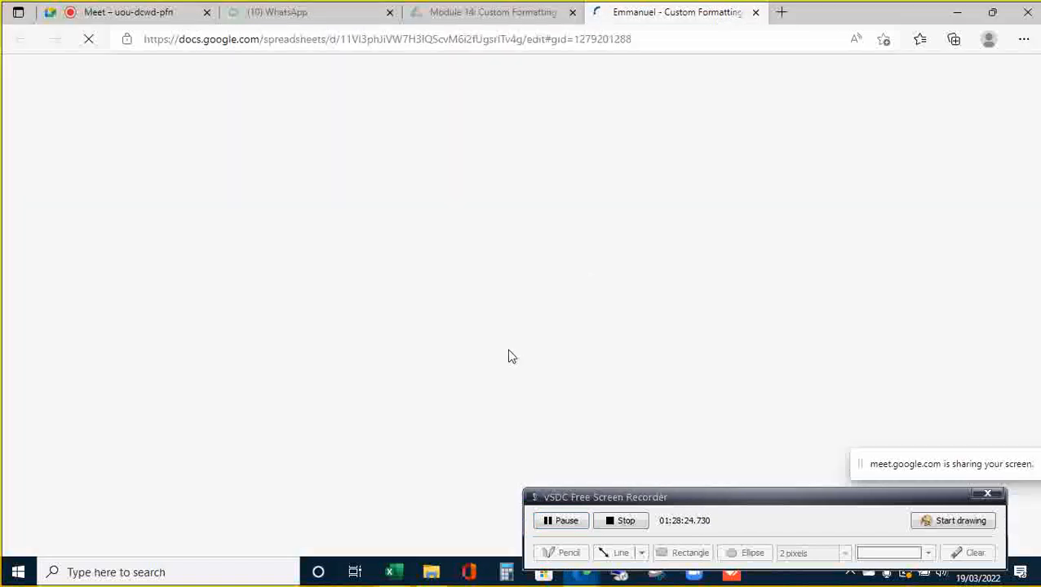
mouse_move(393, 574)
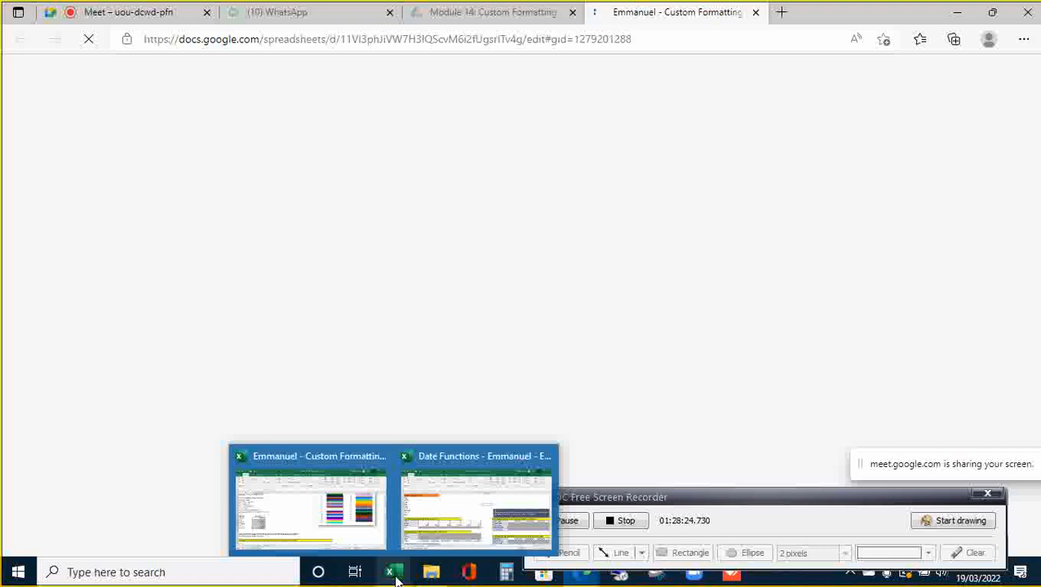
- Bring the Date Functions workbook to the front and go to cell C6 beside Days
click(457, 518)
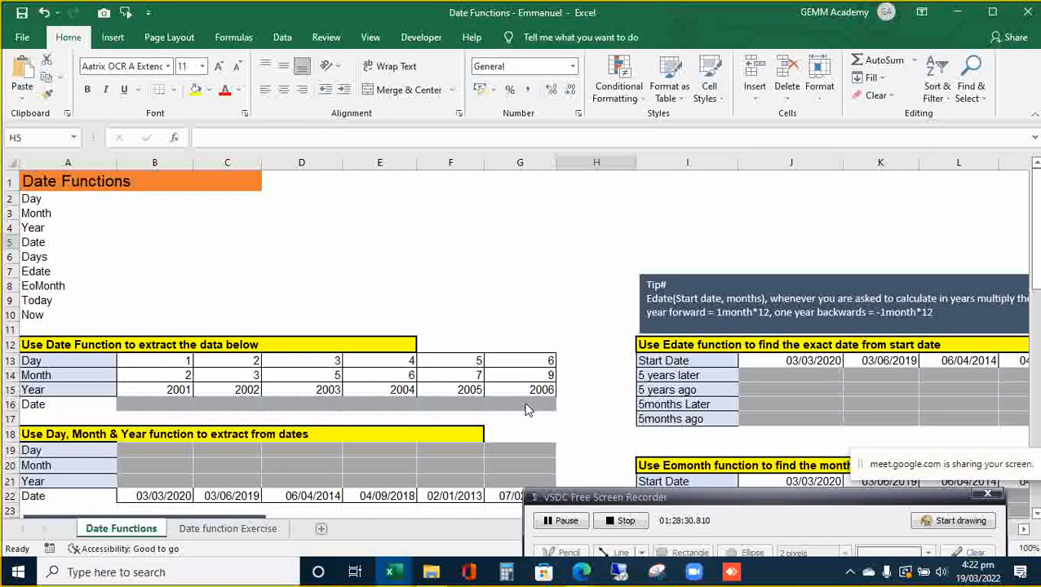
click(579, 282)
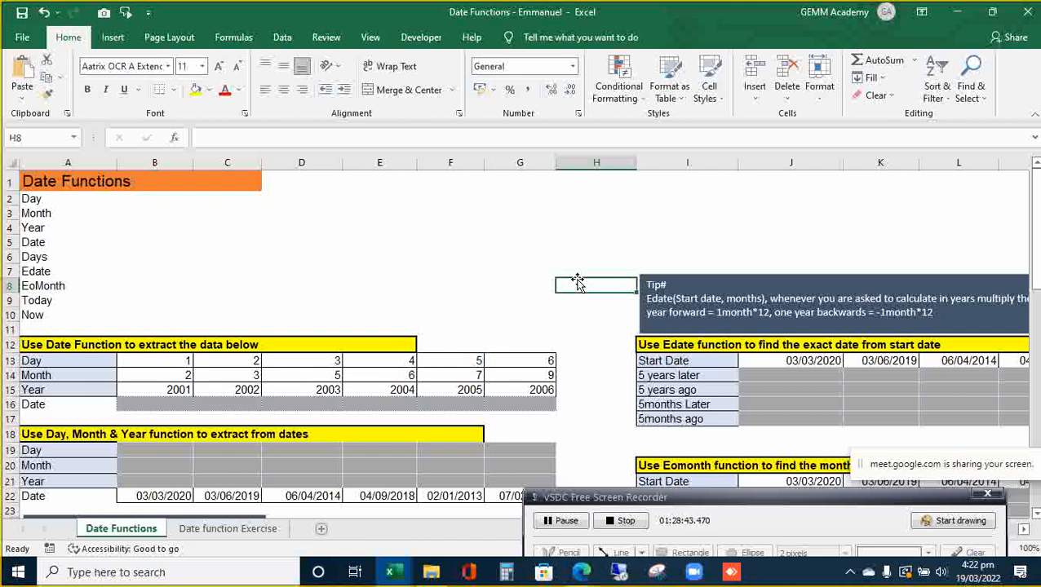
key(Left)
key(Left)
key(Left)
key(Left)
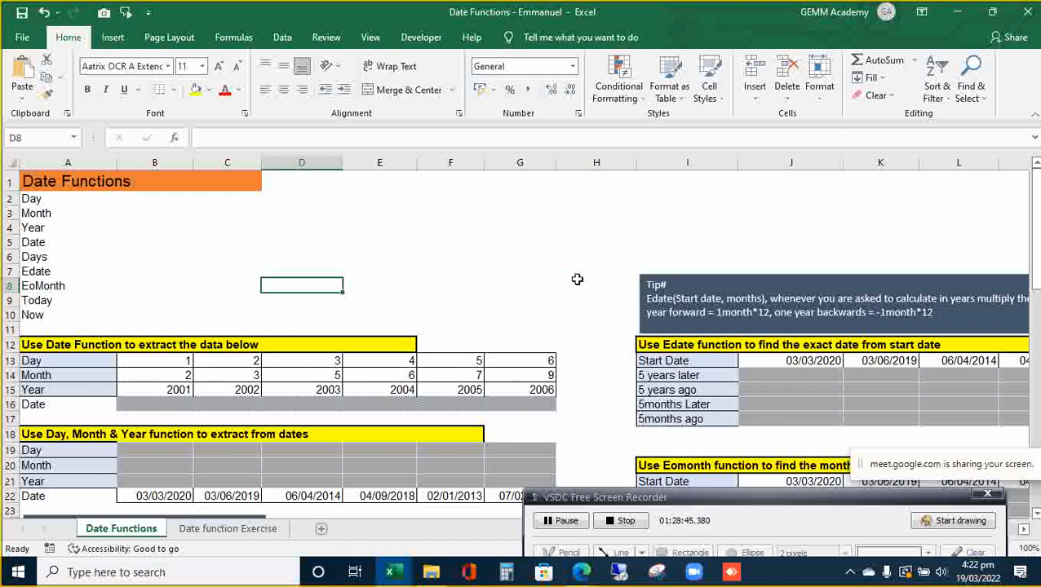
key(Left)
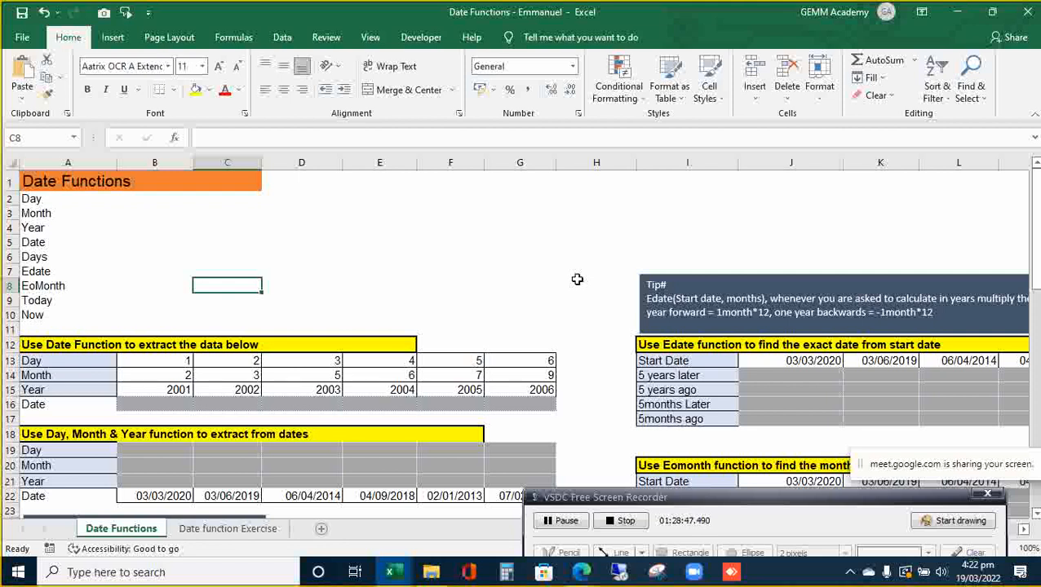
key(Up)
key(Up)
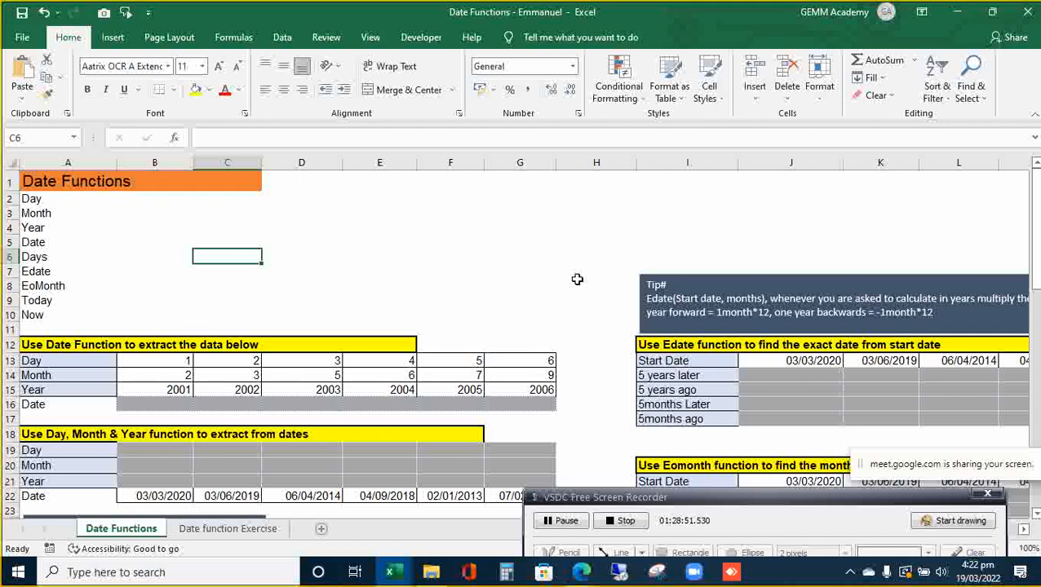
key(Left)
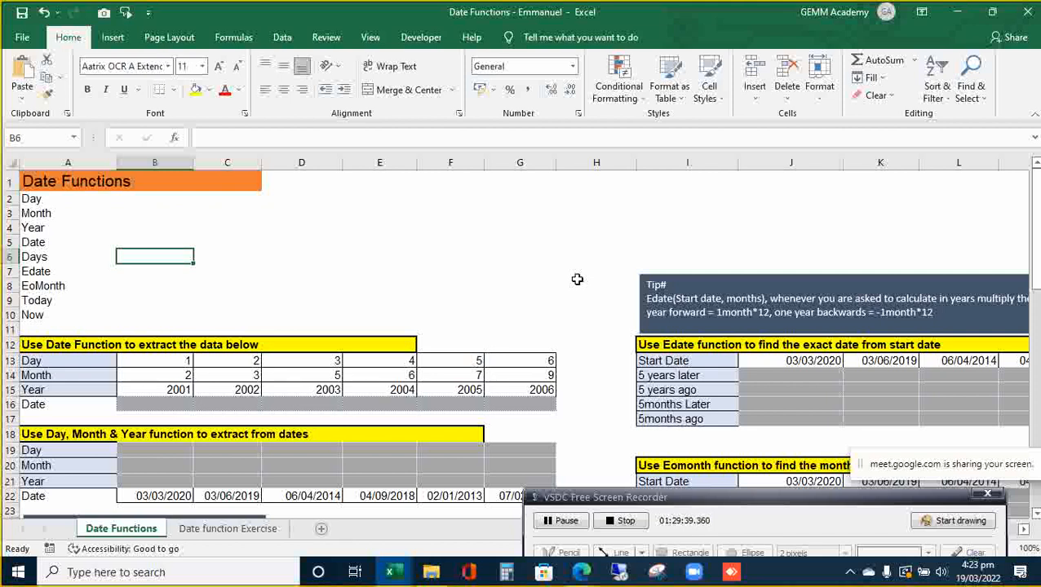
key(Right)
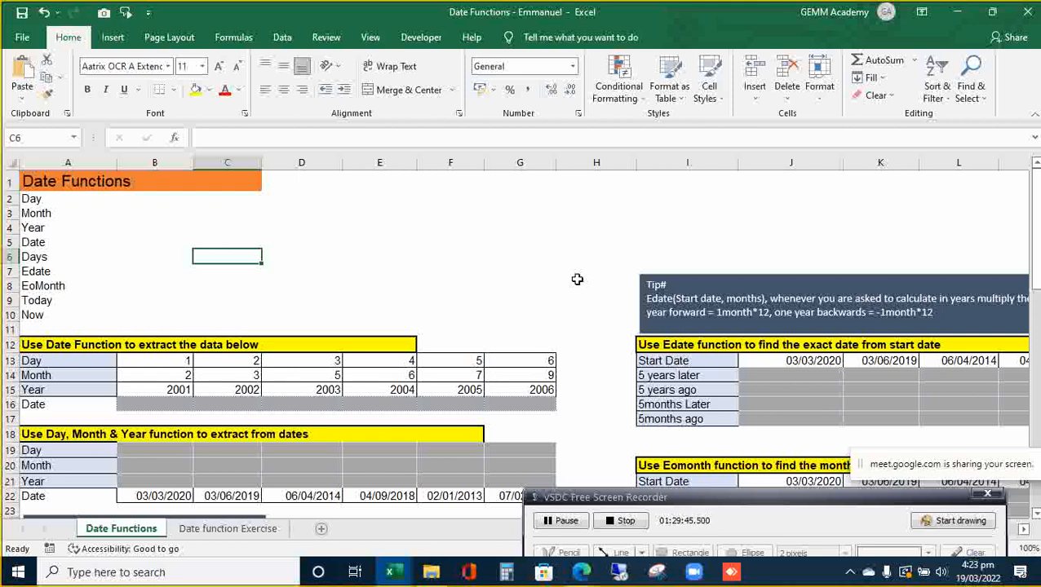
click(573, 67)
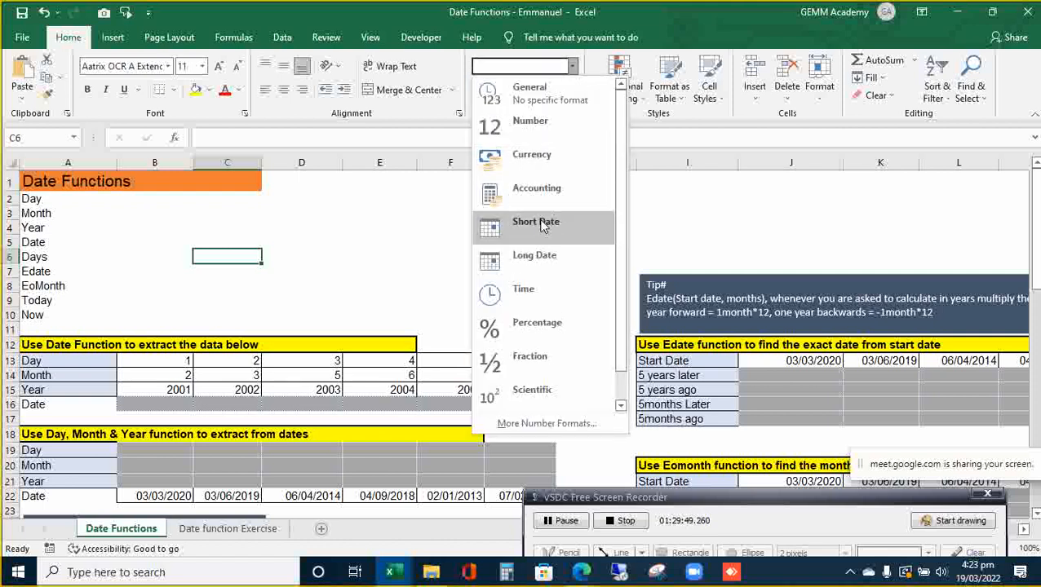
click(347, 265)
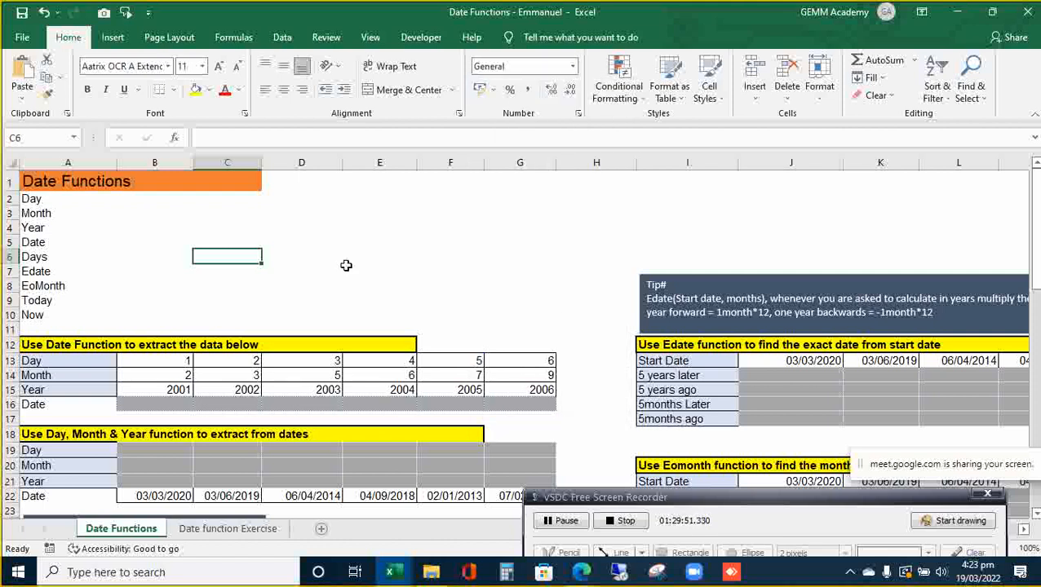
text(=)
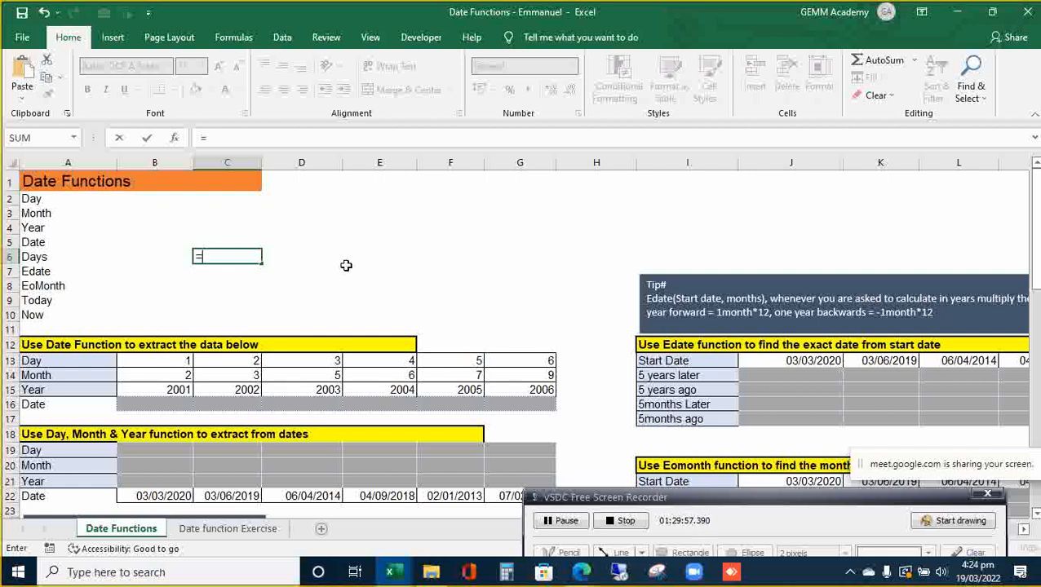
text(DA)
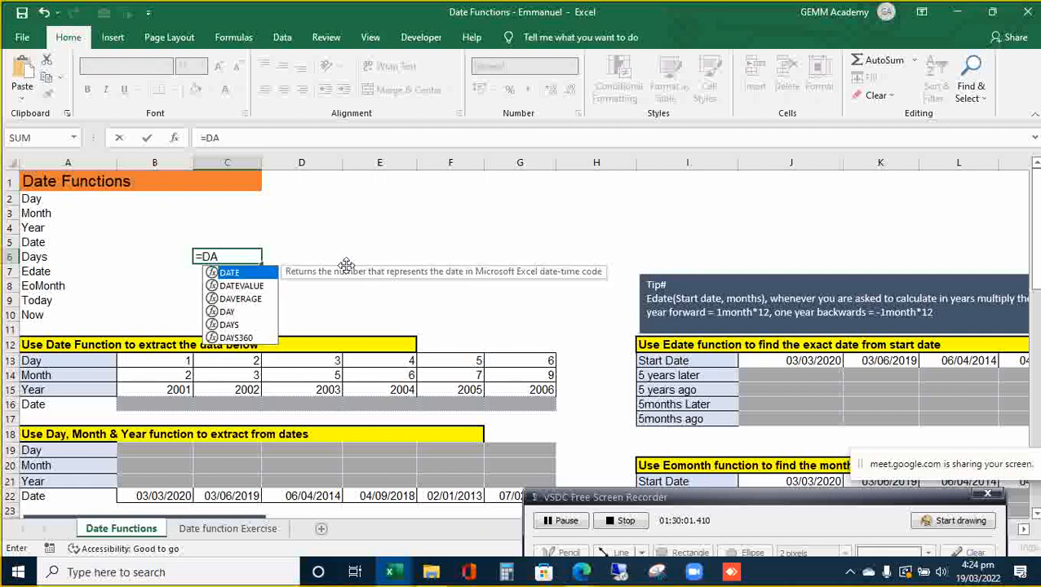
key(Down)
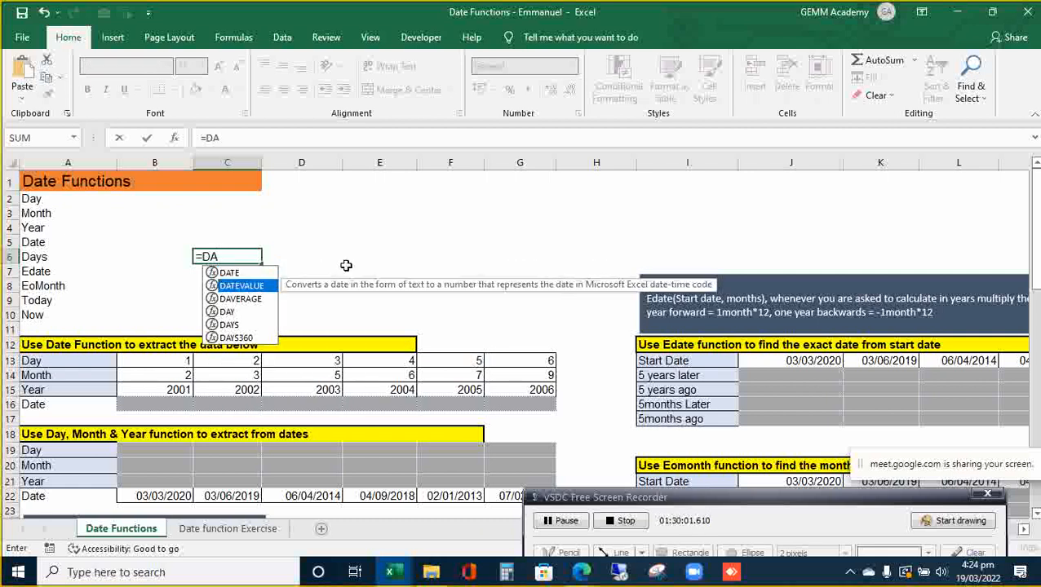
key(Up)
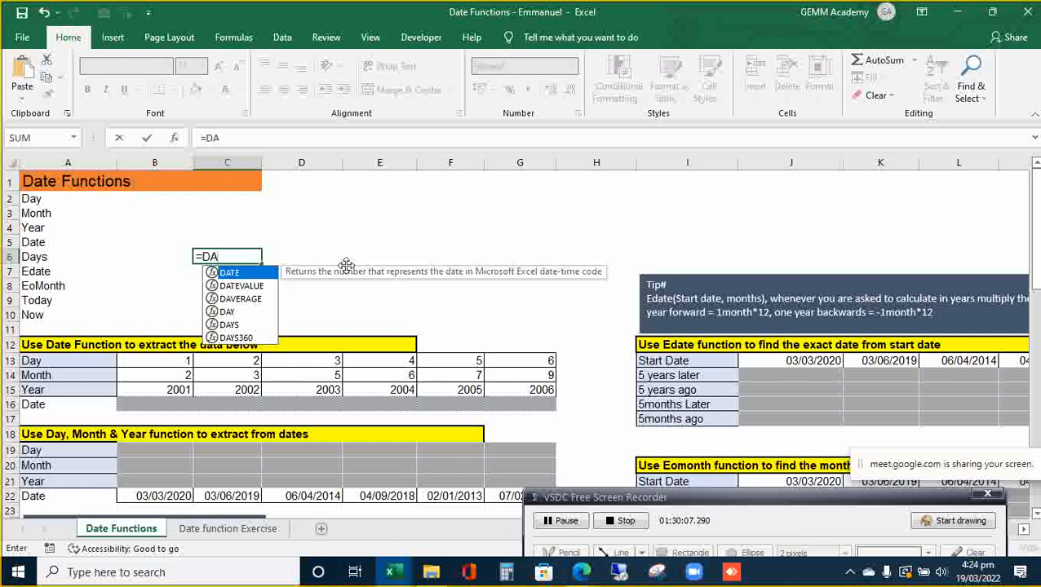
key(Escape)
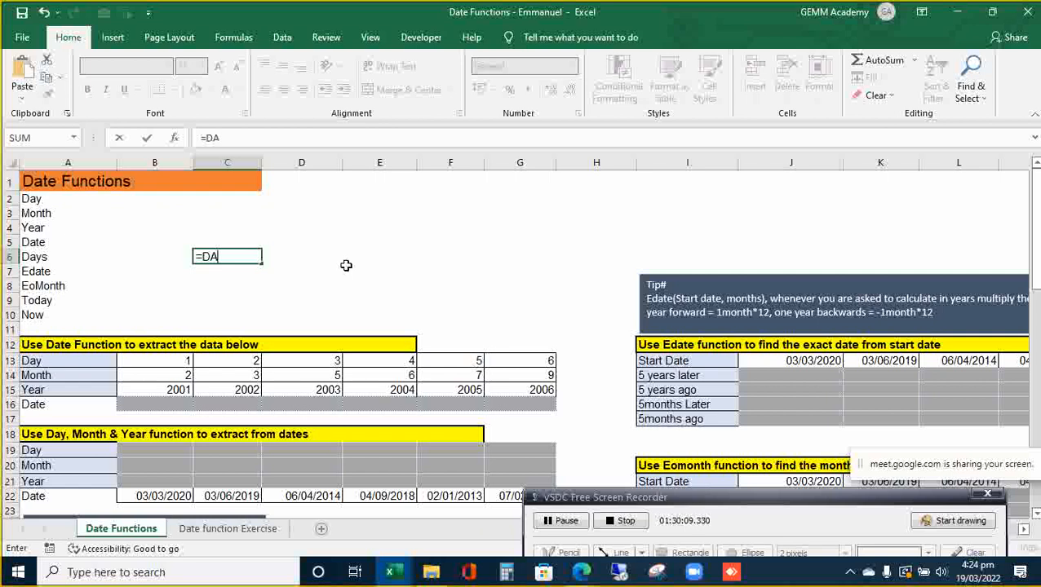
click(344, 264)
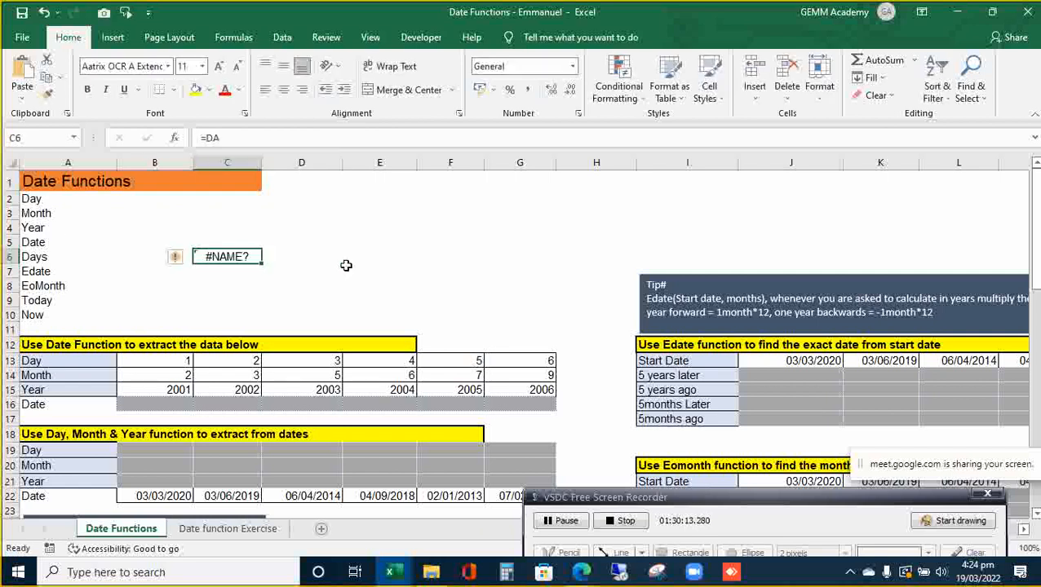
key(Delete)
text(=date)
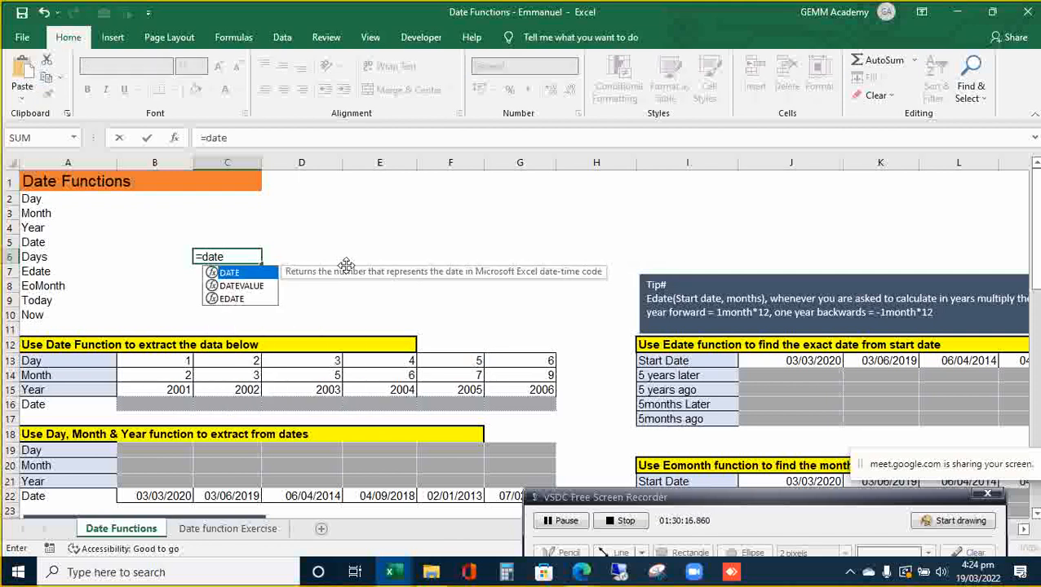
key(Tab)
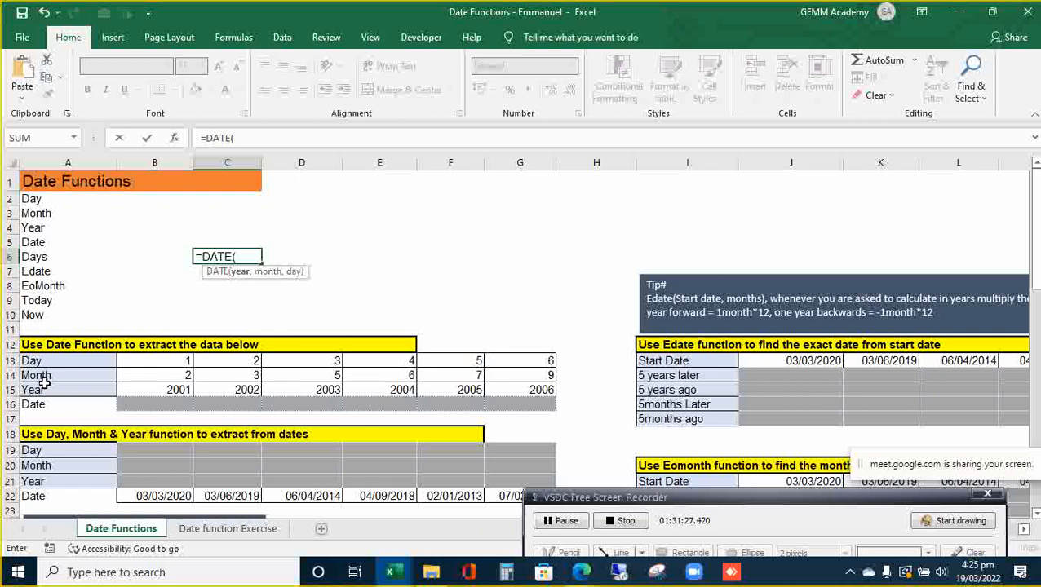
key(BackSpace)
key(BackSpace)
key(BackSpace)
key(BackSpace)
key(BackSpace)
key(BackSpace)
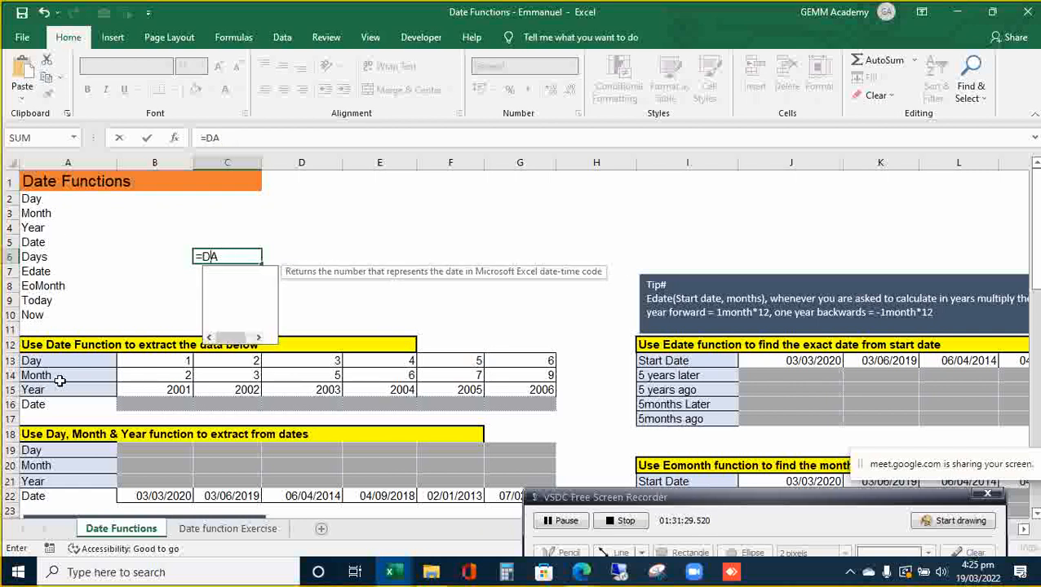
key(Return)
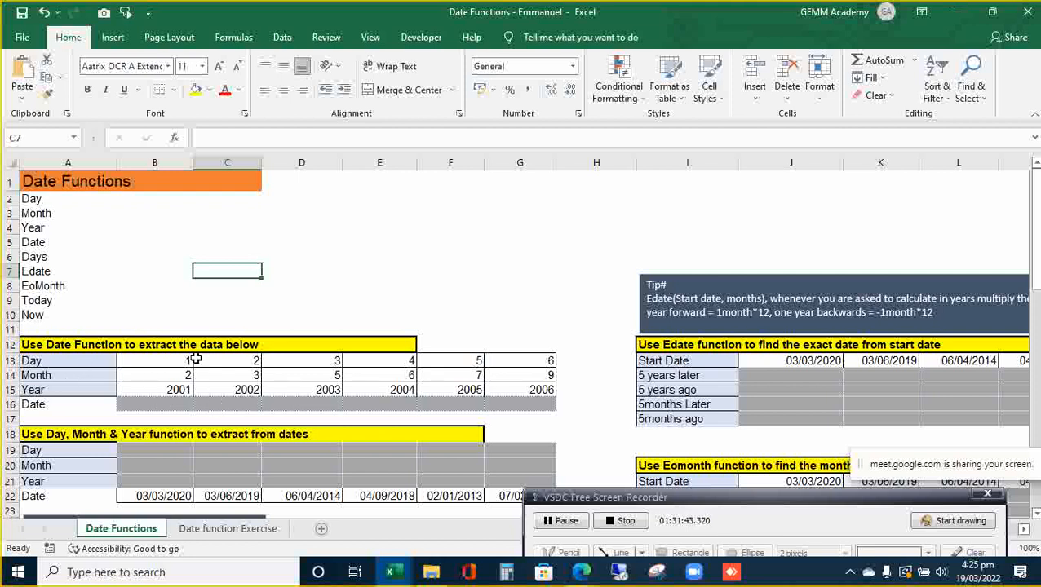
- Select B16:G16 in the Date row and start typing =date
click(183, 404)
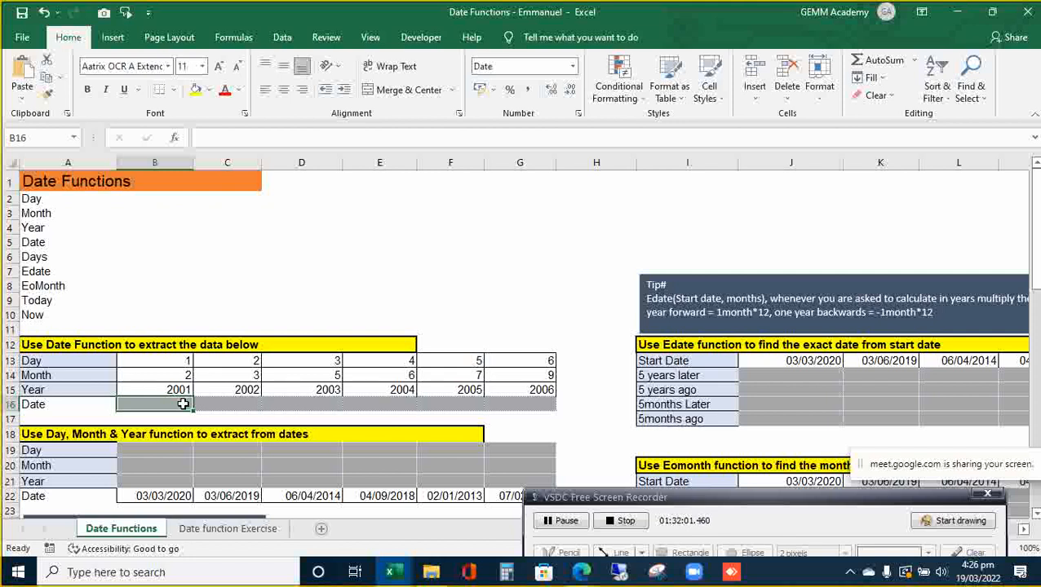
key(shift+Right)
key(shift+Right)
key(shift+Right)
key(shift+Right)
key(shift+Right)
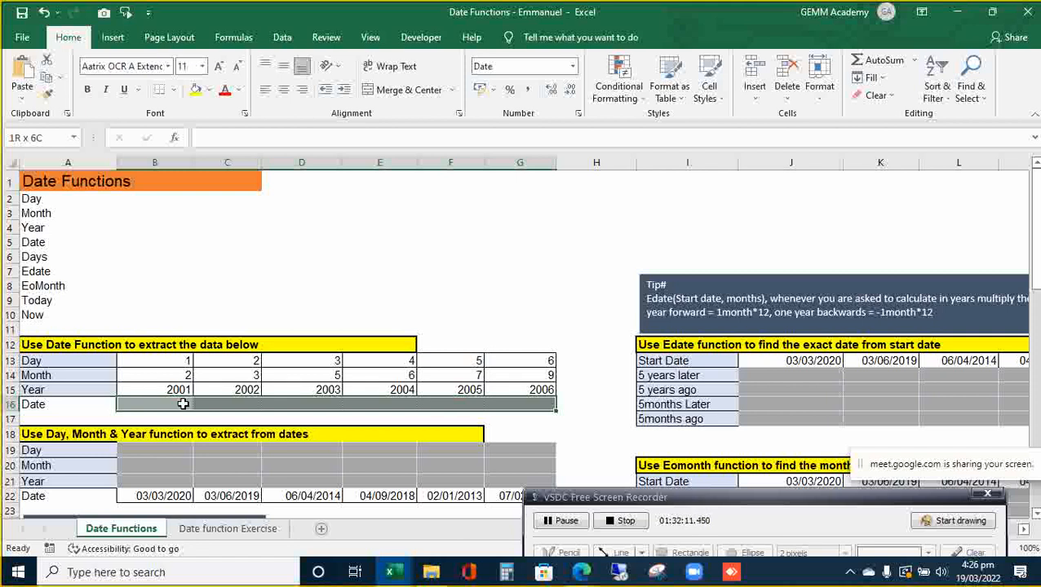
text(=date)
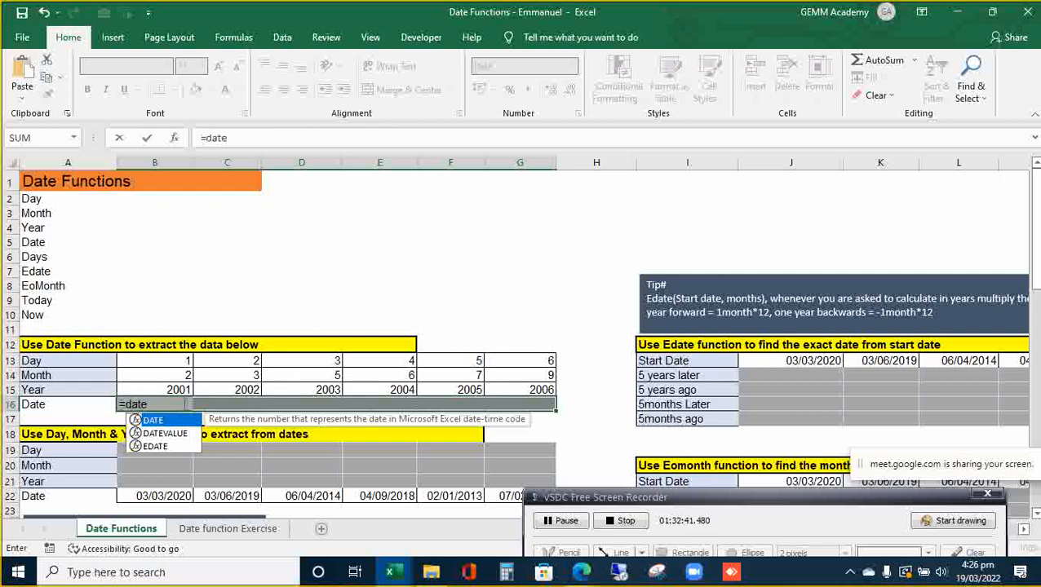
key(Tab)
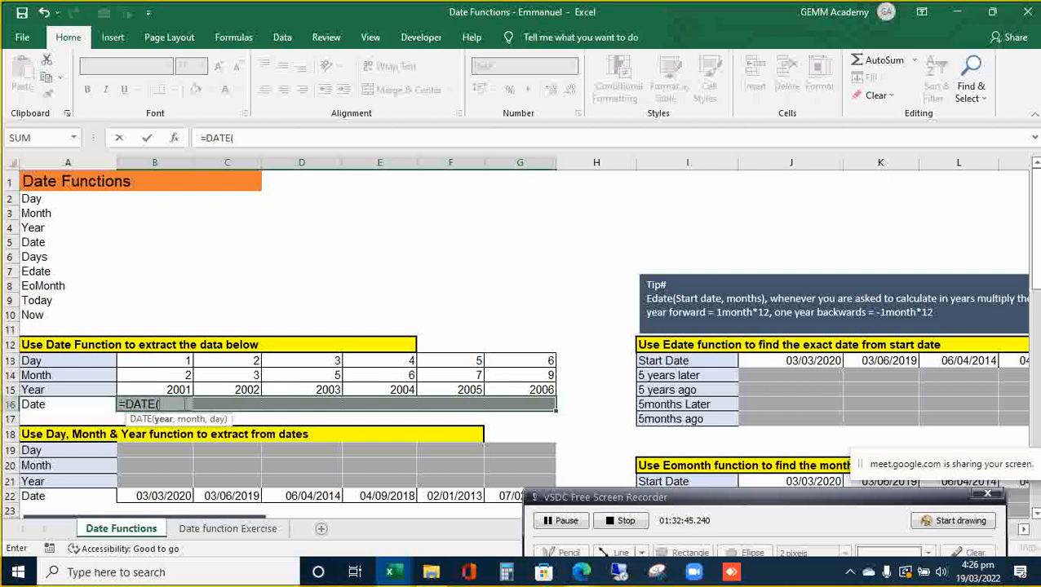
key(Up)
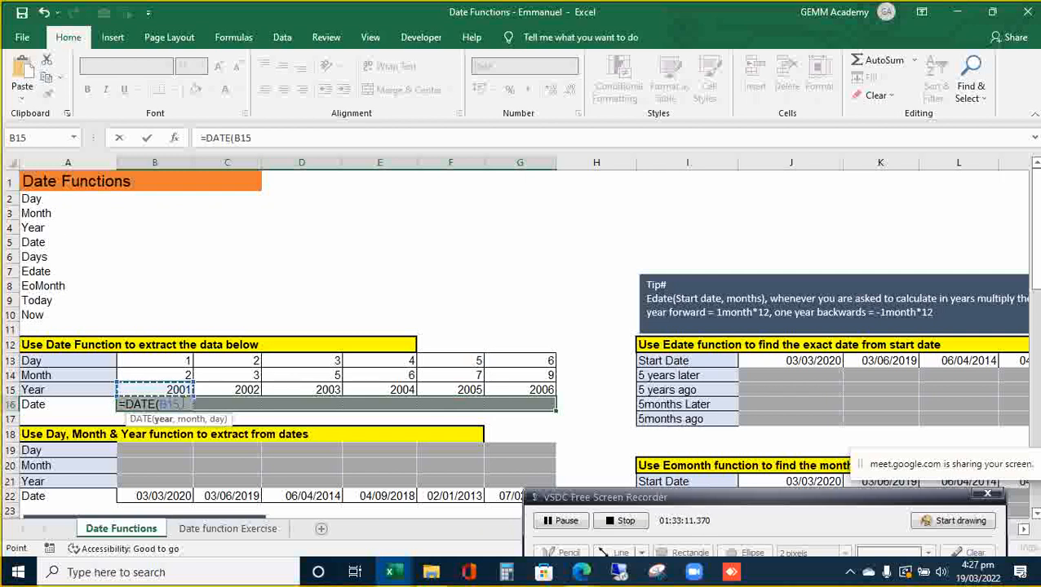
text(,)
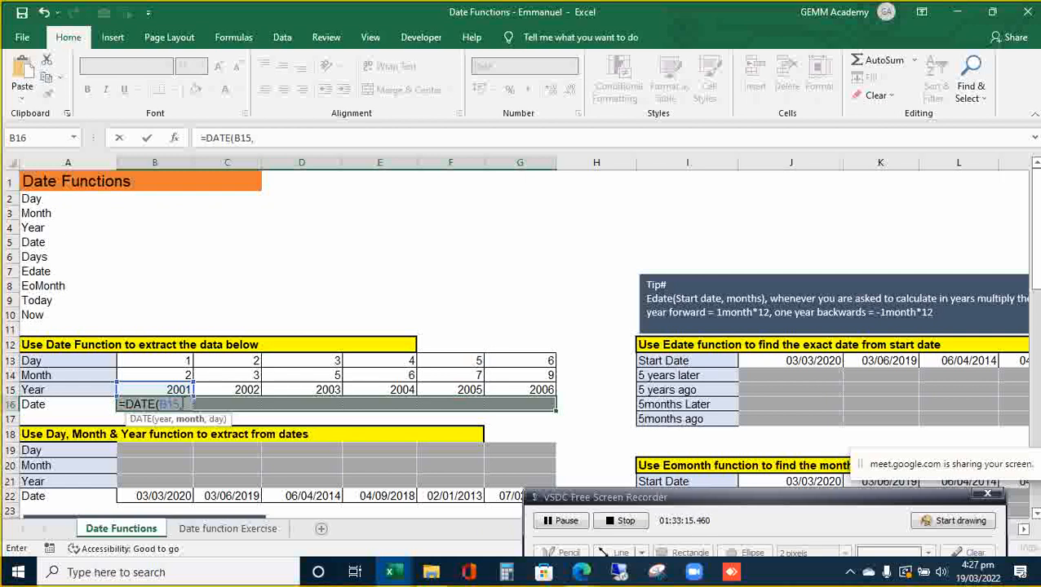
key(Up)
key(Up)
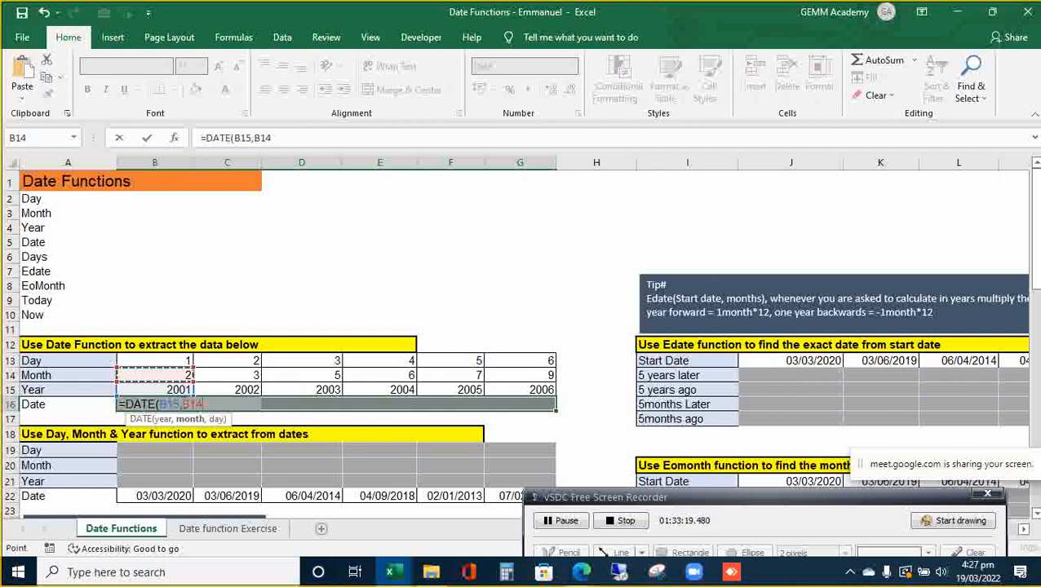
text(,)
key(Up)
key(Up)
key(Up)
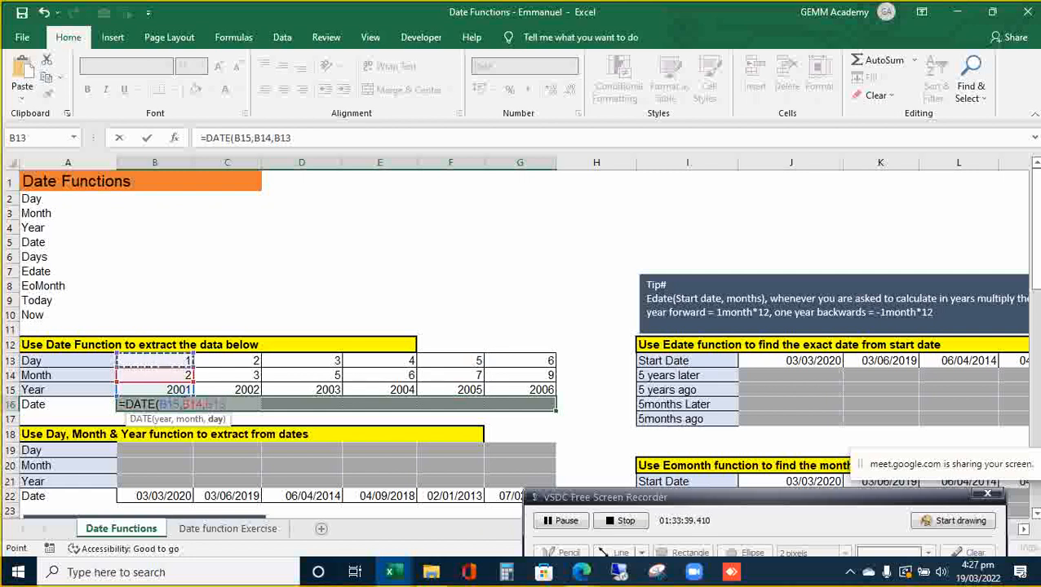
key(ctrl+Return)
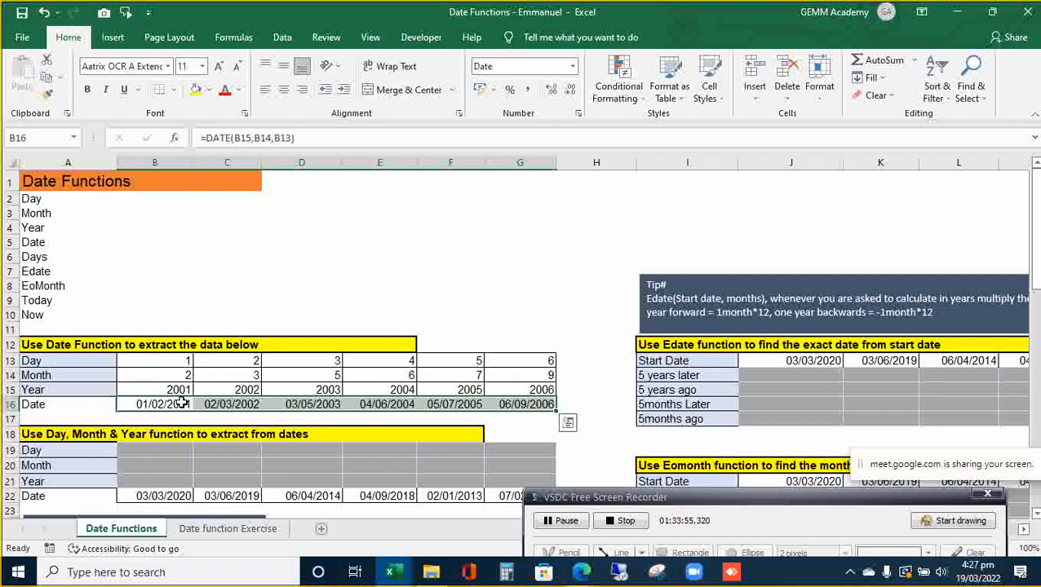
click(181, 404)
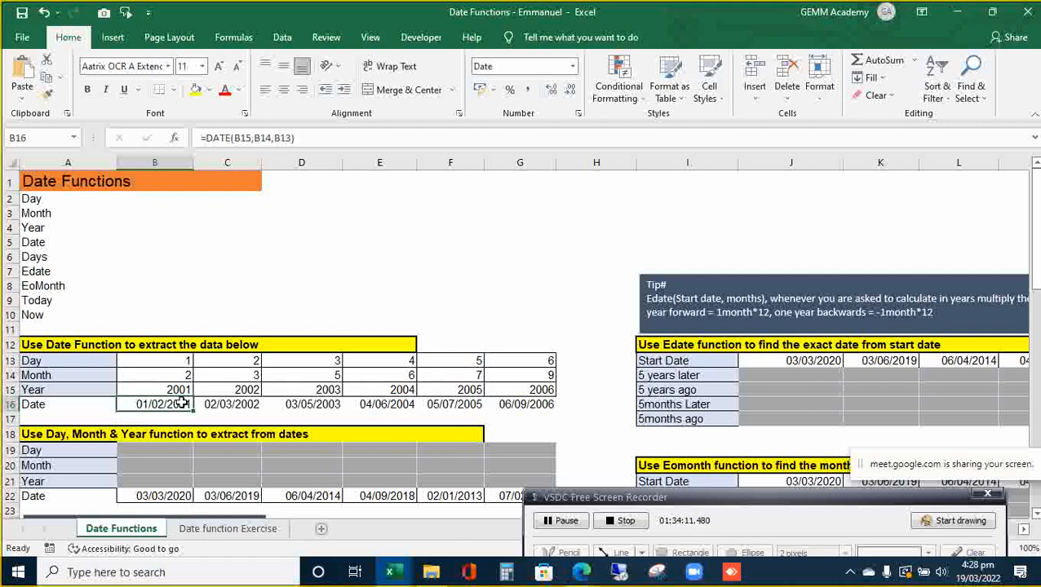
key(Down)
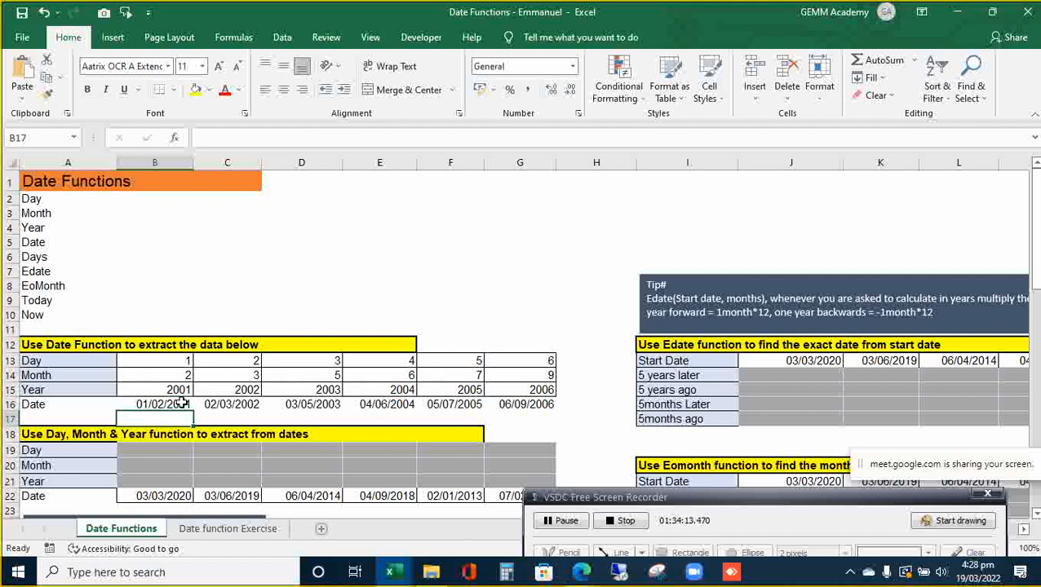
key(Up)
key(Right)
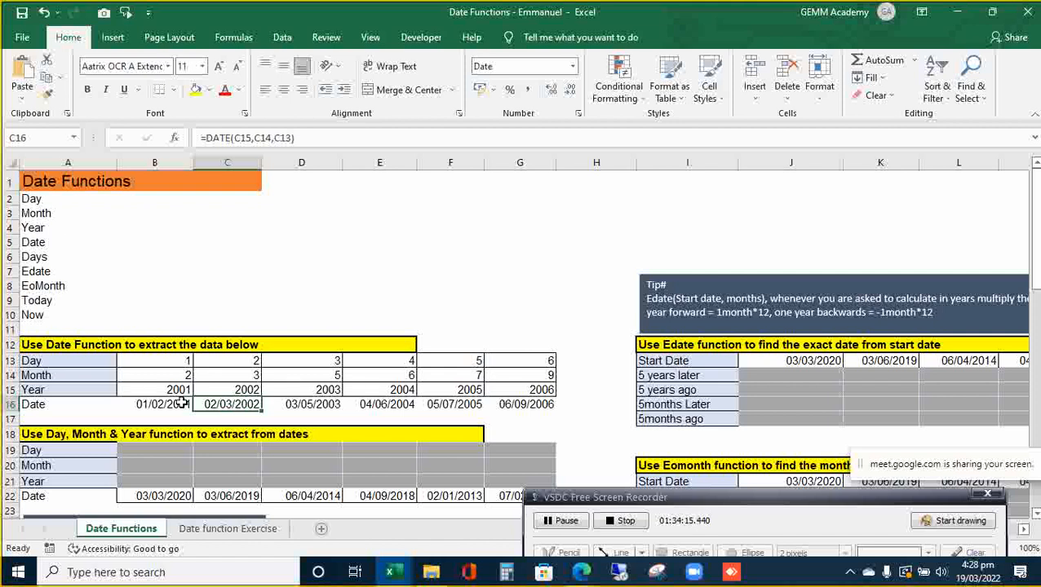
key(Left)
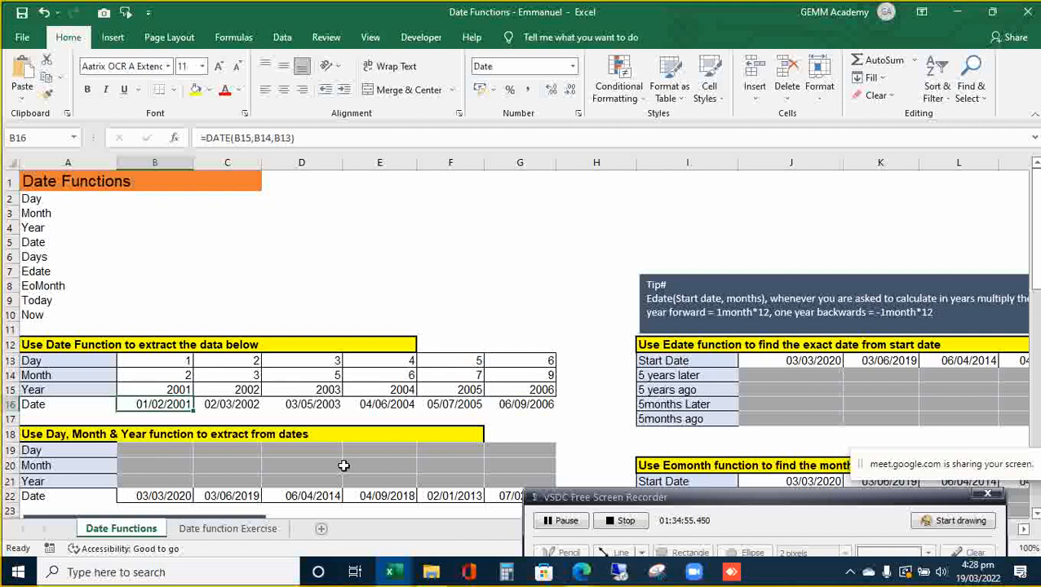
key(Down)
key(Down)
key(Down)
key(Down)
key(Down)
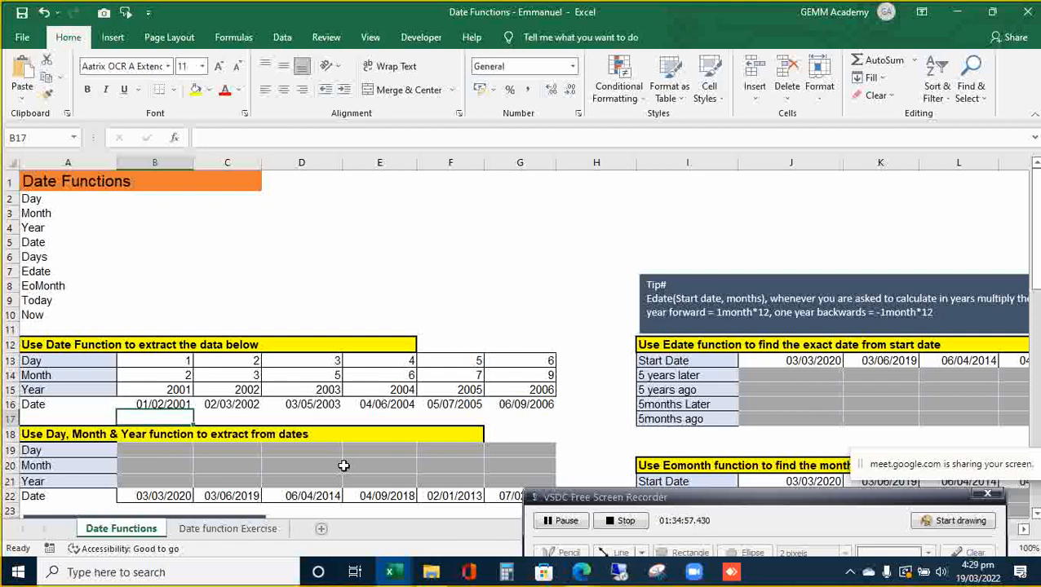
key(Down)
key(Down)
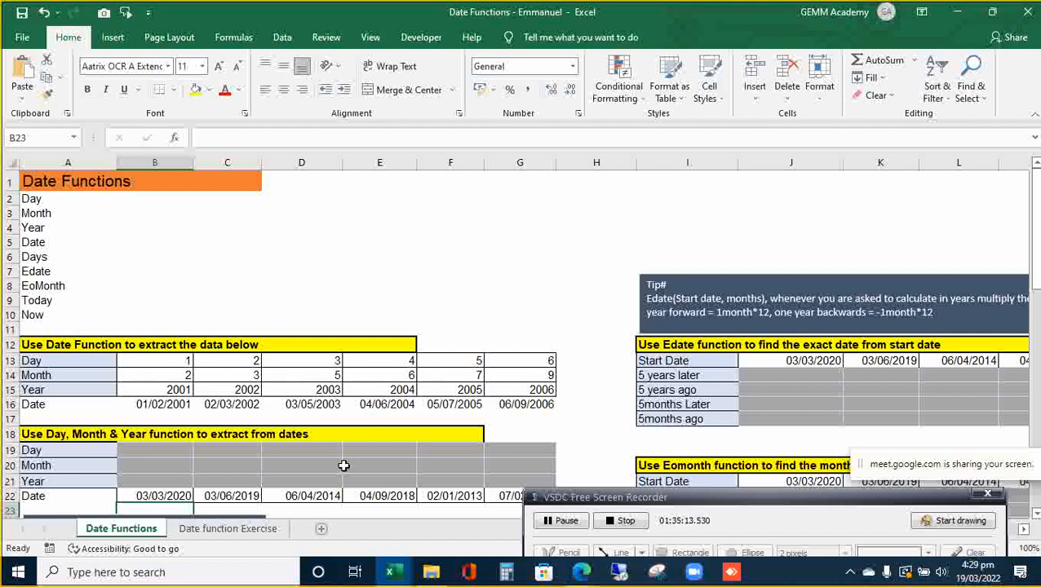
key(Up)
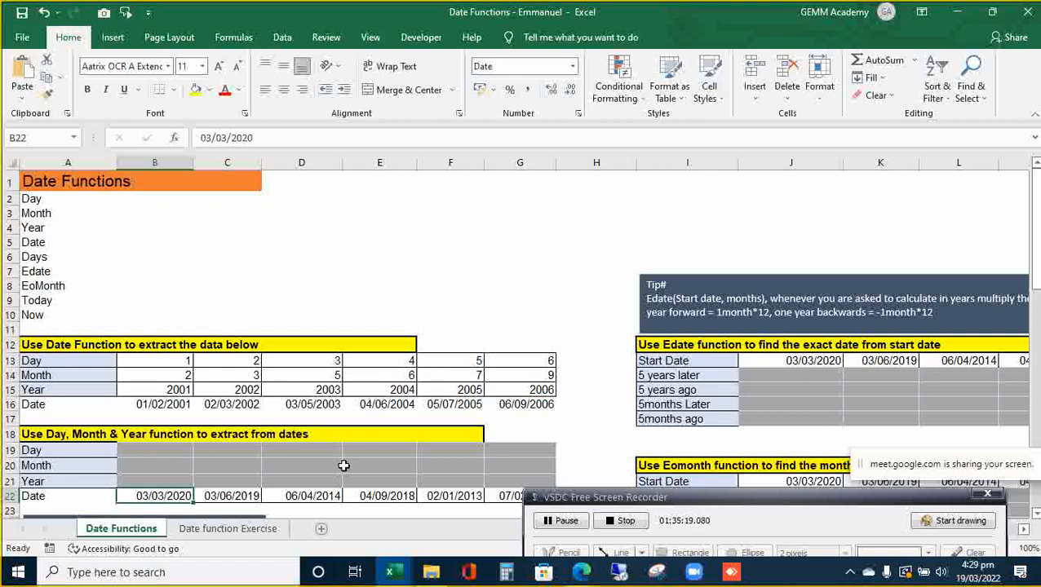
key(Up)
key(Up)
key(Up)
key(Up)
key(Up)
key(Up)
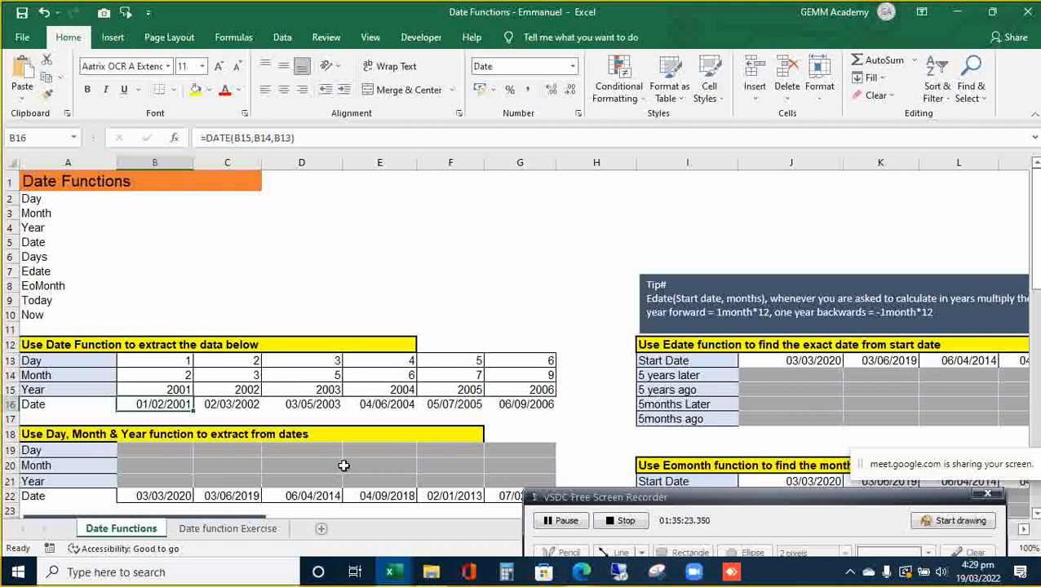
key(ctrl+1)
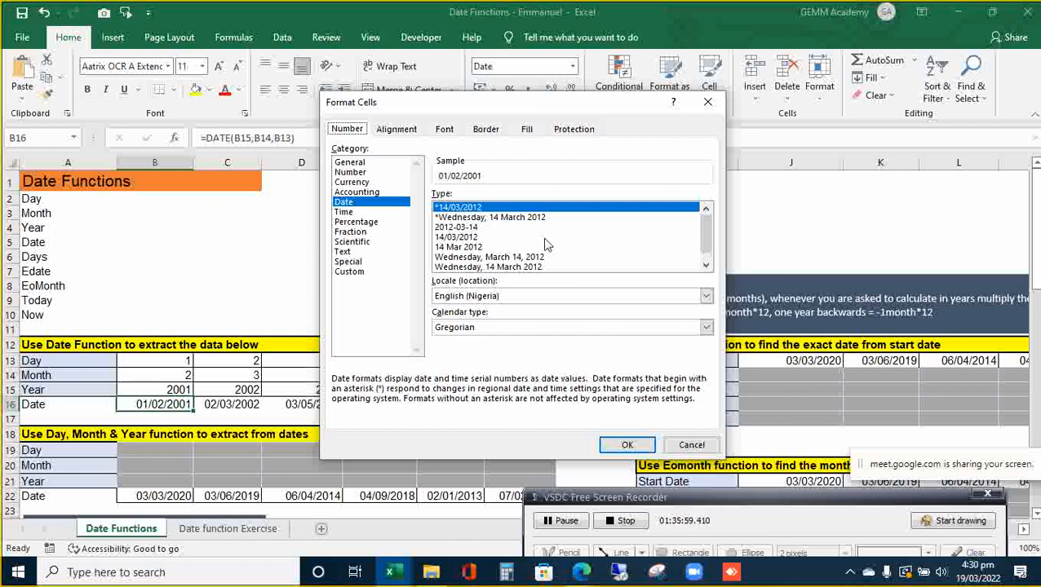
click(707, 266)
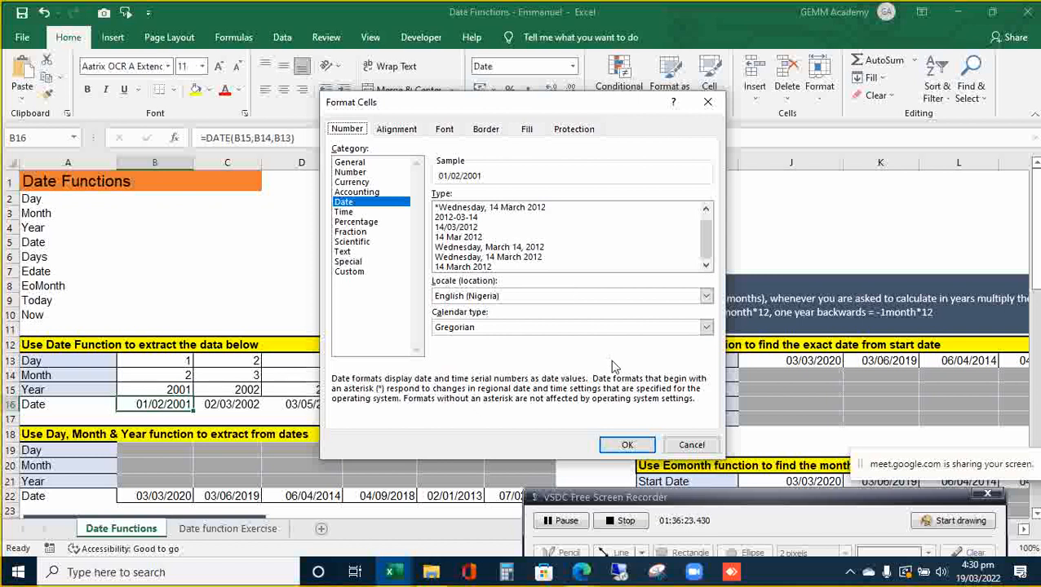
click(690, 444)
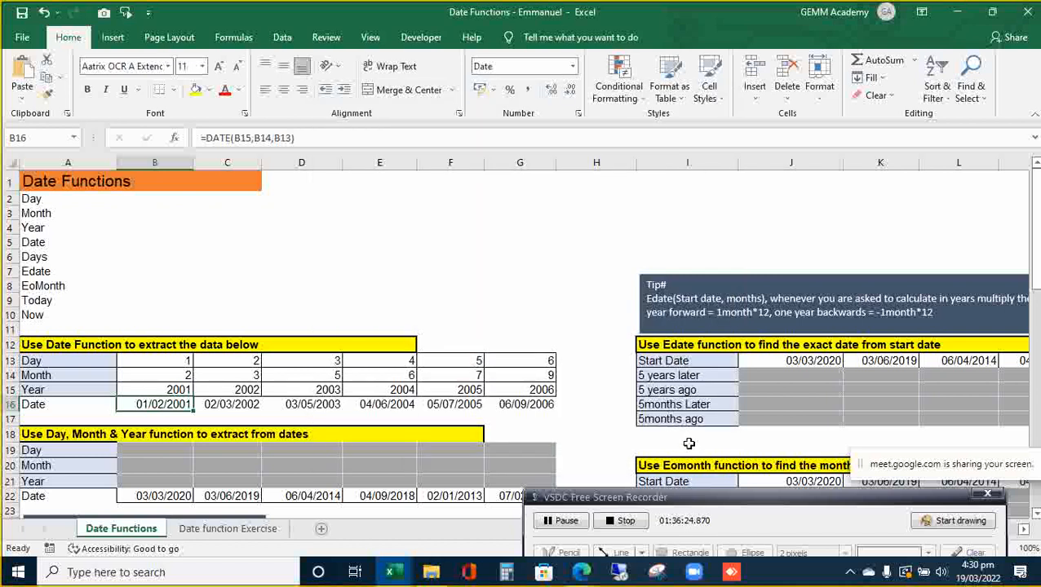
click(231, 405)
key(Left)
key(Left)
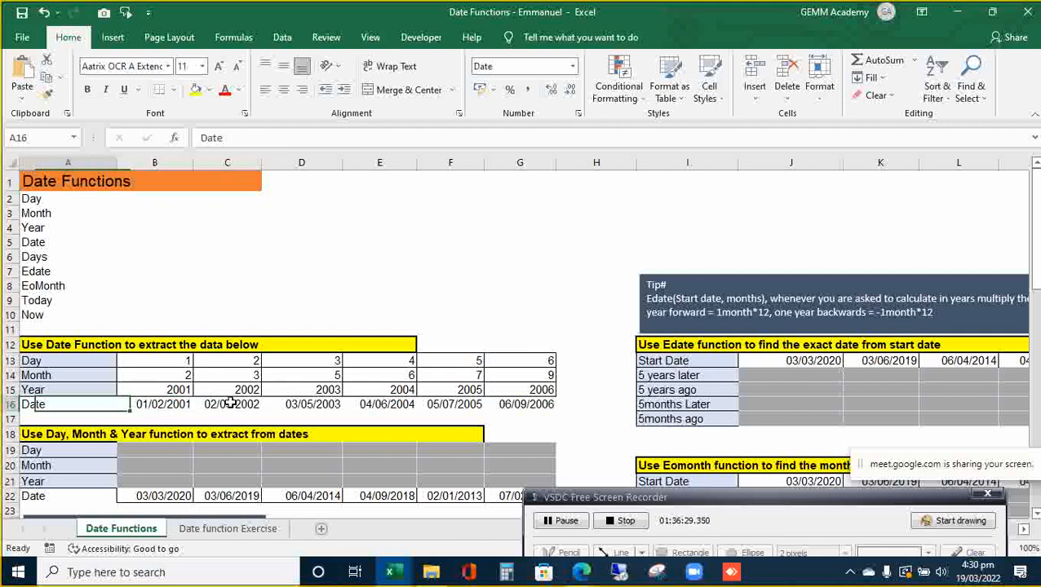
key(Right)
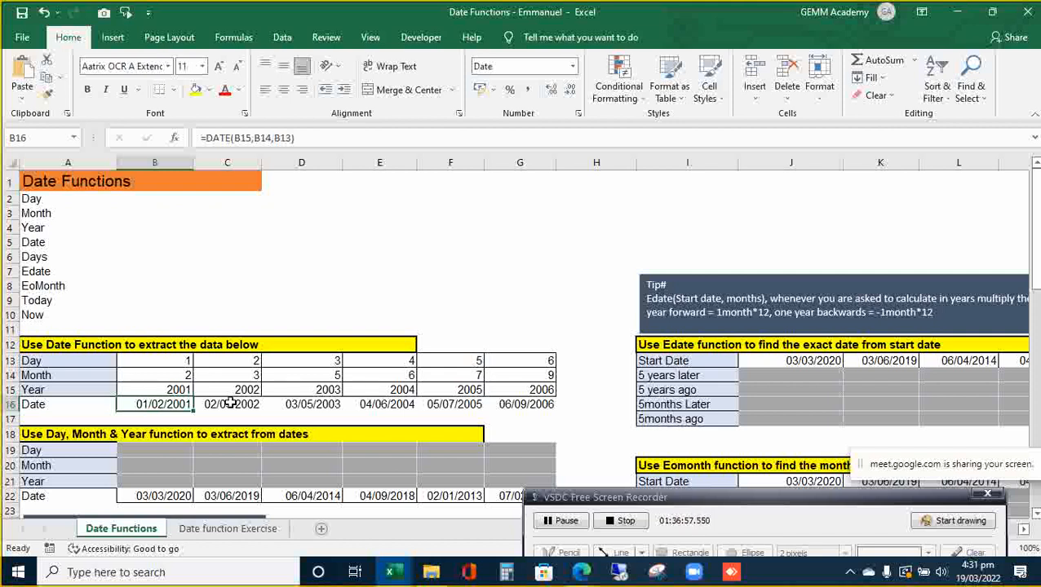
key(Down)
key(Down)
key(Down)
key(Down)
key(Up)
key(Down)
key(Down)
key(Down)
key(Down)
key(Down)
key(Down)
key(Up)
key(Up)
key(Up)
key(Up)
key(Up)
key(Up)
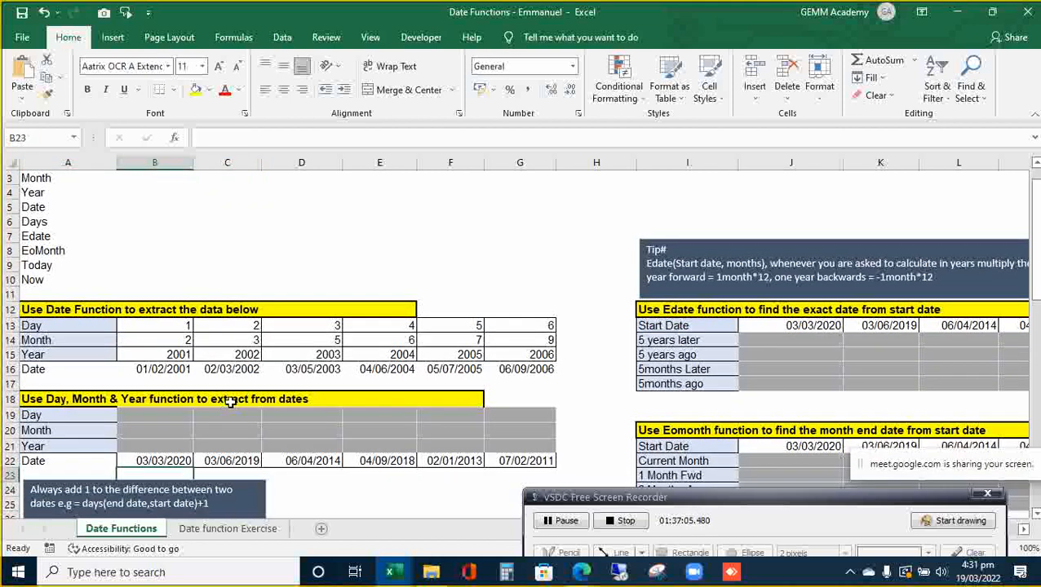
key(Down)
key(Down)
key(Up)
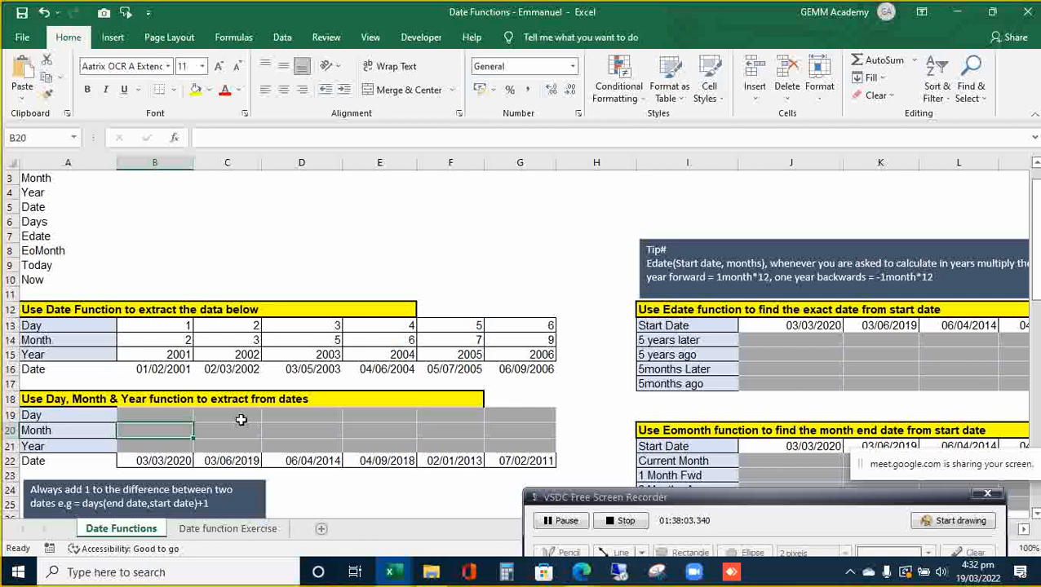
- Enter =DAY(B22) across B19:G19 at once, giving 3, 3, 6, 4, 2 and 7
key(Up)
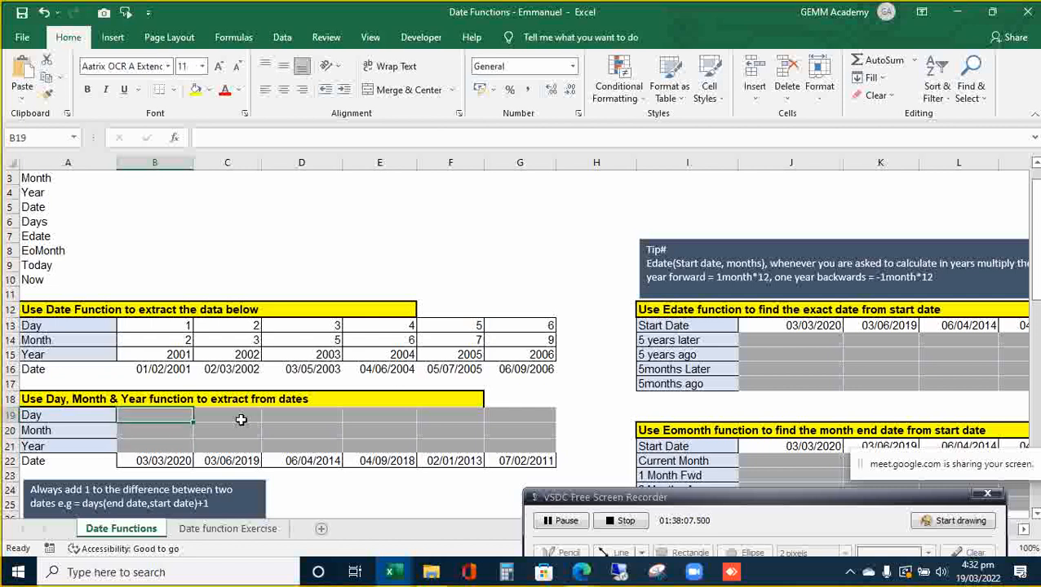
key(shift+Right)
key(shift+Right)
key(shift+Right)
key(shift+Right)
key(shift+Right)
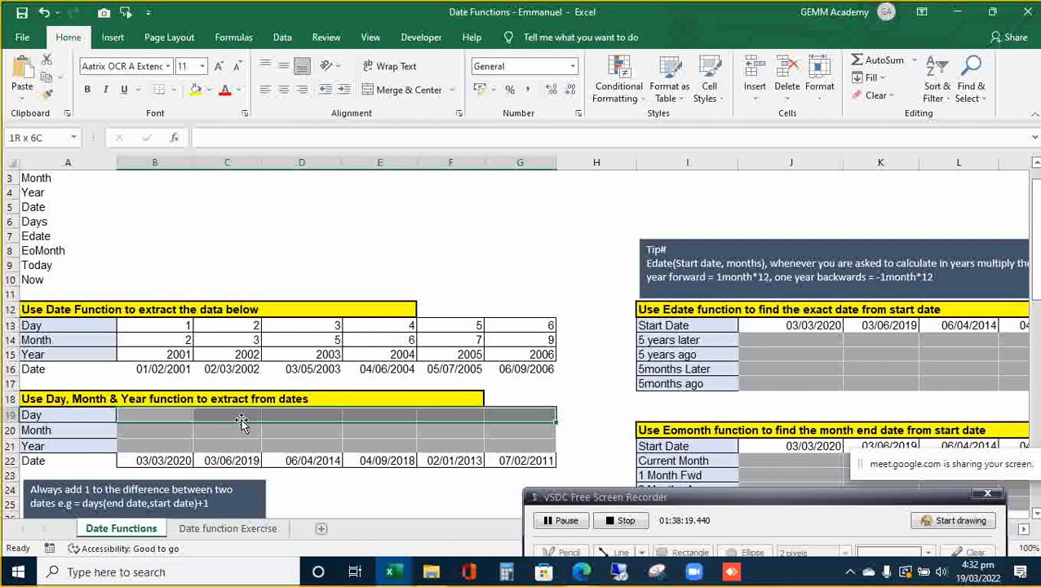
text(=)
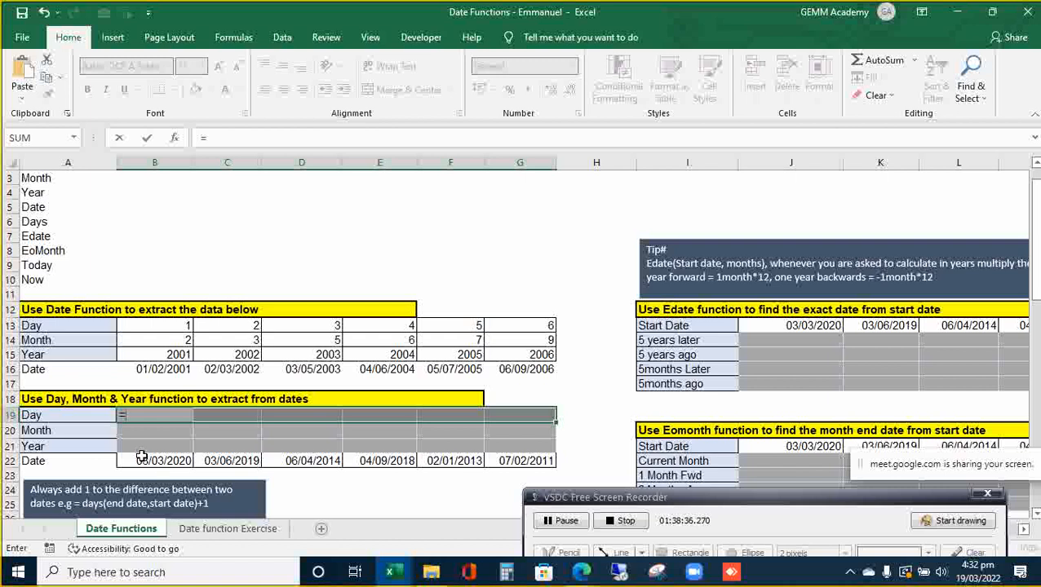
text(day)
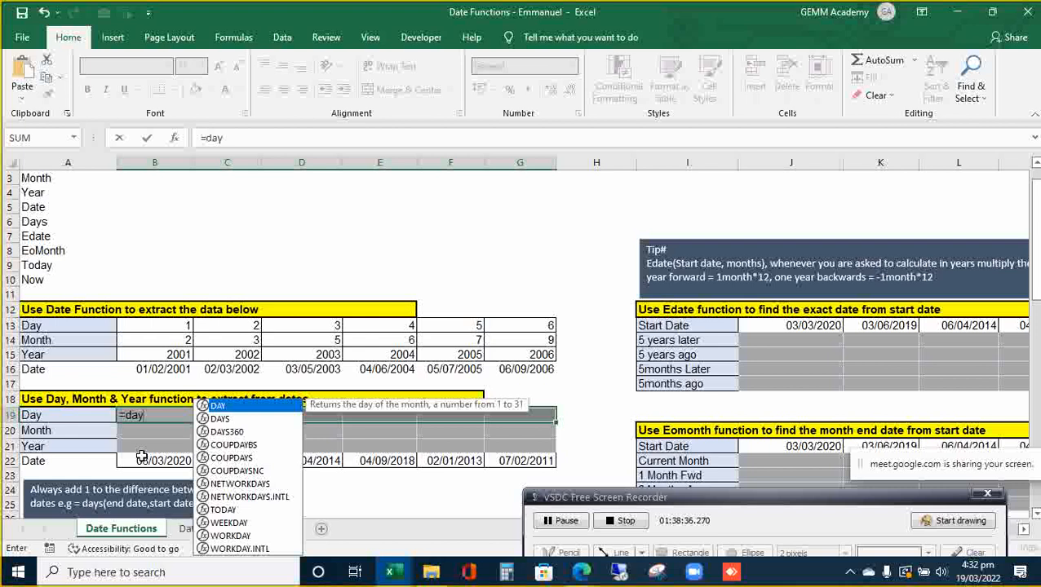
key(Tab)
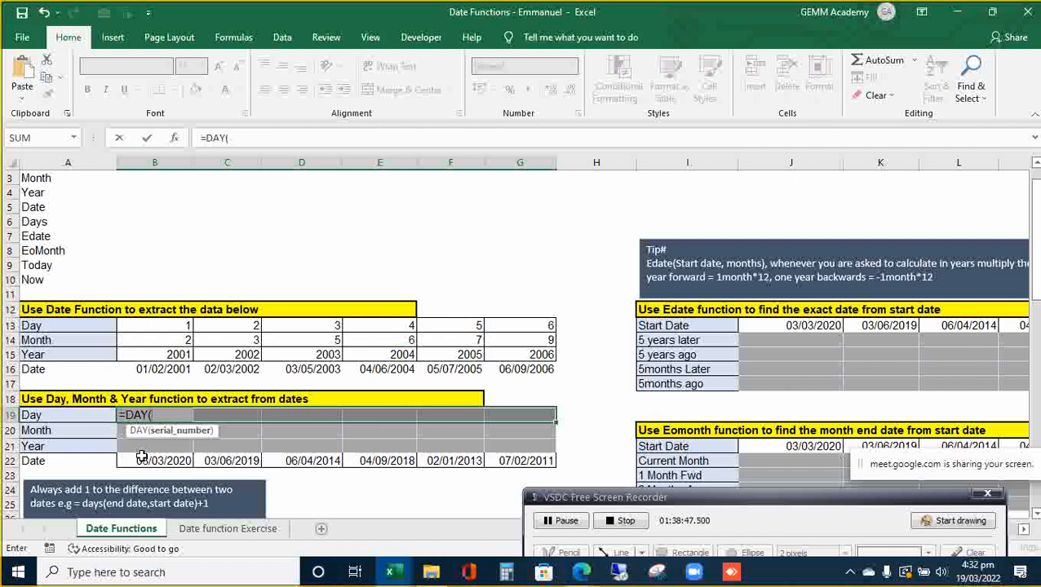
key(Down)
key(Down)
key(Down)
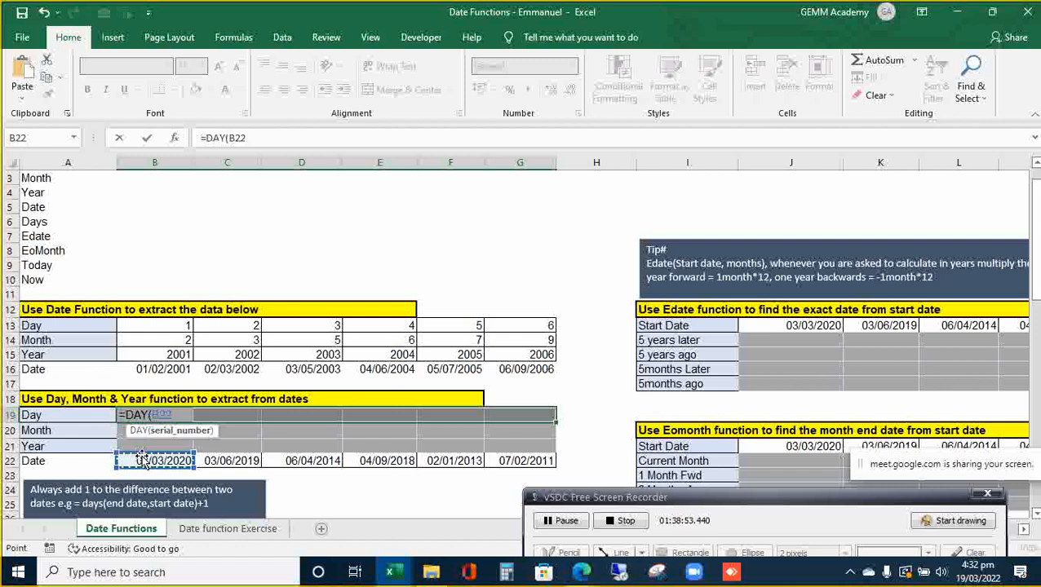
key(ctrl+Return)
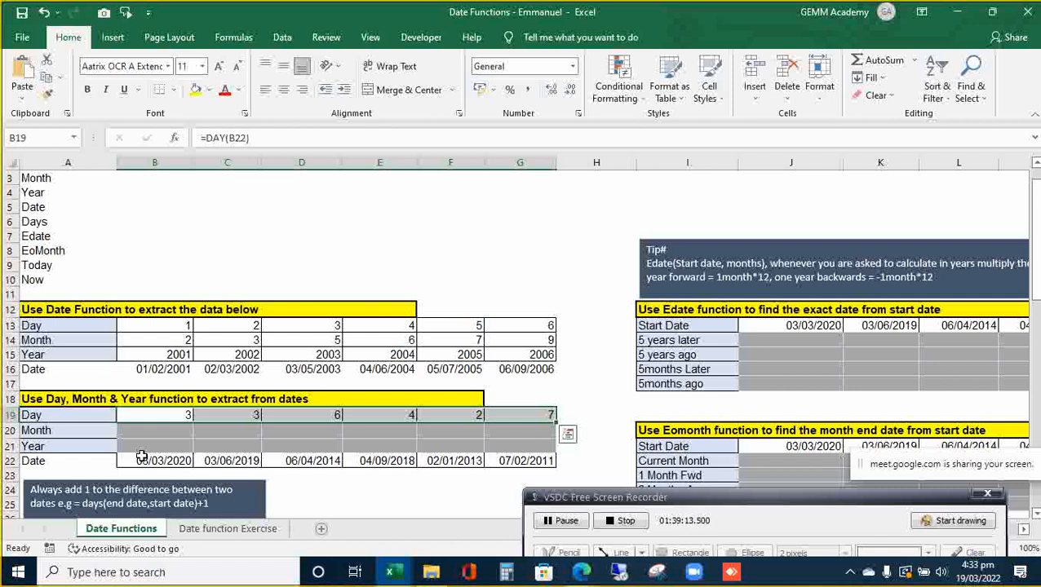
key(Down)
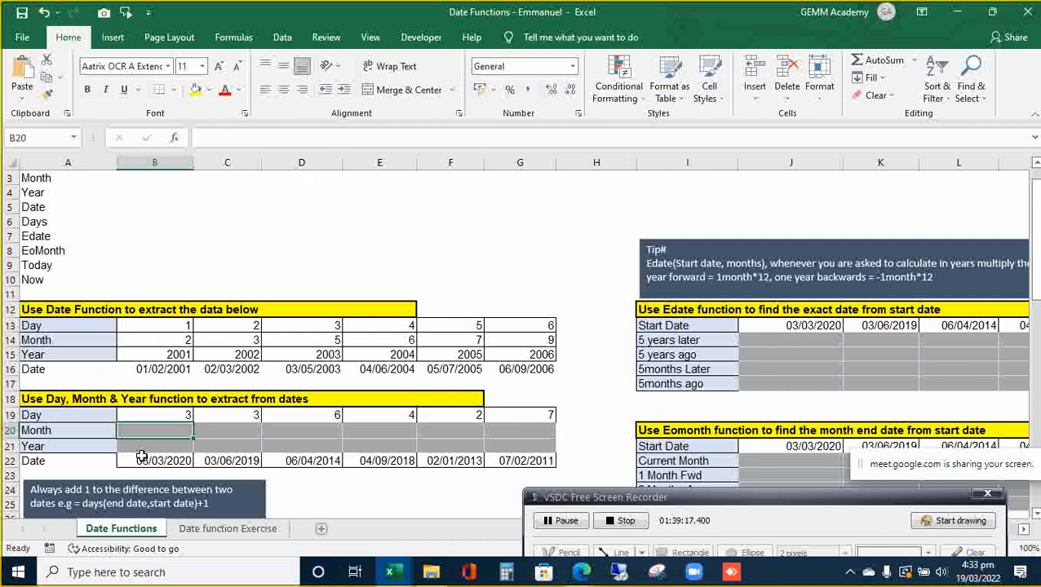
- Enter =MONTH(B22) across B20:G20 at once, giving 3, 6, 4, 9, 1 and 2
key(shift+Right)
key(shift+Right)
key(shift+Right)
key(shift+Right)
key(shift+Right)
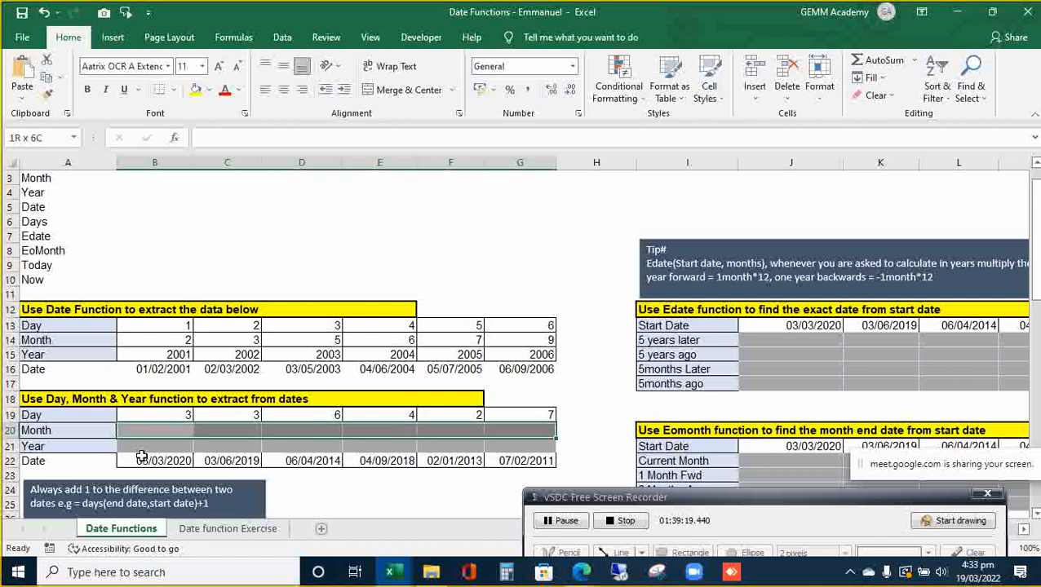
text(=month)
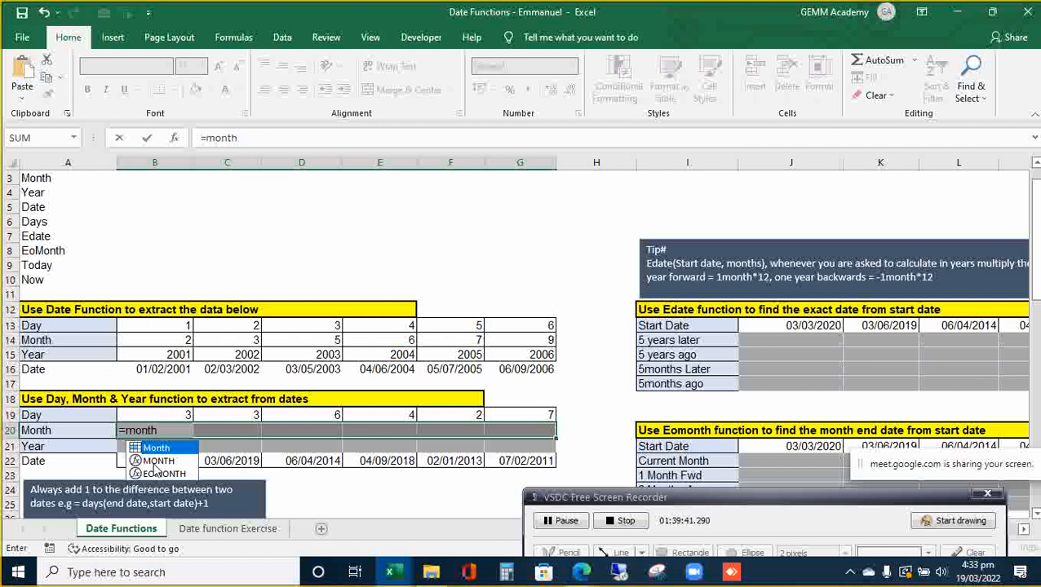
click(153, 463)
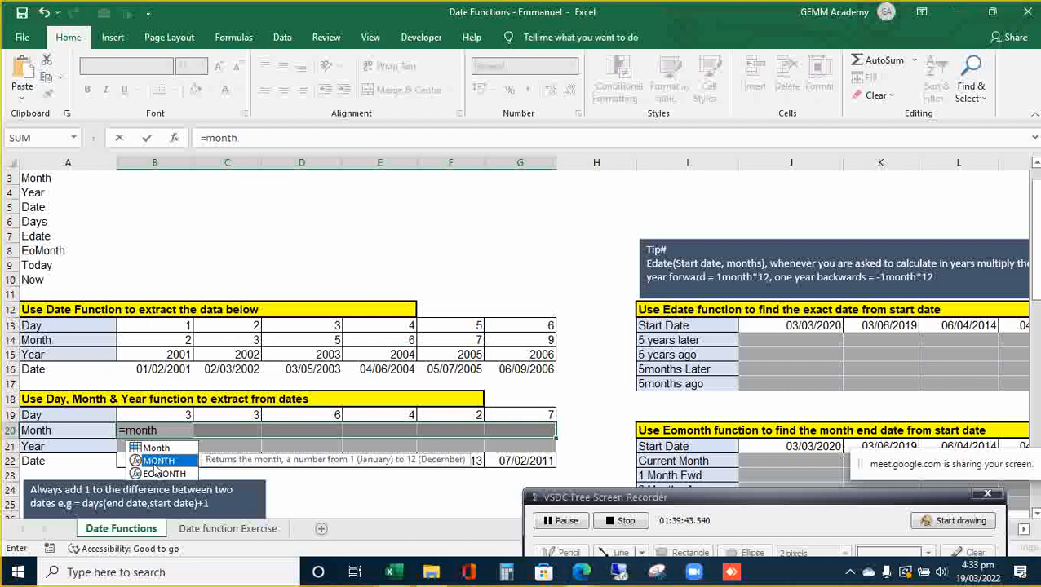
double_click(153, 462)
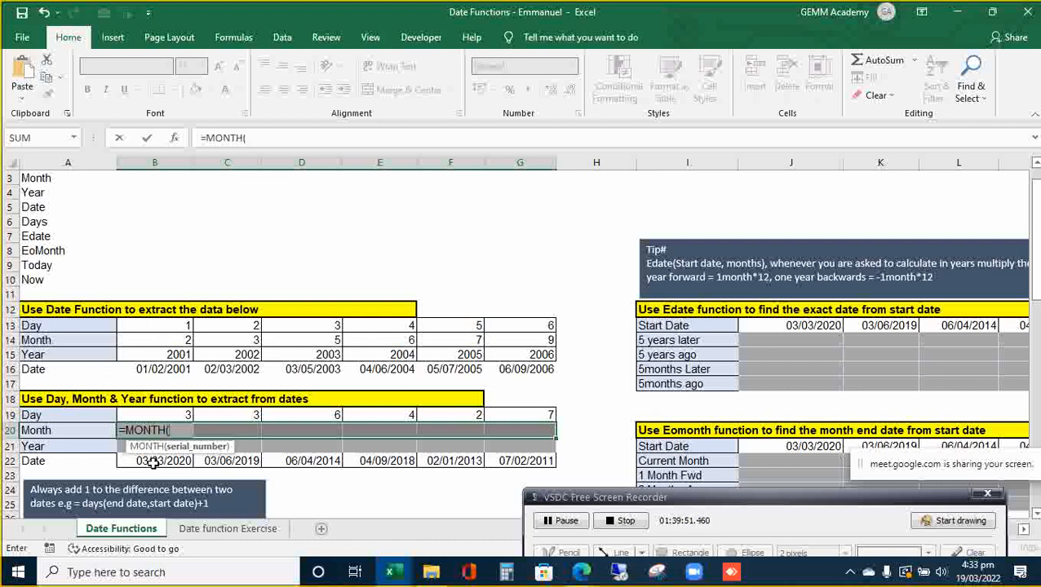
click(153, 462)
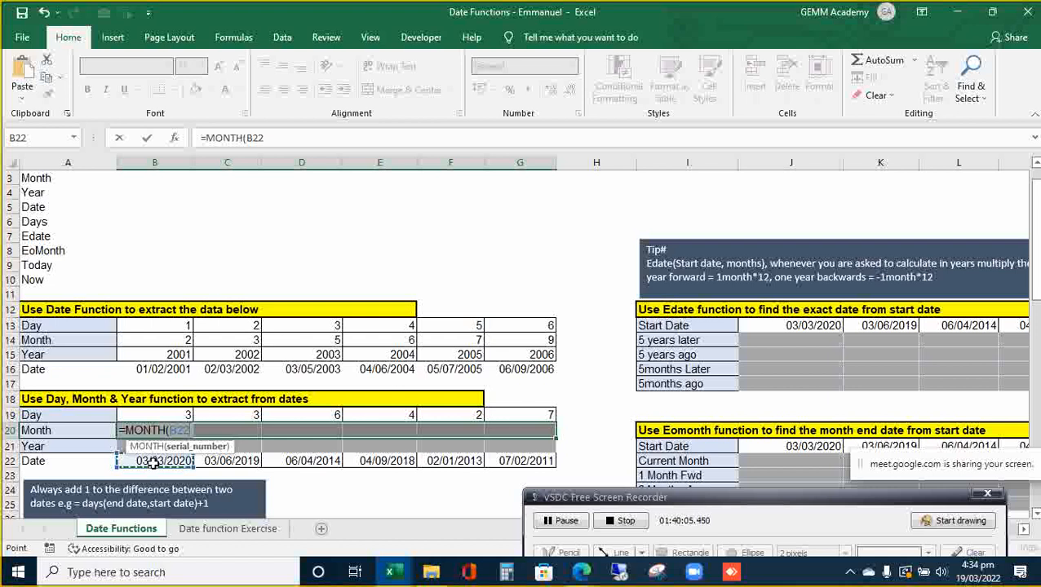
text())
key(ctrl+Return)
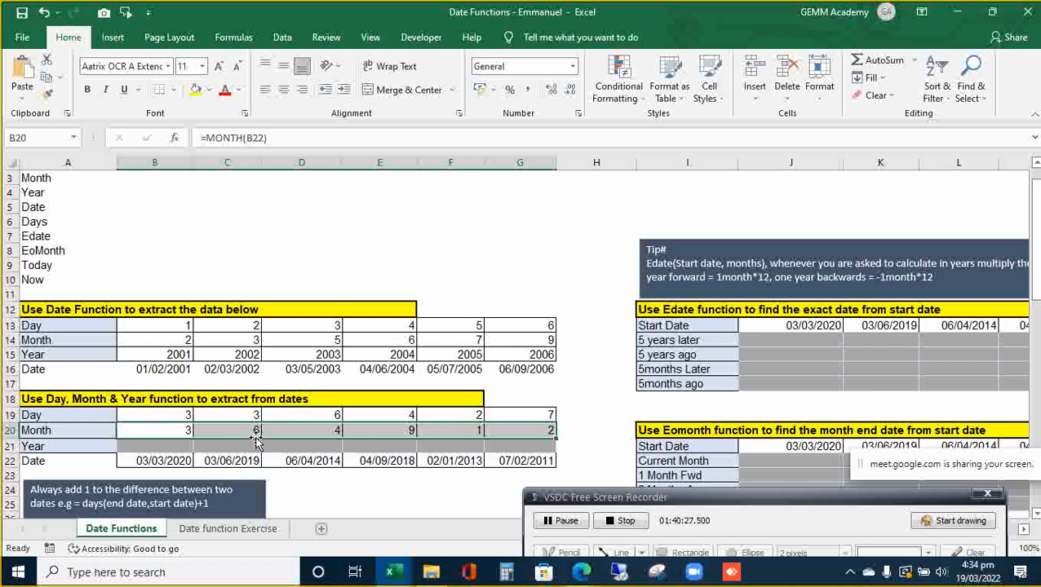
- Reopen the MONTH formula in B20 to check it, then confirm it
key(Down)
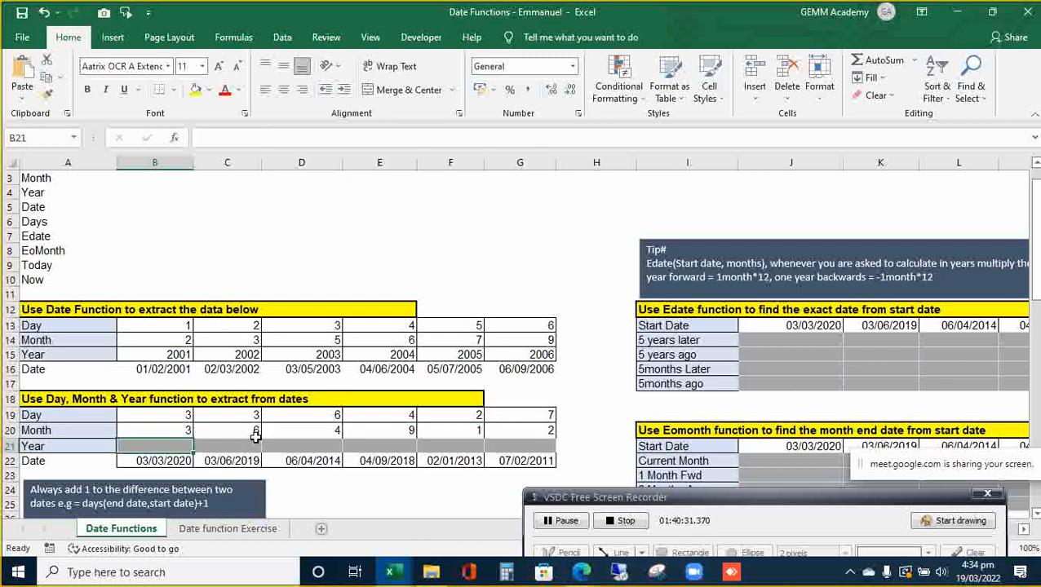
key(Up)
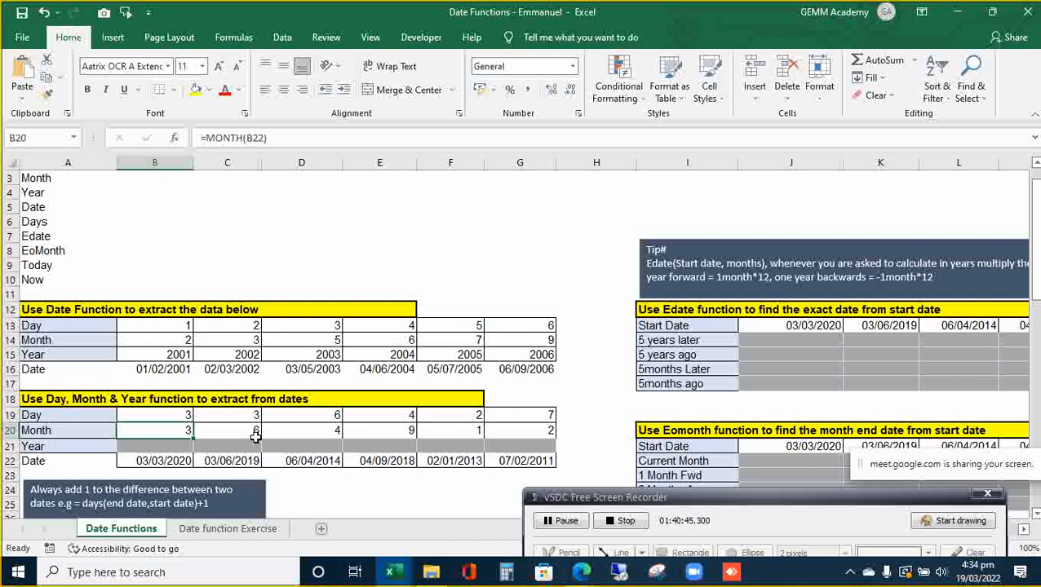
double_click(193, 431)
click(175, 430)
double_click(175, 430)
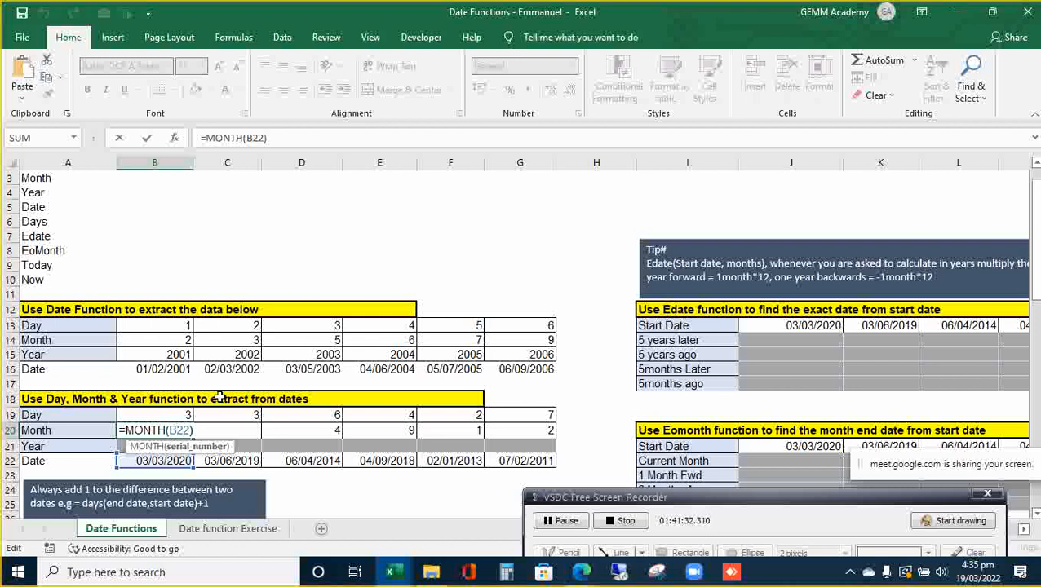
key(Return)
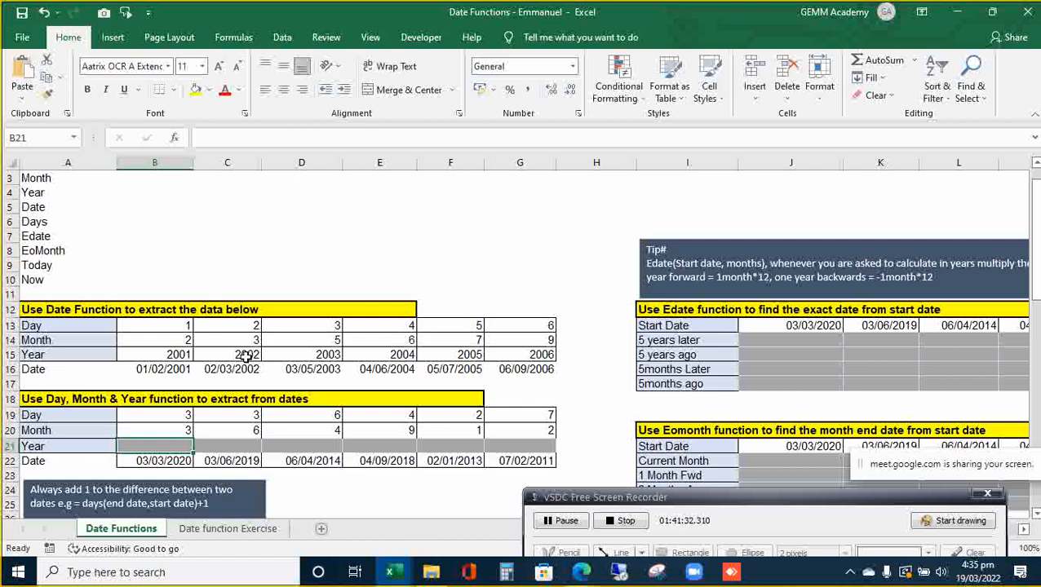
click(362, 235)
key(alt)
key(m)
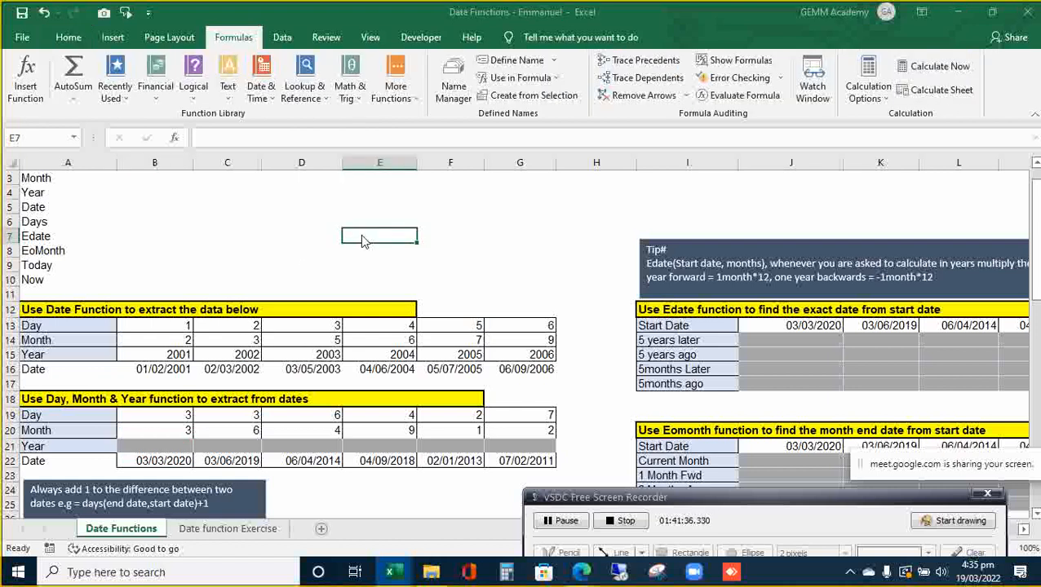
key(n)
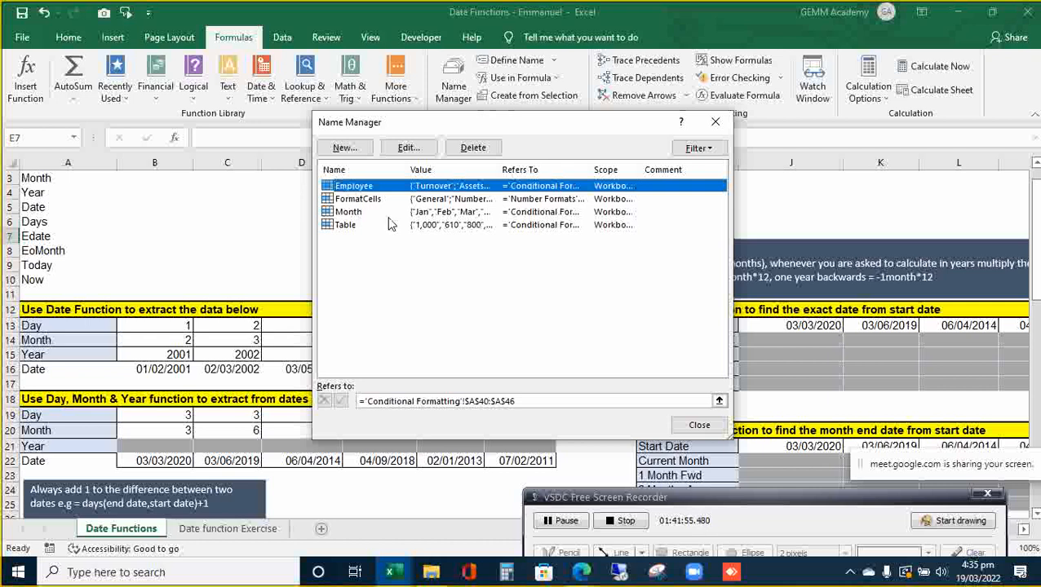
click(699, 426)
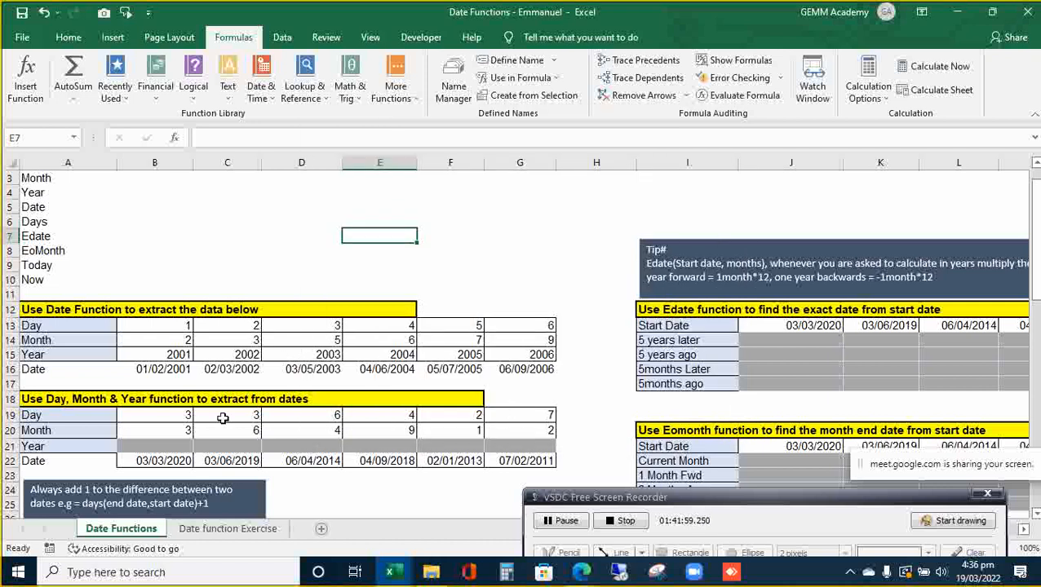
- Fill B21:G21 with =YEAR of each row 22 date, giving 2020, 2019, 2014, 2018, 2013, 2011
click(184, 448)
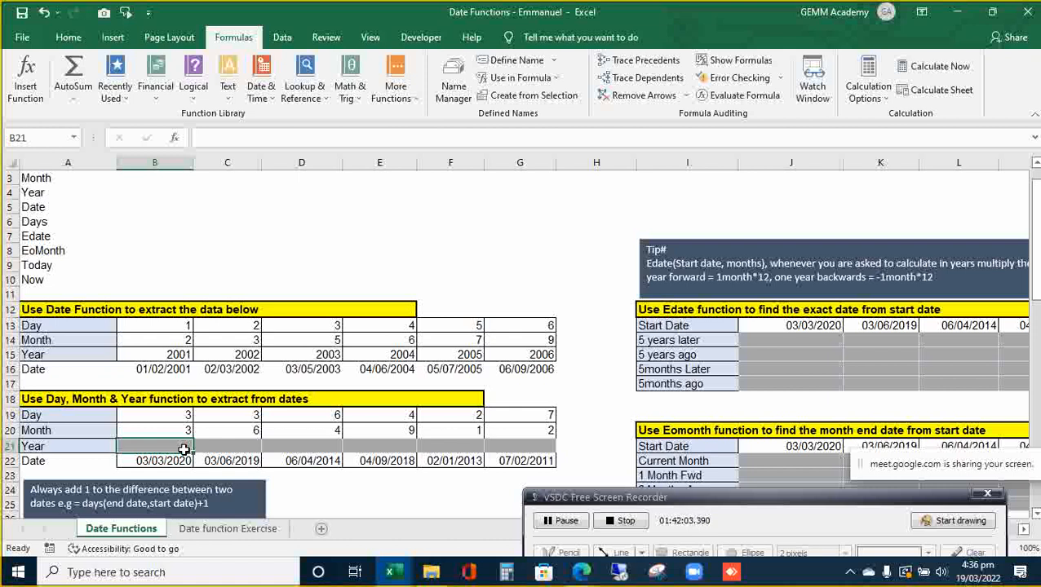
key(shift+Right)
key(shift+Right)
key(shift+Right)
key(shift+Right)
key(shift+Right)
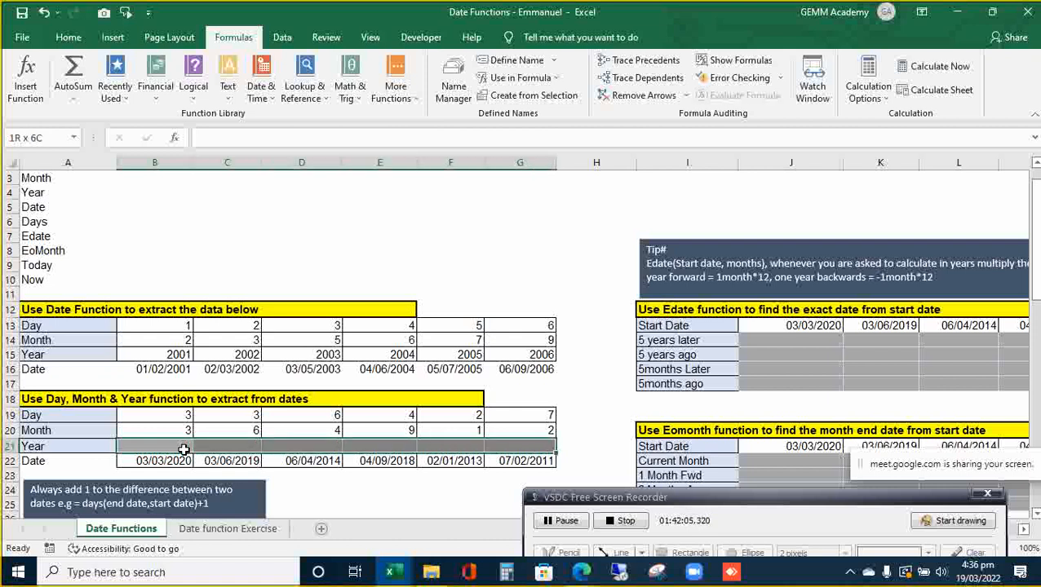
text(=y)
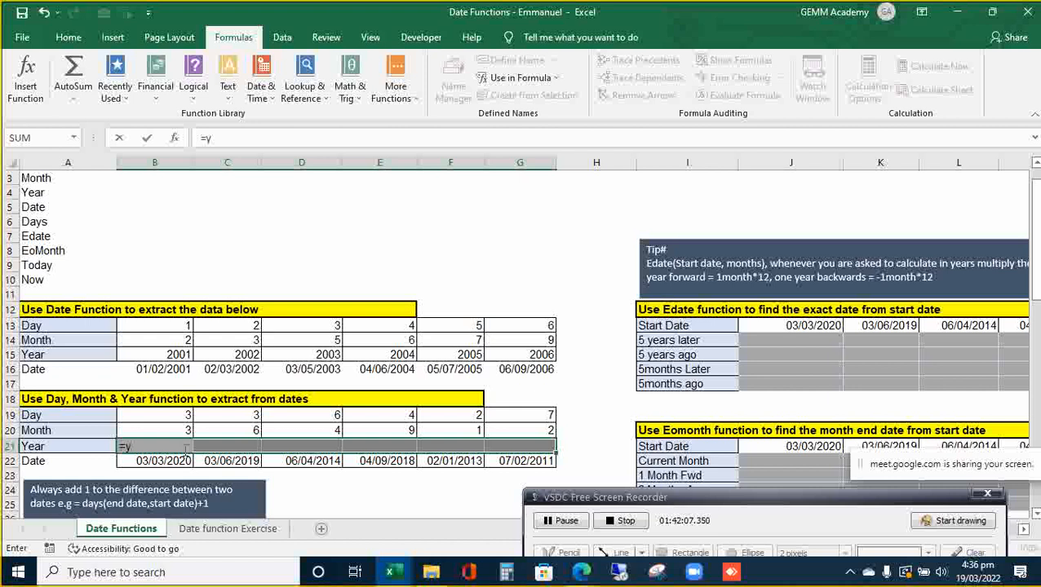
text(ear)
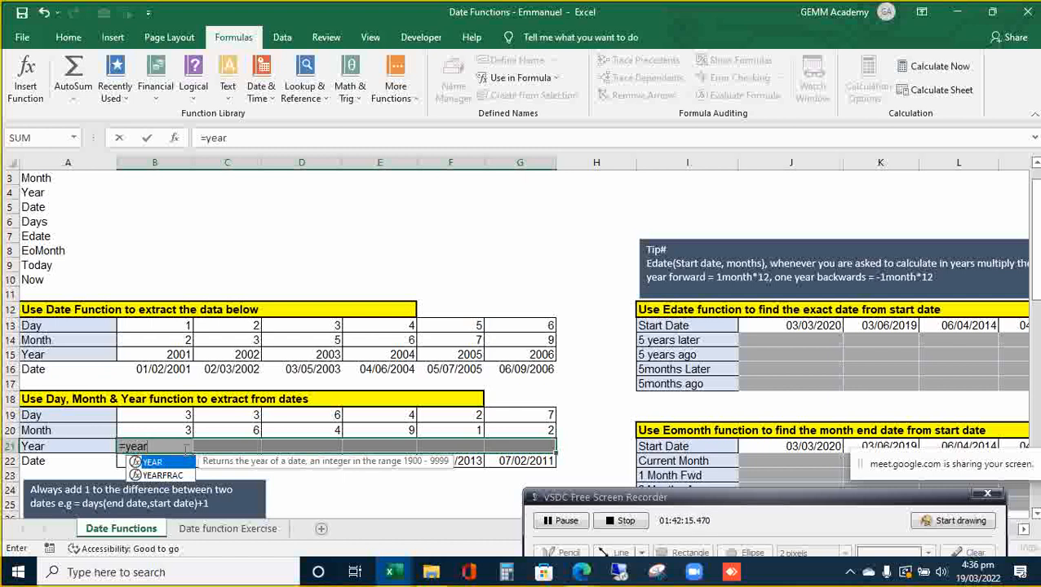
key(Tab)
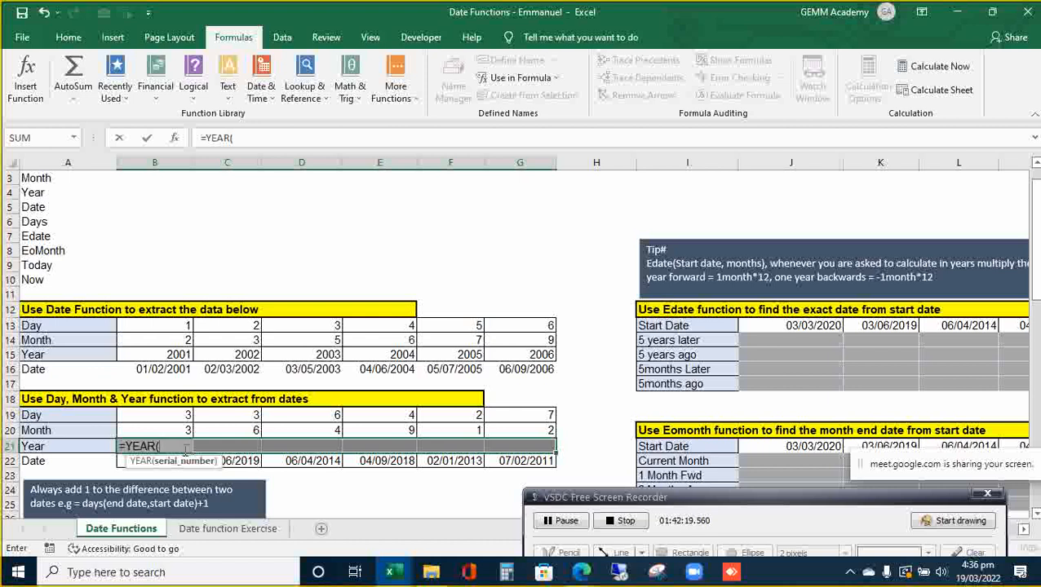
key(Down)
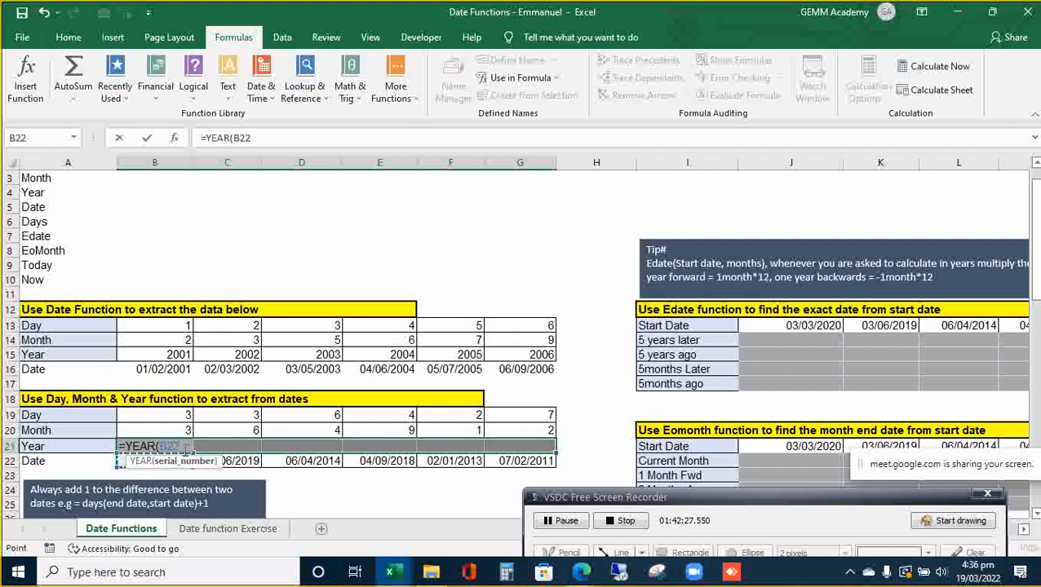
key(ctrl+Return)
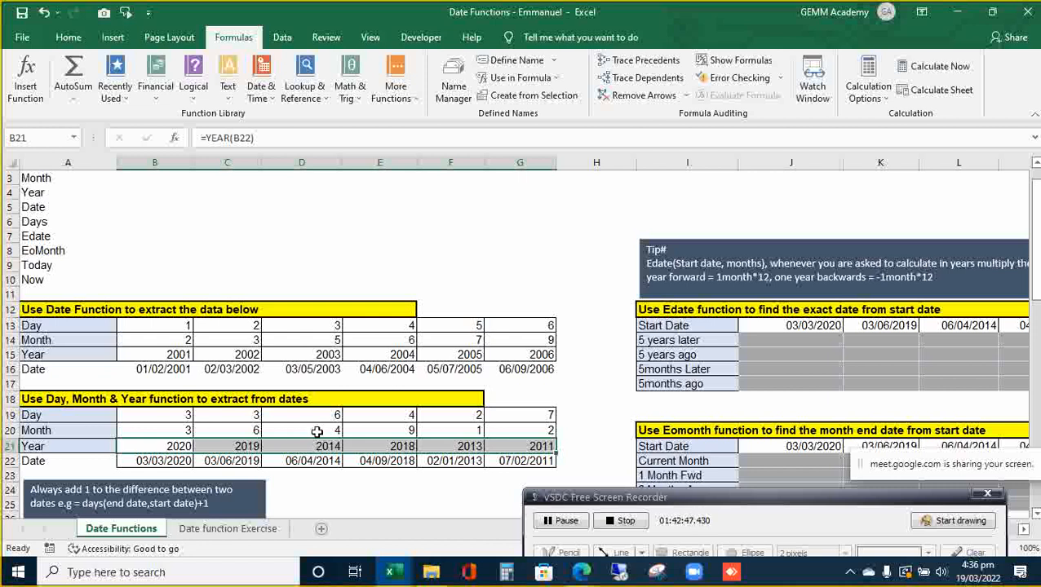
click(347, 474)
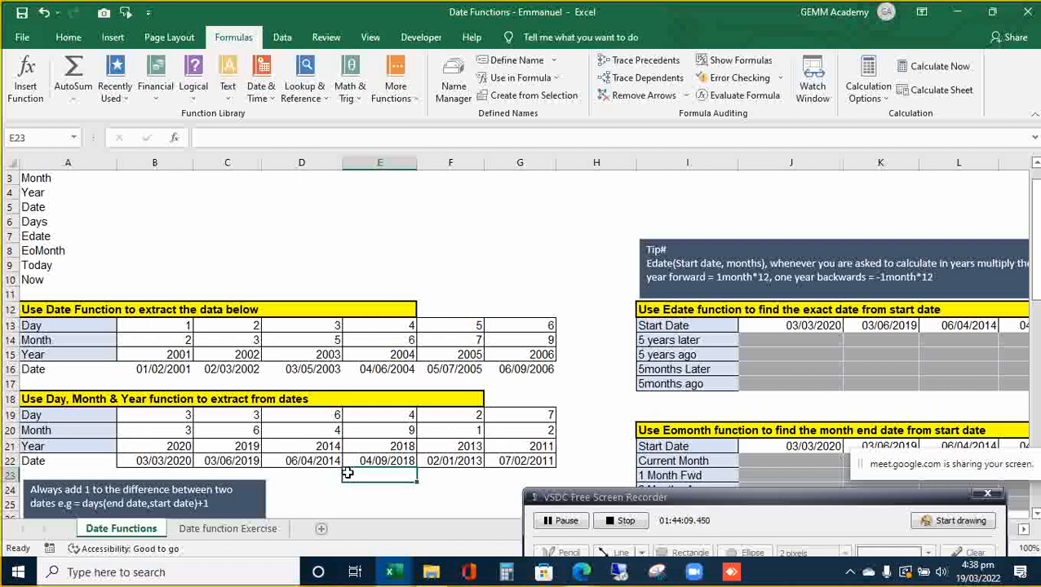
- Check the YEAR formula in E21, then scroll down to the DAYS exercise's Days Outstndg row
key(Down)
key(Down)
key(Down)
key(Down)
key(Down)
key(Down)
key(Down)
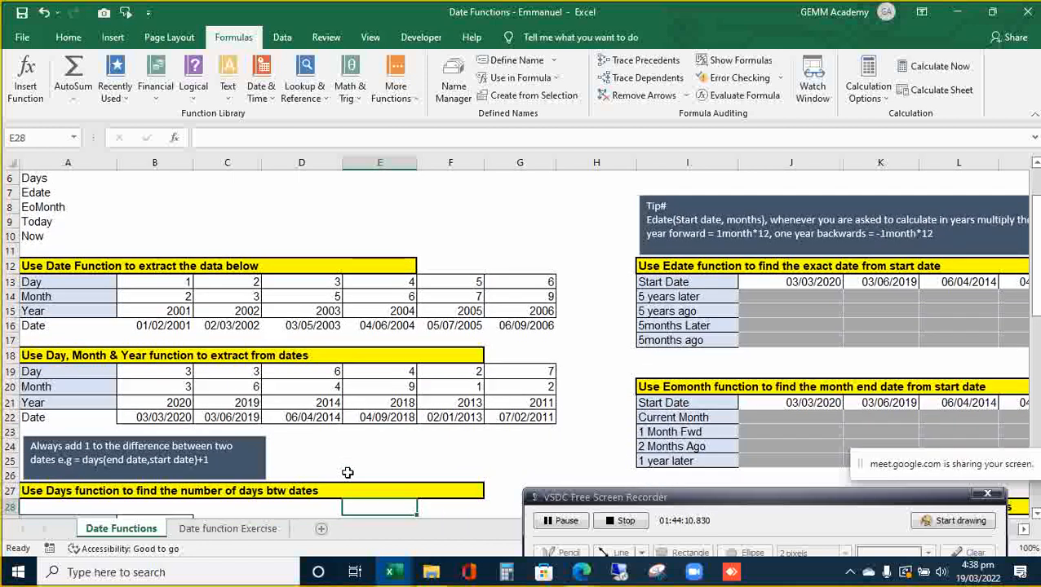
key(Up)
key(Up)
key(Up)
key(Up)
key(Up)
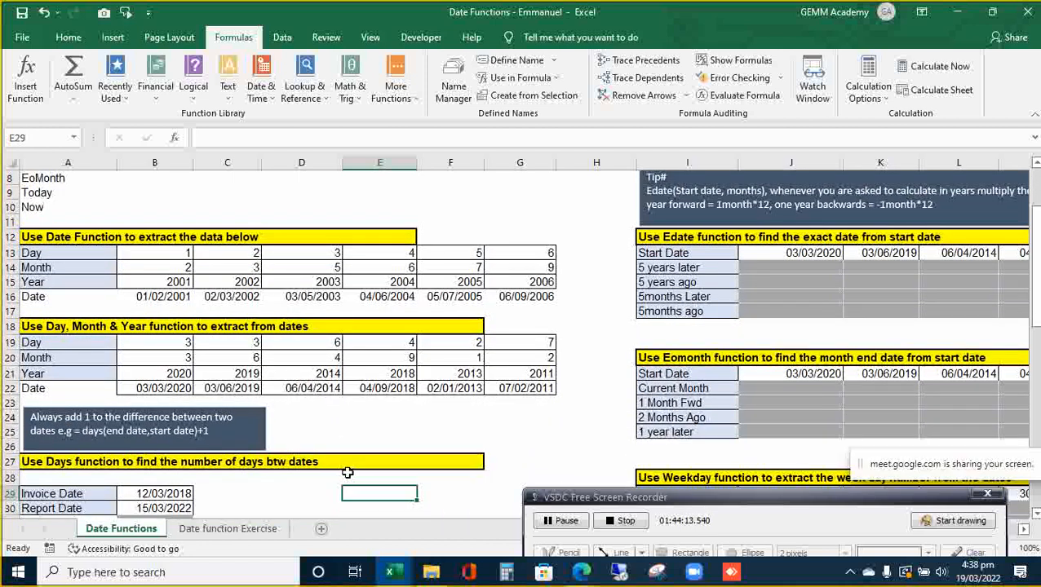
key(Up)
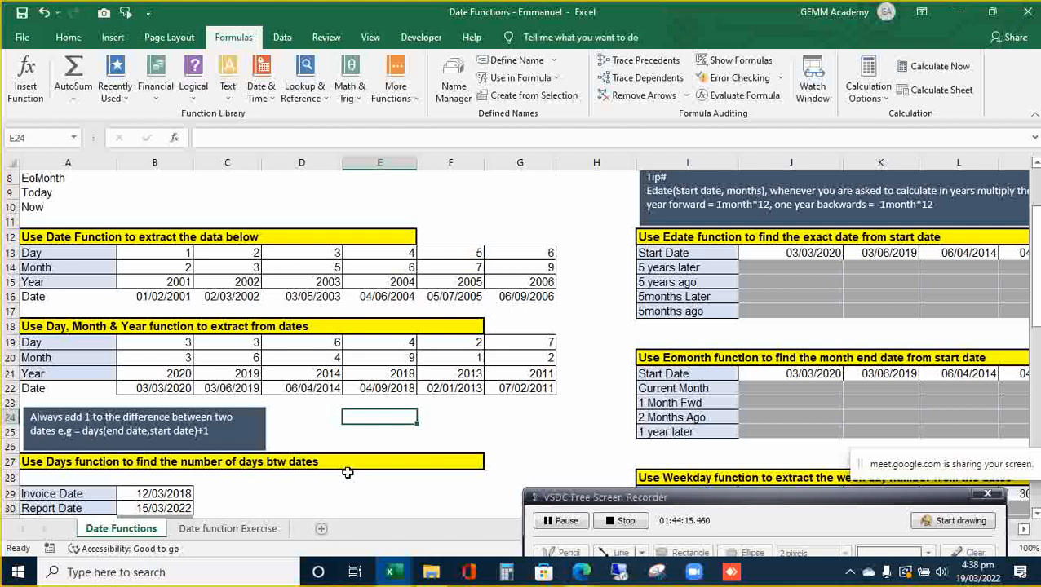
key(Up)
key(Up)
key(Up)
key(Down)
key(Down)
key(Down)
key(Down)
key(Down)
key(Down)
key(Down)
key(Down)
key(Down)
key(Down)
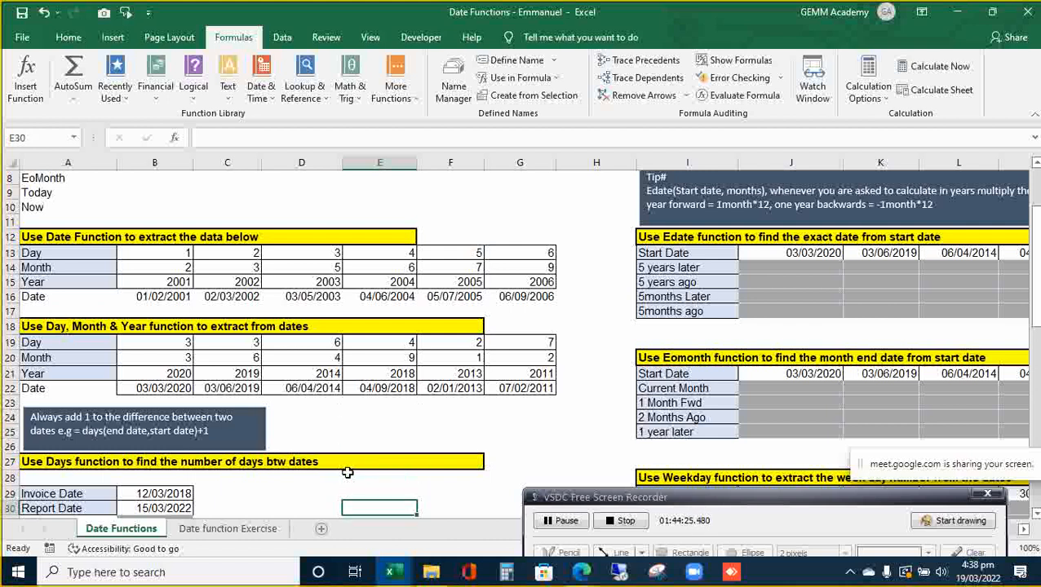
scroll(348, 473, down, 1)
click(348, 478)
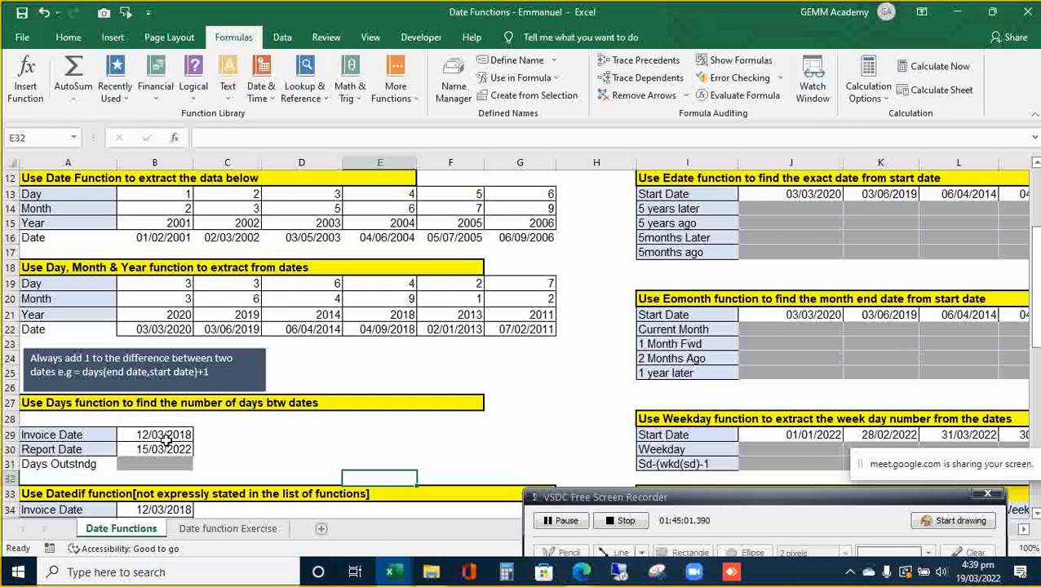
key(Up)
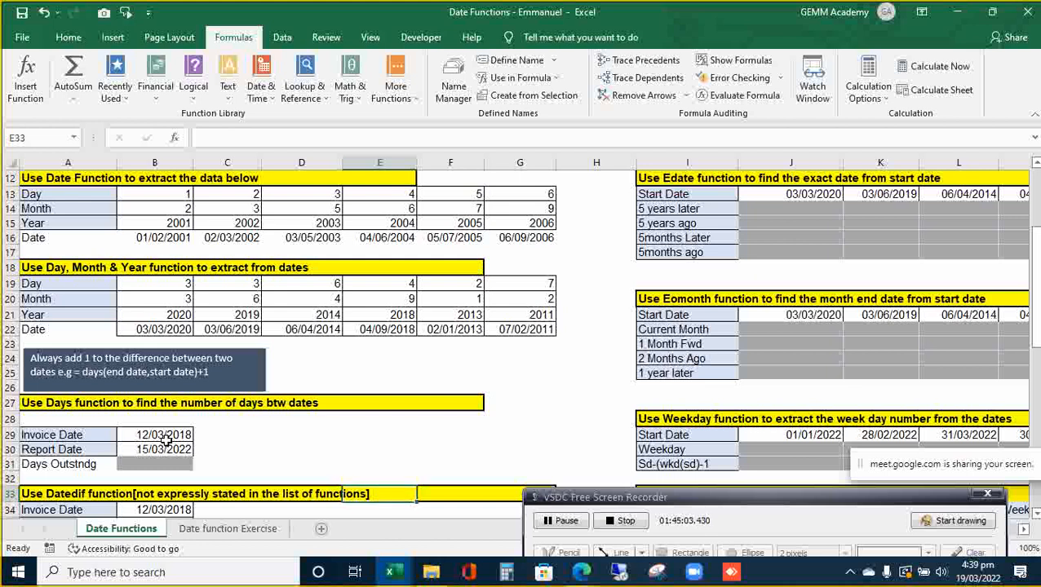
key(Left)
key(Left)
key(Left)
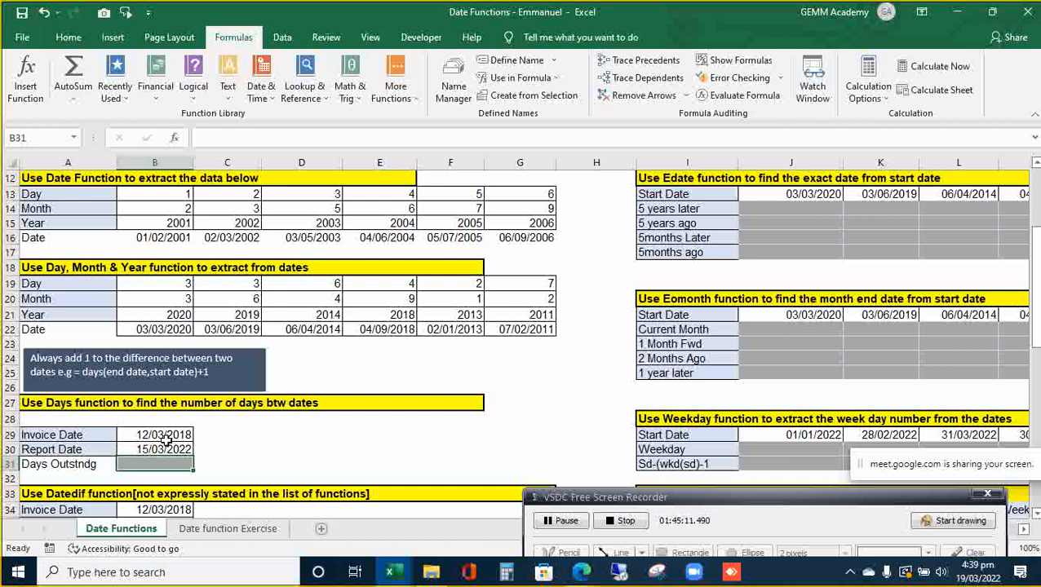
- Enter =DAYS(B30,B29) in B31 to get 1464 days outstanding
text(=days)
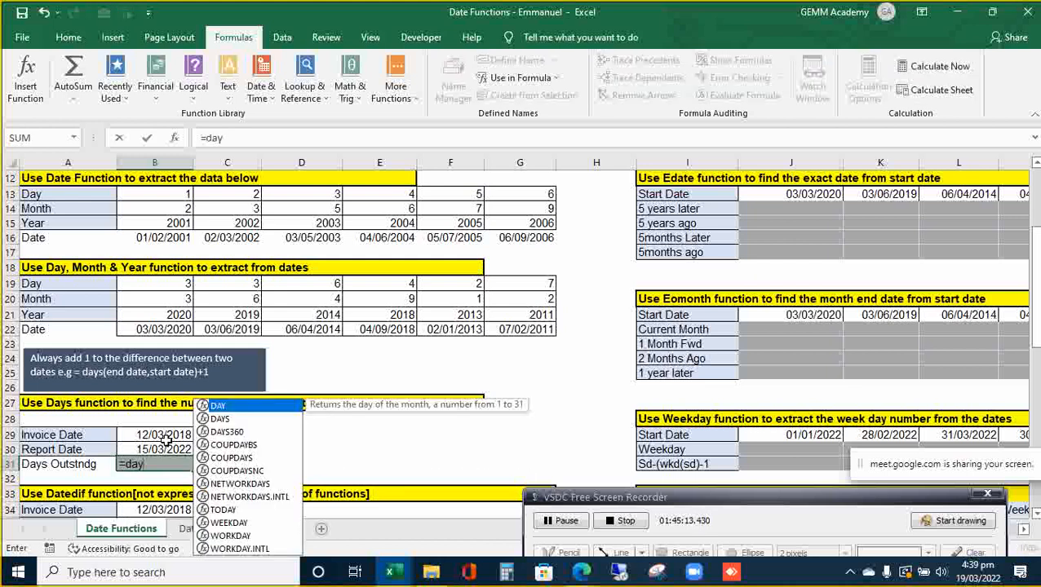
key(Tab)
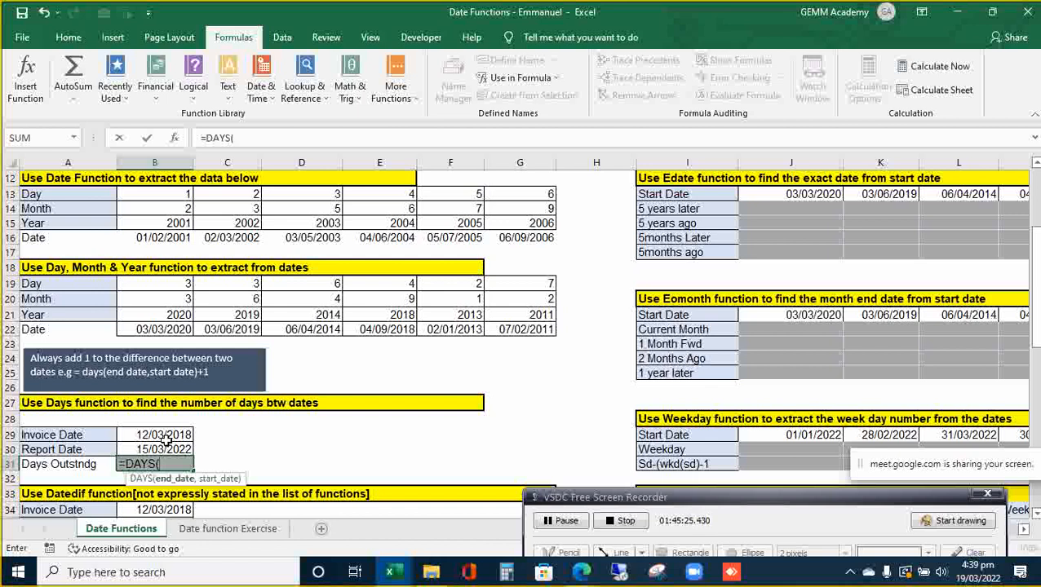
click(167, 444)
text(,)
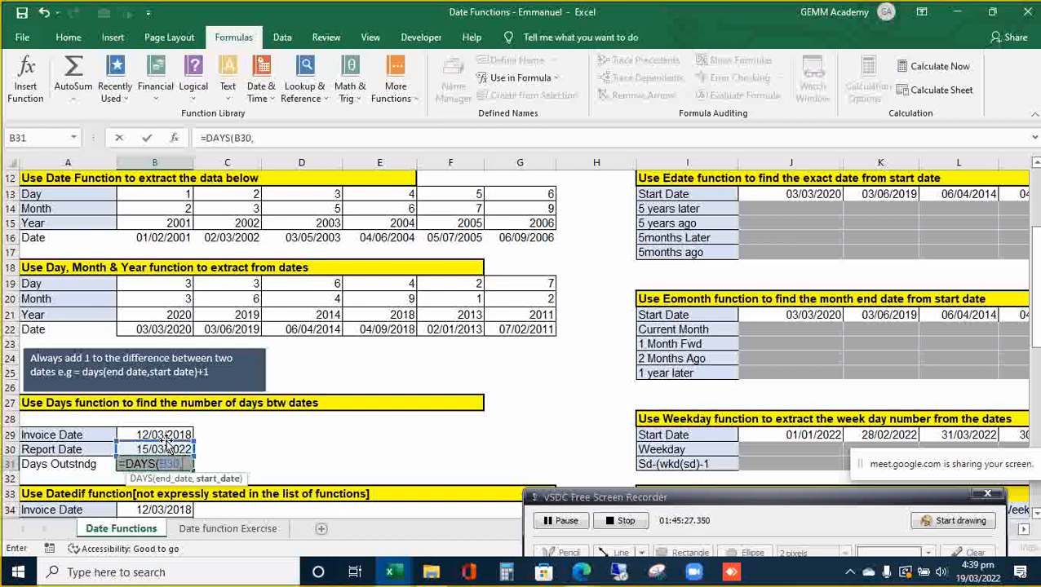
click(165, 439)
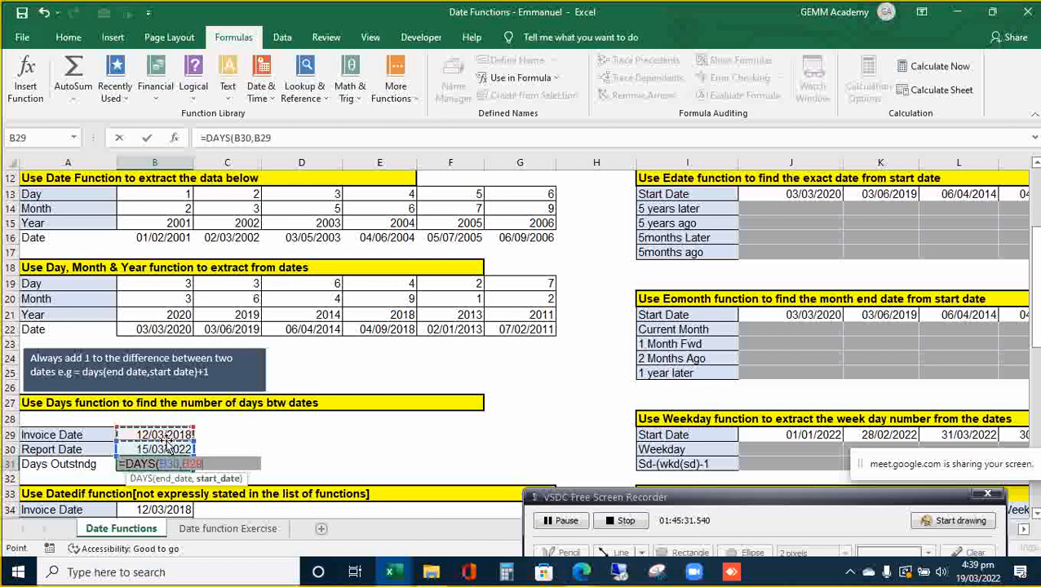
key(ctrl+Return)
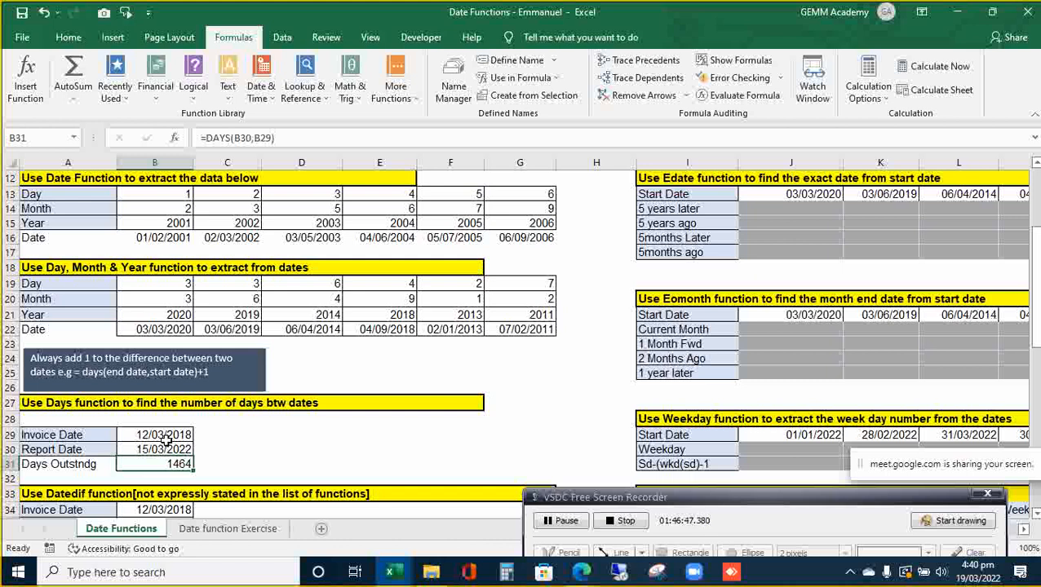
- Append +1 to B31's formula so it reads =DAYS(B30,B29)+1
key(Up)
key(Up)
key(Down)
key(Down)
double_click(179, 464)
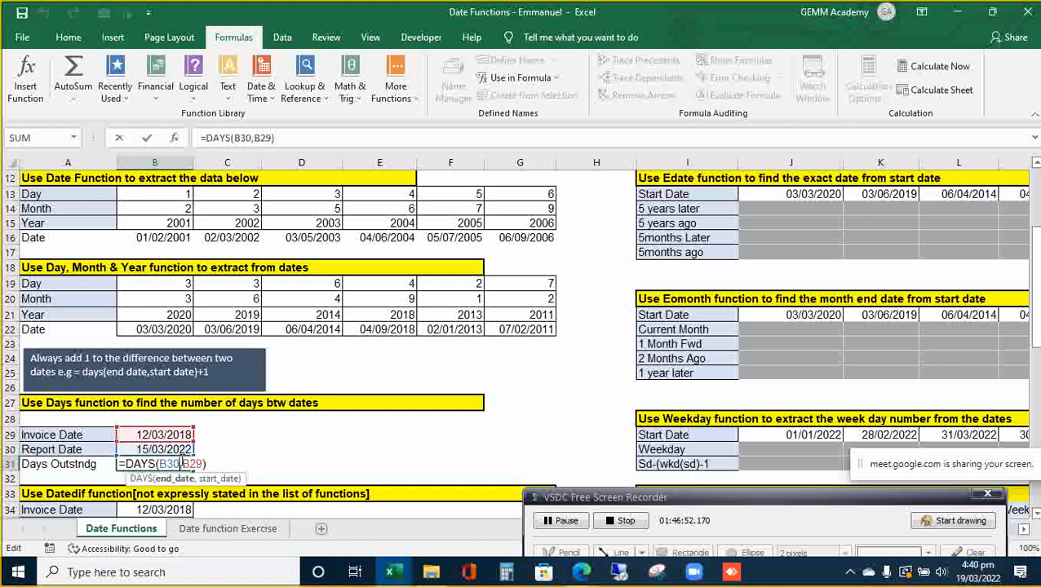
click(208, 463)
text(+1/1904)
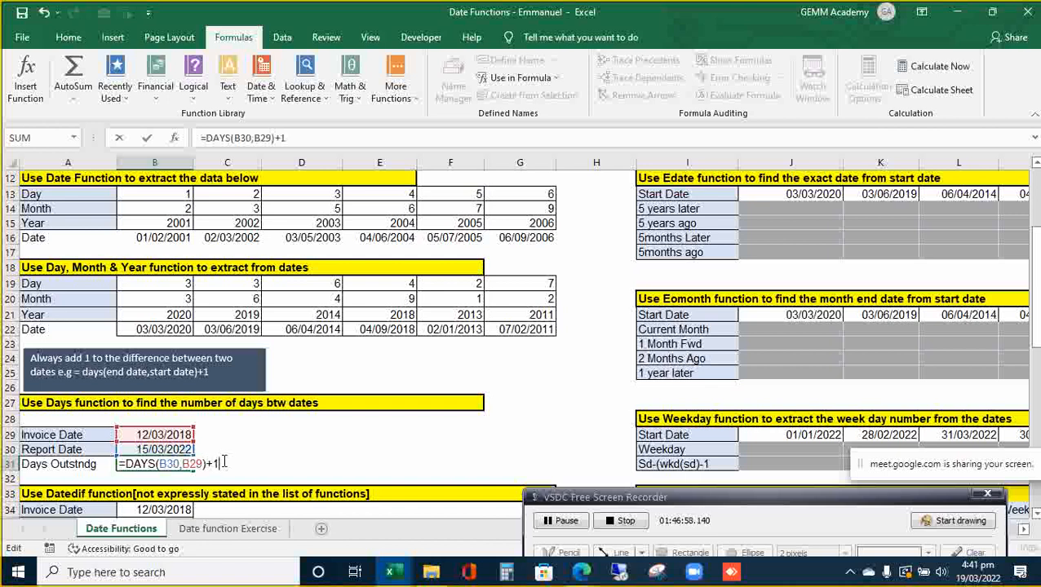
key(Return)
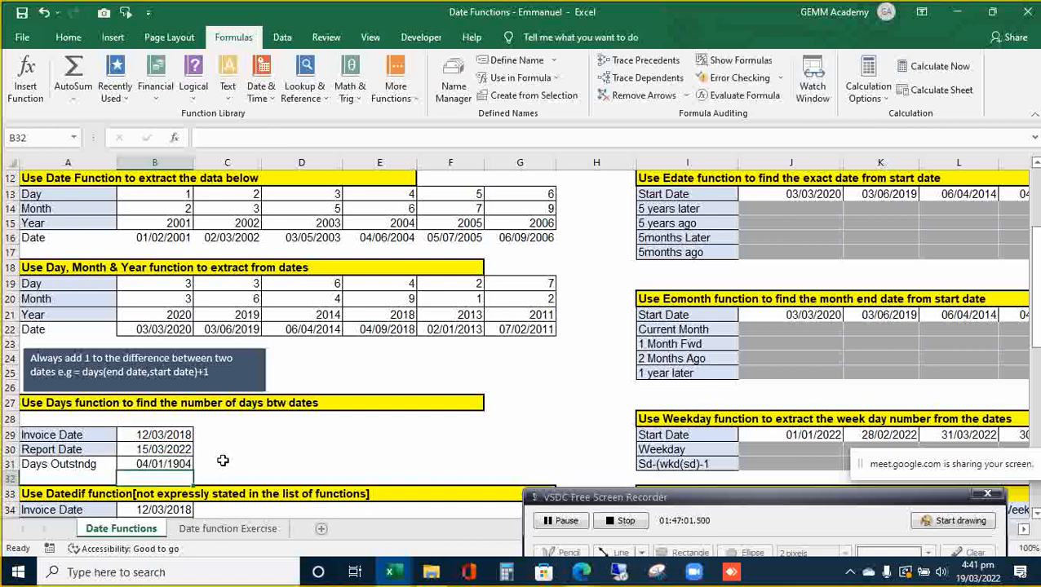
key(Up)
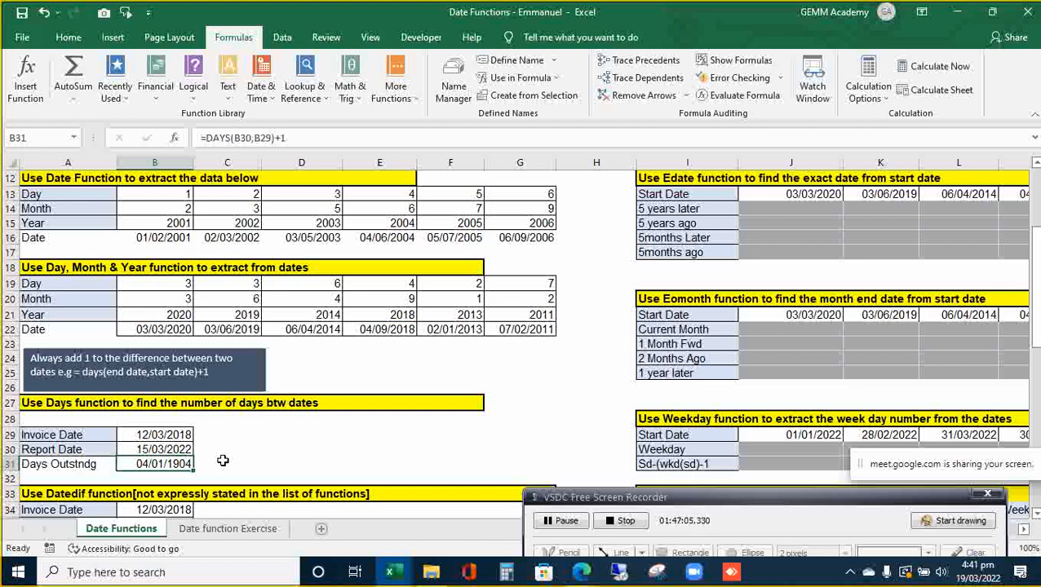
- Apply the General number format to B31 so it shows 1465 instead of 04/01/1904
key(alt+h)
key(n)
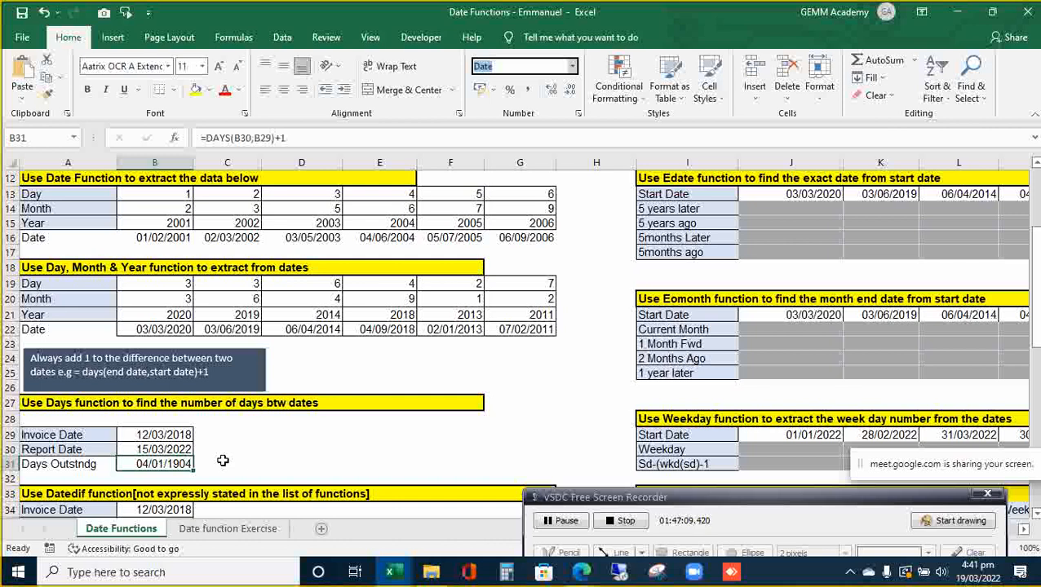
key(Down)
key(Up)
key(Up)
key(Up)
key(Up)
key(Up)
key(Up)
key(Up)
key(Up)
key(Up)
key(Up)
key(Up)
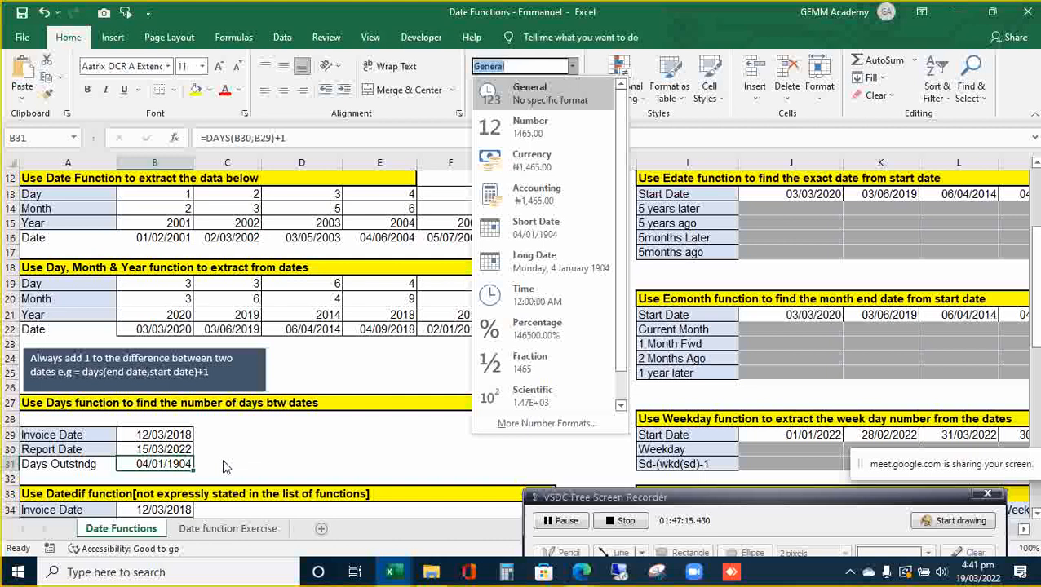
key(Return)
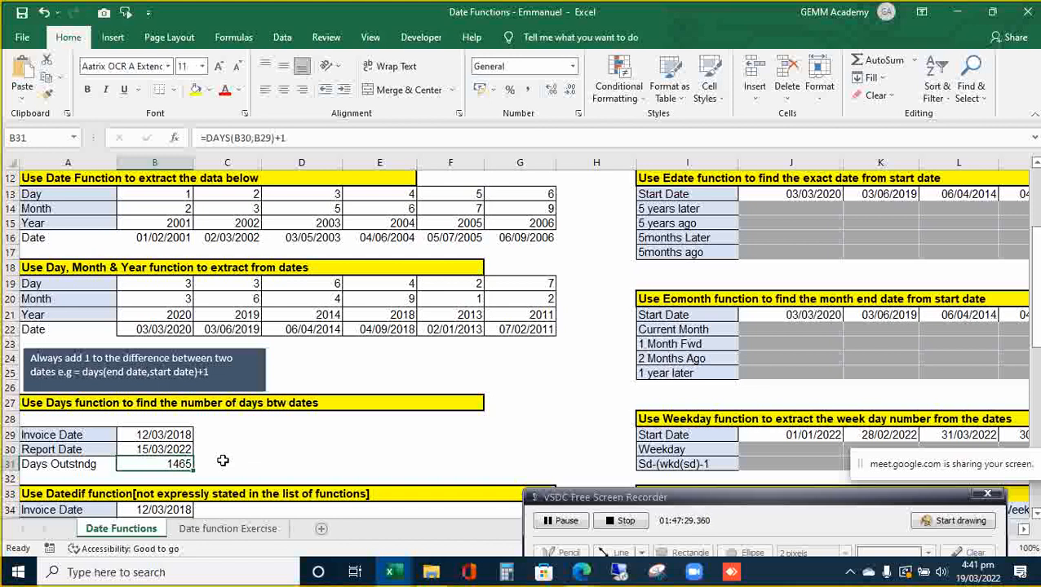
key(Down)
key(Down)
key(Down)
key(Down)
key(Down)
key(Down)
key(Down)
key(Down)
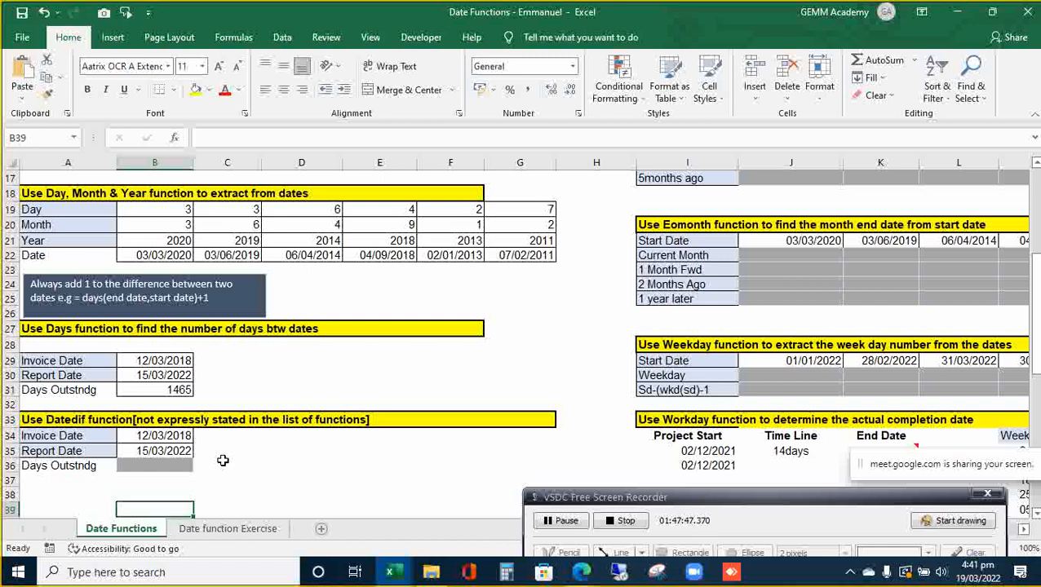
- Enter =FORMULATEXT(B31) in C31 to display =DAYS(B30,B29)+1
key(Up)
key(Up)
key(Up)
key(Up)
key(Up)
key(Up)
key(Up)
key(Up)
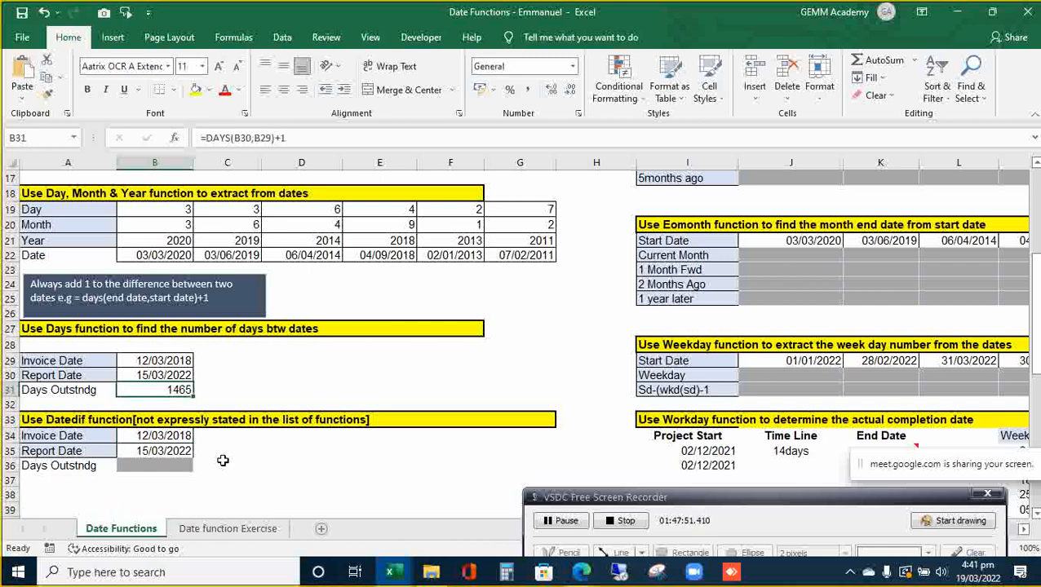
key(Right)
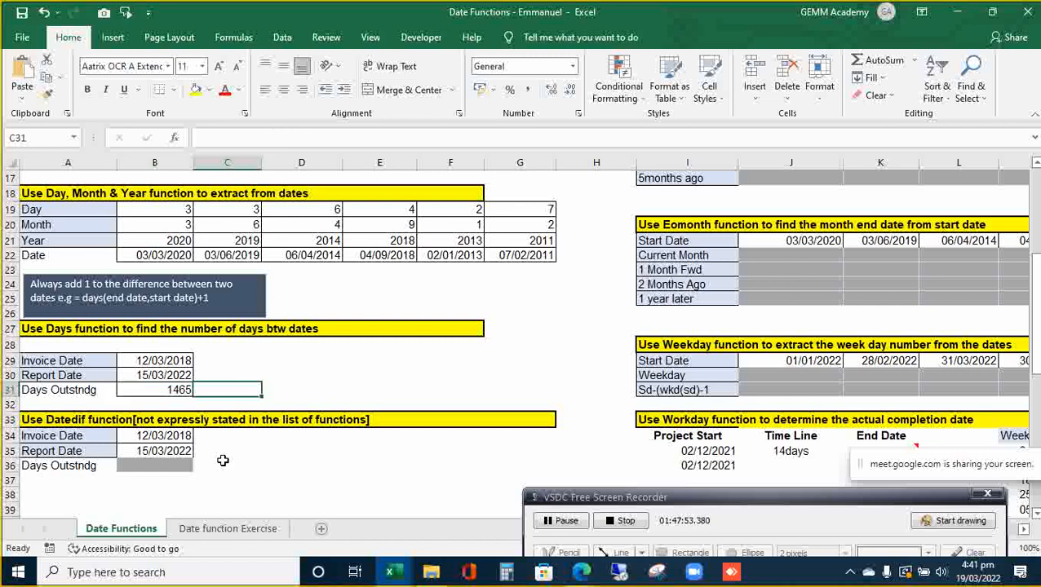
text(=)
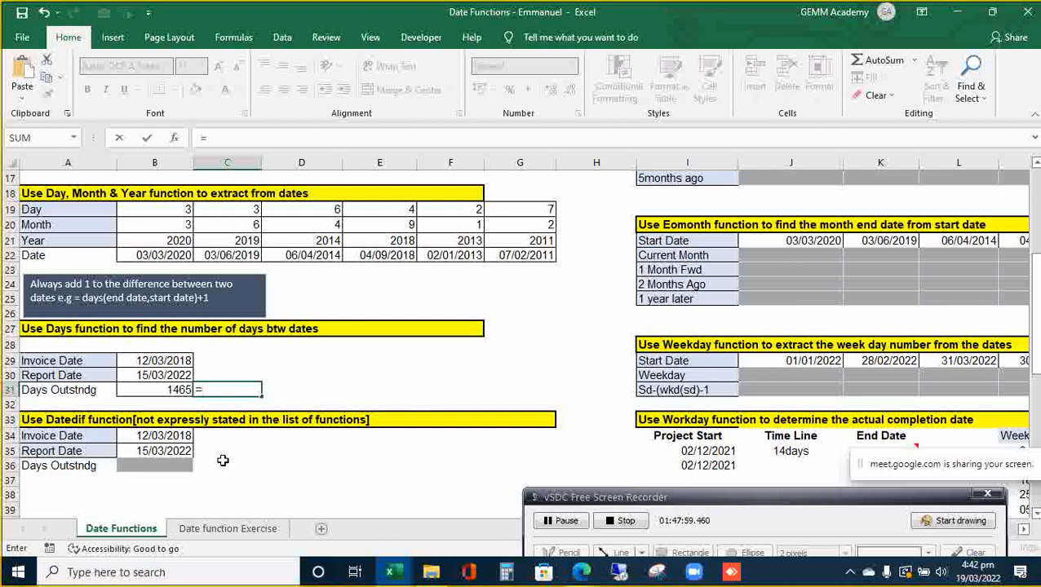
text(for)
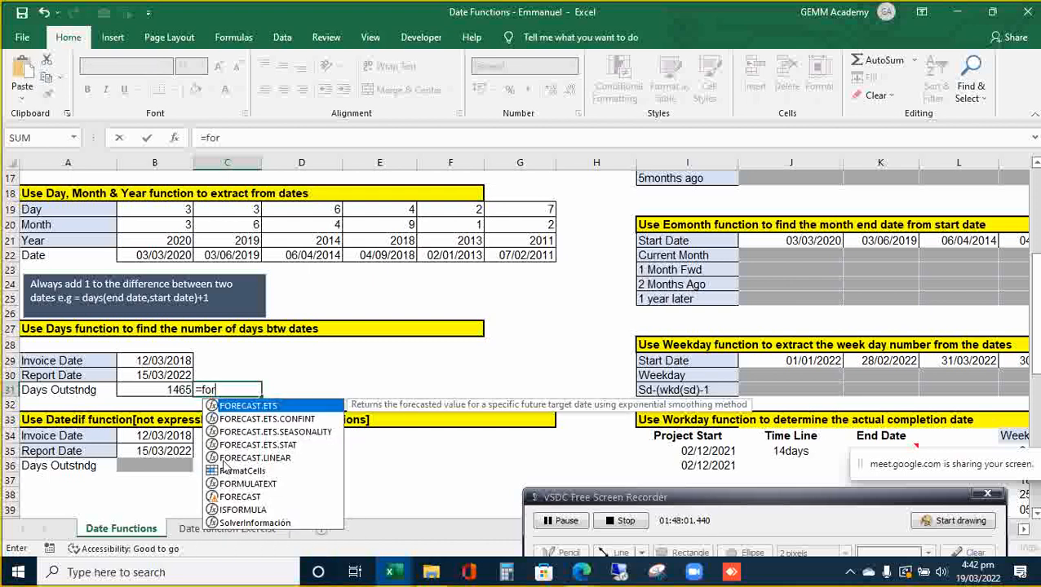
key(Down)
key(Down)
key(Down)
key(Down)
key(Down)
key(Down)
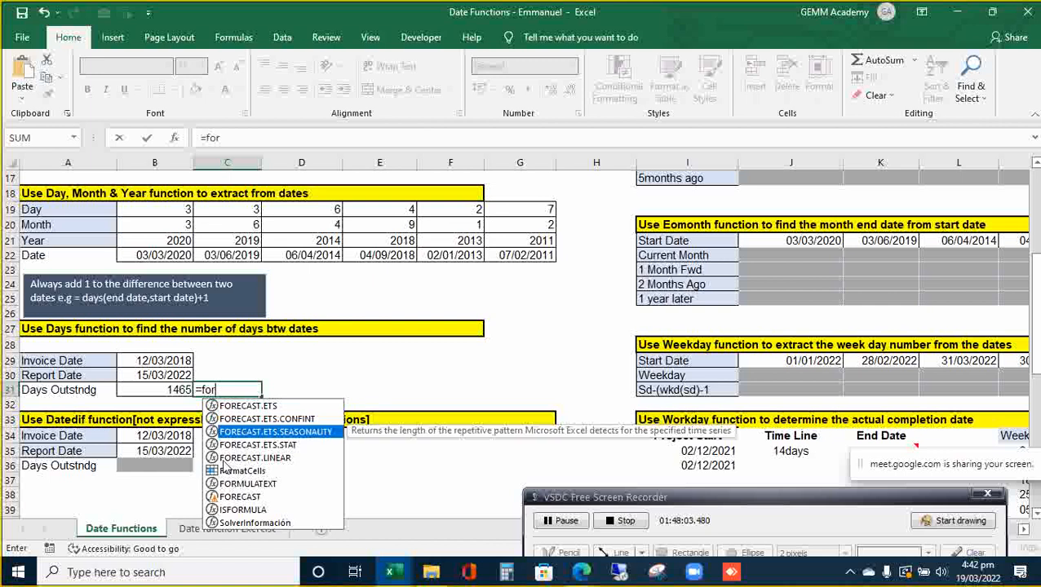
key(Tab)
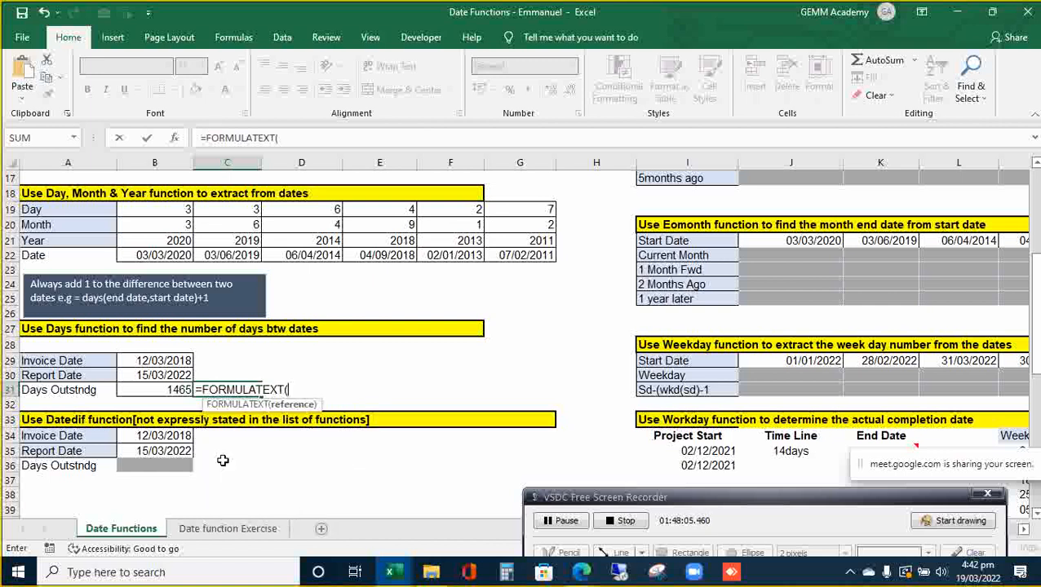
key(Left)
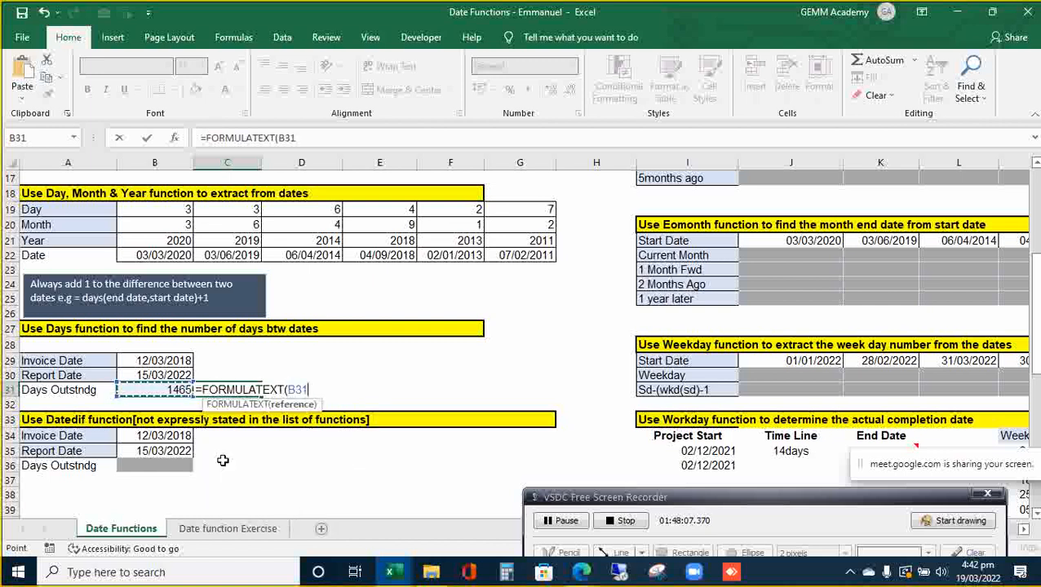
key(ctrl+Return)
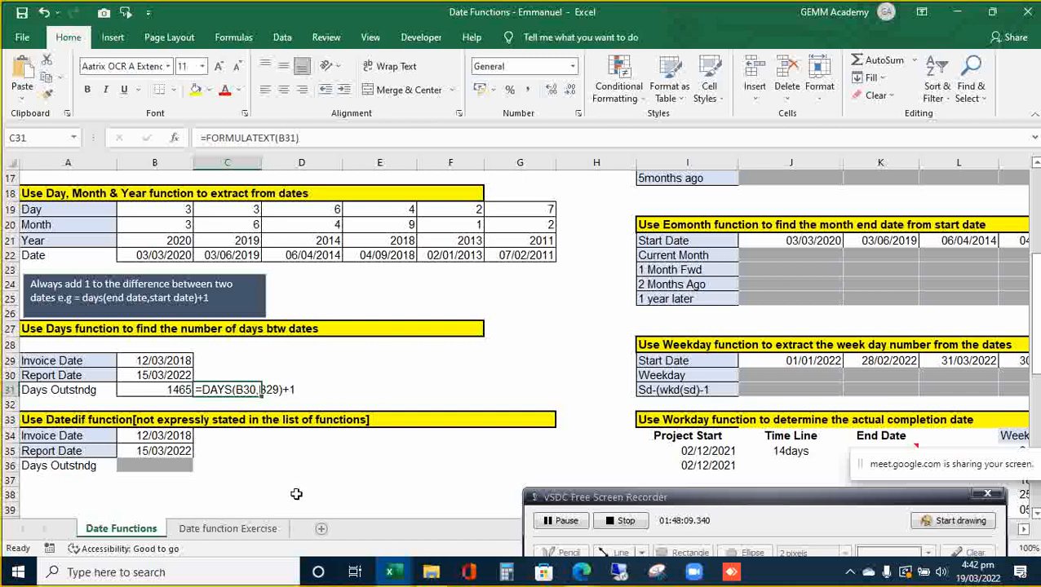
- Review the C31 formula and select empty cell E23 below the 04/09/2018 date
click(371, 401)
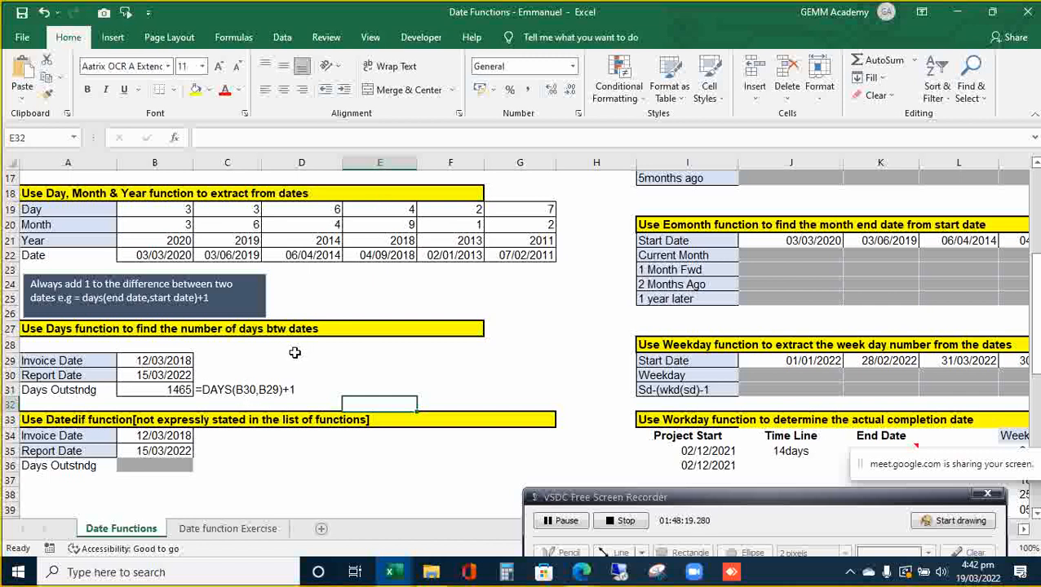
click(371, 273)
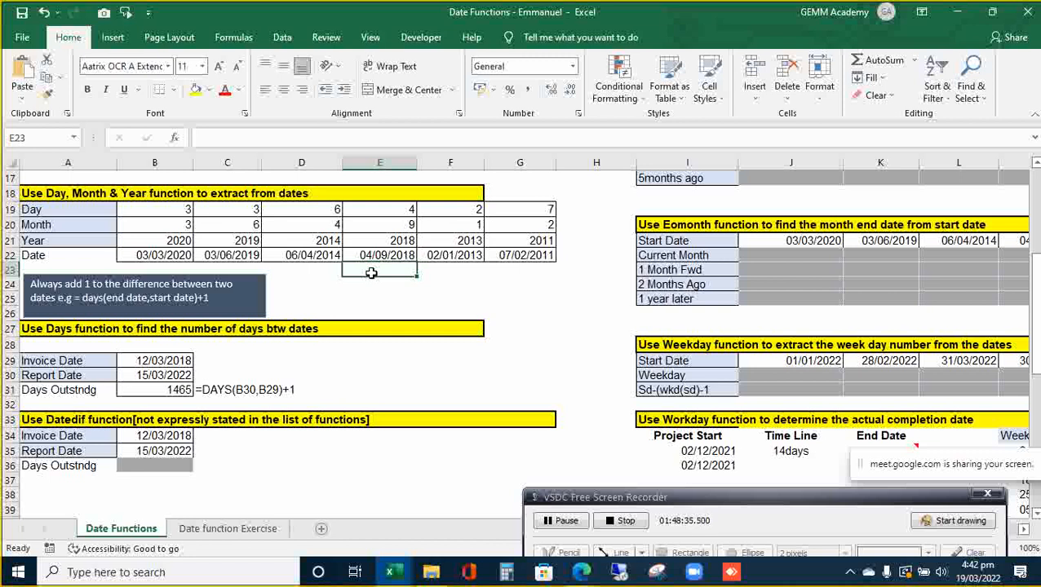
click(221, 391)
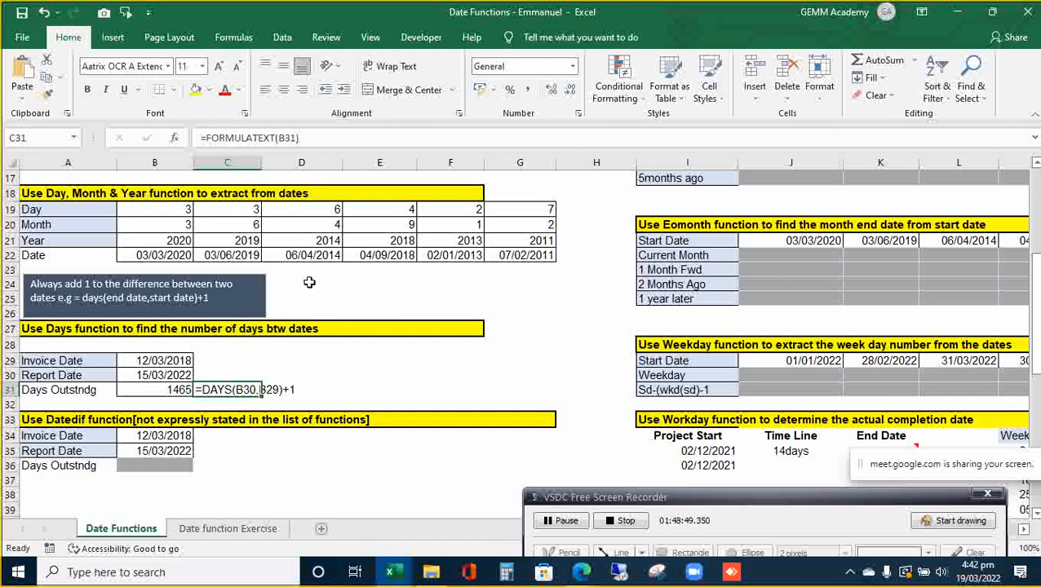
click(391, 372)
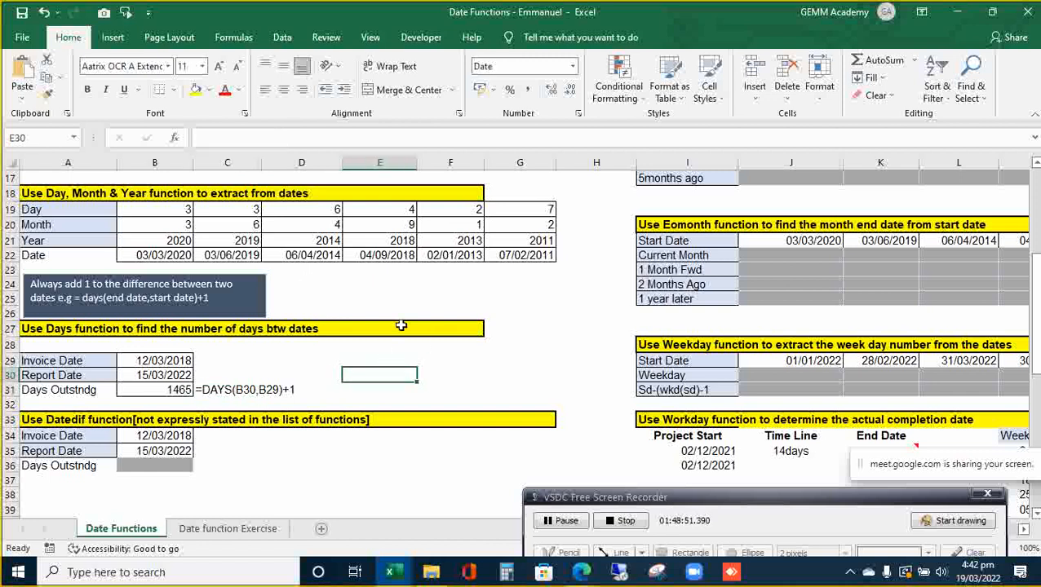
click(350, 271)
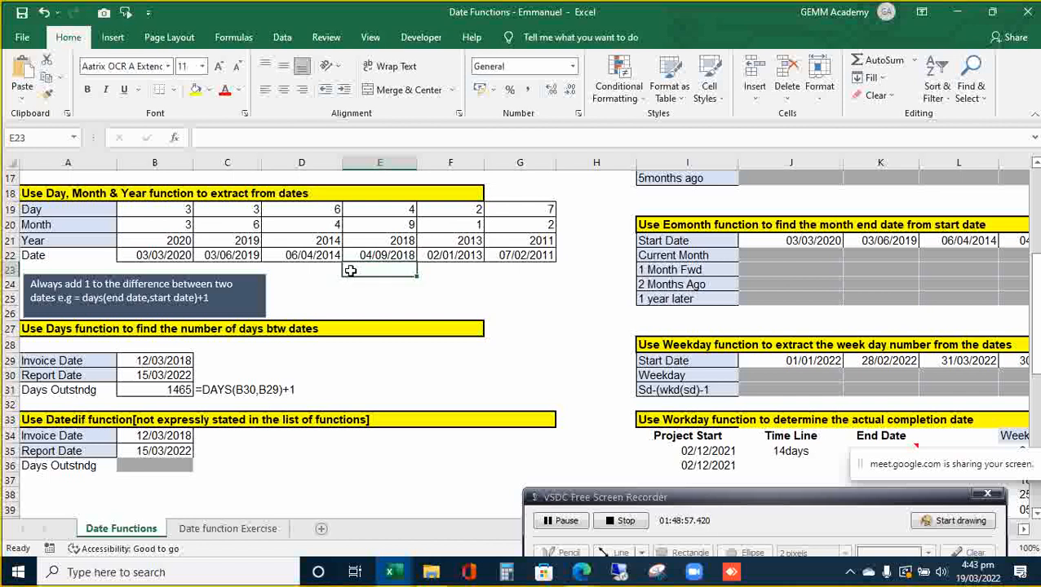
- Enter =FORMULATEXT(E22) in E23, which returns #N/A
text(=)
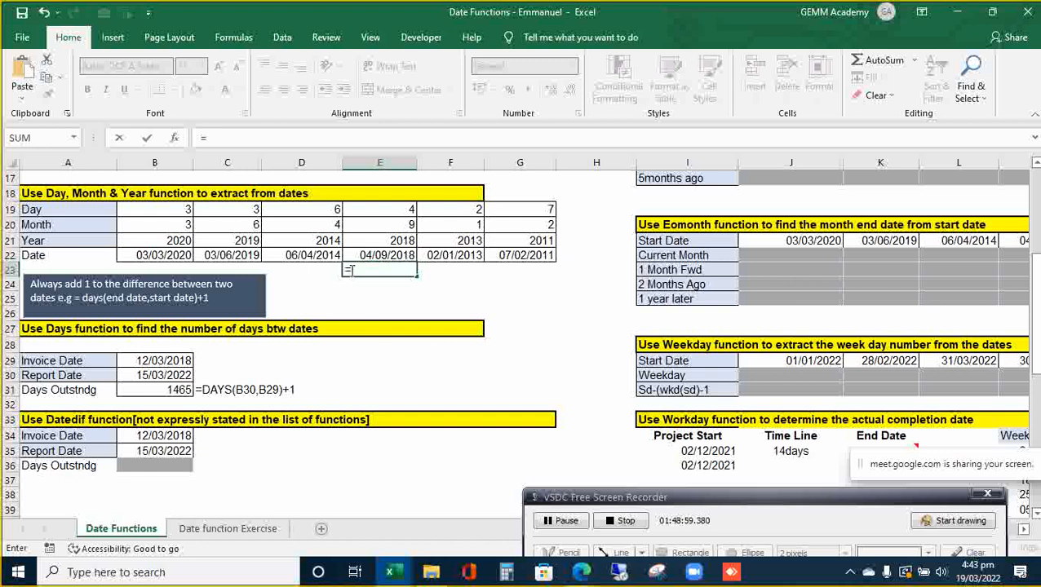
text(formula)
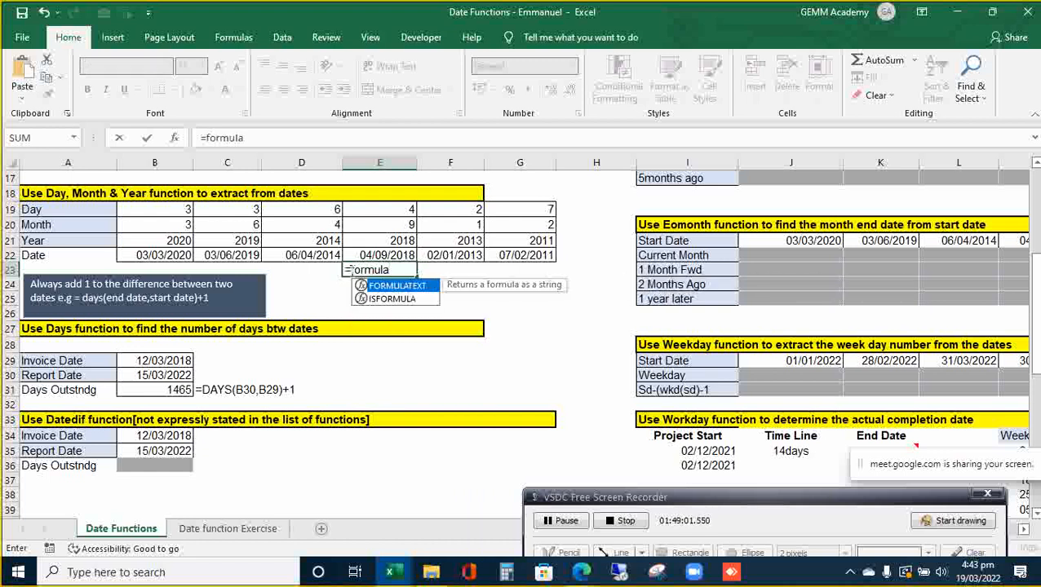
key(Tab)
key(Up)
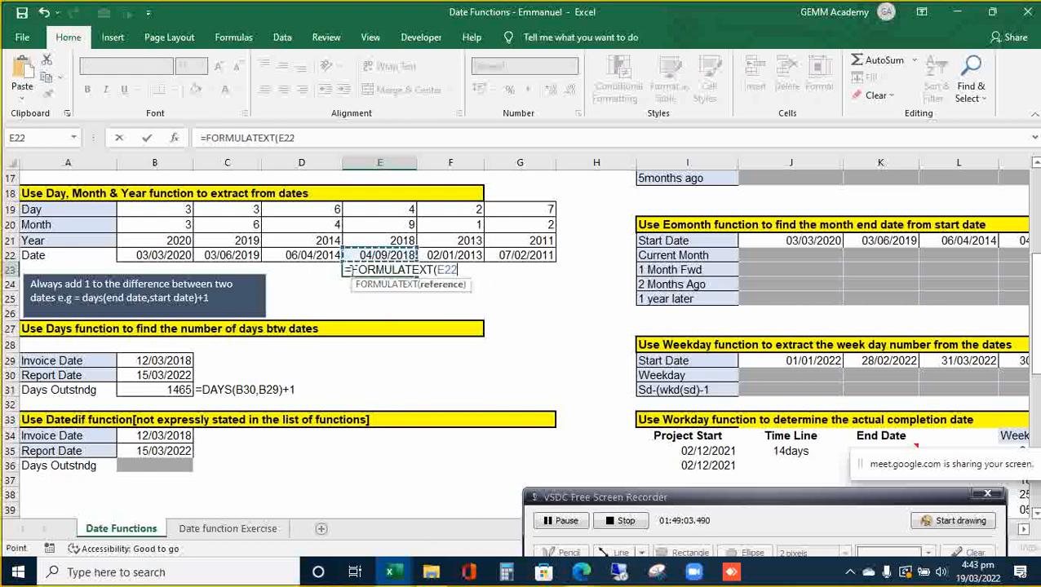
key(ctrl+Return)
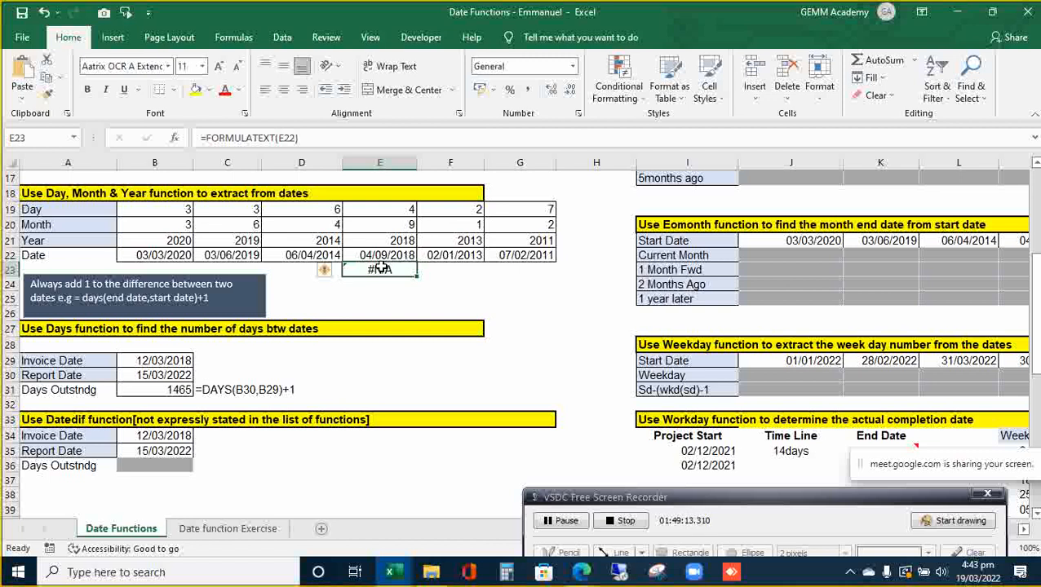
double_click(381, 268)
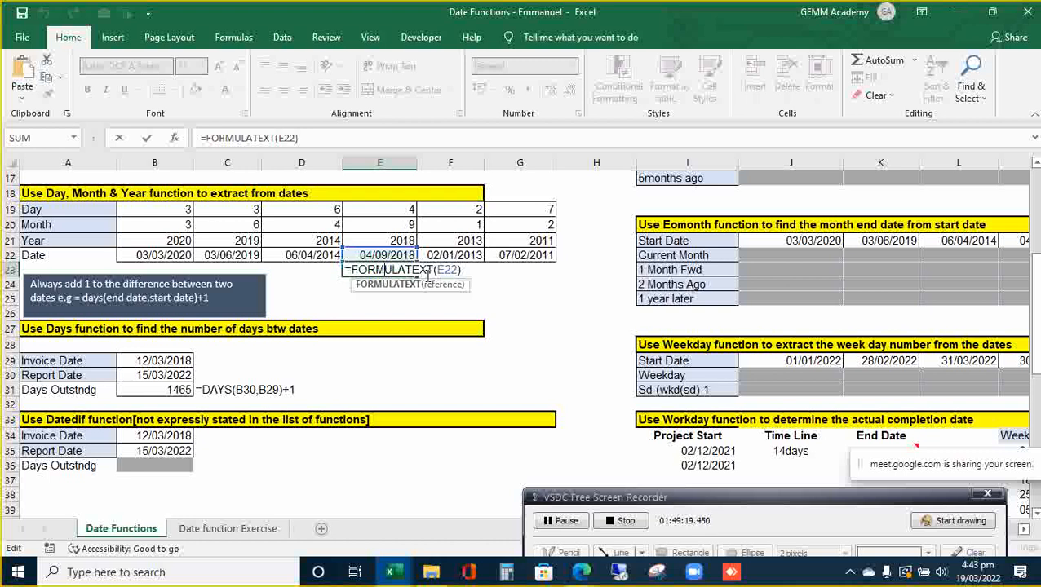
key(Return)
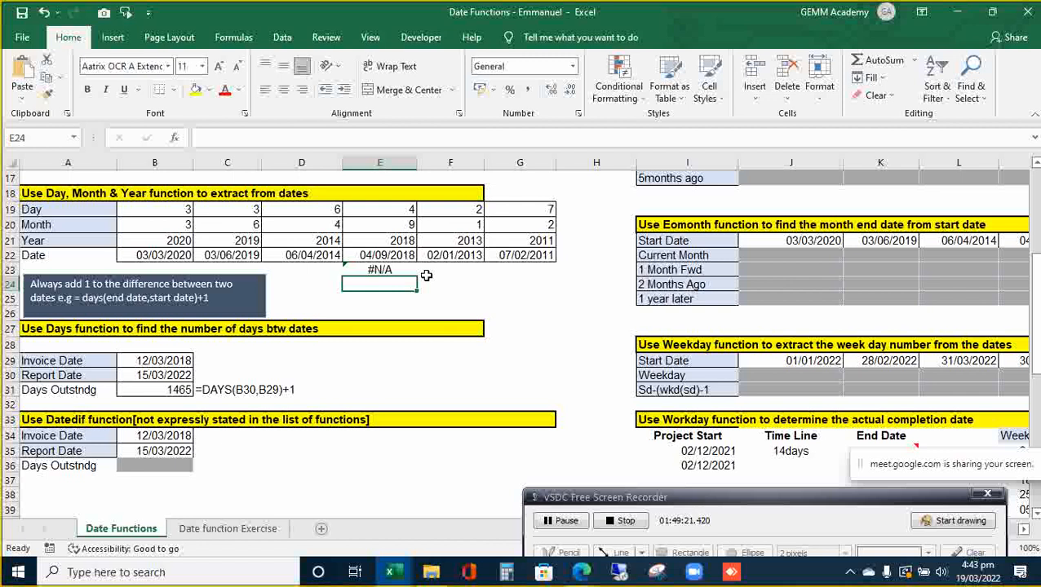
- Inspect the dates in D22 and E22 and the YEAR formula behind 2014
key(Up)
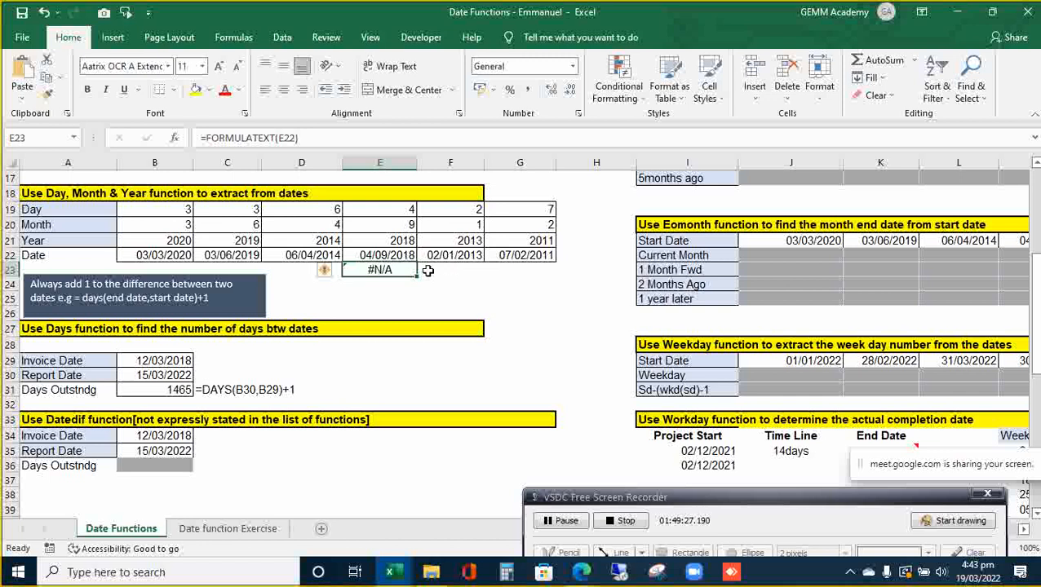
click(394, 255)
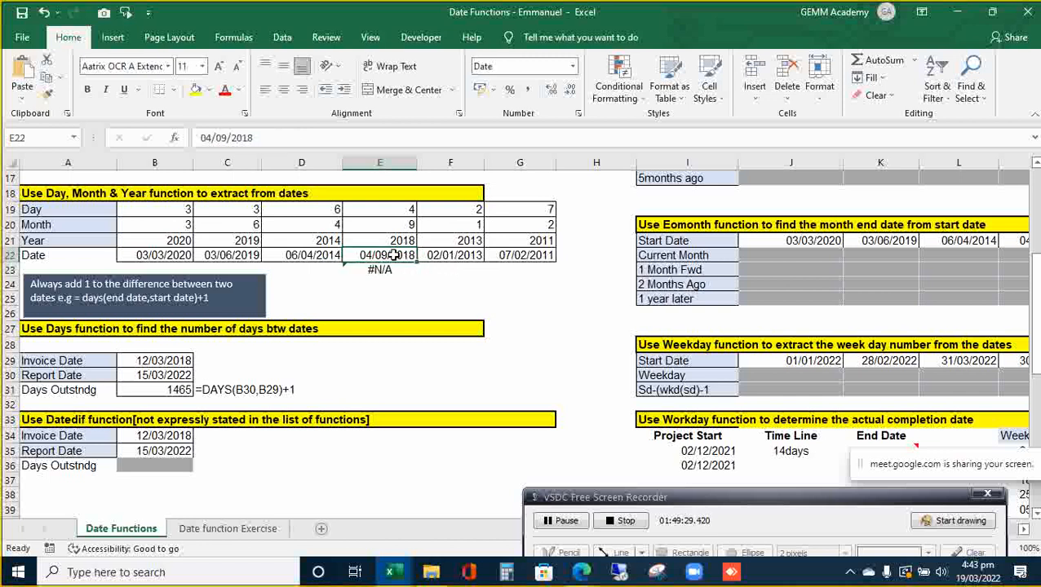
click(324, 254)
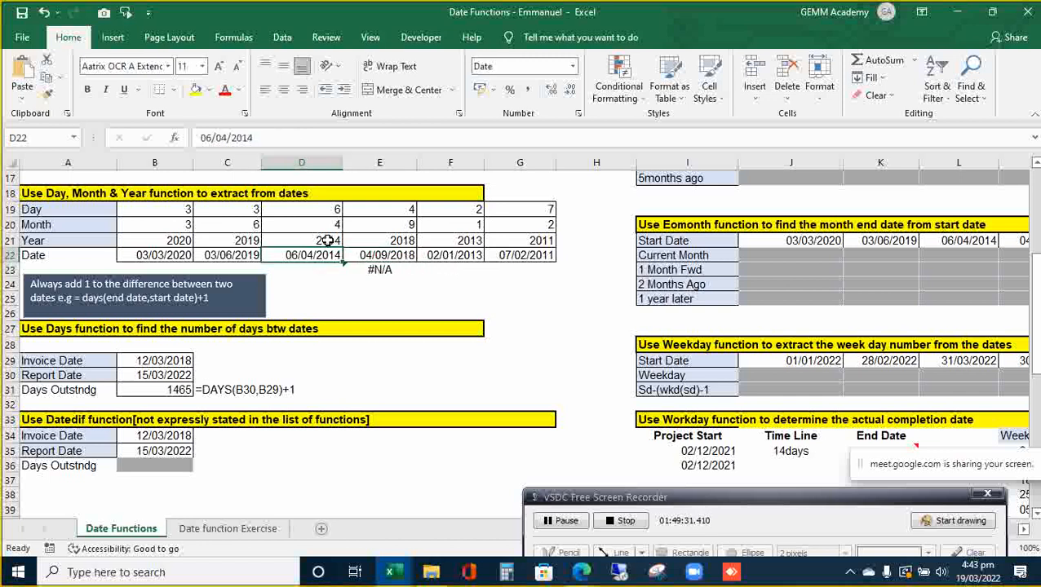
click(335, 240)
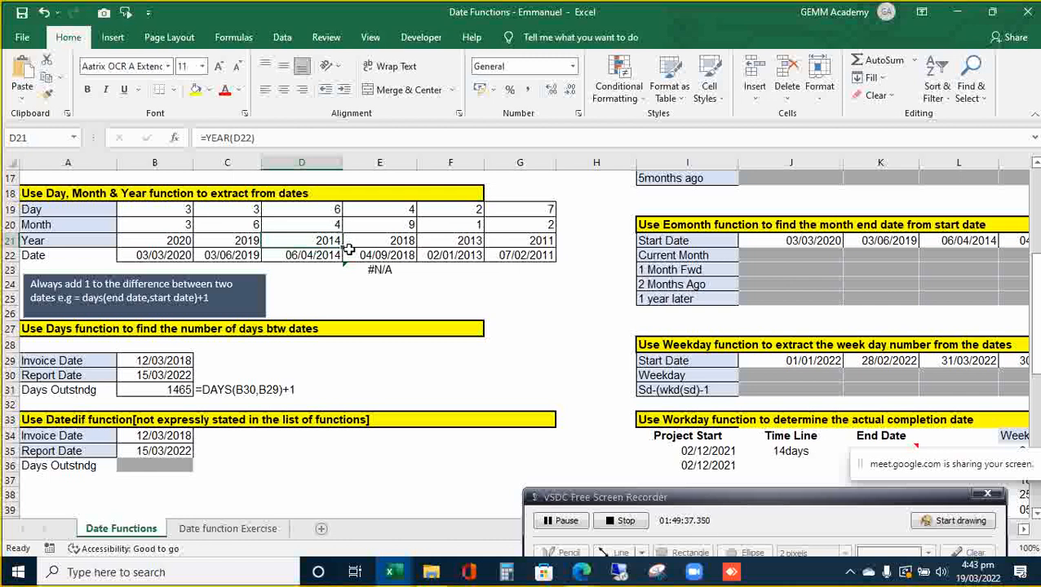
click(380, 270)
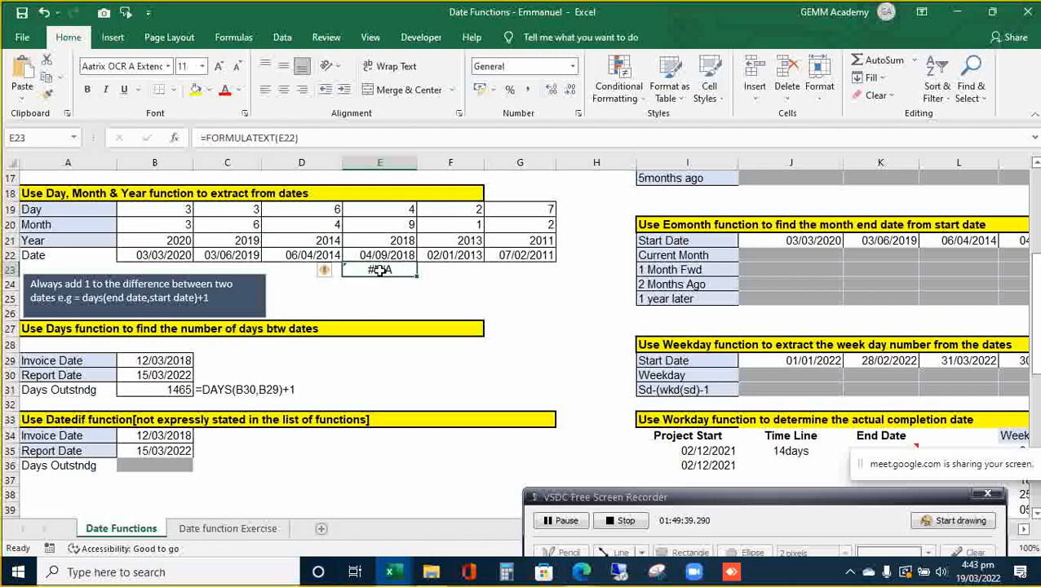
- Replace E23 with =FORMULATEXT(E21) so it shows =YEAR(E22)
key(Delete)
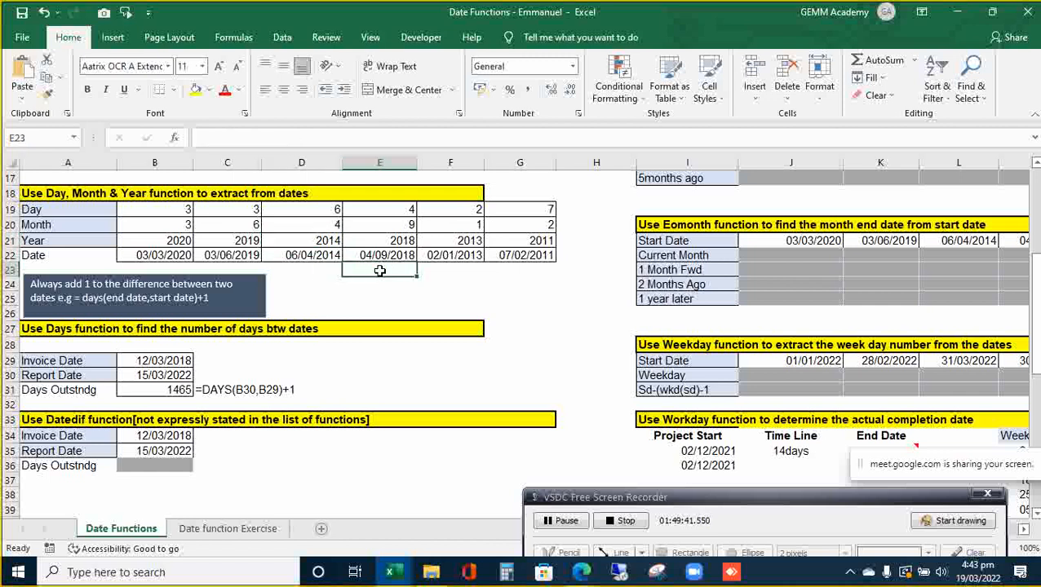
text(=formy)
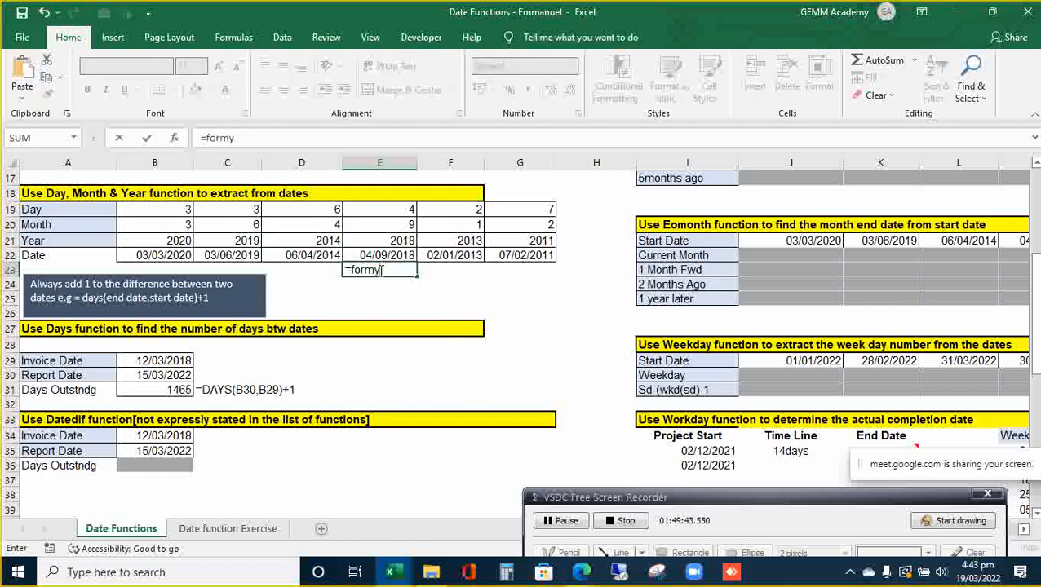
key(BackSpace)
key(BackSpace)
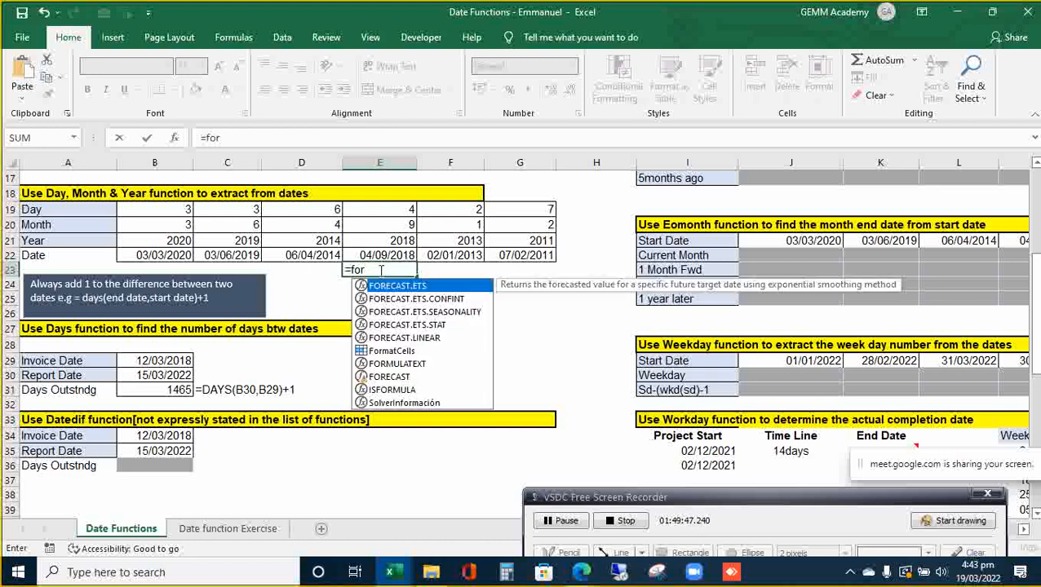
text(mula)
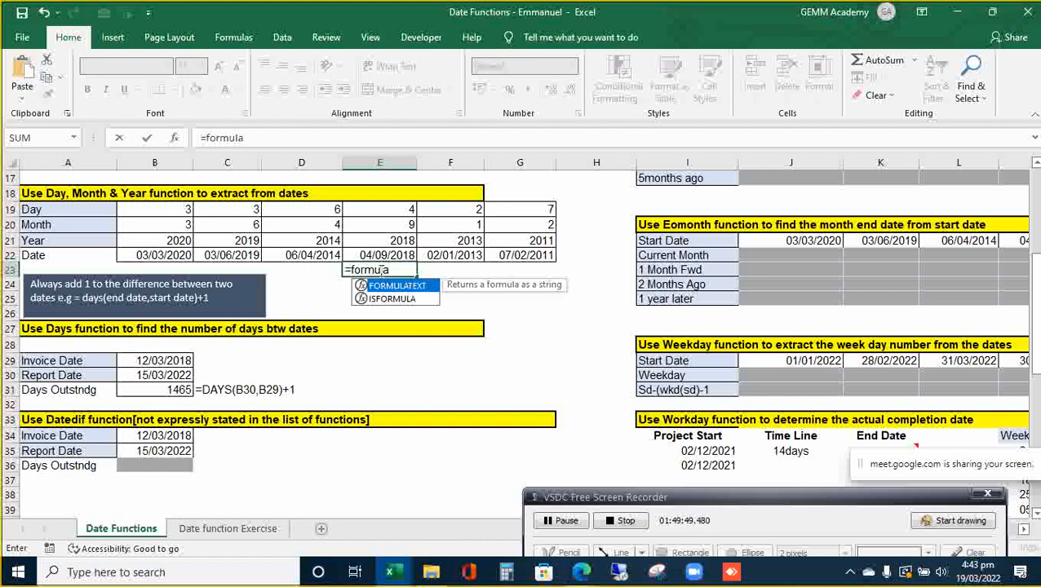
key(Tab)
key(Up)
key(Up)
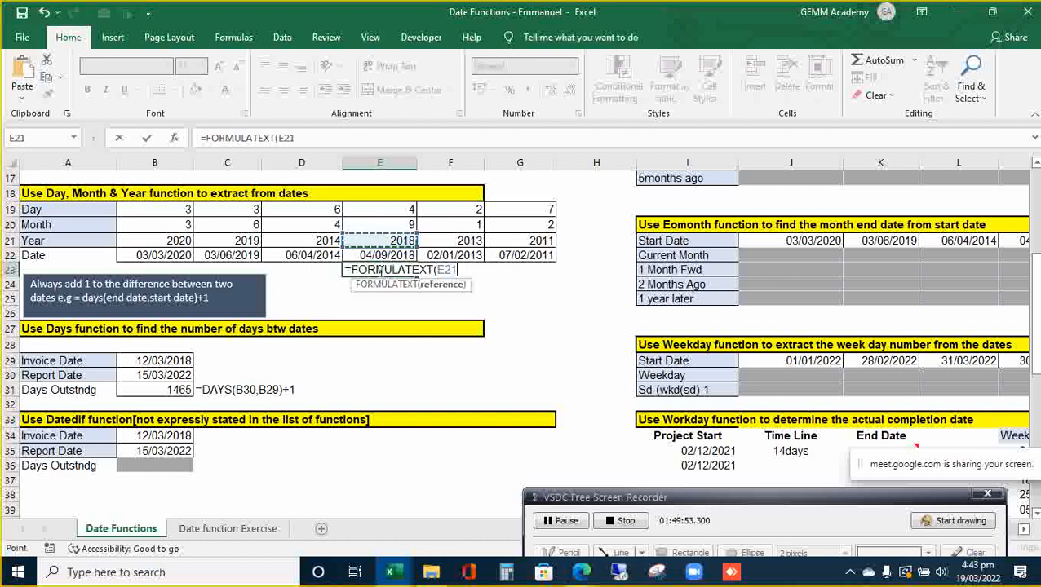
key(ctrl+Return)
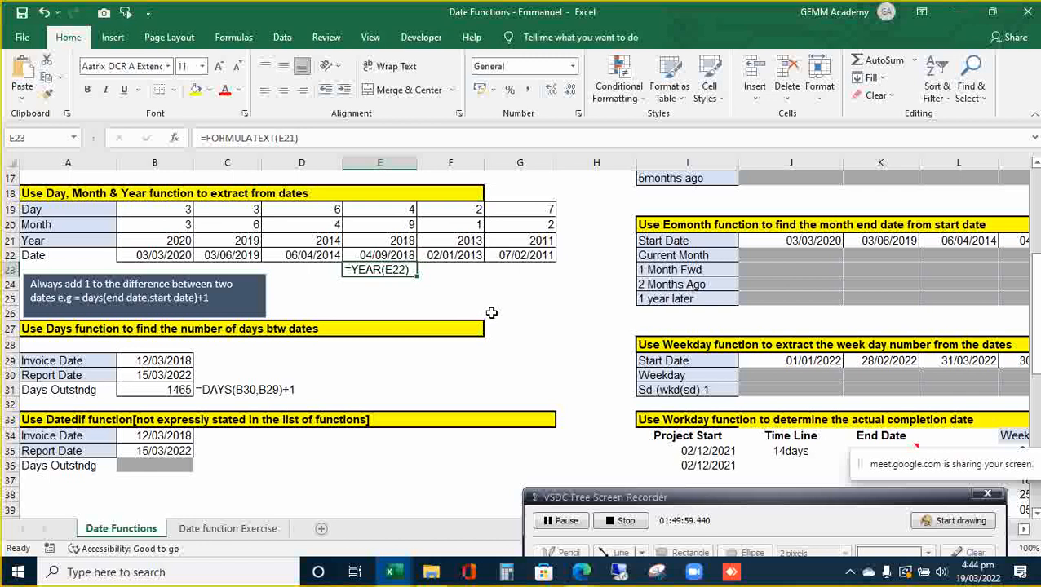
- Move down to the Datedif table's Days Outstndg cell B36
click(314, 449)
key(Down)
key(Down)
key(Down)
key(Left)
key(Left)
key(Left)
key(Right)
key(Up)
key(Up)
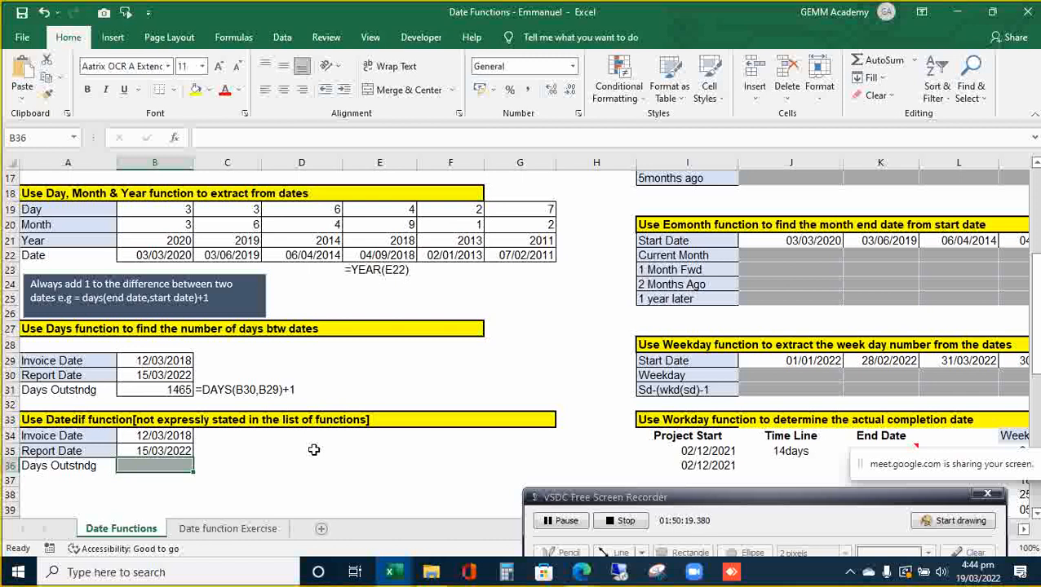
- Browse the Date & Time function list on the Formulas ribbon, then close it
click(233, 42)
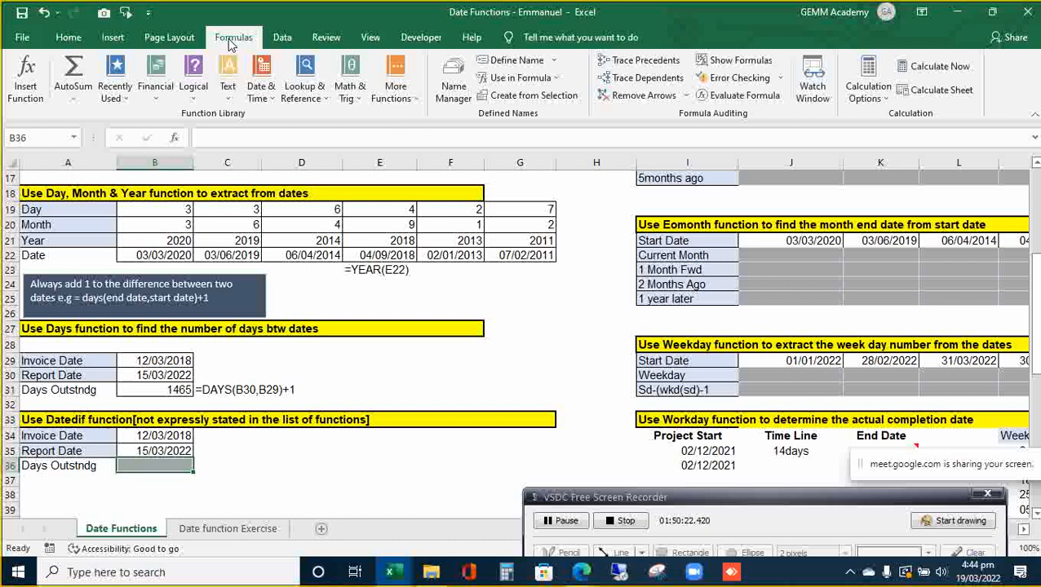
click(260, 77)
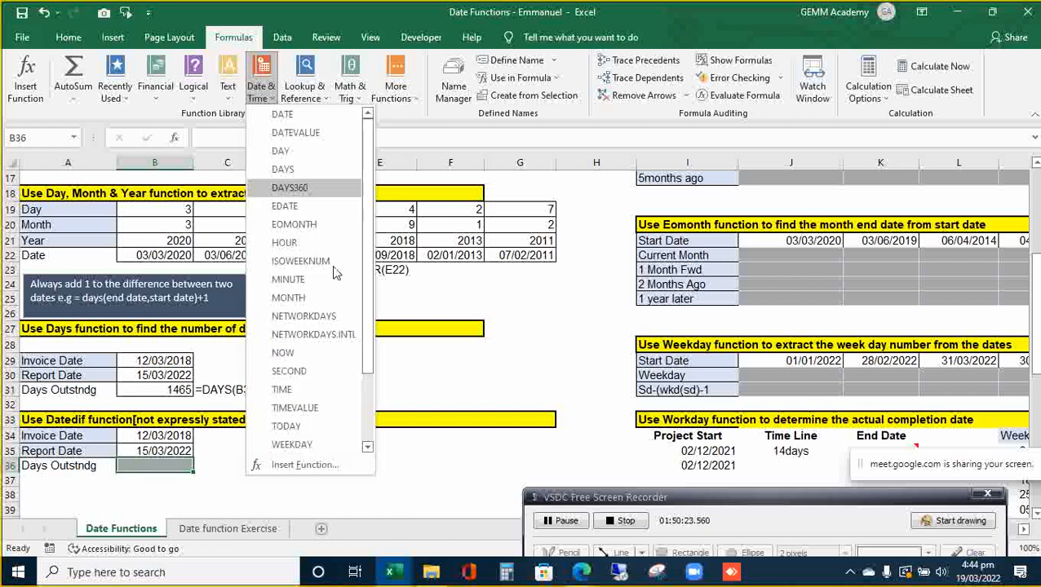
scroll(367, 353, down, 2)
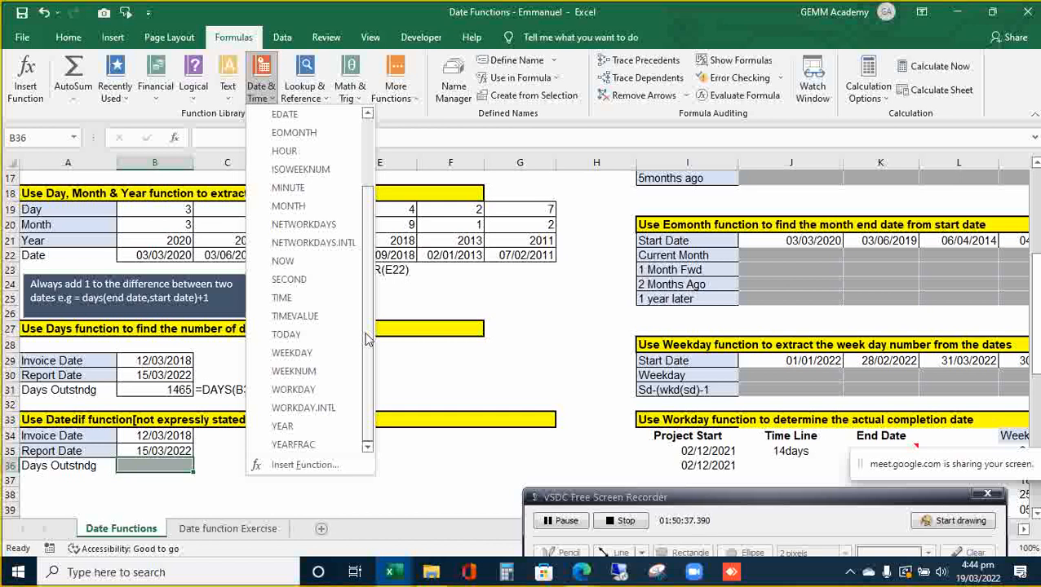
drag(367, 340, 367, 209)
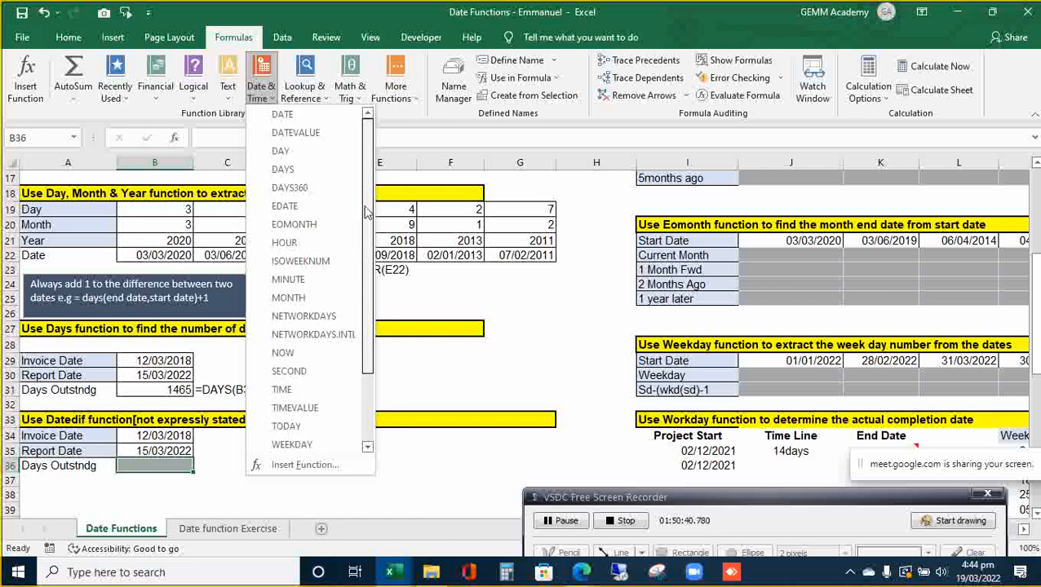
click(510, 371)
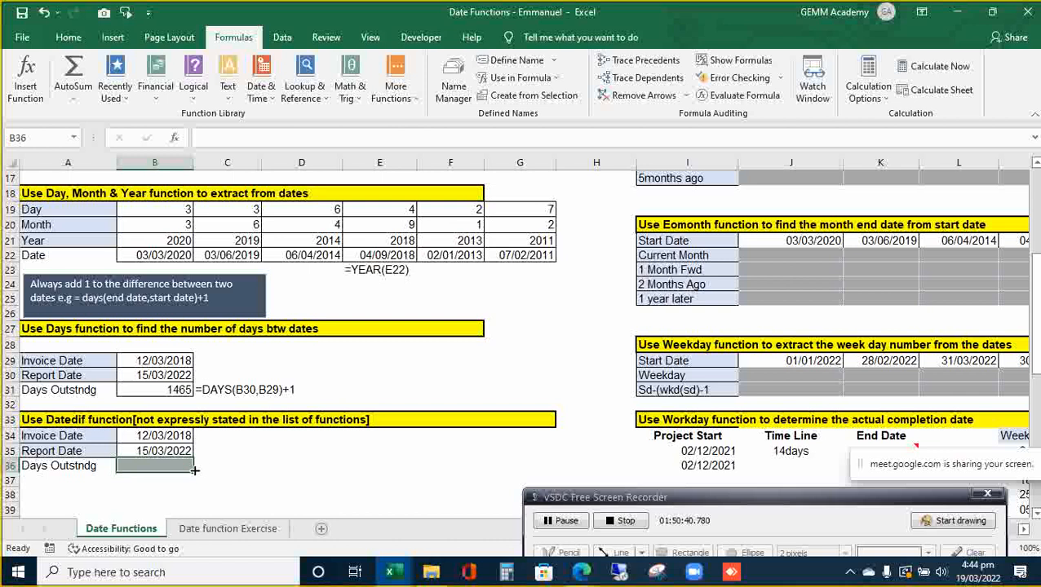
- Enter =DATEDIF(B34,B35,"d")+1 in B36
text(=datedif)
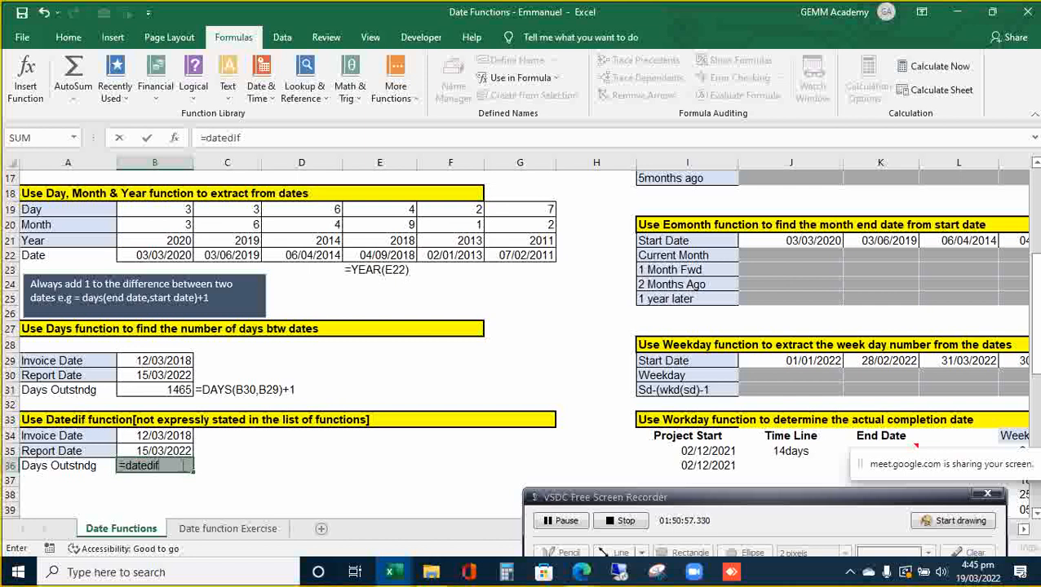
text(()
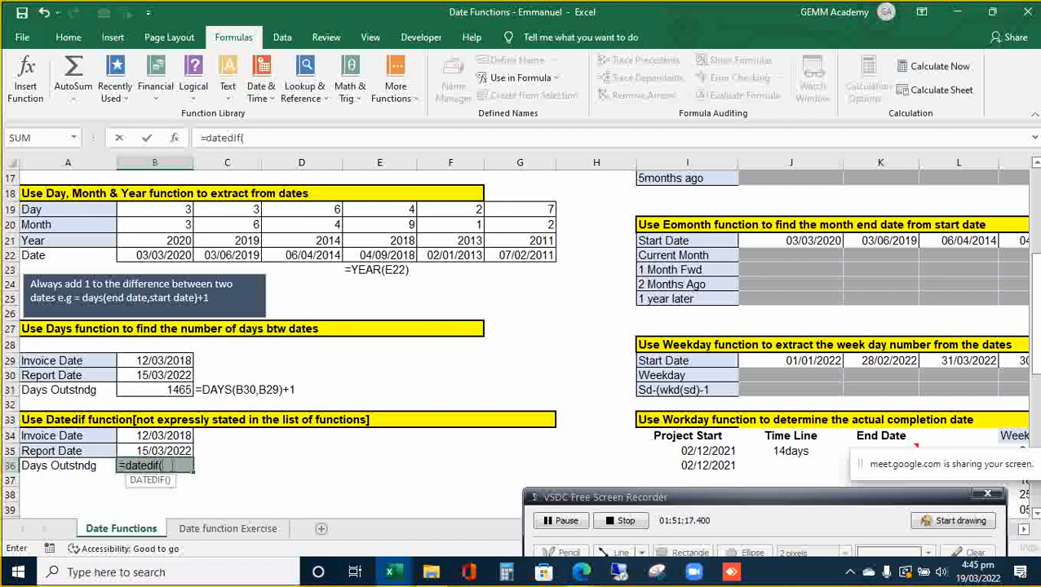
key(Up)
key(Up)
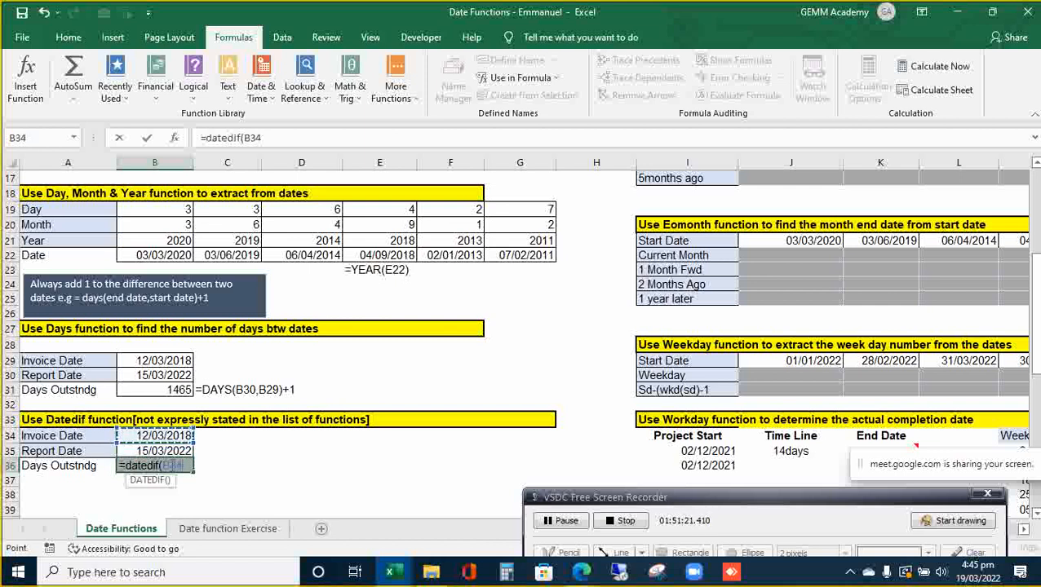
text(,)
key(Up)
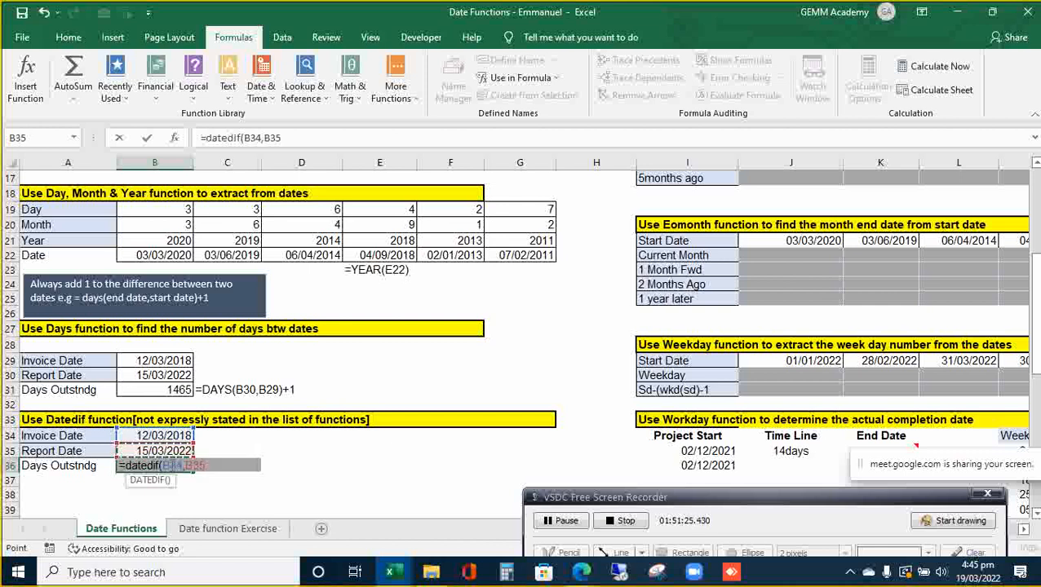
text(,)
text(d")
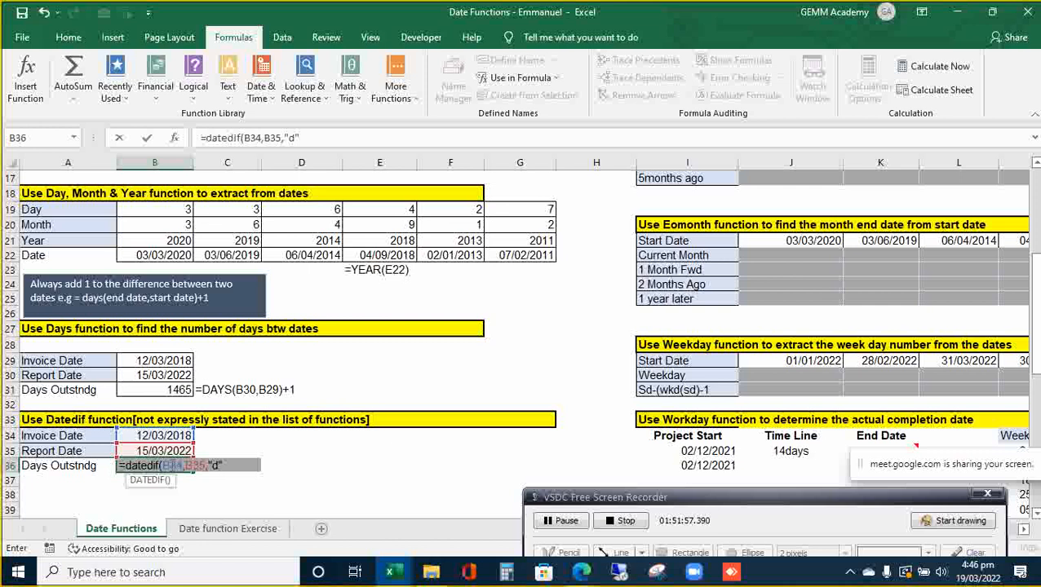
text())
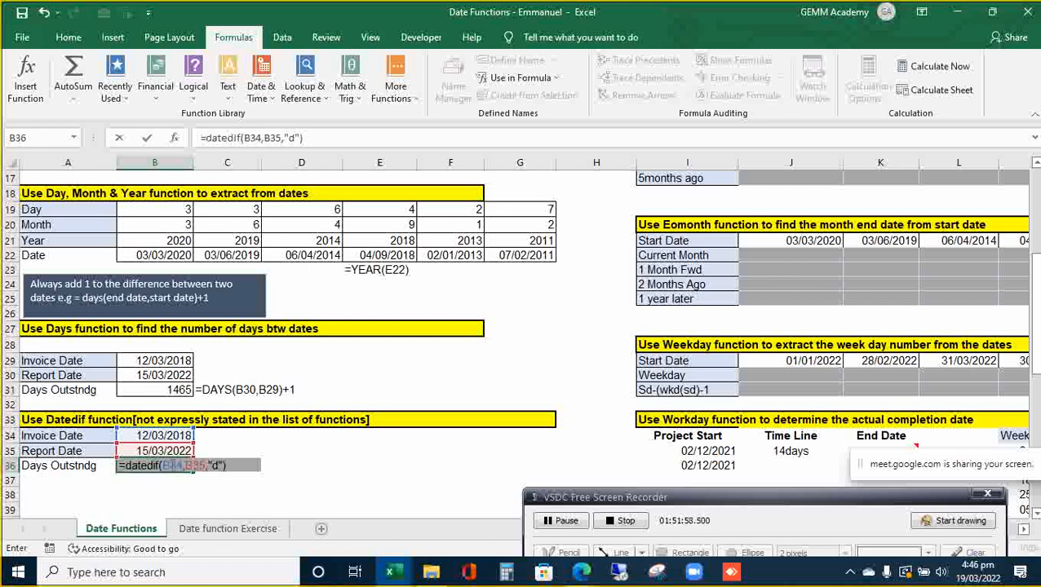
text(+1)
key(Return)
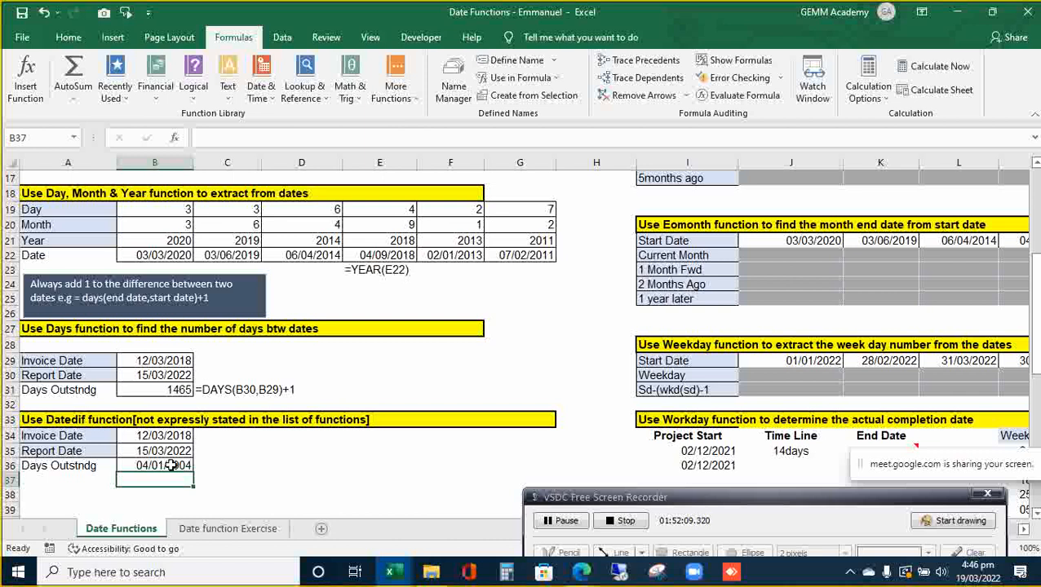
- Copy B31's General format to B36 with Format Painter so it shows 1465
key(Up)
key(Up)
key(Up)
key(Up)
key(Up)
key(Up)
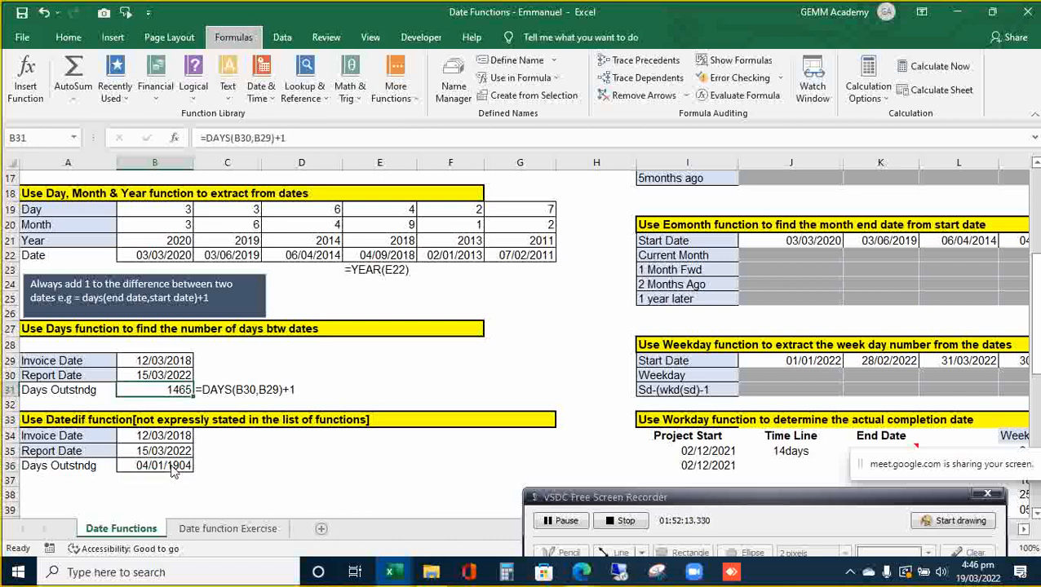
key(alt+h)
key(f)
key(p)
click(177, 466)
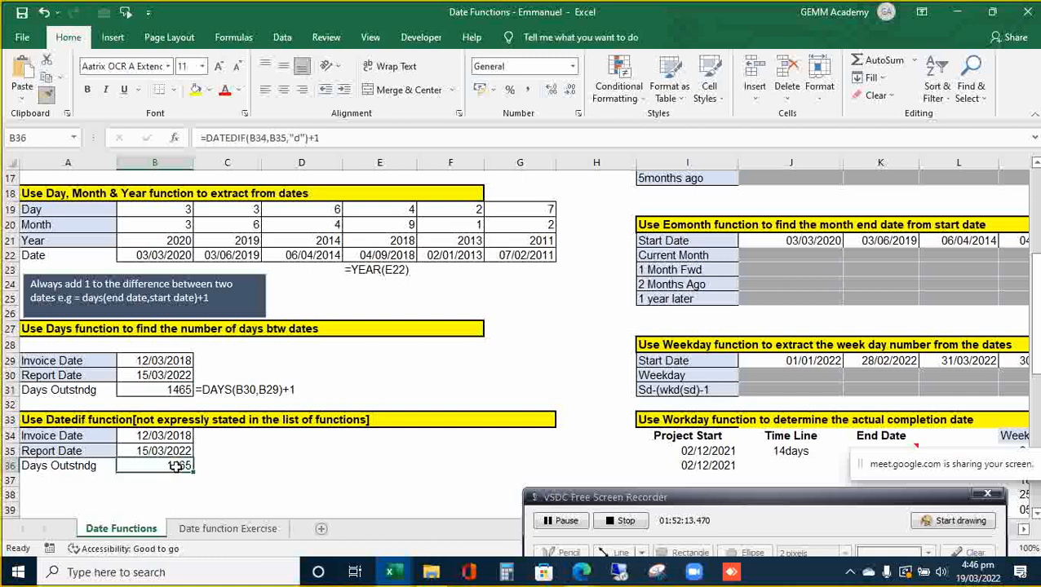
click(357, 506)
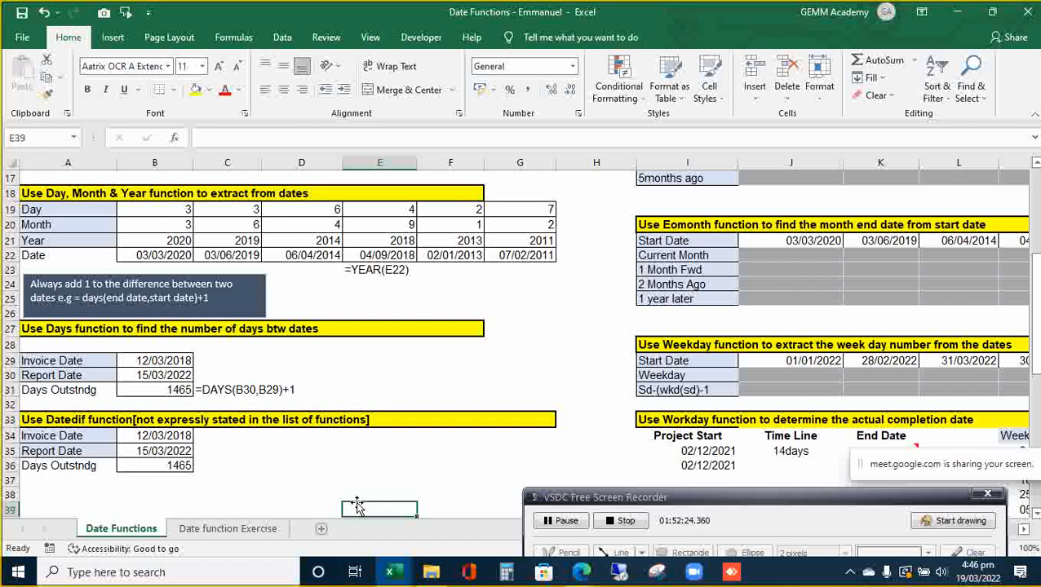
- Enter =FORMULATEXT(B36) in C36 to display =DATEDIF(B34,B35,"d")+1
click(183, 466)
click(212, 465)
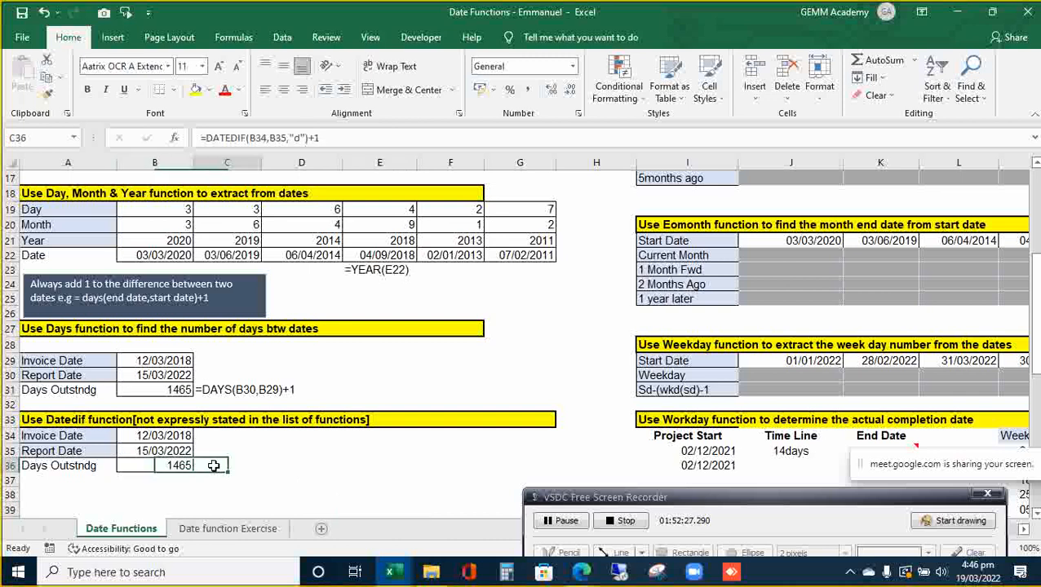
text(=form)
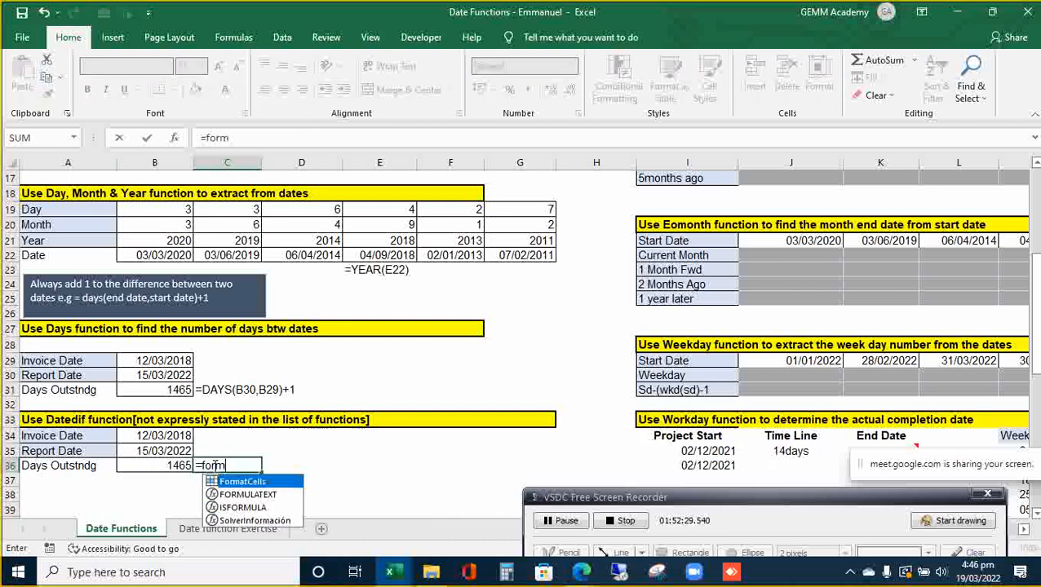
key(Down)
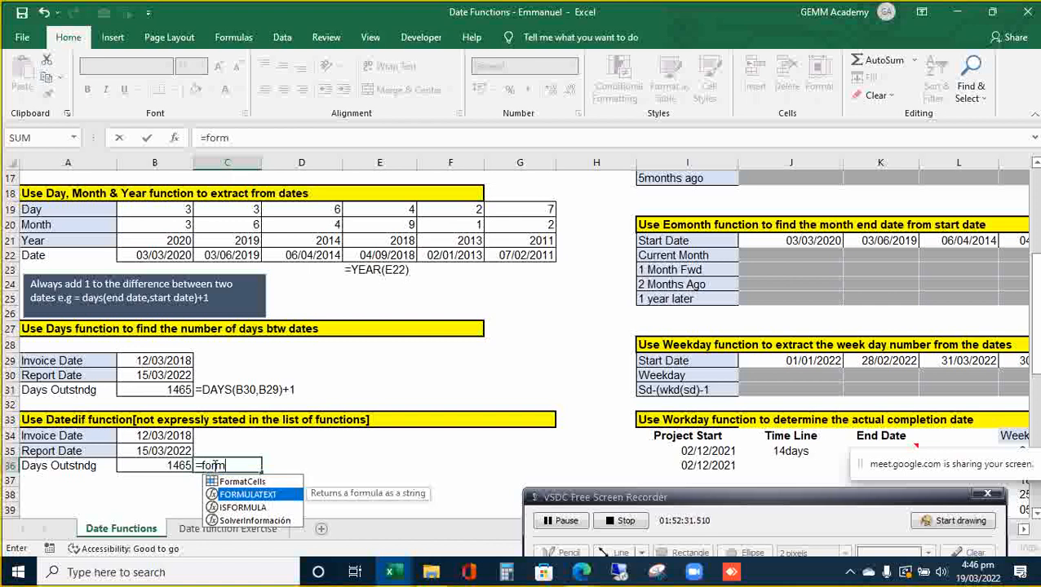
key(Tab)
key(Left)
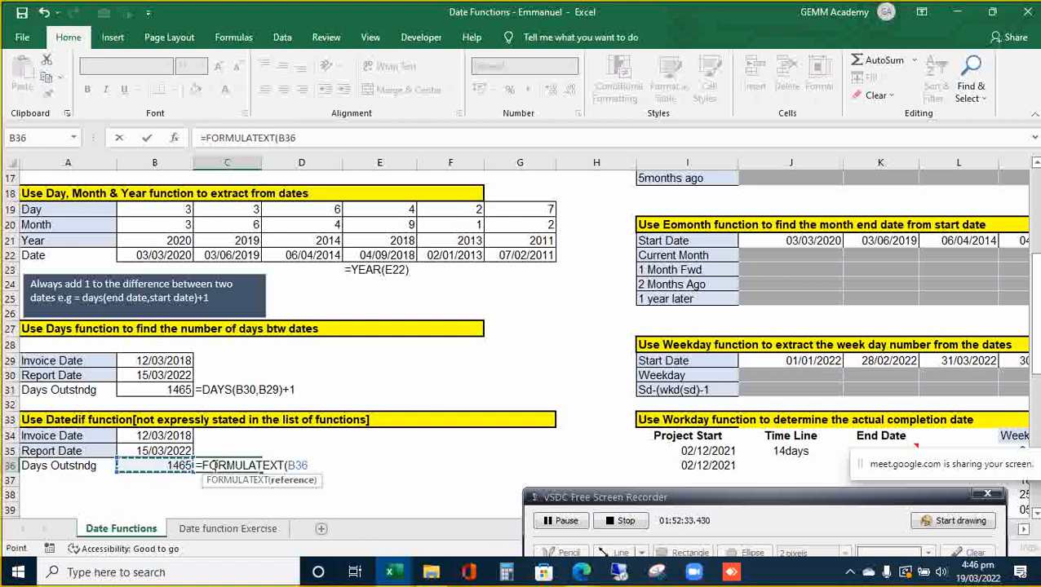
key(ctrl+Return)
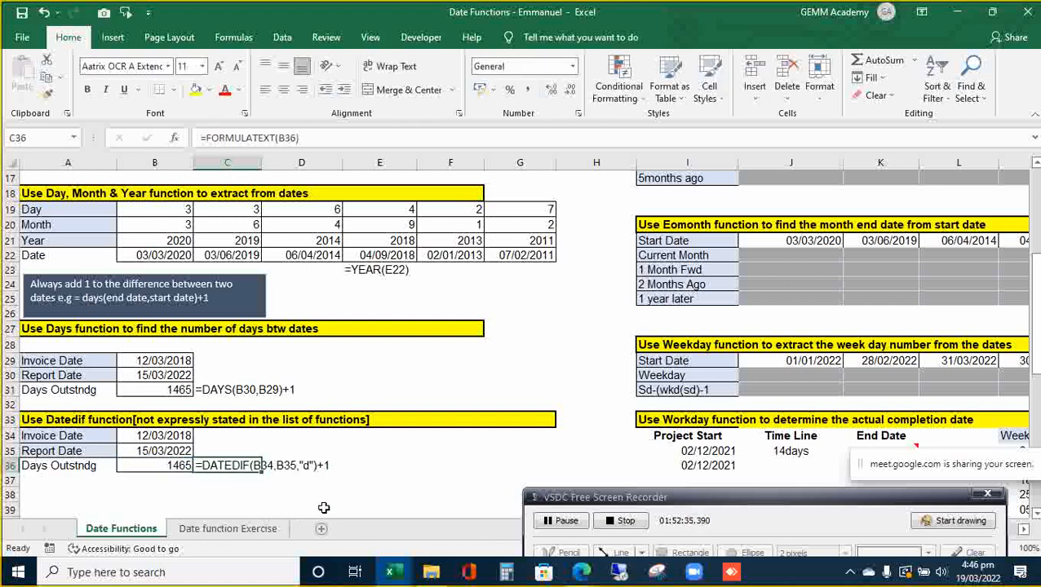
click(367, 498)
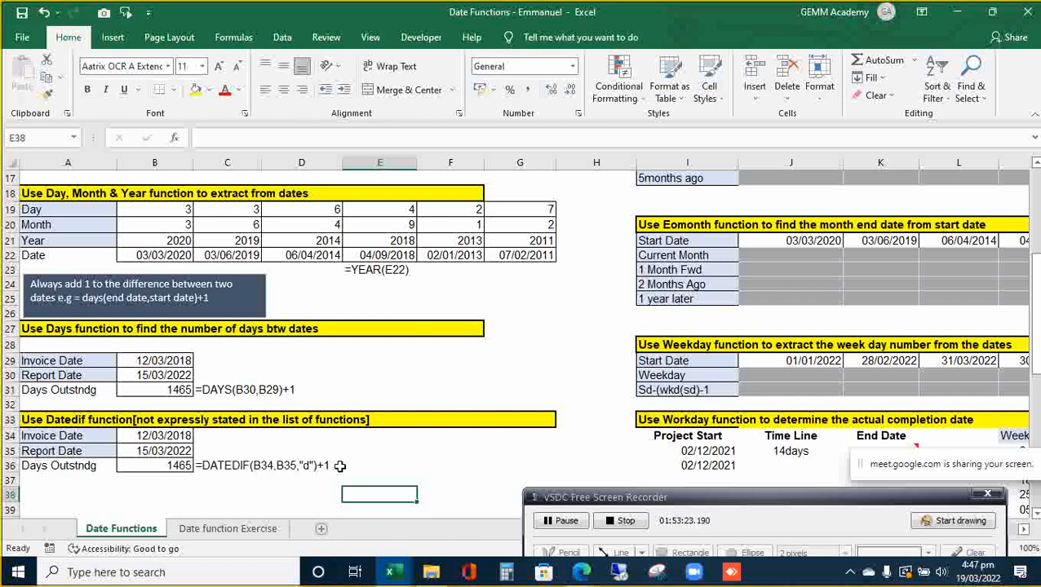
- Go up to the EDATE table and select the 5 years later row J14:O14
key(Up)
key(Left)
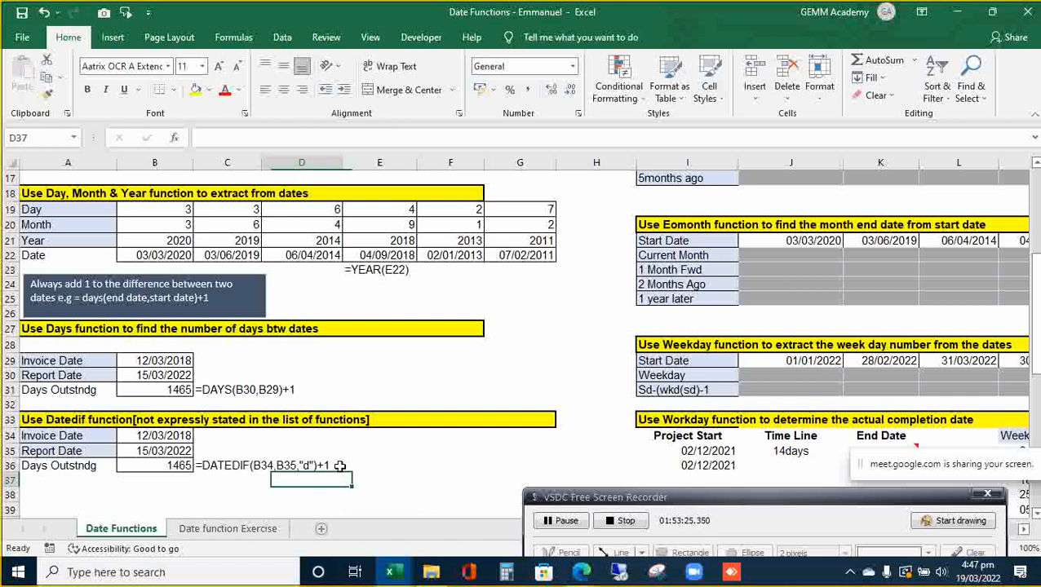
key(Up)
key(Left)
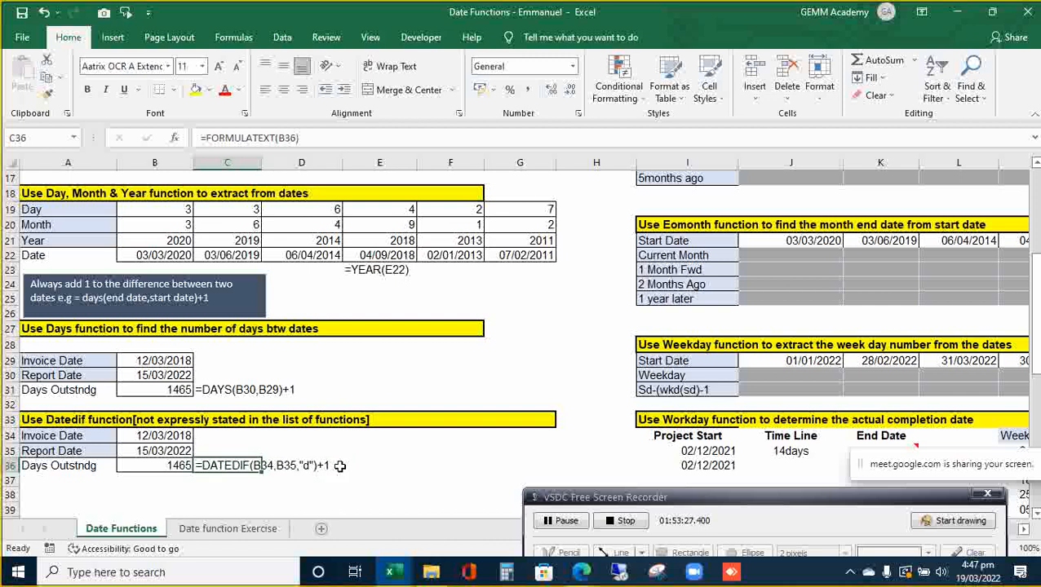
key(Right)
key(Right)
key(Left)
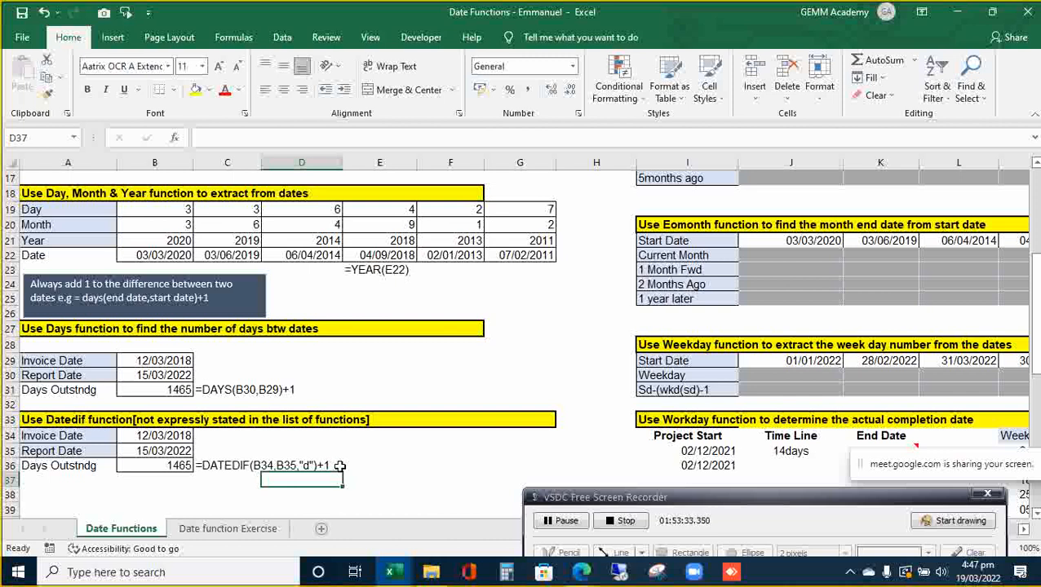
key(Up)
key(Up)
key(Up)
key(Up)
key(Up)
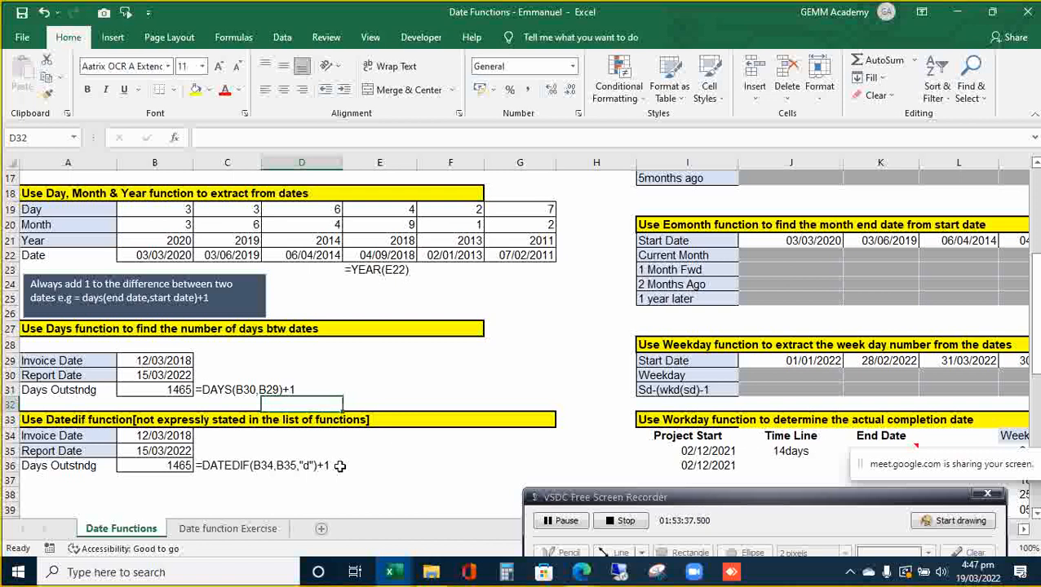
key(Down)
key(Right)
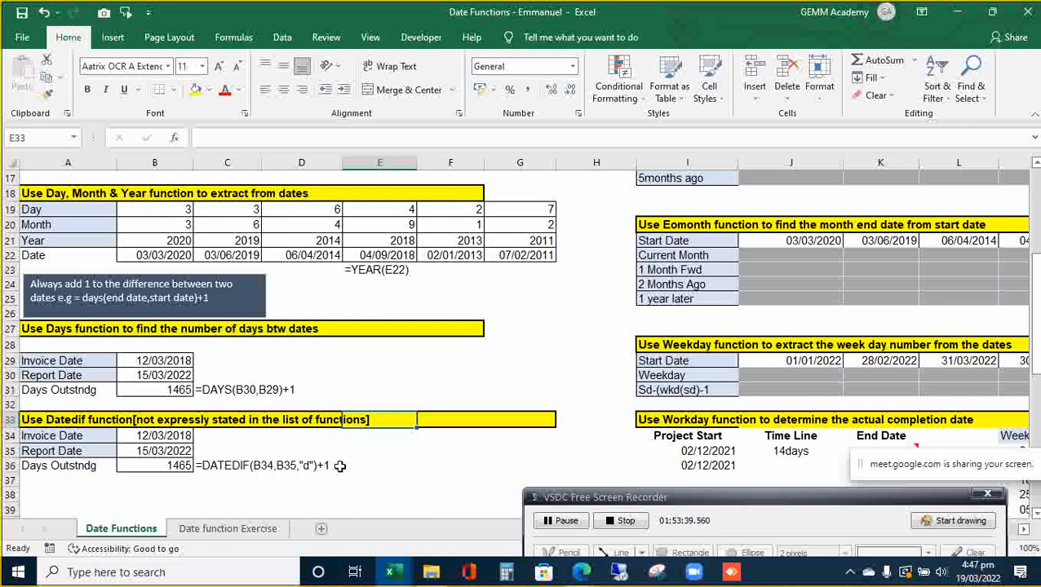
key(Right)
key(Right)
key(Down)
key(Up)
key(Up)
key(Up)
key(Up)
key(Up)
key(Up)
key(Up)
key(Up)
key(Up)
key(Up)
key(Up)
key(Up)
key(Up)
key(Up)
key(Up)
key(Up)
key(Up)
key(Up)
key(Up)
key(Up)
key(Up)
key(Up)
key(Up)
key(Up)
key(Up)
key(Up)
key(Up)
key(Up)
key(Up)
key(Up)
key(Up)
key(Up)
key(Up)
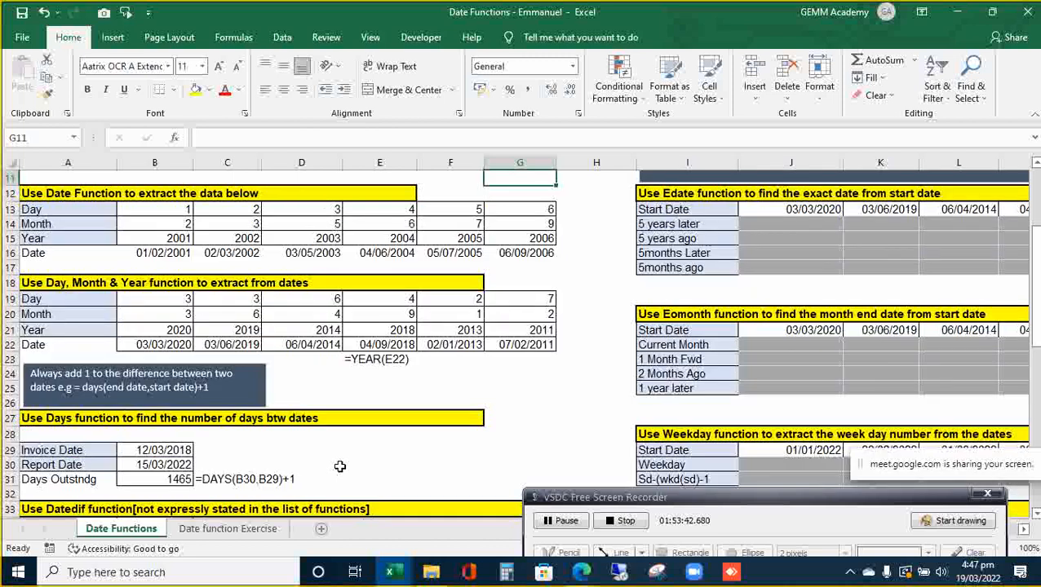
key(Down)
key(Down)
key(Down)
key(Down)
key(Down)
key(Down)
key(Down)
key(Down)
key(Down)
key(Down)
key(Down)
key(Right)
key(Right)
key(Right)
key(Right)
key(Right)
key(Right)
key(Right)
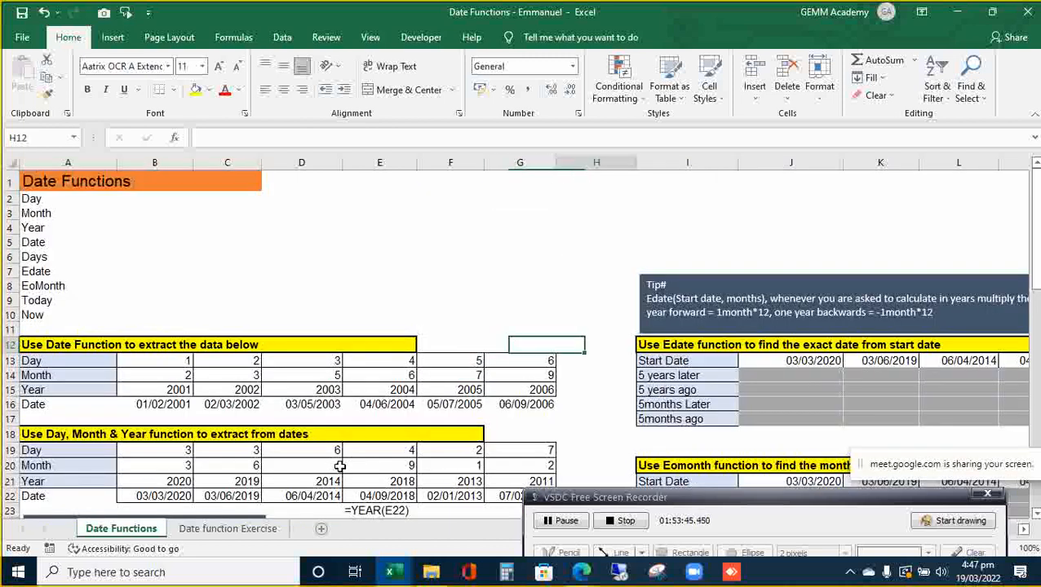
key(Right)
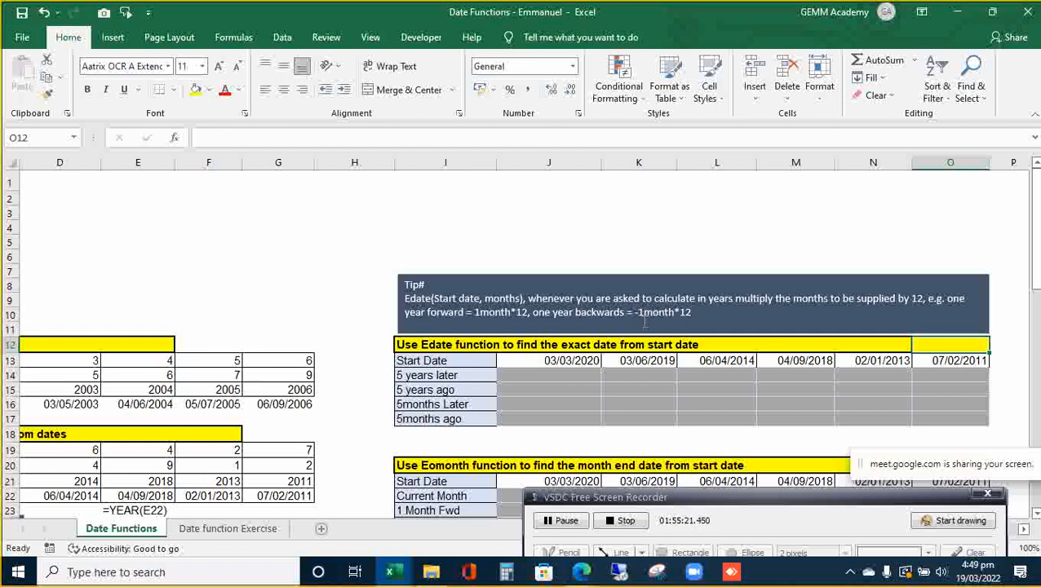
click(551, 376)
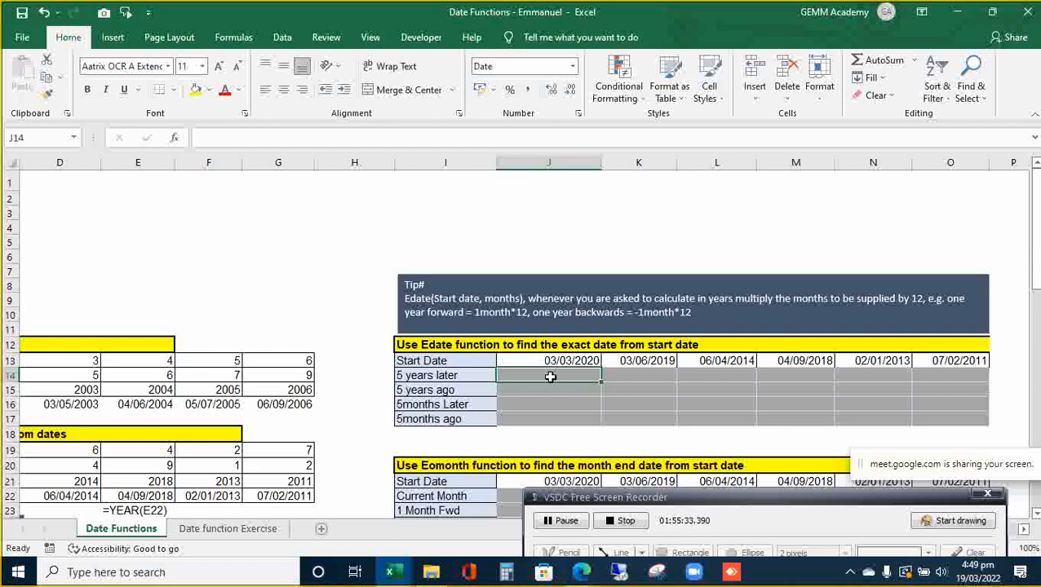
key(shift+Right)
key(shift+Right)
key(shift+Right)
key(shift+Right)
key(shift+Right)
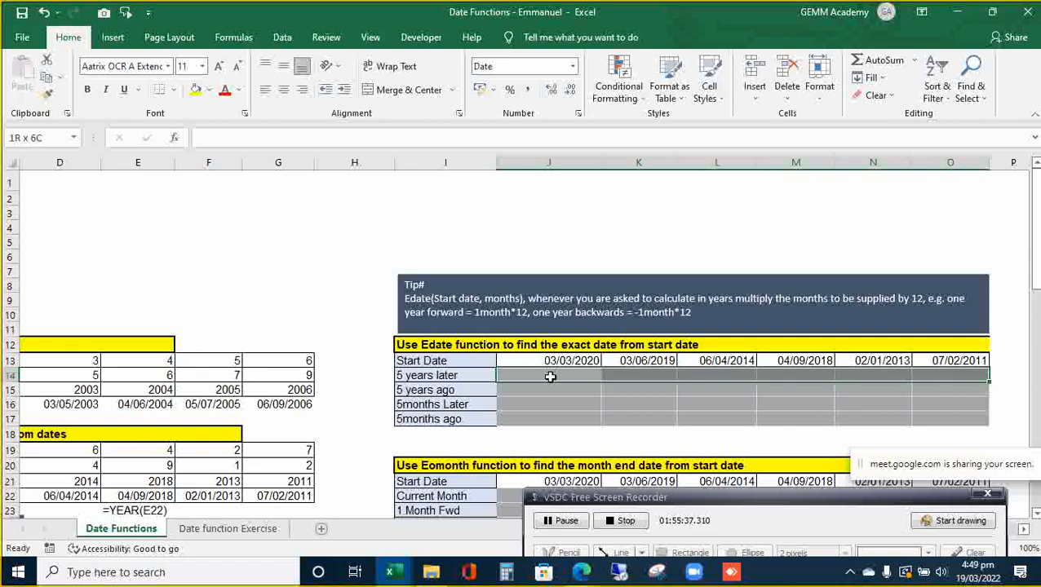
- Fill J14:O14 with =EDATE($J$13,5*12), giving 03/03/2025
text(=ed)
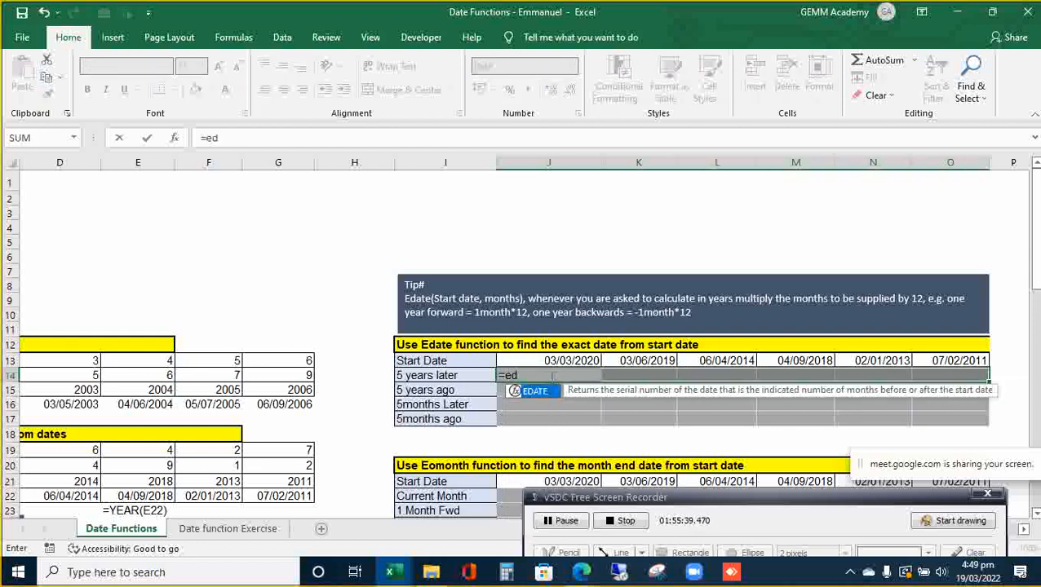
key(Tab)
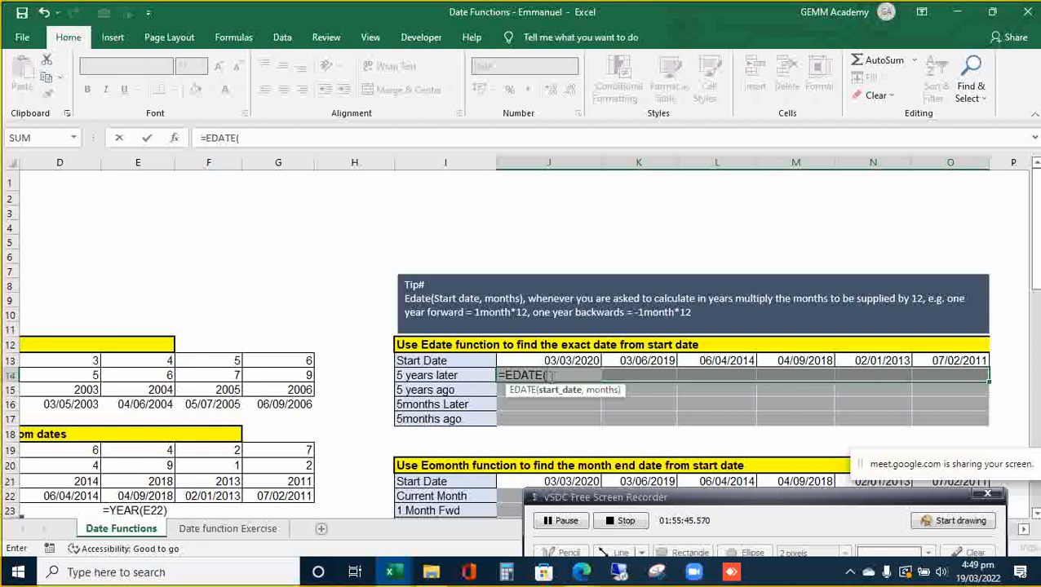
click(551, 361)
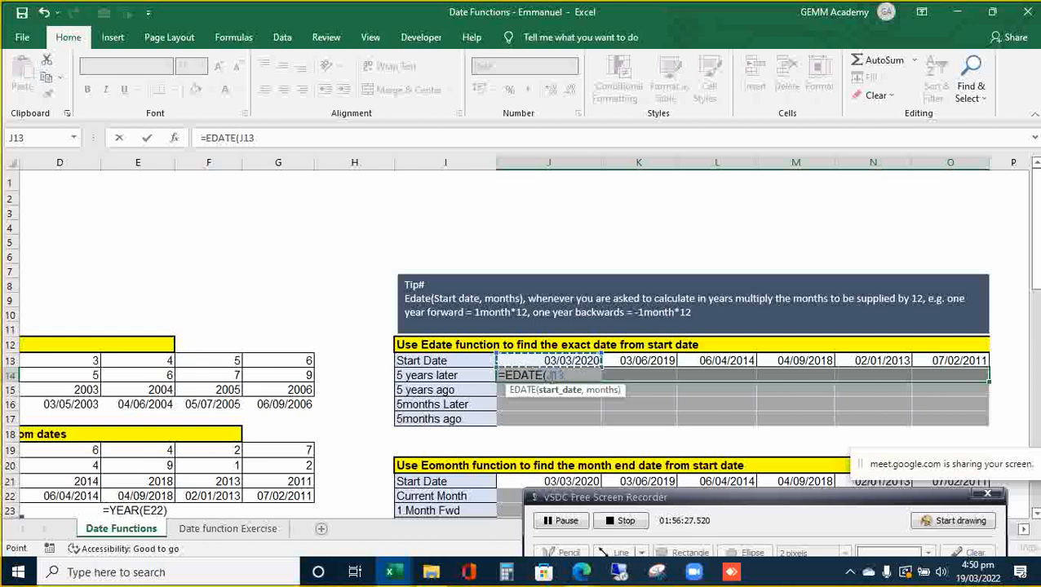
key(F4)
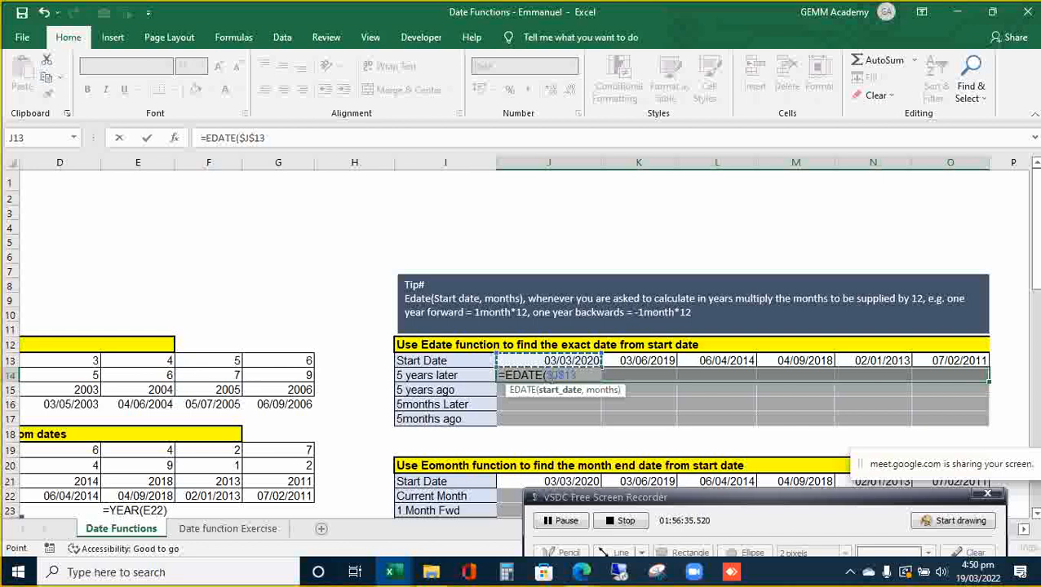
text(,5)
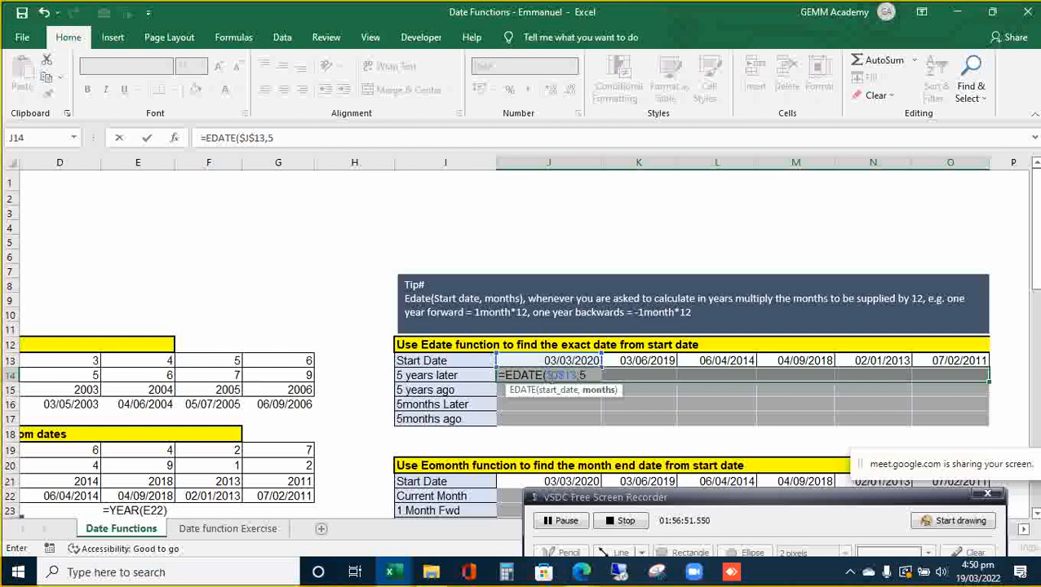
text(*12)
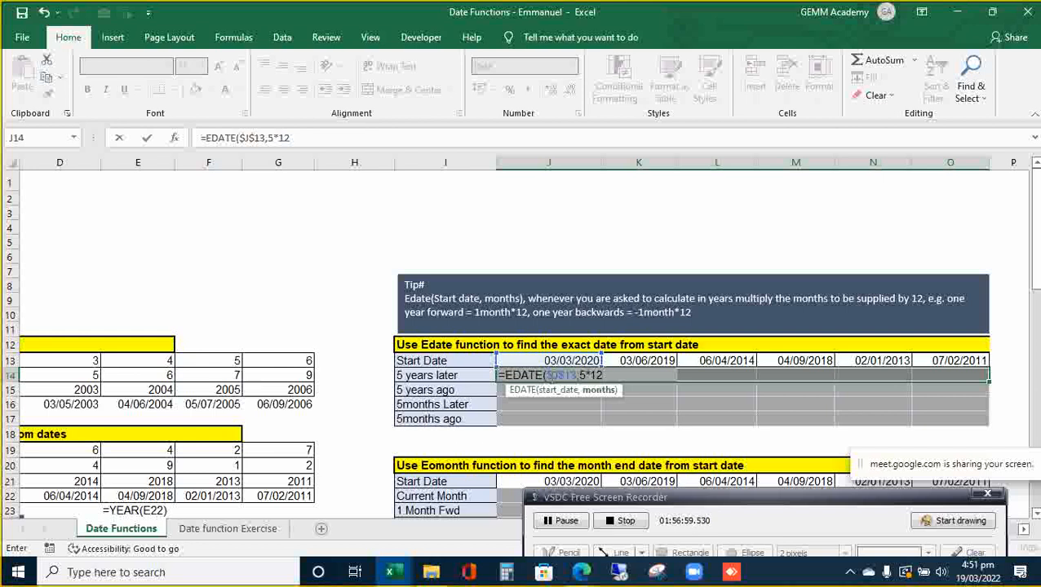
text())
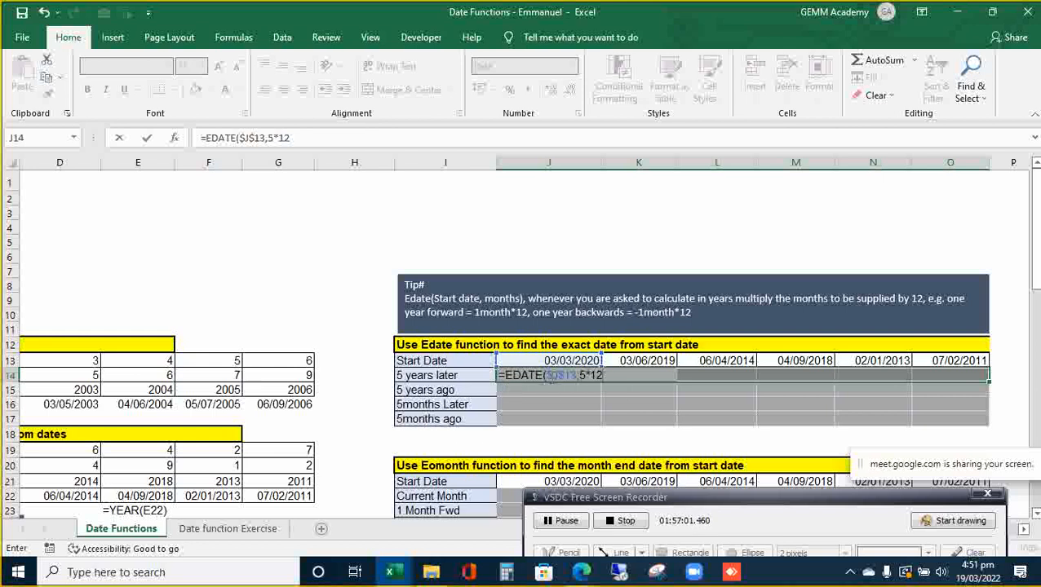
key(ctrl+Return)
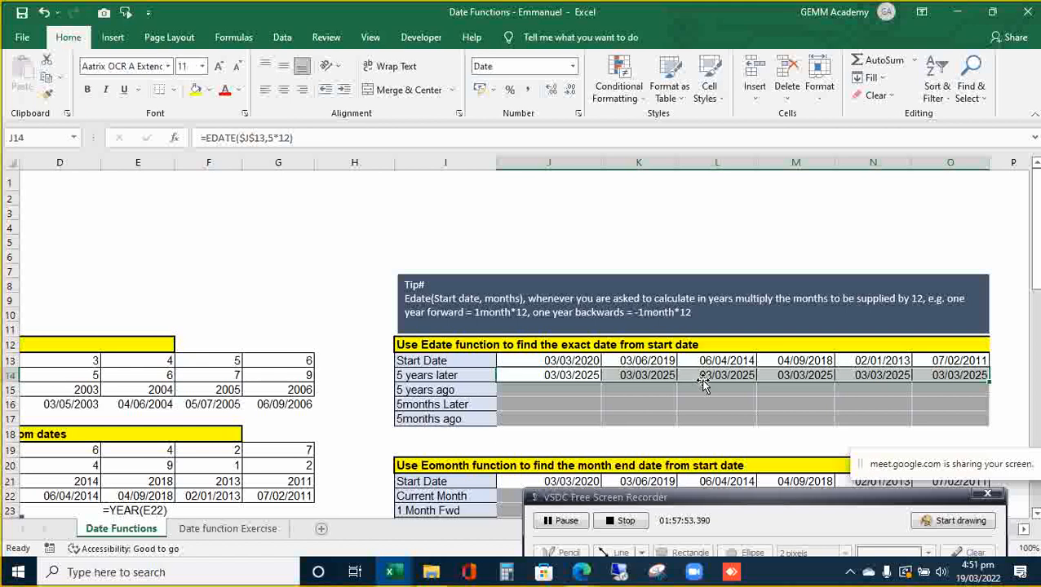
key(Down)
key(Up)
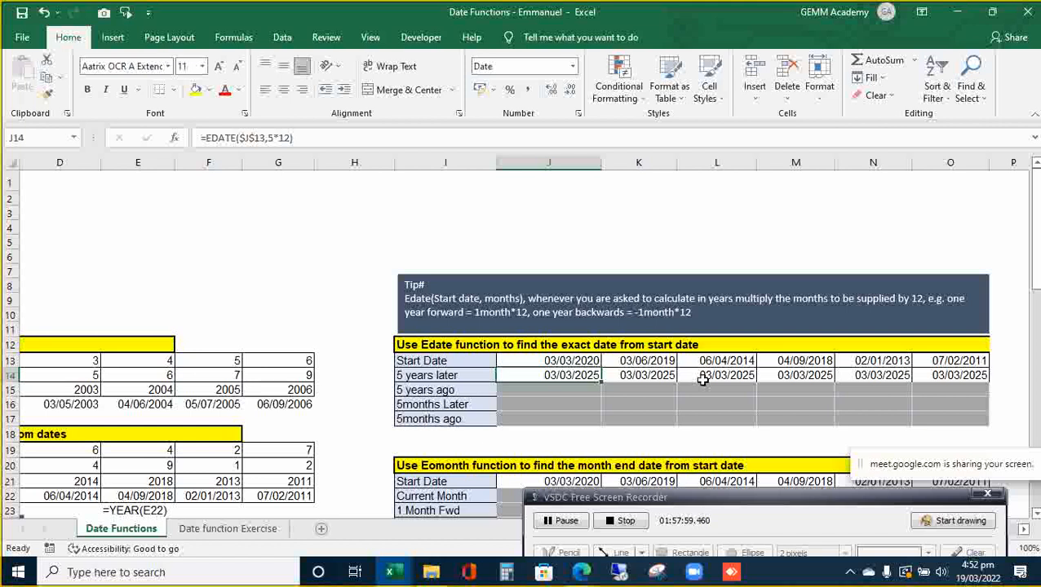
key(Down)
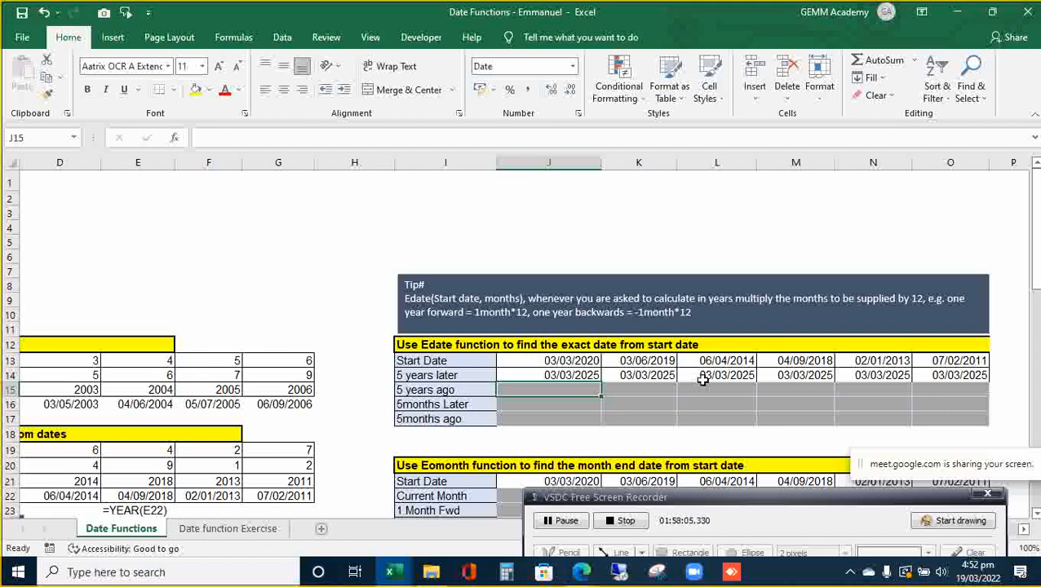
- Copy the 5 years later formulas down into the 5 years ago row J15:O15
drag(703, 380, 705, 386)
key(Up)
key(shift+Right)
key(shift+Right)
key(shift+Right)
key(shift+Right)
key(shift+Right)
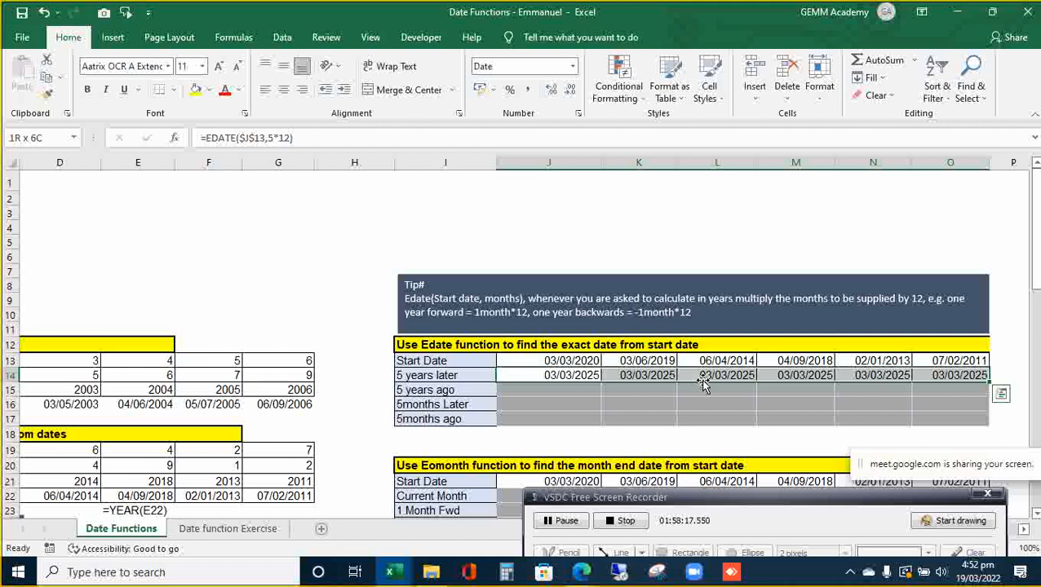
drag(703, 387, 702, 379)
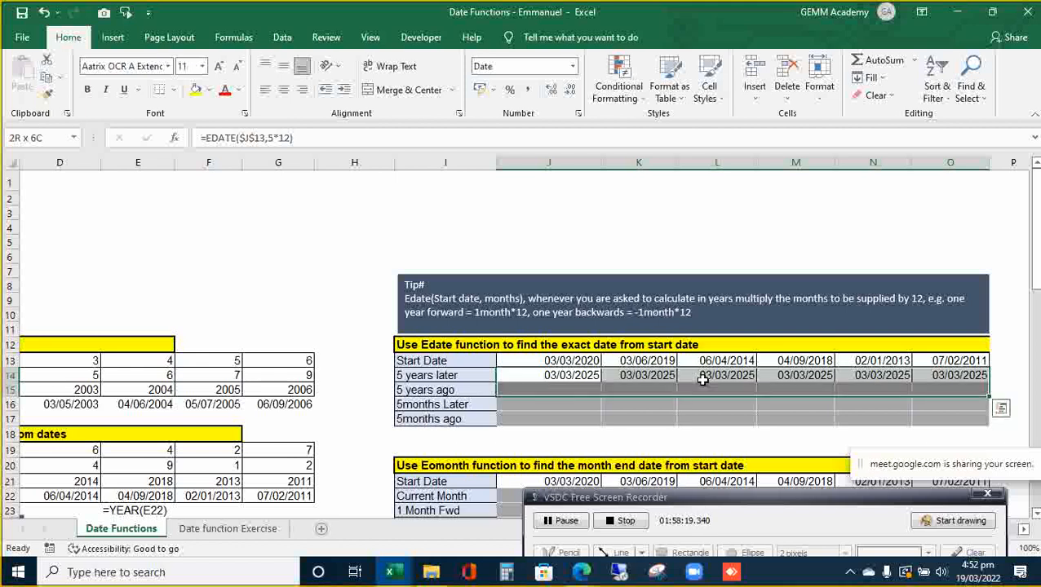
key(ctrl+d)
key(Down)
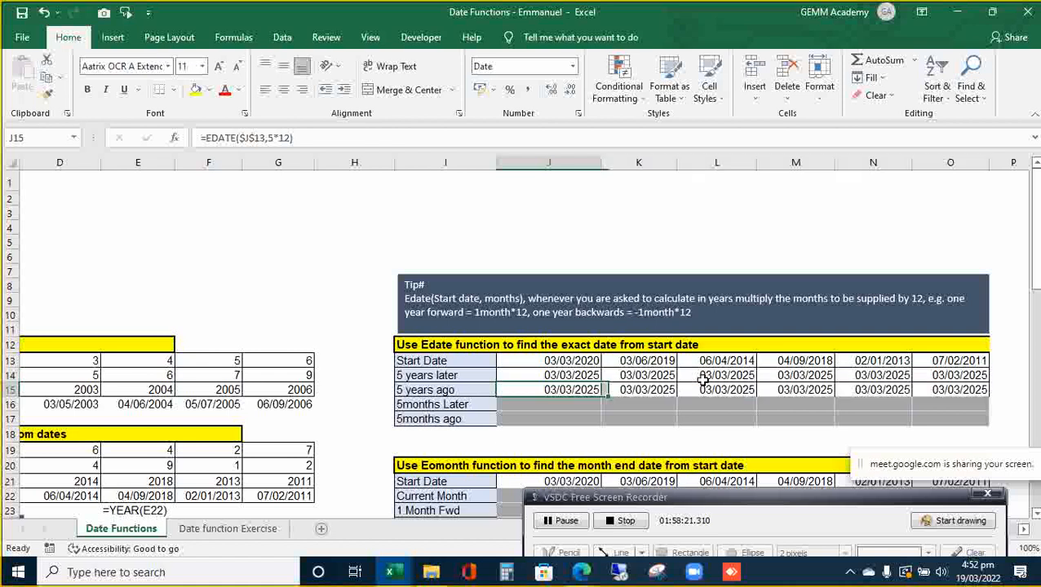
key(shift+Right)
key(shift+Right)
key(shift+Right)
key(shift+Right)
key(shift+Right)
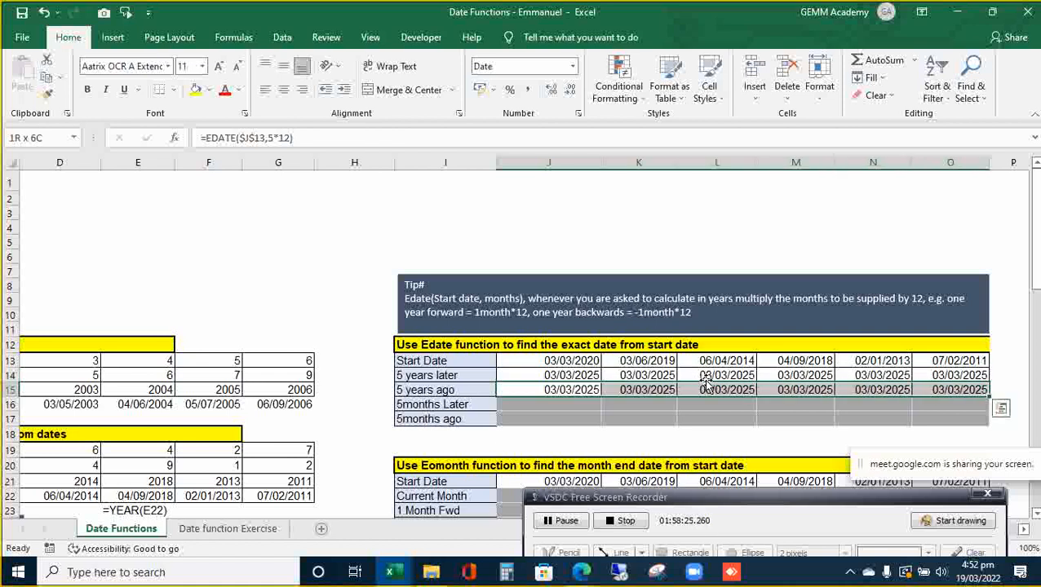
- Change J15 to =EDATE($J$13,5*-12) for 03/03/2015 and drag it across toward O15
double_click(592, 390)
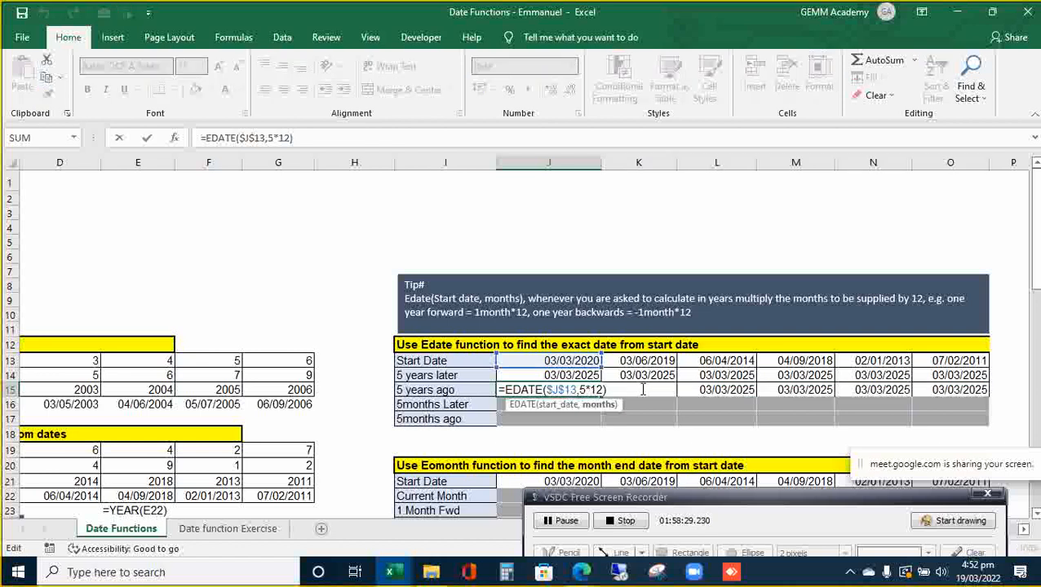
key(Return)
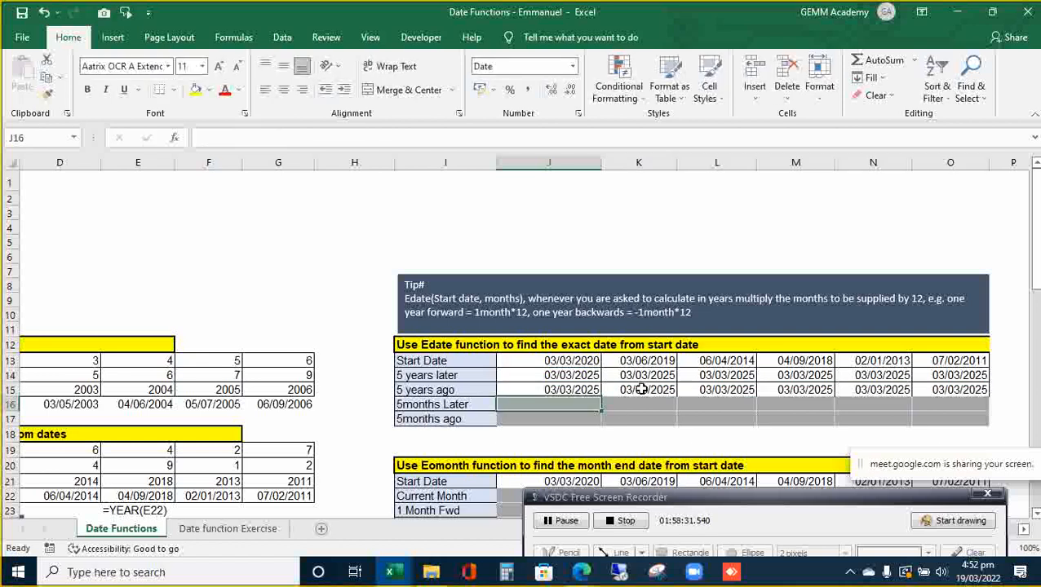
key(Up)
key(shift+Right)
key(shift+Right)
key(shift+Right)
key(shift+Right)
key(shift+Right)
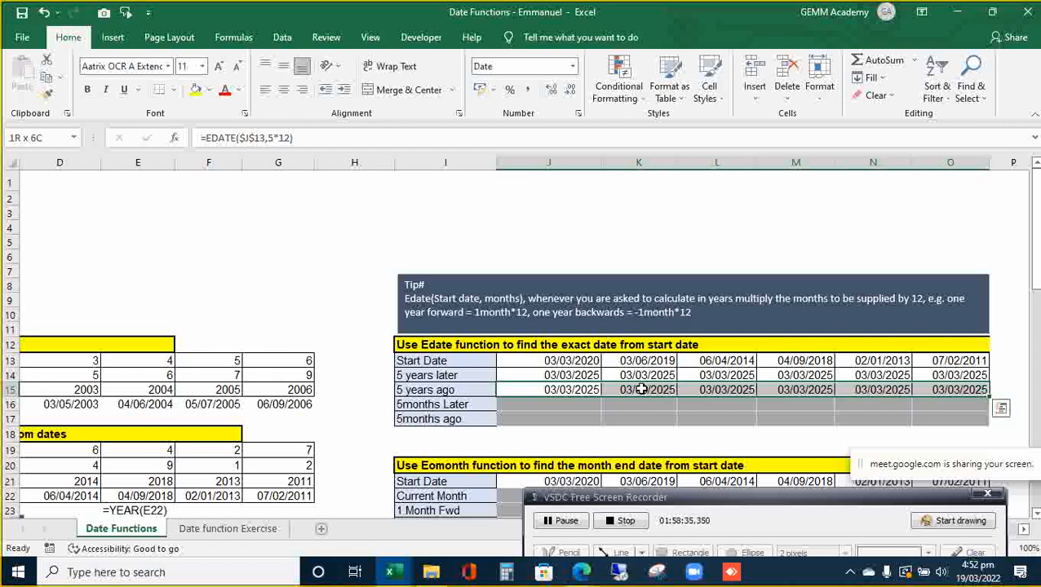
click(590, 389)
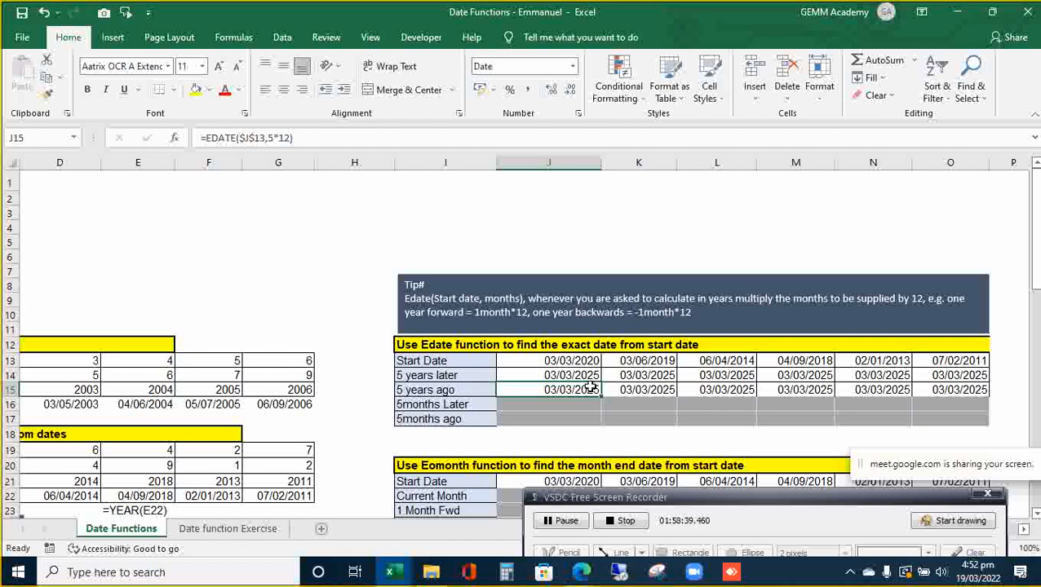
double_click(590, 390)
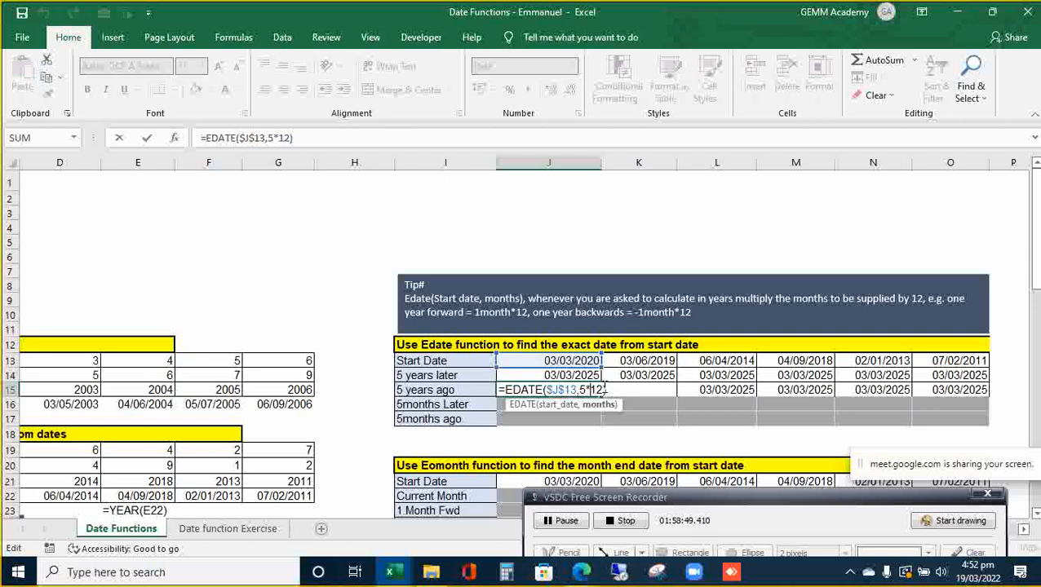
text(-)
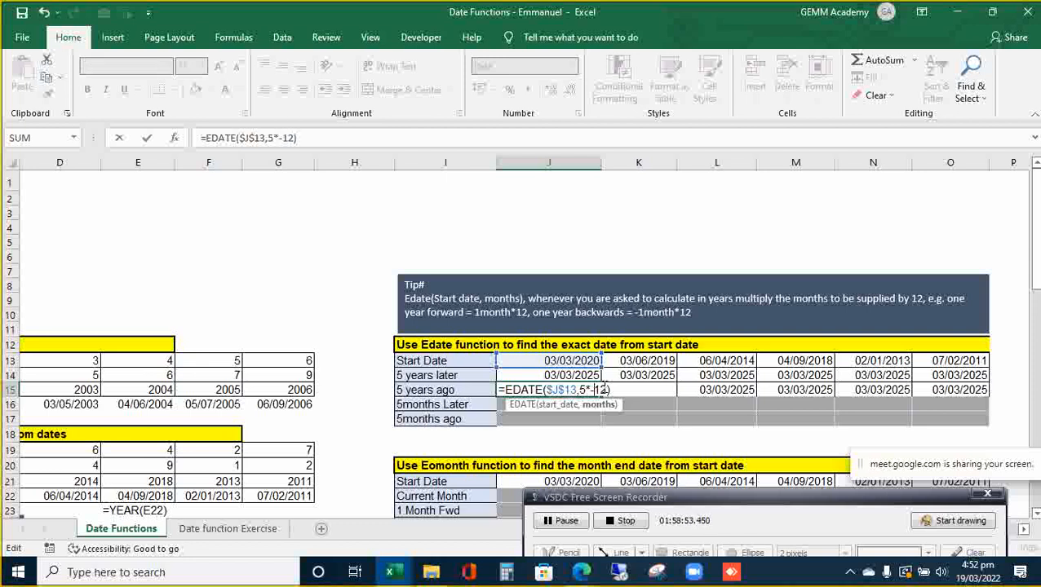
key(Return)
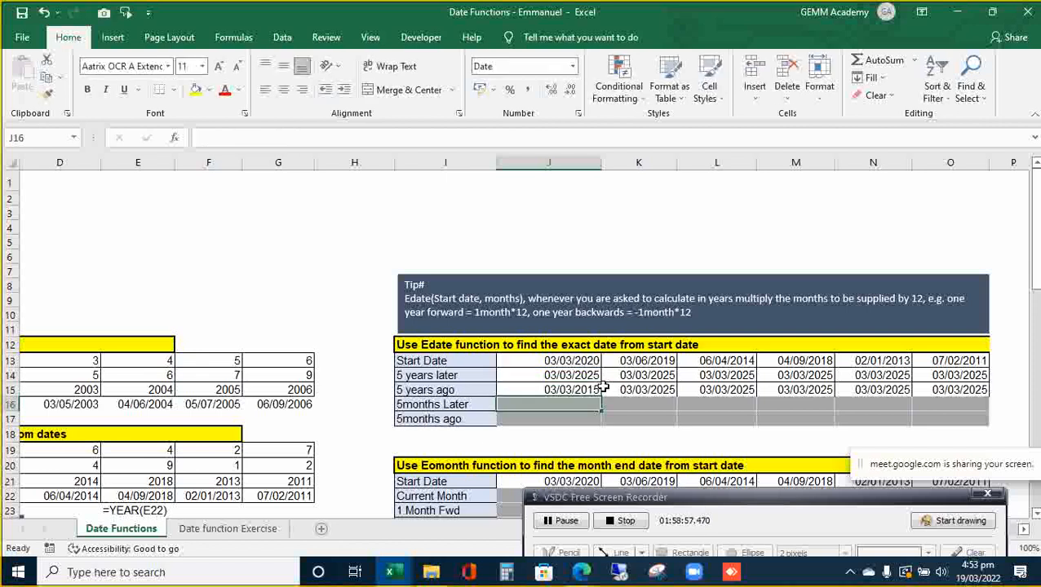
click(600, 389)
drag(601, 395, 950, 392)
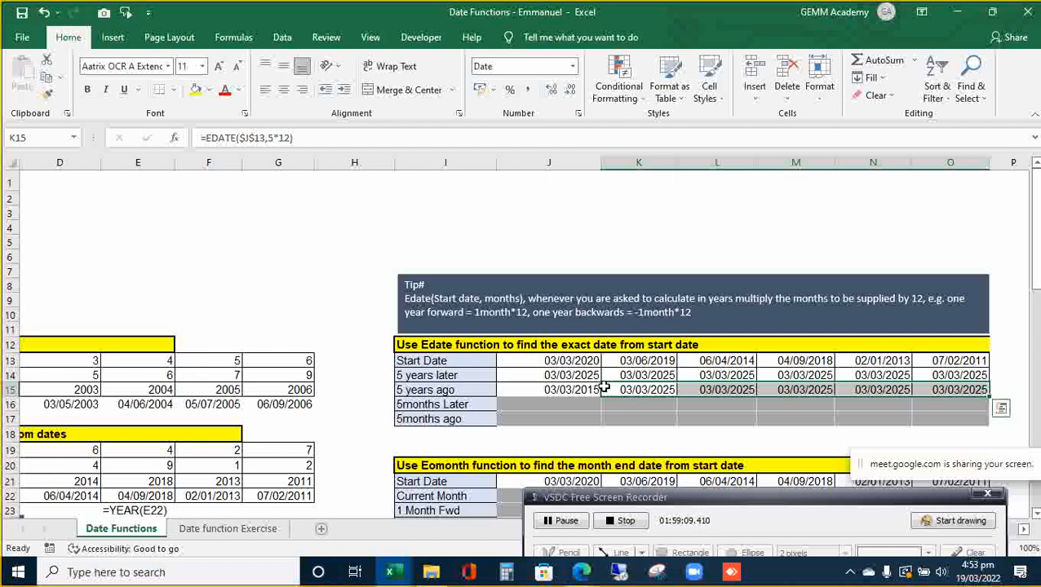
- Compare J15 and K15, then fill J15's =EDATE($J$13,5*-12) across J15:O15, showing 03/03/2015
key(Left)
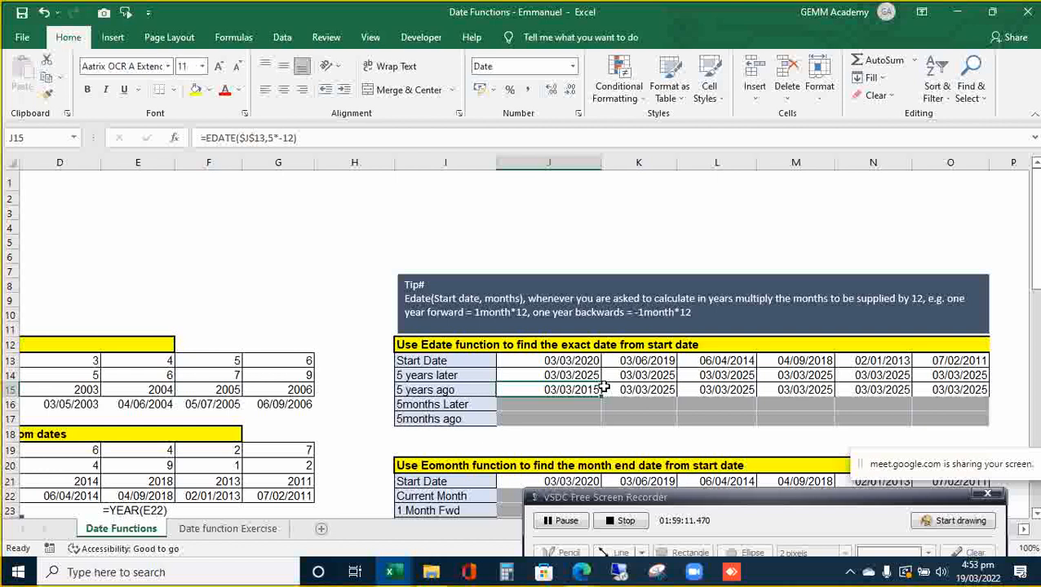
key(Right)
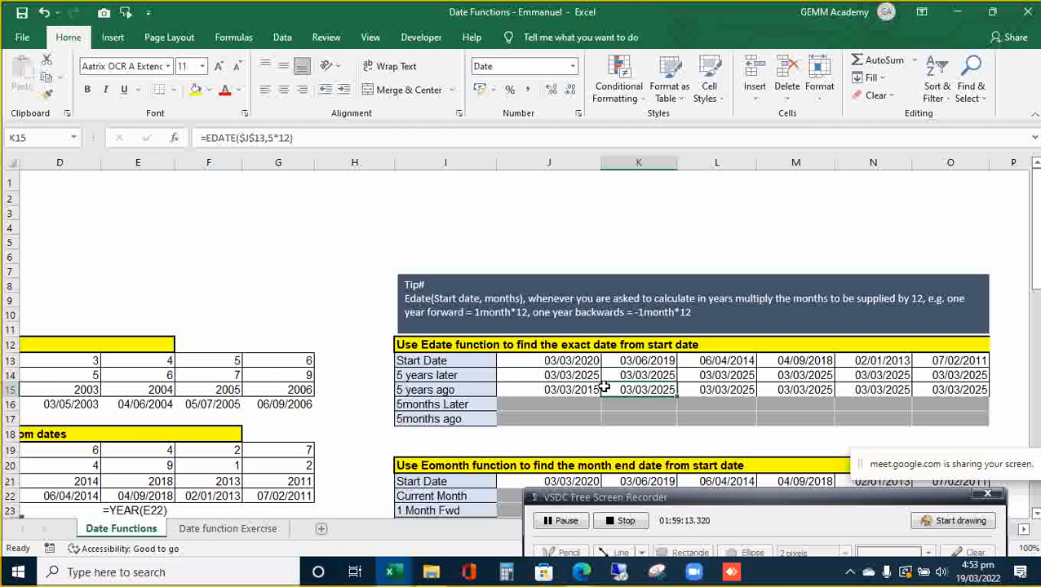
key(Left)
key(Right)
key(Left)
key(shift+Right)
key(shift+Right)
key(shift+Right)
key(shift+Right)
key(shift+Right)
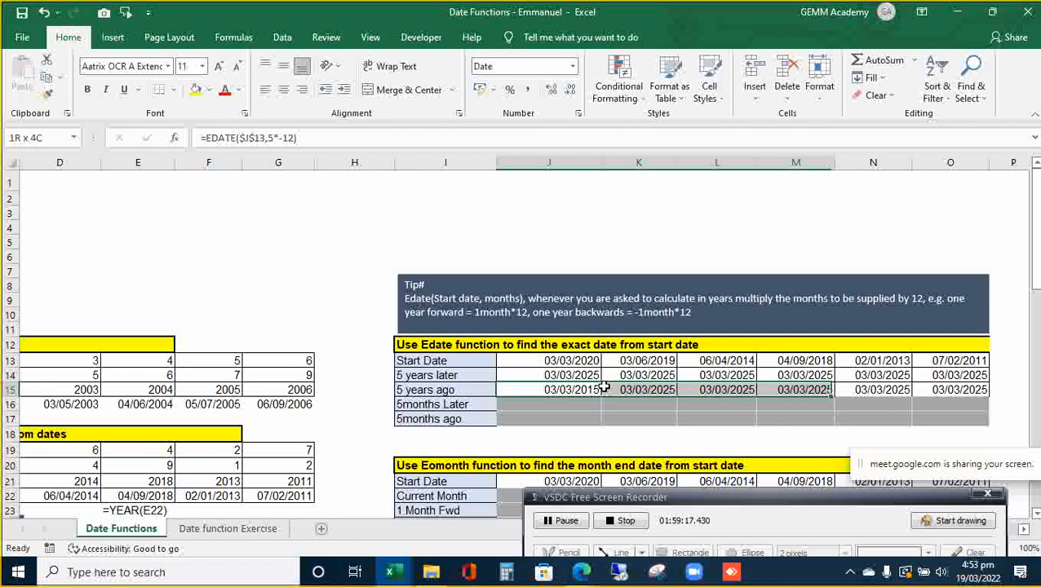
key(ctrl+r)
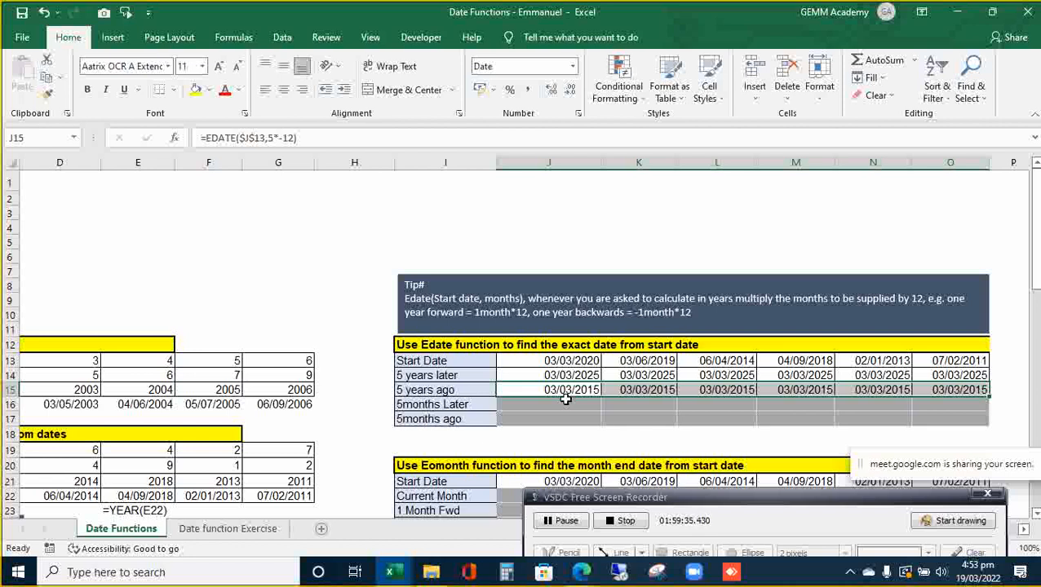
click(574, 406)
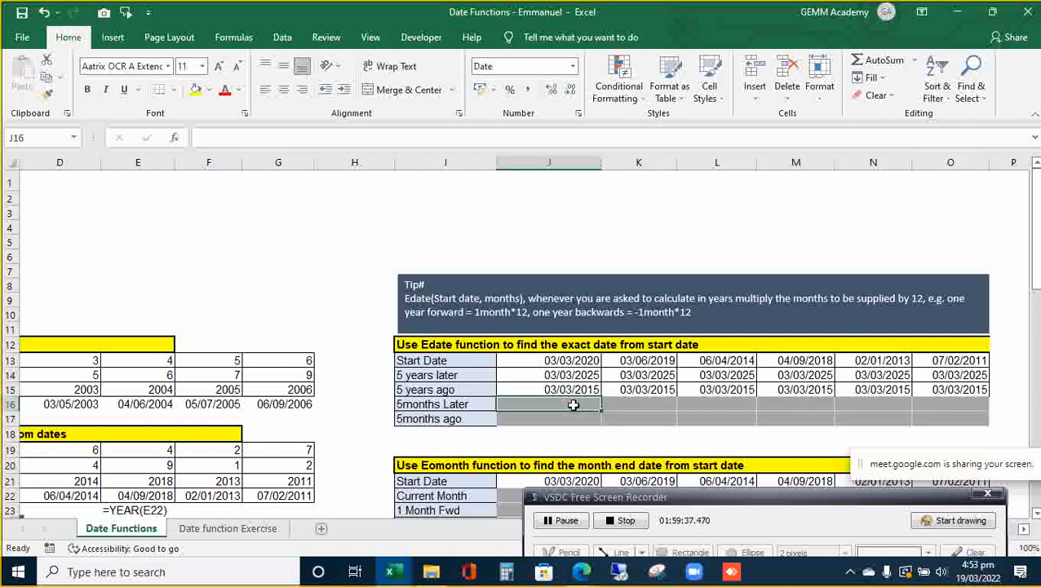
- Copy the 5 years ago formulas down into the 5months Later row J16:O16
key(shift+Right)
key(shift+Right)
key(shift+Right)
key(shift+Right)
key(shift+Right)
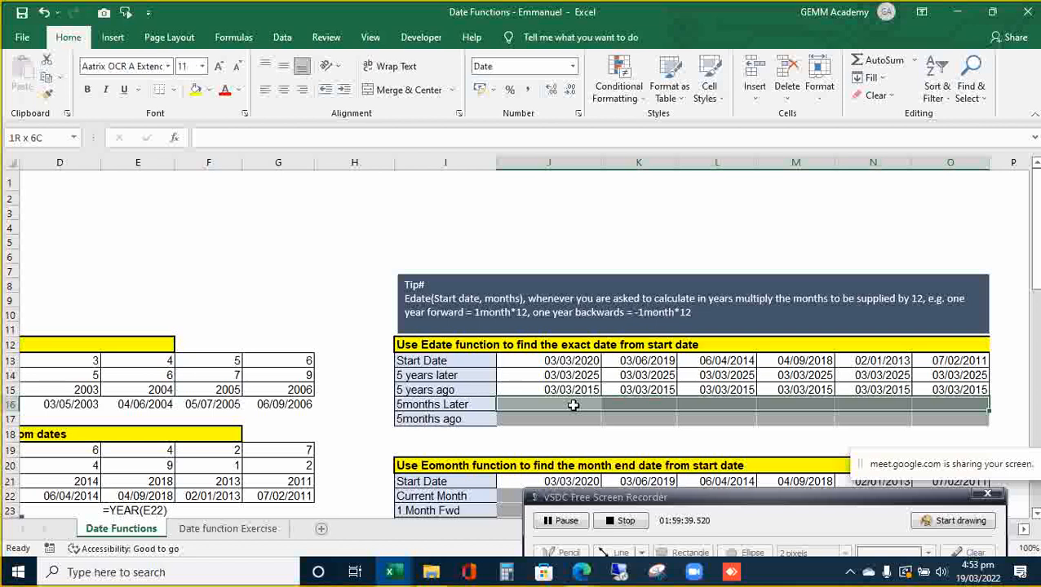
key(Up)
key(shift+Right)
key(shift+Right)
key(shift+Right)
key(shift+Right)
key(shift+Right)
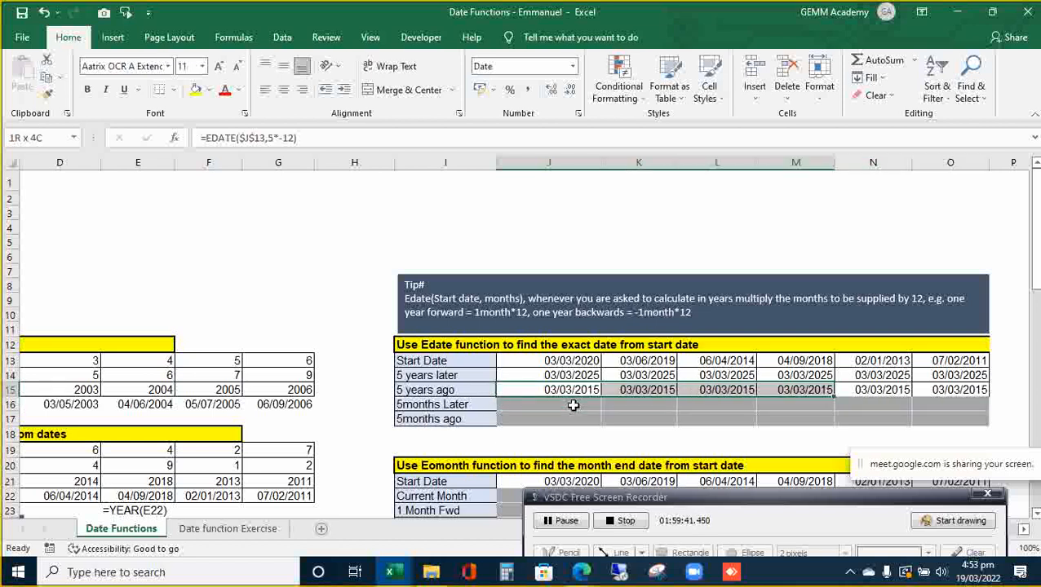
key(shift+Down)
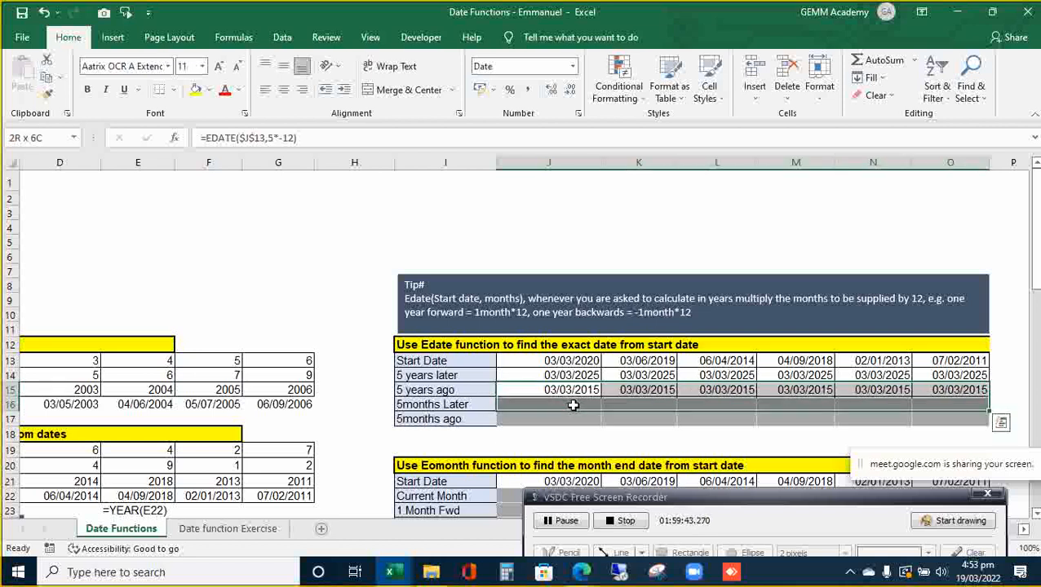
key(ctrl+d)
click(574, 405)
key(shift+Right)
key(shift+Right)
key(shift+Right)
key(shift+Right)
key(shift+Right)
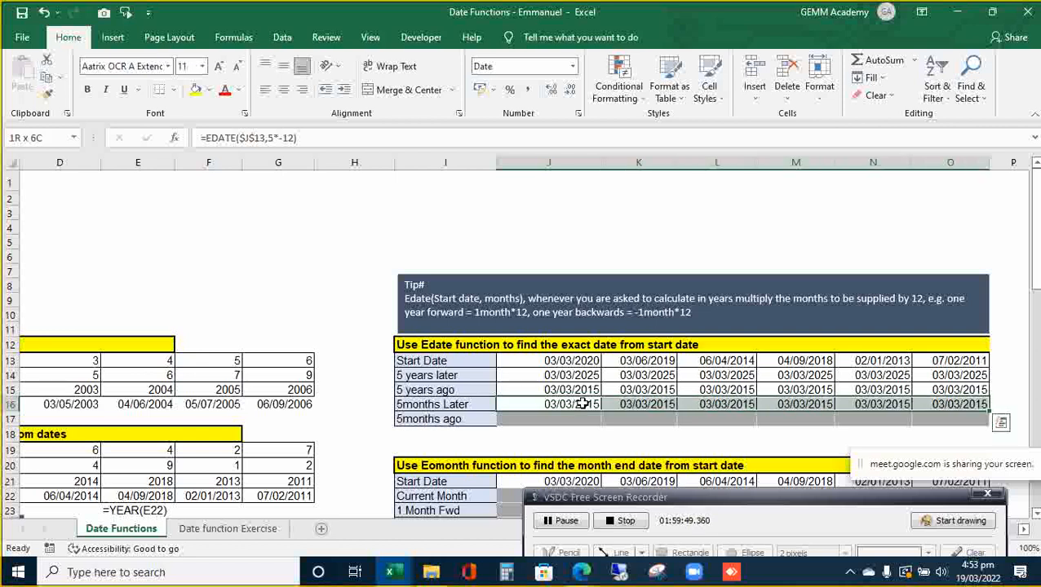
- Change the months argument to 5, making J16:O16 read =EDATE($J$13,5)
key(F2)
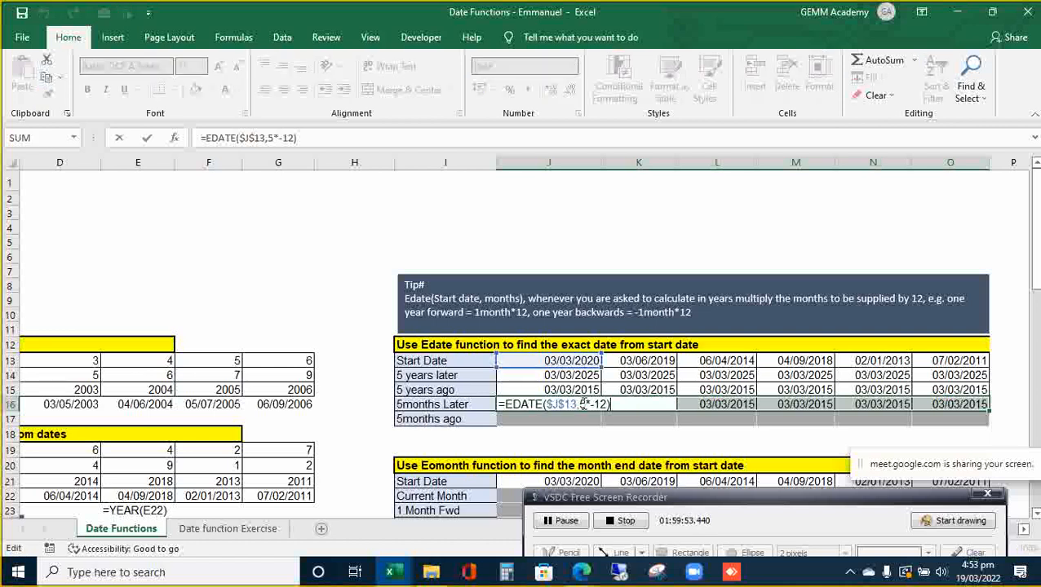
key(Left)
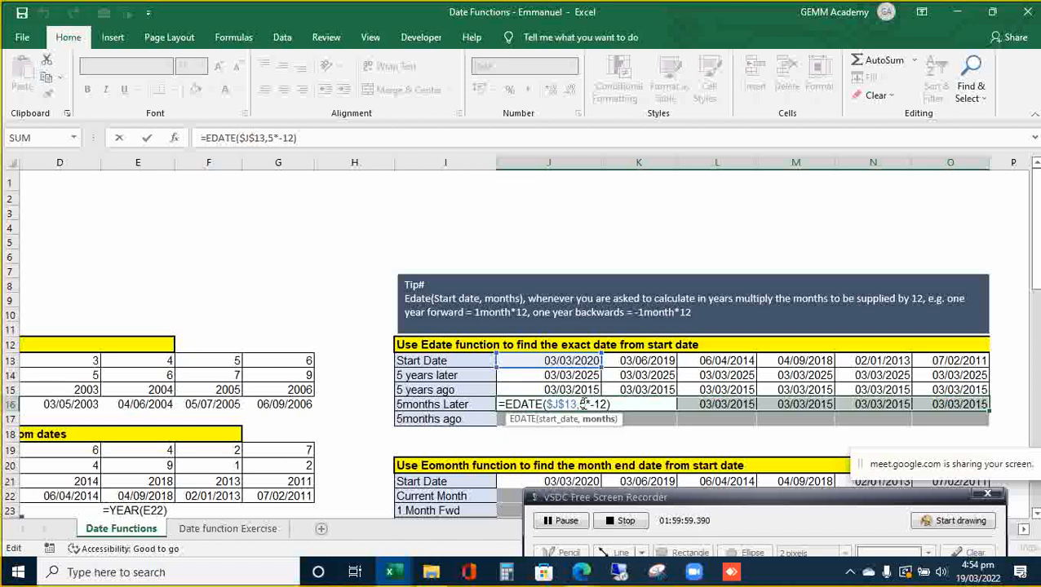
key(Right)
key(BackSpace)
key(BackSpace)
key(BackSpace)
key(BackSpace)
key(BackSpace)
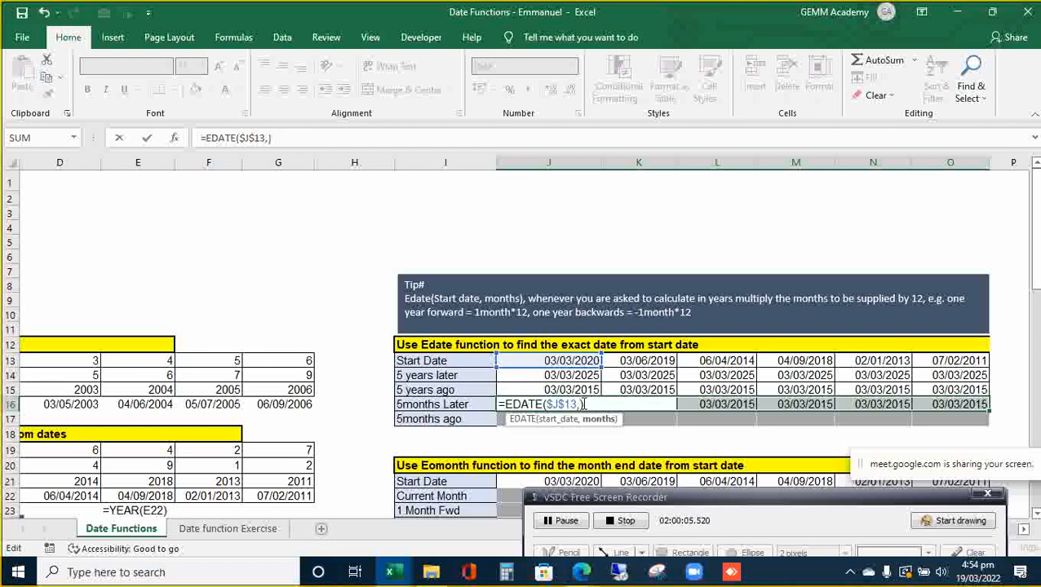
text(5)
key(ctrl+Return)
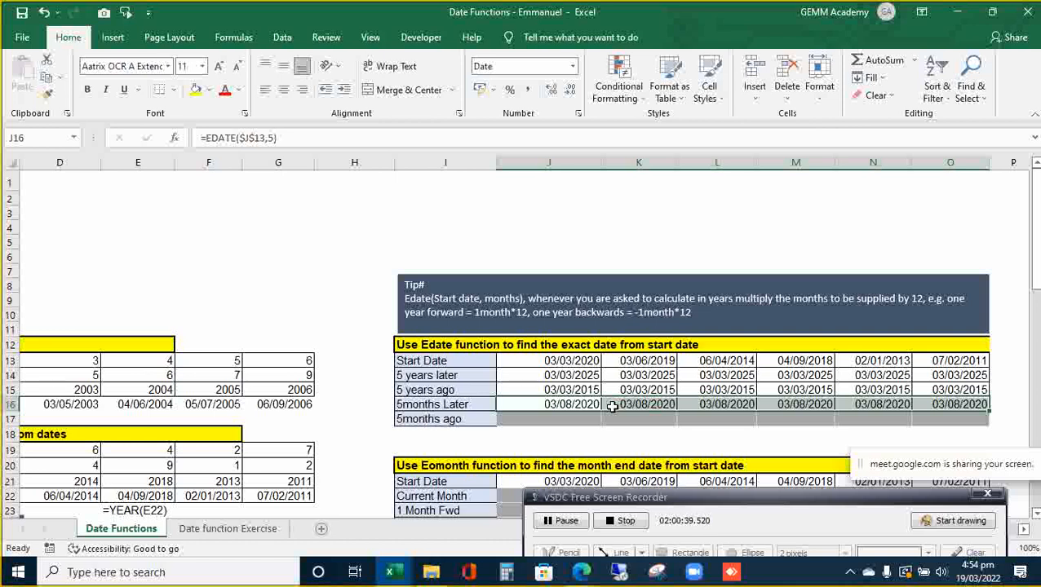
- Inspect the formulas in J16 and K16 to confirm the 03/08/2020 result
key(F2)
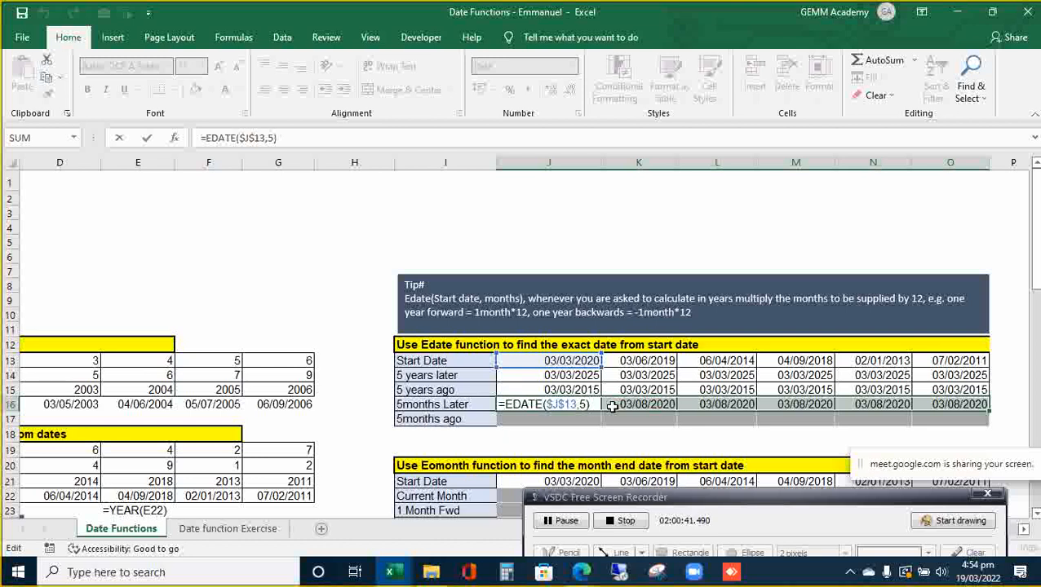
key(Return)
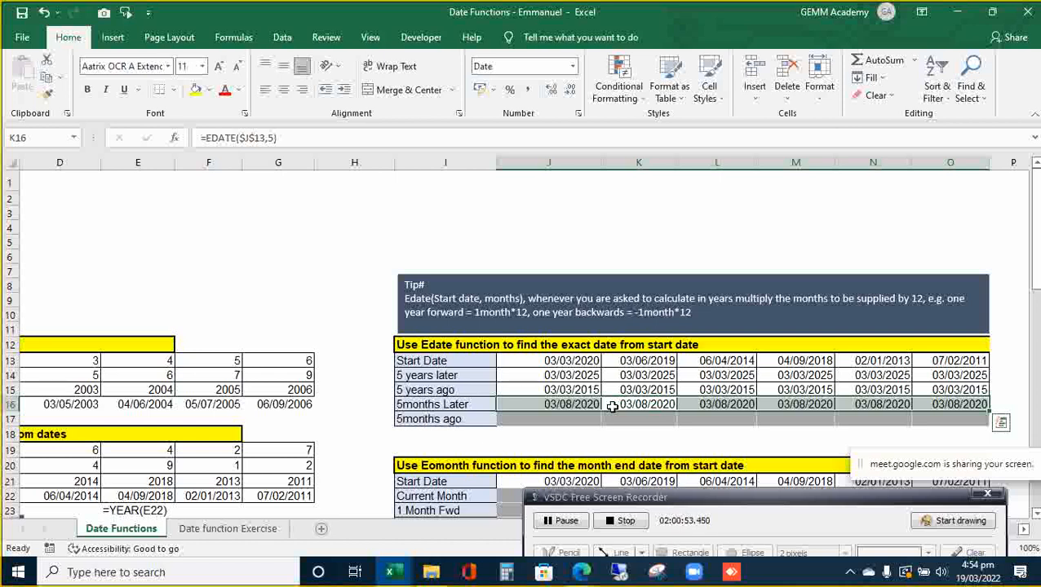
key(XF86AudioRaiseVolume)
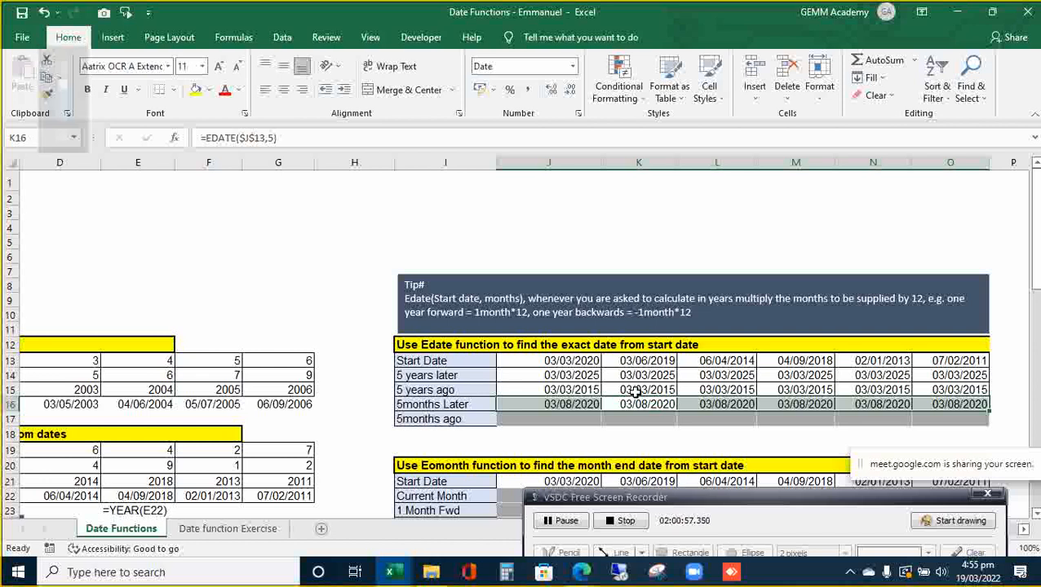
click(641, 403)
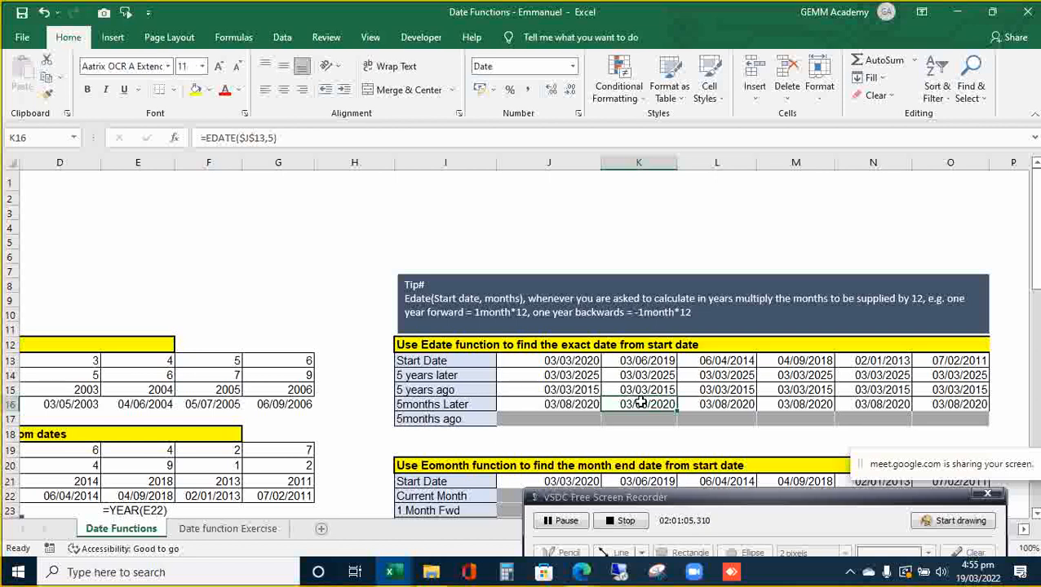
double_click(642, 403)
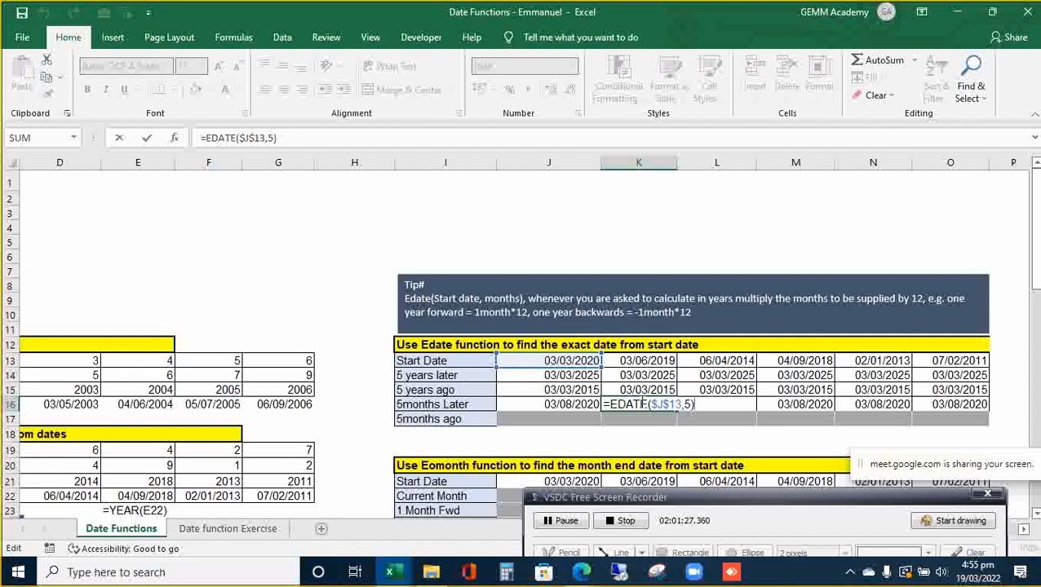
key(Return)
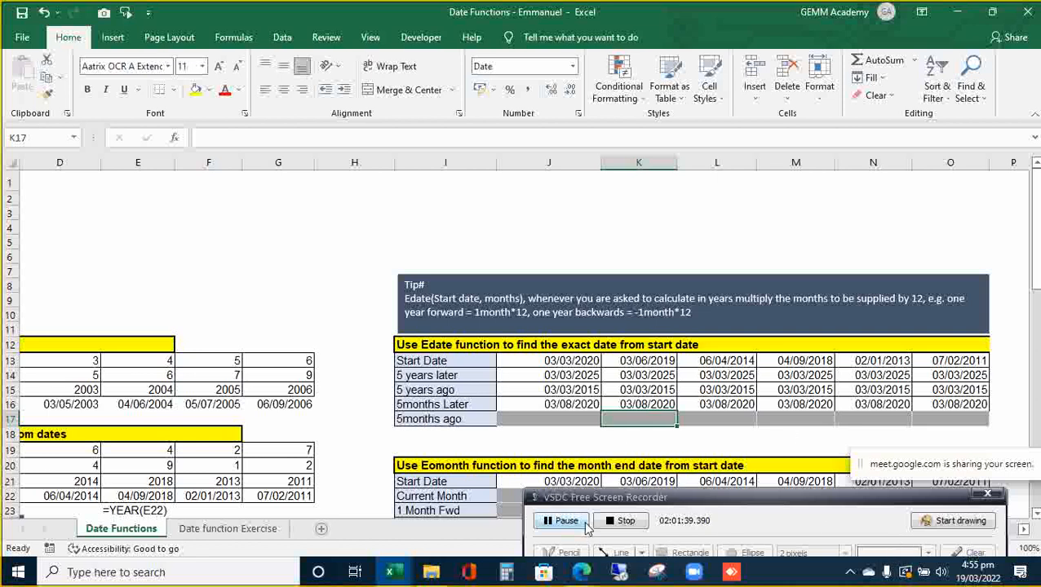
- Begin =EDATE(J$13 with a row-locked start date, then switch to the Custom Formatting browser window
click(562, 521)
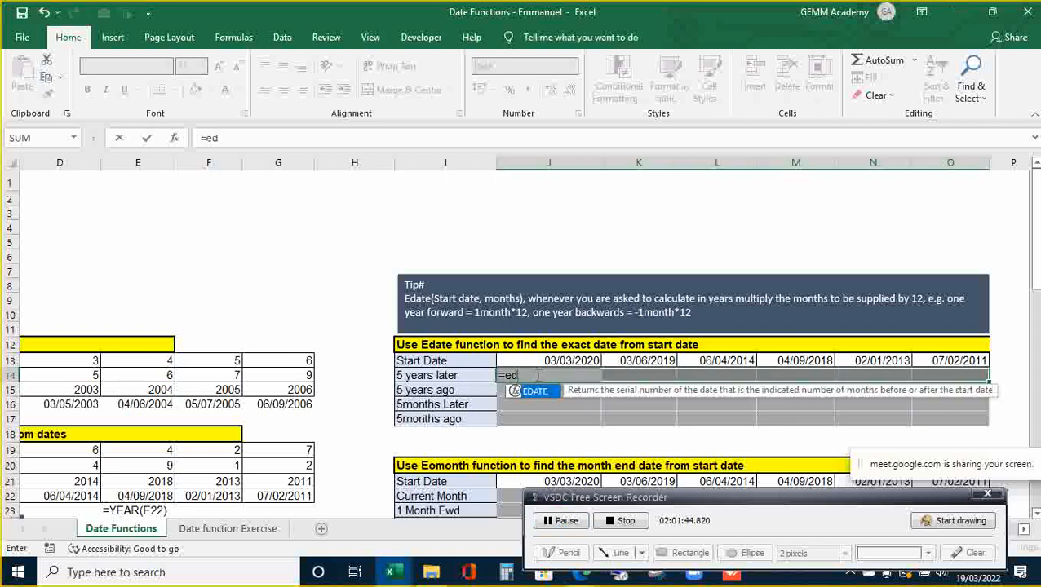
key(Tab)
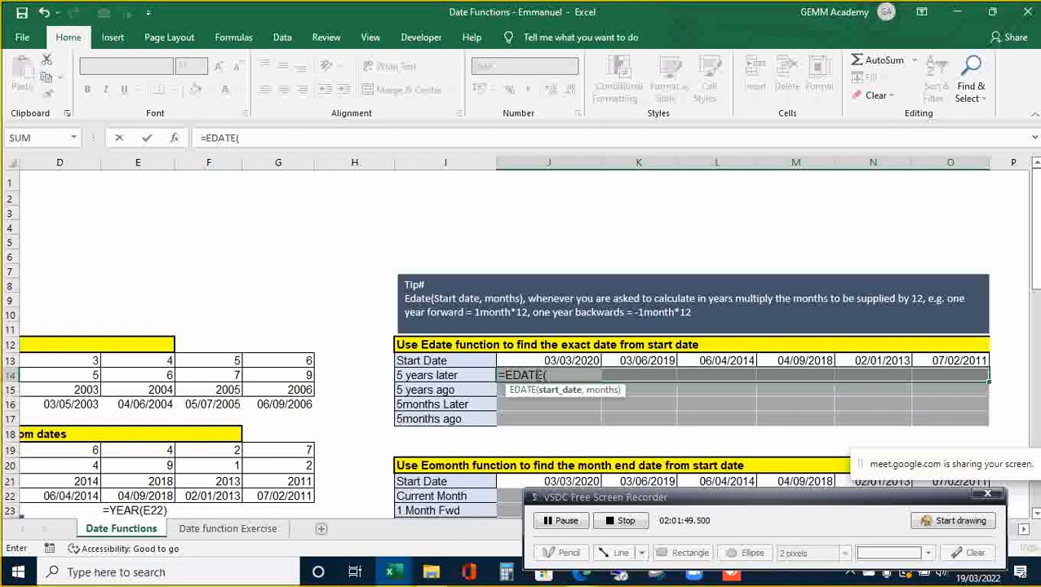
key(Up)
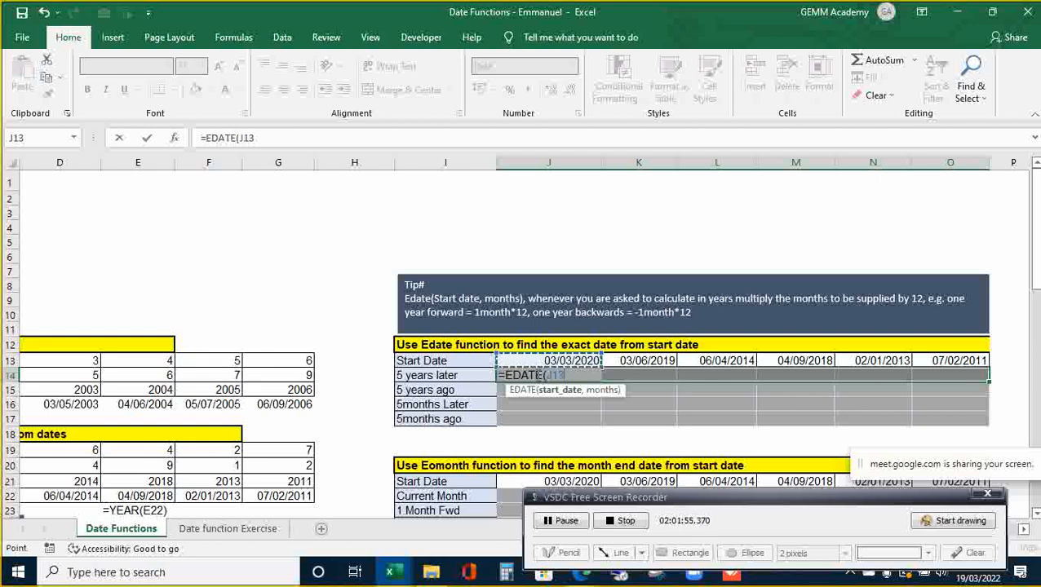
key(F4)
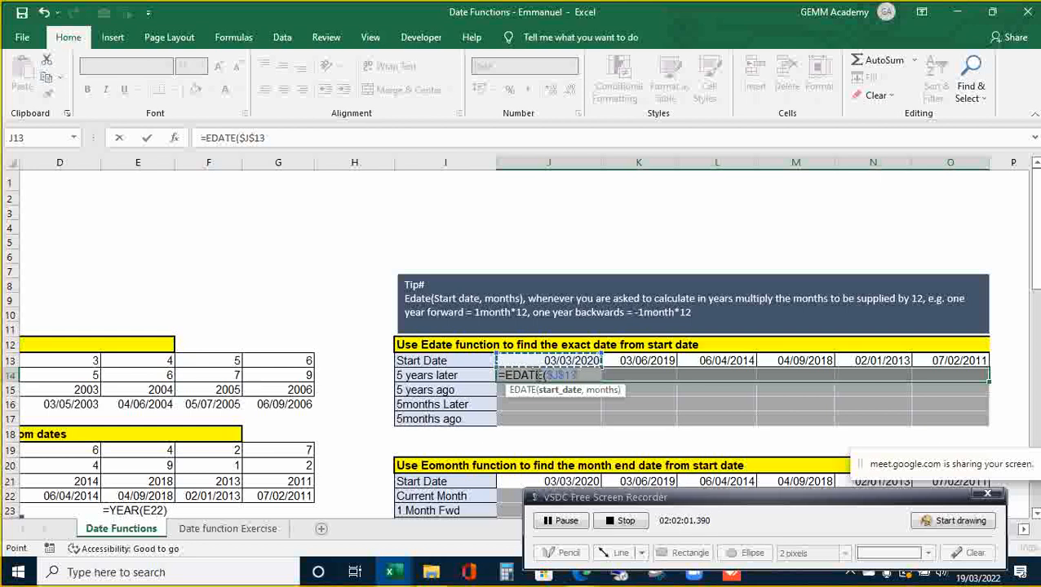
key(F4)
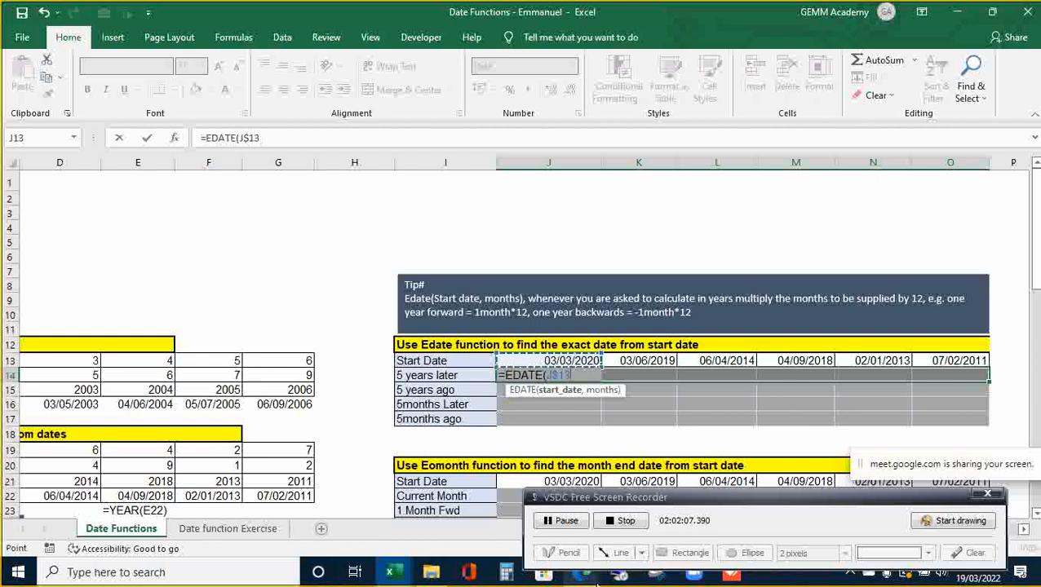
click(581, 571)
mouse_move(523, 532)
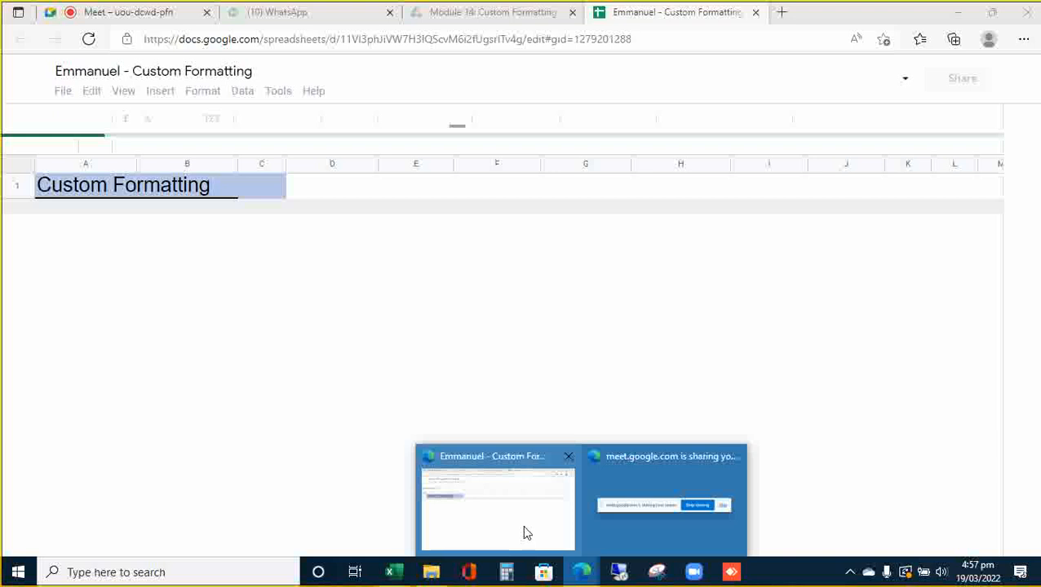
- Switch to the Google Meet tab and admit the waiting participant
click(480, 473)
click(132, 17)
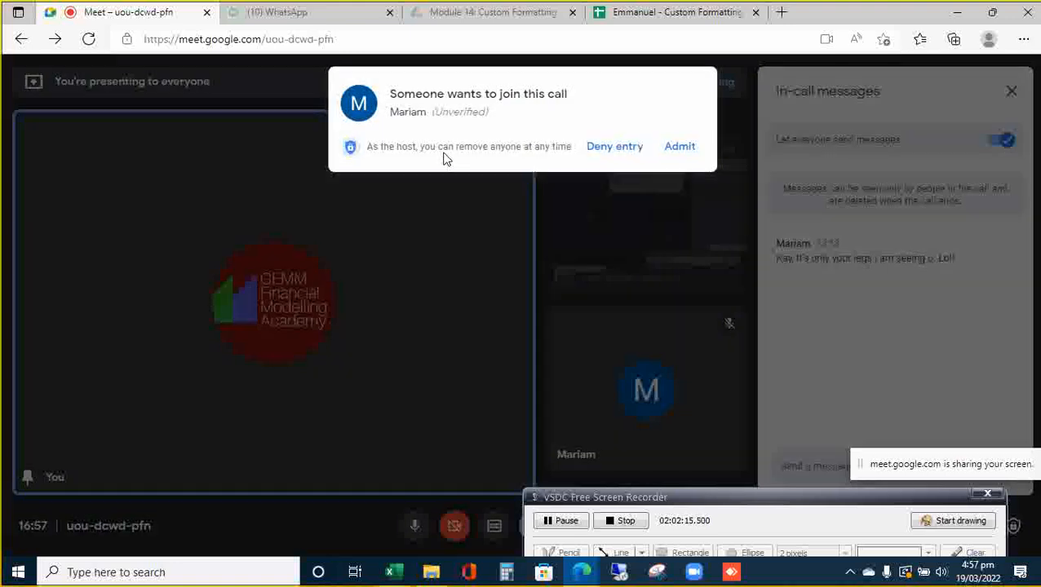
click(680, 147)
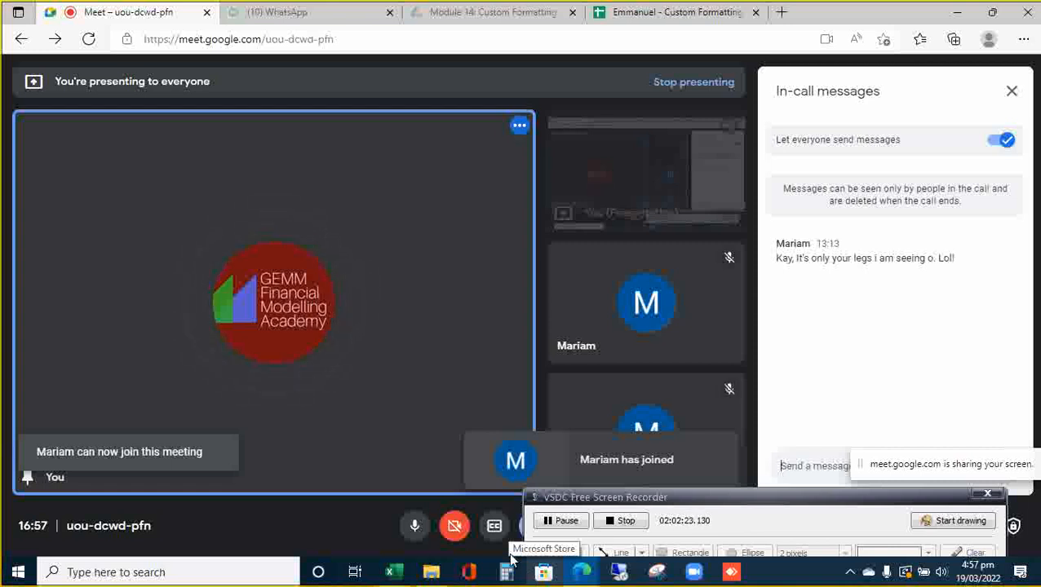
- Close the in-call messages panel and return to the Date Functions Excel workbook
click(1010, 92)
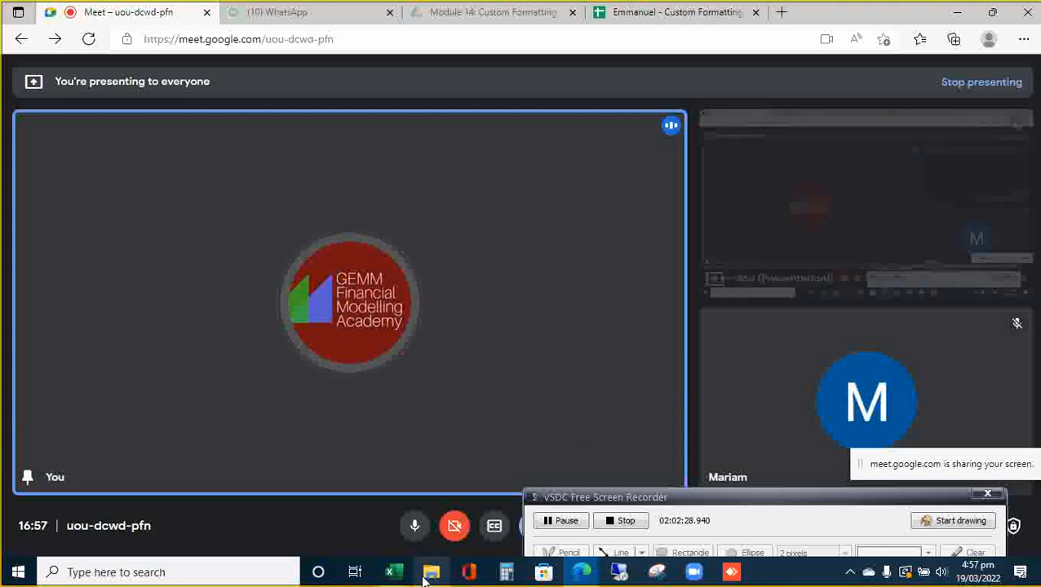
mouse_move(394, 571)
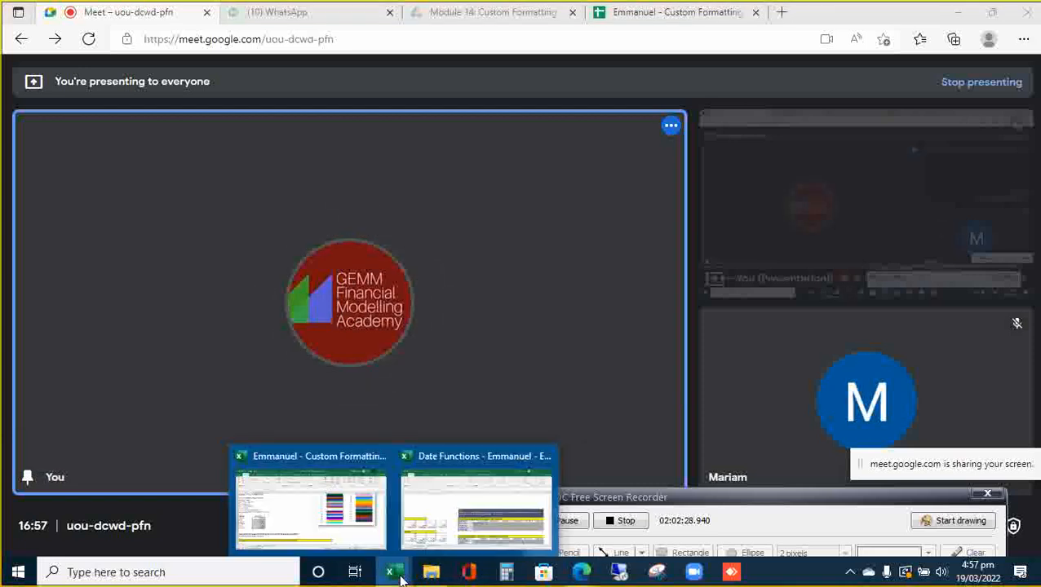
click(424, 501)
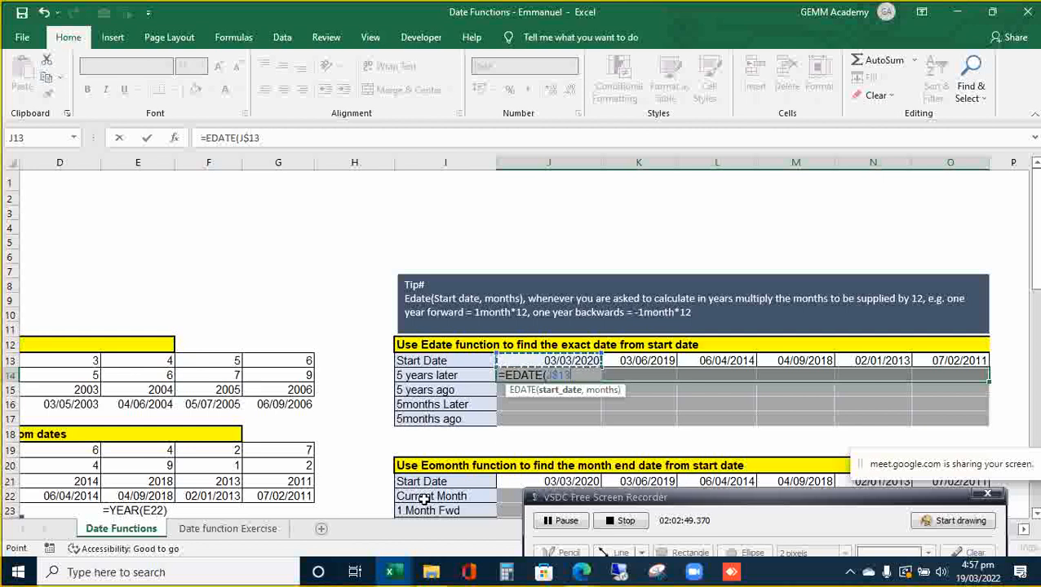
- Finish the formula as =EDATE(J$13,5*12) and apply it across J14:O14
text(,)
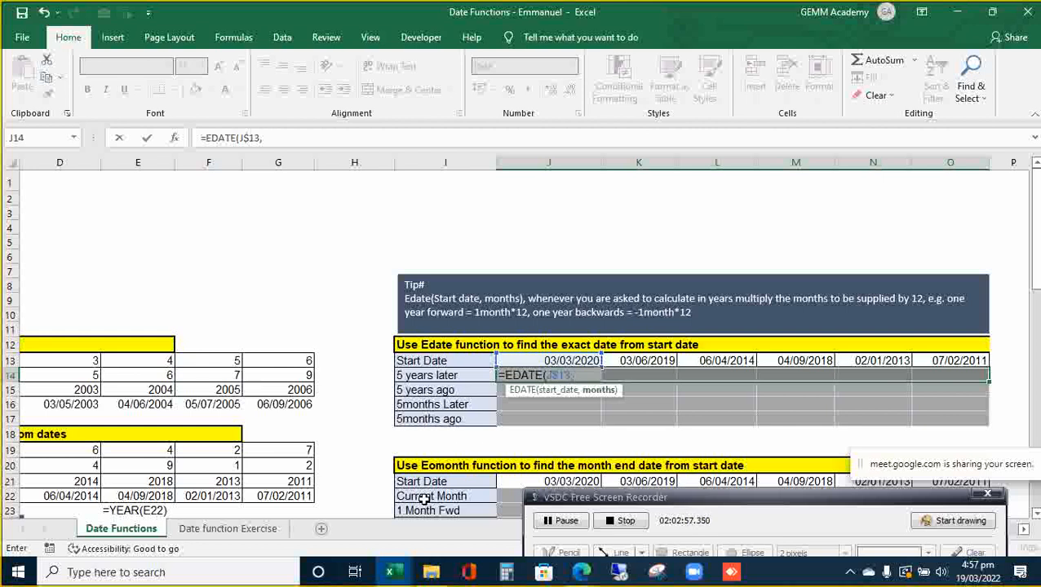
text(5*12)
text())
key(ctrl+Return)
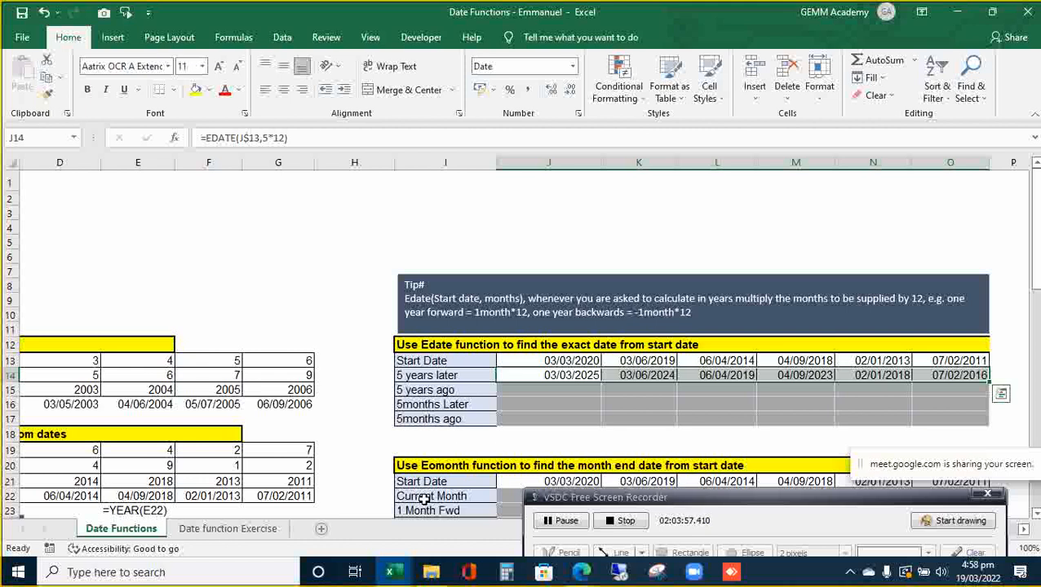
- Copy row 14's formulas into row 15 and change them to =EDATE(J$13,5*-12) across J15:O15
drag(988, 382, 989, 393)
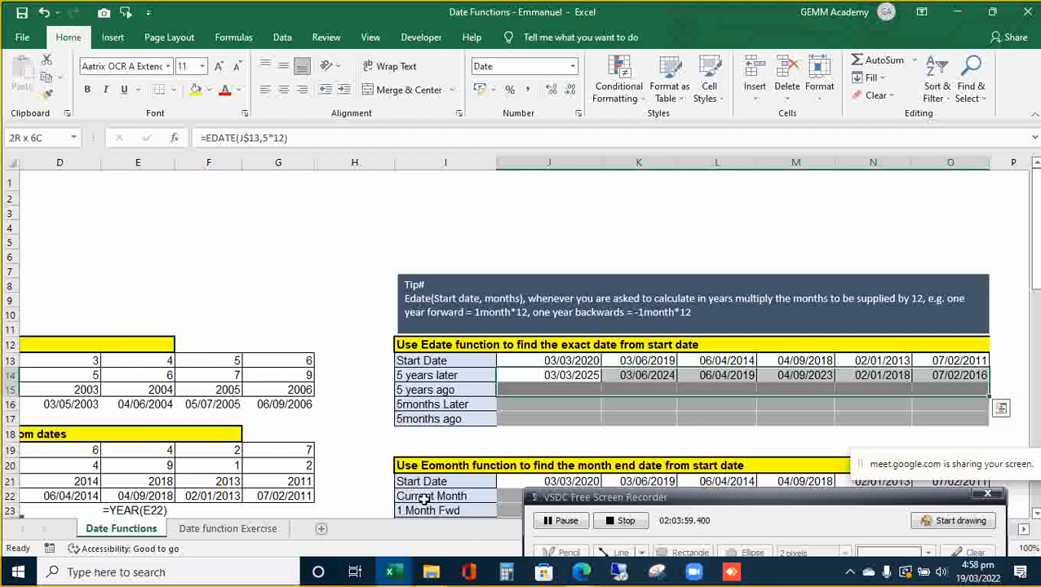
key(ctrl+d)
key(Down)
key(shift+Right)
key(shift+Right)
key(shift+Right)
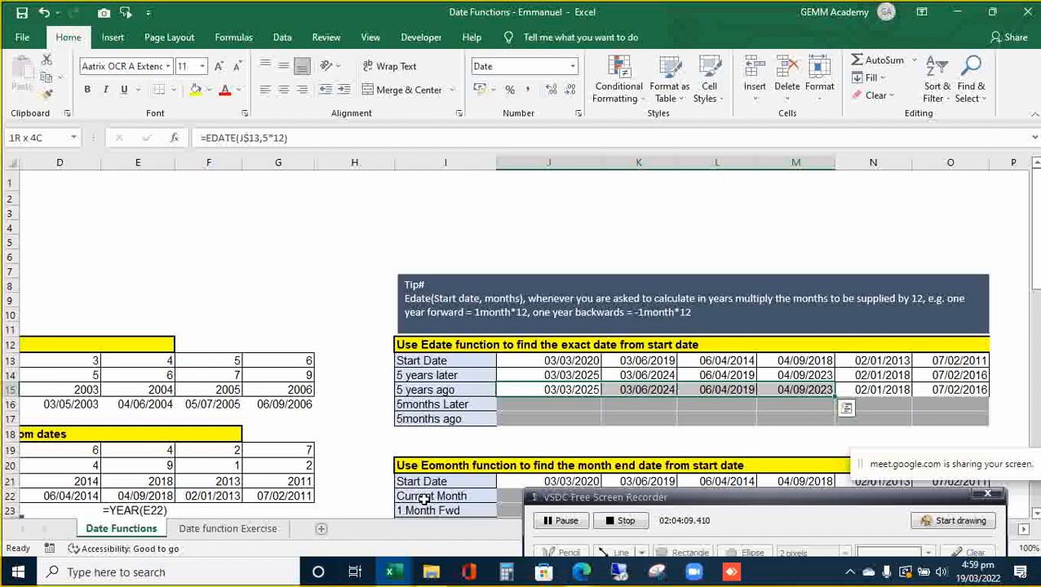
key(shift+Right)
key(shift+Right)
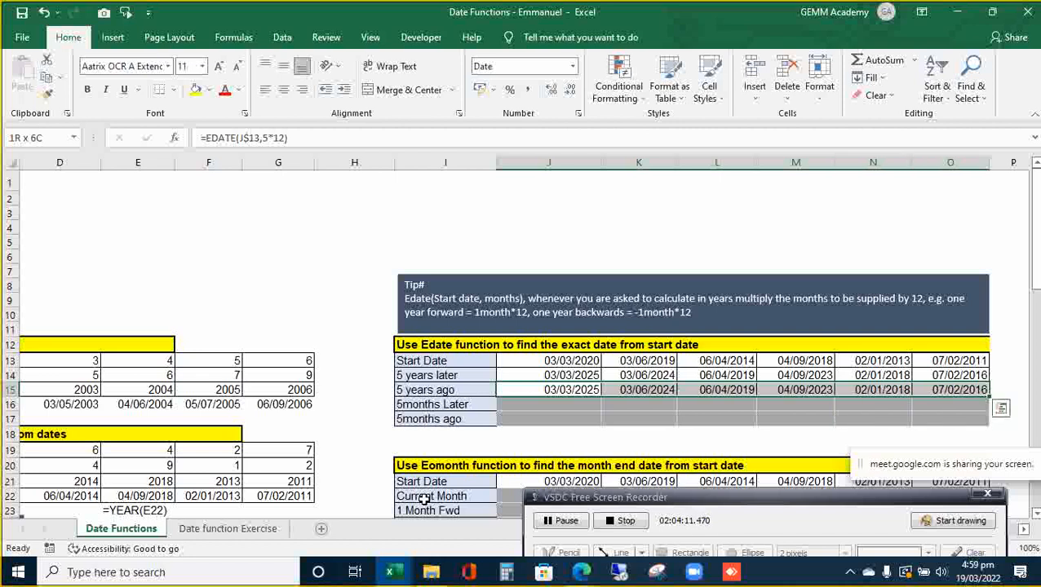
key(F2)
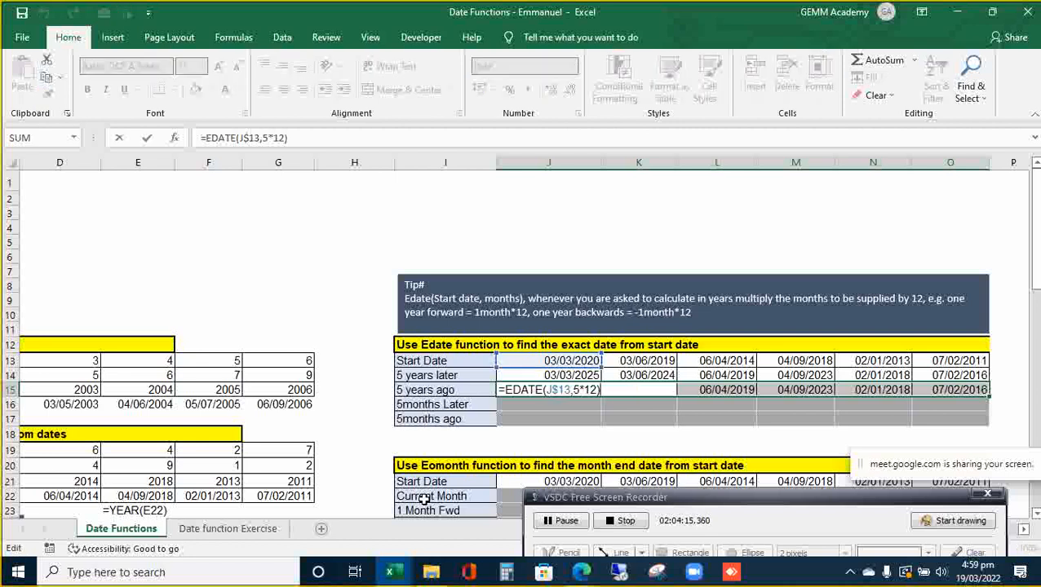
key(Left)
key(Left)
key(Left)
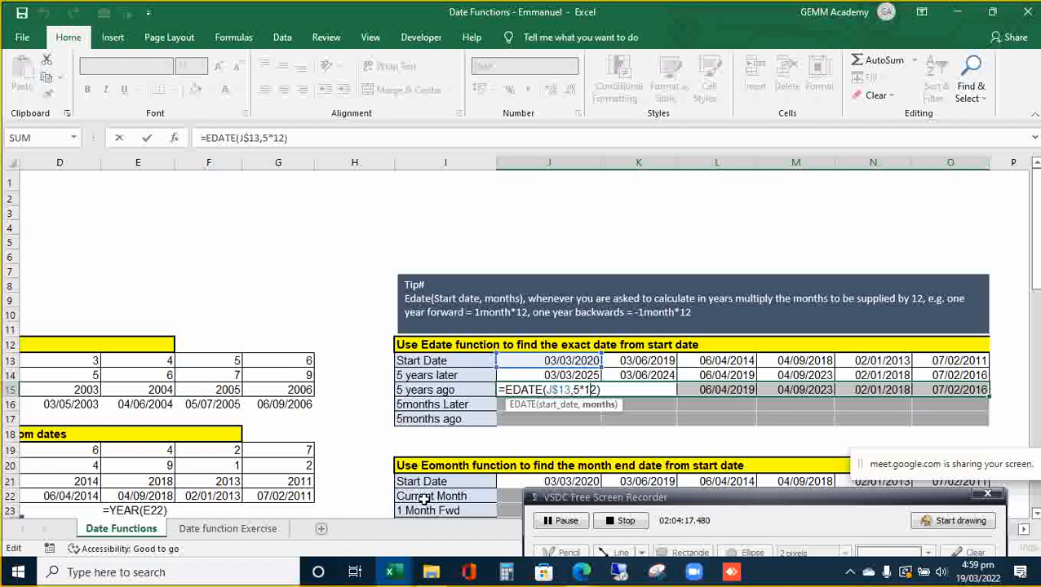
text(-)
key(ctrl+Return)
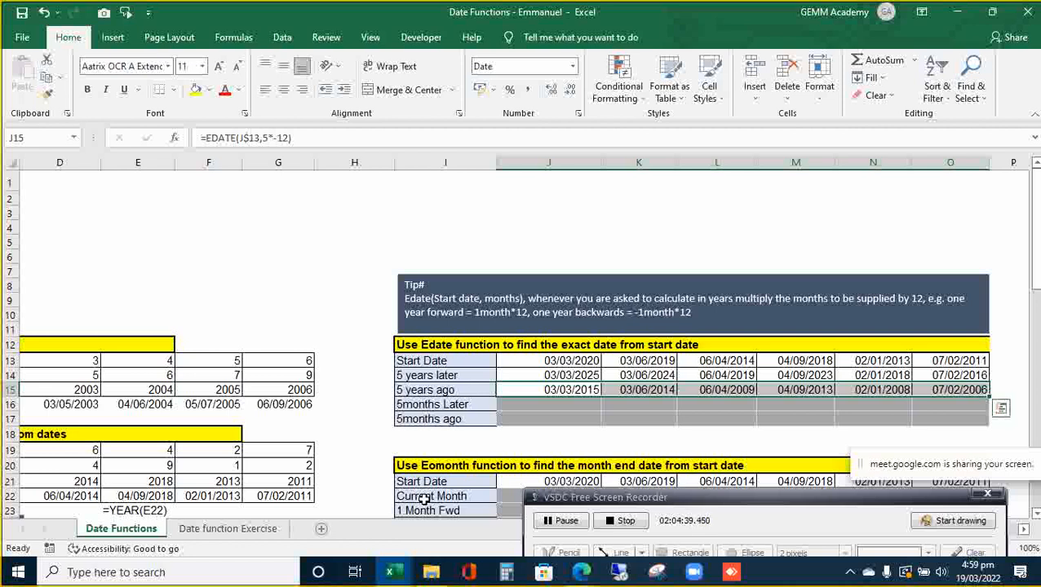
- Copy the =EDATE(J$13,5*-12) formulas down into J16:O16 and start editing J16
key(shift+Down)
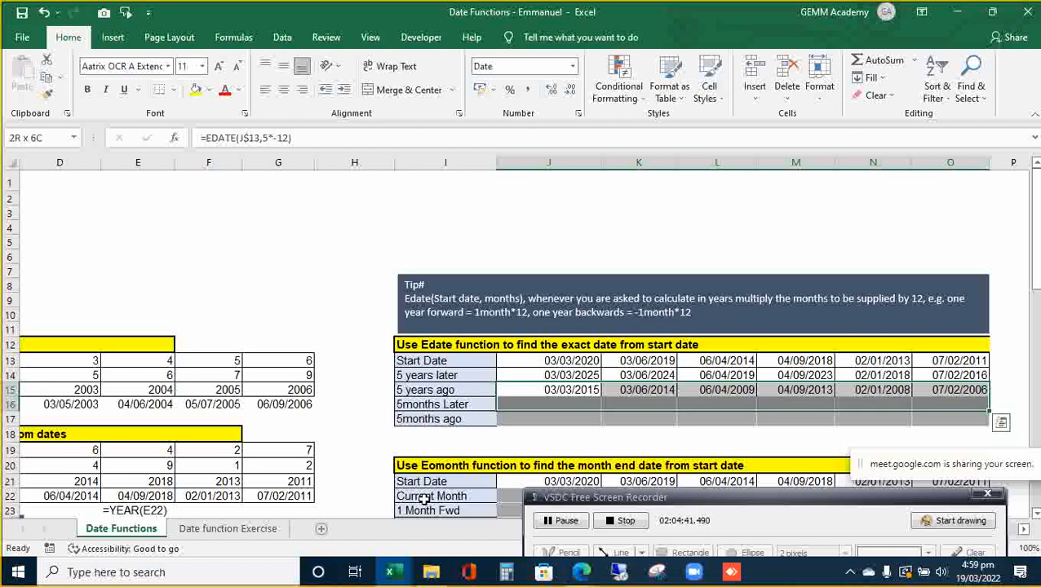
key(ctrl+d)
key(Down)
key(shift+Right)
key(shift+Right)
key(shift+Right)
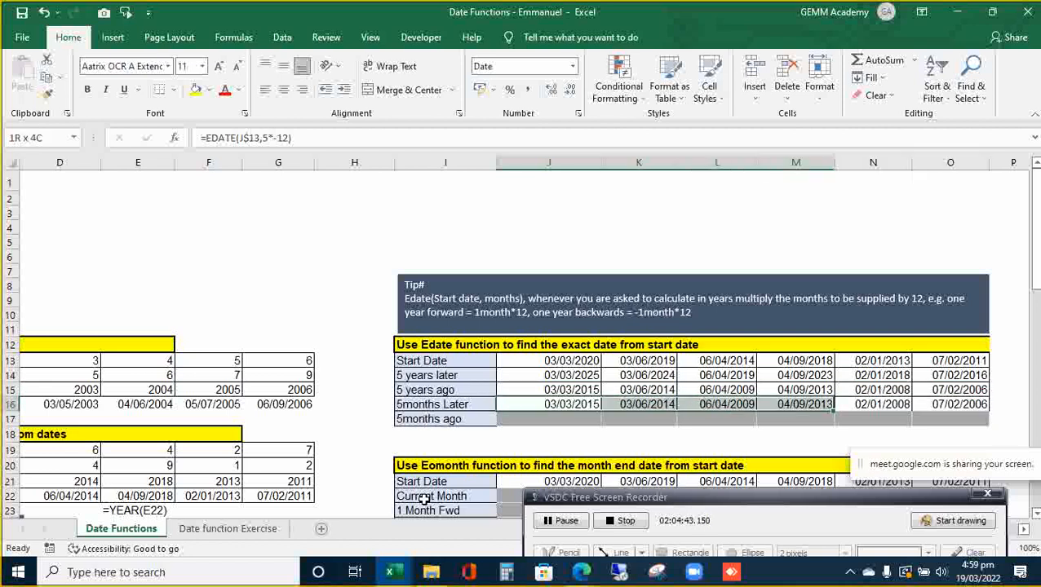
key(shift+Right)
key(shift+Right)
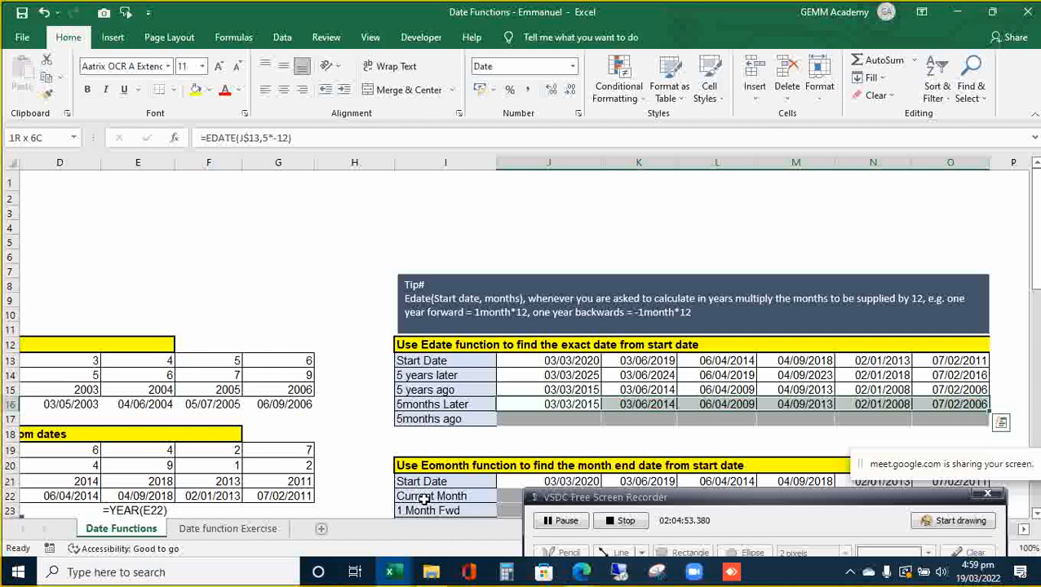
key(F2)
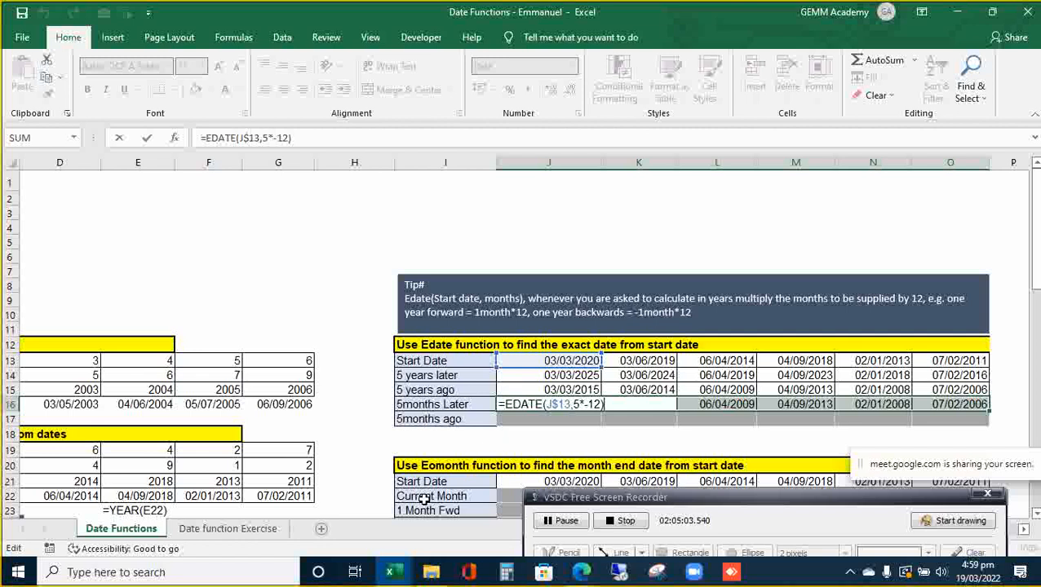
- Remove the *-12 multiplier so J16:O16 read =EDATE(J$13,5), e.g. 03/08/2020
key(Left)
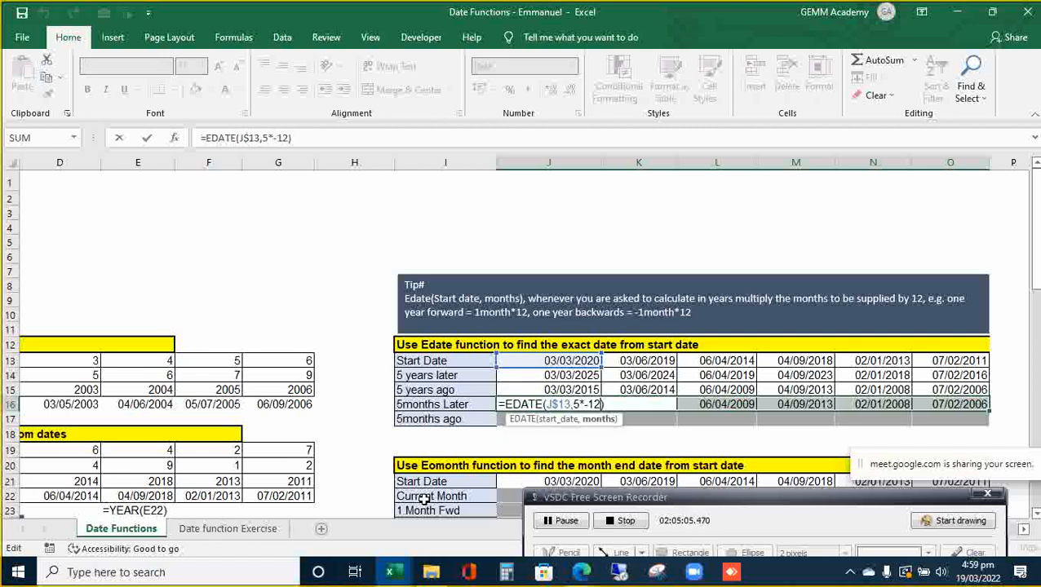
key(BackSpace)
key(BackSpace)
key(BackSpace)
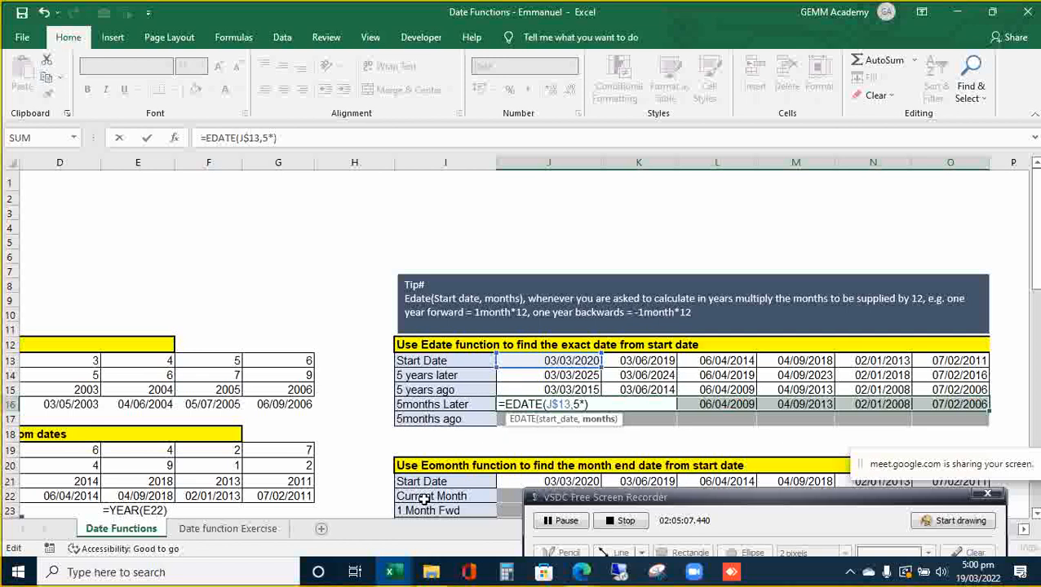
key(BackSpace)
key(ctrl+Return)
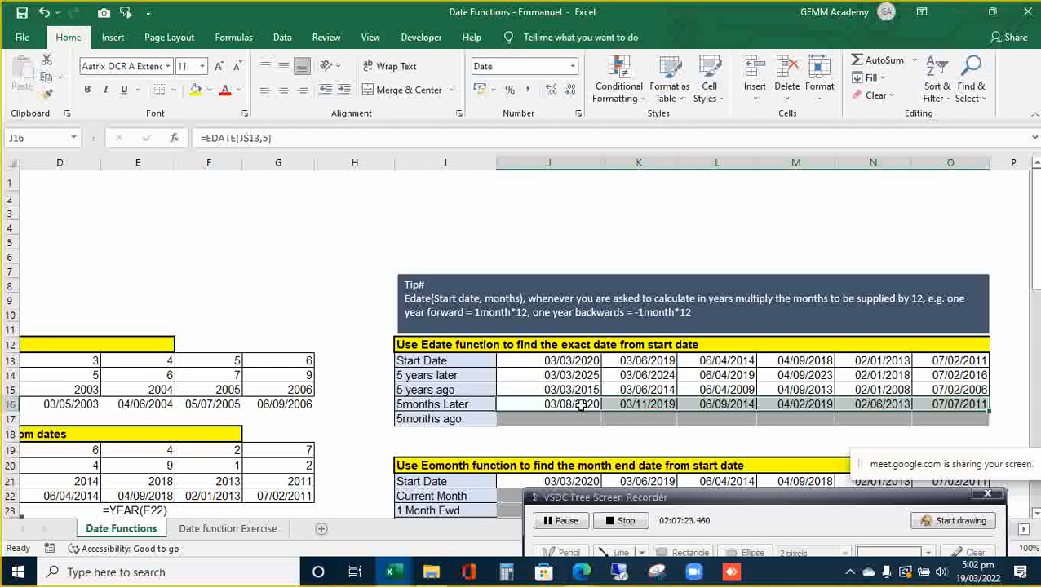
- Copy the formulas into row 17 and change them to =EDATE(J$13,-5) across J17:O17
key(shift+Down)
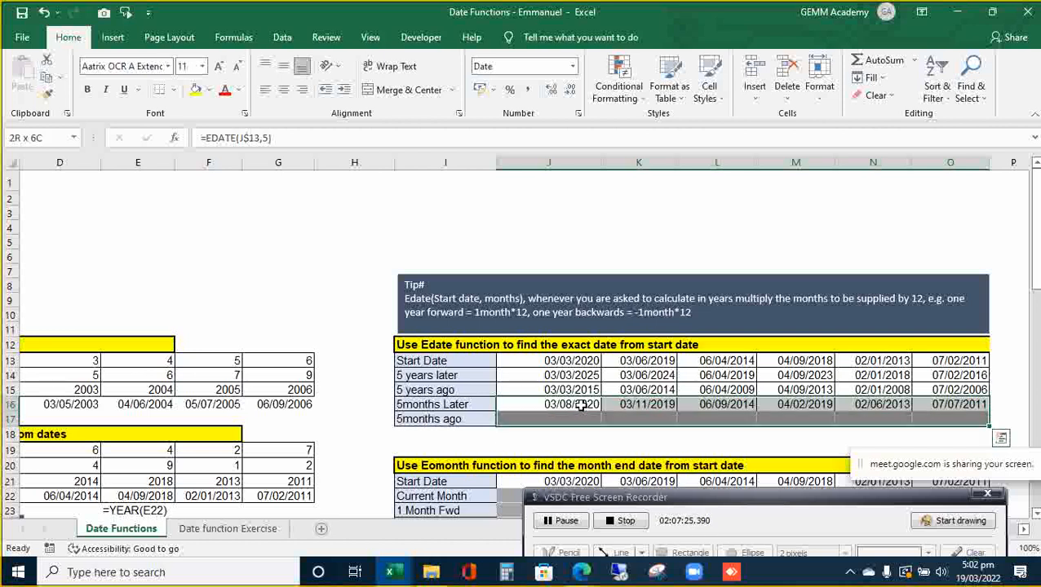
key(ctrl+d)
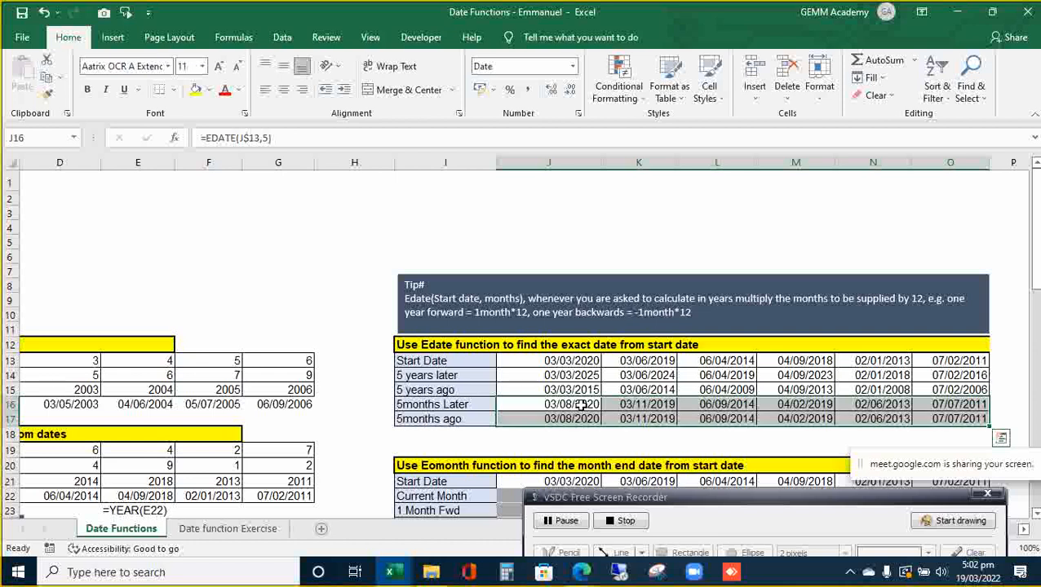
key(Down)
key(shift+Right)
key(shift+Right)
key(shift+Right)
key(shift+Right)
key(shift+Right)
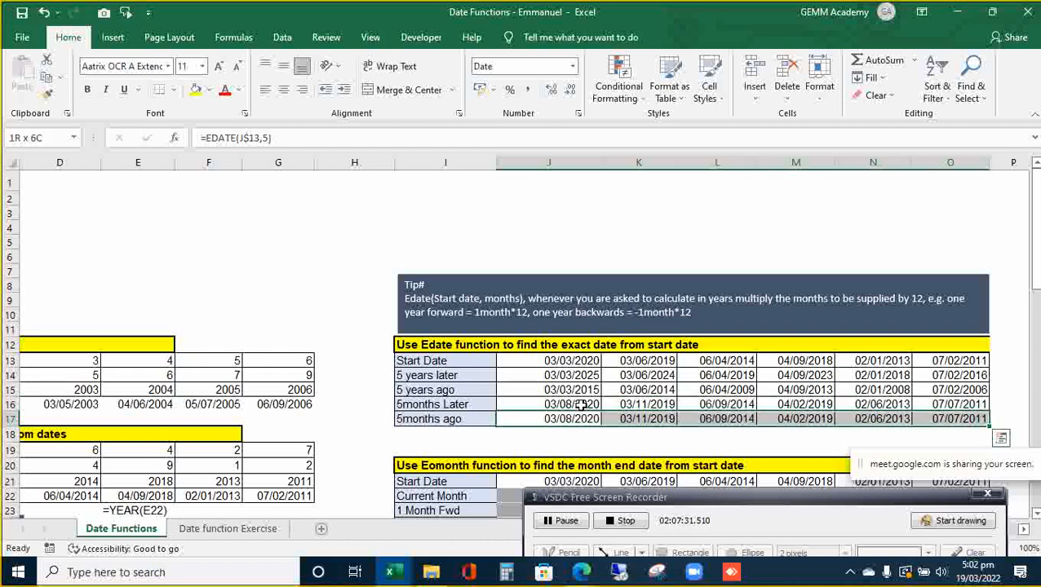
key(F2)
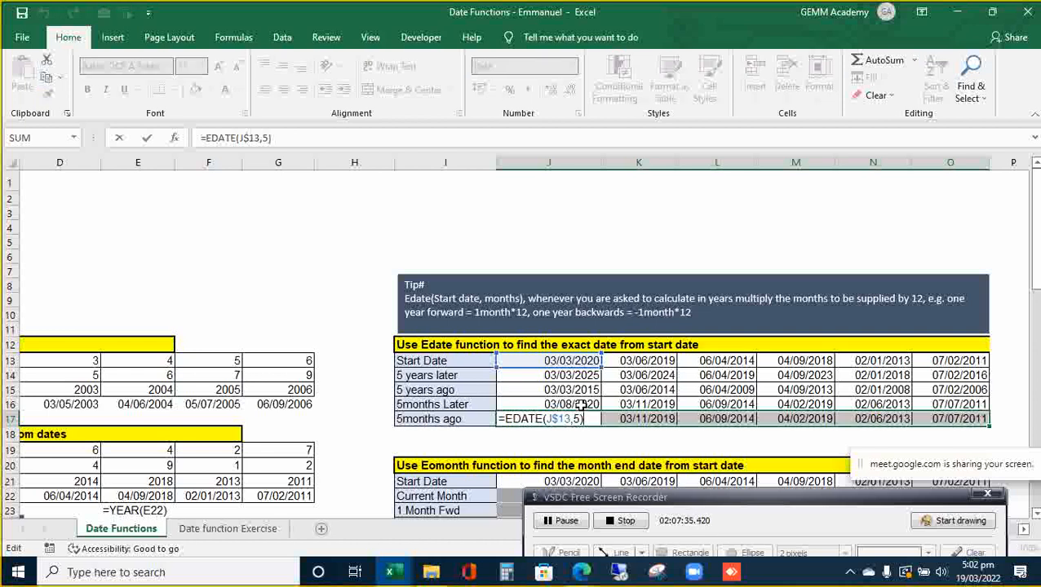
key(Left)
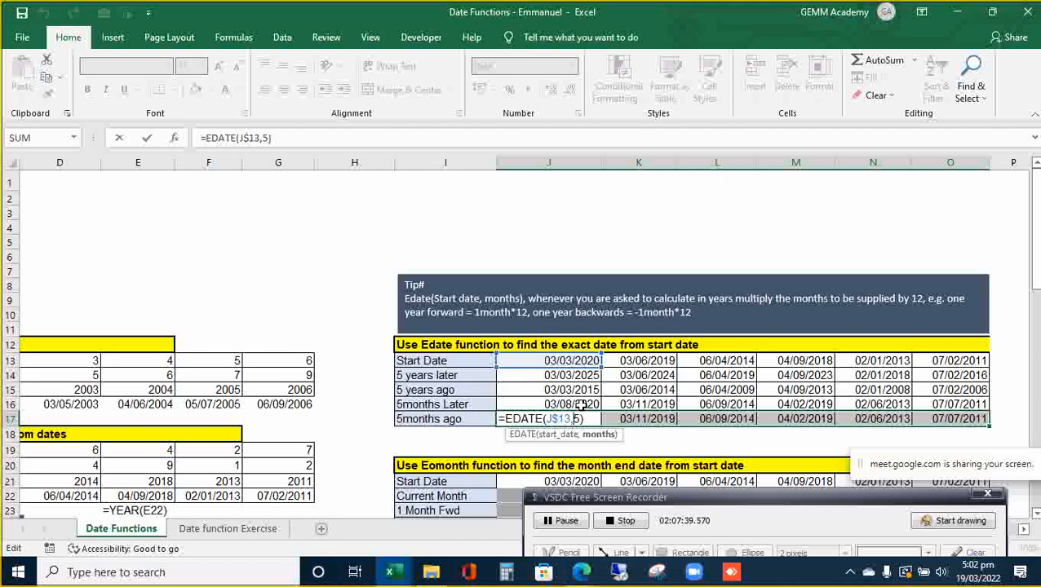
text(-)
key(ctrl+Return)
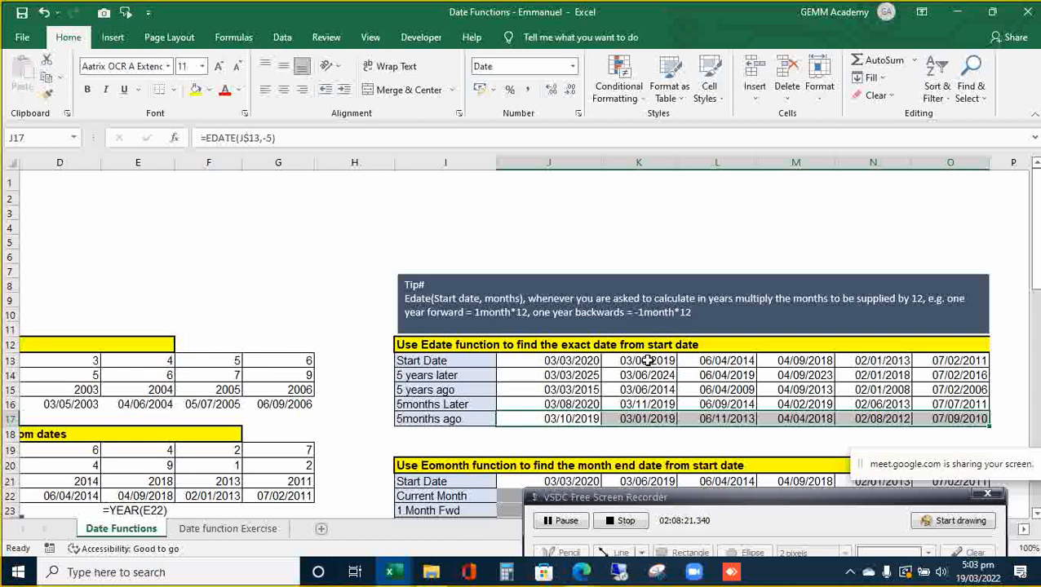
key(Down)
key(Up)
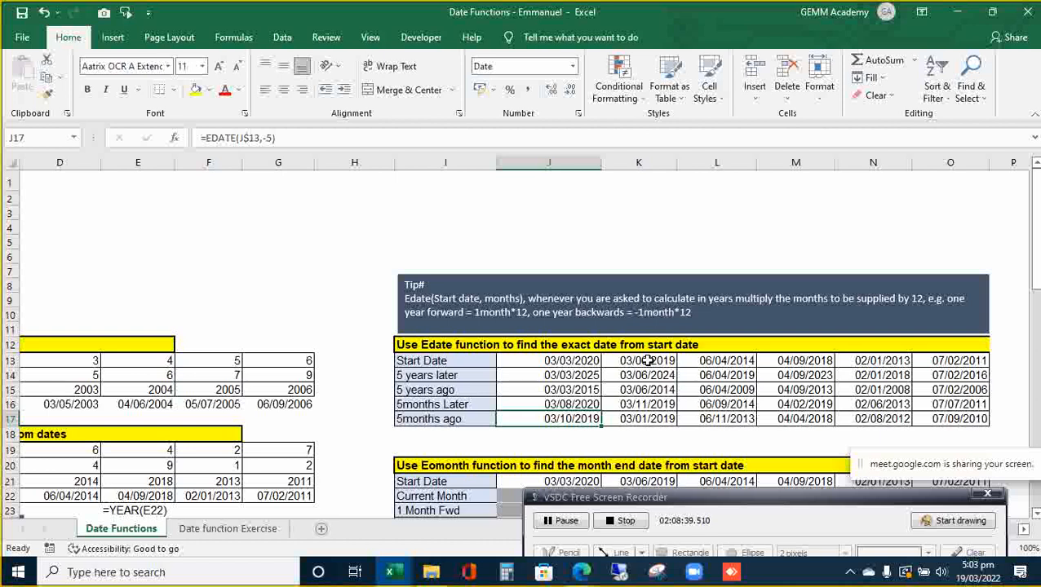
key(Up)
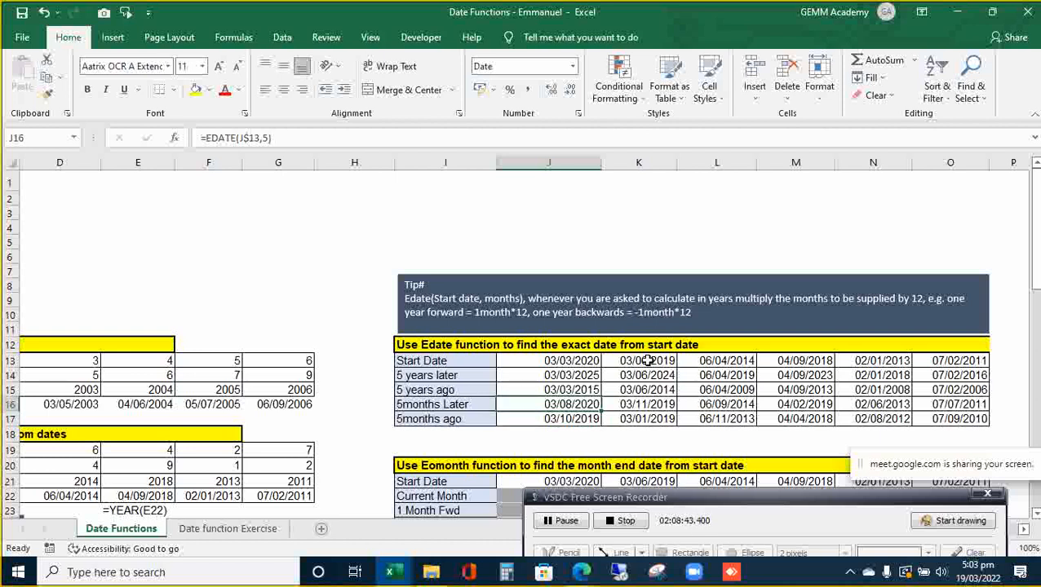
key(Up)
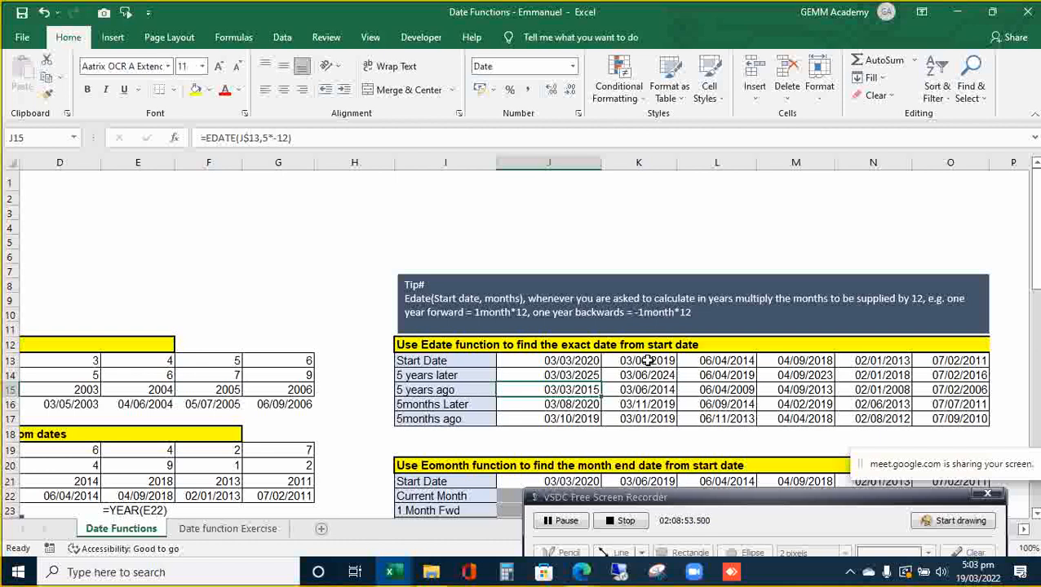
key(Up)
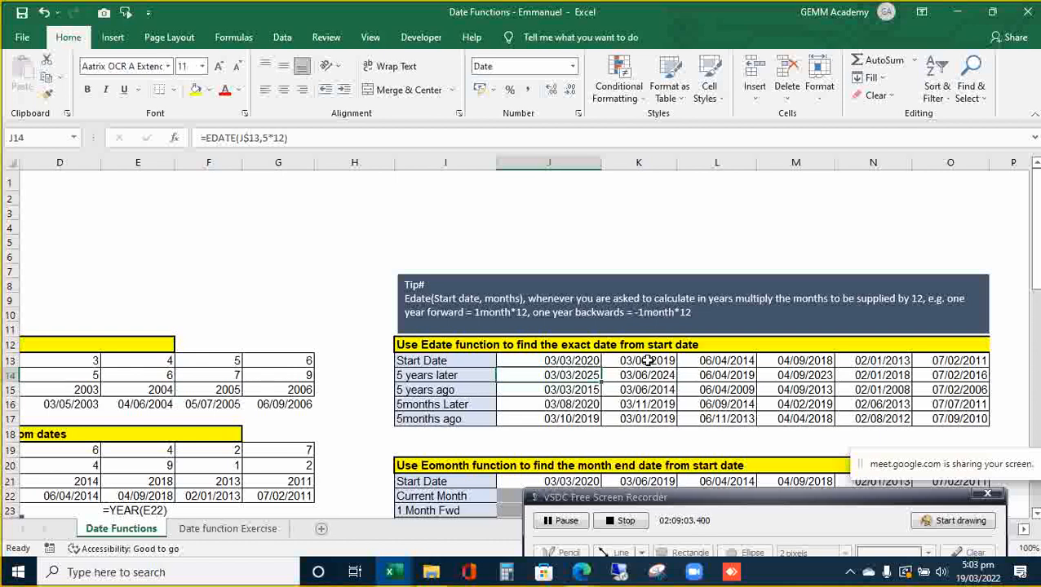
key(Down)
key(Down)
key(Down)
key(Down)
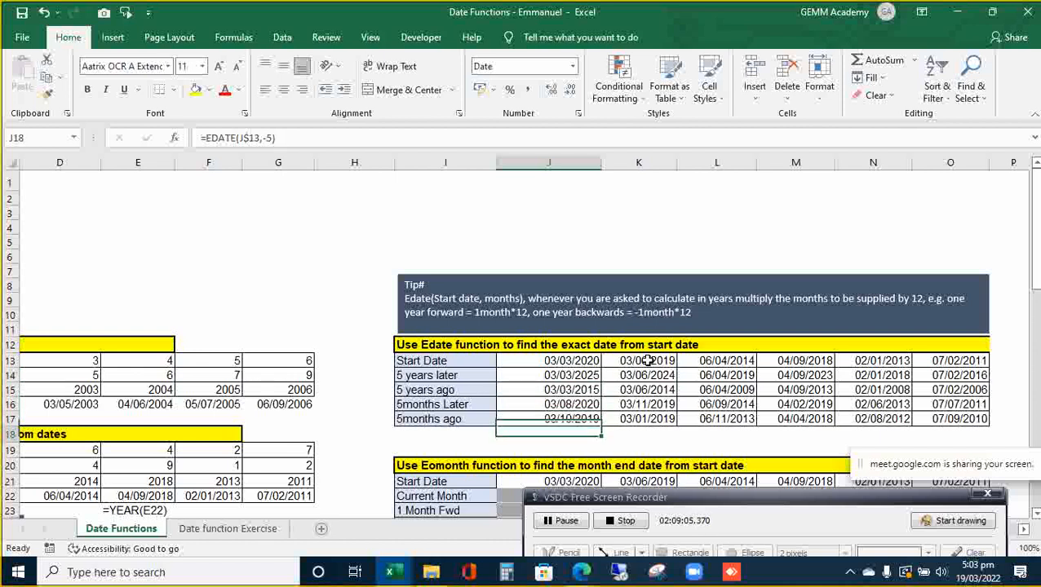
key(Down)
key(Down)
key(Down)
key(Down)
key(Down)
key(Down)
key(Down)
key(Down)
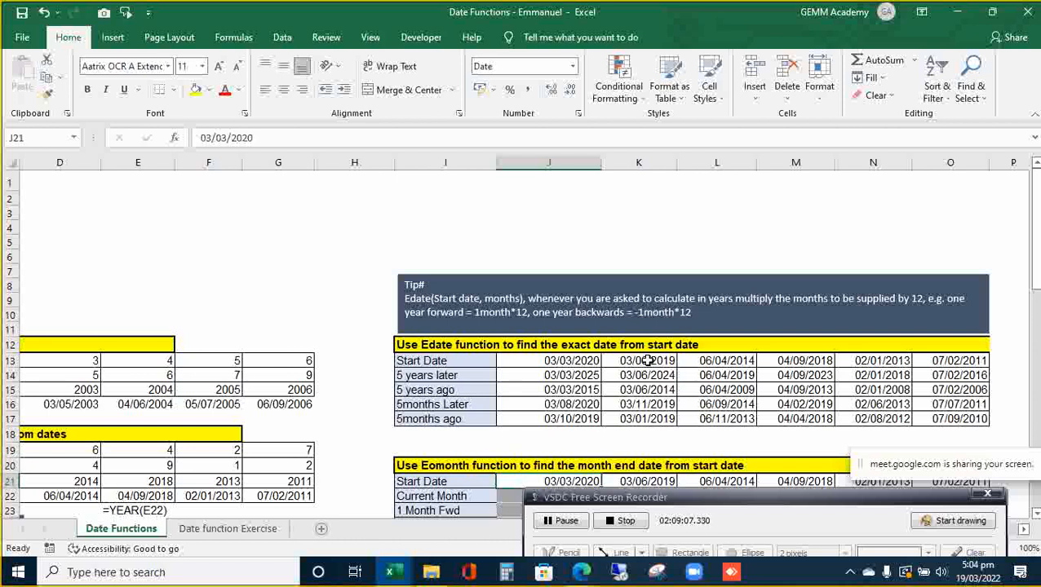
- Select the Current Month row J22:O22 and start =EOMONTH(J21 from the 03/03/2020 start date
key(Down)
key(Down)
key(Down)
key(Down)
key(Down)
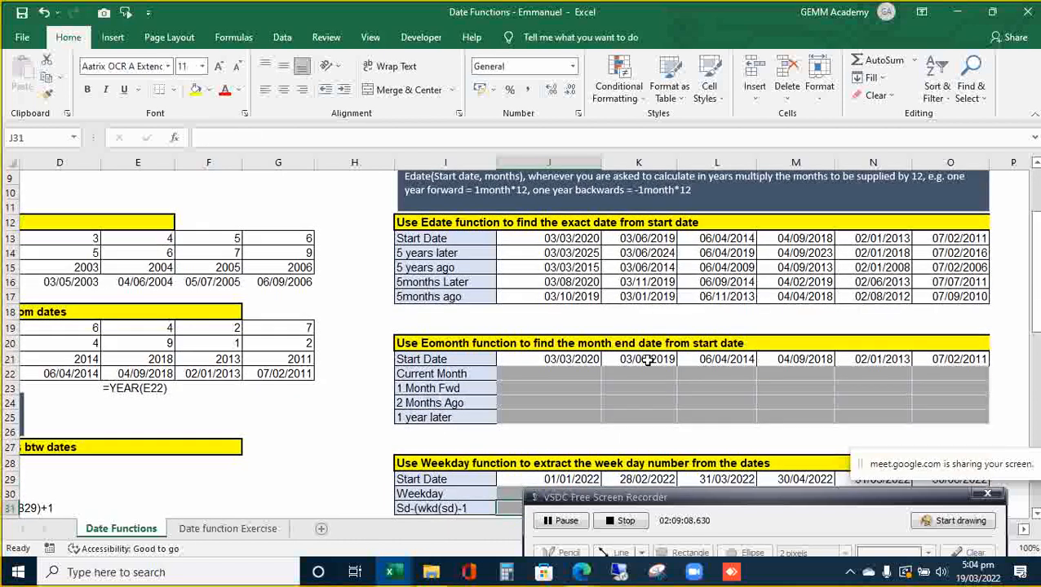
key(Up)
key(Up)
key(Up)
key(Up)
key(Up)
key(Up)
key(Up)
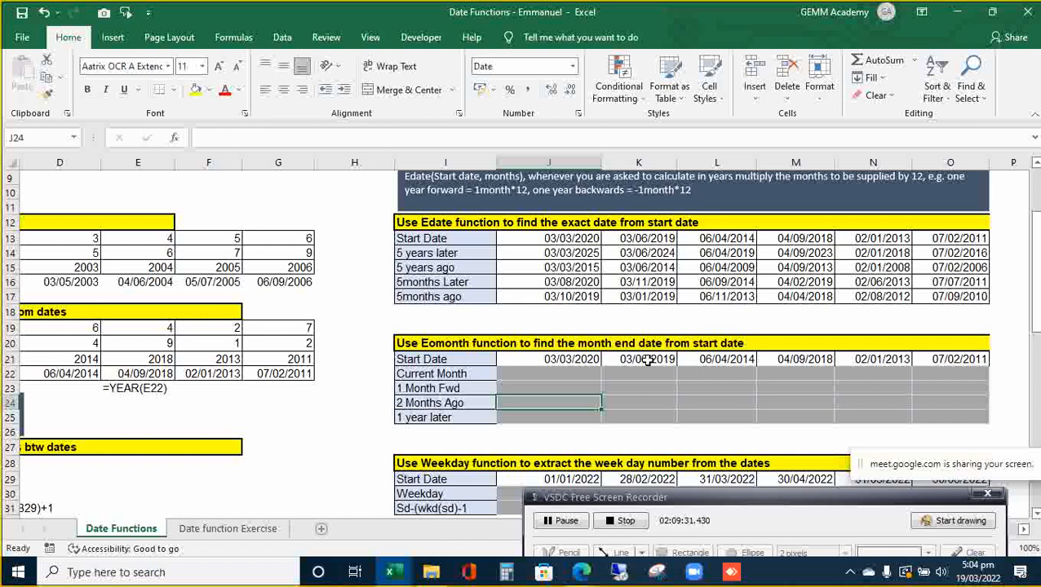
key(Up)
key(Up)
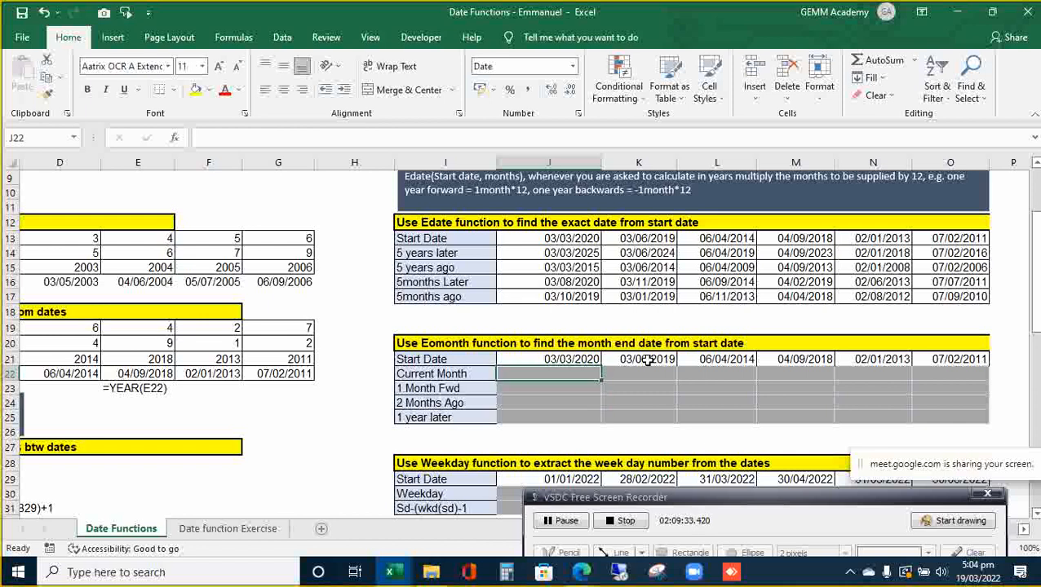
key(shift+Right)
key(shift+Right)
key(shift+Right)
key(shift+Right)
key(shift+Right)
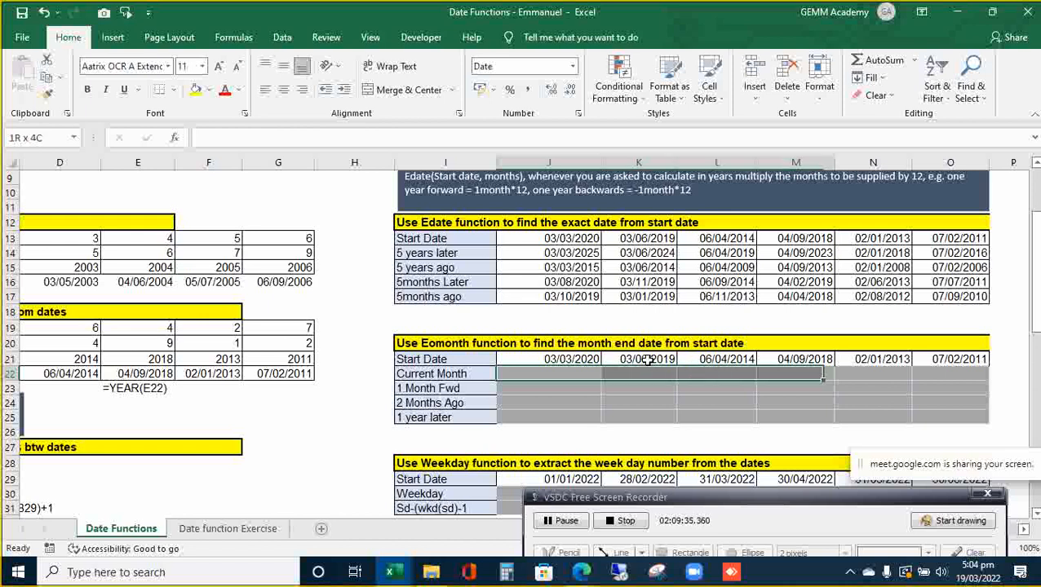
text(=)
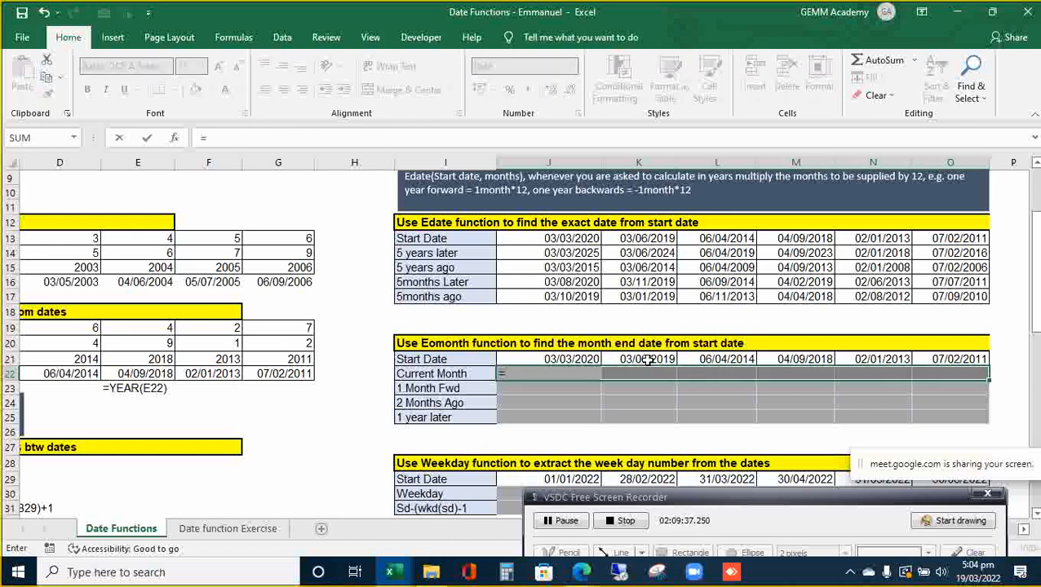
text(eo)
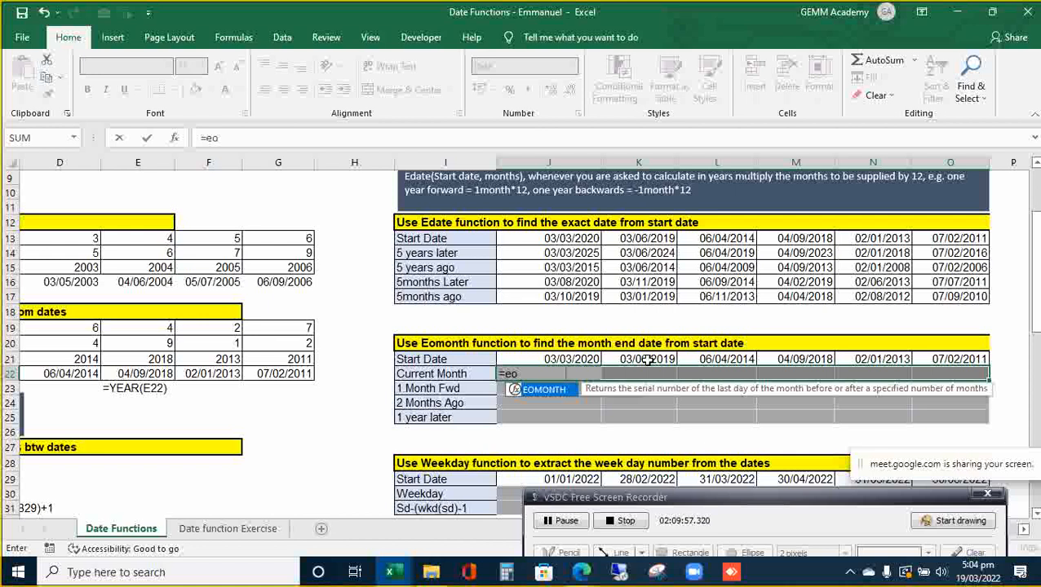
key(Tab)
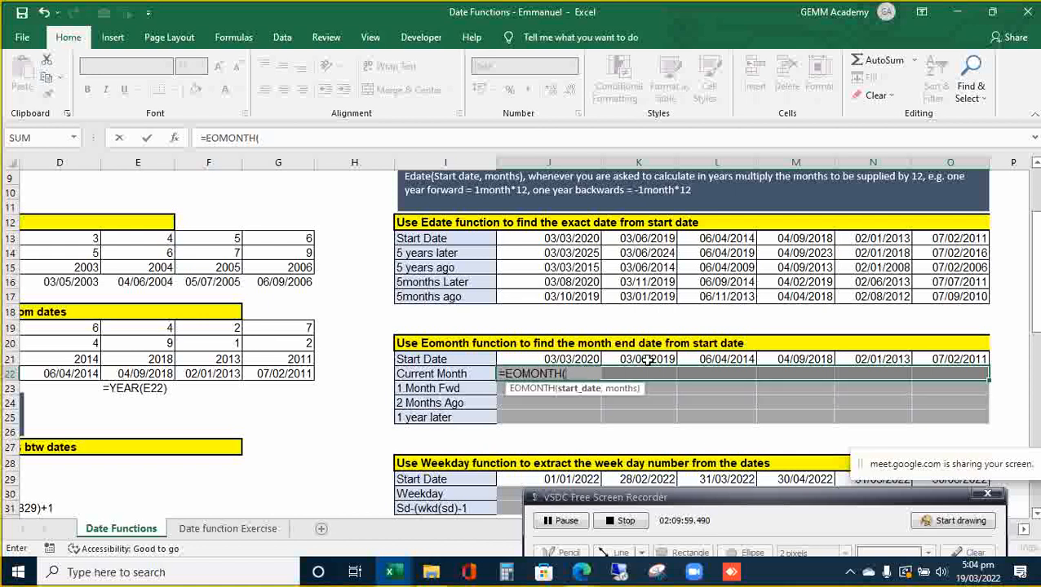
key(Up)
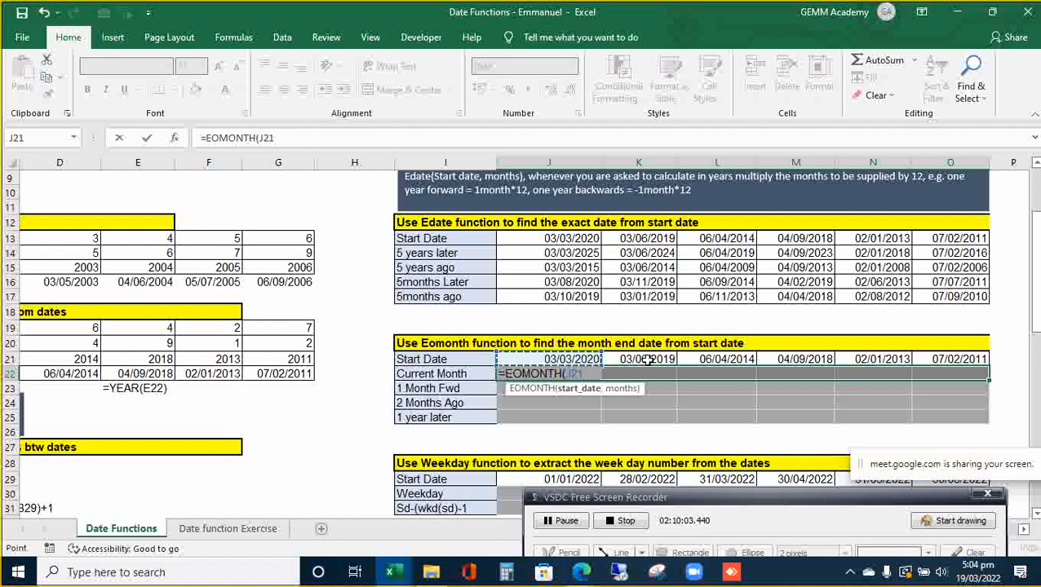
- Complete the formula as =EOMONTH(J$21,0) and fill it across J22:O22
key(F4)
key(F4)
text(,)
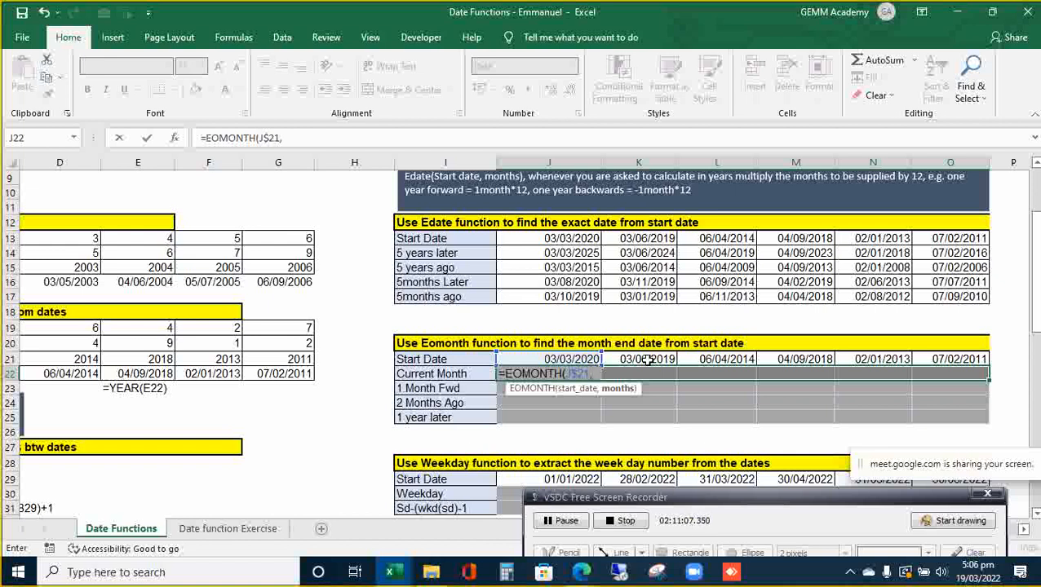
text(0)
key(ctrl+Return)
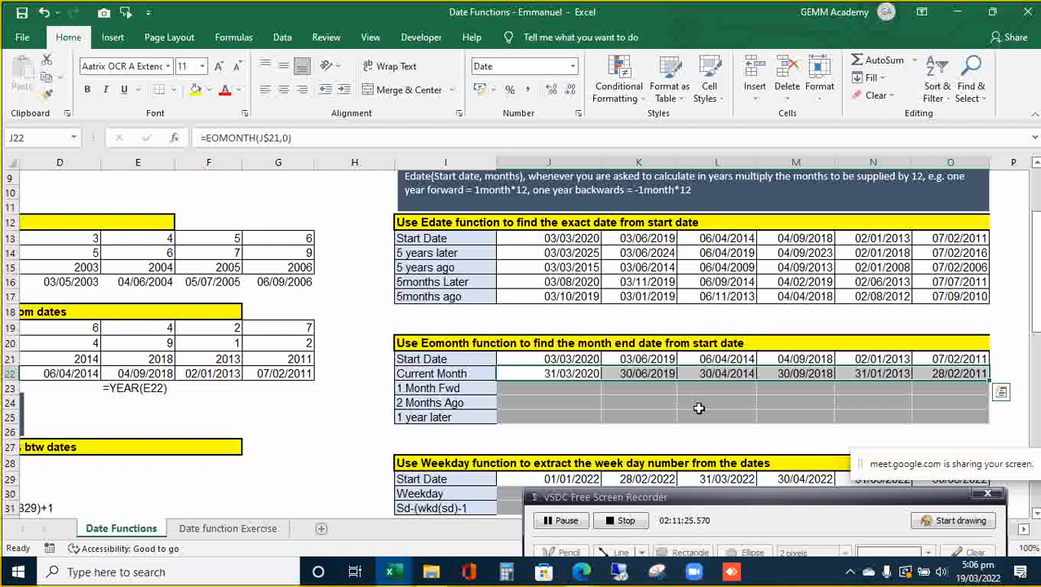
key(Up)
key(Down)
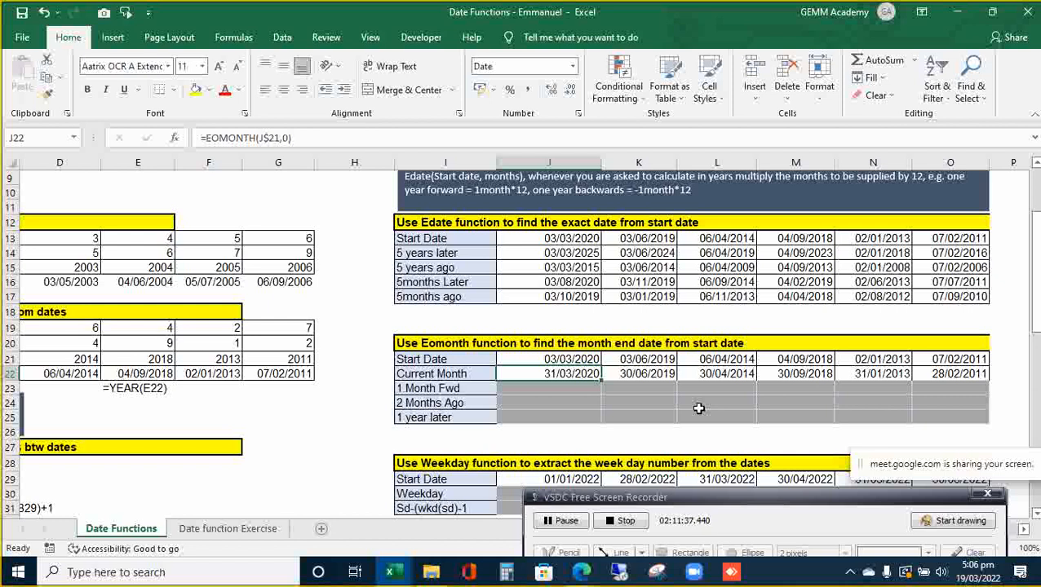
key(Up)
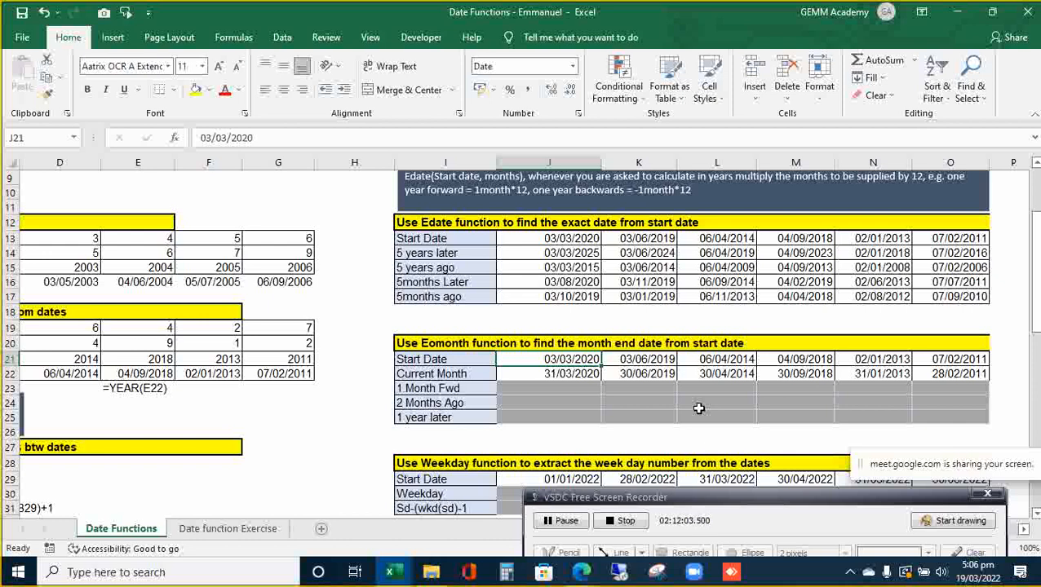
- Fill =EOMONTH(J$21,0) down from J22:O22 into J23:O23, then open J23's formula for editing
key(Down)
key(Down)
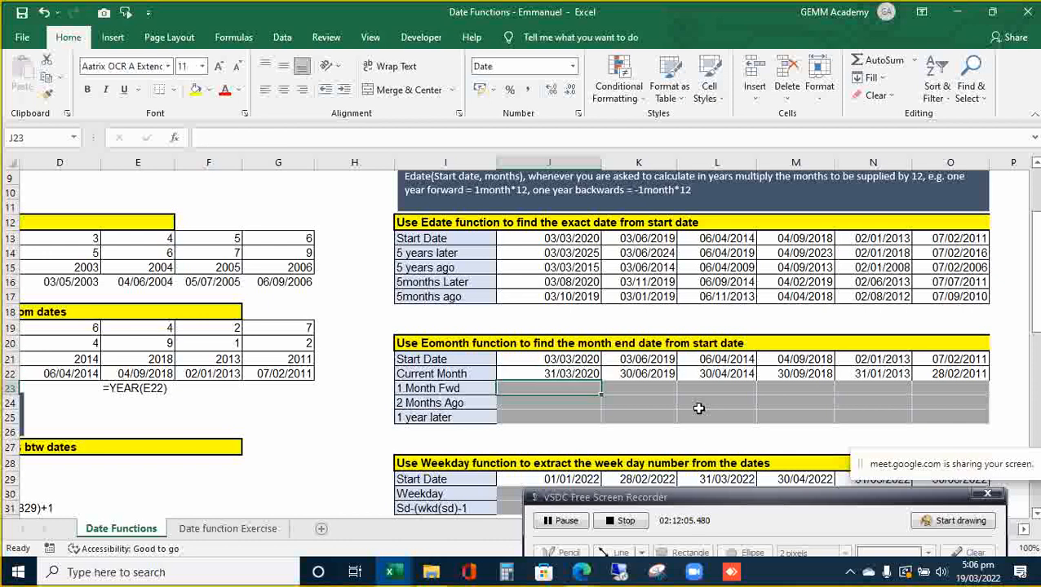
key(Up)
key(shift+Right)
key(shift+Right)
key(shift+Right)
key(shift+Right)
key(shift+Right)
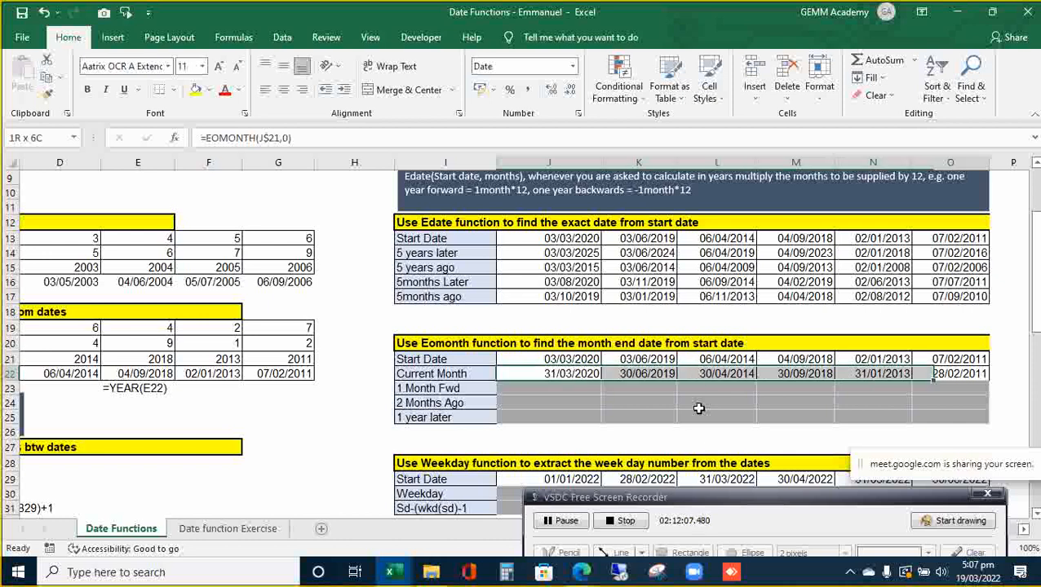
key(shift+Down)
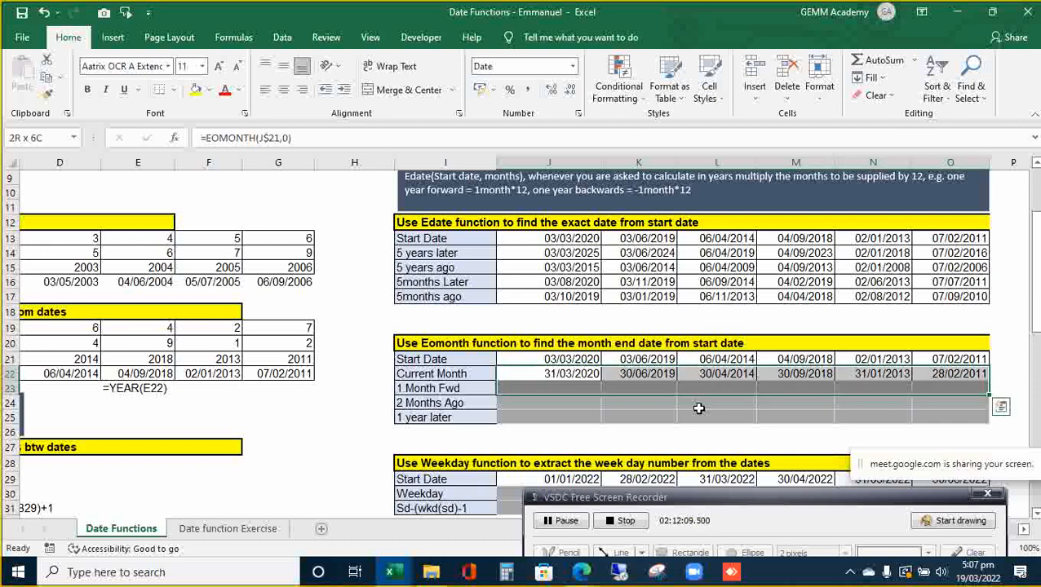
key(ctrl+d)
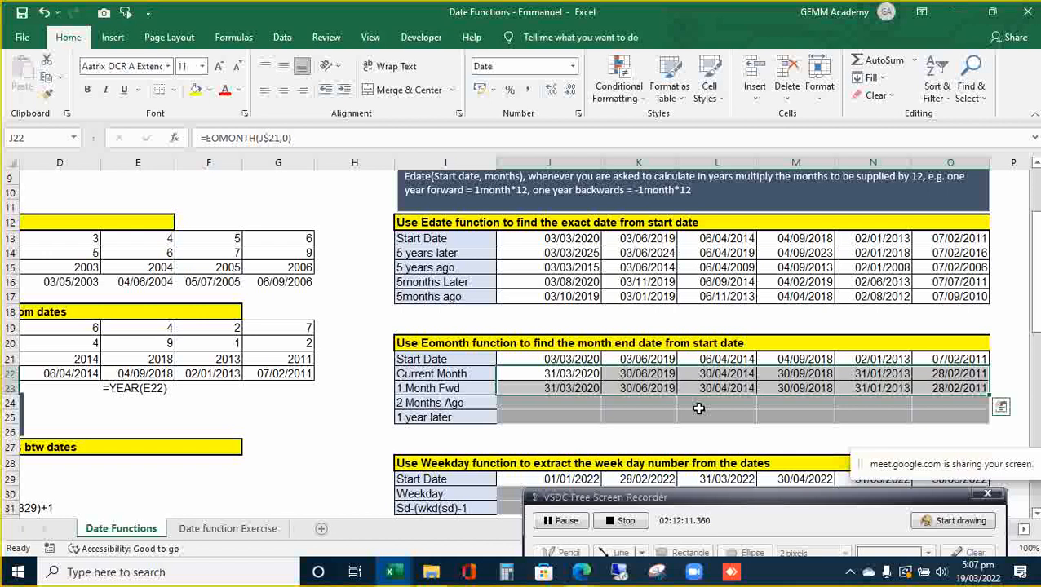
key(Down)
key(shift+Right)
key(shift+Right)
key(shift+Right)
key(shift+Right)
key(shift+Right)
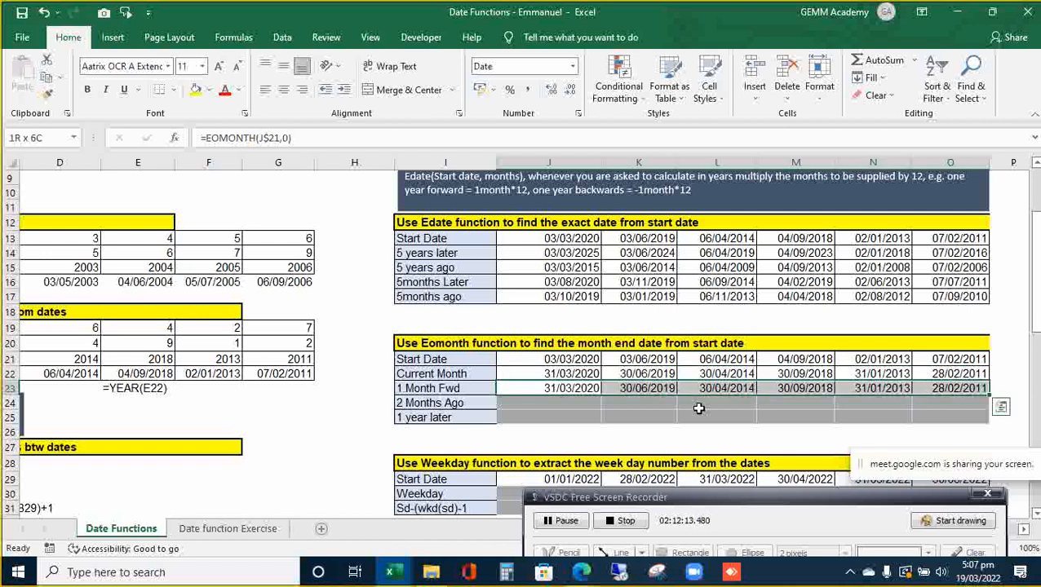
key(F2)
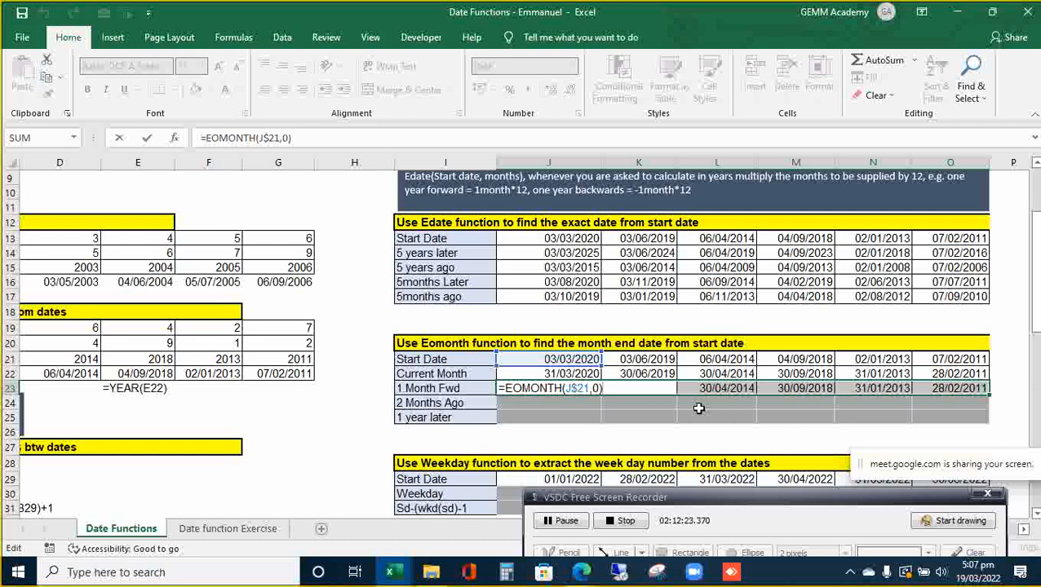
- Change the months argument to 1, giving =EOMONTH(J$21,1) across J23:O23
key(Left)
key(BackSpace)
text(1)
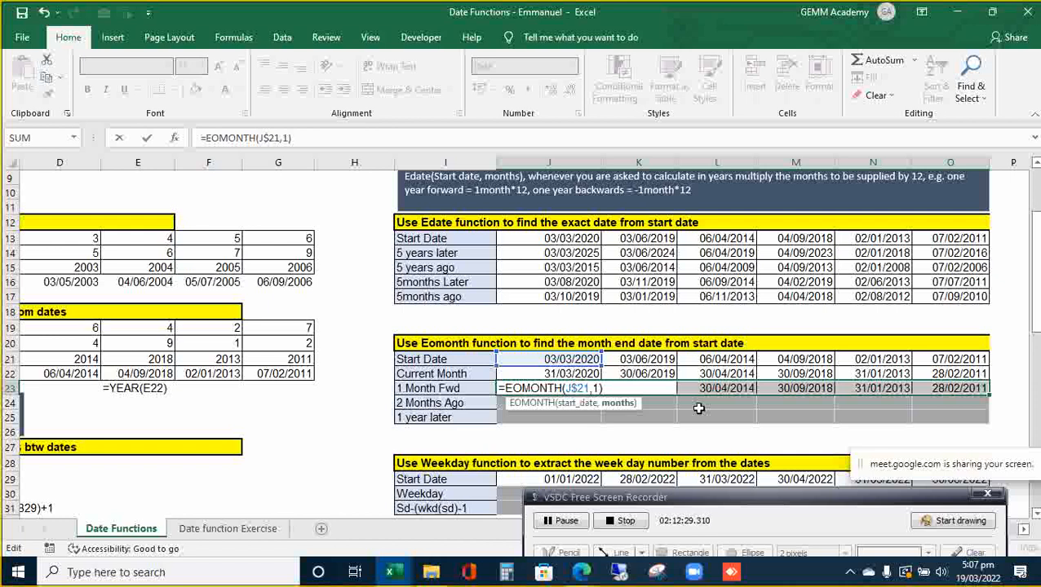
key(ctrl+Return)
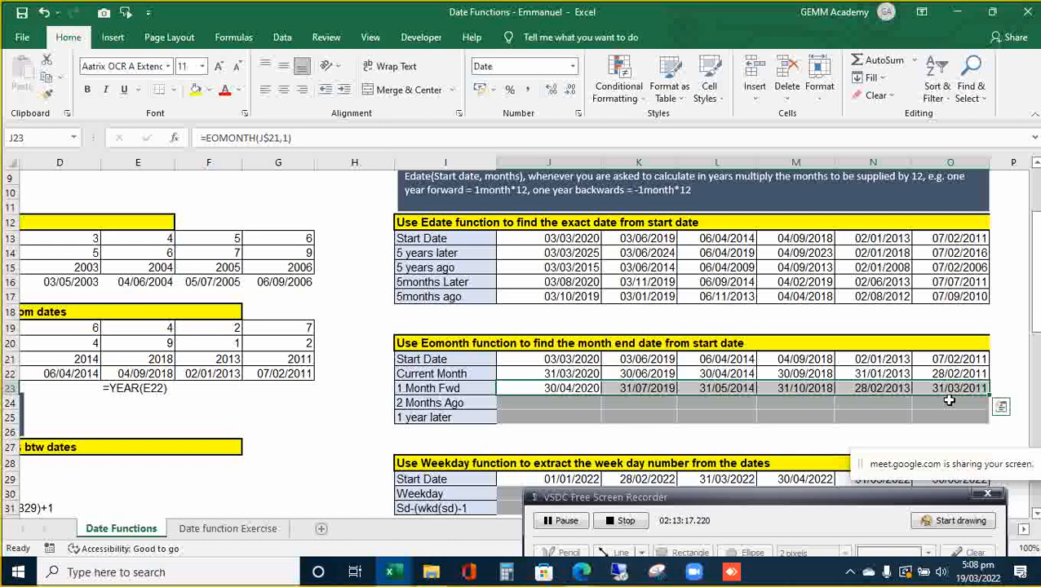
key(Down)
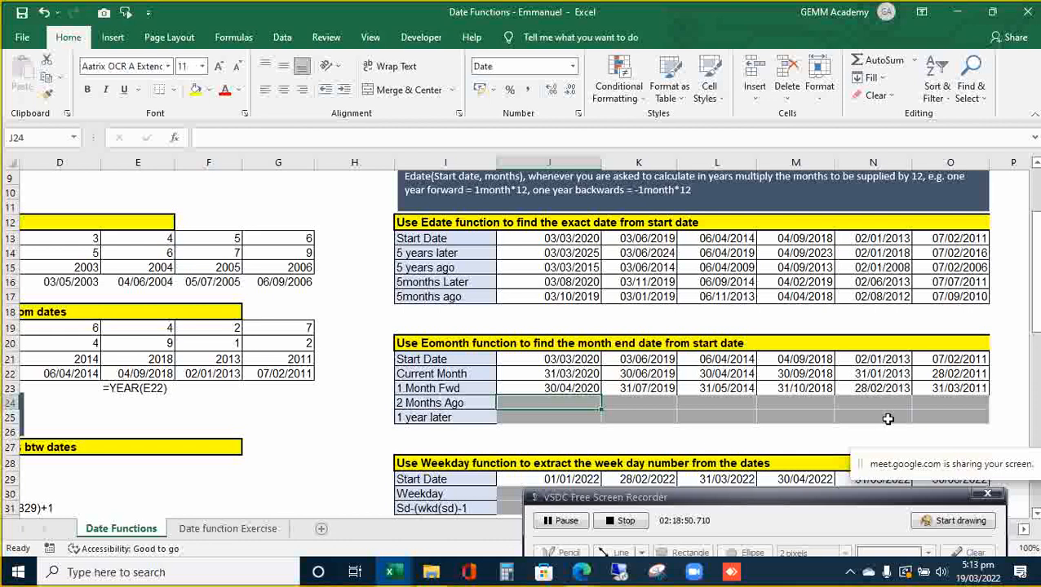
- Locate the empty 2 Months Ago row J24:O24 beneath the 1 Month Fwd formulas
click(737, 437)
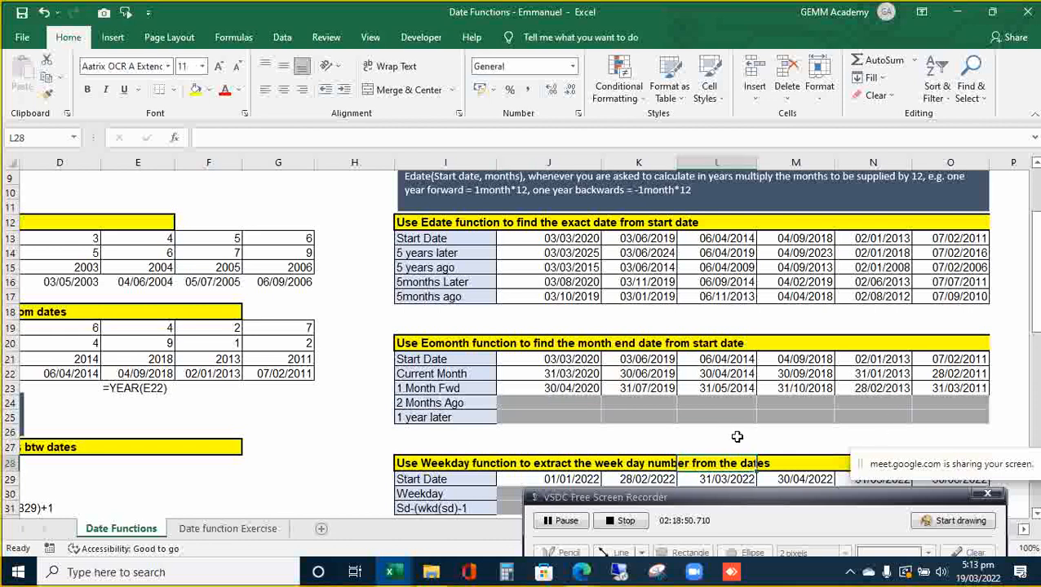
scroll(736, 436, down, 3)
scroll(736, 437, down, 3)
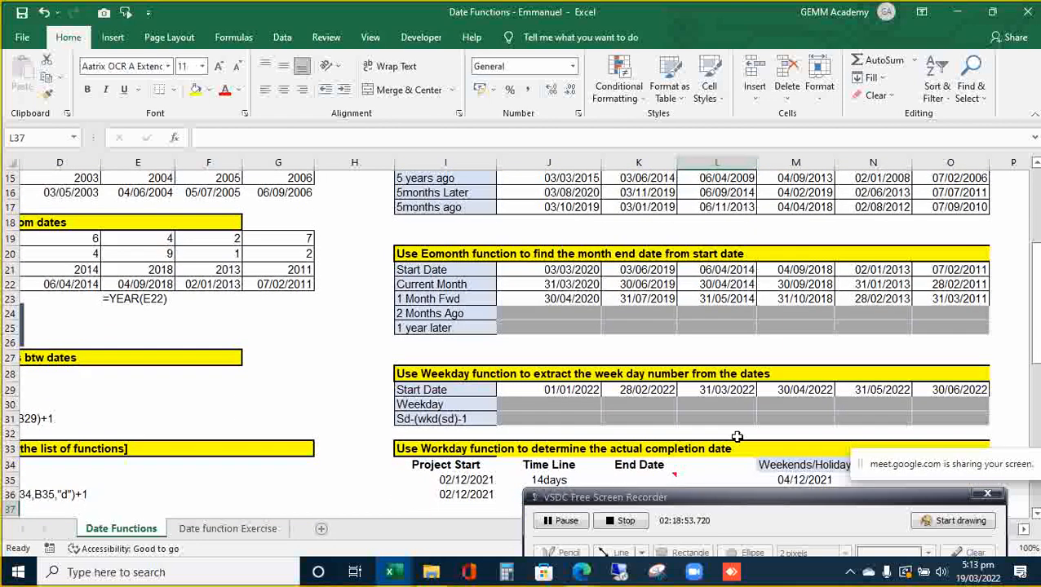
click(737, 436)
key(Up)
key(Up)
key(Up)
key(Up)
key(Up)
key(Up)
key(Up)
key(Up)
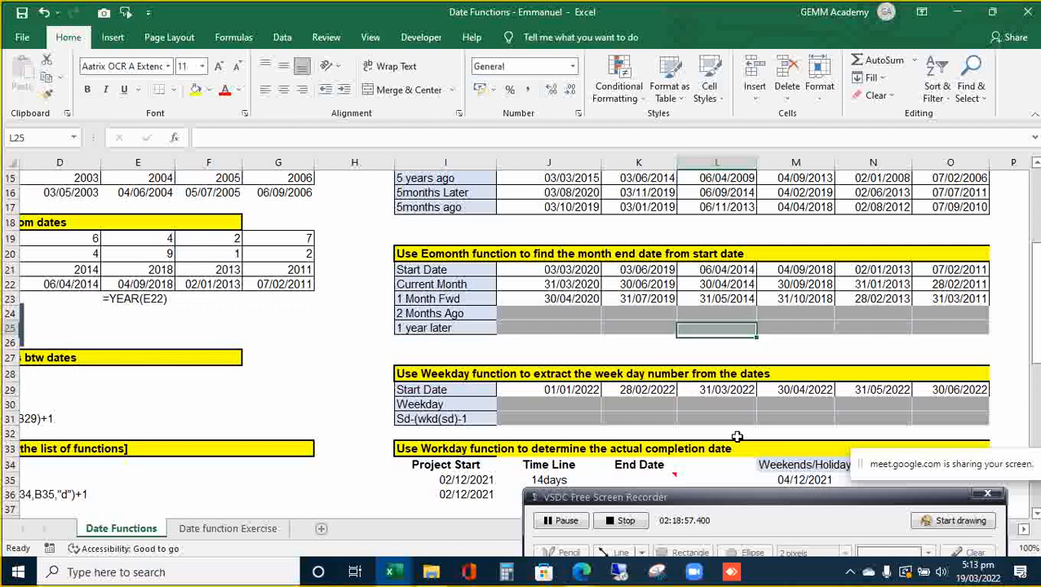
key(Left)
key(Left)
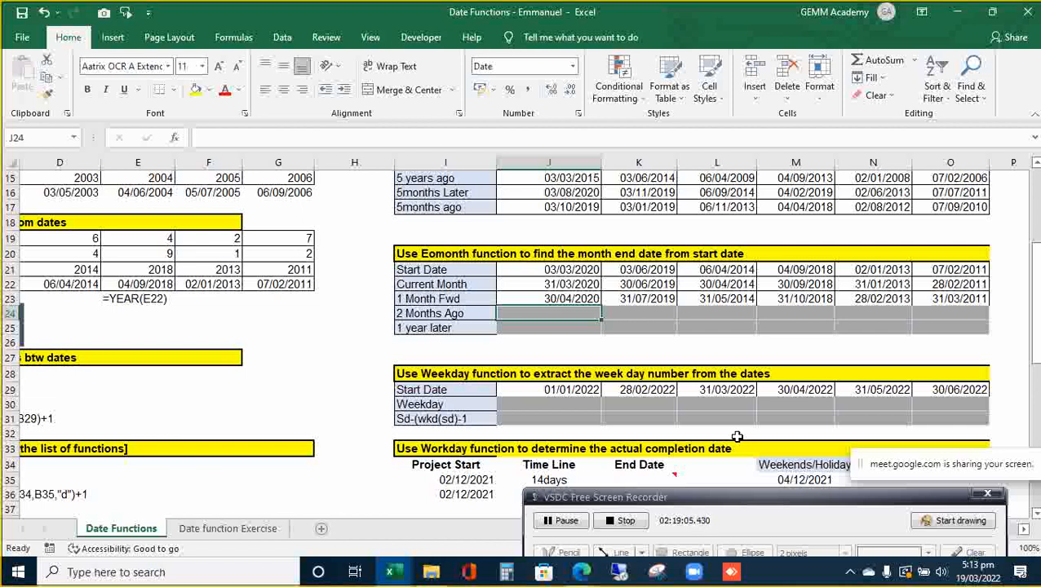
key(shift+Right)
key(shift+Right)
key(shift+Right)
key(shift+Right)
key(shift+Right)
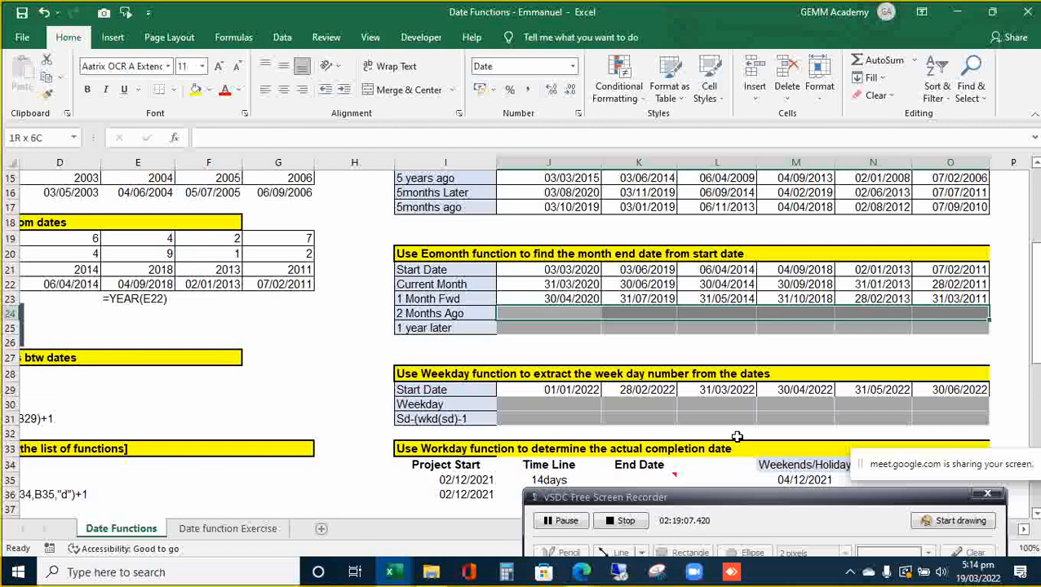
key(Up)
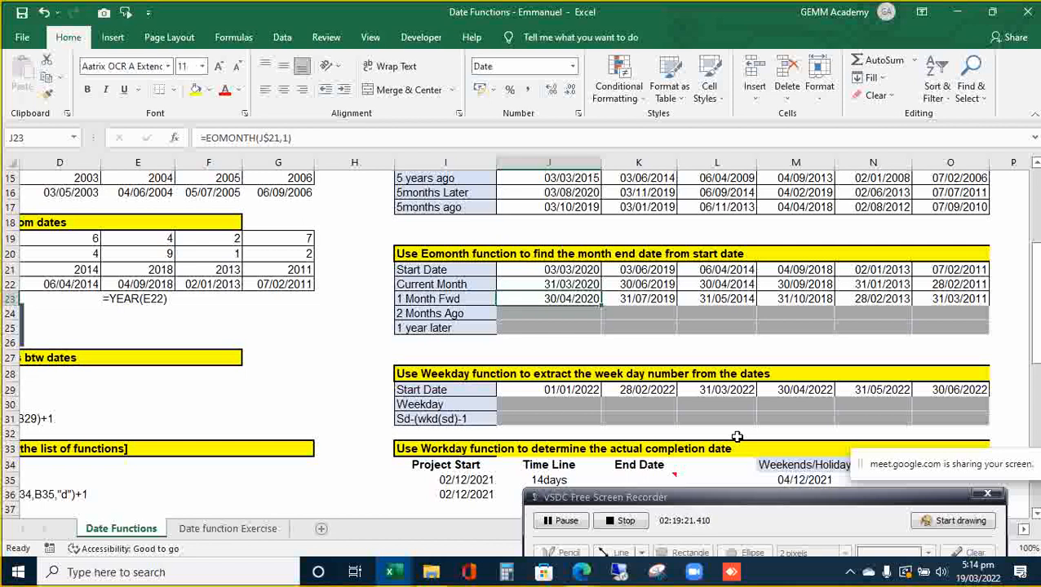
key(Down)
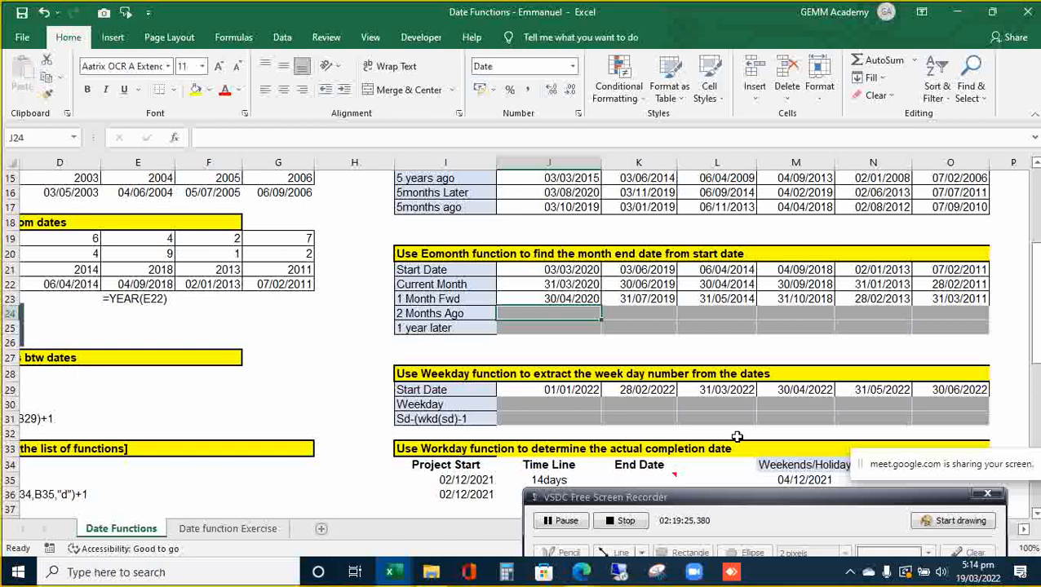
key(shift+Right)
key(shift+Right)
key(shift+Right)
key(shift+Right)
key(shift+Right)
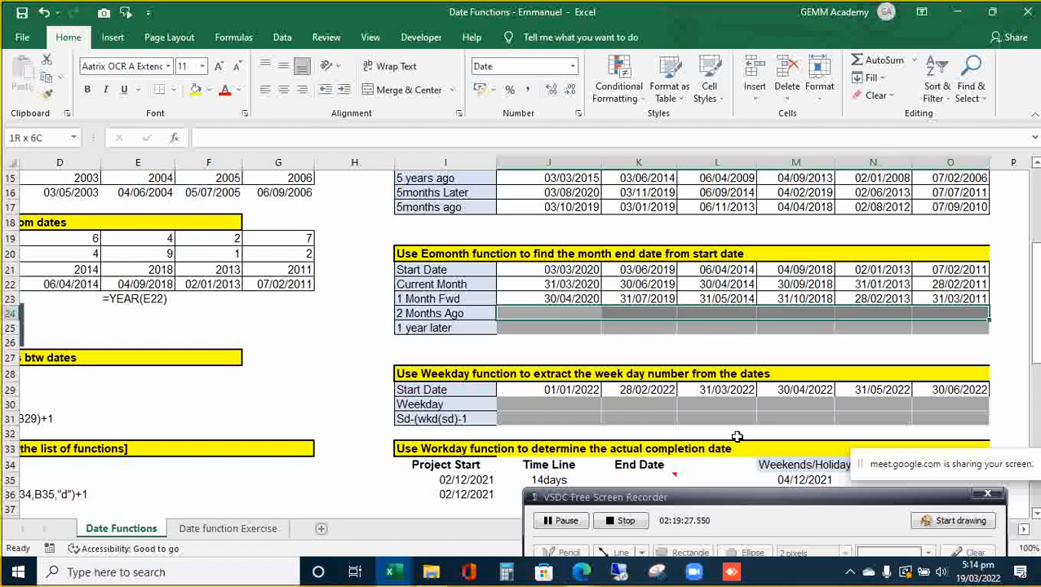
- Select J23:O25 and Ctrl+D the 1 Month Fwd EOMONTH formula into rows 24 and 25
key(Up)
key(shift+Right)
key(shift+Right)
key(shift+Right)
key(shift+Right)
key(shift+Right)
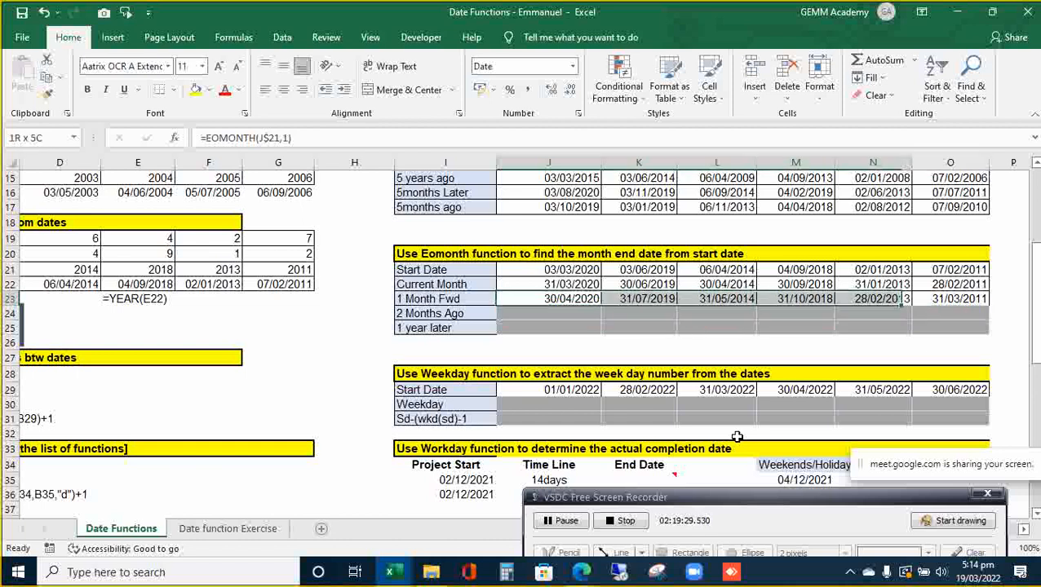
key(shift+Down)
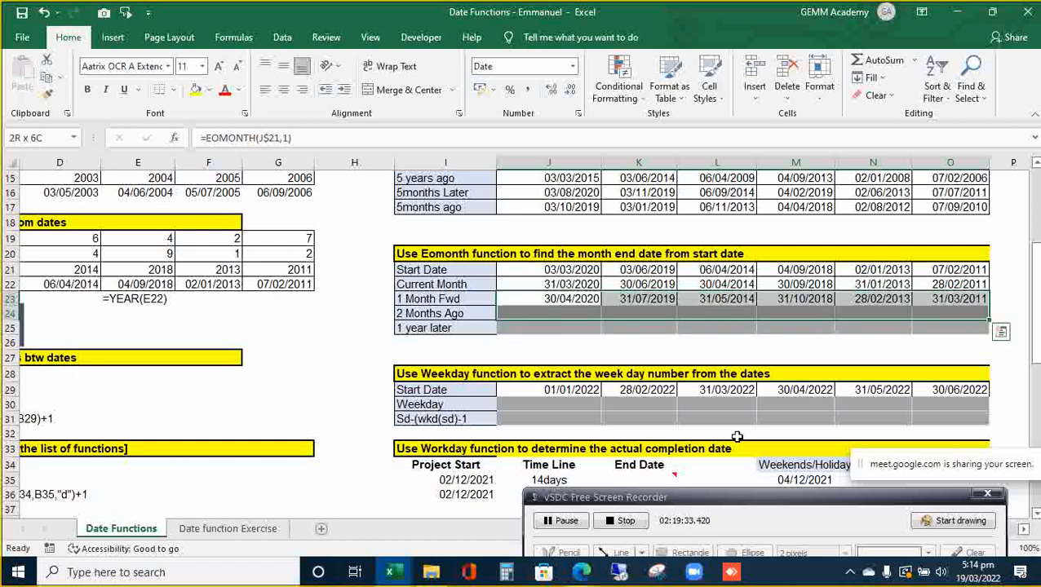
key(shift+Down)
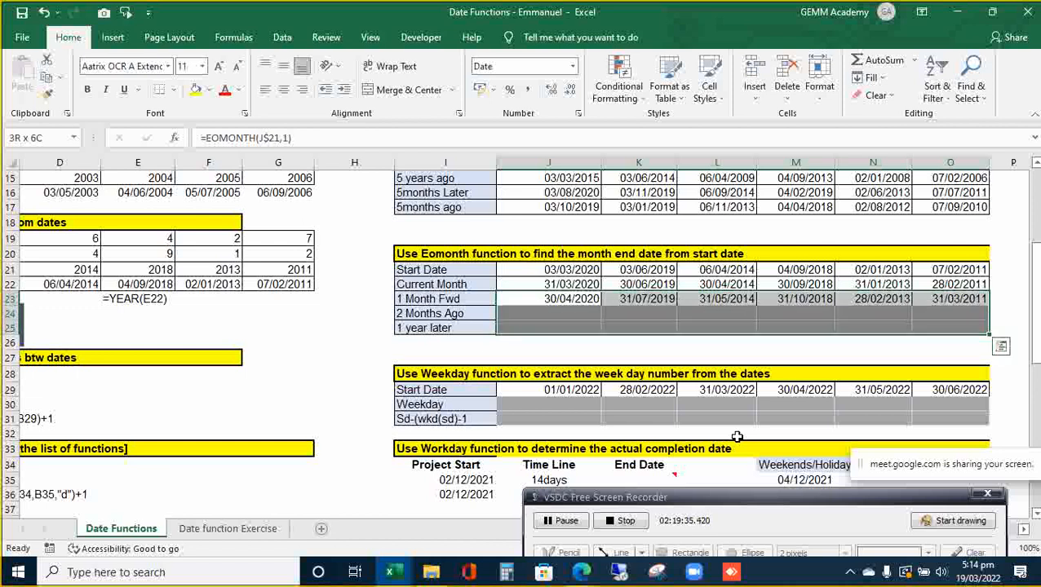
key(ctrl+d)
key(Down)
key(shift+Right)
key(shift+Right)
key(shift+Right)
key(shift+Right)
key(shift+Right)
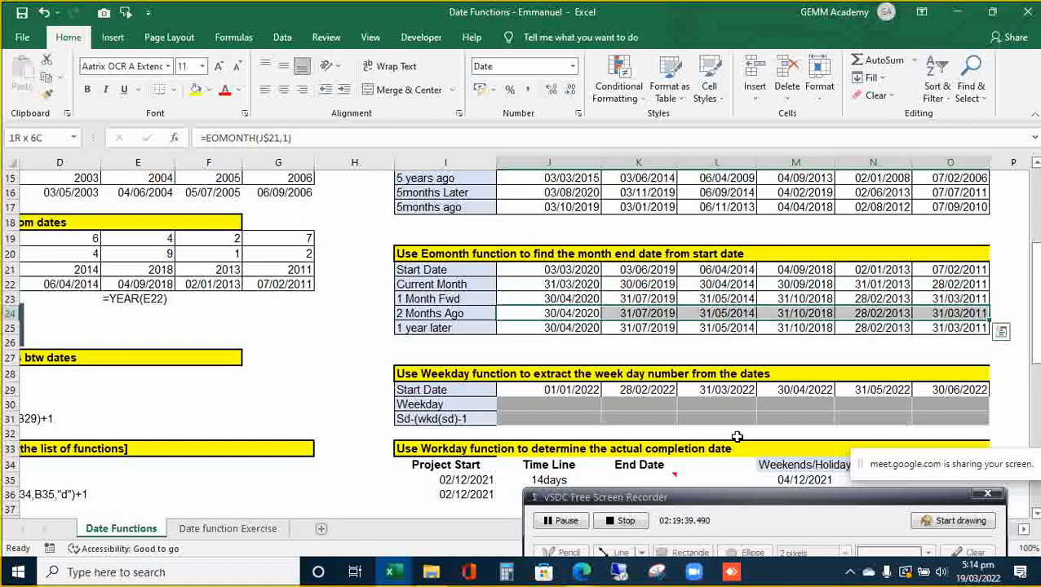
- Change the 2 Months Ago row J24:O24 to =EOMONTH(J$21,2)
key(F2)
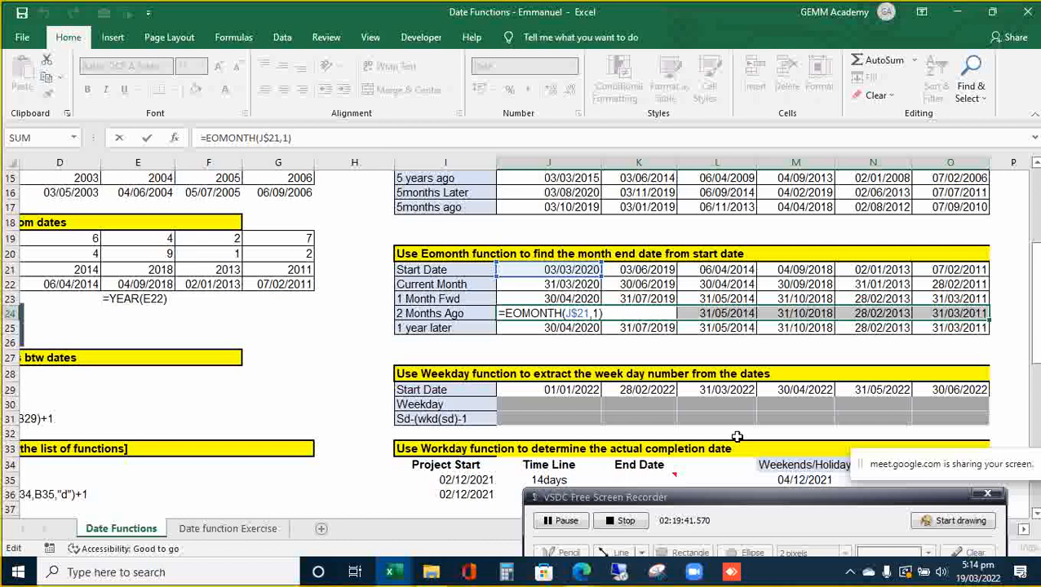
key(Left)
key(BackSpace)
text(2)
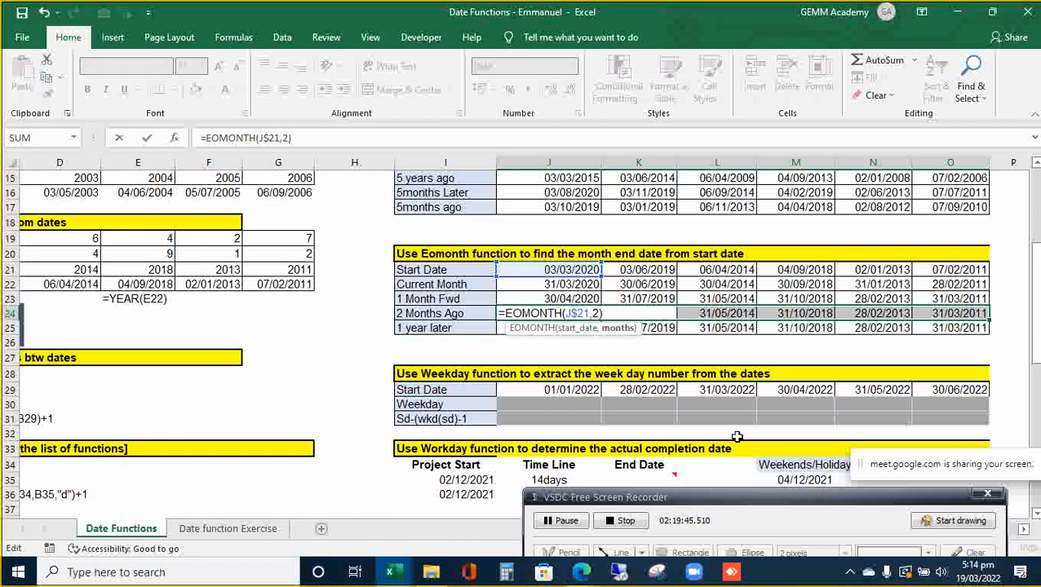
key(ctrl+Return)
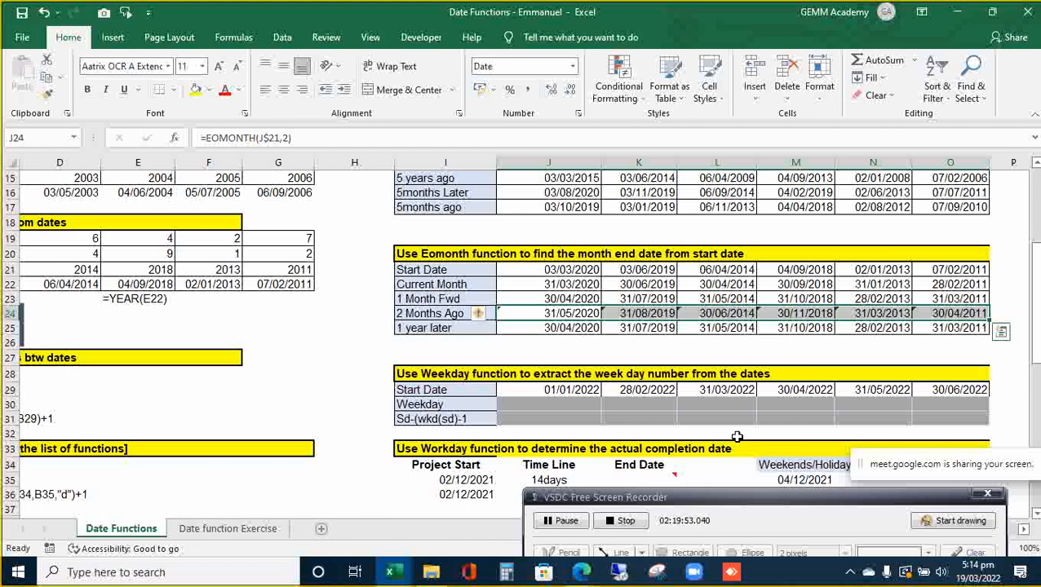
- Change the 1 year later row J25:O25 to =EOMONTH(J$21,1*12) and check the results
key(Down)
key(shift+Right)
key(shift+Right)
key(shift+Right)
key(shift+Right)
key(shift+Right)
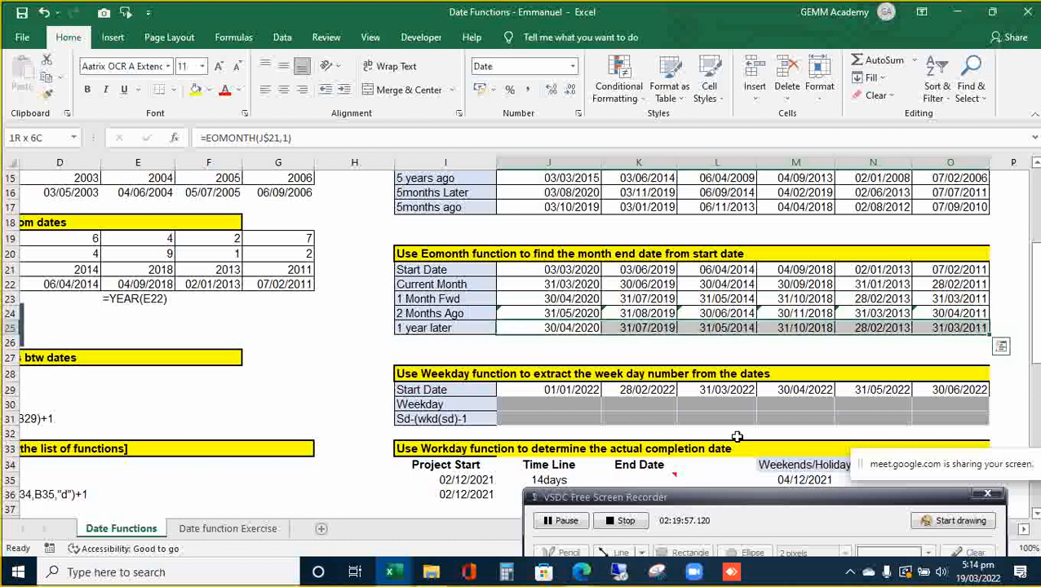
key(F2)
key(Left)
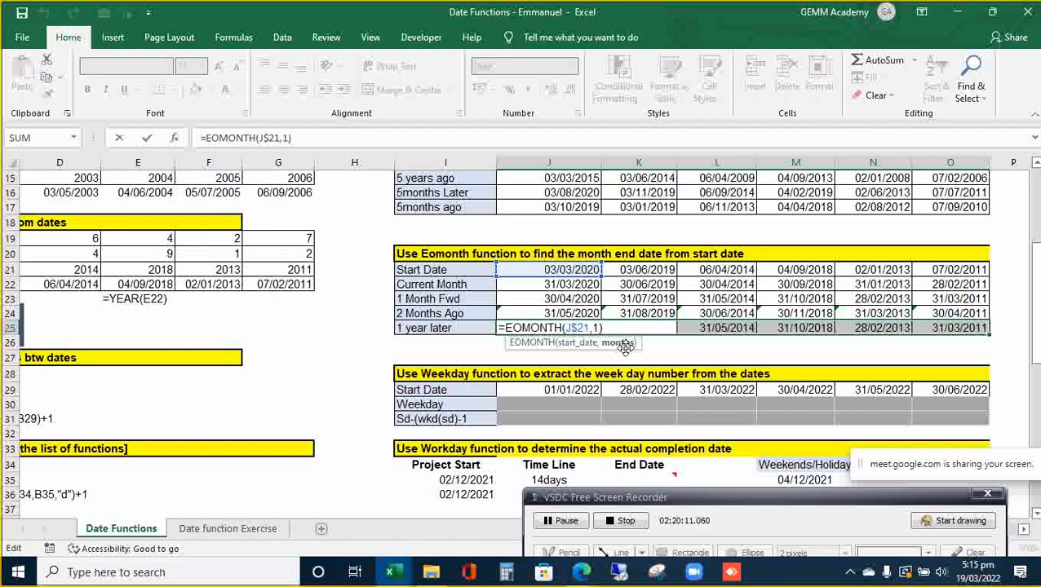
text(*12)
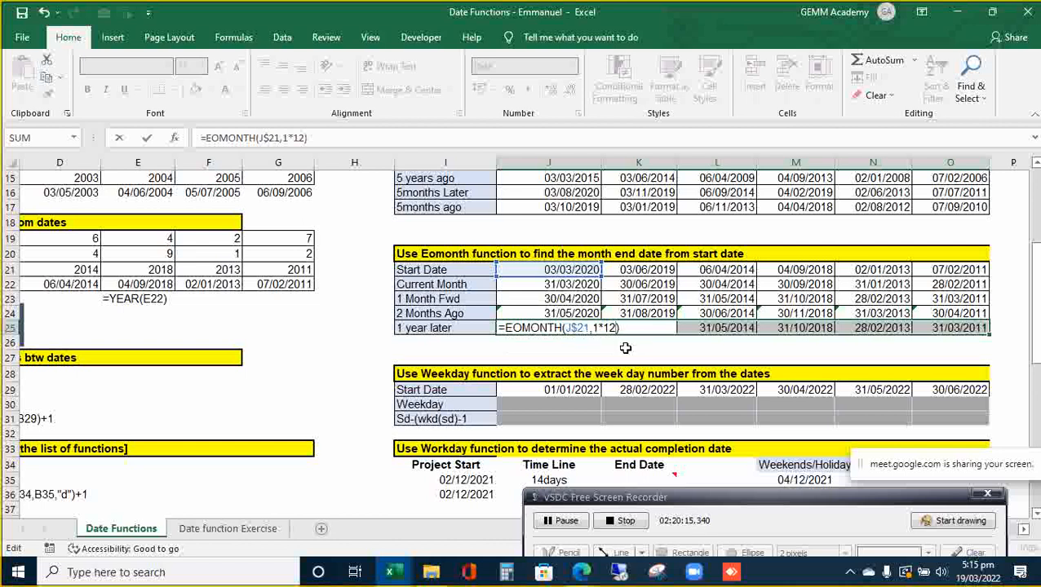
key(ctrl+Return)
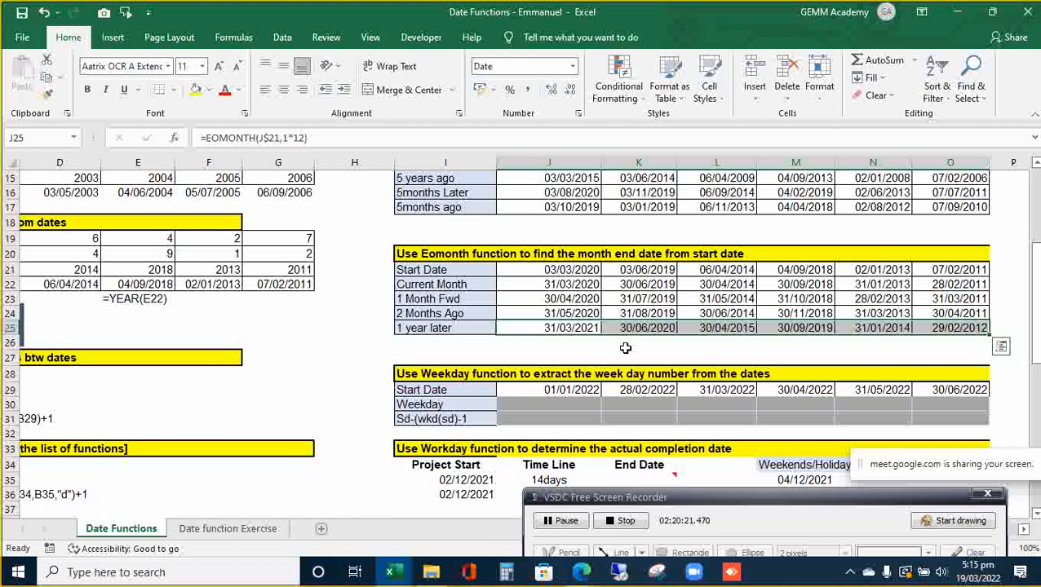
click(593, 274)
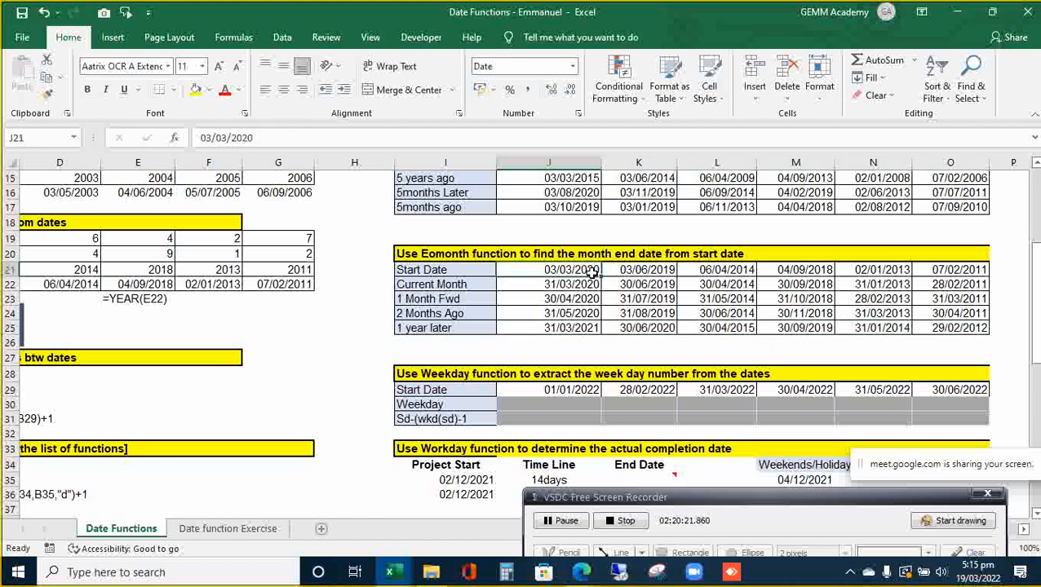
click(579, 330)
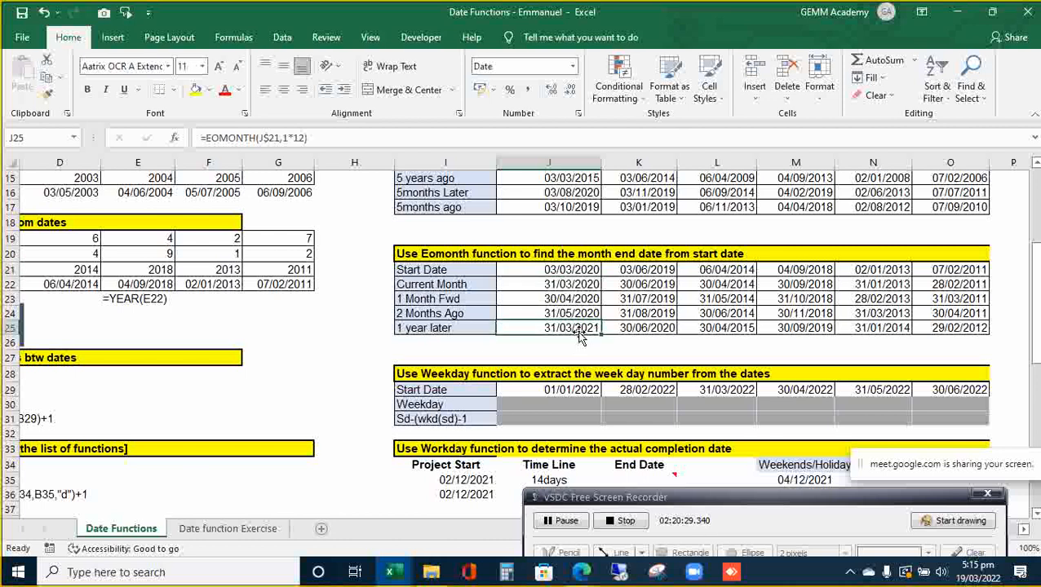
click(579, 391)
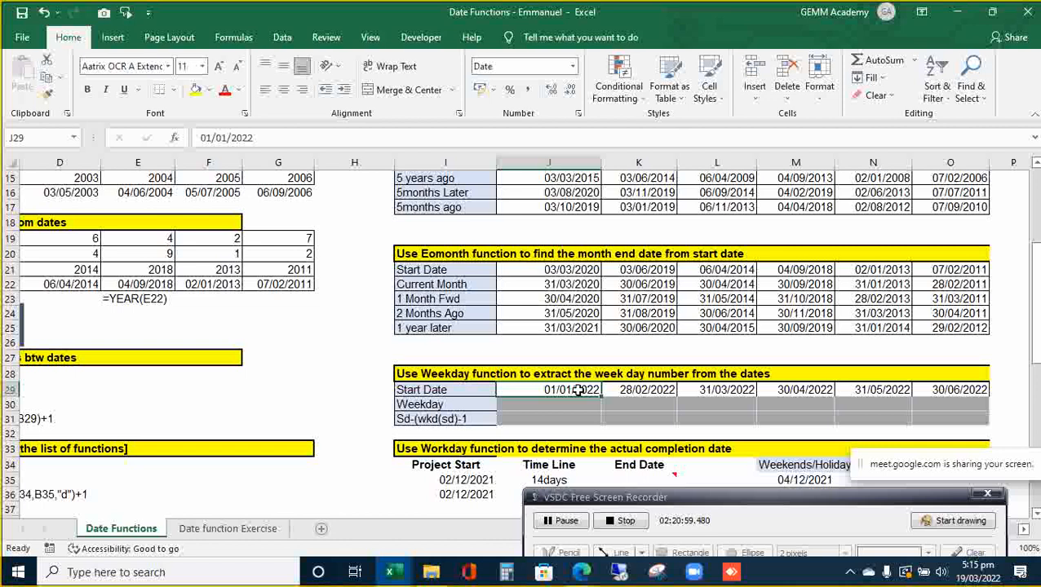
key(Down)
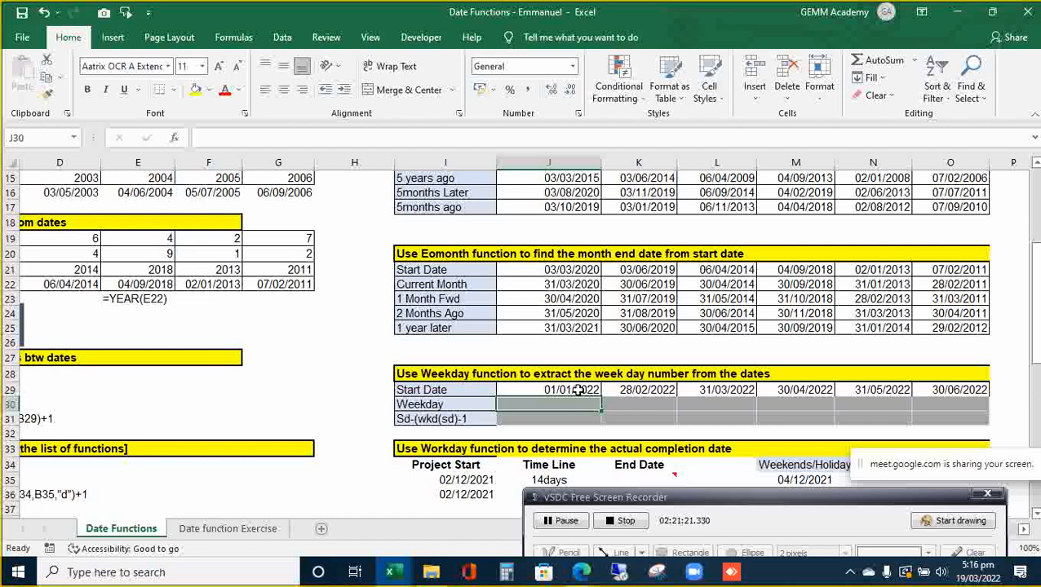
key(Left)
key(Left)
key(Left)
key(Down)
key(Up)
text(=week)
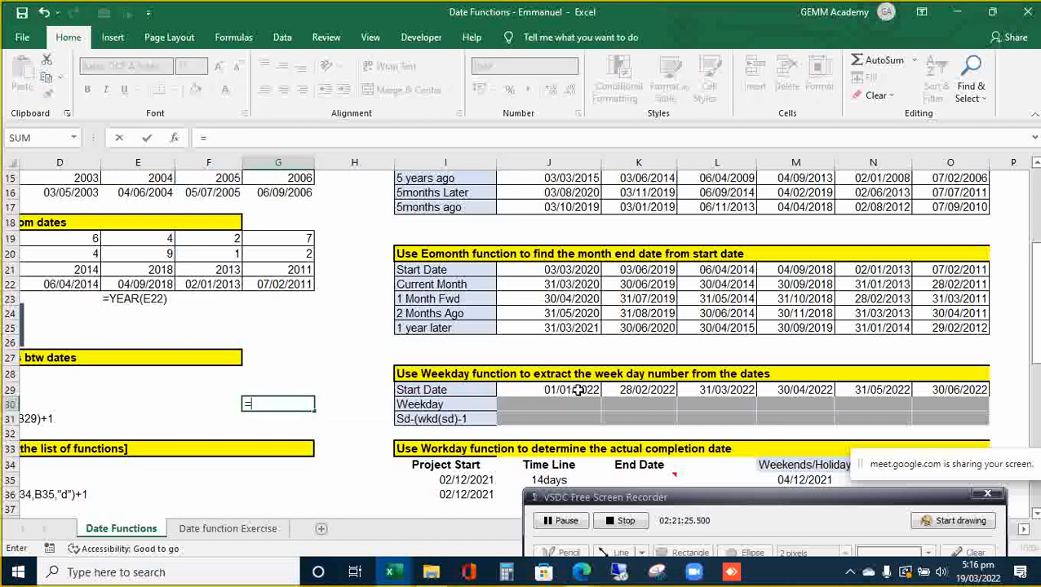
key(Tab)
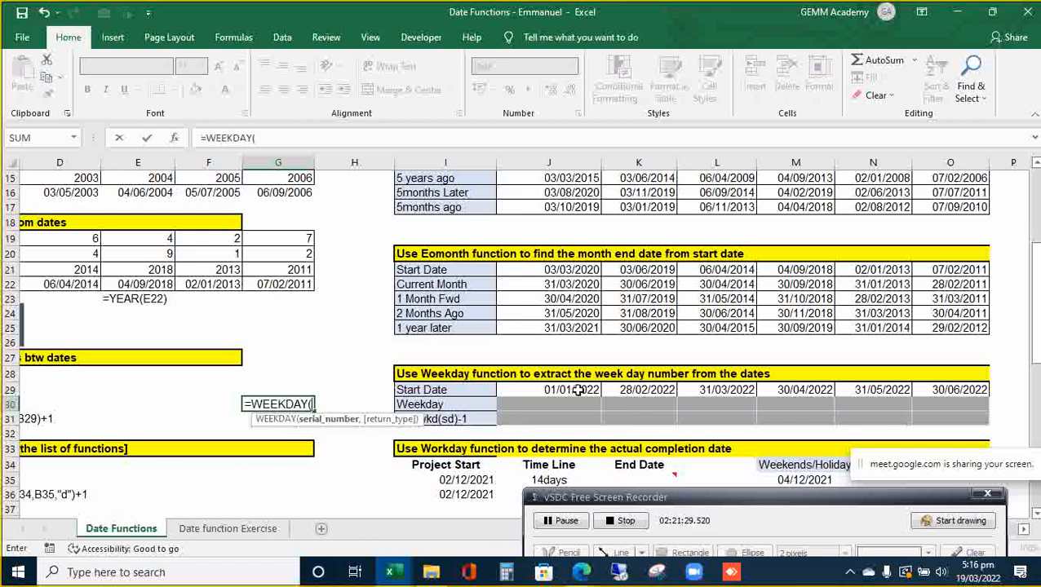
key(BackSpace)
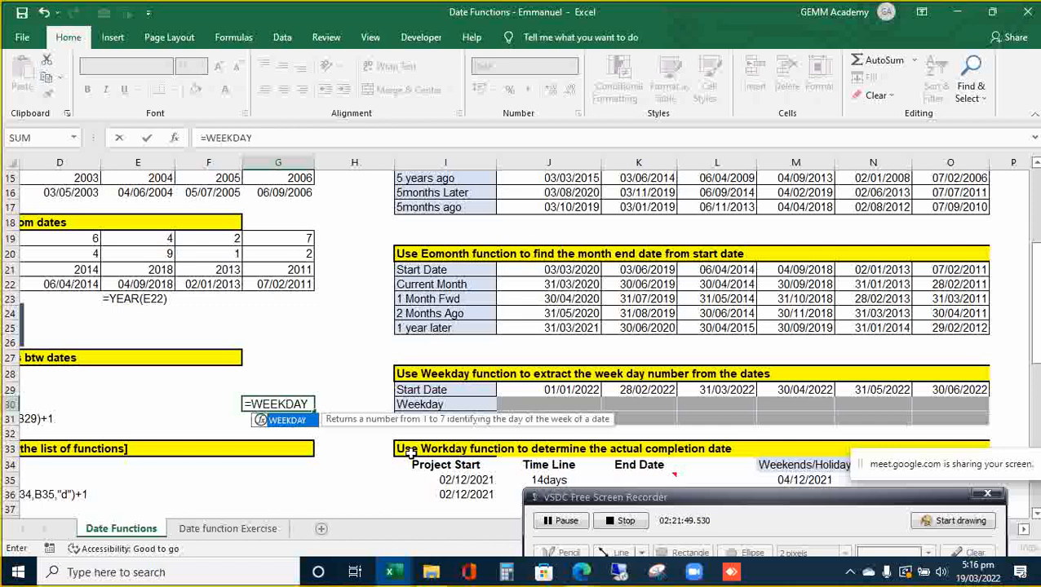
key(BackSpace)
key(BackSpace)
key(BackSpace)
key(BackSpace)
key(BackSpace)
key(BackSpace)
key(BackSpace)
key(BackSpace)
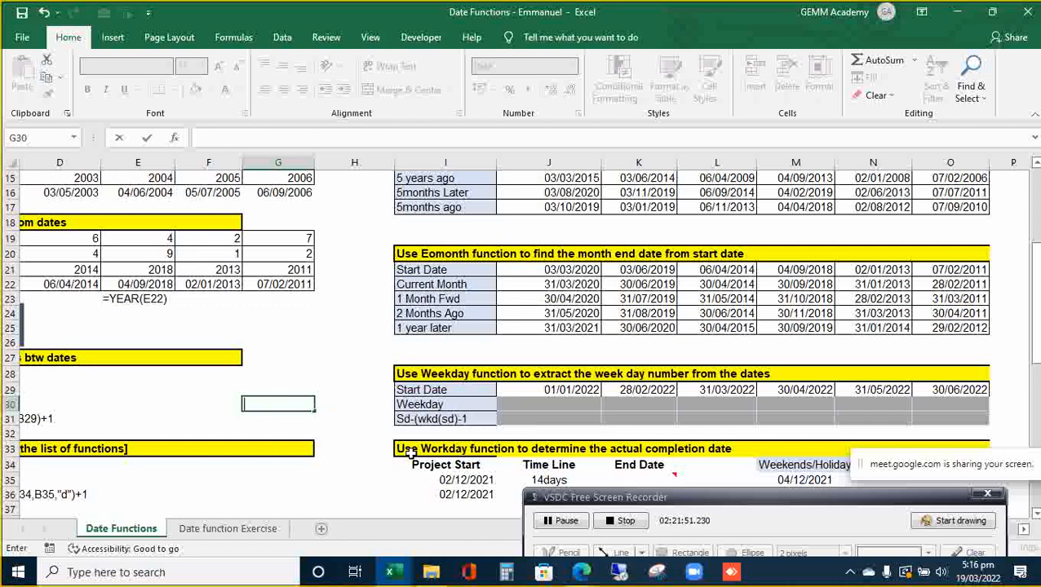
key(Return)
key(Down)
key(Down)
key(Down)
key(Down)
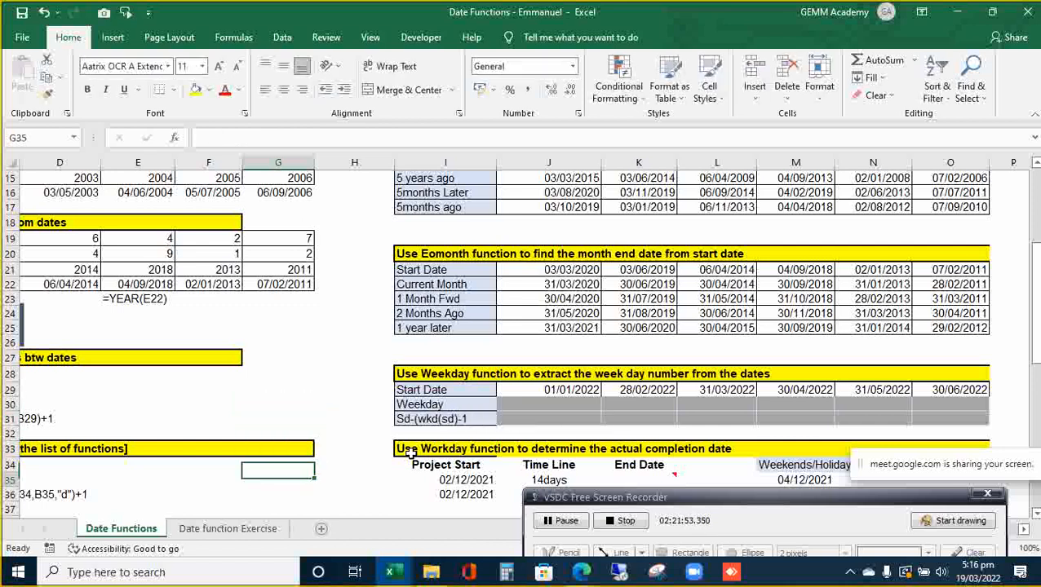
key(Down)
key(Down)
key(Down)
key(Down)
key(Down)
key(Down)
key(Down)
key(Down)
key(Down)
key(Down)
key(Down)
key(Down)
key(Down)
key(Down)
key(Up)
key(Up)
key(Up)
key(Up)
key(Up)
key(Up)
key(Up)
key(Up)
key(Up)
key(Up)
key(Up)
key(Up)
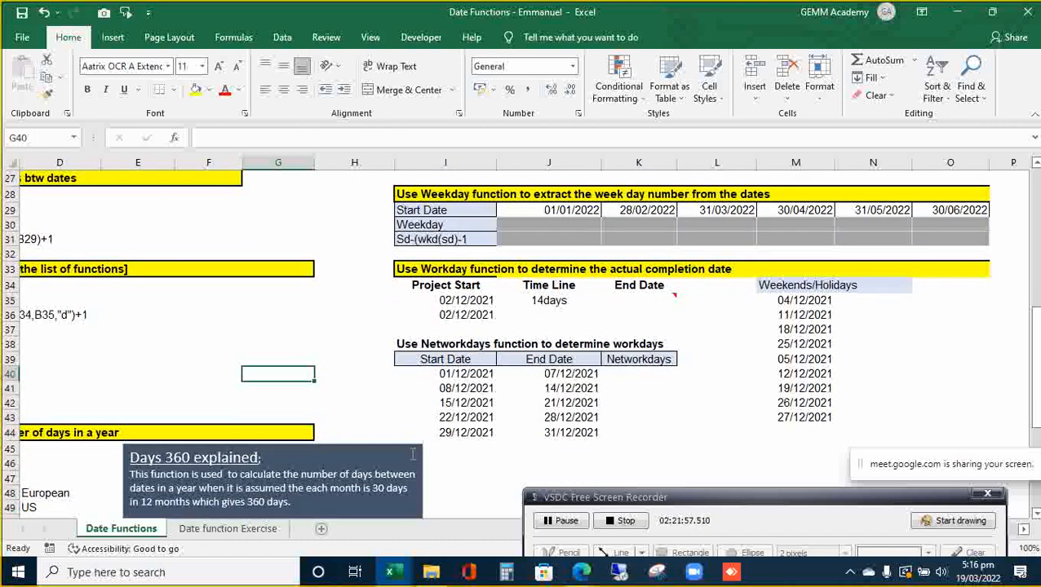
key(Left)
key(Left)
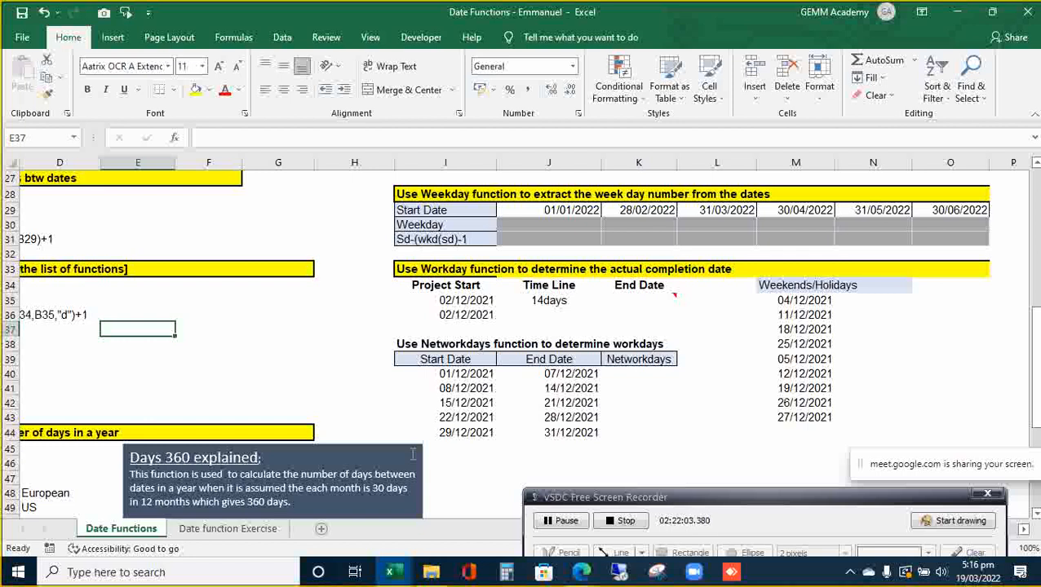
key(Left)
key(Left)
key(Down)
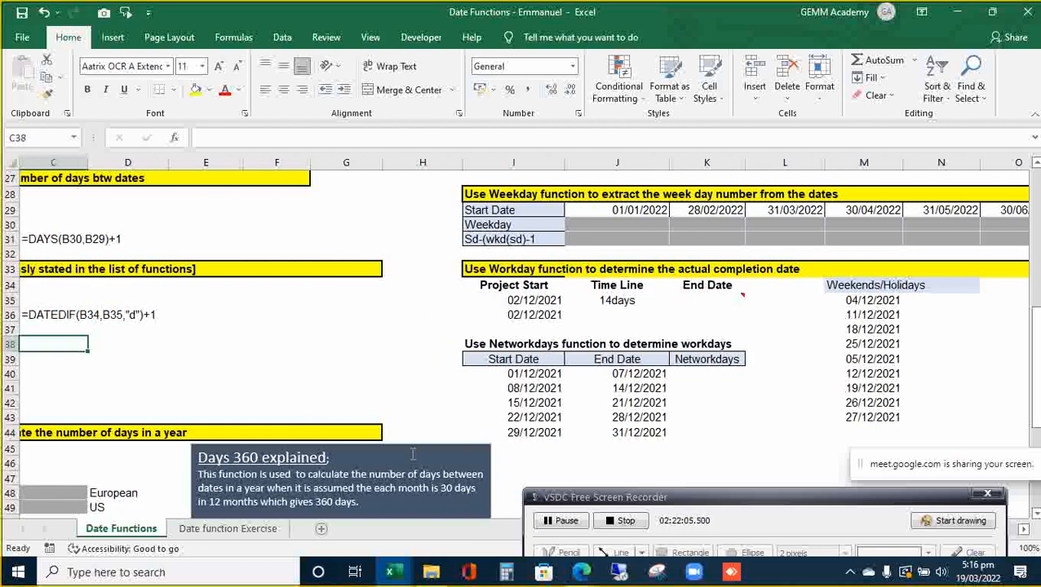
key(Right)
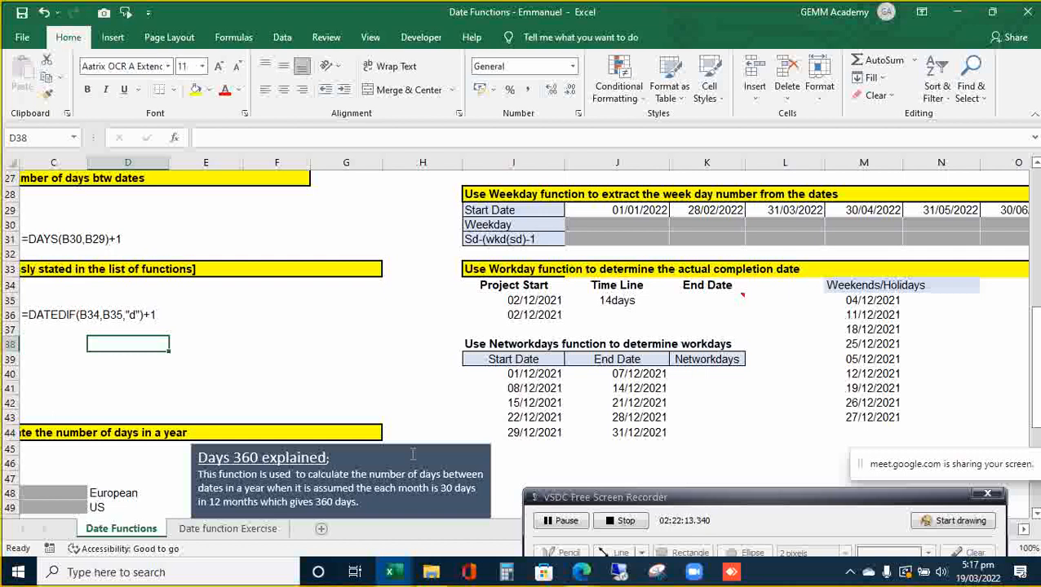
key(Right)
key(Right)
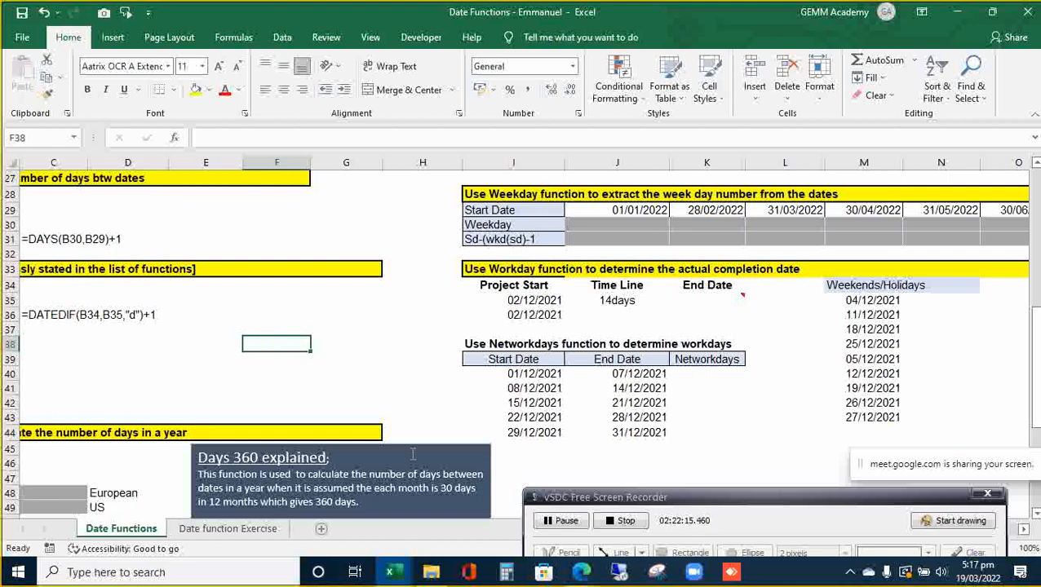
key(Up)
key(Up)
key(Up)
key(Up)
key(Up)
key(Up)
key(Up)
key(Up)
key(Up)
key(Up)
key(Up)
key(Up)
key(Up)
key(Up)
key(Up)
key(Up)
key(Up)
key(Up)
key(Up)
key(Up)
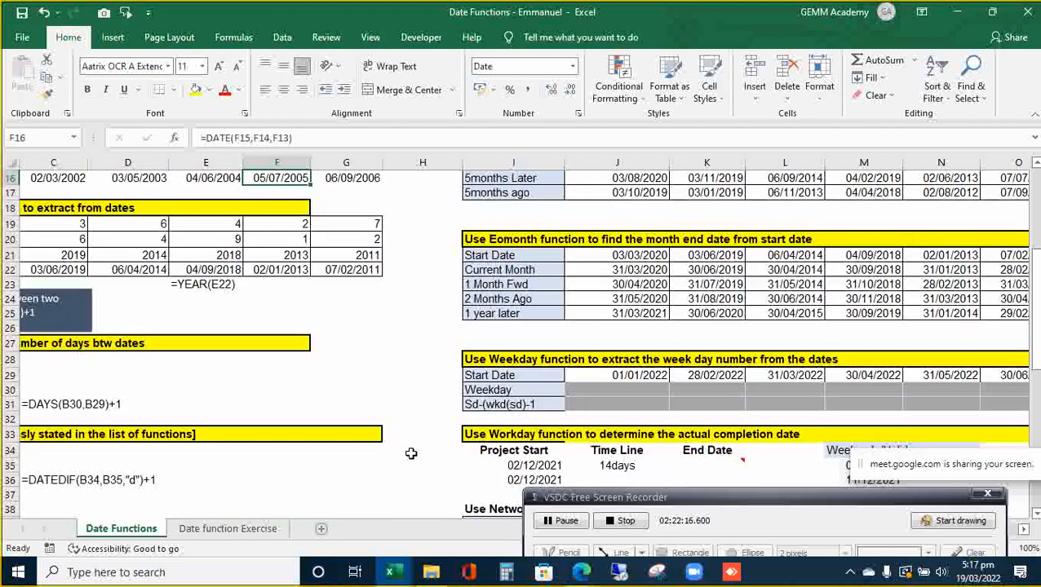
key(Down)
key(Down)
key(Down)
key(Down)
key(Down)
key(Down)
key(Down)
key(Down)
key(Down)
key(Down)
key(Down)
key(Down)
key(Down)
key(Down)
key(Down)
key(Down)
key(Down)
key(Down)
key(Down)
key(Down)
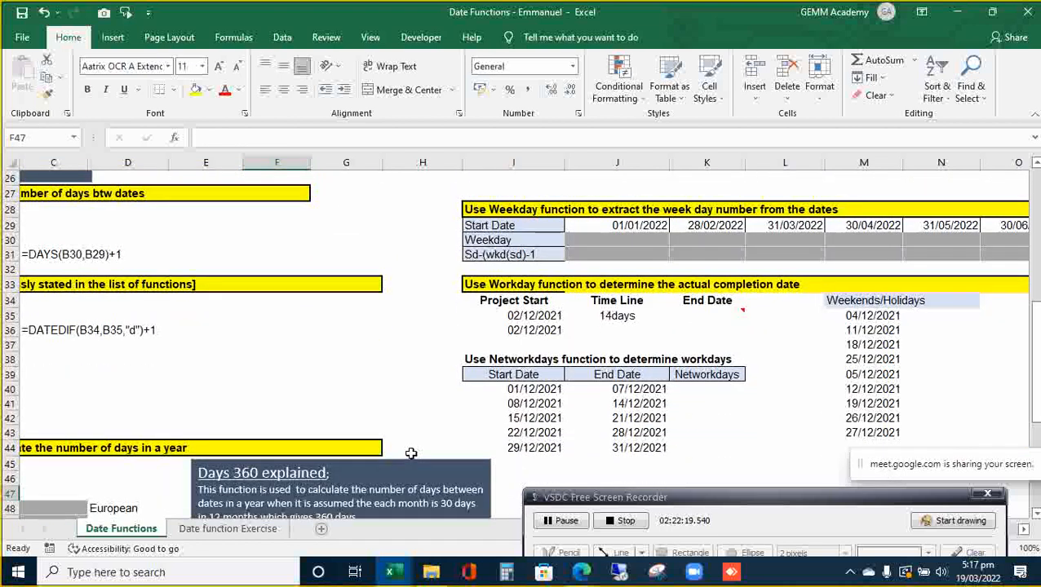
key(Up)
key(Up)
key(Up)
key(Up)
key(Up)
key(Up)
text(=week)
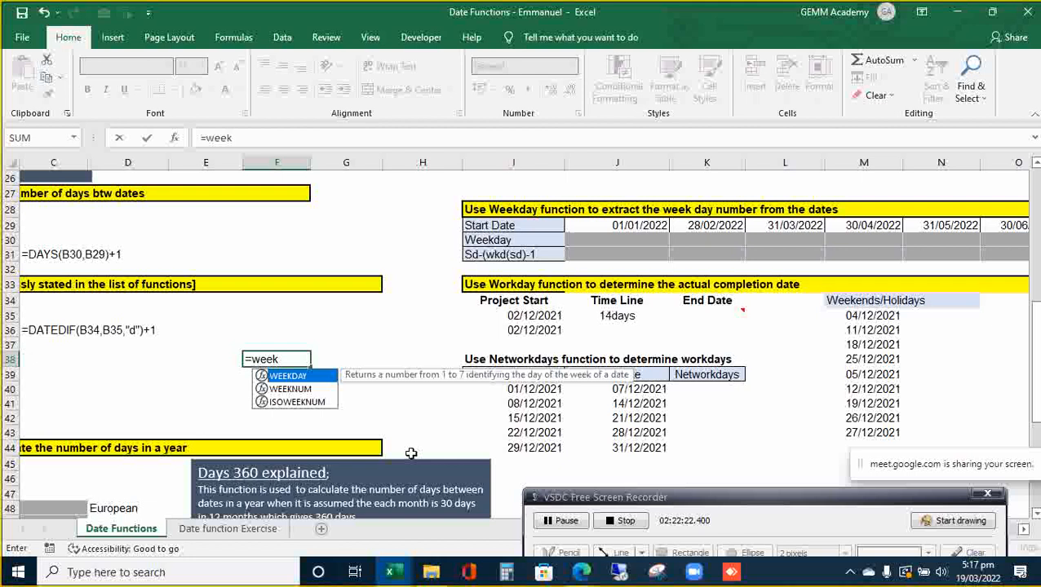
key(Tab)
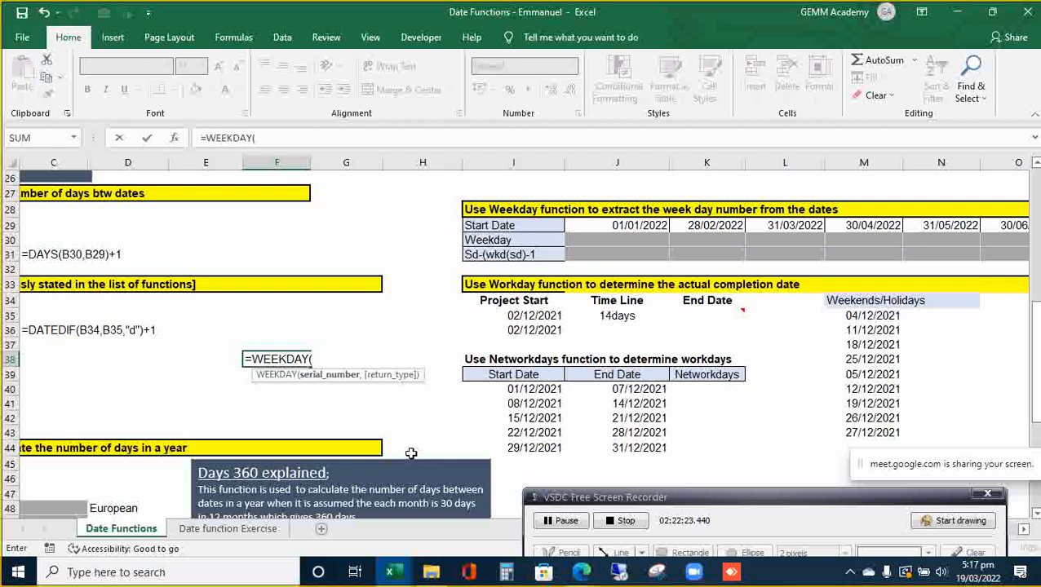
key(Right)
key(Right)
key(Right)
key(Up)
key(Up)
text(,)
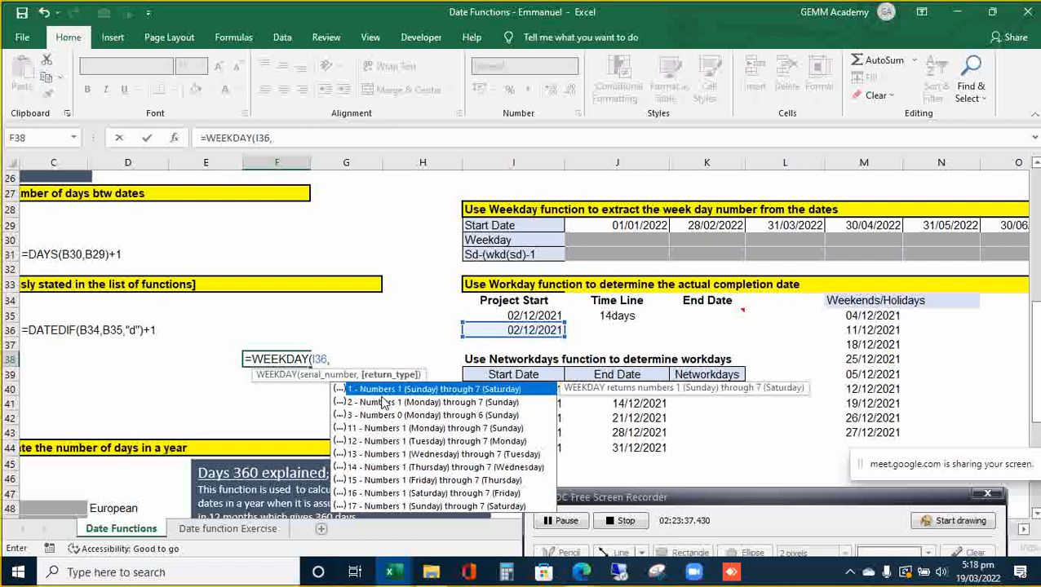
key(Escape)
key(Escape)
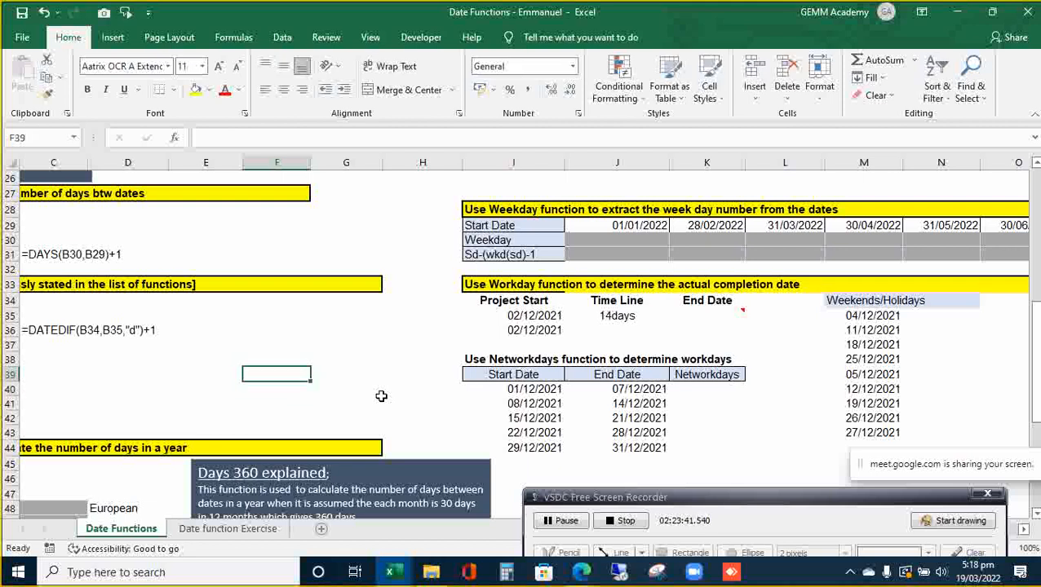
key(Up)
key(Up)
key(Up)
key(Up)
key(Up)
key(Up)
key(Up)
key(Up)
key(Up)
key(Up)
key(Up)
key(Up)
key(Up)
key(Up)
key(Up)
key(Up)
key(Right)
key(Right)
key(Right)
key(Right)
key(Right)
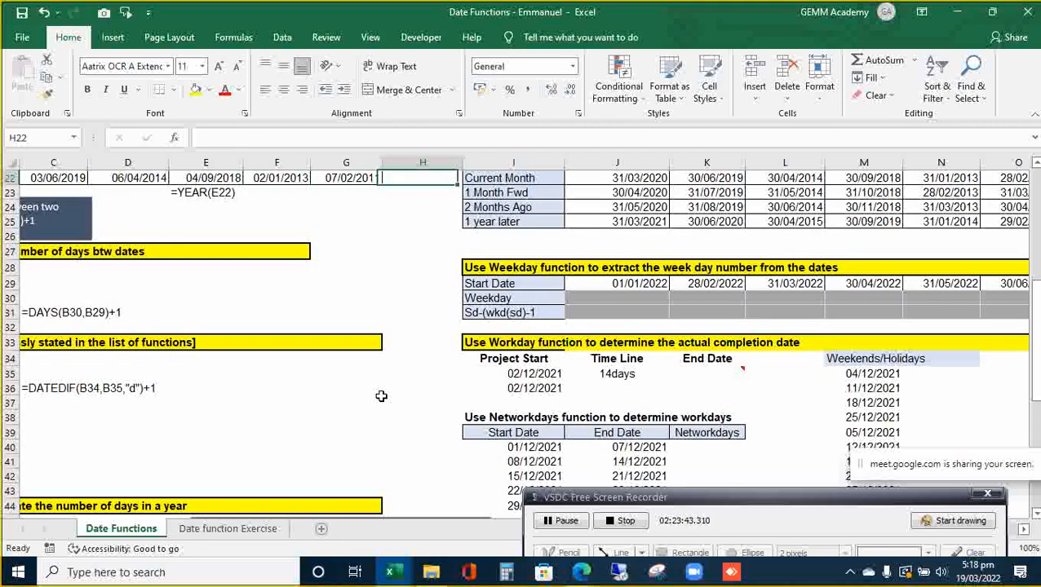
key(Down)
key(Down)
key(Down)
key(Down)
key(Down)
key(Down)
key(Down)
key(Down)
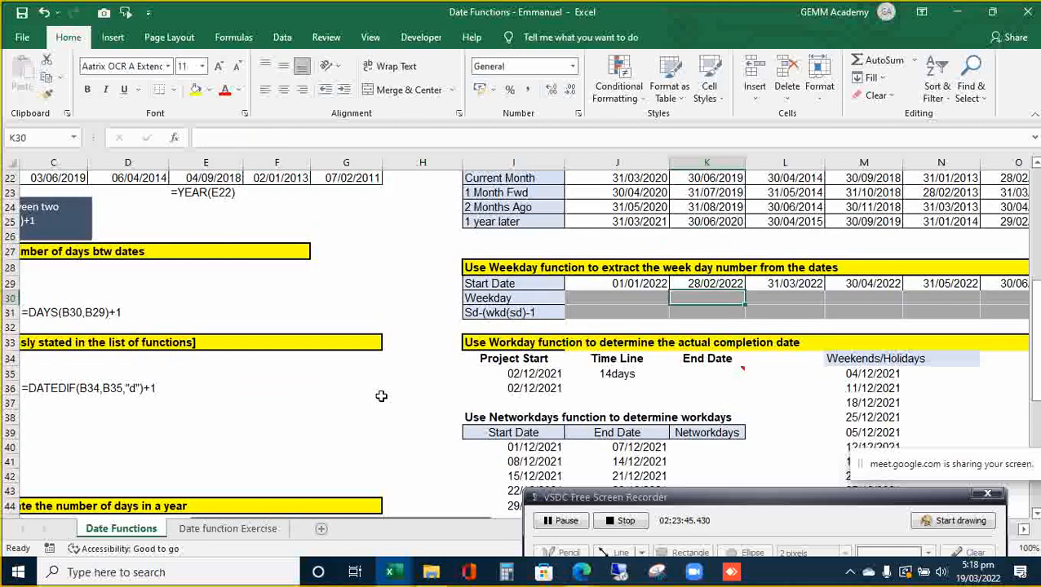
- Fill J30:O30 with =WEEKDAY(J29), giving 7, 2, 5, 7, 3, 5, and check against the calendar
key(Left)
key(shift+Right)
key(shift+Right)
key(shift+Right)
key(shift+Right)
key(shift+Right)
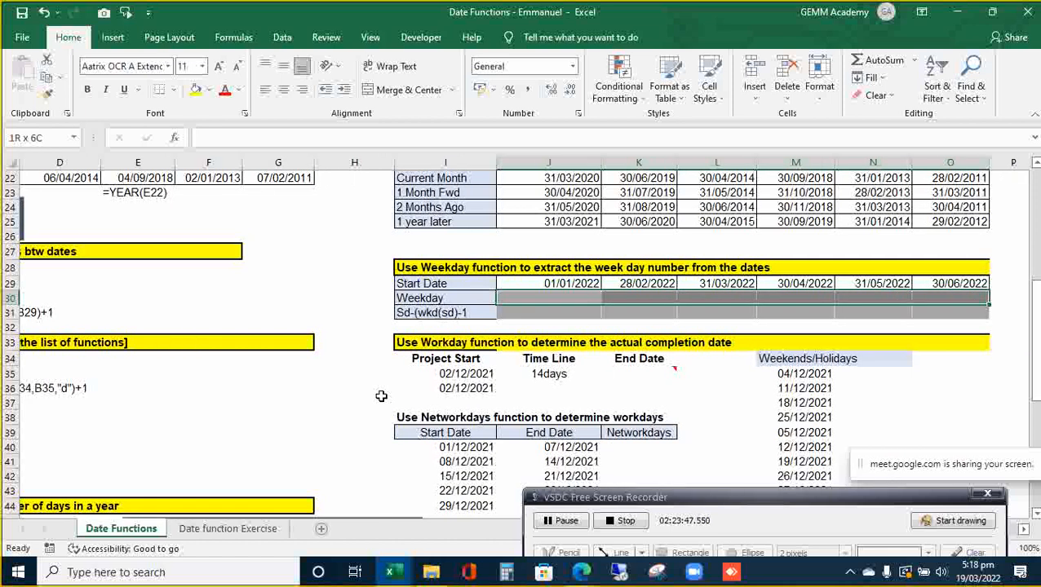
text(=)
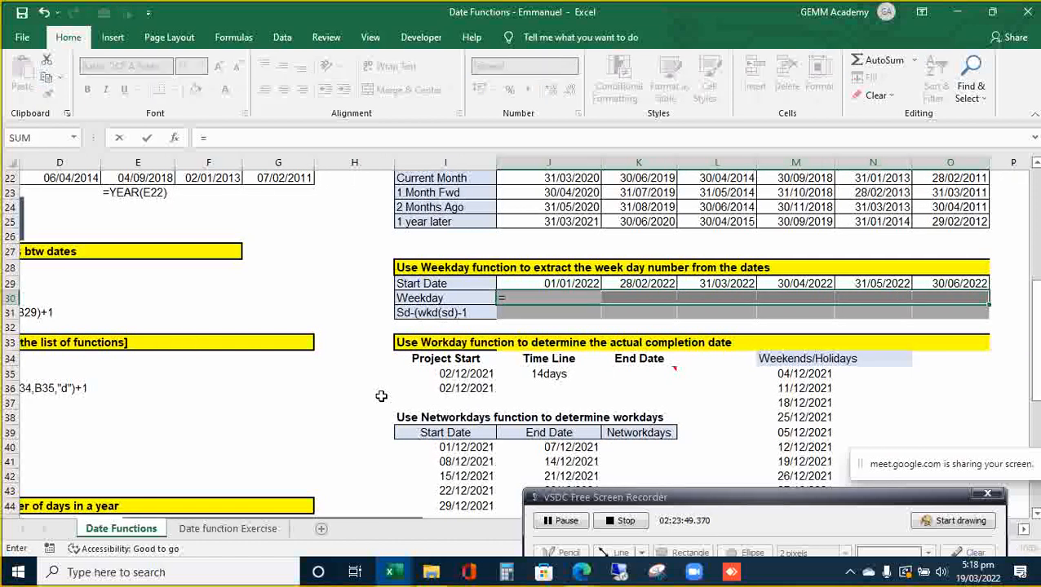
text(week)
key(Tab)
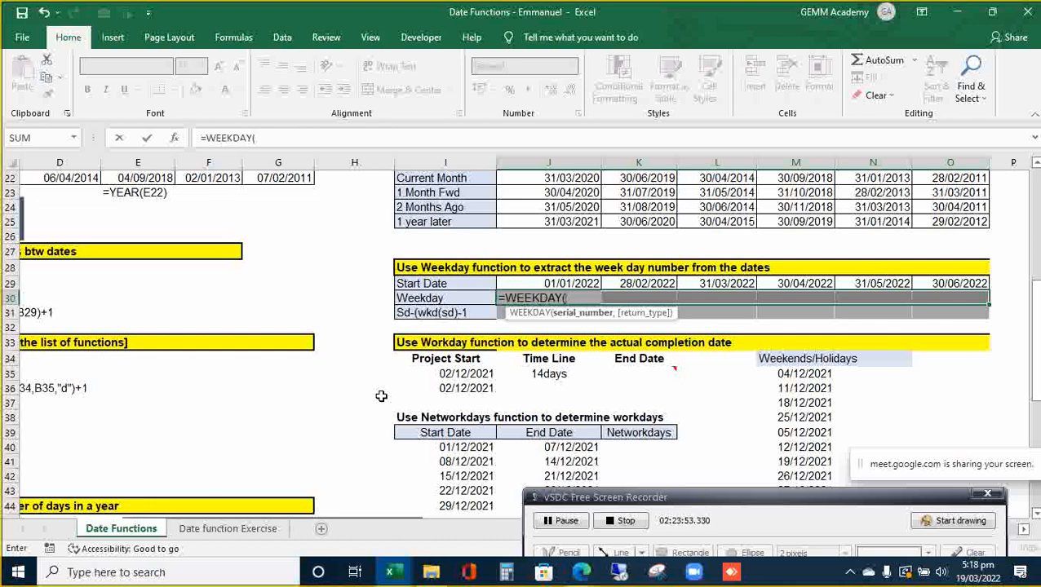
key(Up)
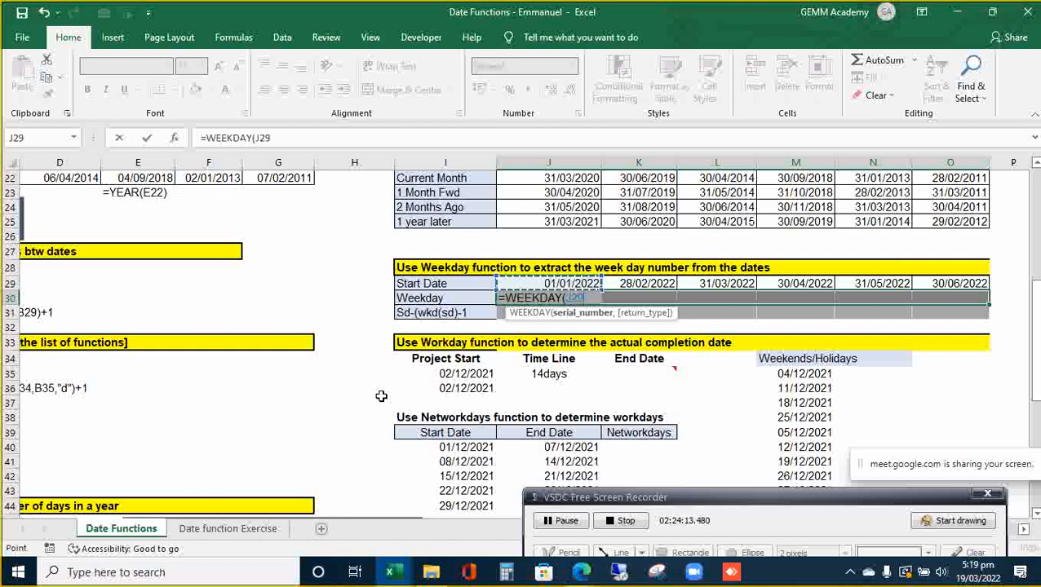
key(ctrl+Return)
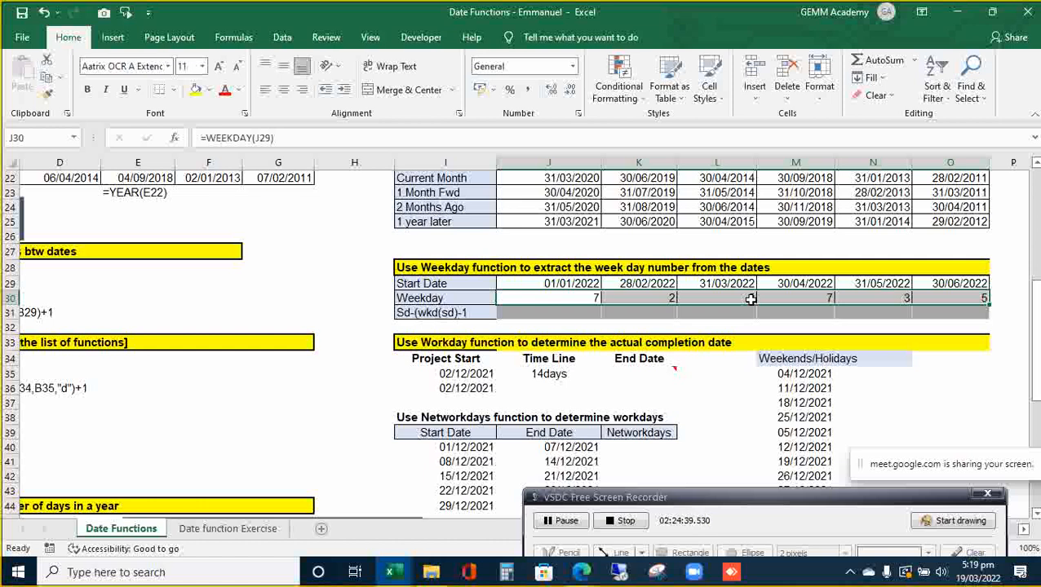
click(982, 578)
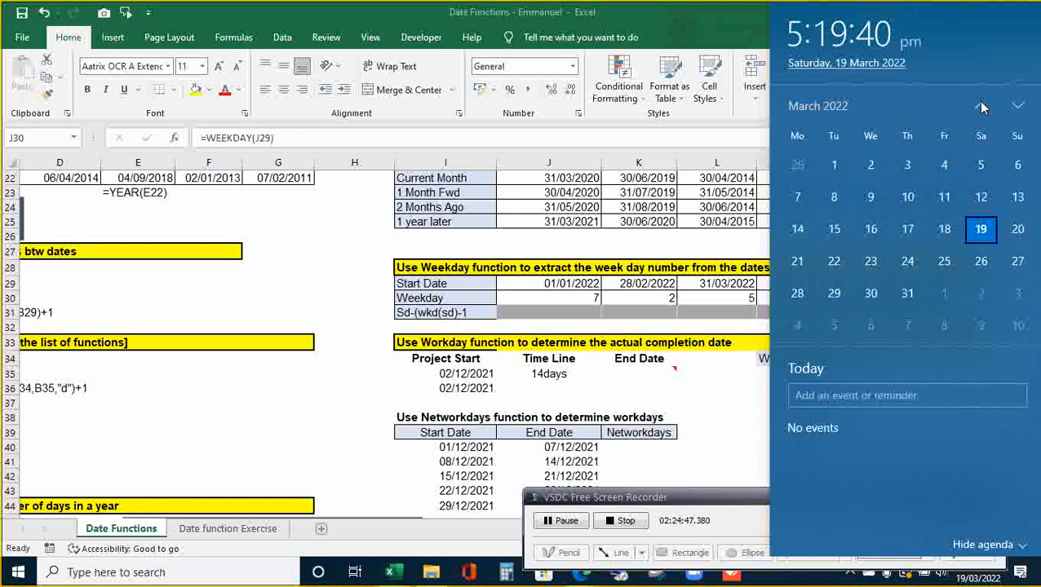
click(982, 106)
click(982, 106)
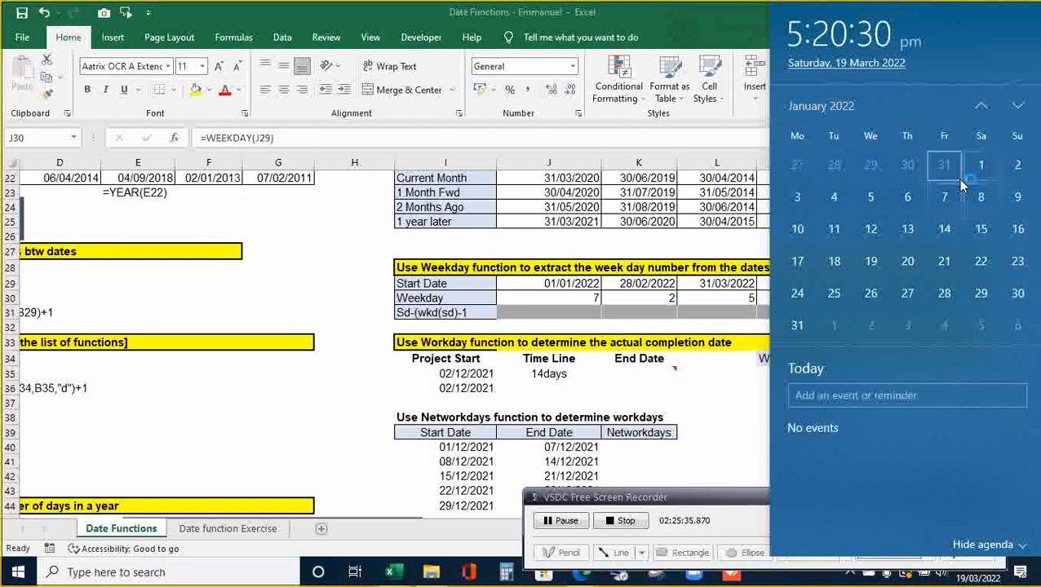
click(1016, 107)
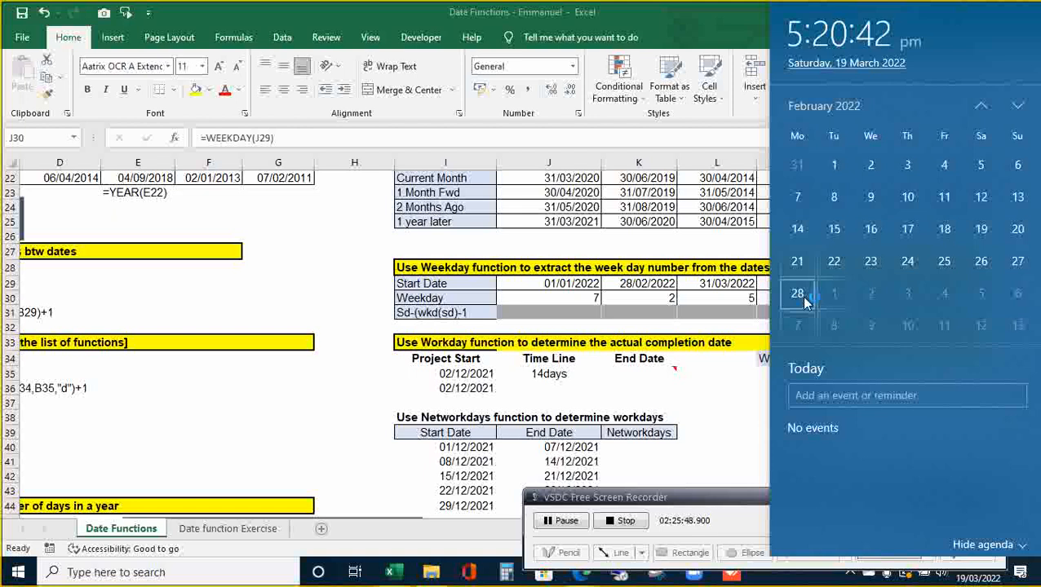
click(662, 317)
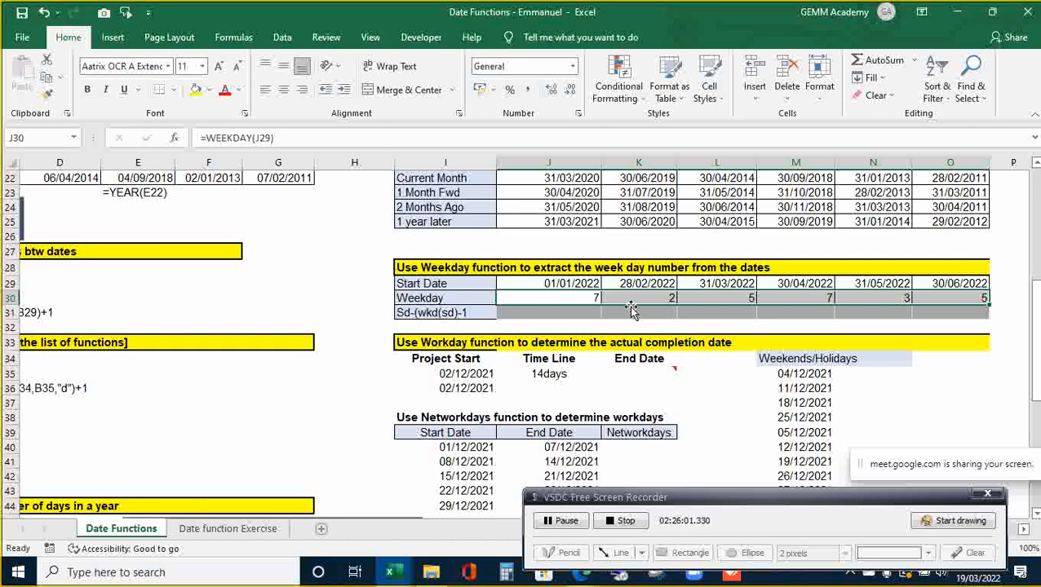
click(588, 297)
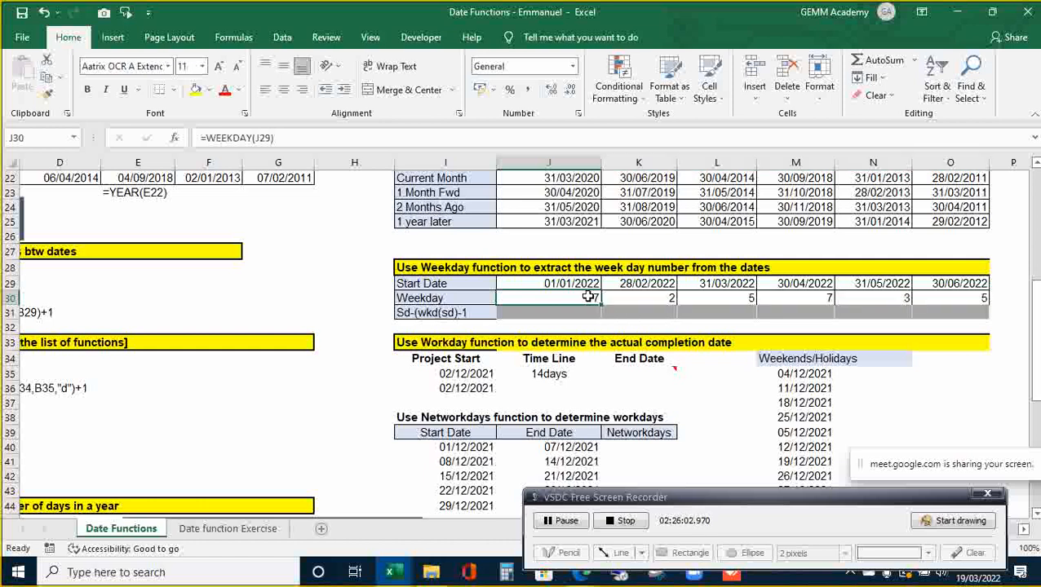
double_click(588, 297)
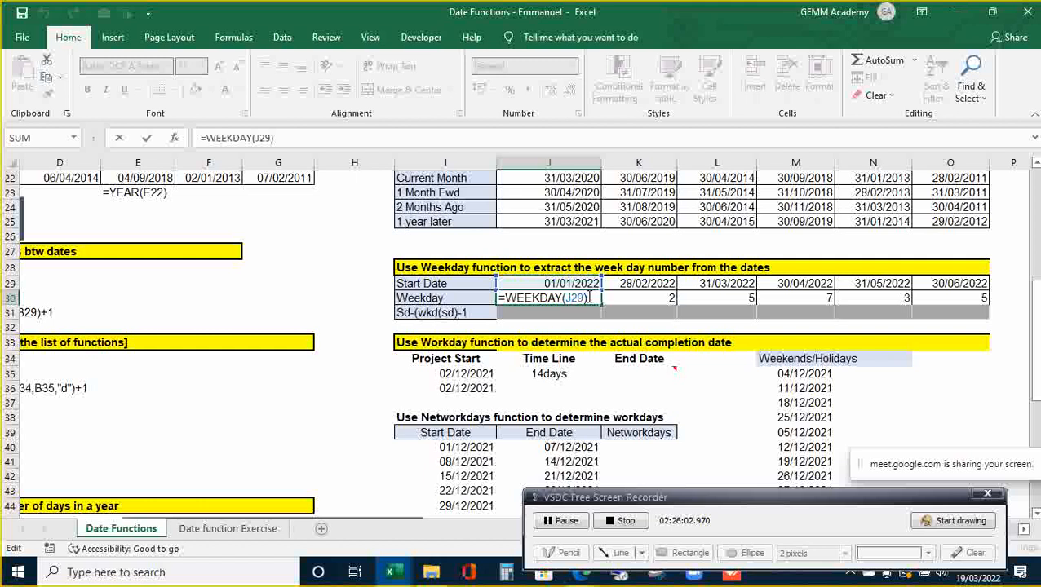
click(584, 299)
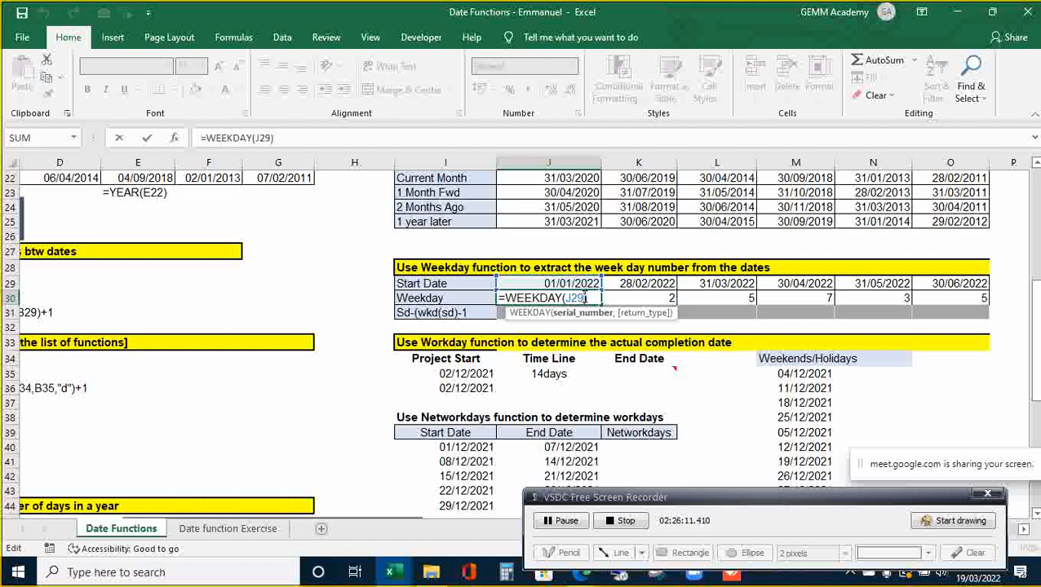
text(,)
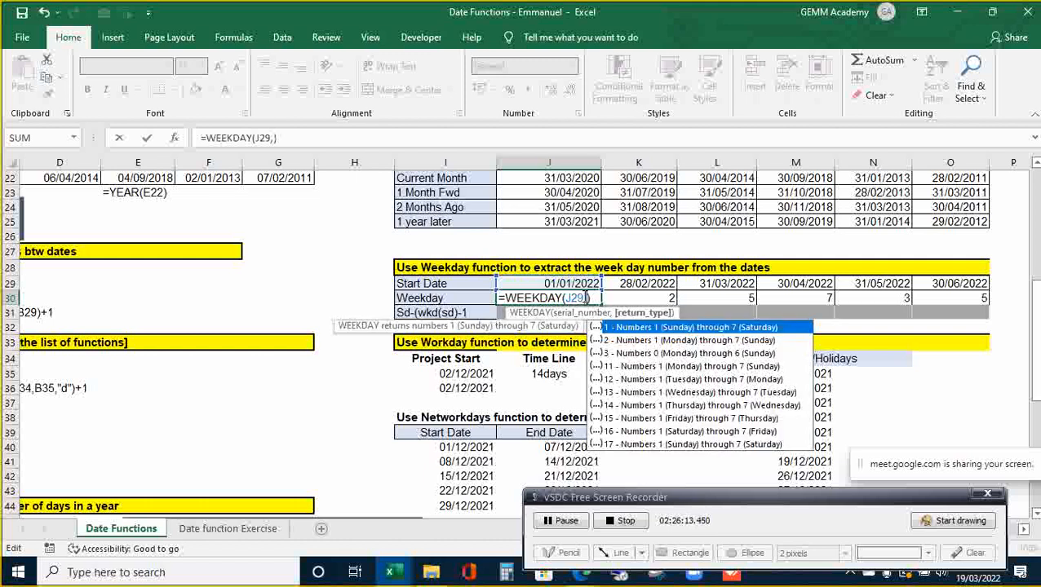
text(1)
key(Return)
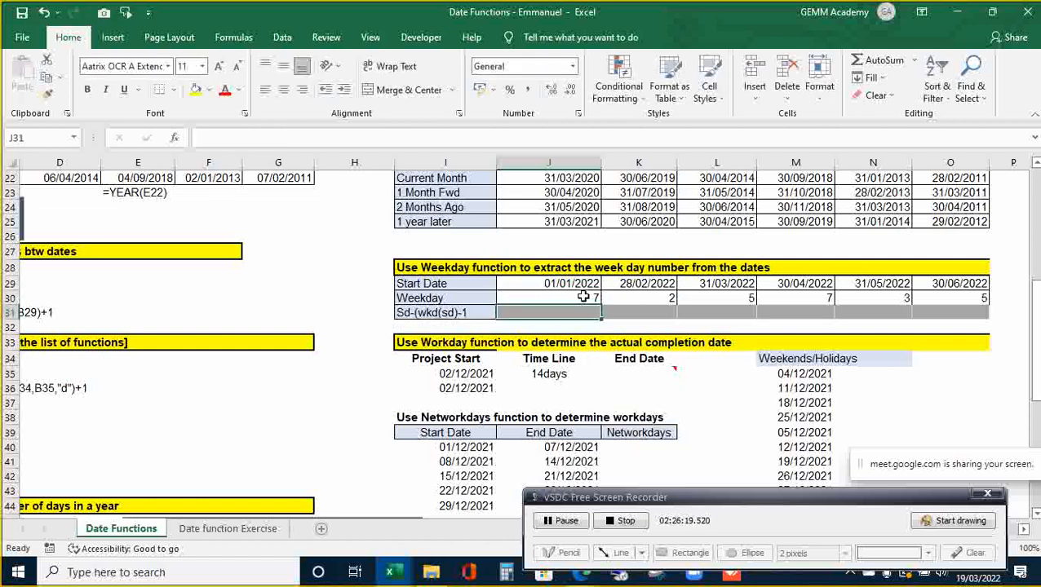
click(583, 297)
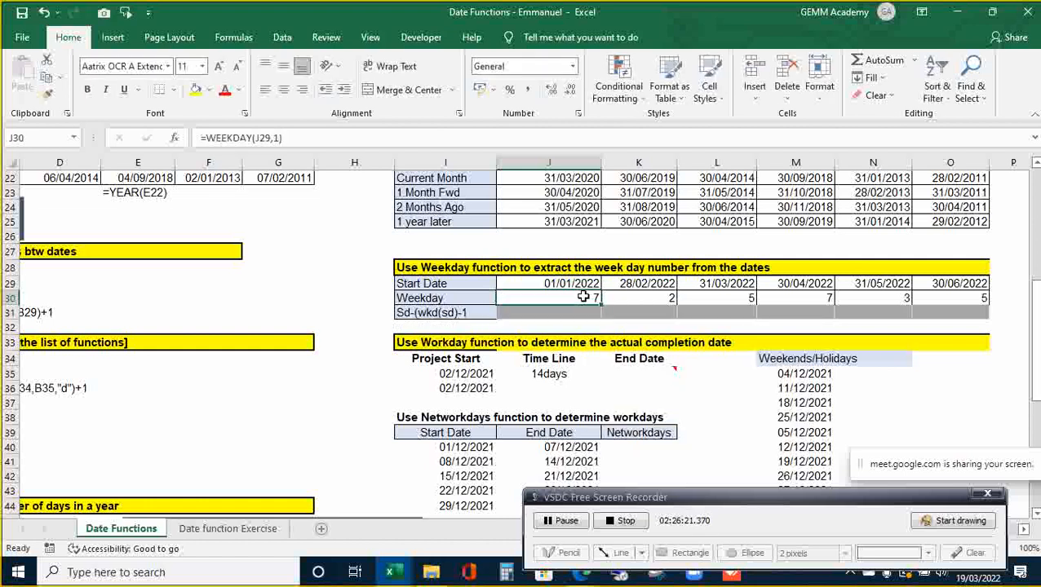
key(shift+Right)
key(shift+Right)
key(shift+Right)
key(shift+Right)
key(shift+Right)
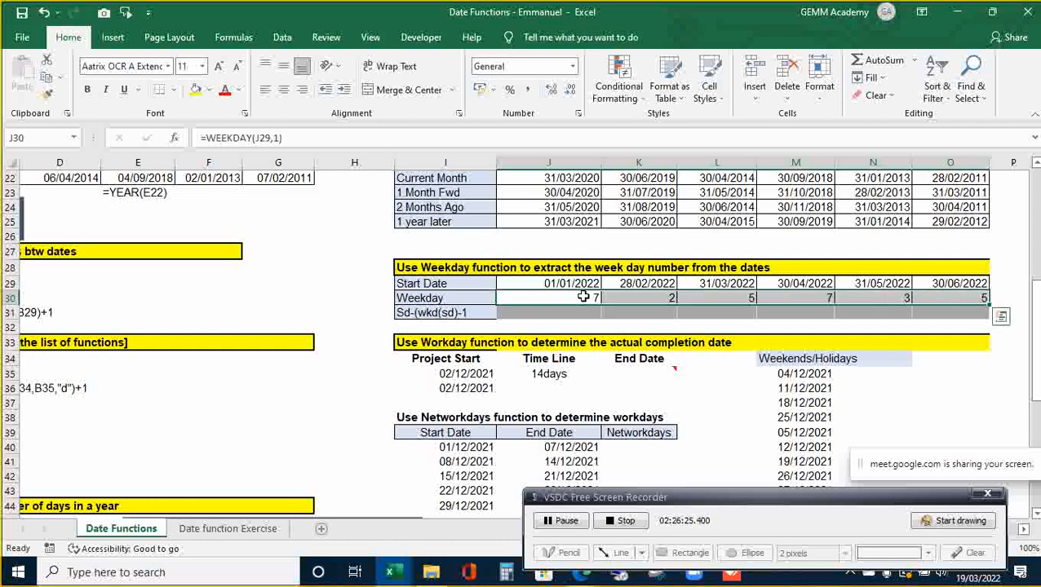
click(583, 297)
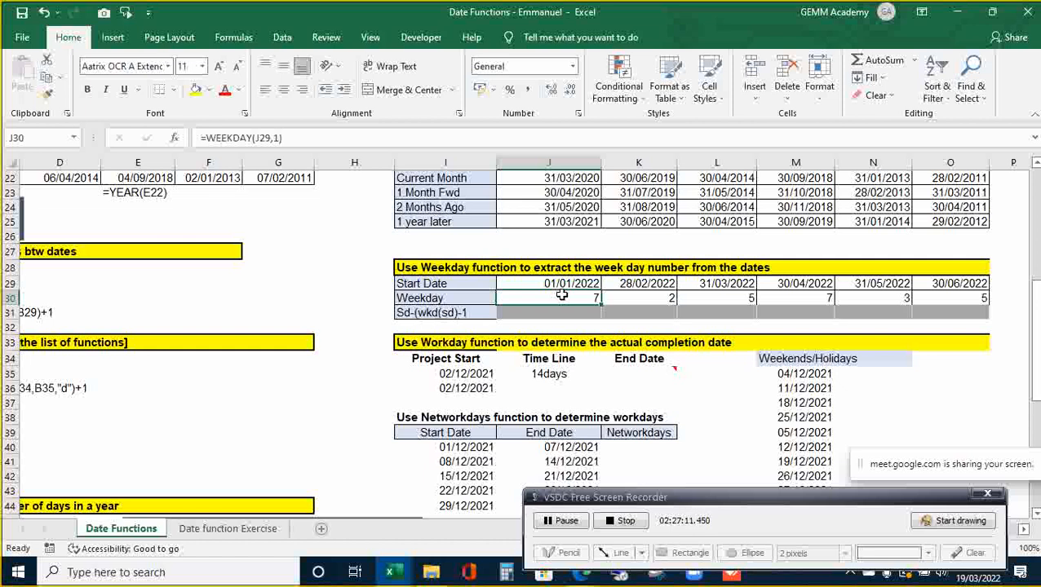
key(Down)
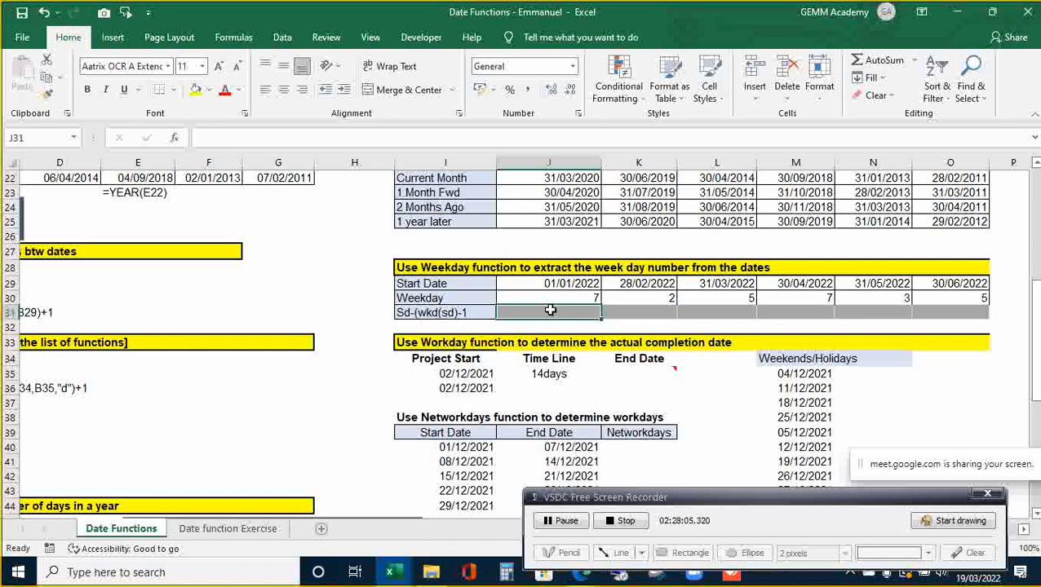
- Fill J31:O31 with =J29-(J30)-1, giving 24/12/2021 through 24/06/2022
click(976, 579)
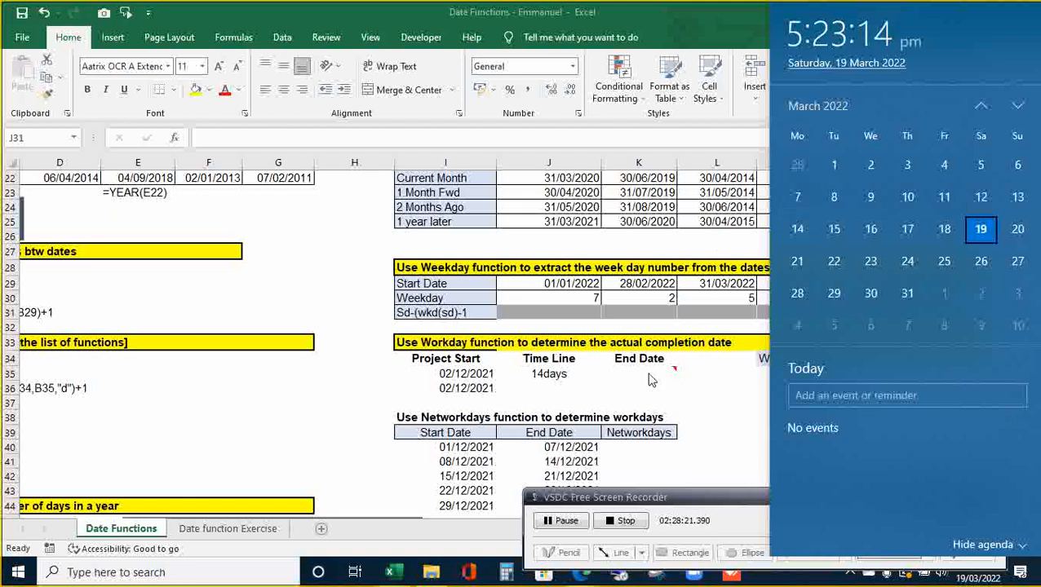
click(625, 394)
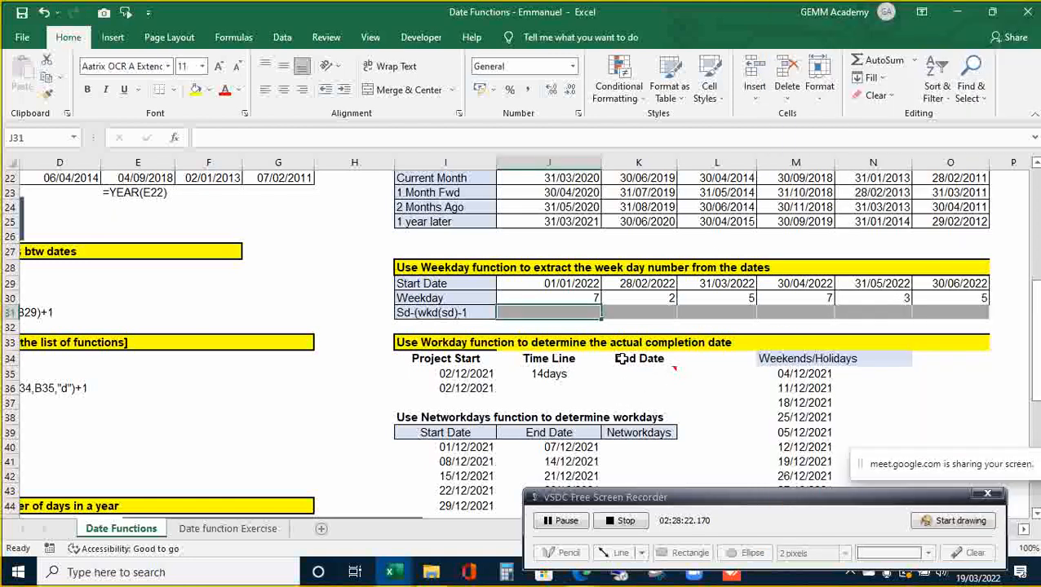
key(shift+Right)
key(shift+Right)
key(shift+Right)
key(shift+Right)
key(shift+Right)
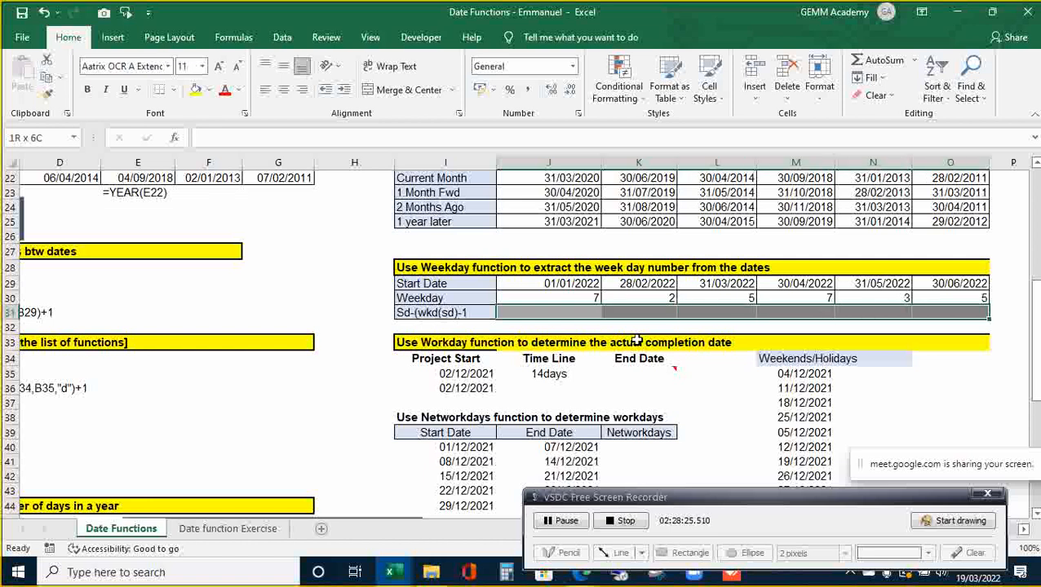
text(=)
key(Up)
key(Up)
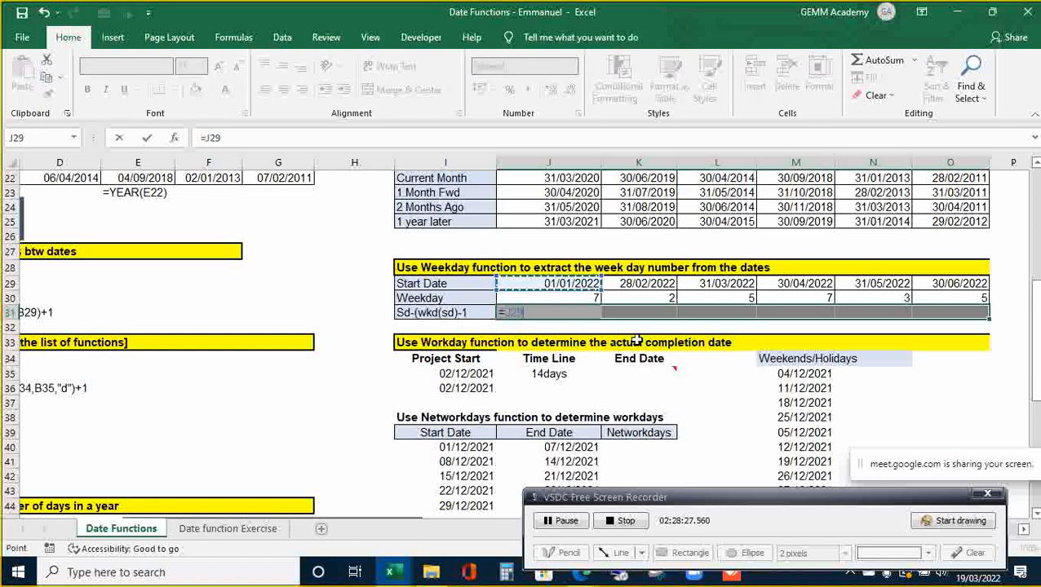
text(-)
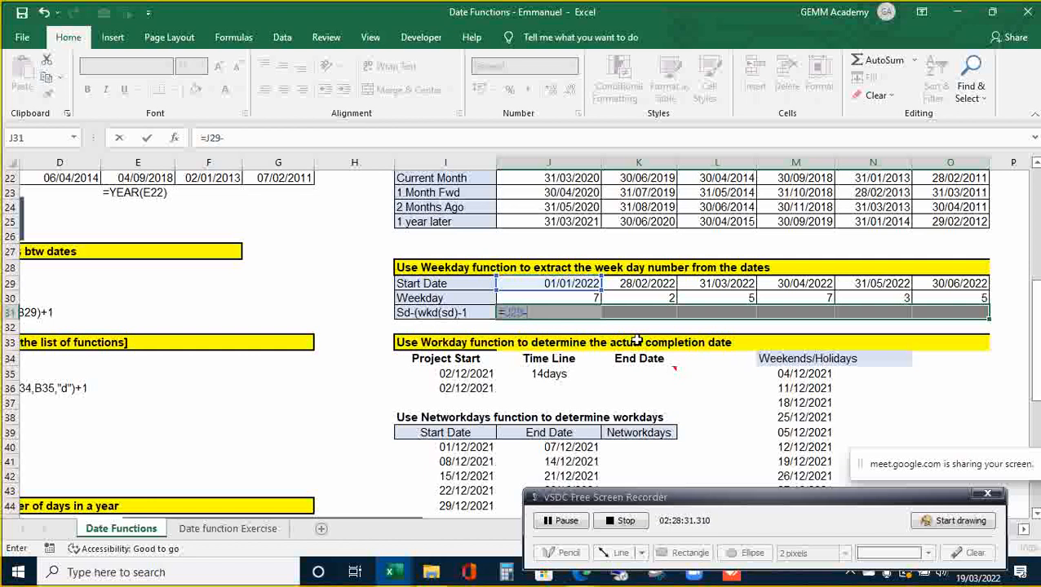
text(()
key(Up)
text()-)
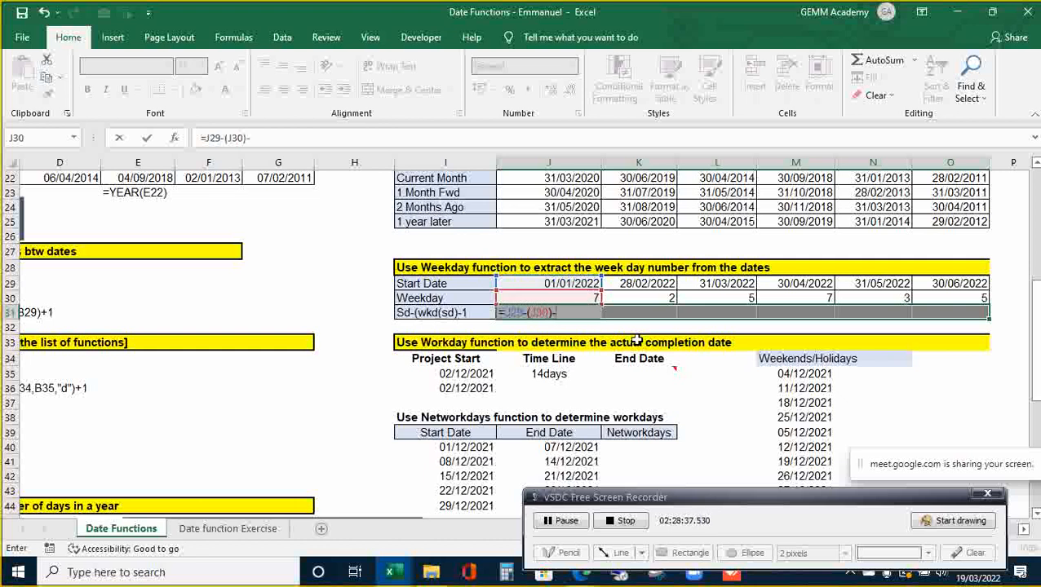
text(1)
key(ctrl+Return)
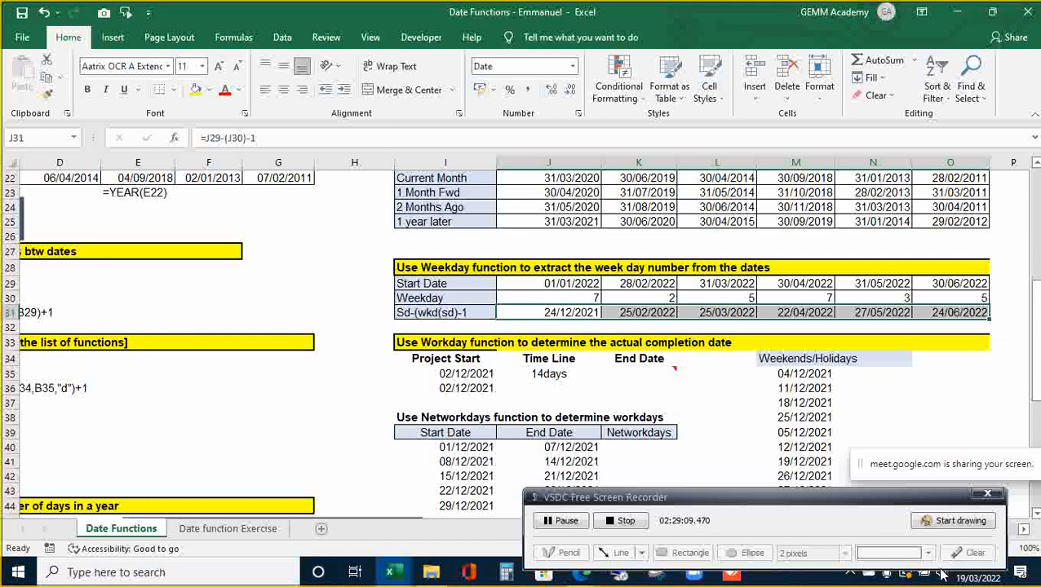
click(977, 578)
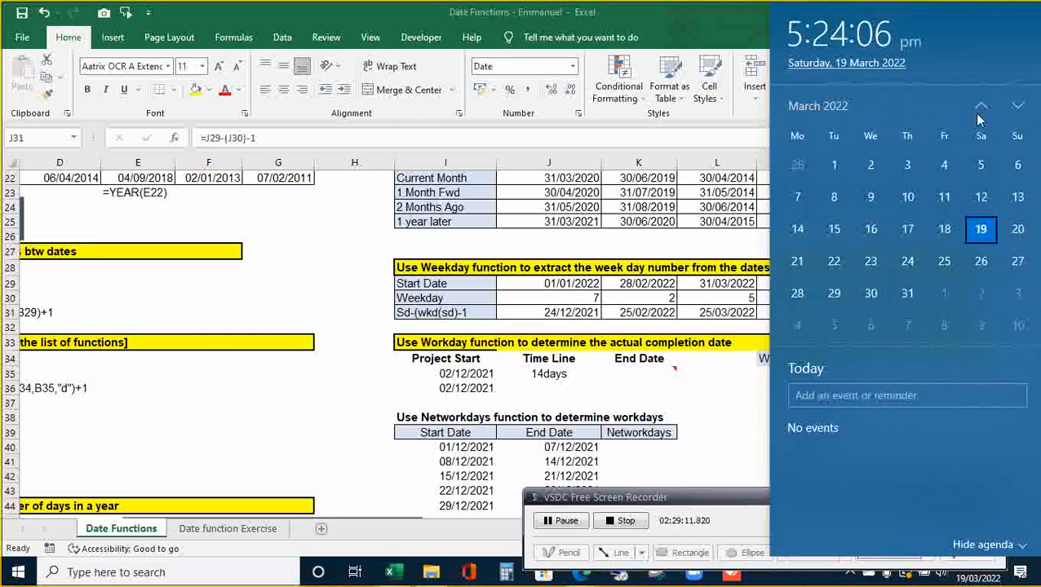
click(982, 109)
click(982, 110)
click(982, 110)
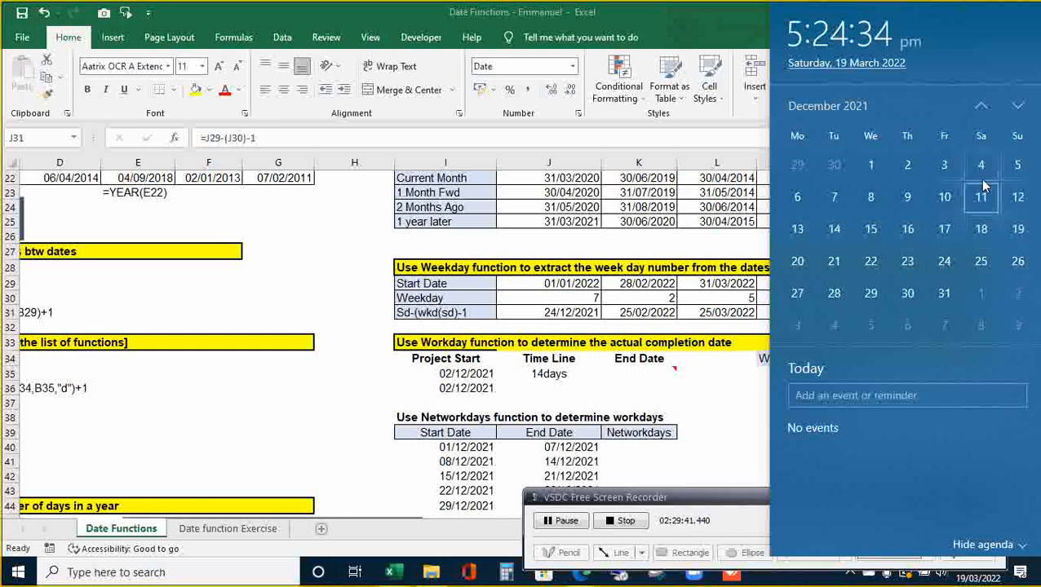
click(1018, 107)
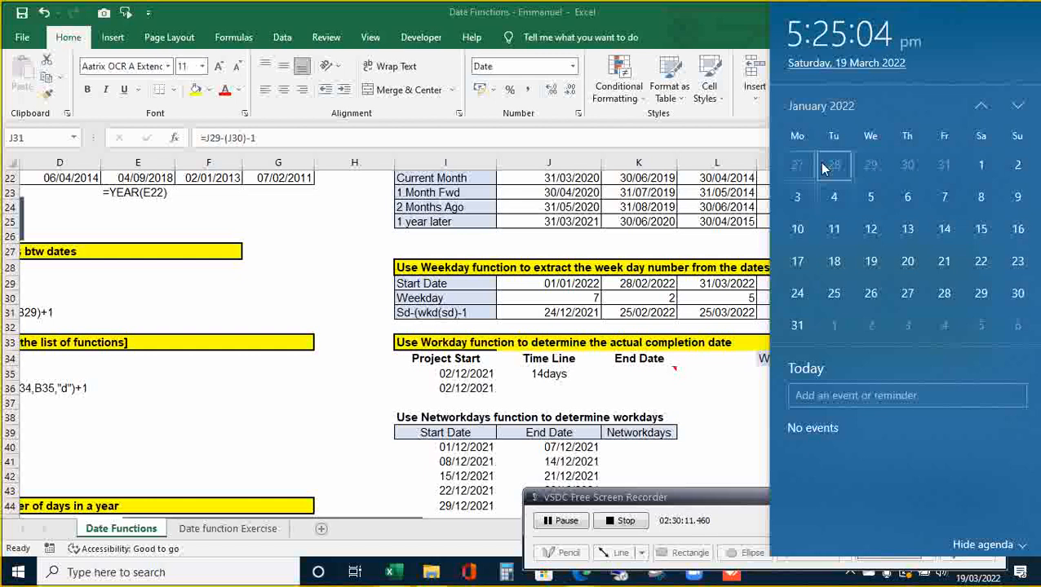
click(643, 313)
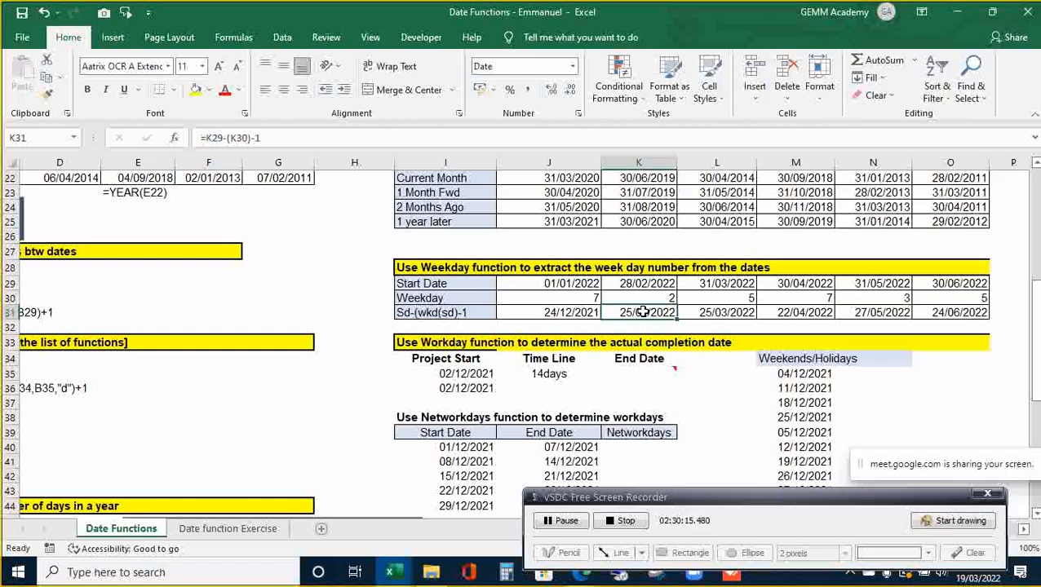
key(Left)
key(Left)
key(Right)
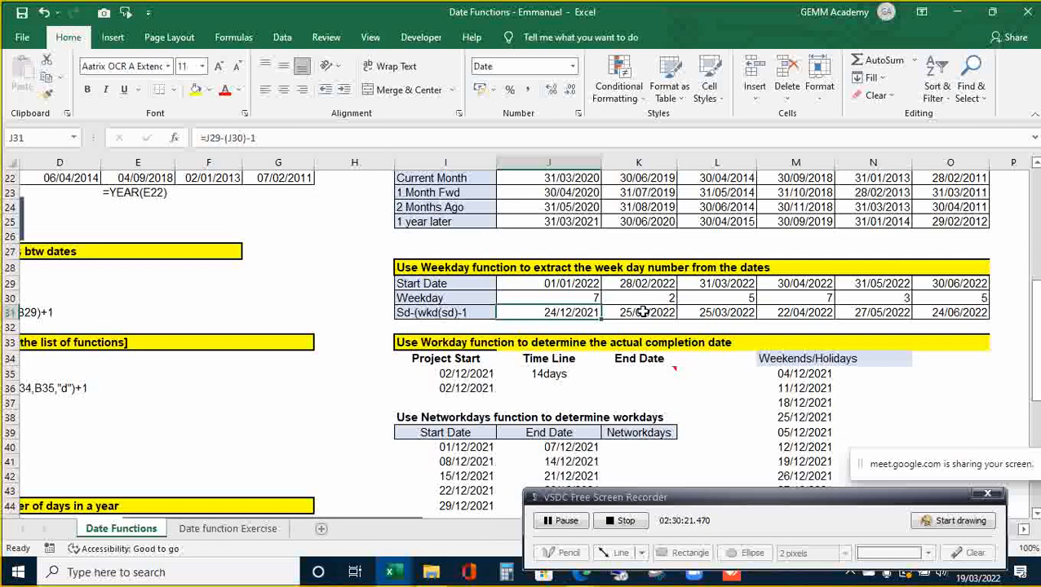
key(Up)
key(Up)
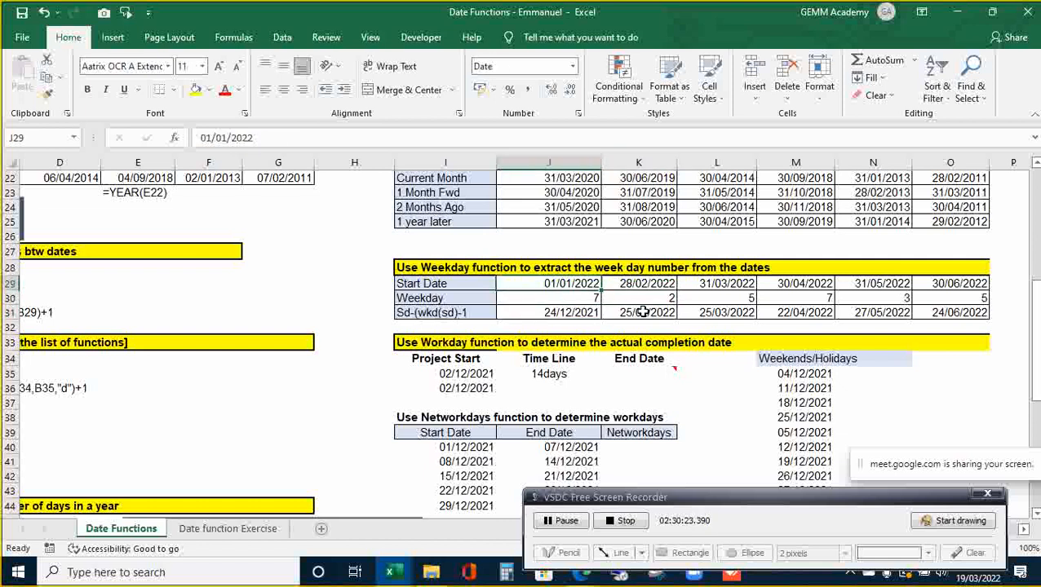
key(shift+Right)
key(shift+Right)
key(shift+Right)
key(shift+Right)
key(shift+Right)
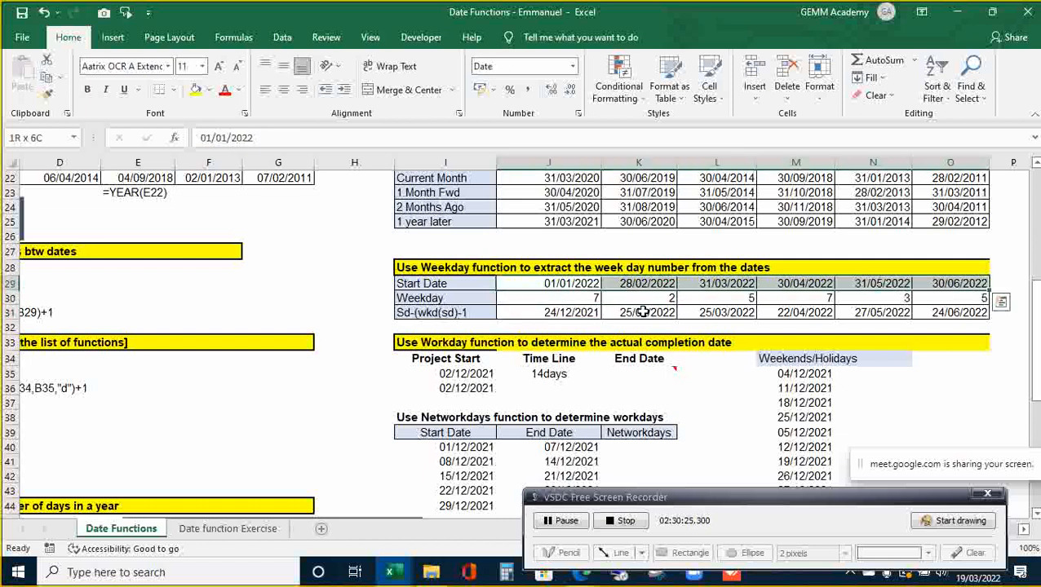
key(ctrl+1)
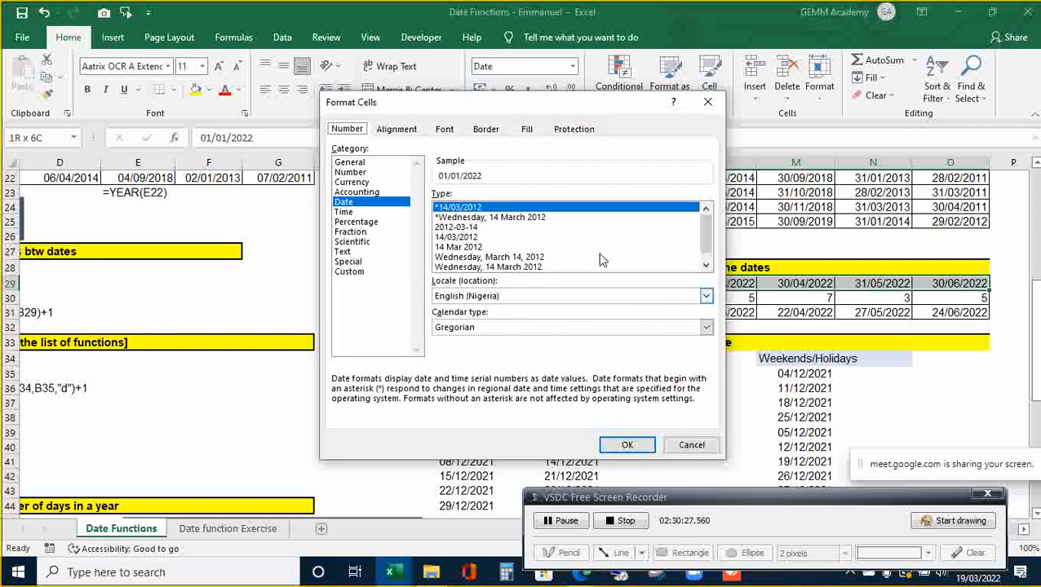
click(362, 163)
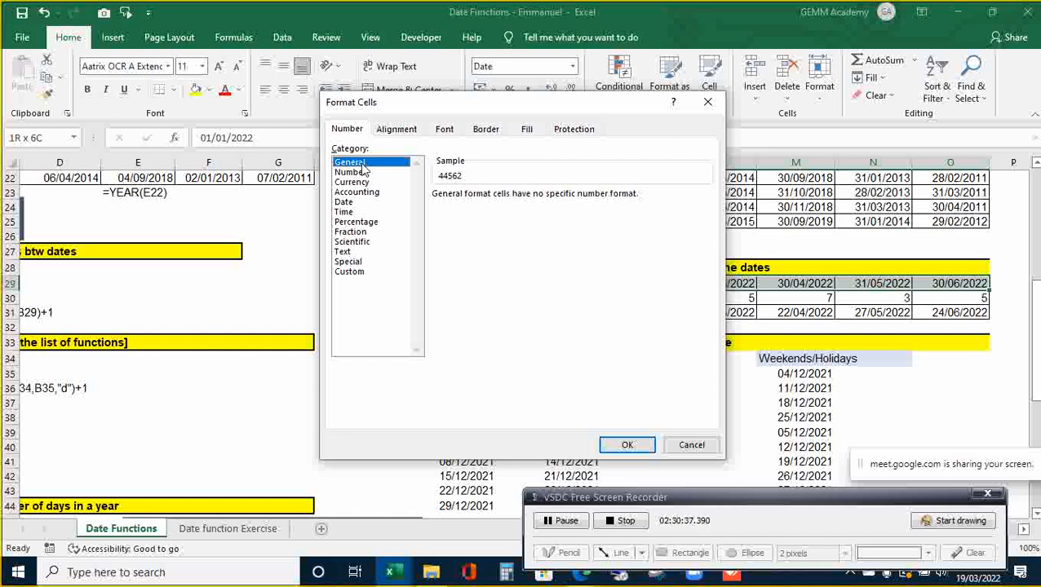
click(692, 445)
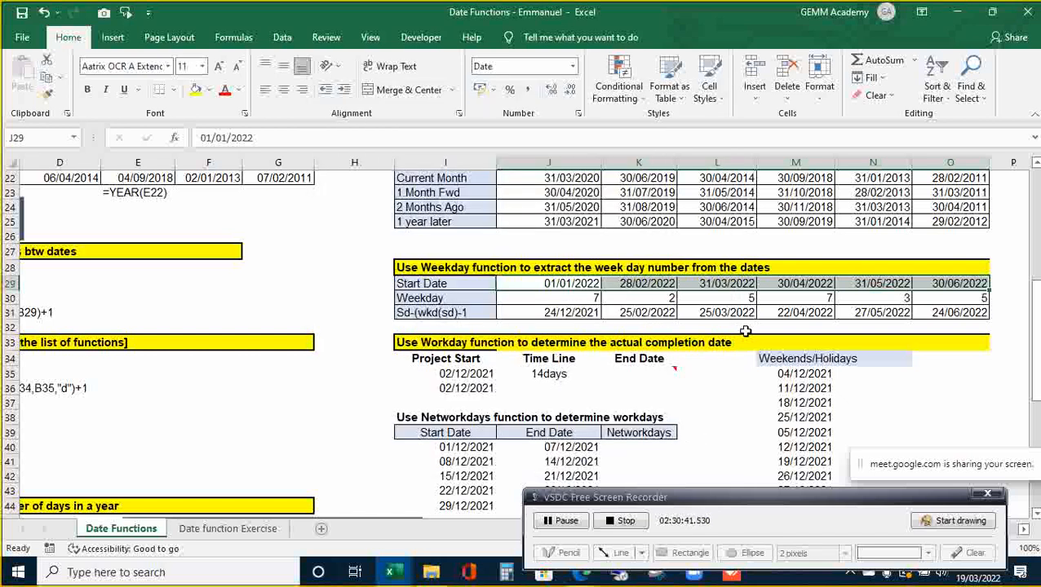
click(746, 328)
key(Down)
key(Up)
key(Up)
key(Down)
key(Down)
key(Down)
key(Down)
key(Down)
key(Down)
key(Down)
key(Down)
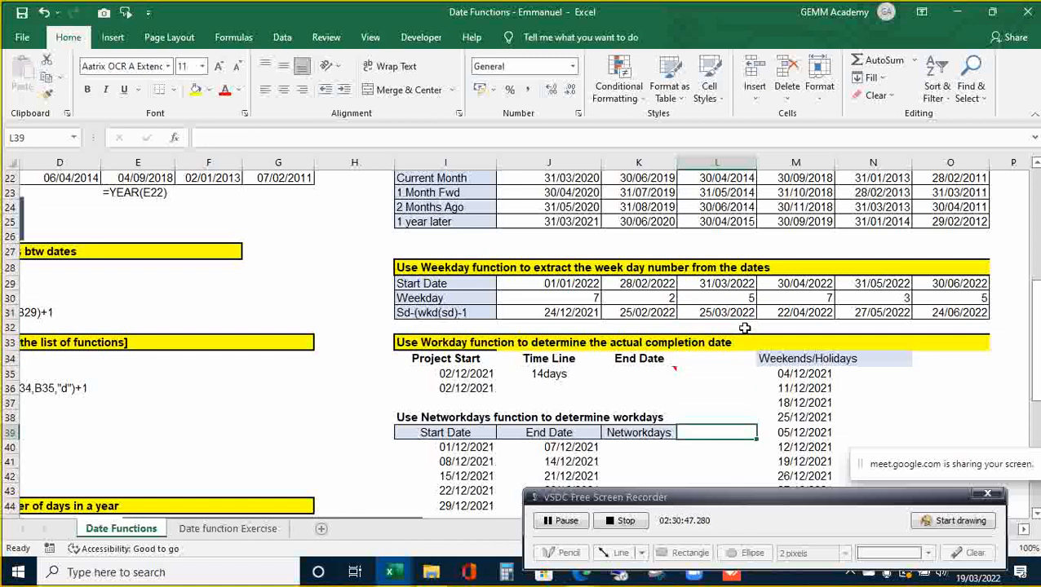
click(261, 530)
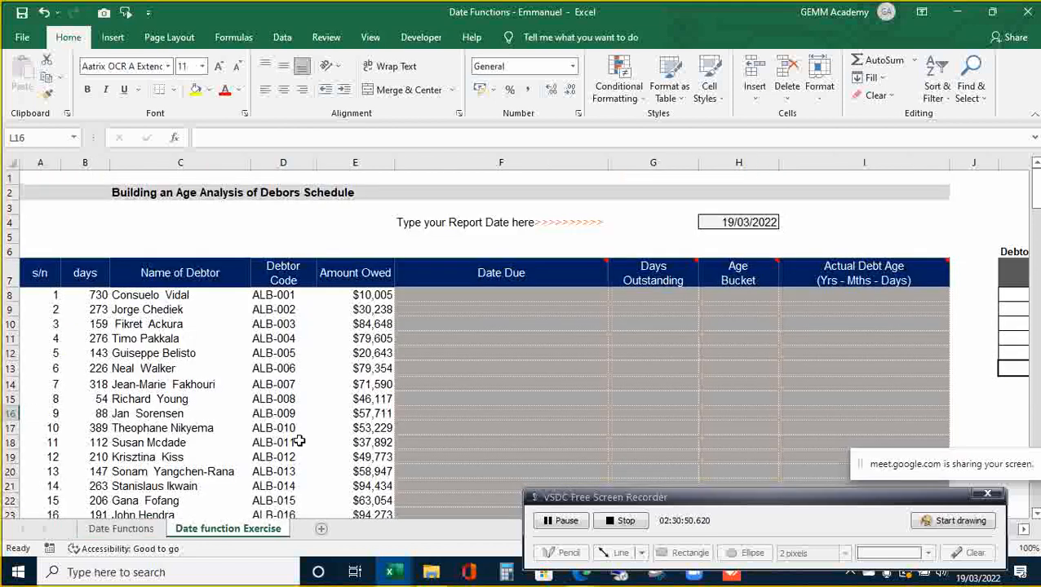
click(445, 349)
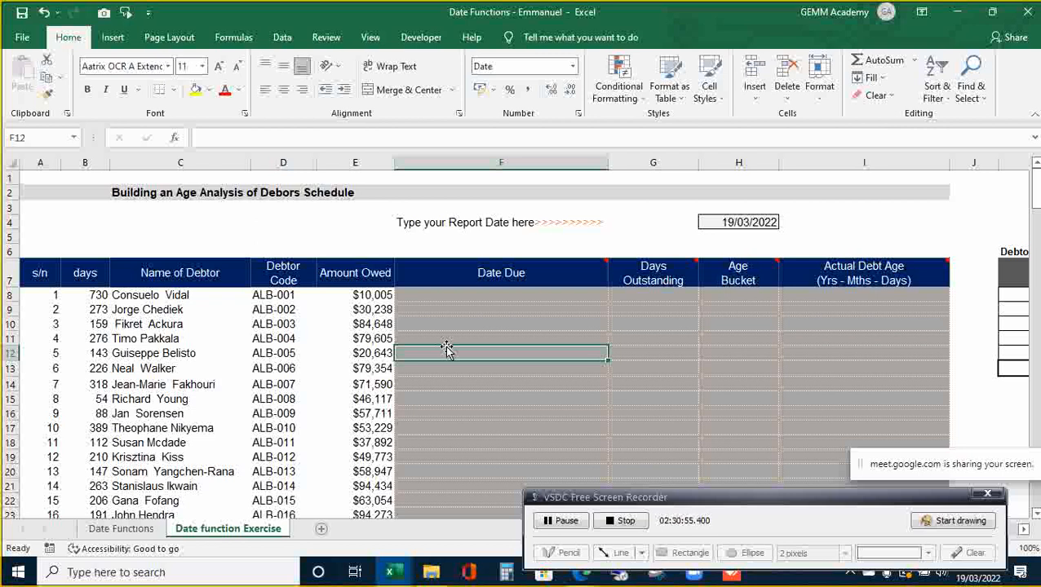
key(Down)
key(Down)
key(Down)
key(Down)
key(Down)
key(Down)
key(Down)
key(Down)
key(Down)
key(Down)
key(Down)
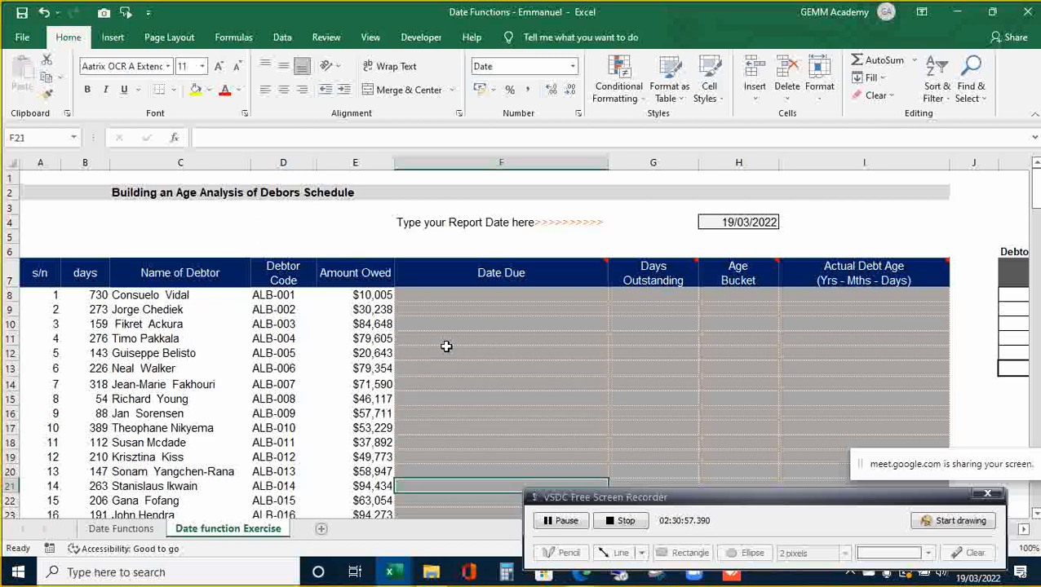
key(Down)
key(Down)
key(Down)
key(Down)
key(Down)
key(Down)
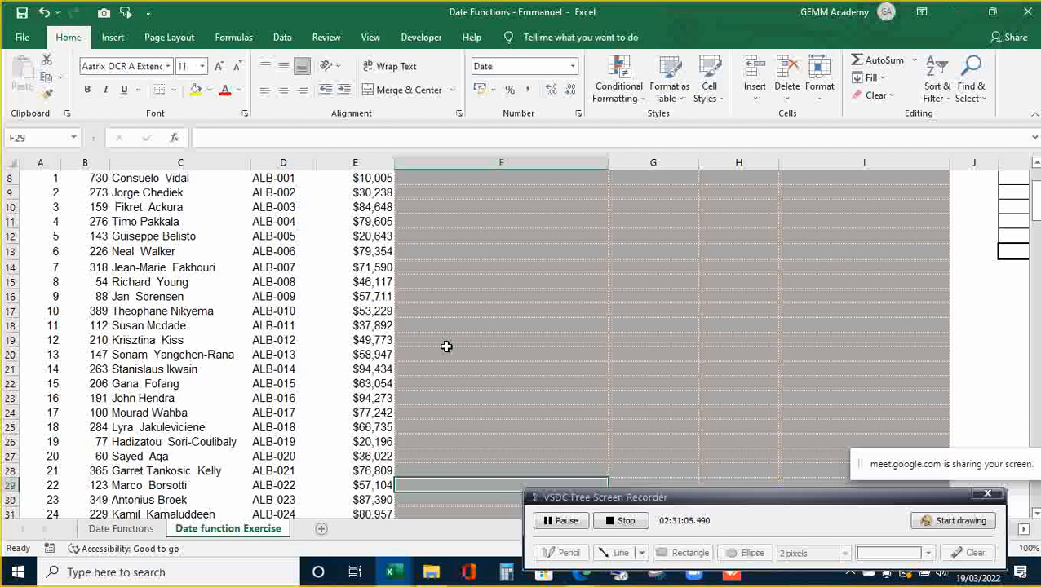
click(121, 529)
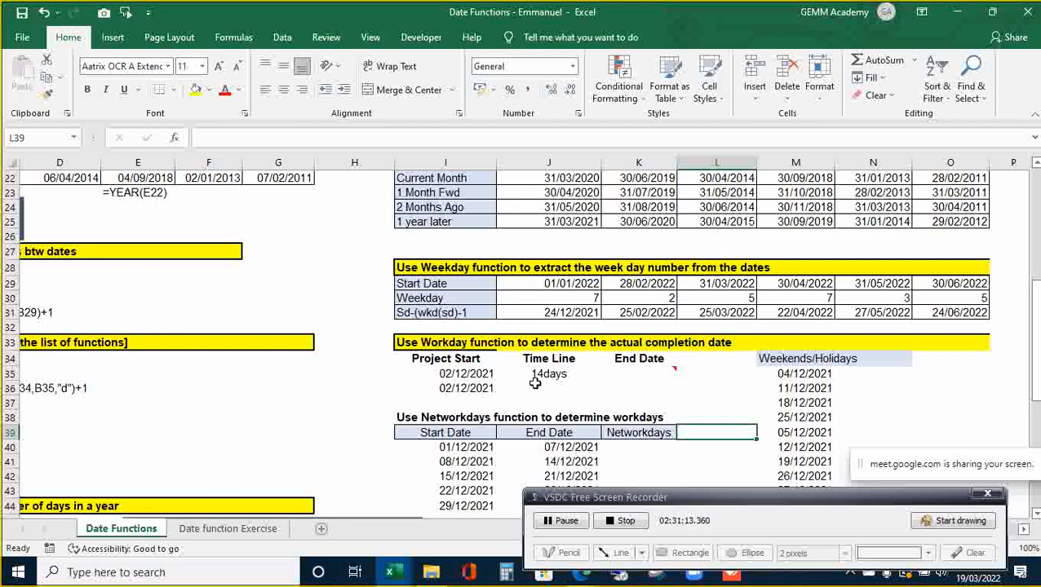
click(576, 379)
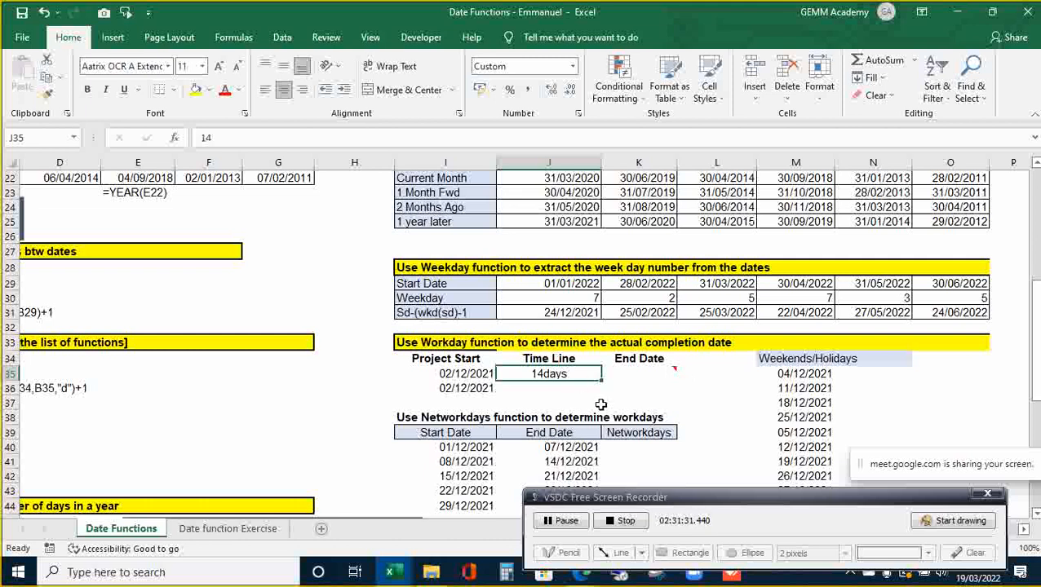
- Open the Date function Exercise sheet and settle on the first Date Due cell F8
click(244, 532)
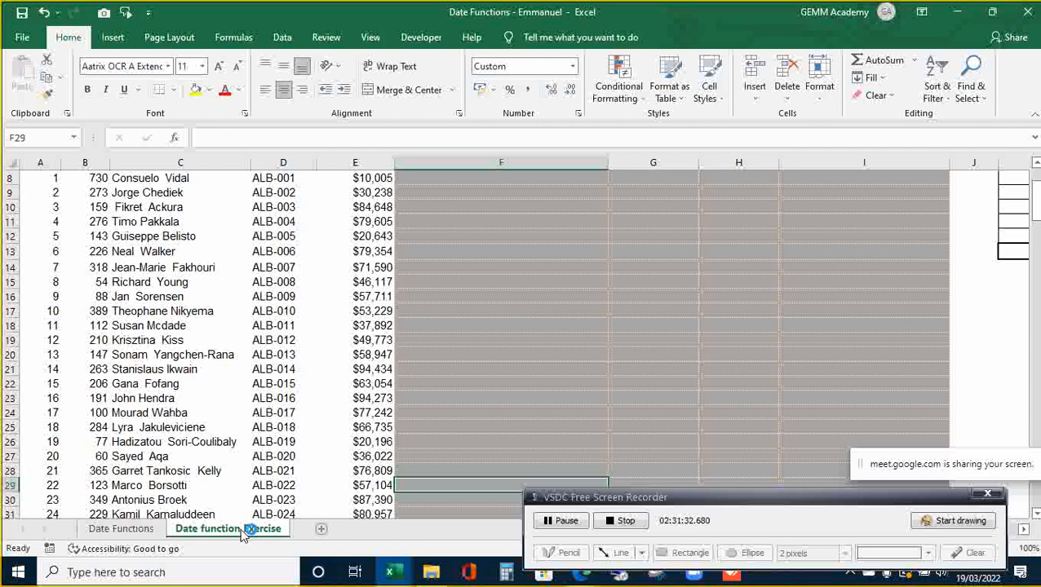
click(522, 318)
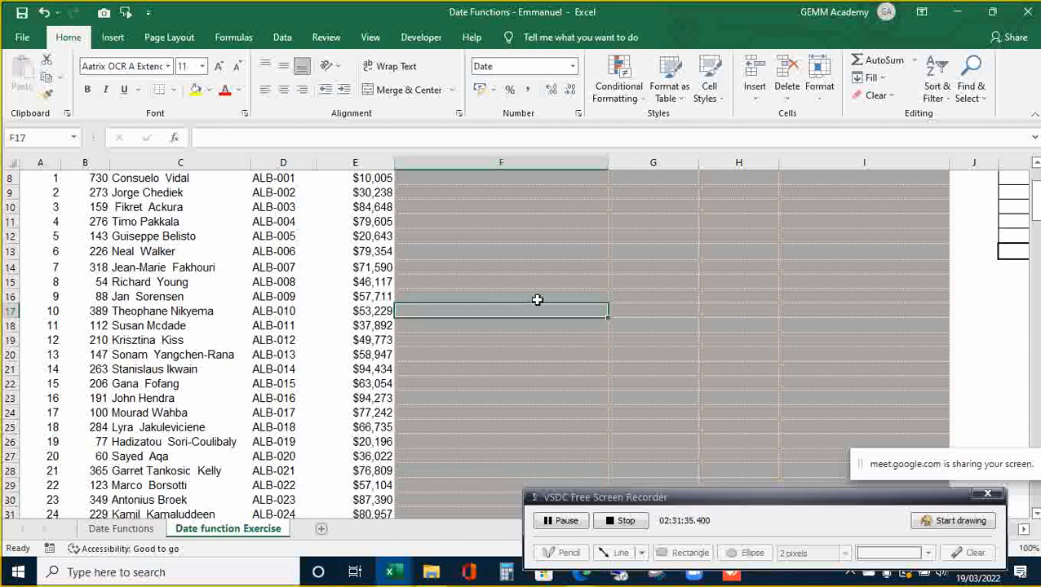
click(530, 288)
key(Up)
key(Up)
key(Up)
key(Up)
key(Up)
key(Up)
key(Up)
key(Up)
key(Up)
key(Up)
key(Up)
key(Up)
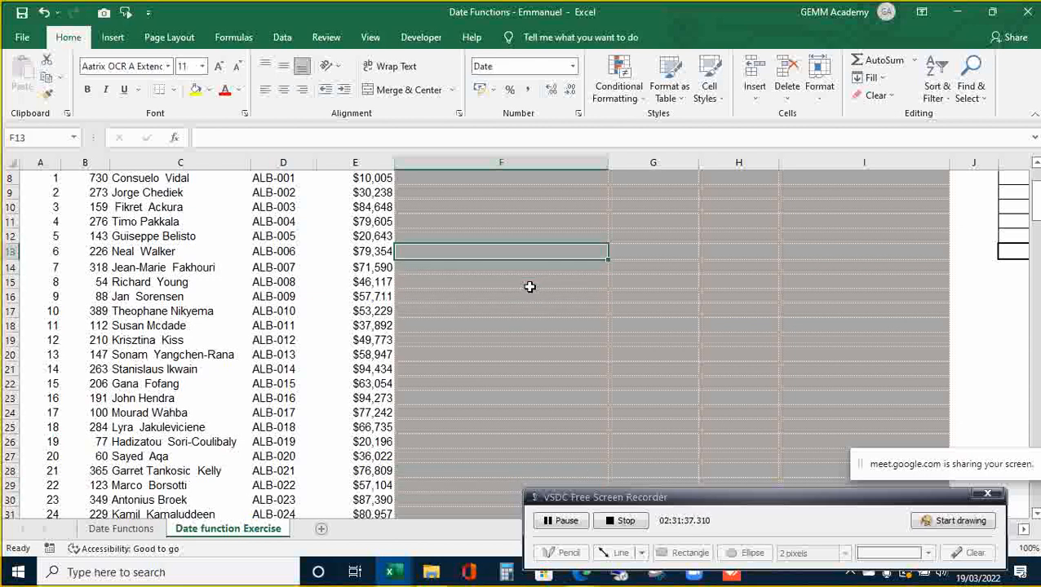
key(Down)
key(Down)
key(Down)
key(Down)
key(Down)
key(Down)
key(Down)
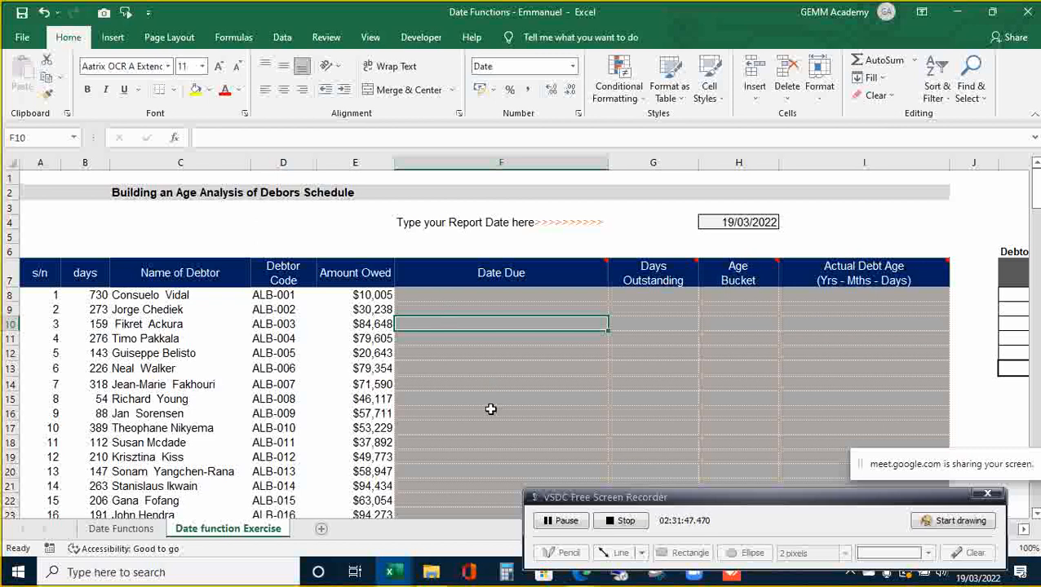
click(518, 310)
key(Up)
key(Up)
key(Down)
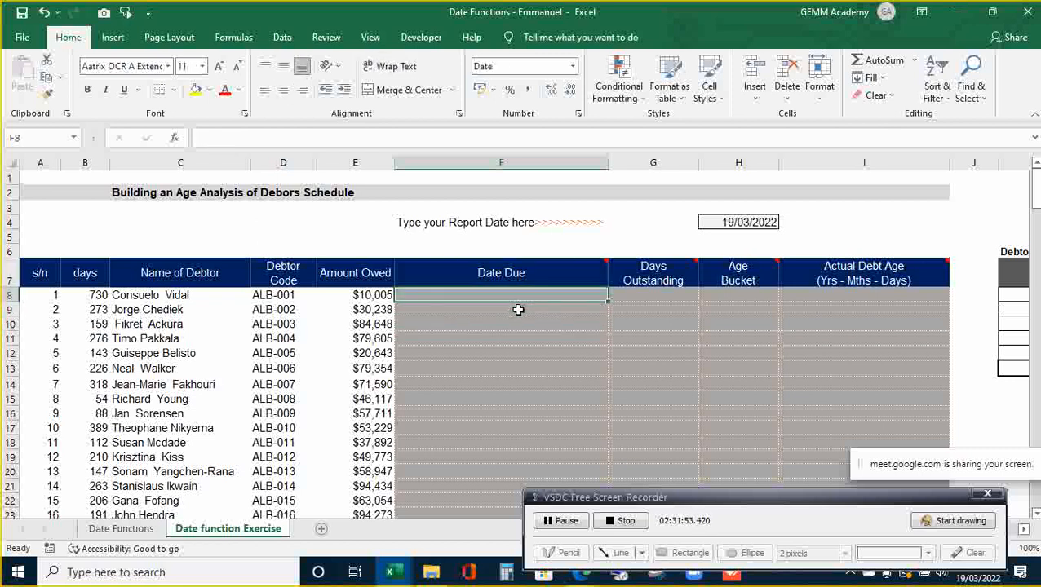
click(518, 310)
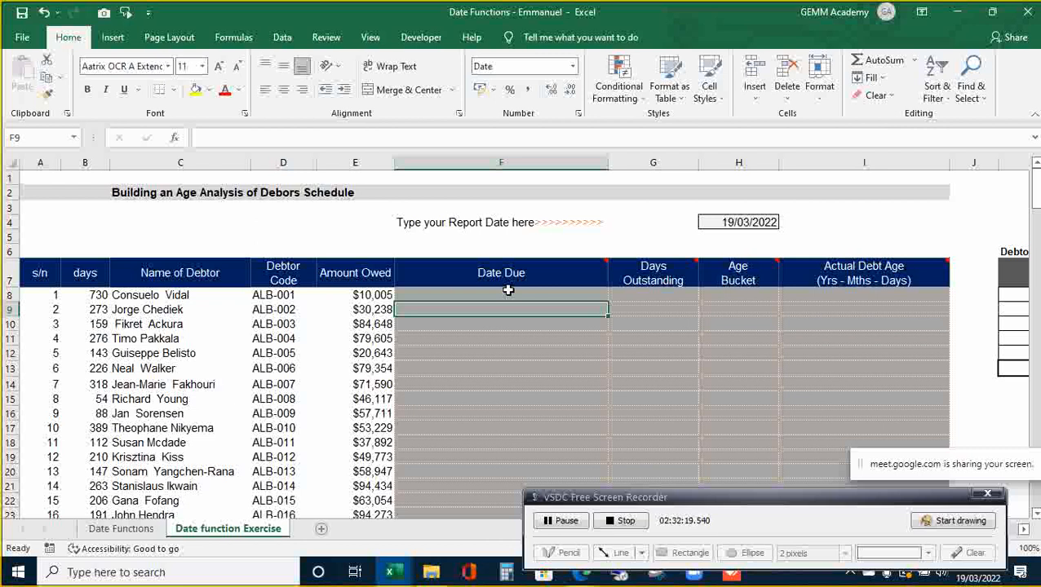
key(Down)
key(Up)
key(Up)
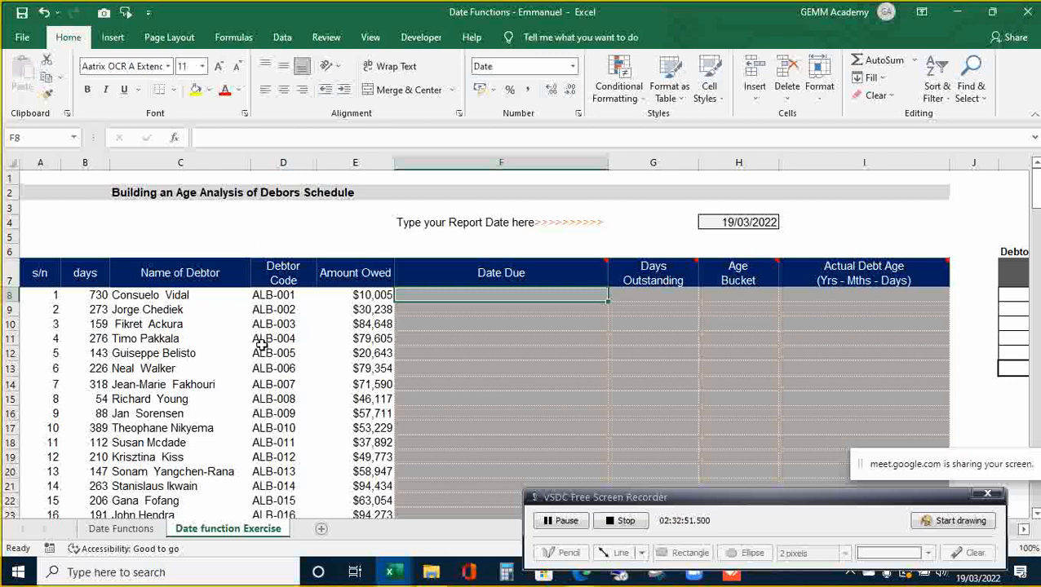
- Select the Date Due range F8:F200, keeping F8 as the active cell
key(shift+Down)
key(shift+Down)
key(shift+Down)
key(shift+Down)
key(shift+Down)
key(shift+Down)
key(shift+Down)
key(shift+Down)
key(shift+Down)
key(shift+Down)
key(shift+Down)
key(shift+Down)
key(shift+Down)
key(shift+Down)
key(shift+Down)
key(shift+Down)
key(shift+Down)
key(shift+Down)
key(shift+Down)
key(shift+Down)
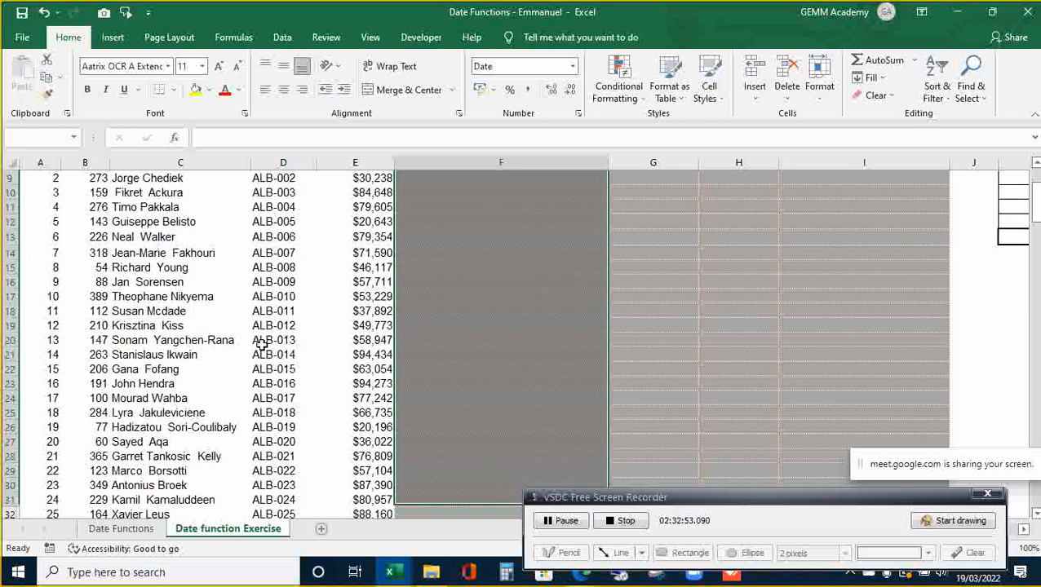
key(shift+Down)
key(shift+Down)
key(shift+Down)
key(shift+Down)
key(shift+Down)
key(shift+Down)
key(shift+Down)
key(shift+Down)
key(shift+Down)
key(shift+Down)
key(shift+Down)
key(shift+Down)
key(shift+Down)
key(shift+Down)
key(shift+Down)
key(shift+Down)
key(shift+Down)
key(shift+Down)
key(shift+Down)
key(shift+Down)
key(shift+Down)
key(shift+Down)
key(shift+Down)
key(shift+Down)
key(shift+Down)
key(shift+Down)
key(shift+Down)
key(shift+Down)
key(shift+Down)
key(shift+Down)
key(shift+Down)
key(shift+Down)
key(shift+Down)
key(shift+Down)
key(shift+Down)
key(shift+Down)
key(shift+Down)
key(shift+Down)
key(shift+Down)
key(shift+Down)
key(shift+Down)
key(shift+Down)
key(shift+Down)
key(shift+Down)
key(shift+Down)
key(shift+Down)
key(shift+Down)
key(shift+Down)
key(shift+Down)
key(shift+Down)
key(shift+Down)
key(shift+Down)
key(shift+Down)
key(shift+Down)
key(shift+Down)
key(shift+Down)
key(shift+Down)
key(shift+Down)
key(shift+Down)
key(shift+Down)
key(shift+Down)
key(shift+Down)
key(shift+Down)
key(shift+Down)
key(shift+Down)
key(shift+Down)
key(shift+Down)
key(shift+Down)
key(shift+Down)
key(shift+Down)
key(shift+Down)
key(shift+Down)
key(shift+Down)
key(shift+Down)
key(shift+Down)
key(shift+Down)
key(shift+Down)
key(shift+Down)
key(shift+Down)
key(shift+Down)
key(shift+Down)
key(shift+Down)
key(shift+Down)
key(shift+Down)
key(shift+Down)
key(shift+Down)
key(shift+Down)
key(shift+Down)
key(shift+Down)
key(shift+Down)
key(shift+Down)
key(shift+Down)
key(shift+Down)
key(shift+Down)
key(shift+Down)
key(shift+Down)
key(shift+Down)
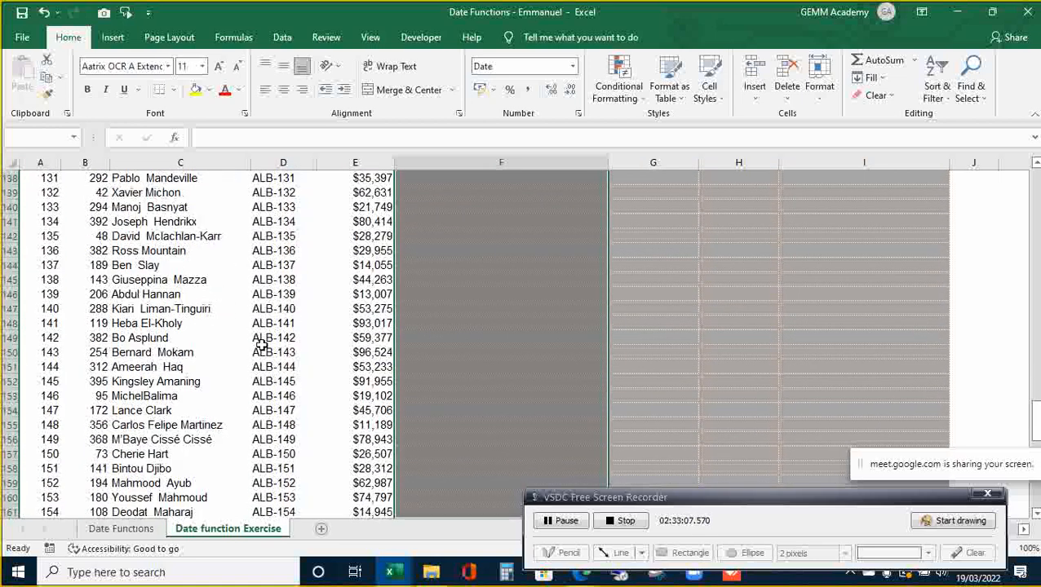
key(shift+Down)
key(shift+Down)
key(shift+Down)
key(shift+Down)
key(shift+Down)
key(shift+Down)
key(shift+Down)
key(shift+Down)
key(shift+Down)
key(shift+Down)
key(shift+Down)
key(shift+Down)
key(shift+Down)
key(shift+Down)
key(shift+Down)
key(shift+Down)
key(shift+Down)
key(shift+Down)
key(shift+Down)
key(shift+Down)
key(shift+Down)
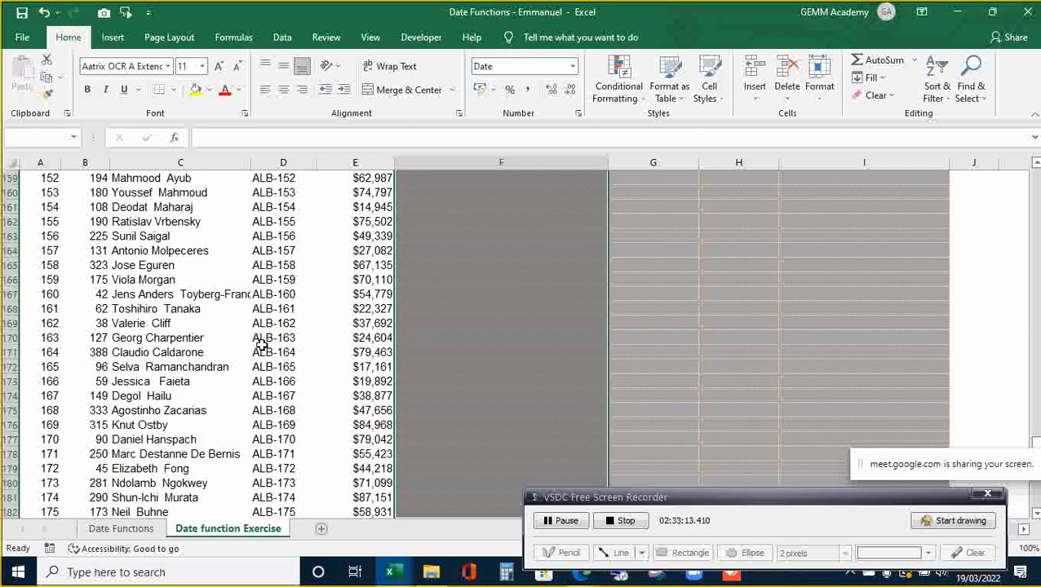
key(shift+Down)
key(shift+Down)
key(shift+Down)
key(shift+Down)
key(shift+Down)
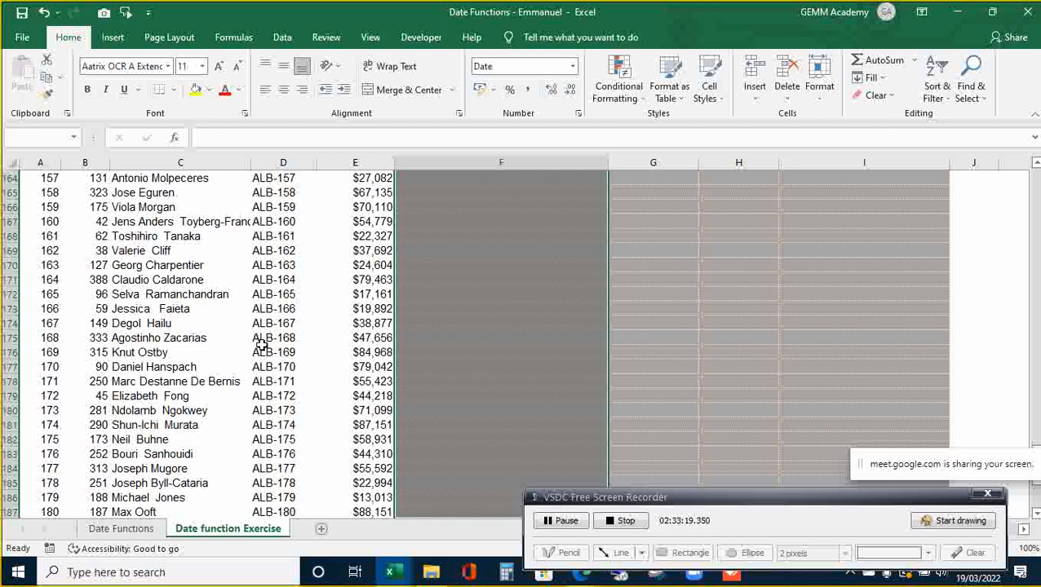
key(shift+Down)
key(shift+Down)
key(shift+Down)
key(shift+Down)
key(shift+Down)
key(shift+Down)
key(shift+Down)
key(shift+Down)
key(shift+Down)
key(shift+Down)
key(shift+Down)
key(shift+Down)
key(shift+Down)
key(shift+Down)
key(shift+Down)
key(shift+Down)
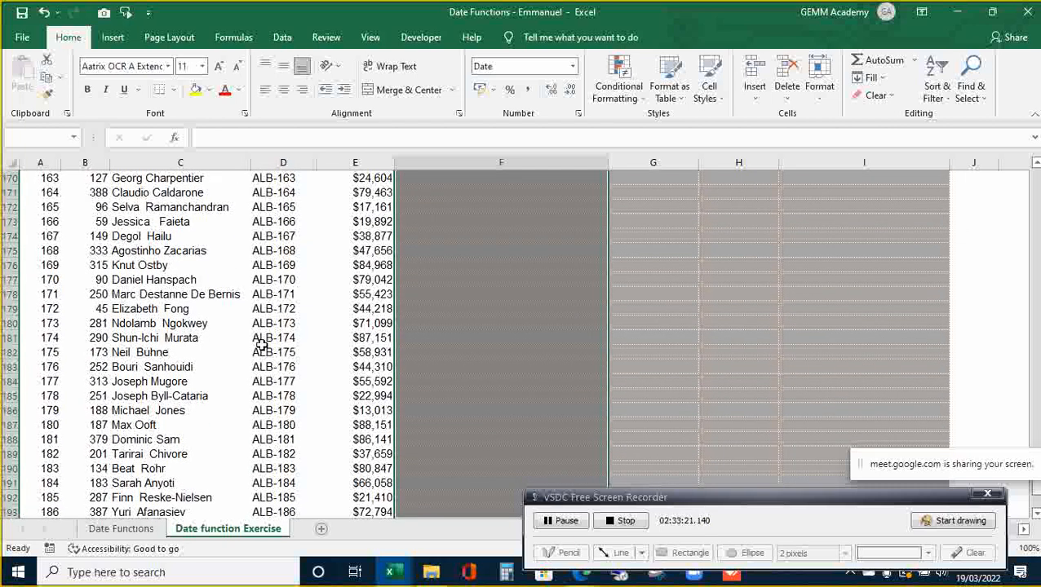
key(shift+Up)
key(shift+Up)
key(shift+Up)
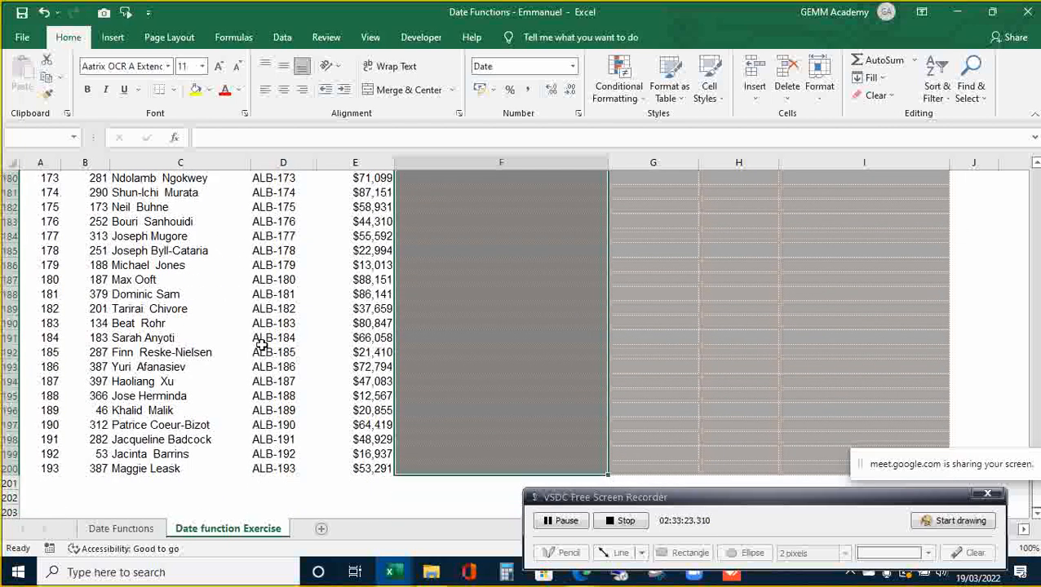
key(ctrl+BackSpace)
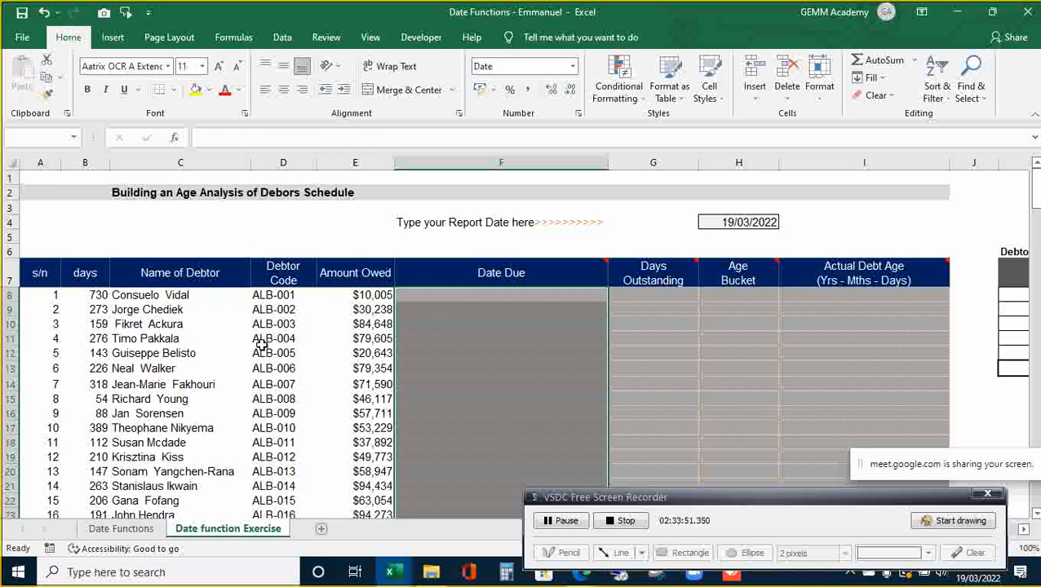
- Fill F8:F200 with =$H$4-B8 so each Date Due is the report date minus the days
text(=)
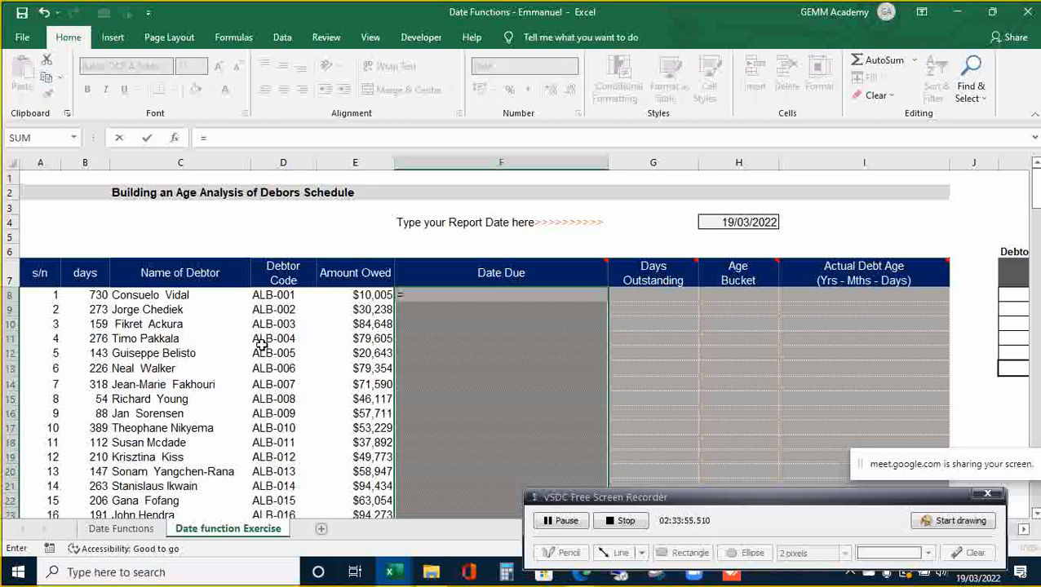
click(740, 217)
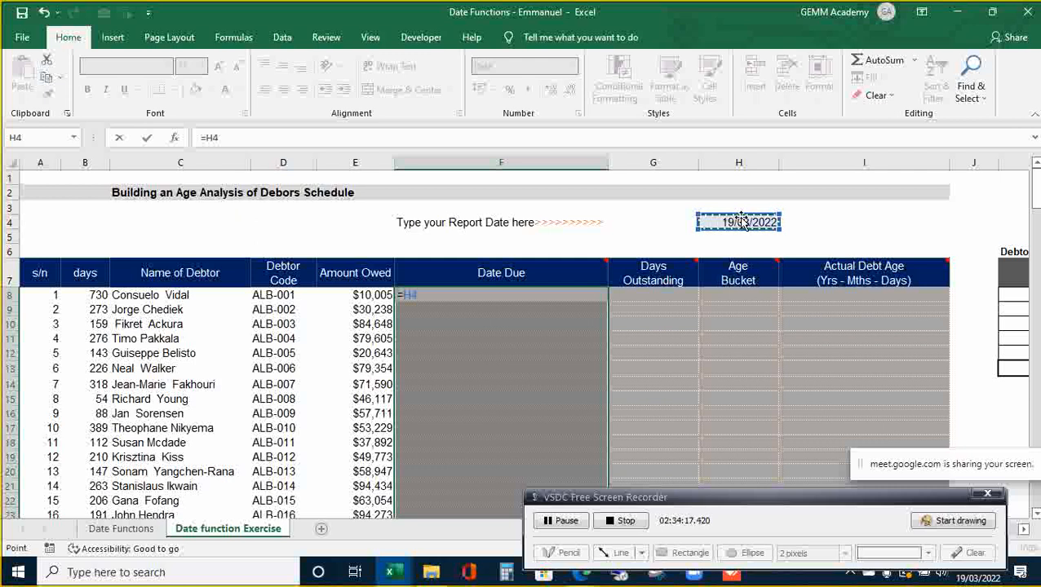
key(F4)
text(-)
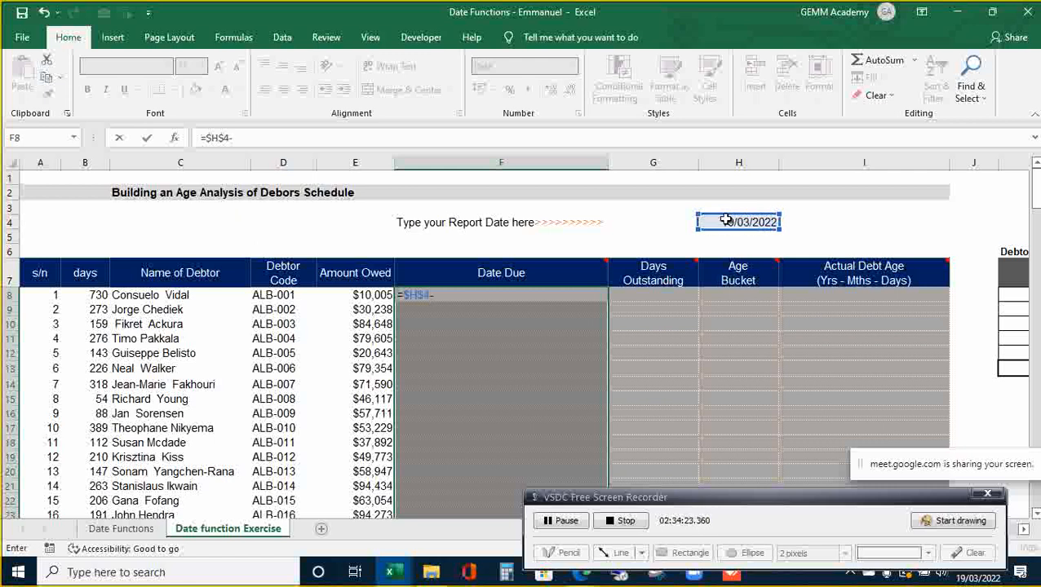
click(96, 295)
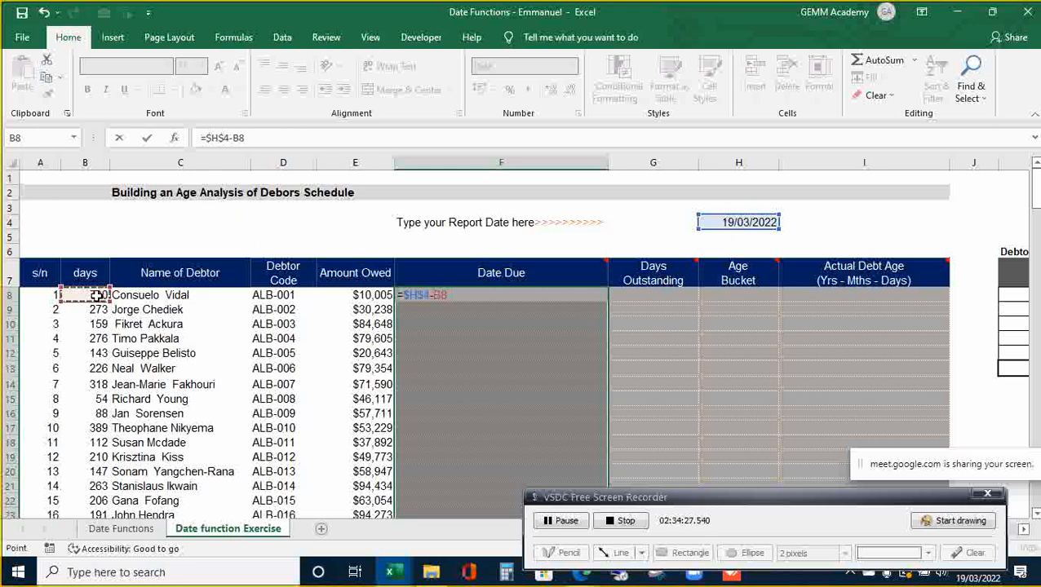
key(ctrl+Return)
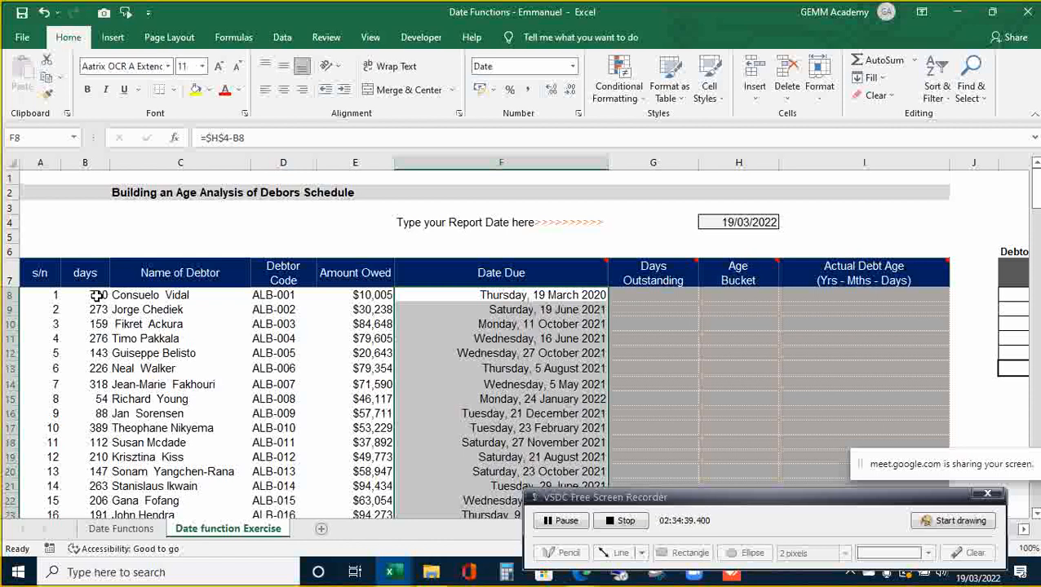
key(Down)
key(Up)
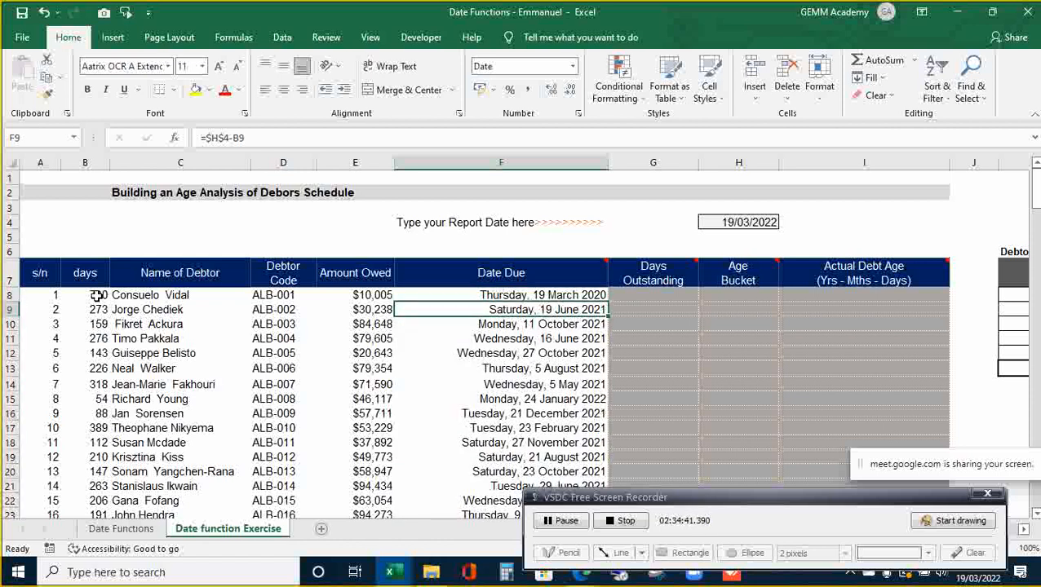
key(Right)
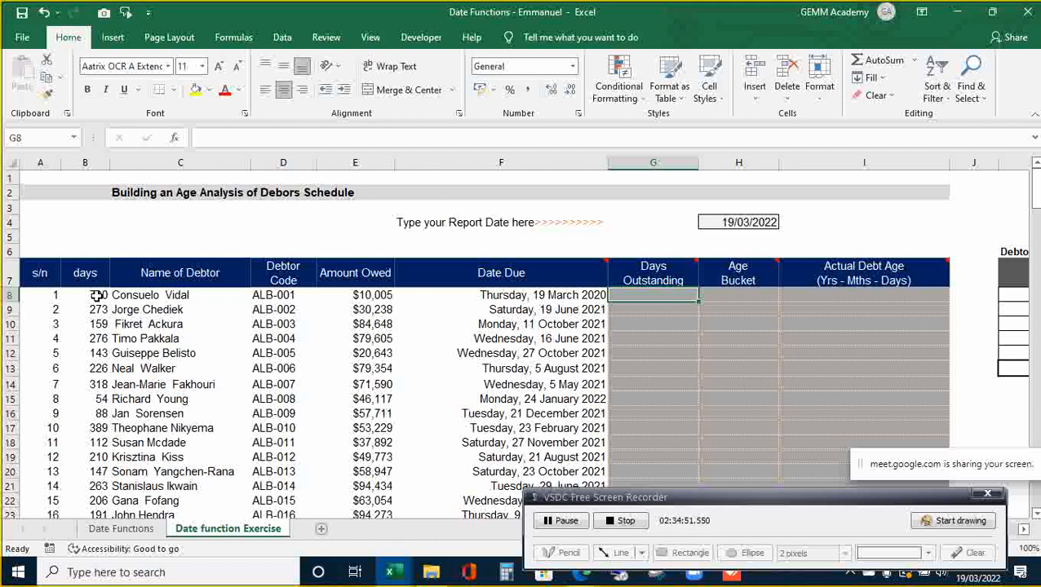
- Select the Days Outstanding range G8:G200
key(Up)
key(Up)
key(Up)
key(Left)
key(Down)
key(Down)
key(Down)
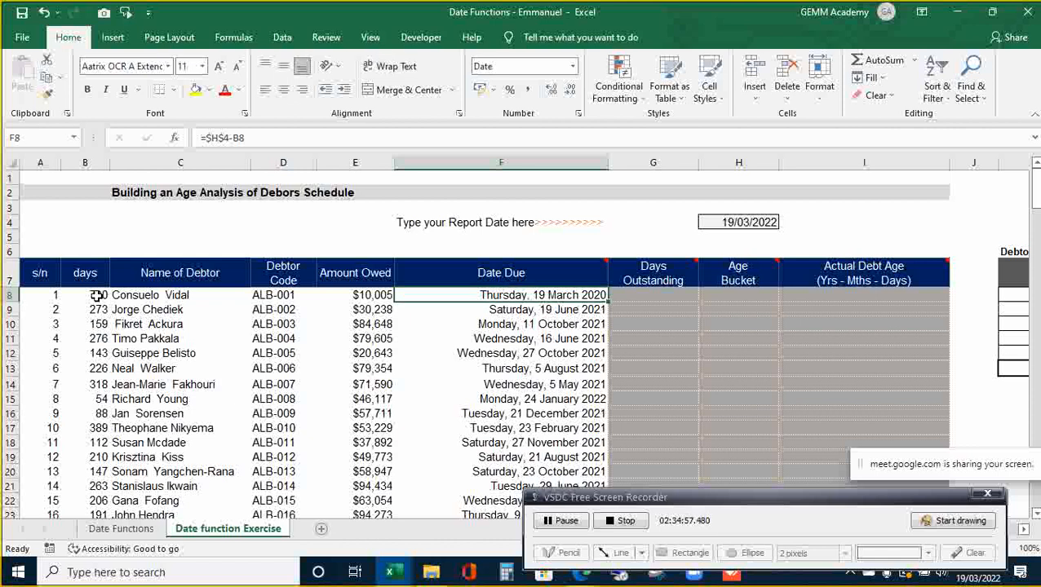
key(Right)
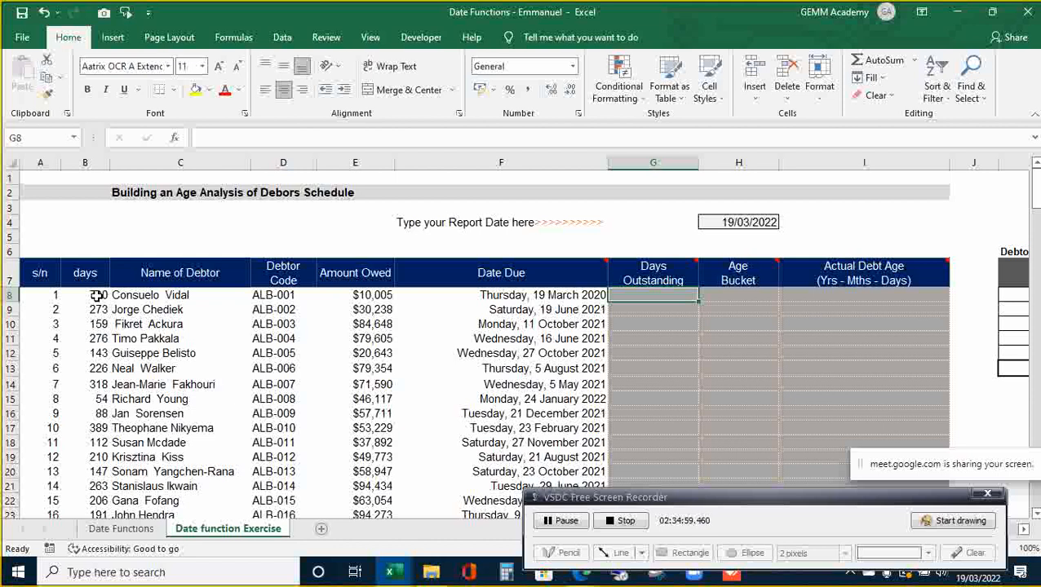
key(shift+Down)
key(shift+Down)
key(shift+Down)
key(shift+Down)
key(shift+Down)
key(shift+Down)
key(shift+Down)
key(shift+Down)
key(shift+Down)
key(shift+Down)
key(shift+Down)
key(shift+Down)
key(shift+Down)
key(shift+Down)
key(shift+Down)
key(shift+Down)
key(shift+Down)
key(shift+Down)
key(shift+Down)
key(shift+Down)
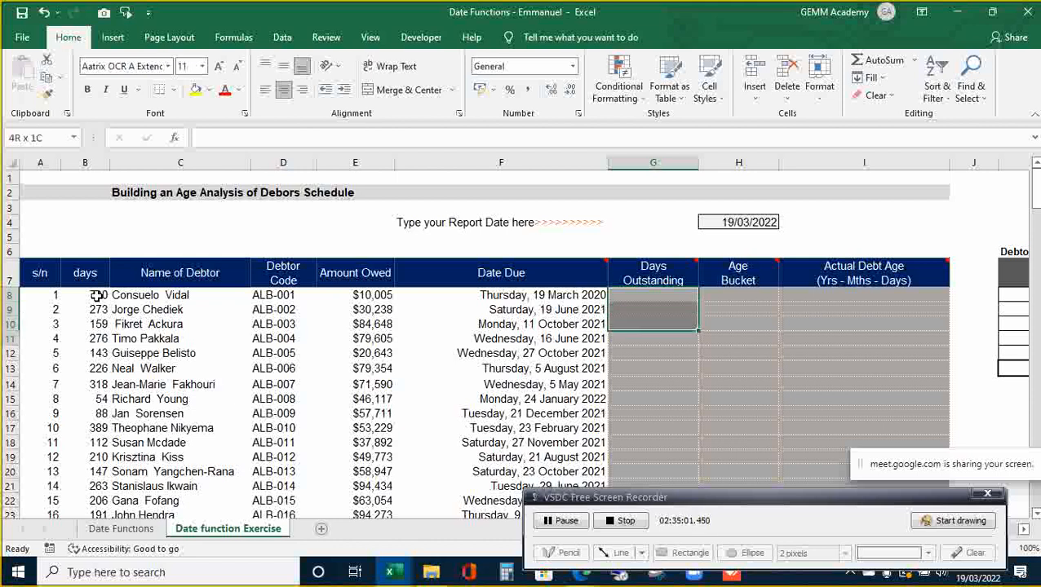
key(shift+Down)
key(shift+Down)
key(shift+Down)
key(shift+Down)
key(shift+Down)
key(shift+Down)
key(shift+Down)
key(shift+Down)
key(shift+Down)
key(shift+Down)
key(shift+Down)
key(shift+Down)
key(shift+Down)
key(shift+Down)
key(shift+Down)
key(shift+Down)
key(shift+Down)
key(shift+Down)
key(shift+Down)
key(shift+Down)
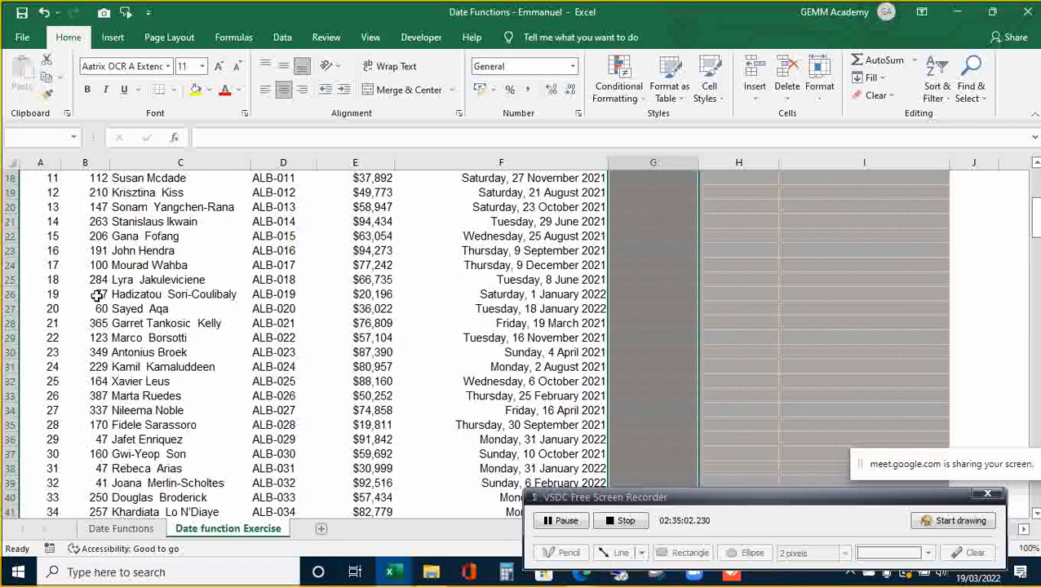
key(shift+Down)
key(shift+Down)
key(shift+Down)
key(shift+Down)
key(shift+Down)
key(shift+Down)
key(shift+Down)
key(shift+Down)
key(shift+Down)
key(shift+Down)
key(shift+Down)
key(shift+Down)
key(shift+Down)
key(shift+Down)
key(shift+Down)
key(shift+Down)
key(shift+Down)
key(shift+Down)
key(shift+Down)
key(shift+Down)
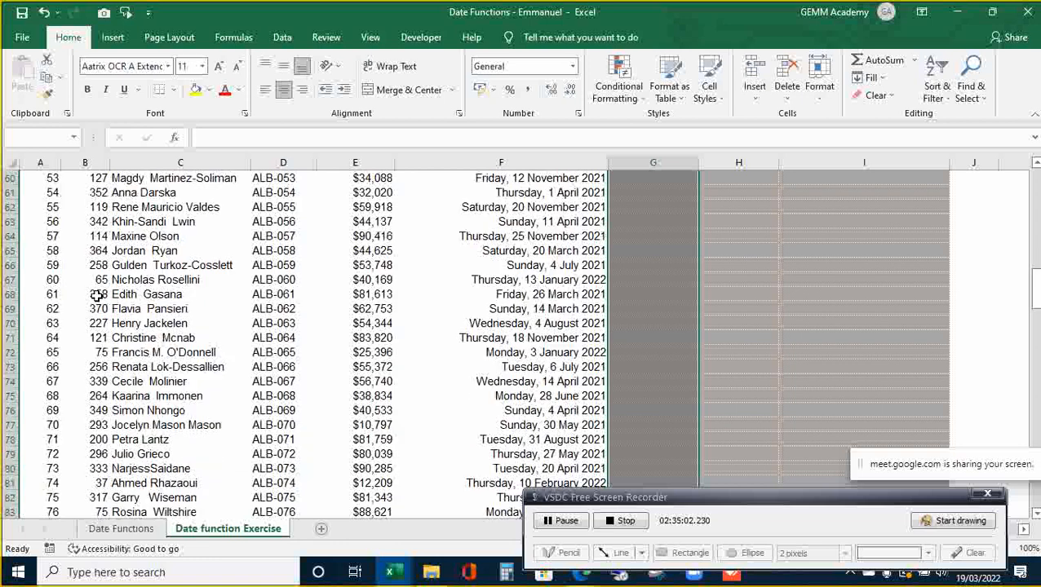
key(shift+Down)
key(shift+Down)
key(shift+Down)
key(shift+Down)
key(shift+Down)
key(shift+Down)
key(shift+Down)
key(shift+Down)
key(shift+Down)
key(shift+Down)
key(shift+Down)
key(shift+Down)
key(shift+Down)
key(shift+Down)
key(shift+Down)
key(shift+Down)
key(shift+Down)
key(shift+Down)
key(shift+Down)
key(shift+Down)
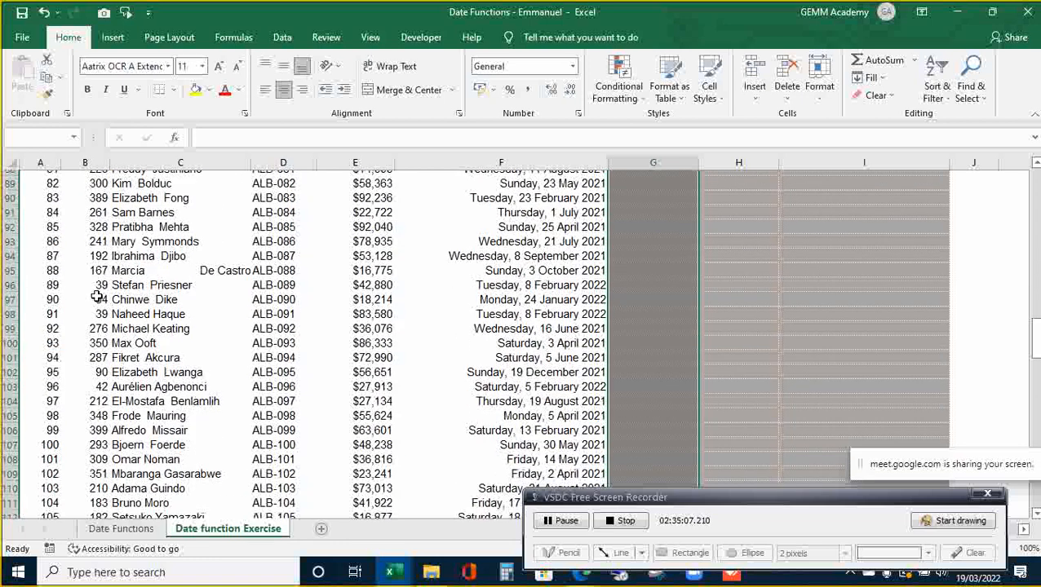
key(shift+Down)
key(shift+Down)
key(shift+Down)
key(shift+Down)
key(shift+Down)
key(shift+Down)
key(shift+Down)
key(shift+Down)
key(shift+Down)
key(shift+Down)
key(shift+Down)
key(shift+Down)
key(shift+Down)
key(shift+Down)
key(shift+Down)
key(shift+Down)
key(shift+Down)
key(shift+Down)
key(shift+Down)
key(shift+Down)
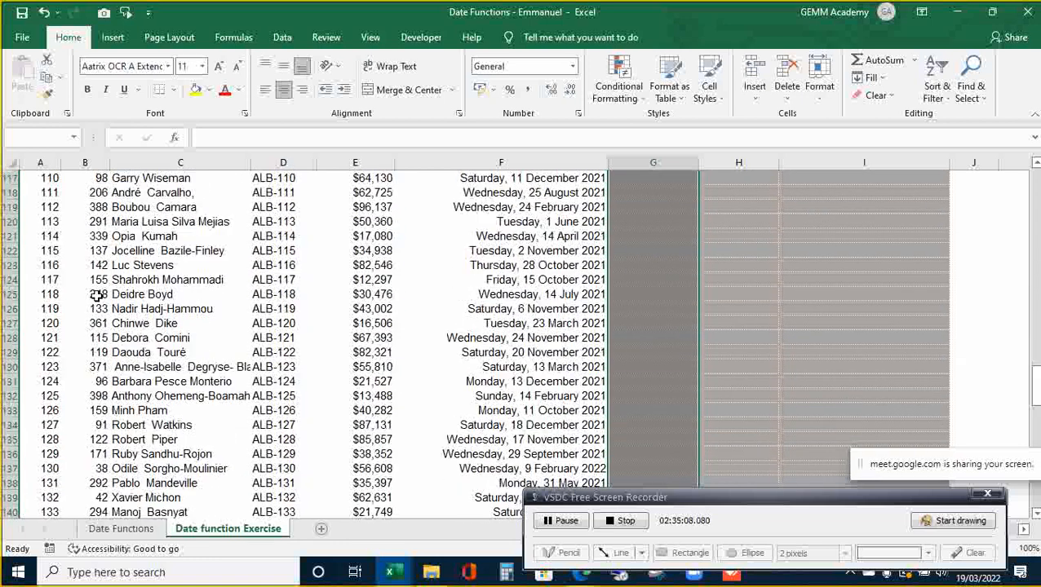
key(shift+Down)
key(shift+Down)
key(shift+Down)
key(shift+Down)
key(shift+Down)
key(shift+Down)
key(shift+Down)
key(shift+Down)
key(shift+Down)
key(shift+Down)
key(shift+Down)
key(shift+Down)
key(shift+Down)
key(shift+Down)
key(shift+Down)
key(shift+Down)
key(shift+Down)
key(shift+Down)
key(shift+Down)
key(shift+Down)
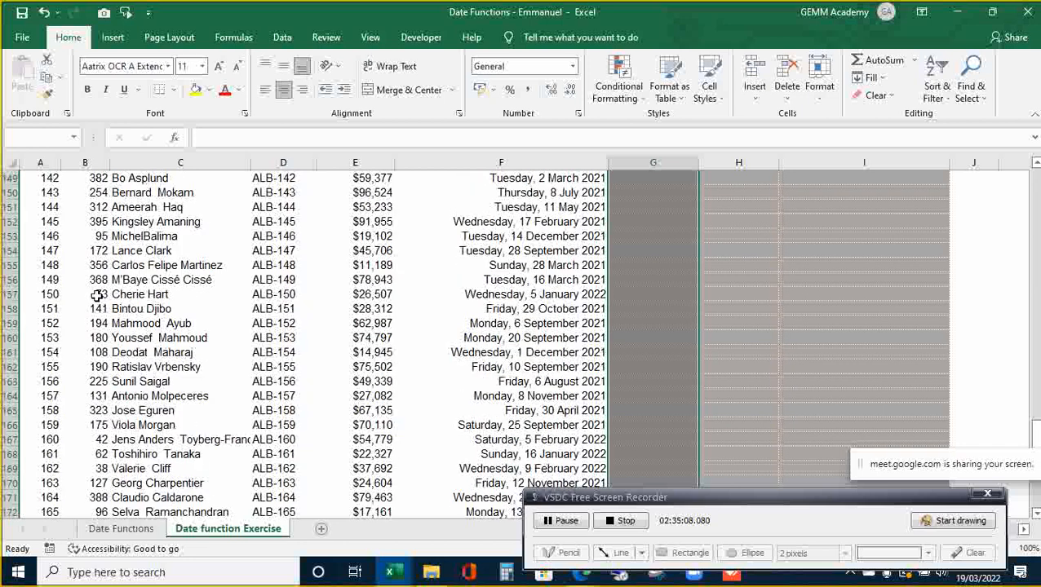
key(shift+Down)
key(shift+Down)
key(shift+Down)
key(shift+Down)
key(shift+Down)
key(shift+Down)
key(shift+Down)
key(shift+Down)
key(shift+Down)
key(shift+Down)
key(shift+Down)
key(shift+Down)
key(shift+Down)
key(shift+Down)
key(shift+Down)
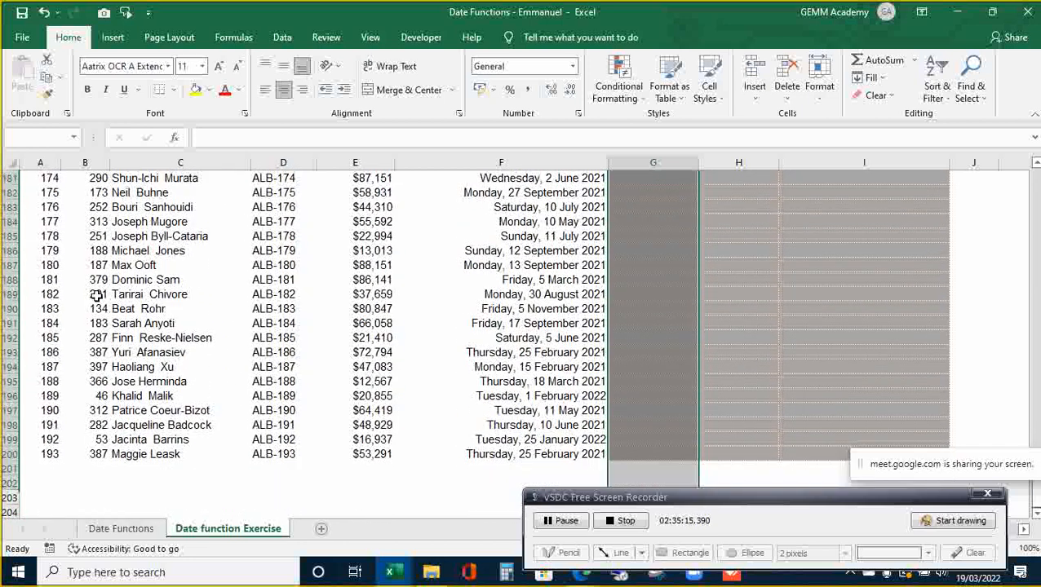
key(shift+Up)
key(ctrl+BackSpace)
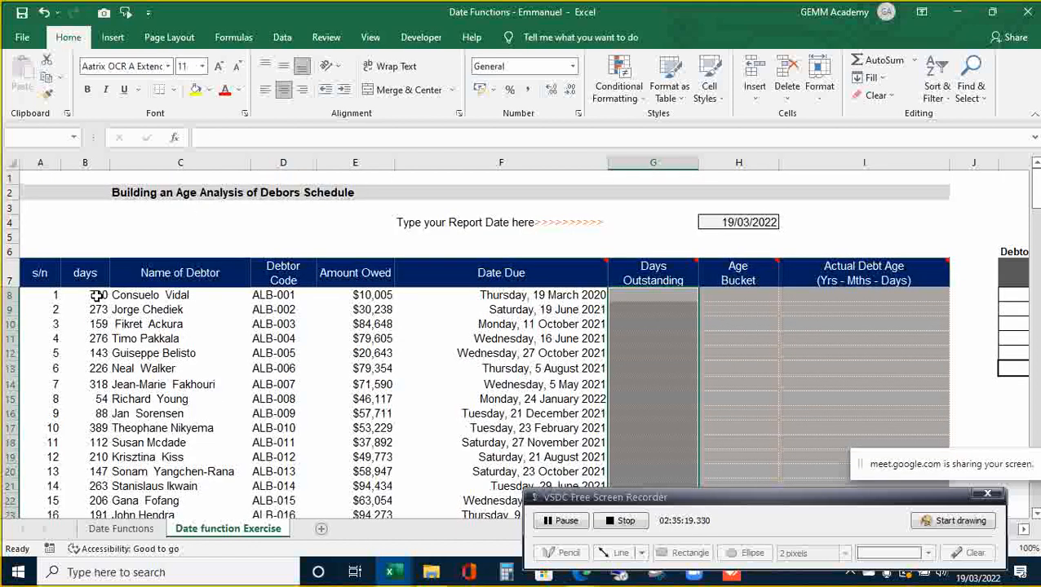
- Fill the selection with =$H$4-F8, giving values such as 730, 273 and 159
text(=)
key(Up)
key(Up)
key(Up)
key(Up)
key(Right)
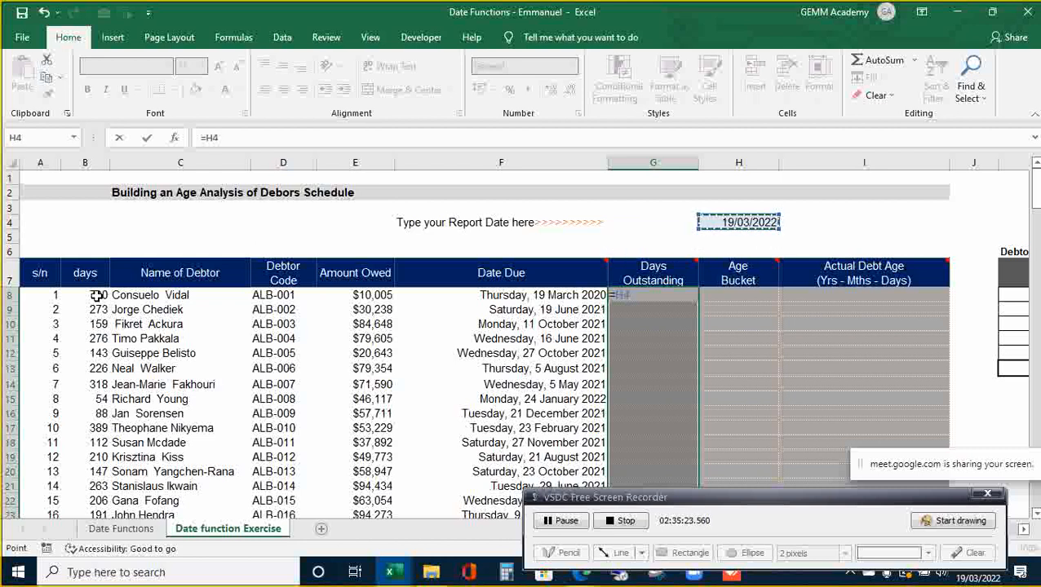
key(F4)
text(-)
key(Left)
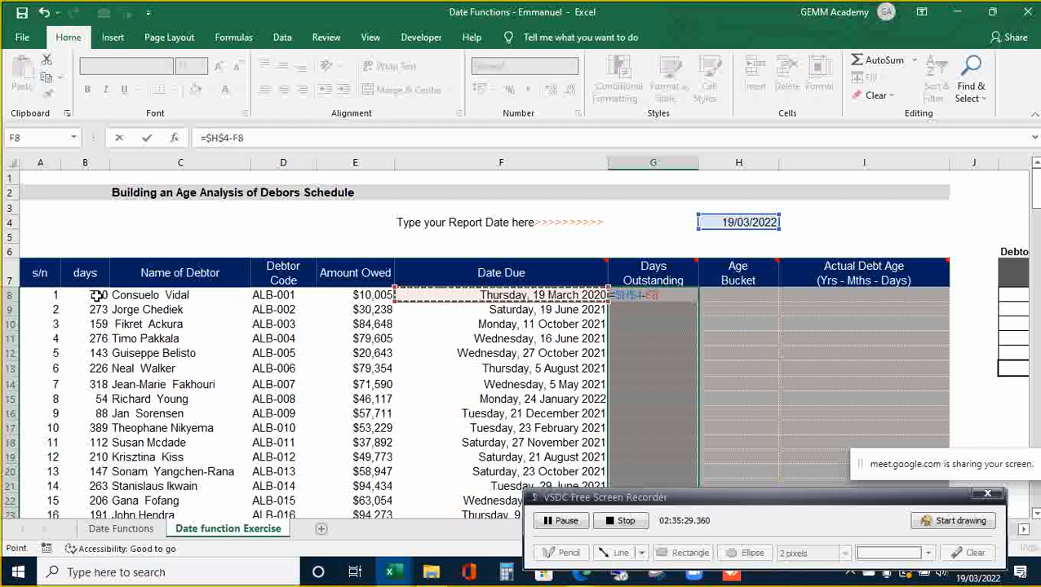
key(ctrl+Return)
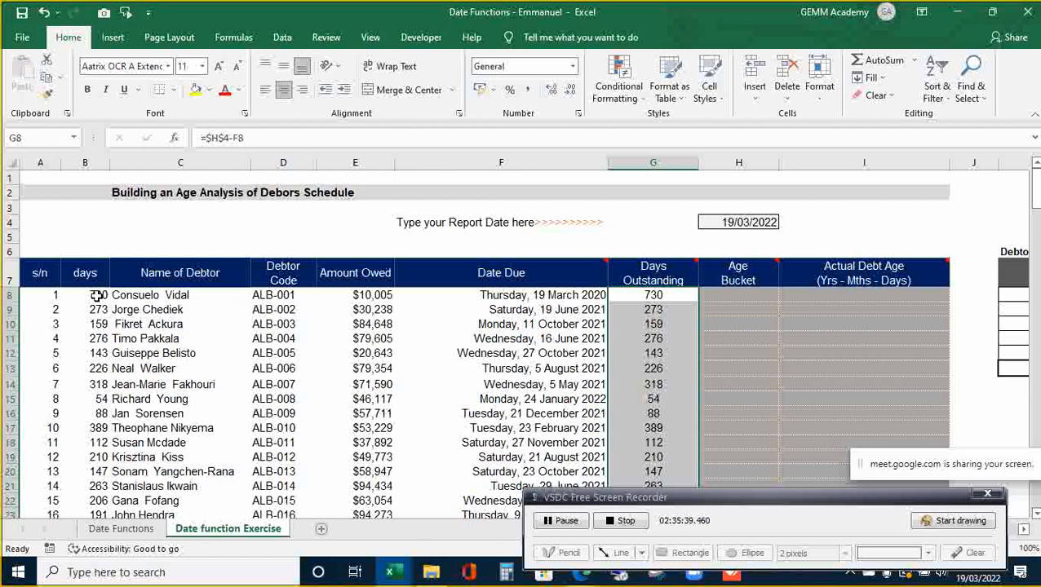
- Scan the Days Outstanding results and the Age Bucket column beside them
key(Down)
key(Down)
key(Down)
key(Down)
key(Down)
key(Down)
key(Down)
key(Down)
key(Down)
key(Down)
key(Down)
key(Down)
key(Down)
key(Down)
key(Down)
key(Down)
key(Down)
key(Down)
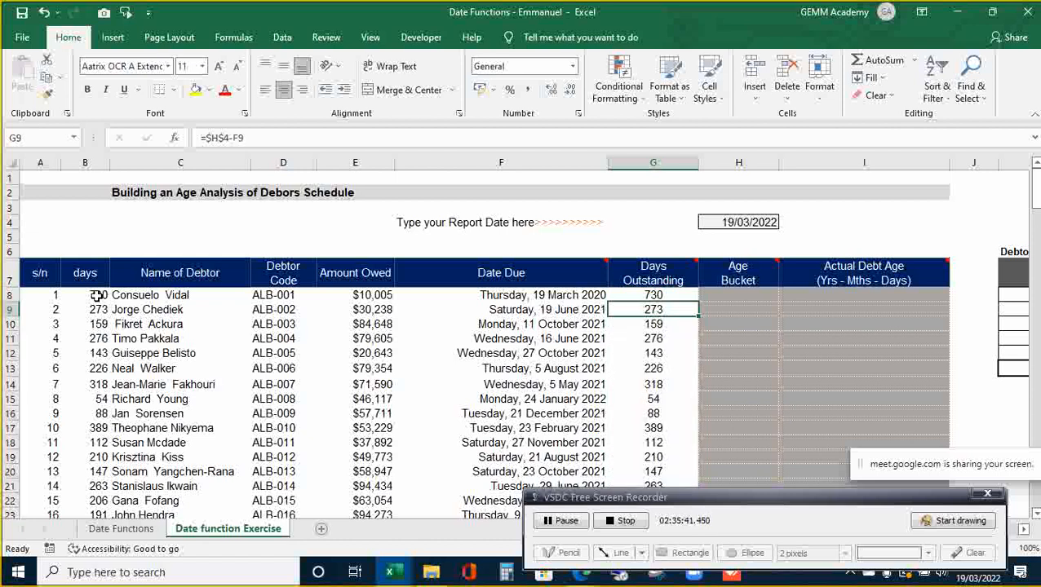
key(Down)
key(Up)
key(Up)
key(Up)
key(Up)
key(Up)
key(Up)
key(Up)
key(Up)
key(Up)
key(Up)
key(Up)
key(Up)
key(Up)
key(Up)
key(Up)
key(Up)
key(Up)
key(Up)
key(Up)
key(Up)
key(Up)
key(Up)
key(Up)
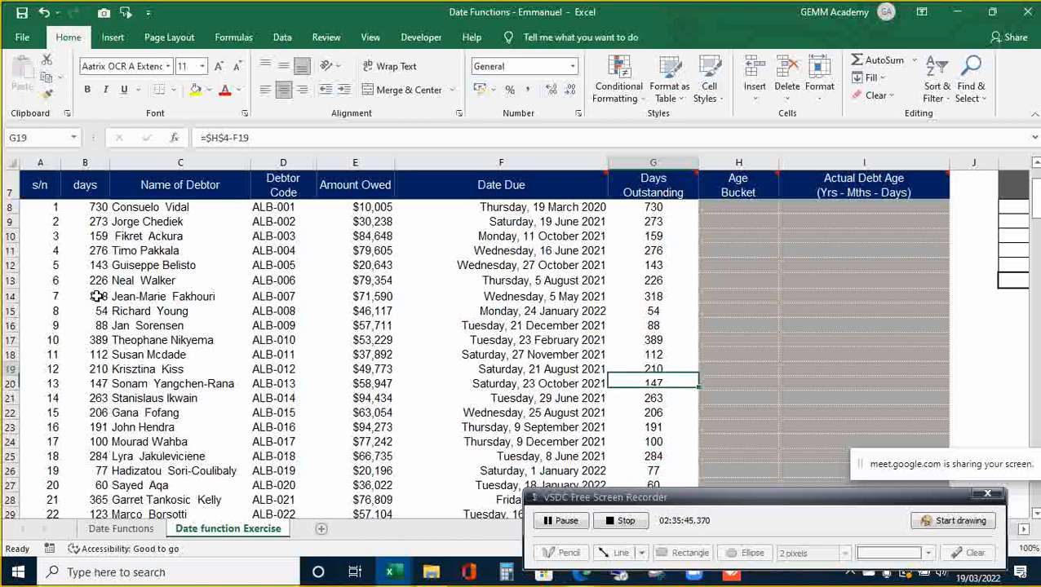
key(Down)
key(Down)
key(Down)
key(Down)
key(Down)
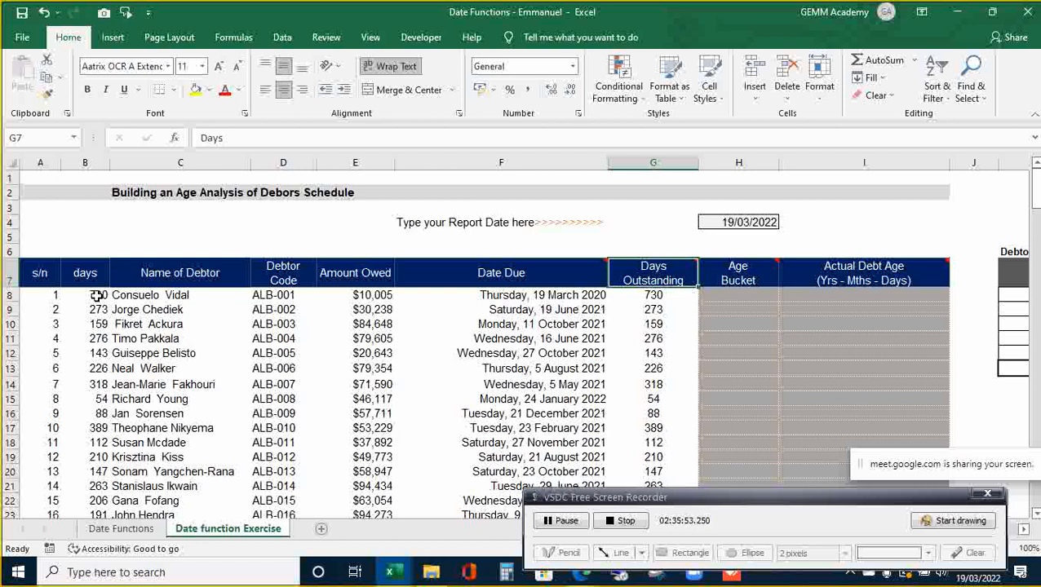
key(Right)
key(Down)
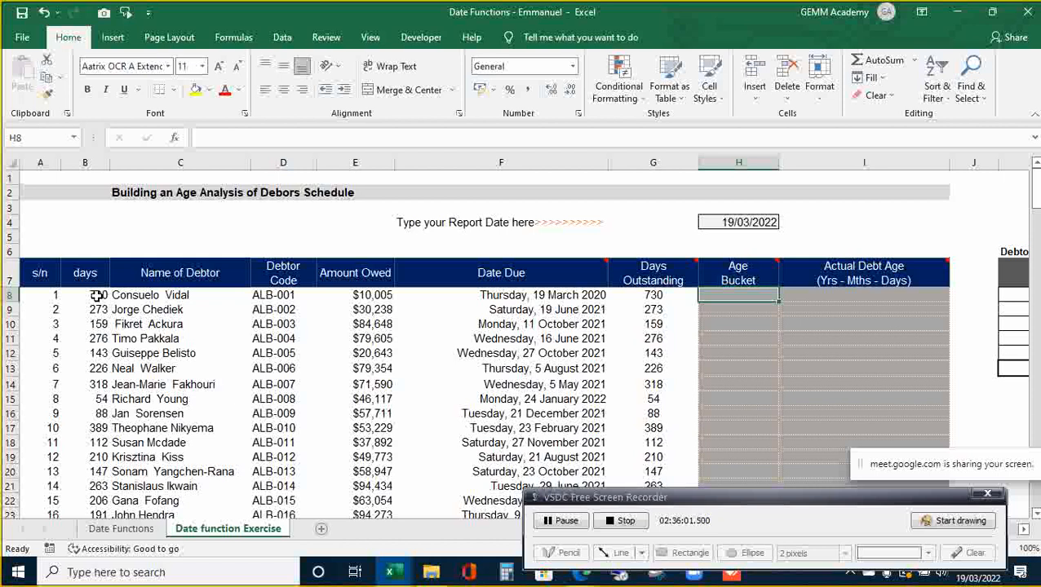
key(Left)
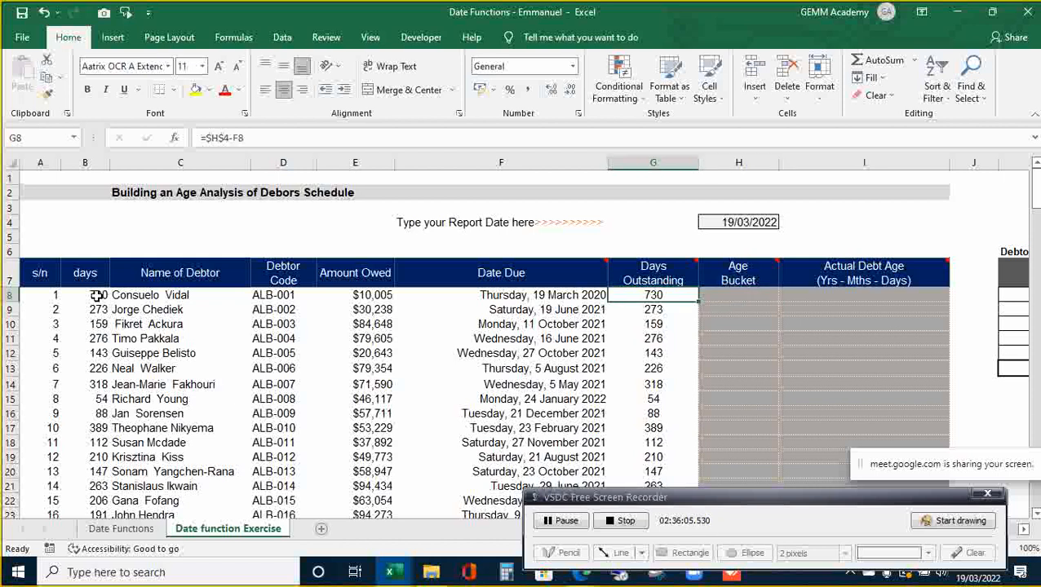
- Inspect B8's days and the Date Due and Days Outstanding formulas, then open Date Functions
click(97, 295)
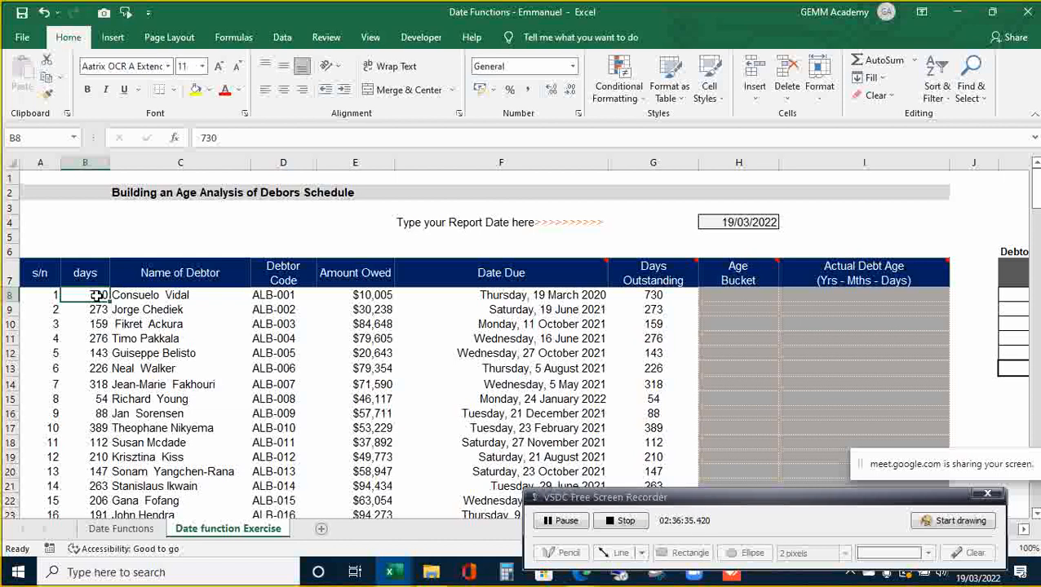
click(544, 302)
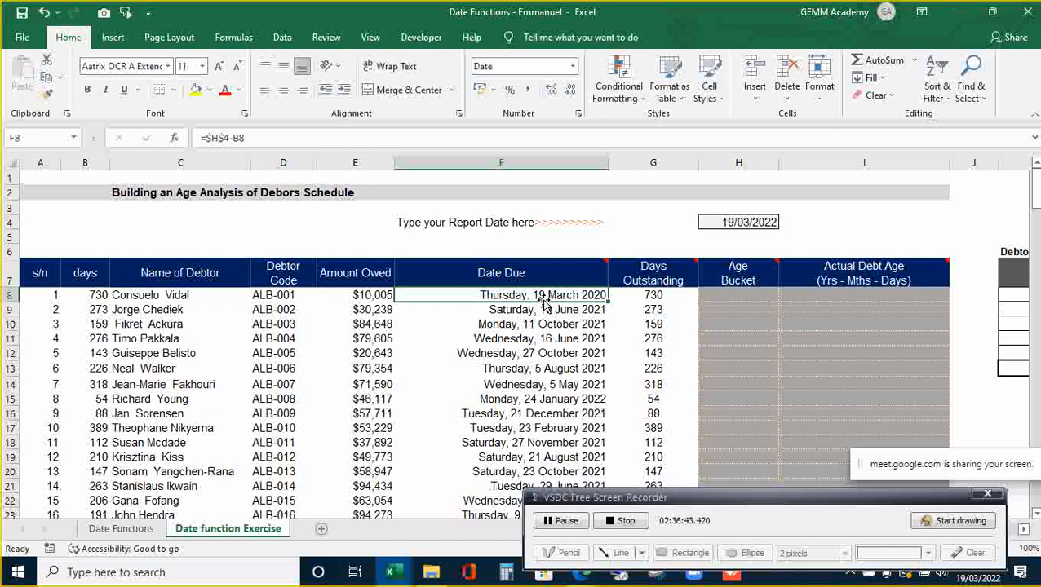
click(669, 311)
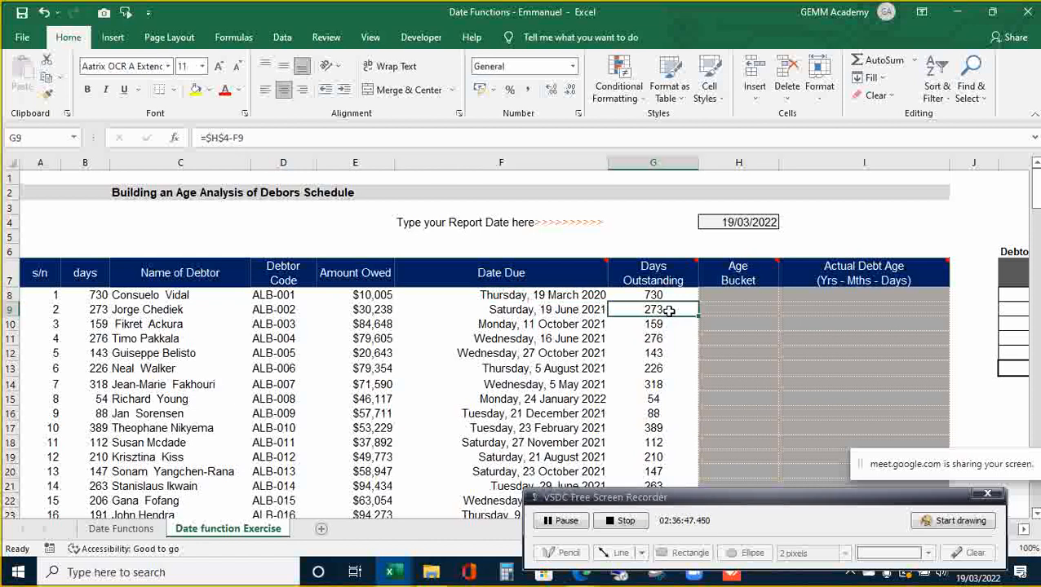
click(747, 306)
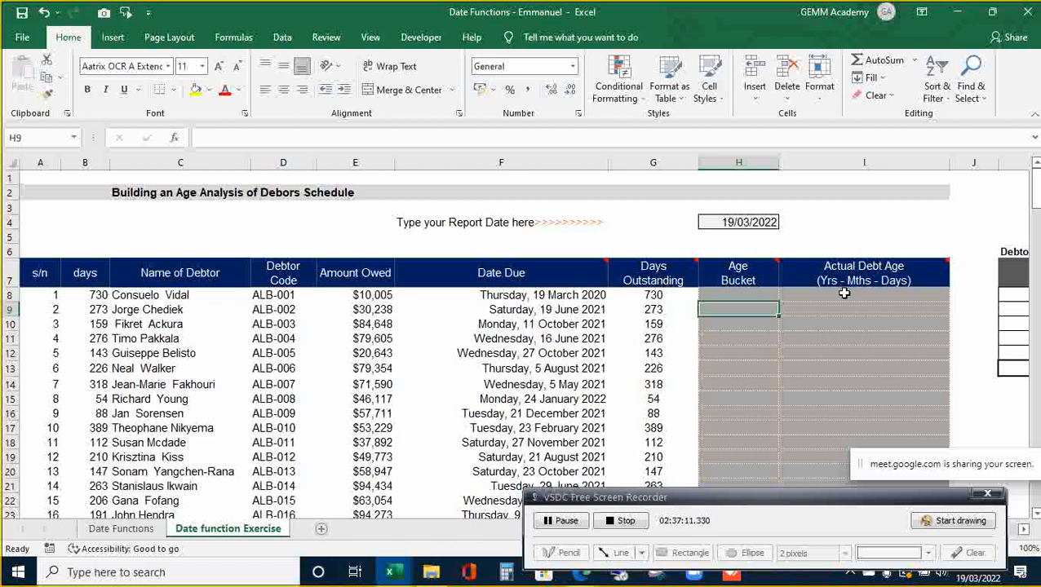
key(Up)
key(Up)
key(Down)
key(Down)
key(Up)
key(Up)
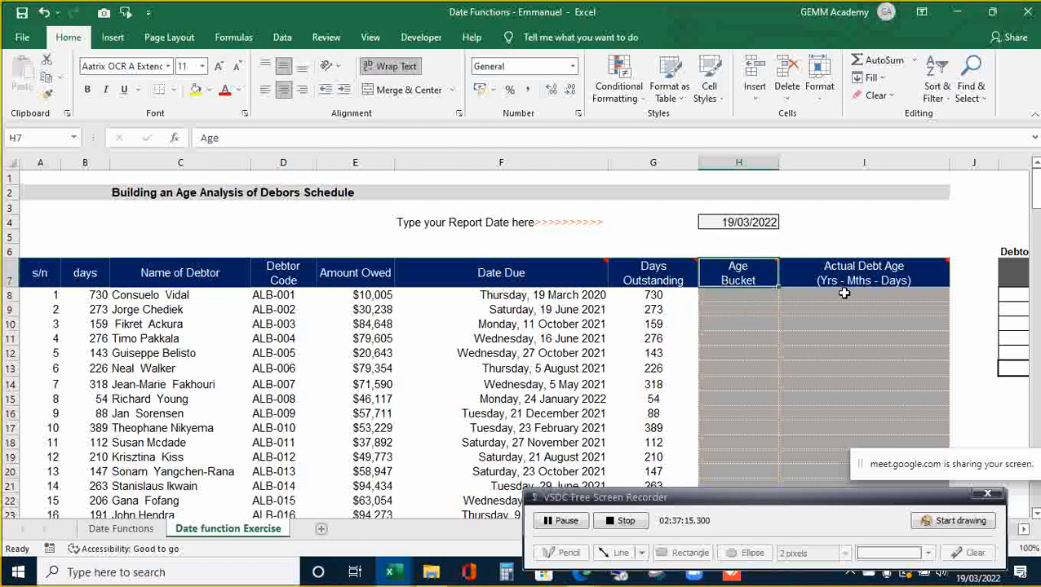
key(Down)
key(Down)
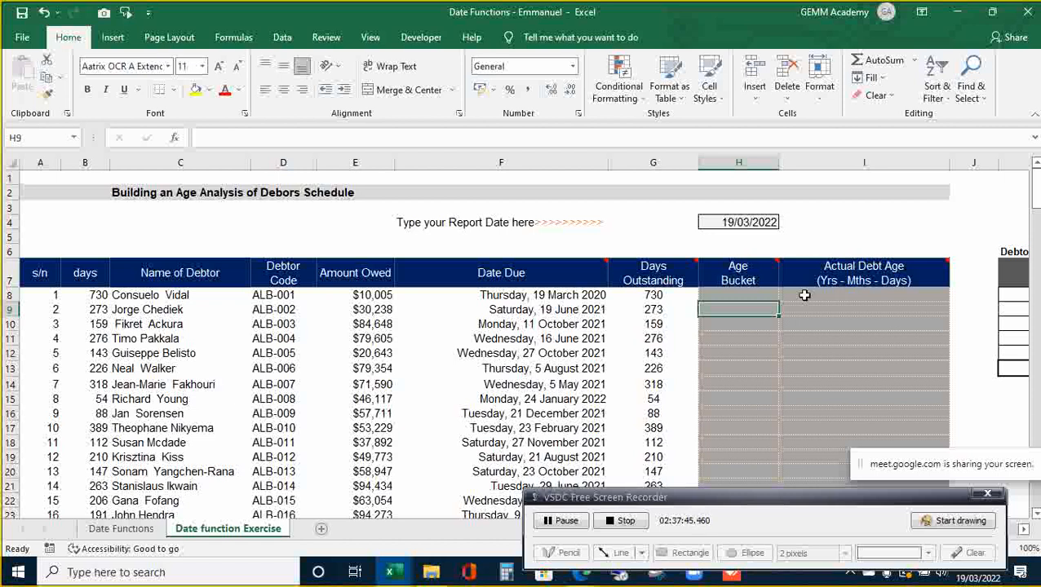
click(574, 526)
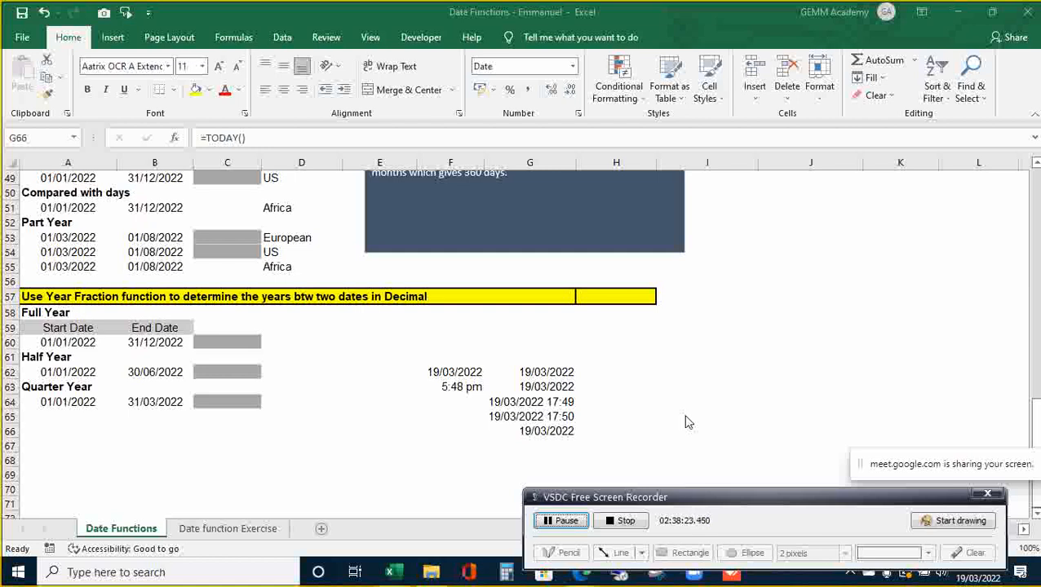
click(581, 382)
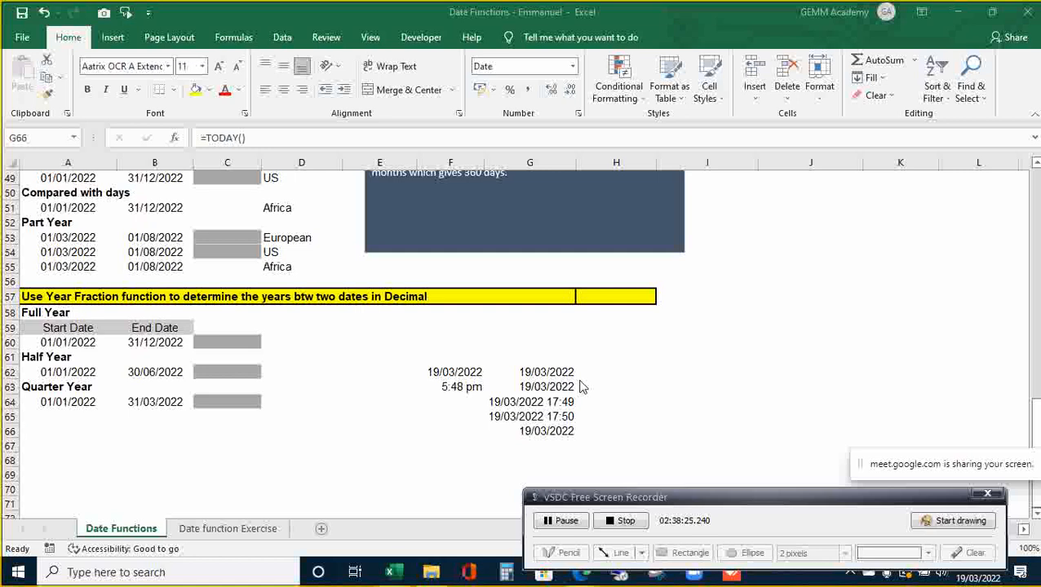
click(582, 418)
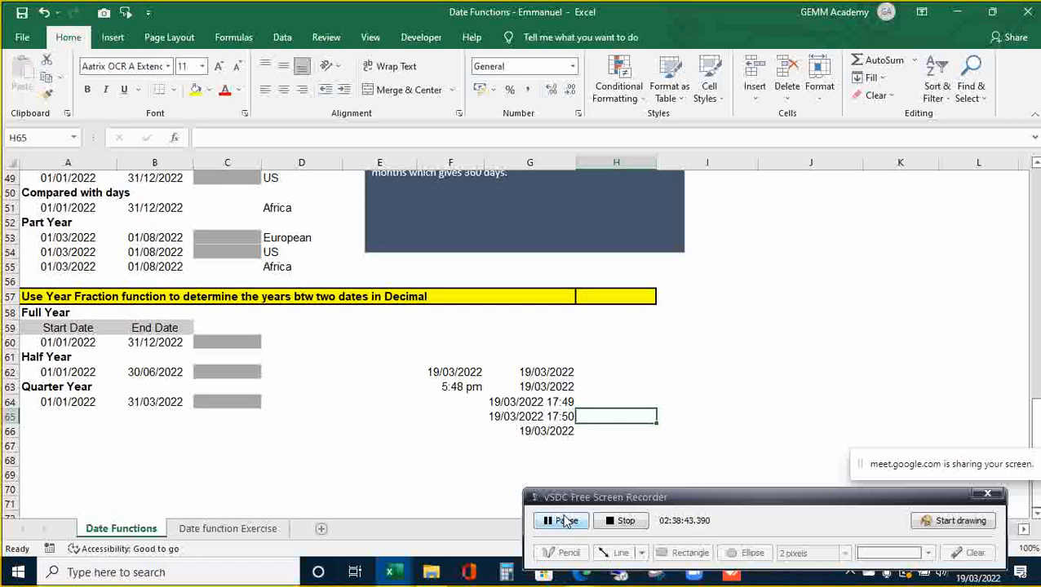
click(551, 495)
- Type the note 'Ctr + Semi colon' in H66 beside the TODAY result
click(590, 432)
text(Cntr)
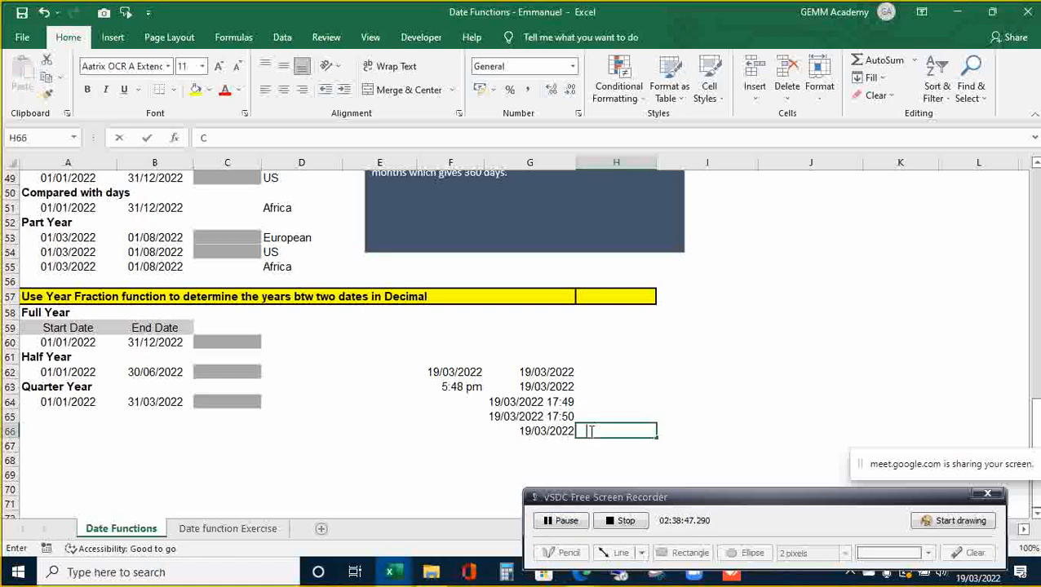
key(BackSpace)
key(BackSpace)
key(BackSpace)
text(tr)
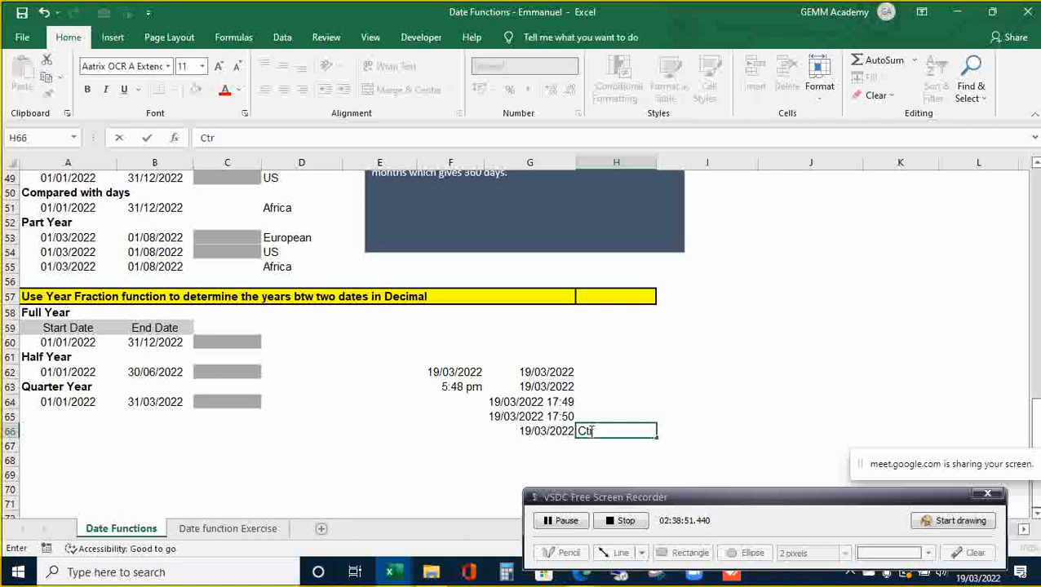
text( + ;)
key(BackSpace)
text(;)
key(BackSpace)
text(Semicolon)
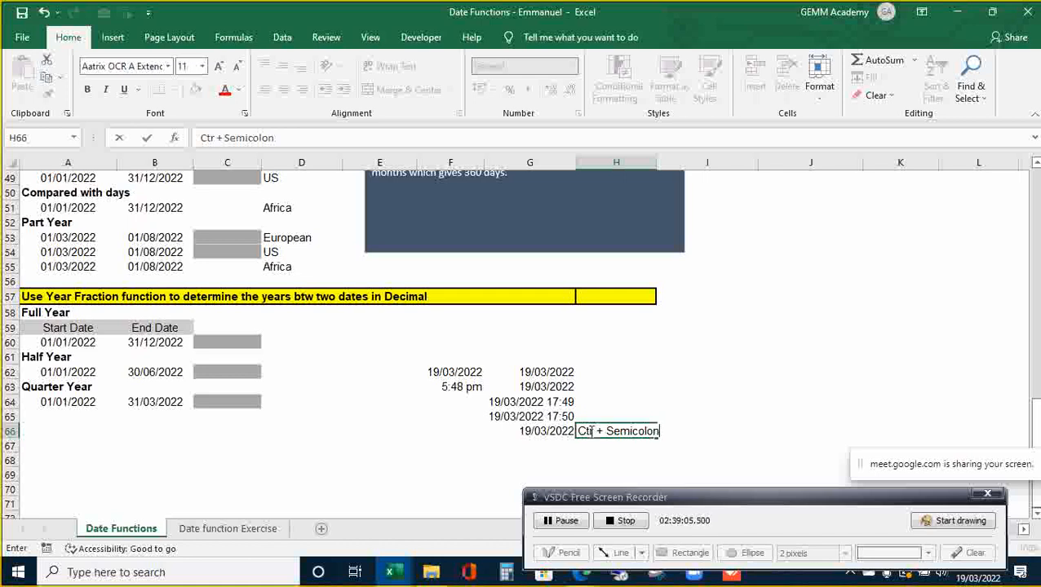
key(Left)
key(Right)
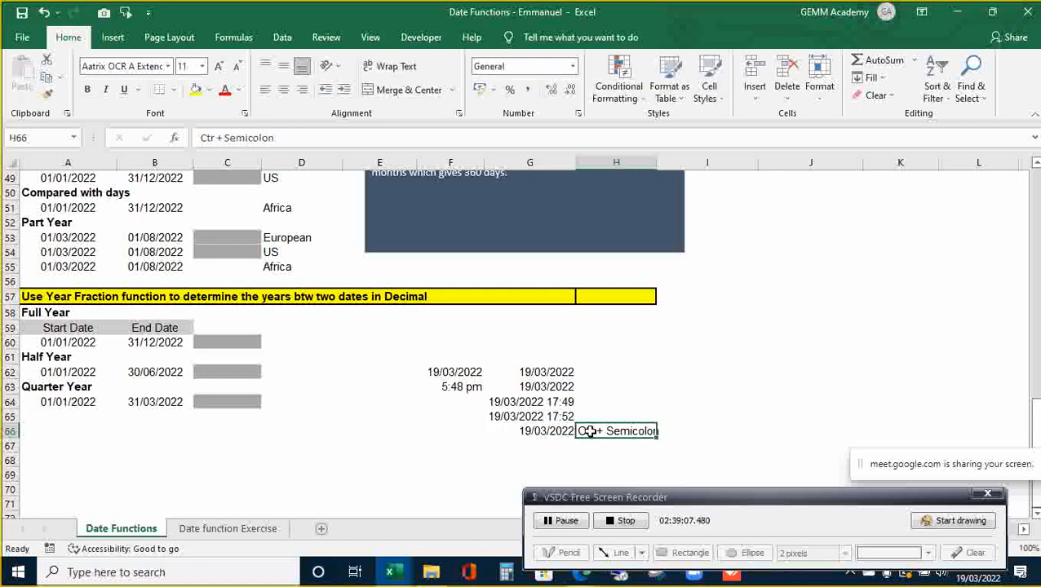
double_click(589, 432)
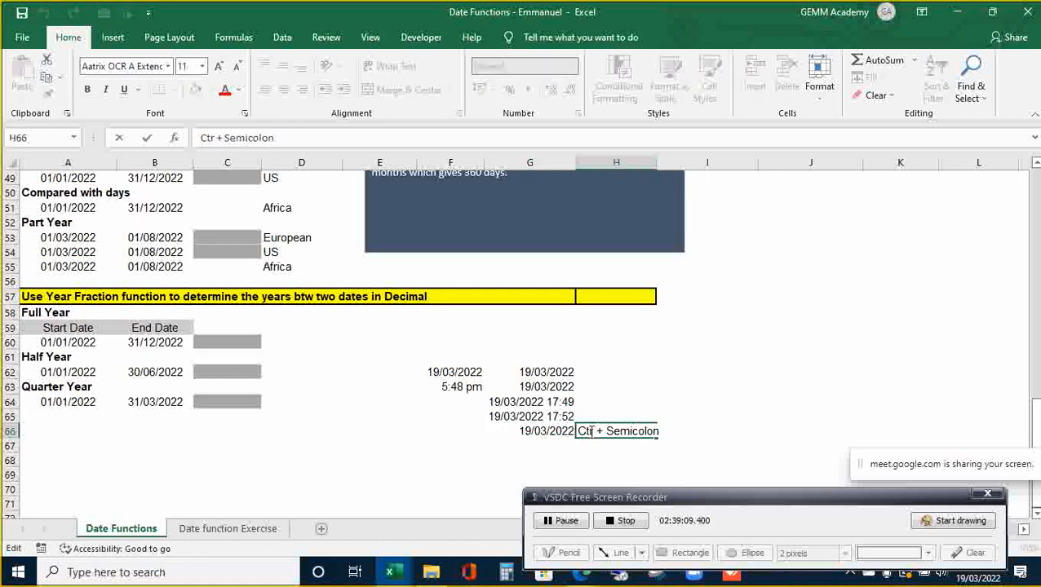
key(Left)
key(Left)
key(Left)
key(Left)
key(Left)
key(Return)
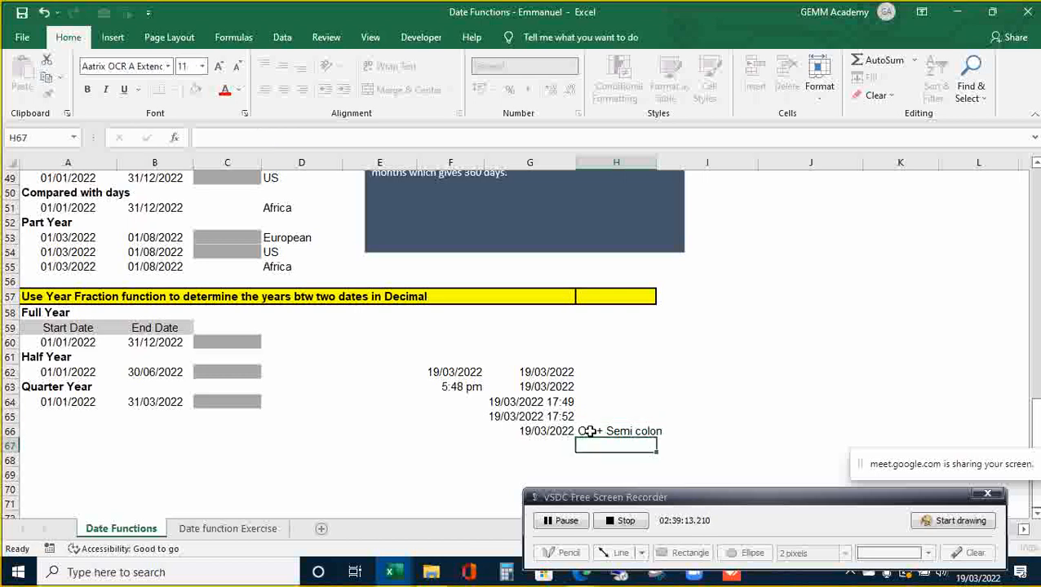
- Append '(;)' so H66 reads 'Ctr + Semi colon(;)'
key(Up)
key(Up)
key(Up)
key(Down)
key(Up)
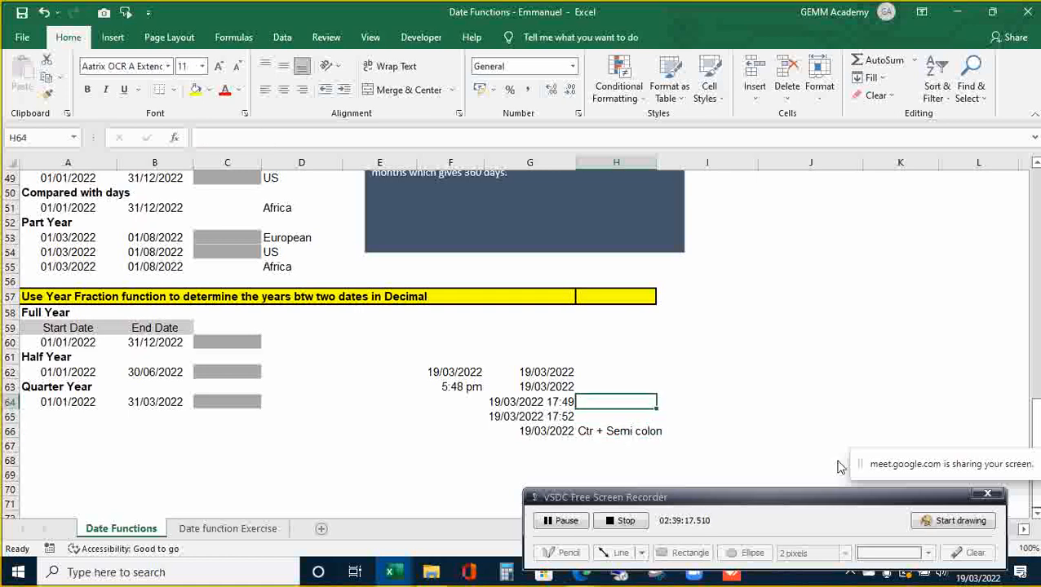
key(Down)
key(Down)
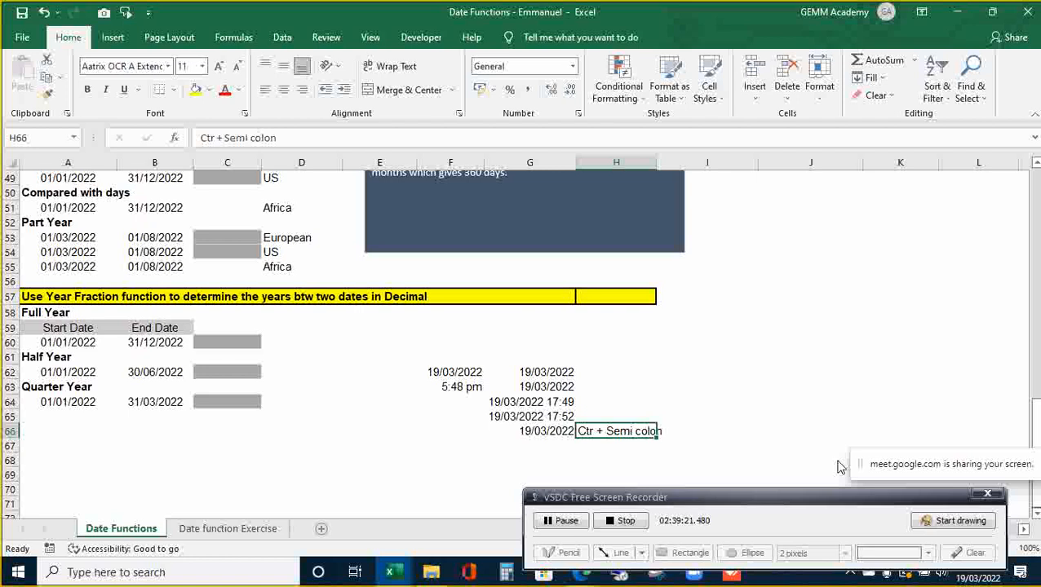
key(F2)
text((;))
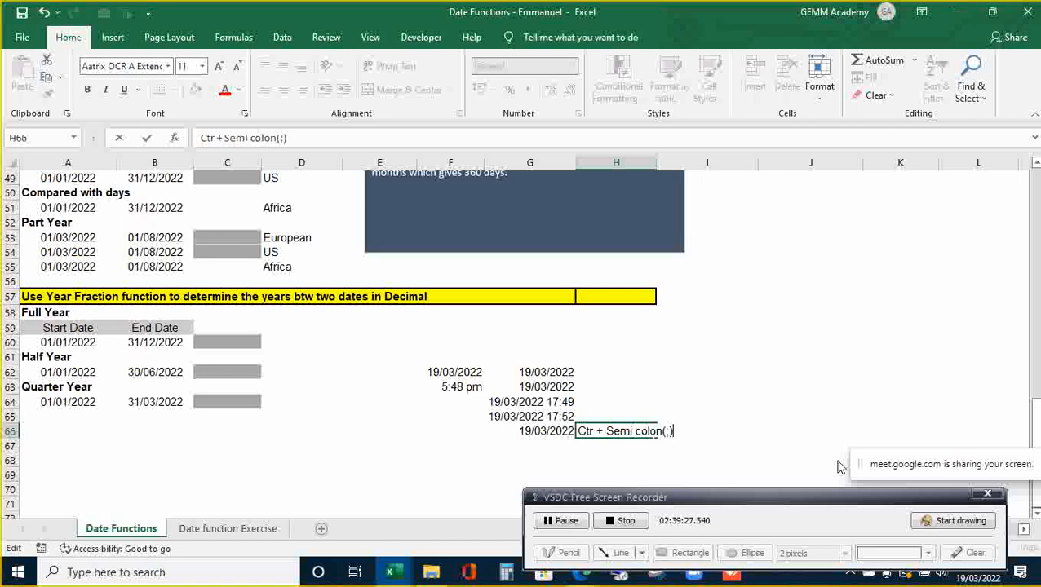
key(Return)
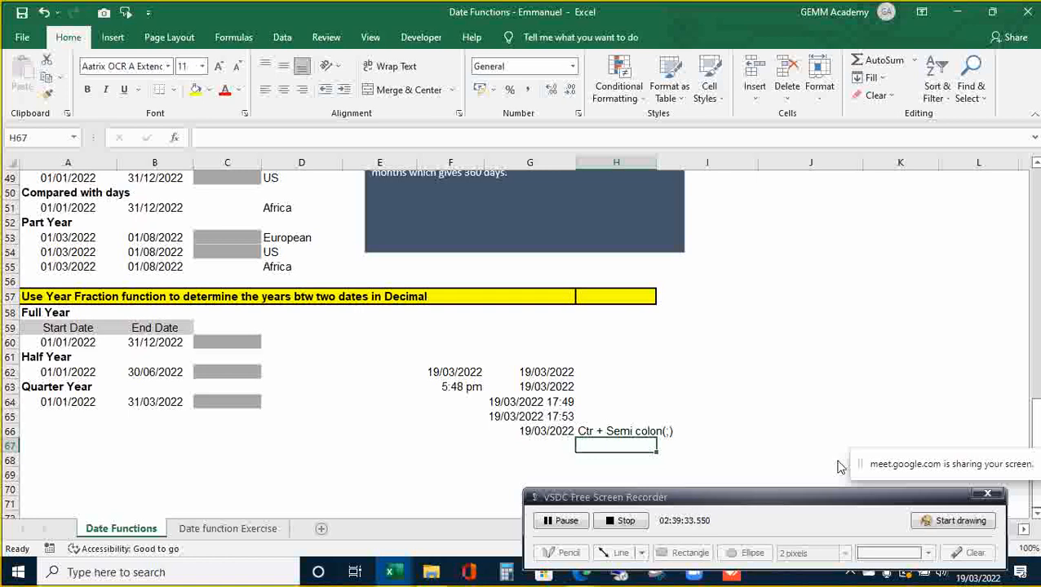
- Check G65's =NOW() result, 19/03/2022 17:53, and the neighbouring H cells
key(Up)
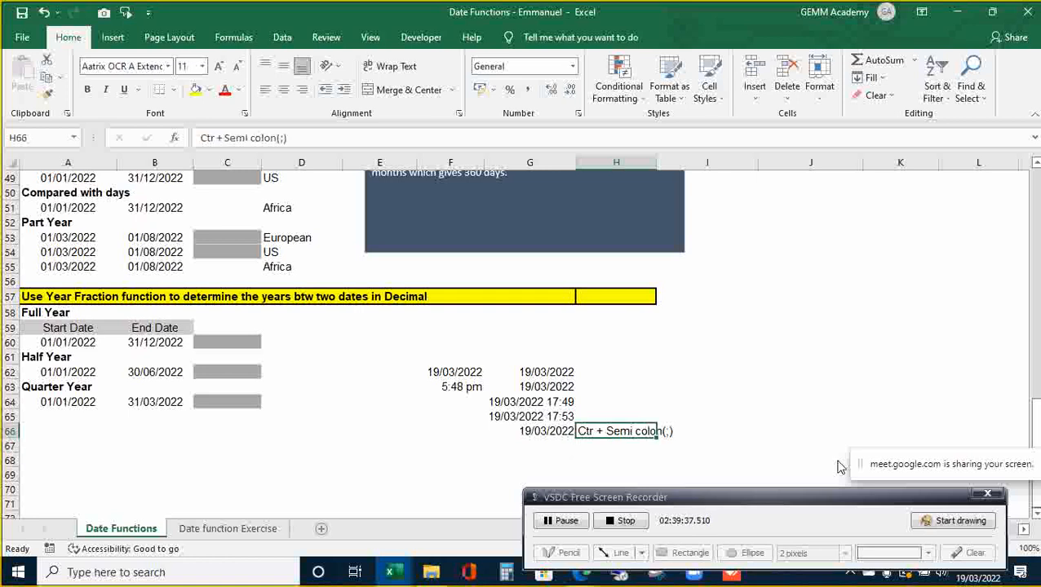
key(Up)
key(Left)
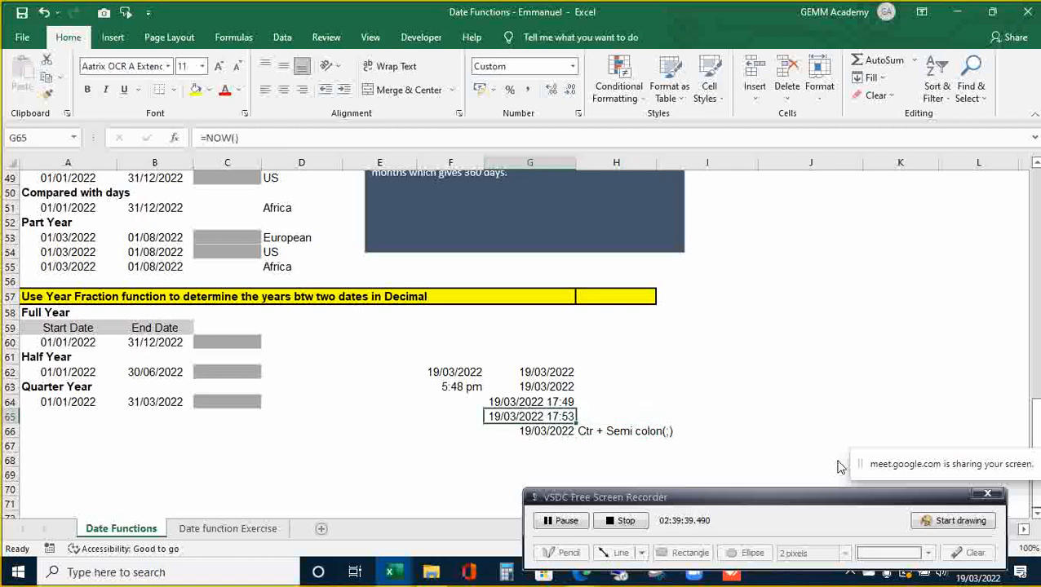
key(Right)
key(Up)
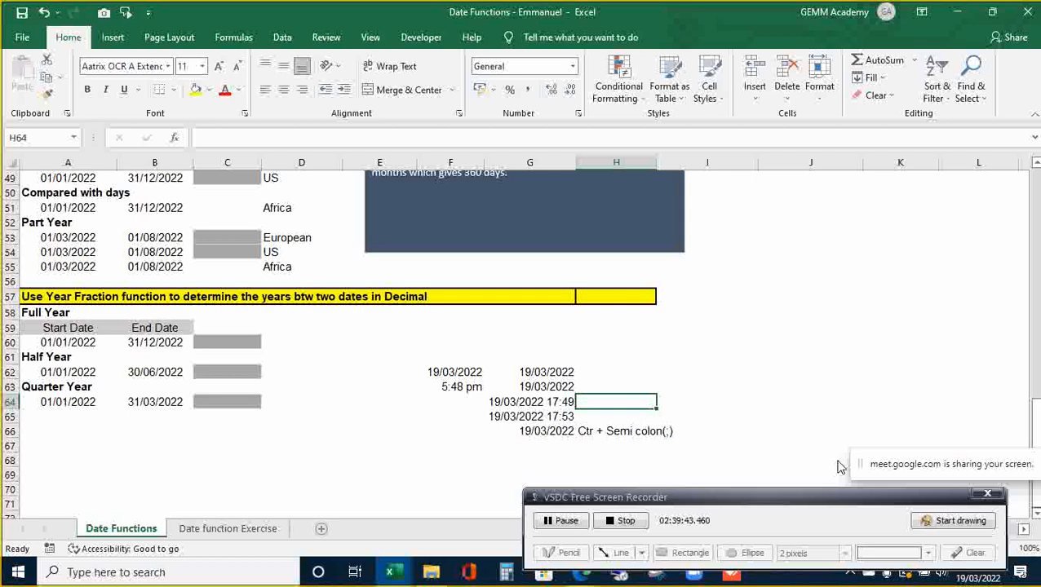
key(Down)
key(Down)
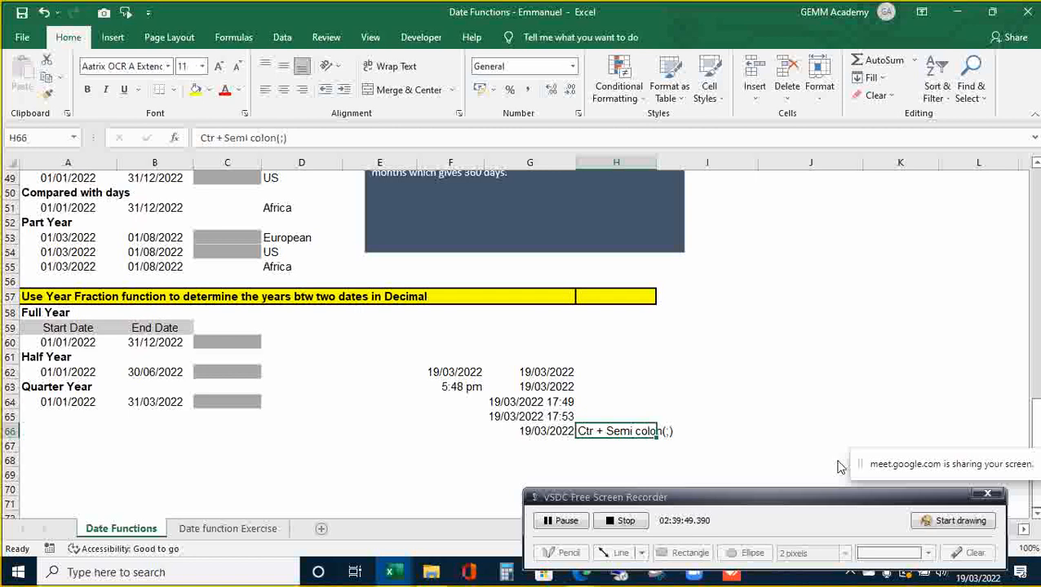
key(Up)
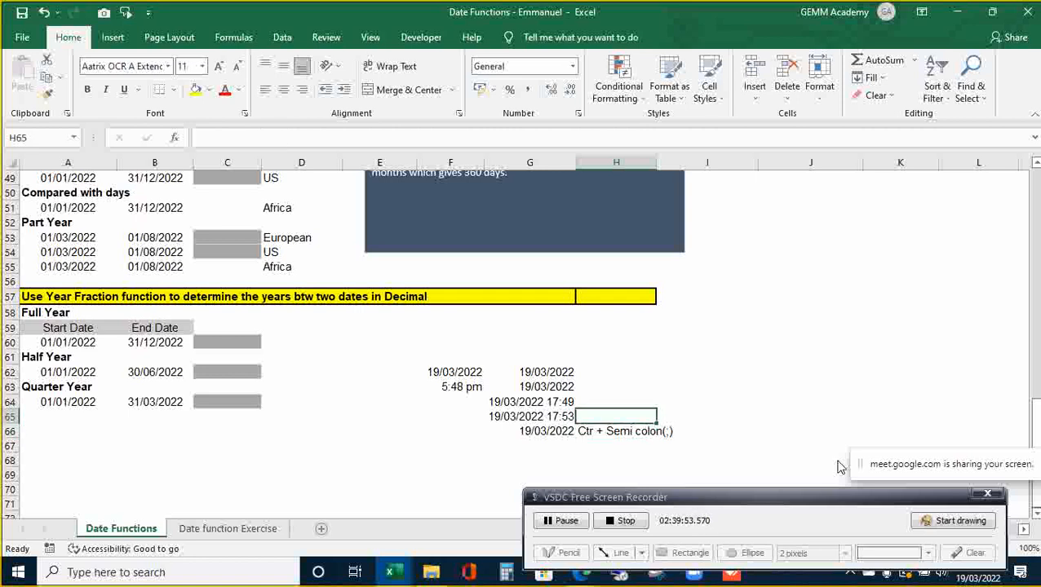
key(Left)
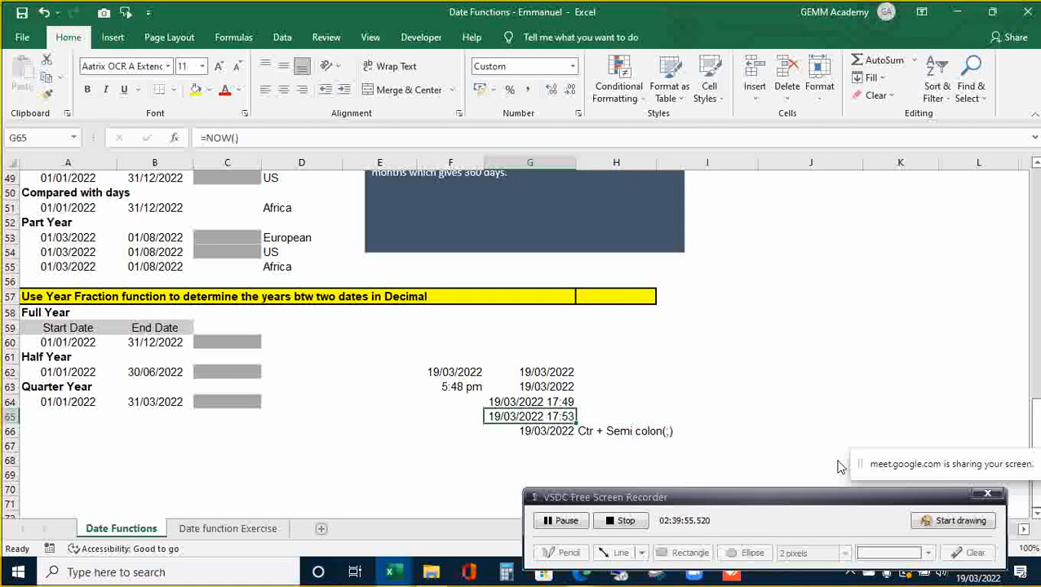
key(Right)
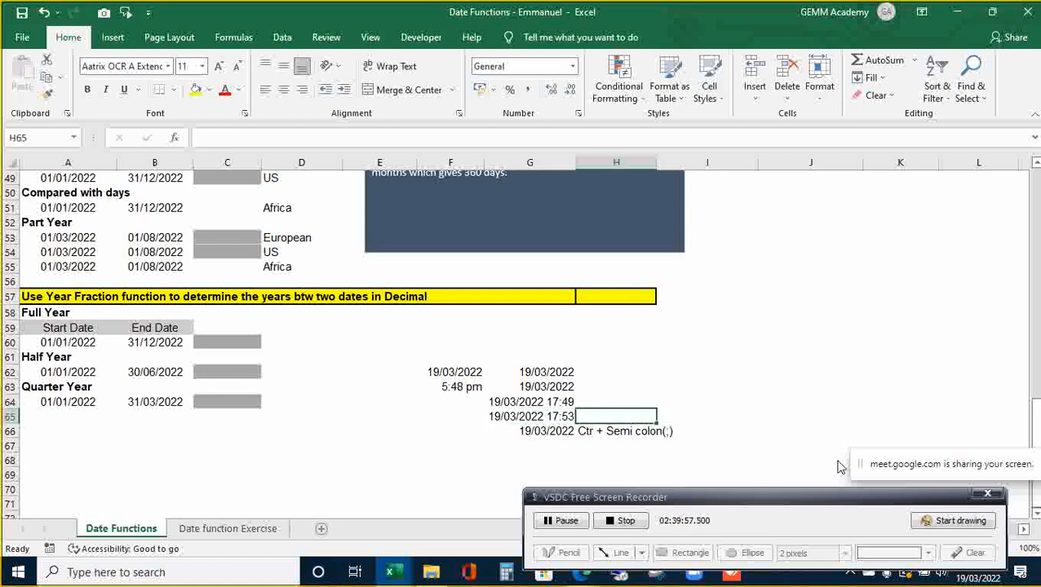
- Enter =FORMULATEXT(G65) in H65 so it displays the text =NOW()
text(=fro)
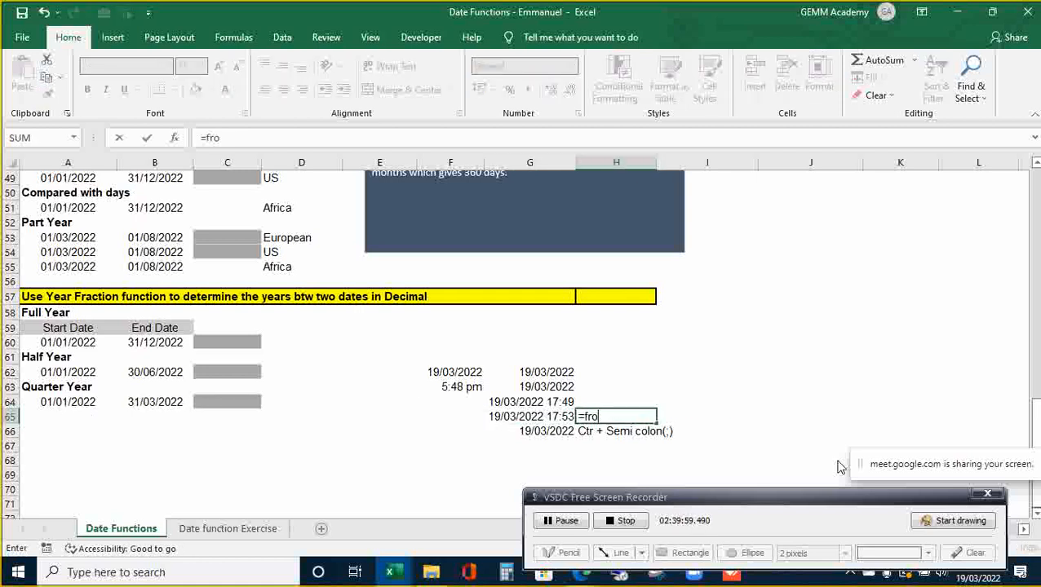
key(BackSpace)
key(BackSpace)
text(ormula)
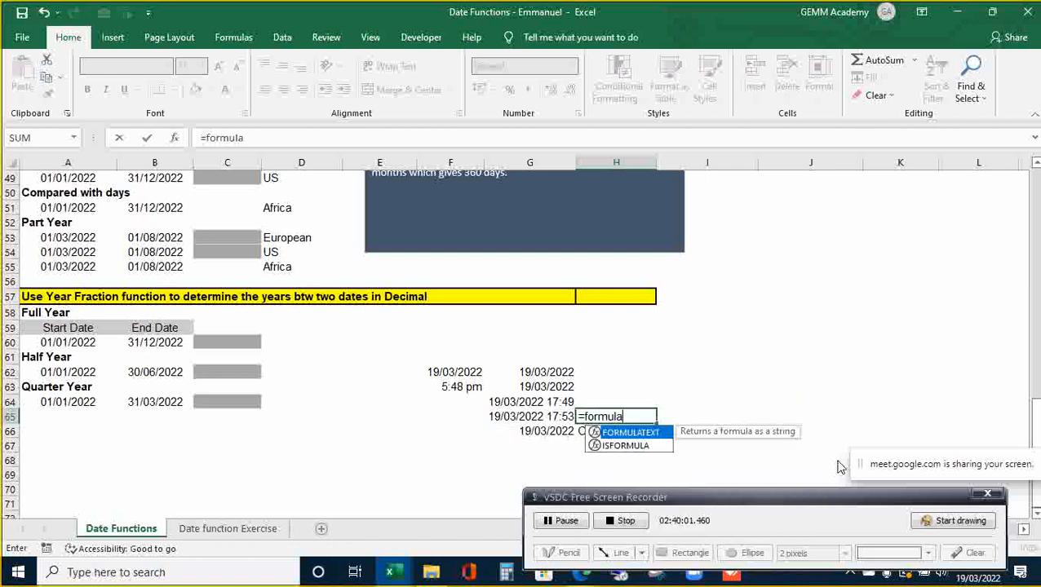
key(Tab)
key(Left)
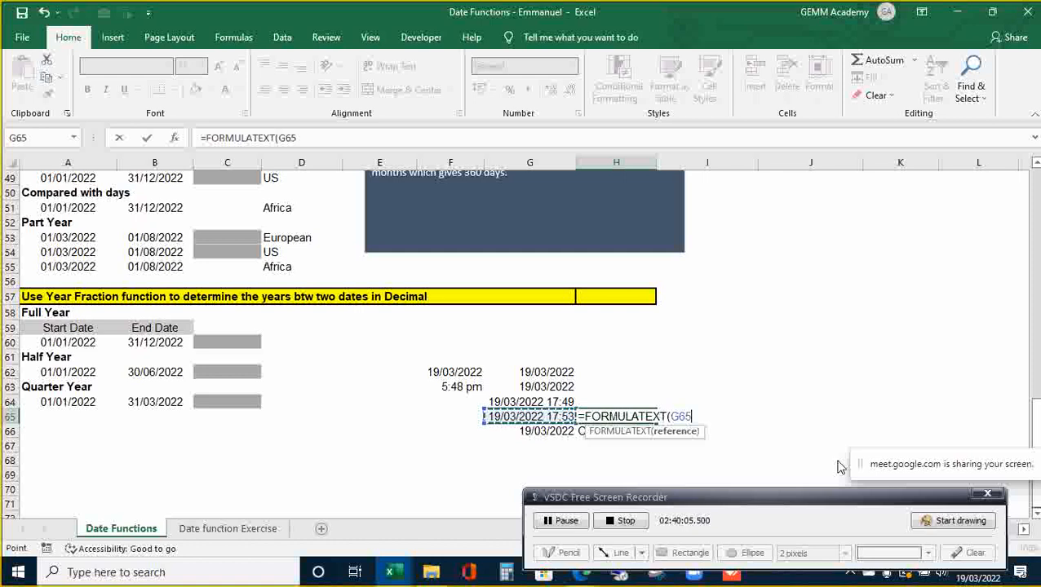
key(ctrl+Return)
key(Up)
key(Up)
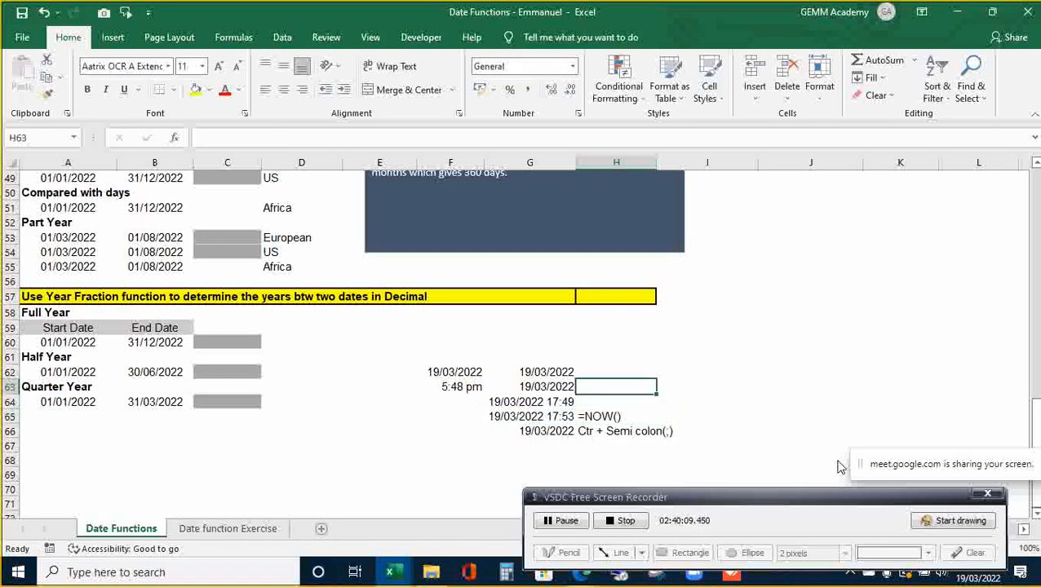
key(Down)
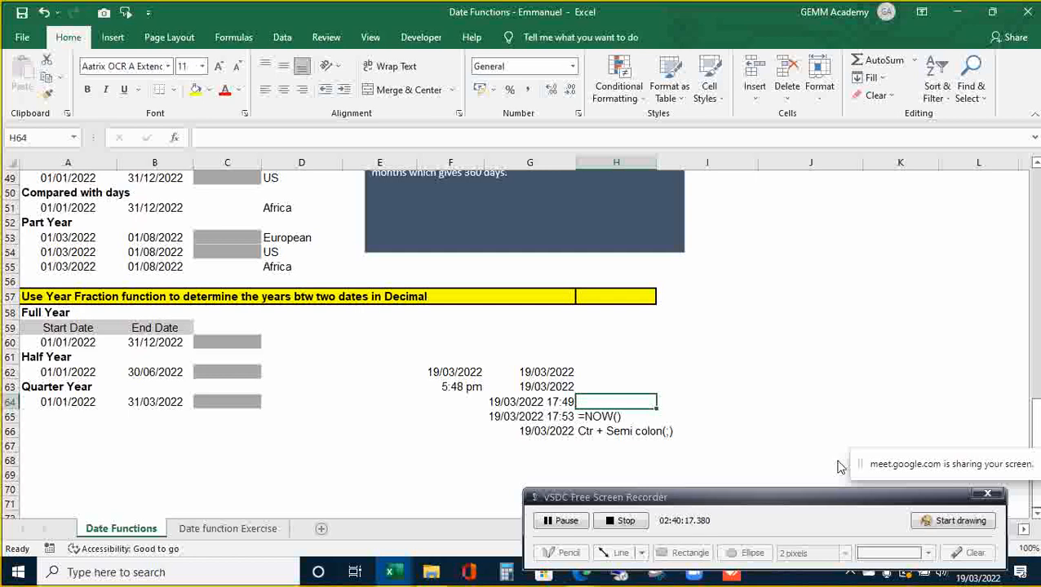
- Copy the shortcut note from H66 into H64
key(Down)
key(Down)
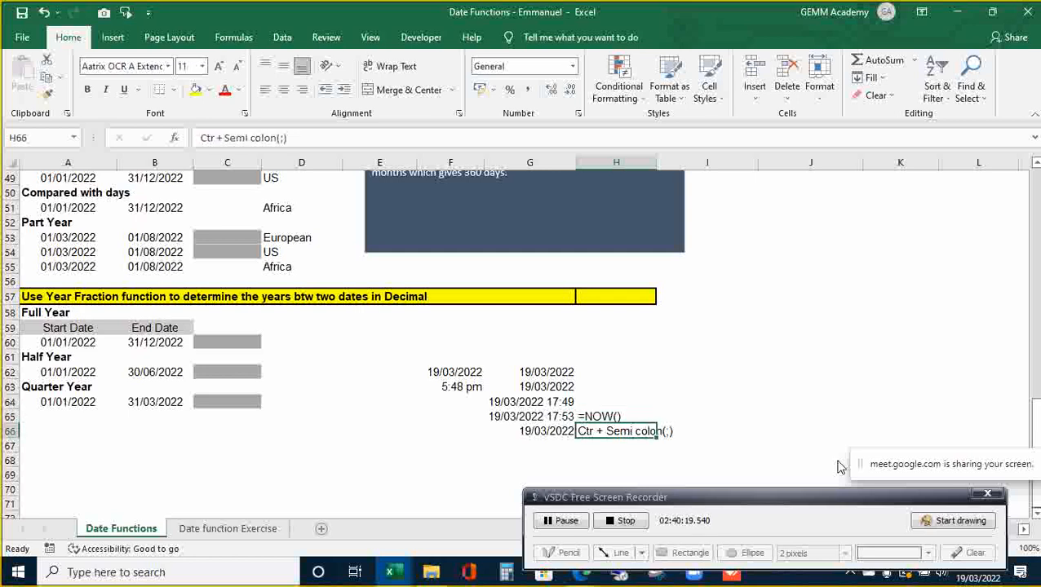
key(ctrl+c)
key(Up)
key(Up)
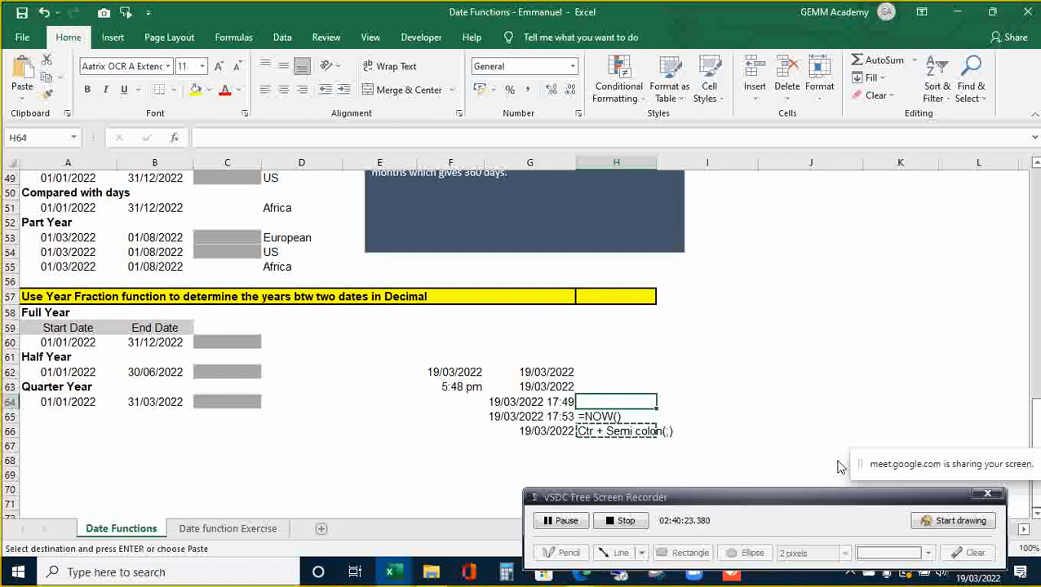
key(ctrl+space)
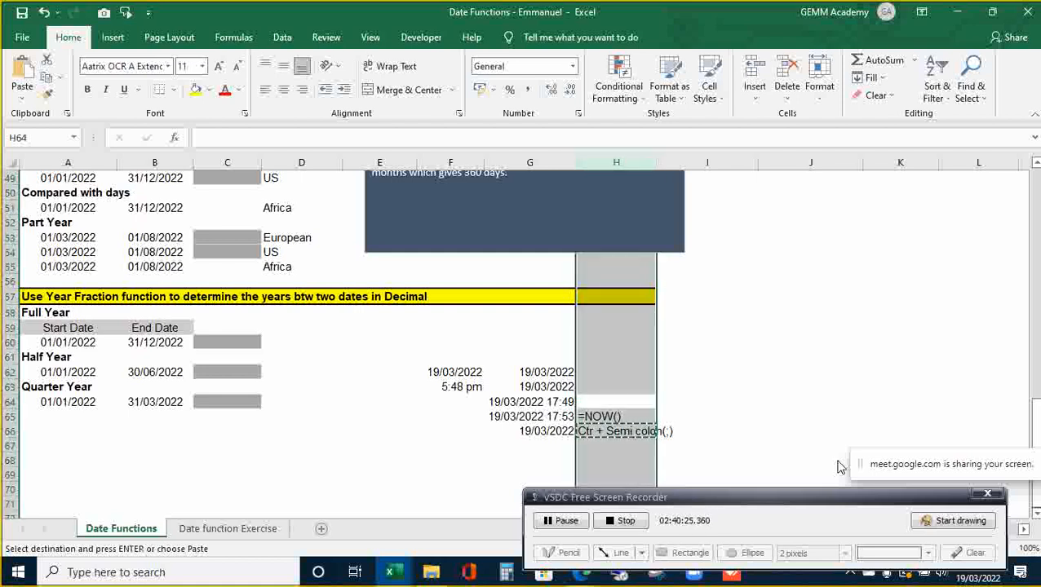
key(Down)
key(Up)
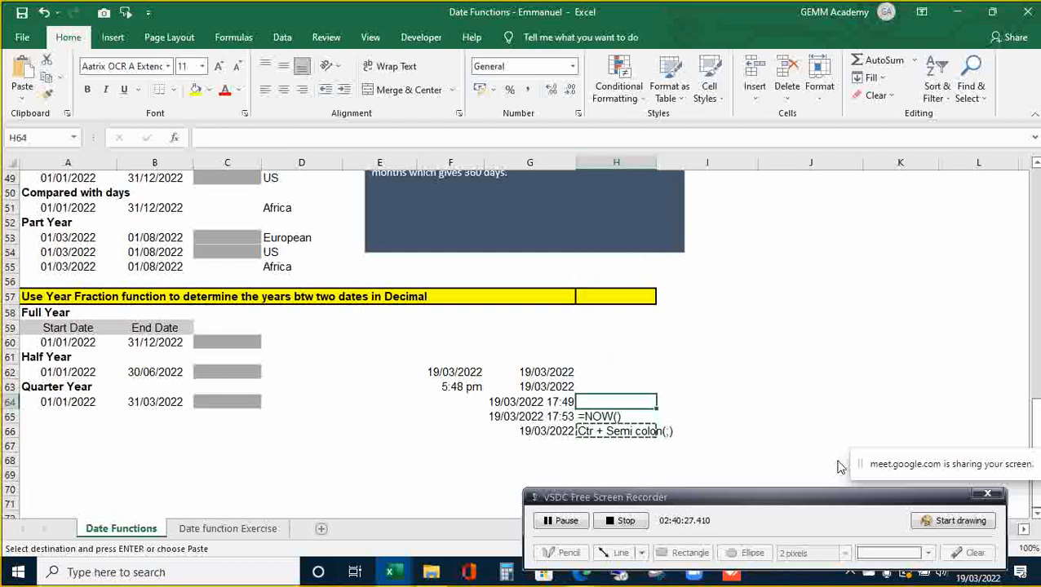
key(ctrl+v)
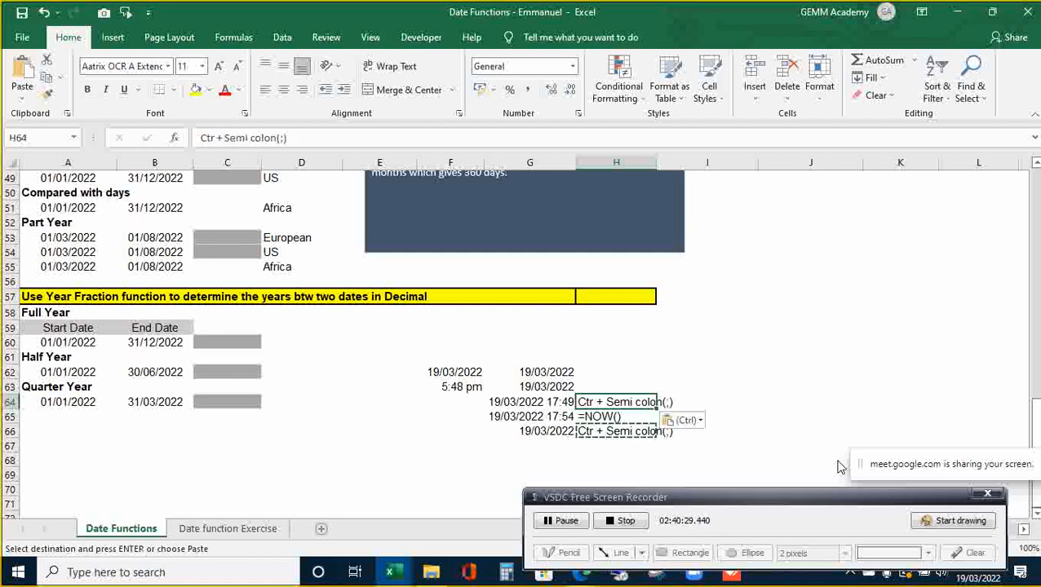
key(Escape)
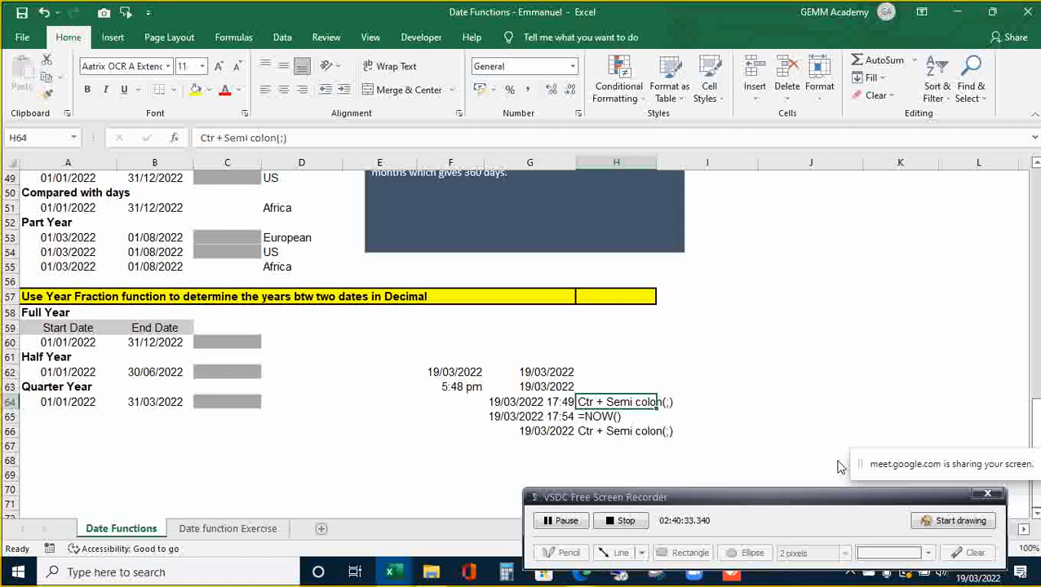
- Extend the H64 note to read 'Ctr + Semi colon(;) _ Ctr + Shift +Semi colon'
key(F2)
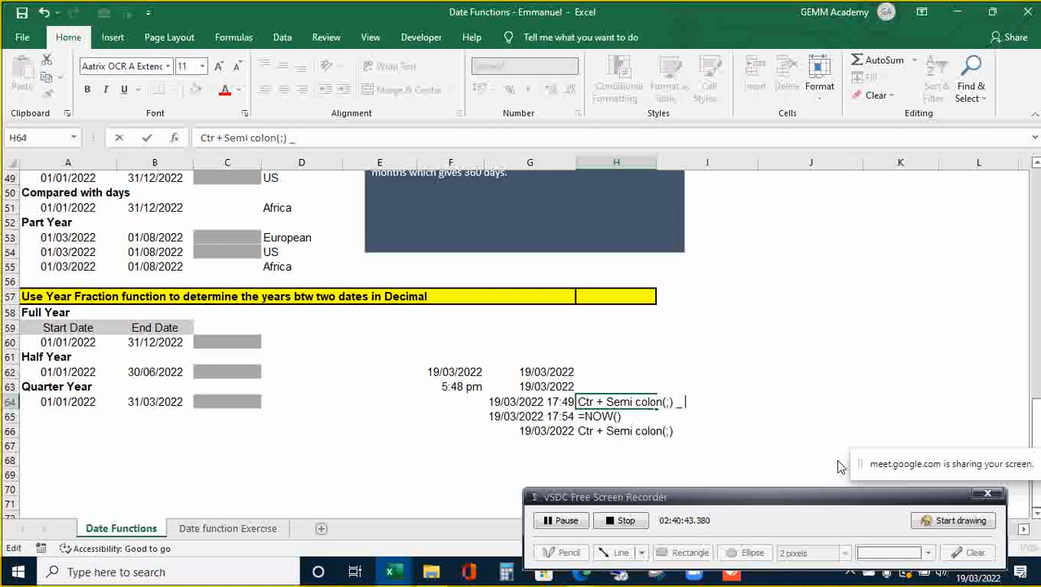
text(_ )
text(Cn)
text(t)
key(BackSpace)
key(BackSpace)
text(tr + Shift)
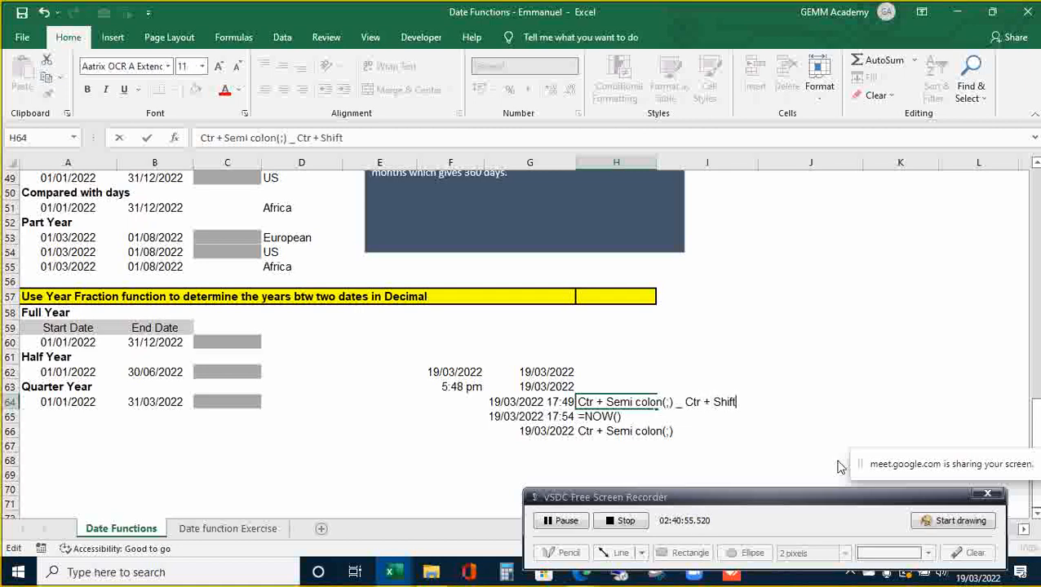
text( +Semi)
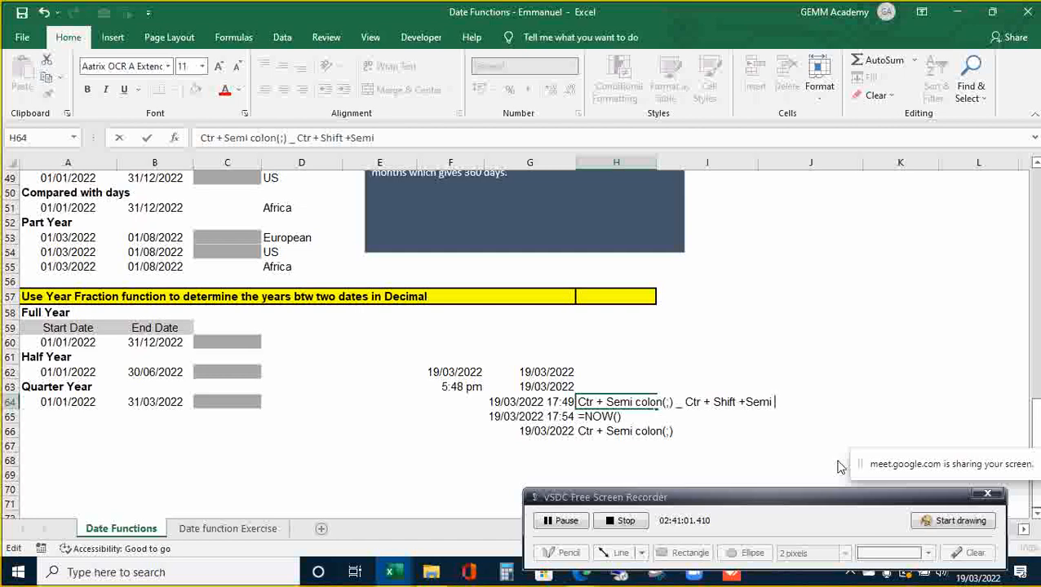
text( colon)
key(Return)
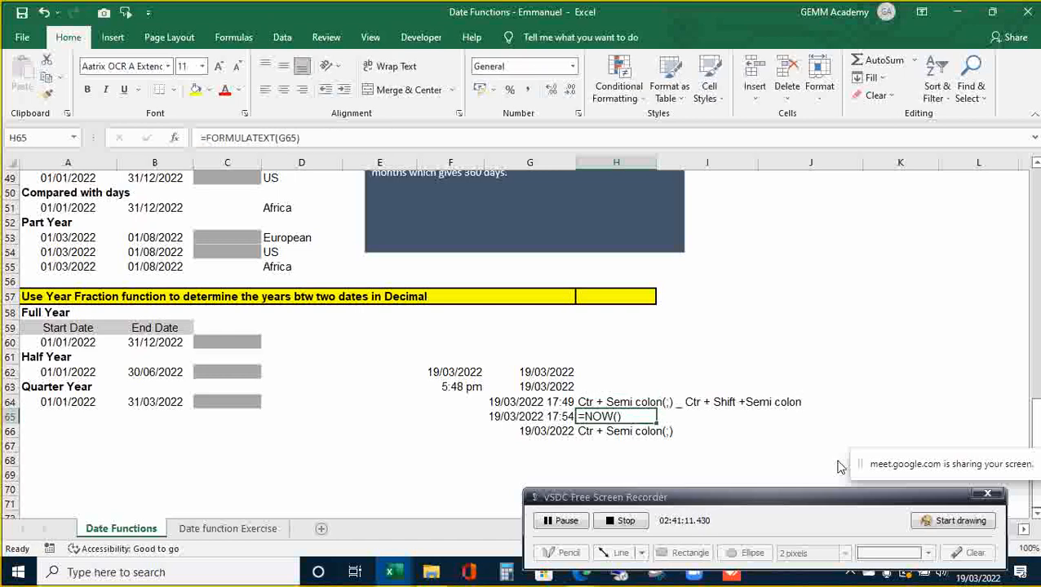